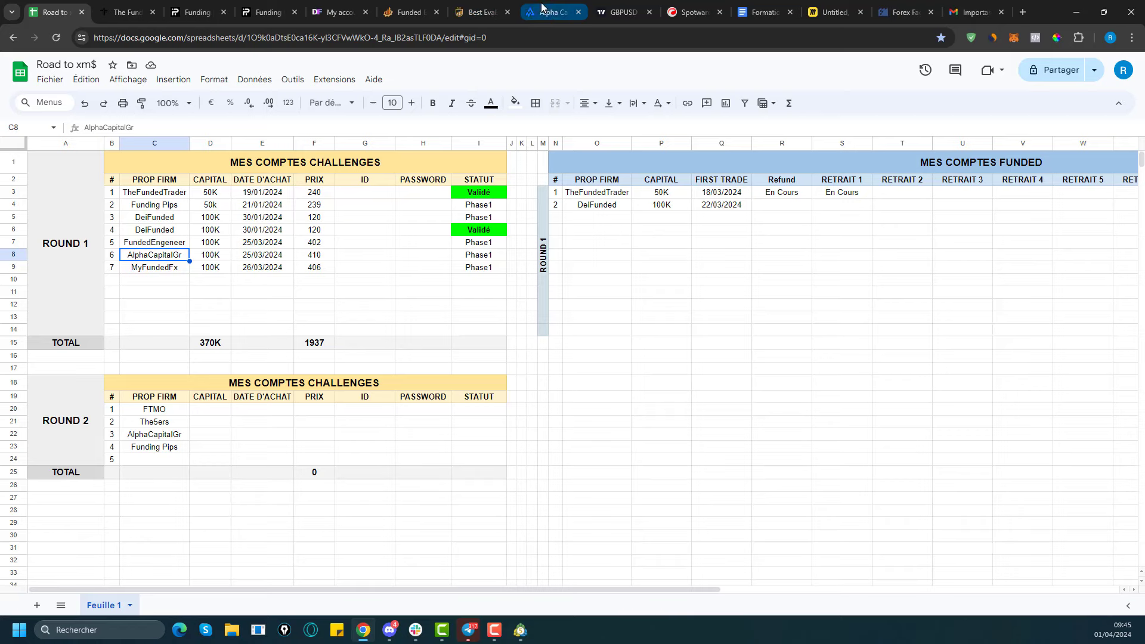
Examine the Alpha Capital Group account metrics, including the trading objectives, statistics and trading calendar.
{"action": "left_click", "coordinate": [545, 12]}
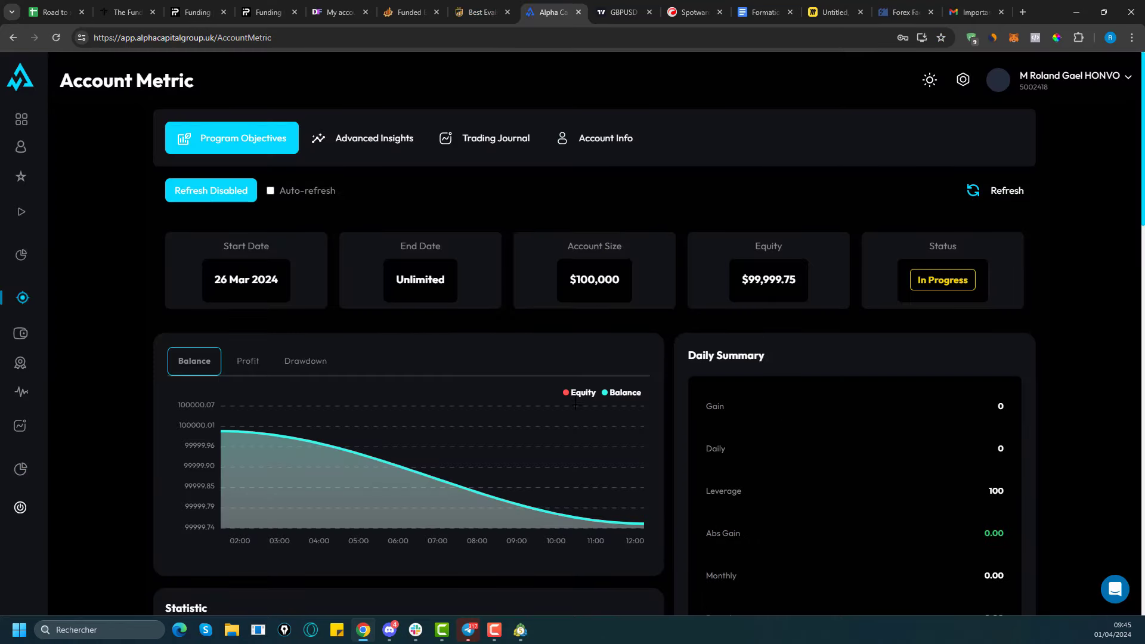
{"action": "scroll", "coordinate": [596, 302], "scroll_direction": "down", "scroll_amount": 2}
{"action": "scroll", "coordinate": [198, 302], "scroll_direction": "up", "scroll_amount": 2}
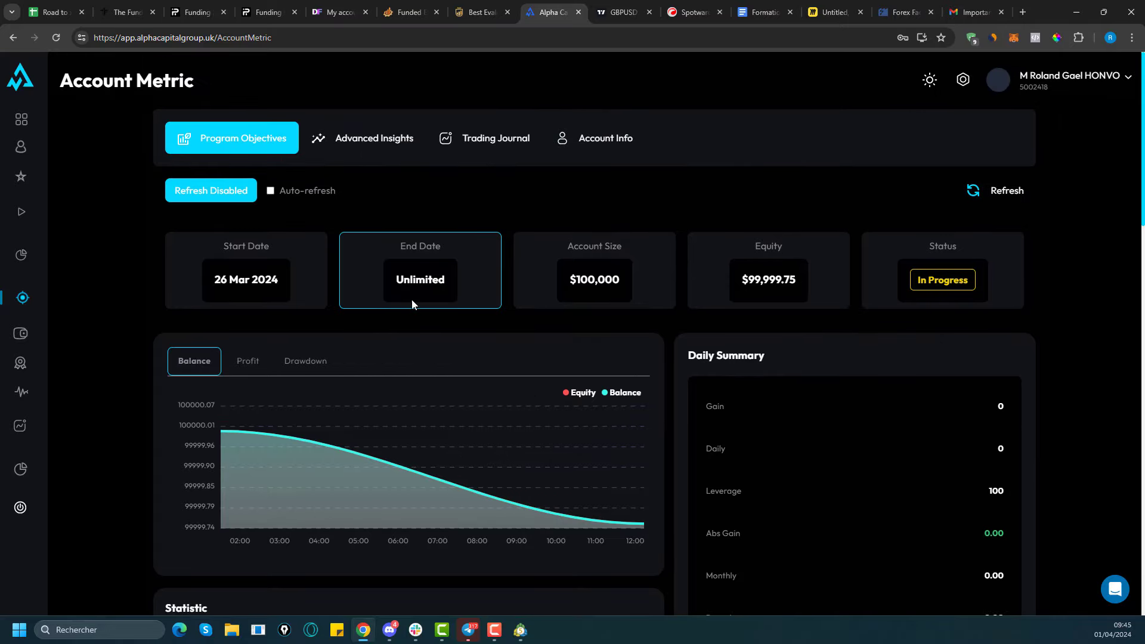
{"action": "scroll", "coordinate": [672, 319], "scroll_direction": "down", "scroll_amount": 15}
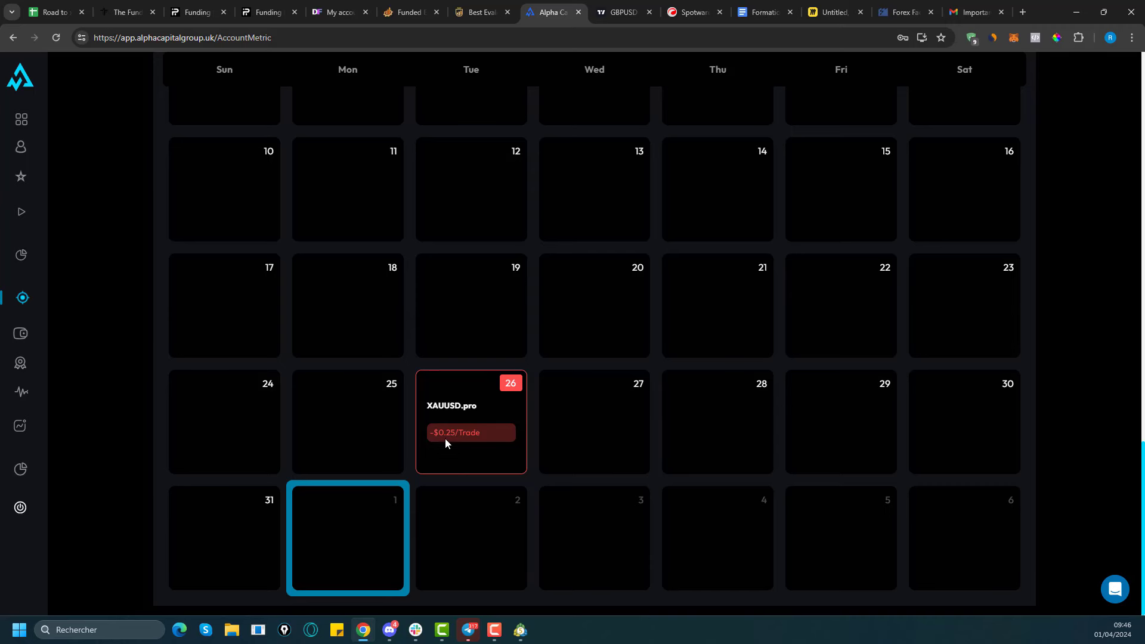
{"action": "scroll", "coordinate": [465, 399], "scroll_direction": "up", "scroll_amount": 10}
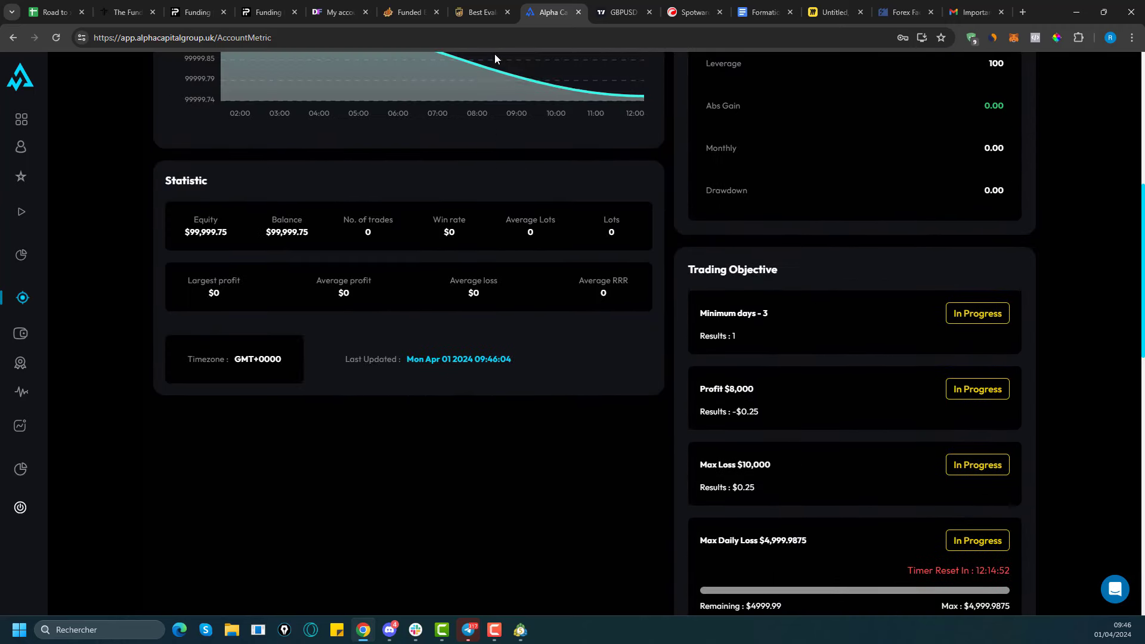
{"action": "scroll", "coordinate": [427, 375], "scroll_direction": "up", "scroll_amount": 5}
{"action": "scroll", "coordinate": [427, 378], "scroll_direction": "up", "scroll_amount": 2}
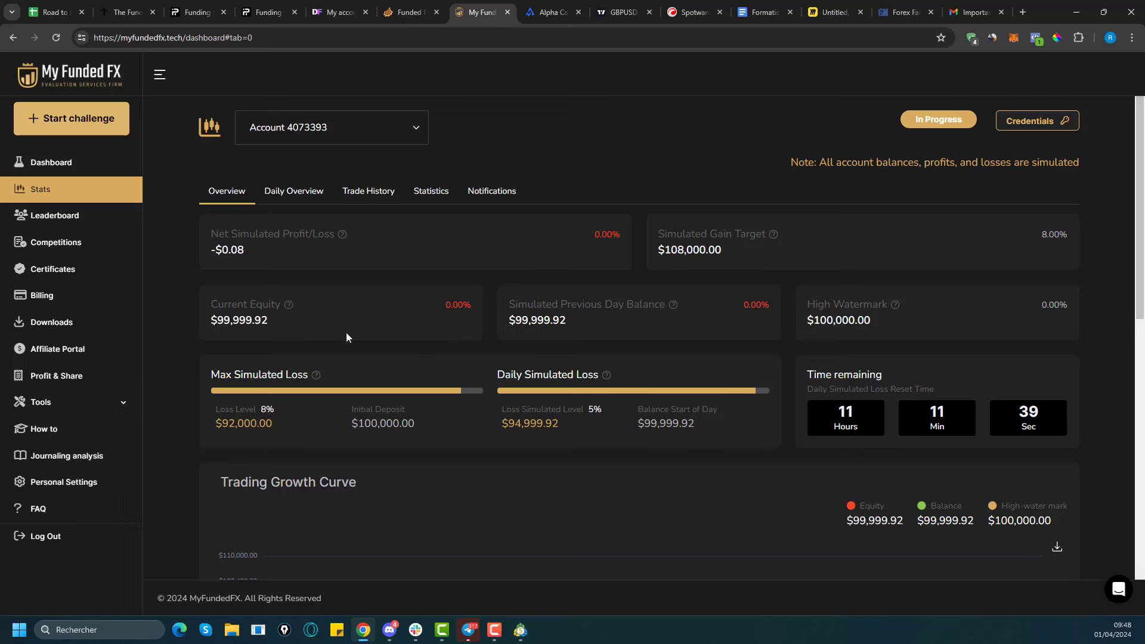
Examine the My Funded FX account stats, from the overview to the account data and goals overview.
{"action": "scroll", "coordinate": [477, 404], "scroll_direction": "down", "scroll_amount": 10}
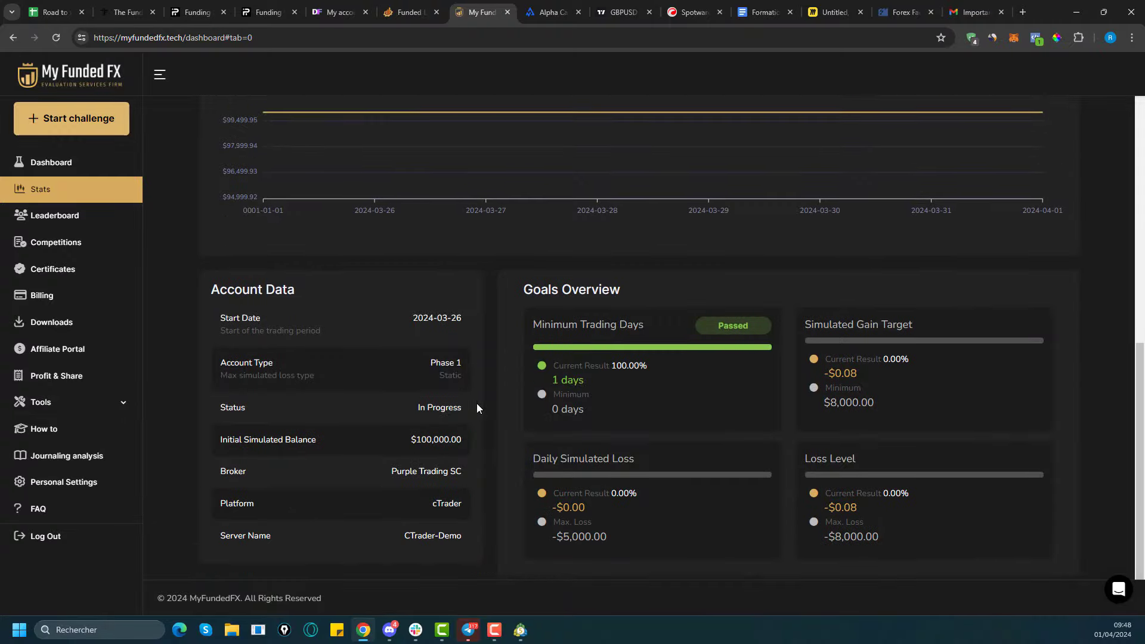
{"action": "scroll", "coordinate": [478, 408], "scroll_direction": "up", "scroll_amount": 3}
{"action": "scroll", "coordinate": [477, 408], "scroll_direction": "down", "scroll_amount": 3}
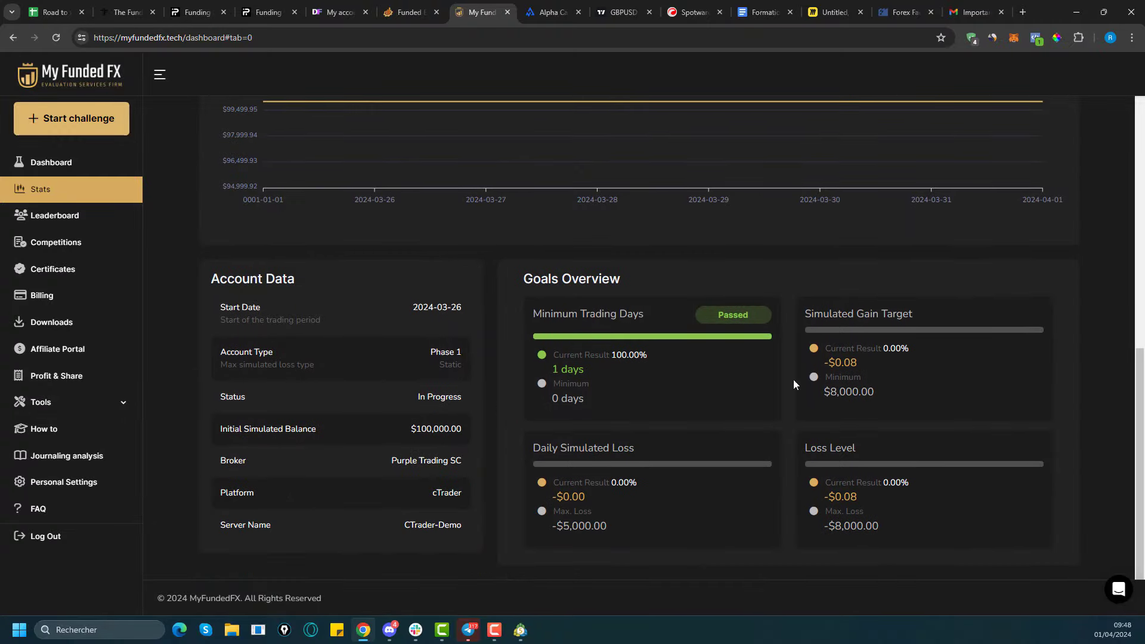
{"action": "scroll", "coordinate": [813, 189], "scroll_direction": "up", "scroll_amount": 3}
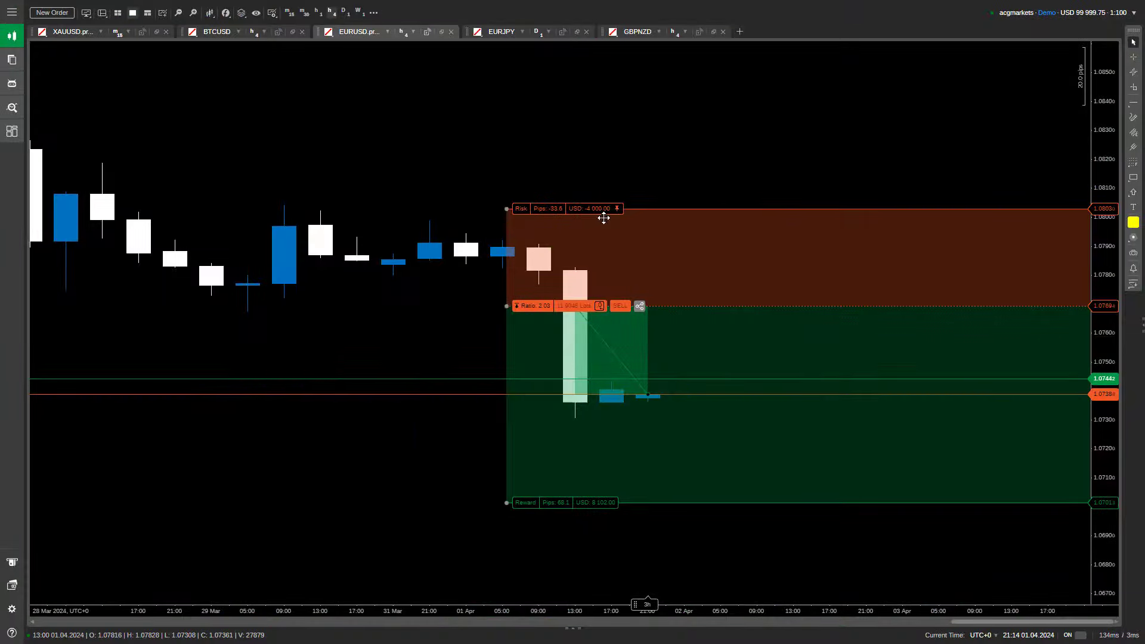
In cTrader, examine the EURUSD sell setup's risk and reward, and the open XAUUSD buy position's profit and protection levels.
{"action": "left_click", "coordinate": [584, 202]}
{"action": "mouse_move", "coordinate": [599, 500]}
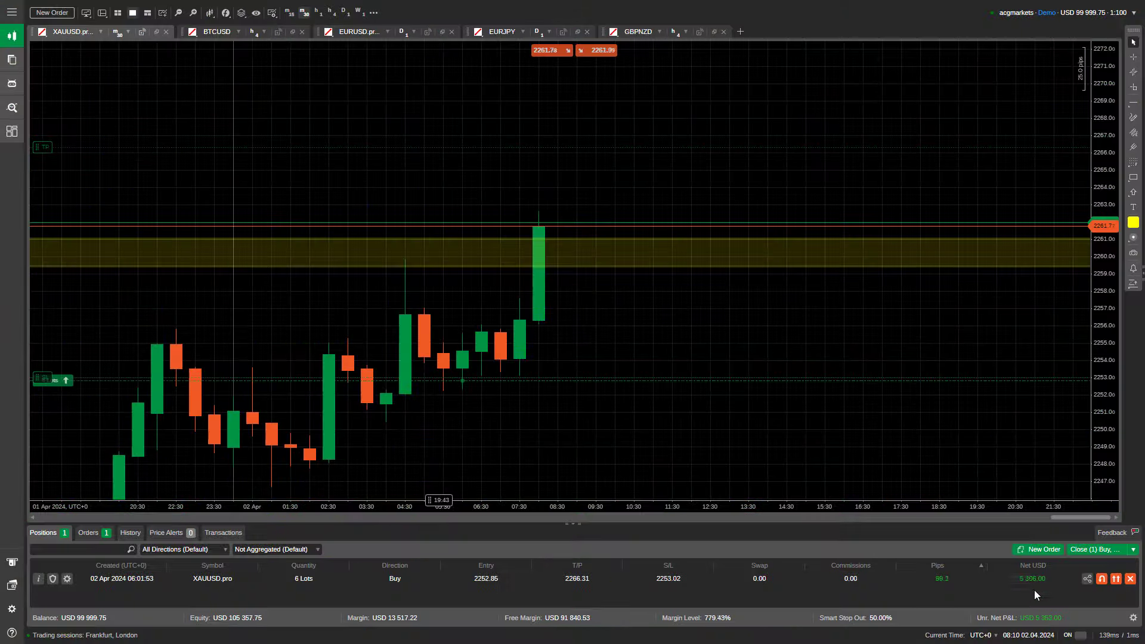
{"action": "mouse_move", "coordinate": [1029, 580]}
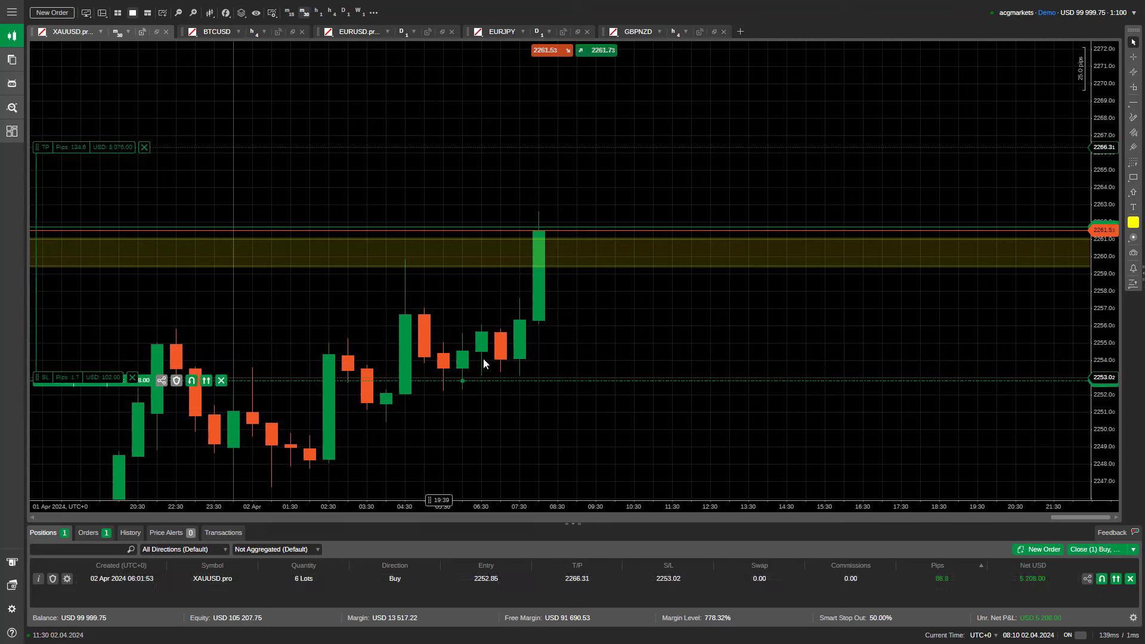
{"action": "left_click_drag", "start_coordinate": [618, 310], "coordinate": [615, 336]}
{"action": "mouse_move", "coordinate": [439, 173]}
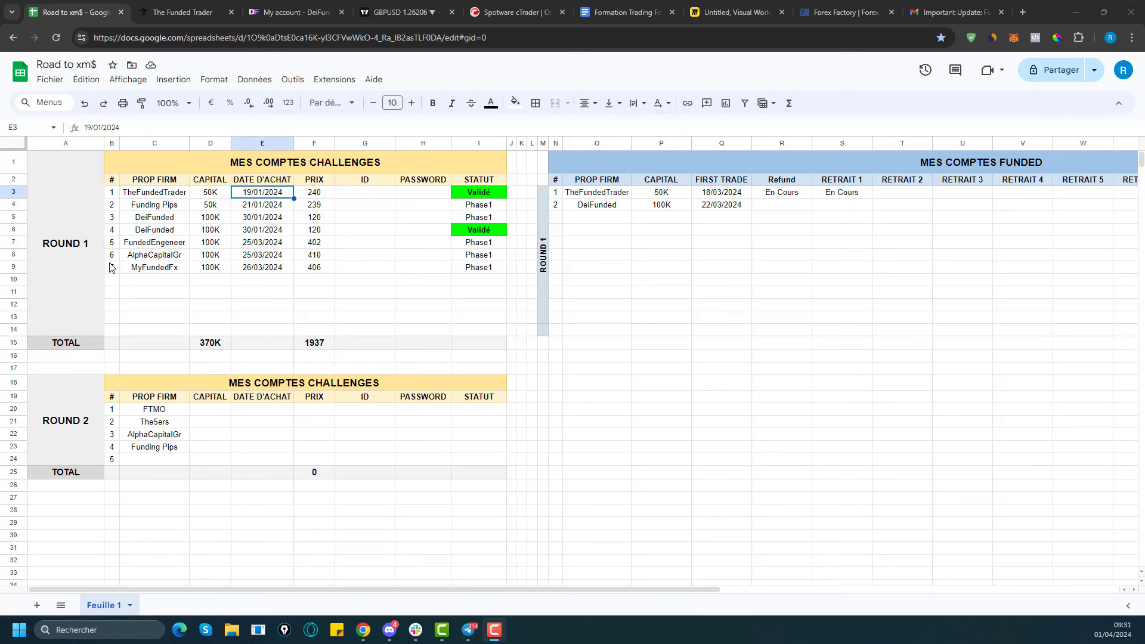
In the Road to xm$ spreadsheet, go through the Round 1 challenge capitals from AlphaCapitalGr up to TheFundedTrader.
{"action": "left_click", "coordinate": [228, 256]}
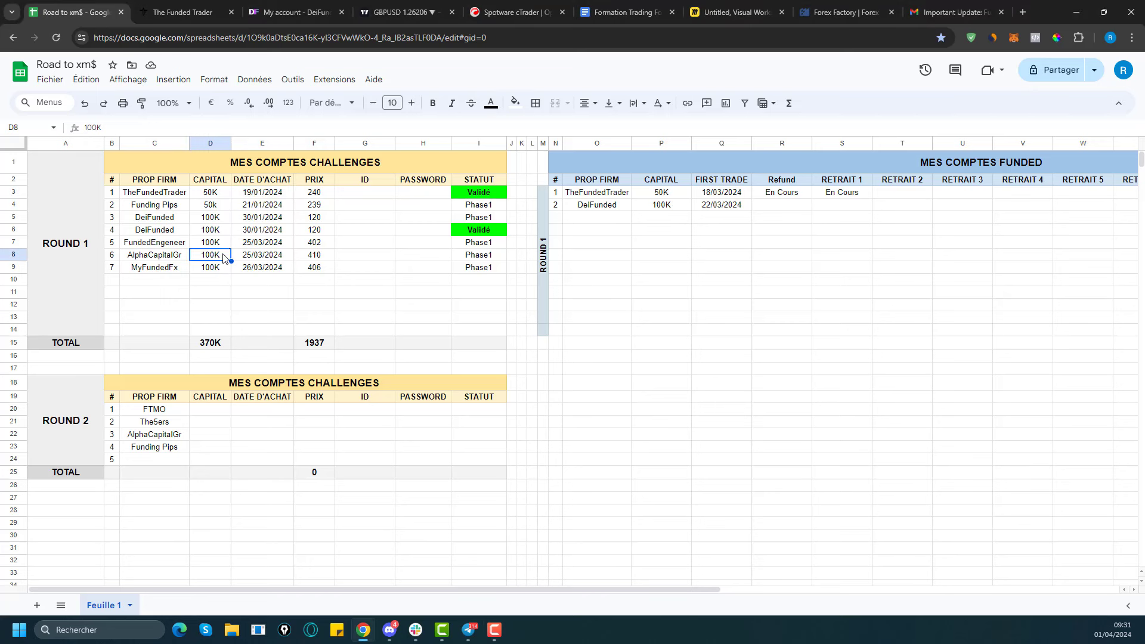
{"action": "left_click", "coordinate": [227, 245]}
{"action": "left_click", "coordinate": [227, 232]}
{"action": "left_click", "coordinate": [226, 220]}
{"action": "left_click", "coordinate": [225, 207]}
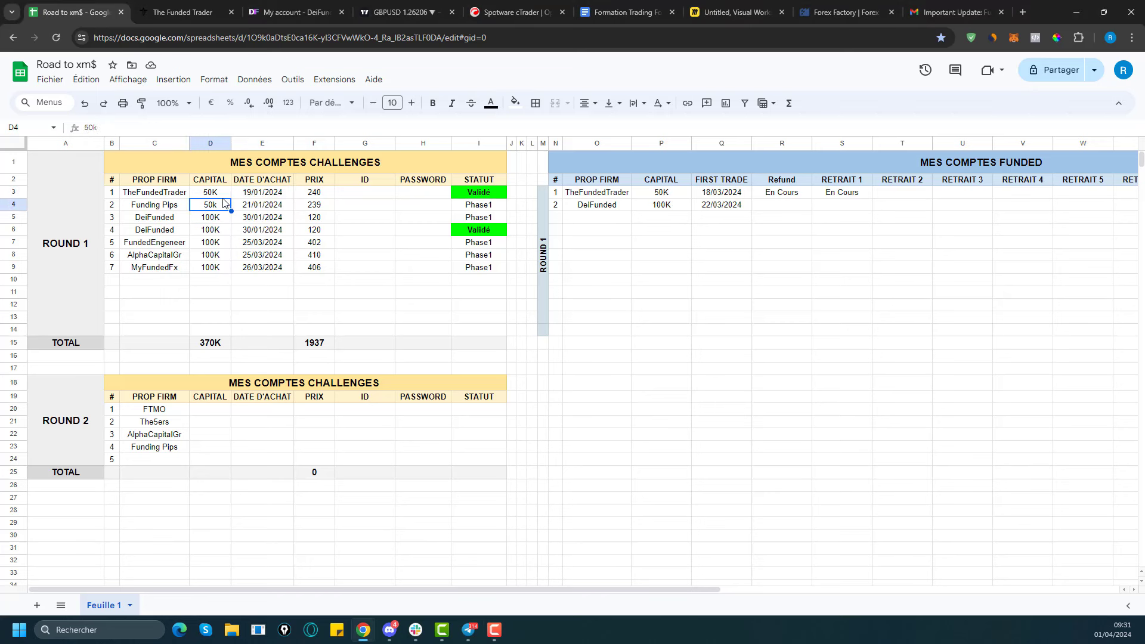
{"action": "left_click", "coordinate": [224, 195]}
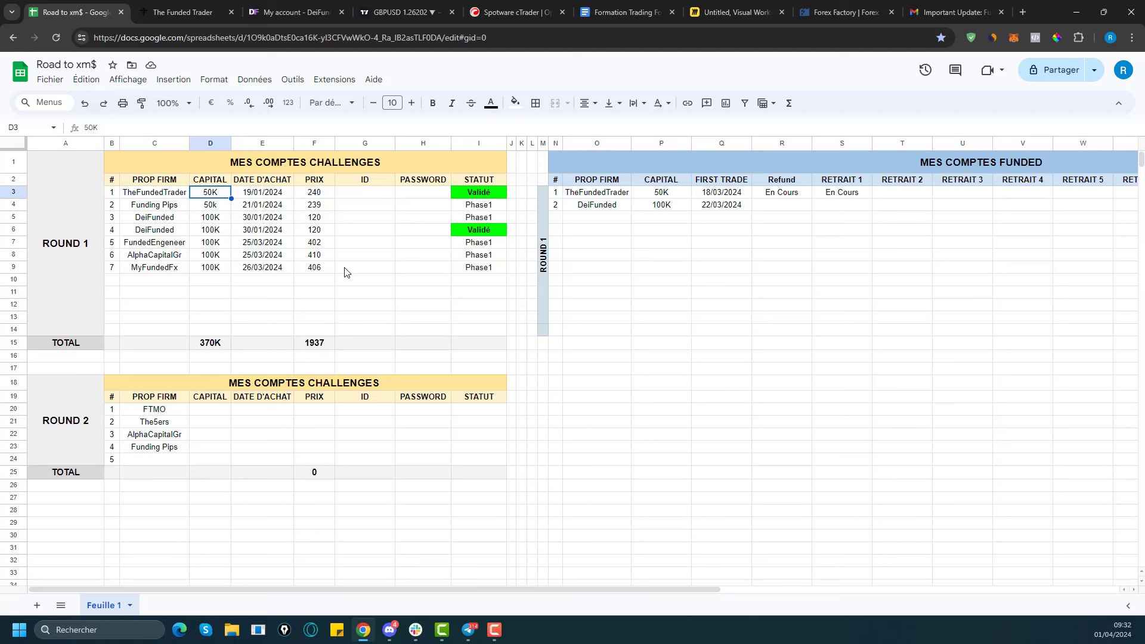
Review the Round 1 challenge block, focusing on TheFundedTrader's firm name, purchase date and status.
{"action": "left_click", "coordinate": [72, 249]}
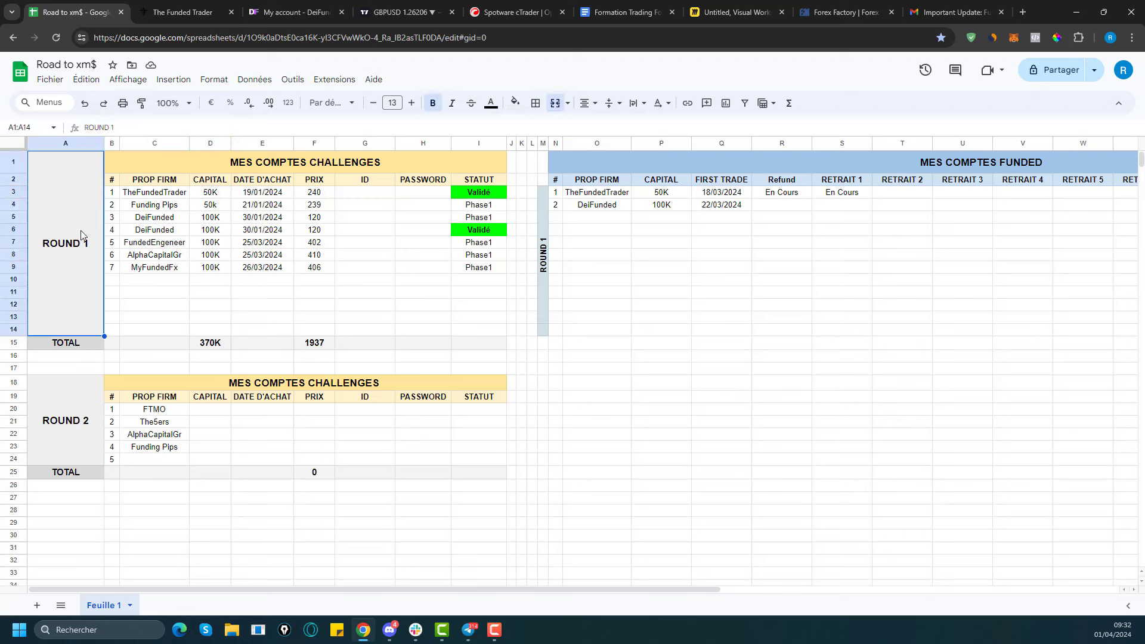
{"action": "left_click", "coordinate": [184, 232]}
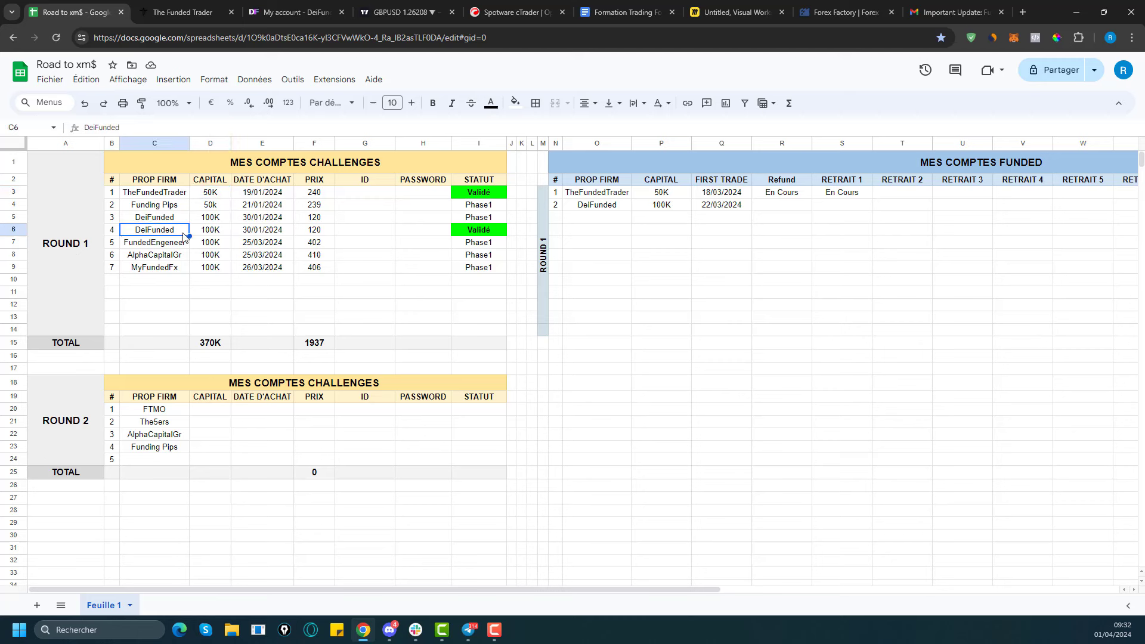
{"action": "left_click", "coordinate": [158, 194]}
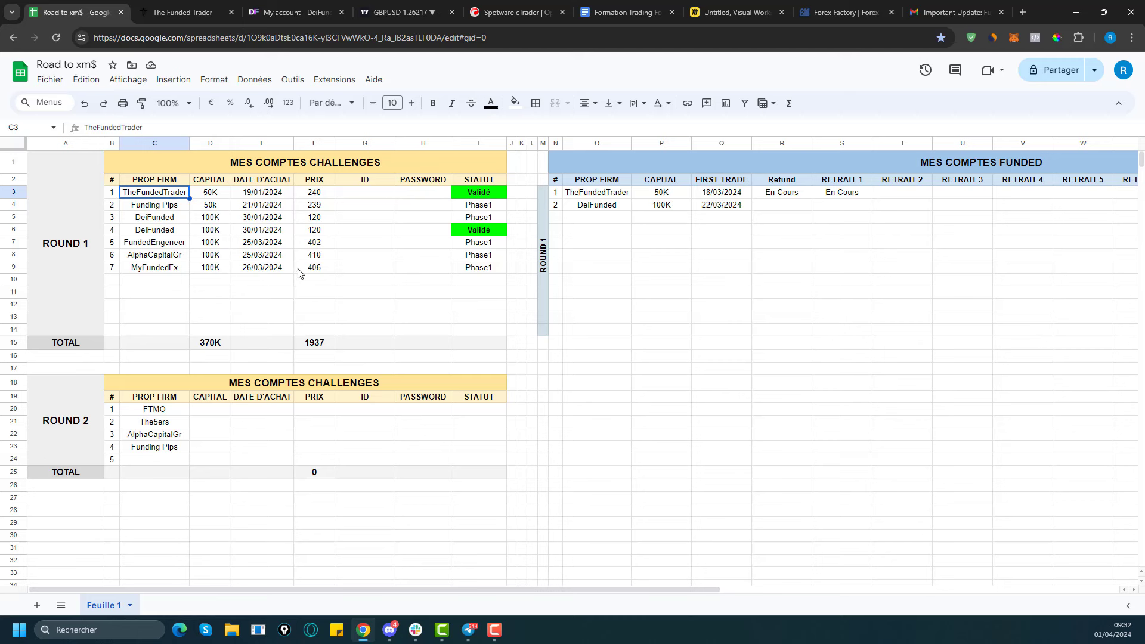
{"action": "left_click", "coordinate": [259, 195]}
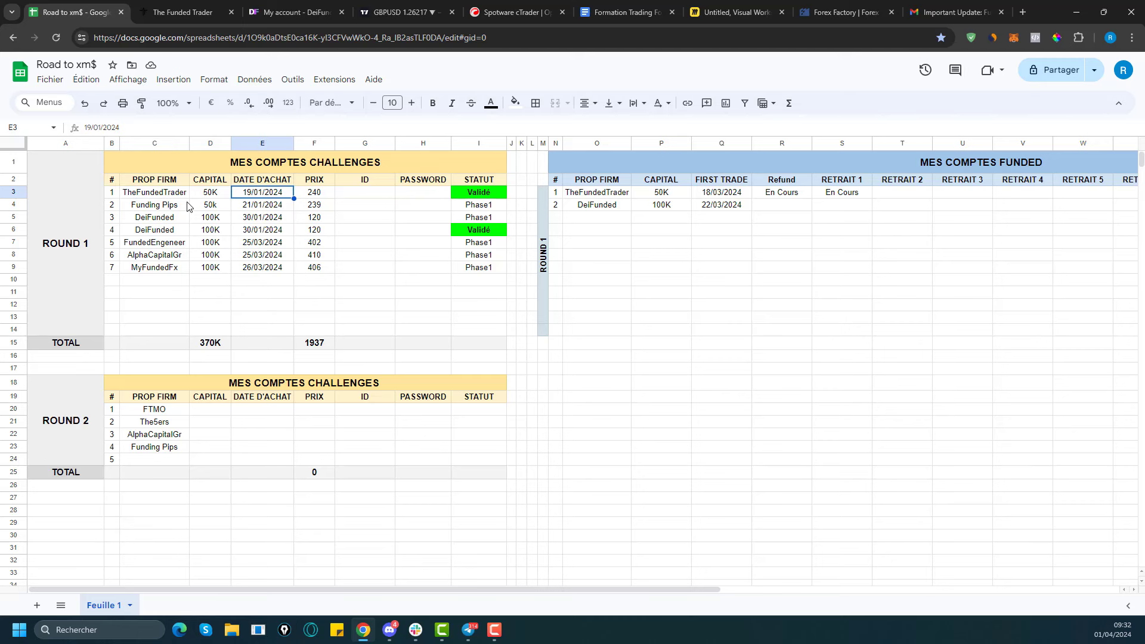
{"action": "left_click", "coordinate": [140, 197]}
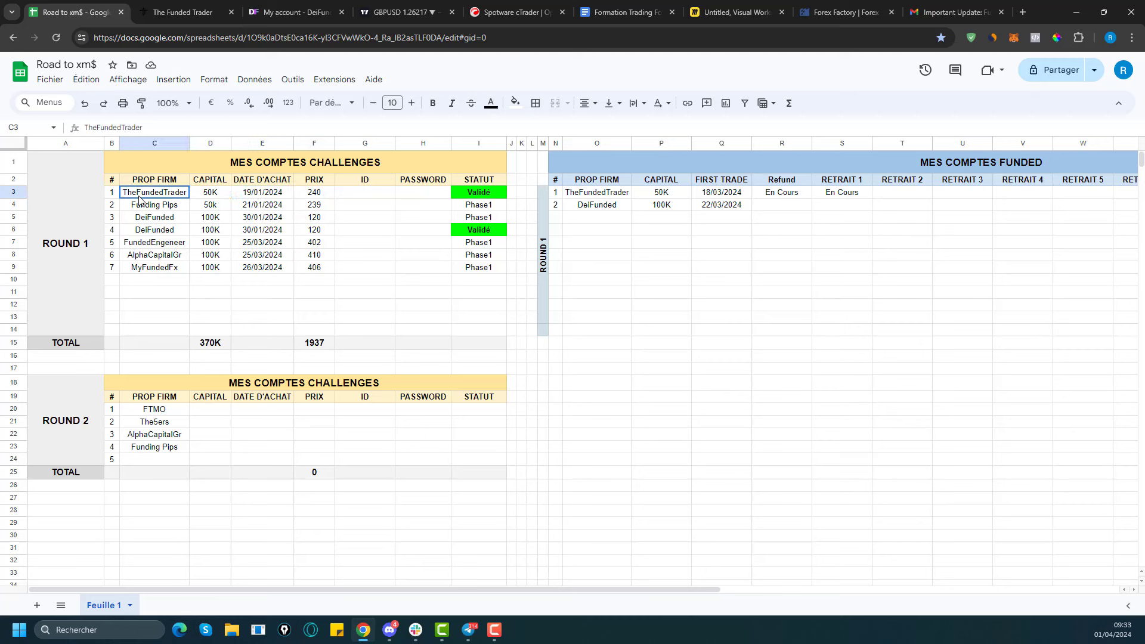
{"action": "left_click", "coordinate": [260, 197]}
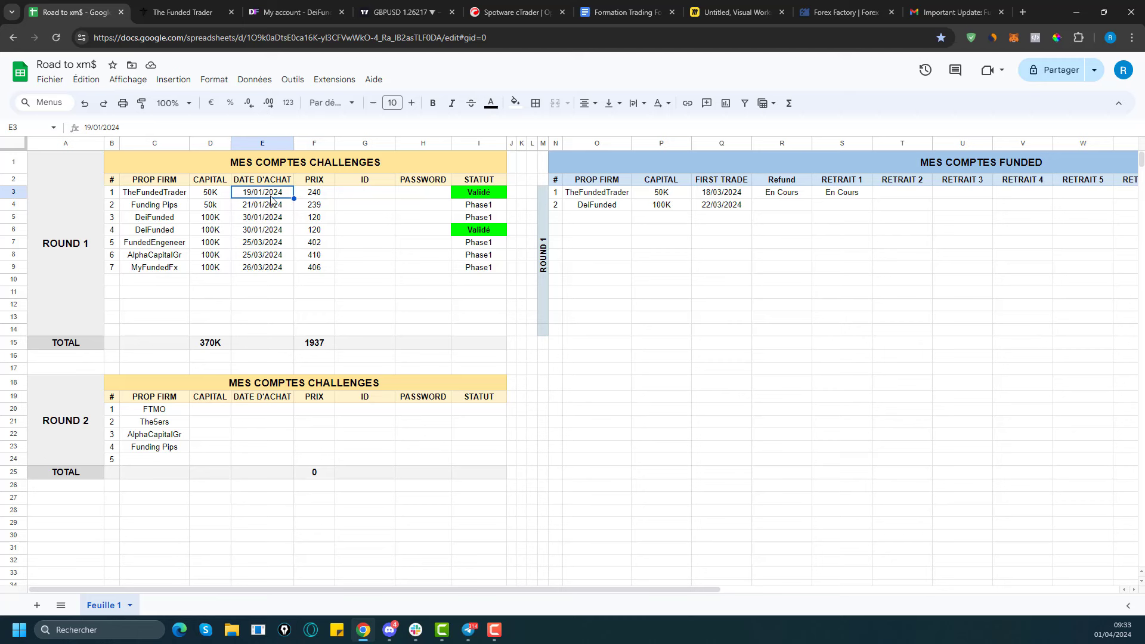
{"action": "left_click", "coordinate": [168, 197]}
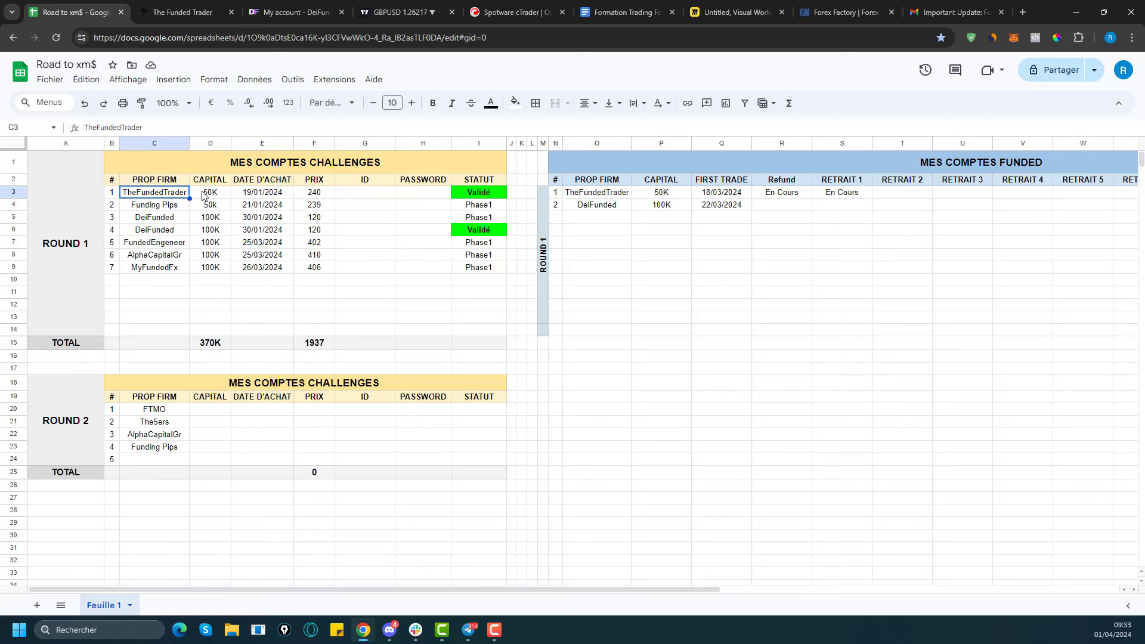
{"action": "left_click", "coordinate": [485, 196]}
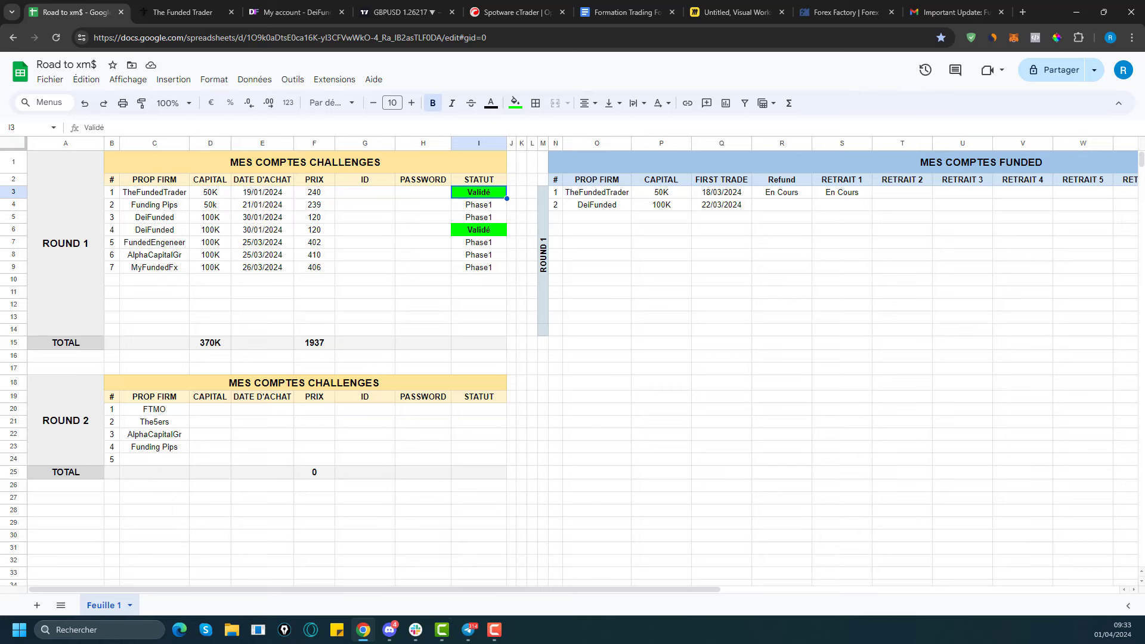
Switch to Telegram, move its window beside the Round 1 table, and view the Funded Trader Phase 2 certificate full size.
{"action": "left_click", "coordinate": [469, 630]}
{"action": "left_click_drag", "start_coordinate": [113, 84], "coordinate": [609, 84]}
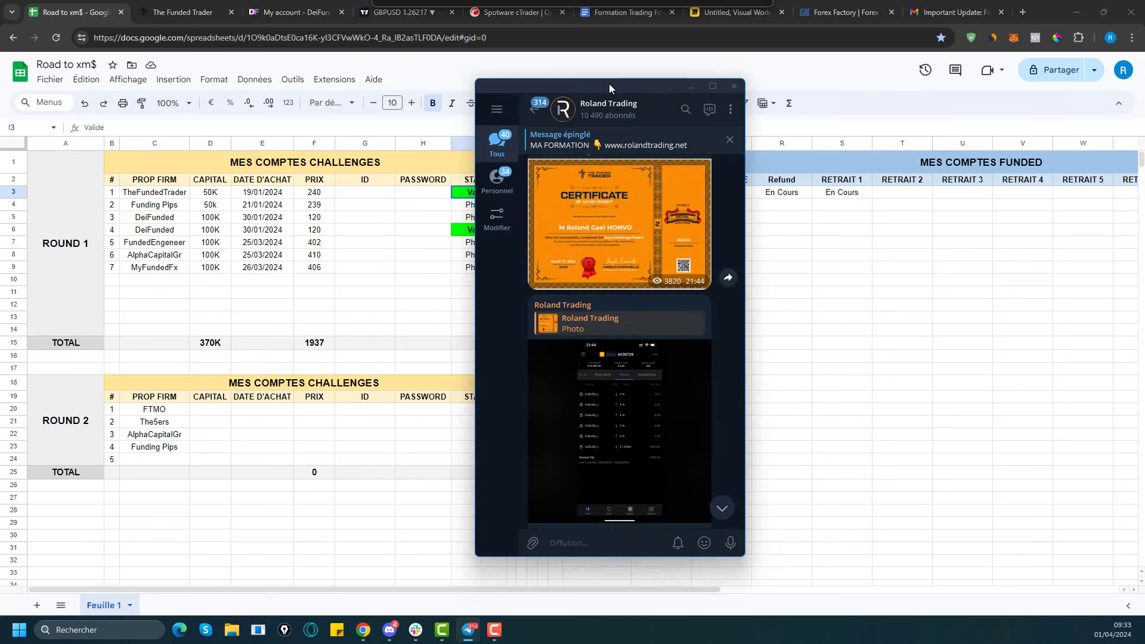
{"action": "scroll", "coordinate": [614, 331], "scroll_direction": "up", "scroll_amount": 3}
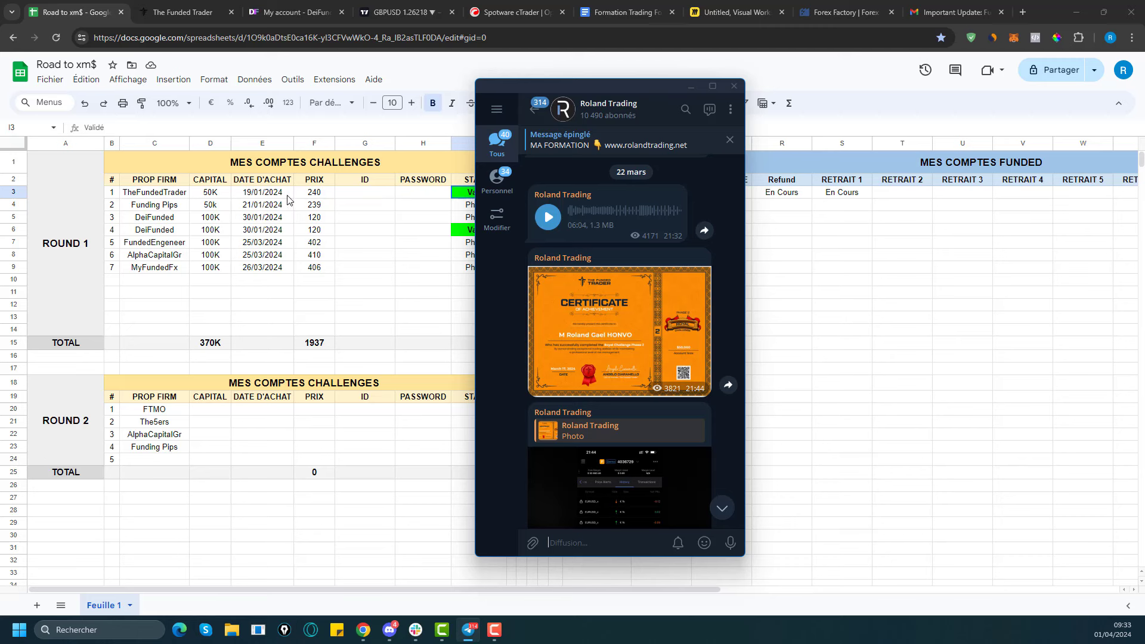
{"action": "left_click", "coordinate": [650, 340]}
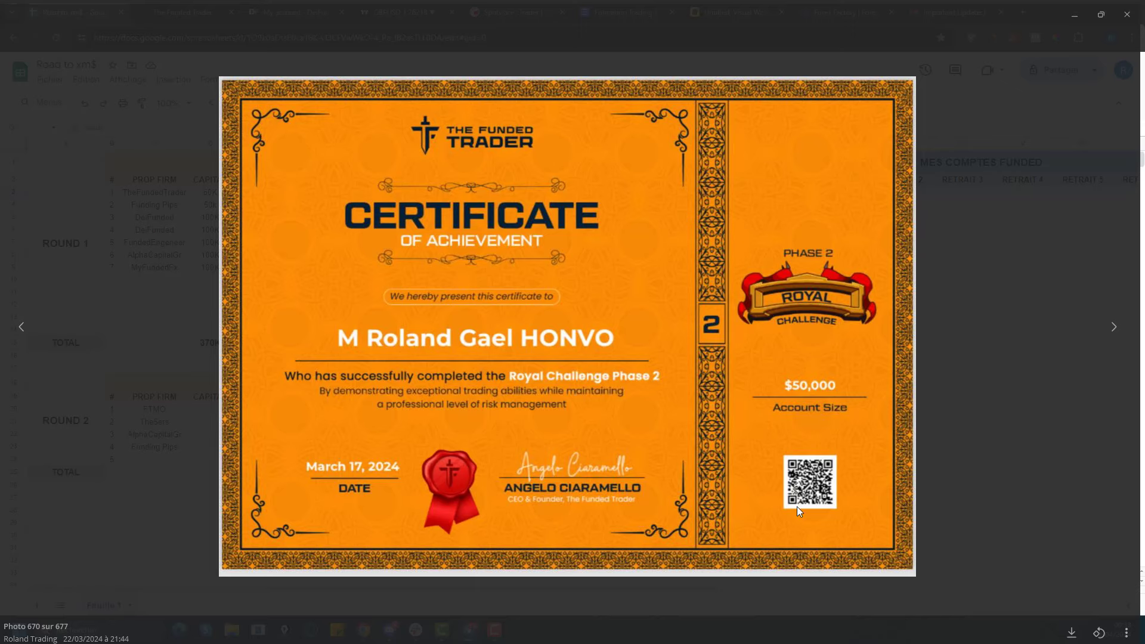
{"action": "left_click", "coordinate": [993, 461]}
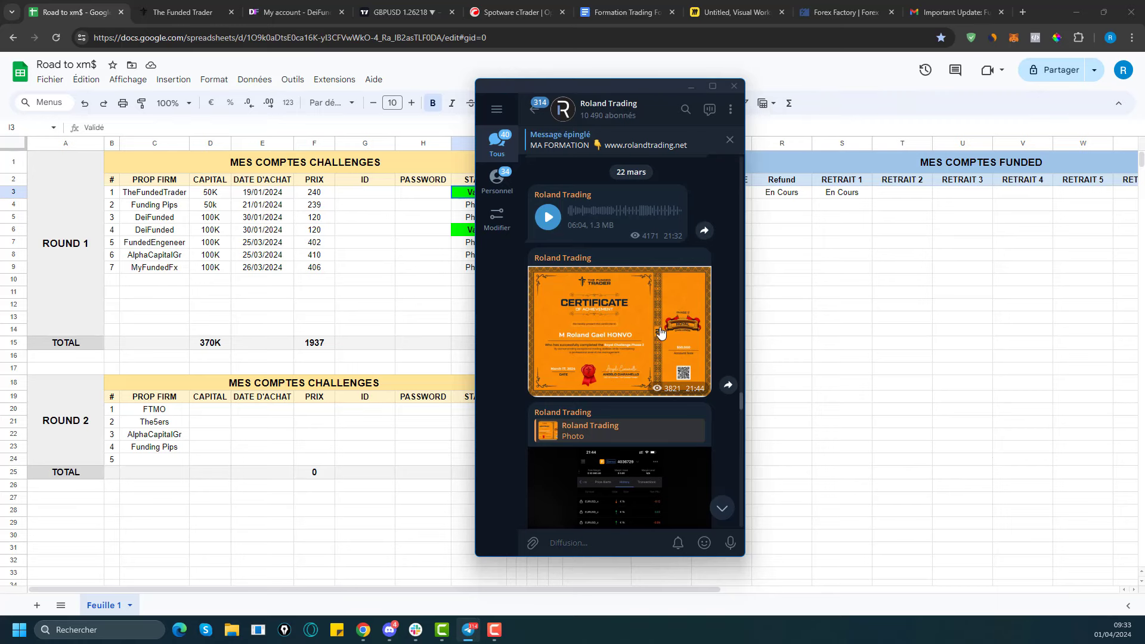
View the Phase 2 TFT cTrader trade history screenshot full size, and return to the spreadsheet.
{"action": "scroll", "coordinate": [634, 315], "scroll_direction": "down", "scroll_amount": 2}
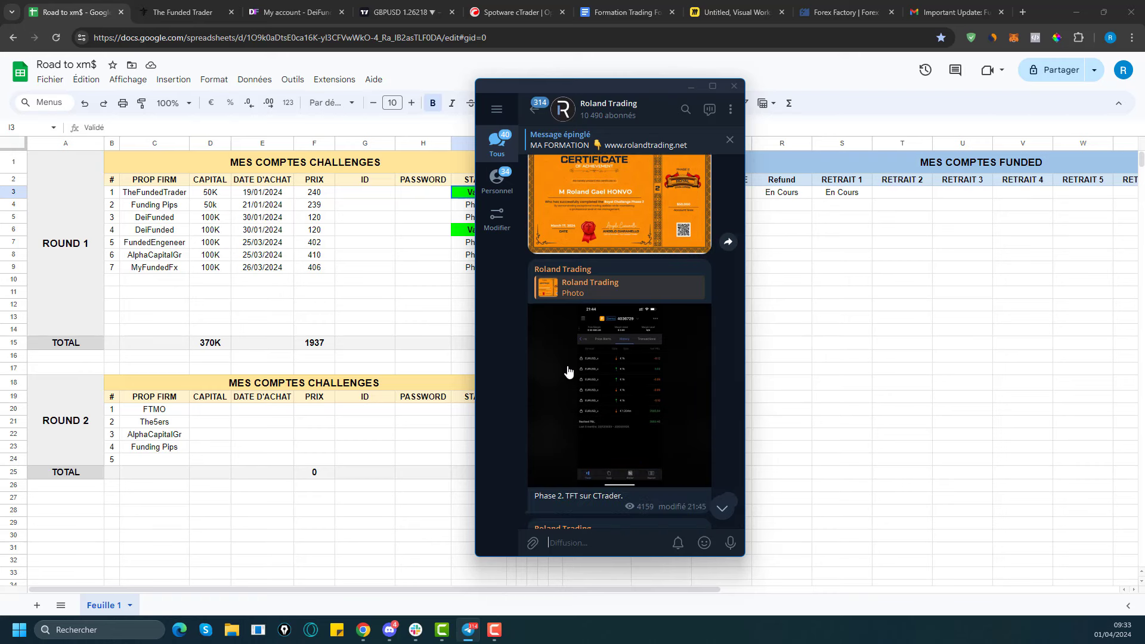
{"action": "scroll", "coordinate": [610, 365], "scroll_direction": "down", "scroll_amount": 1}
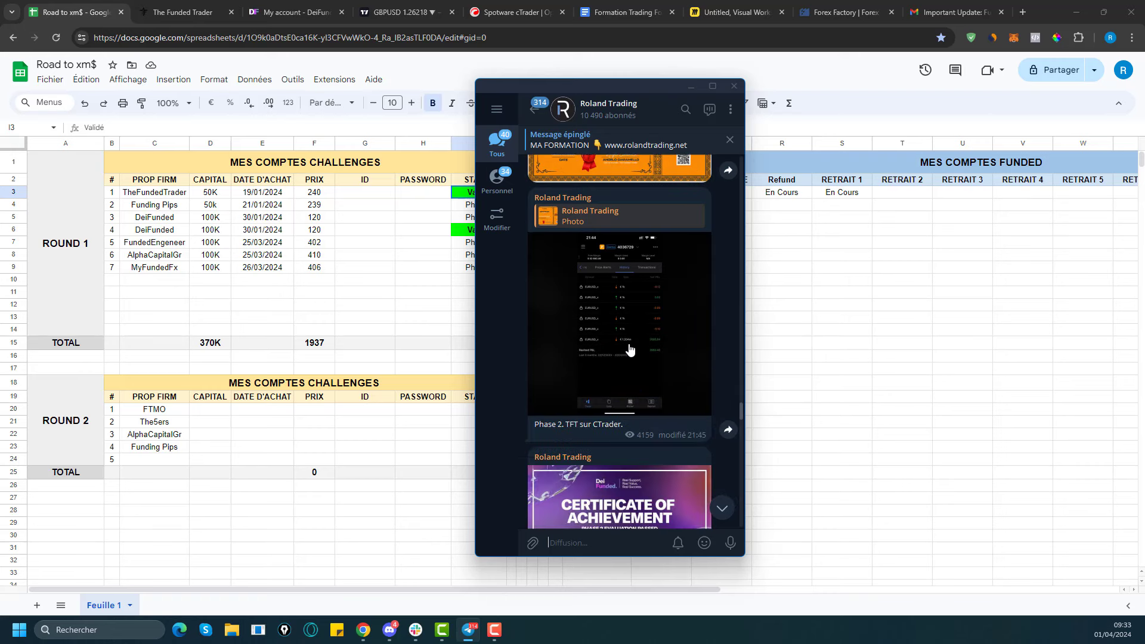
{"action": "left_click", "coordinate": [633, 322]}
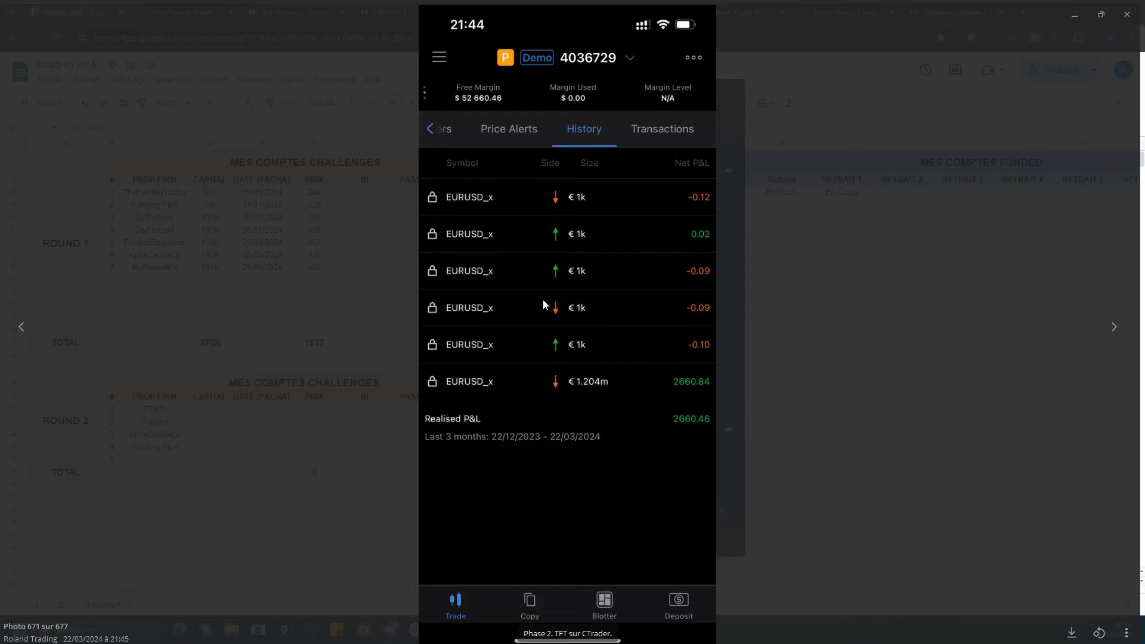
{"action": "left_click", "coordinate": [909, 423]}
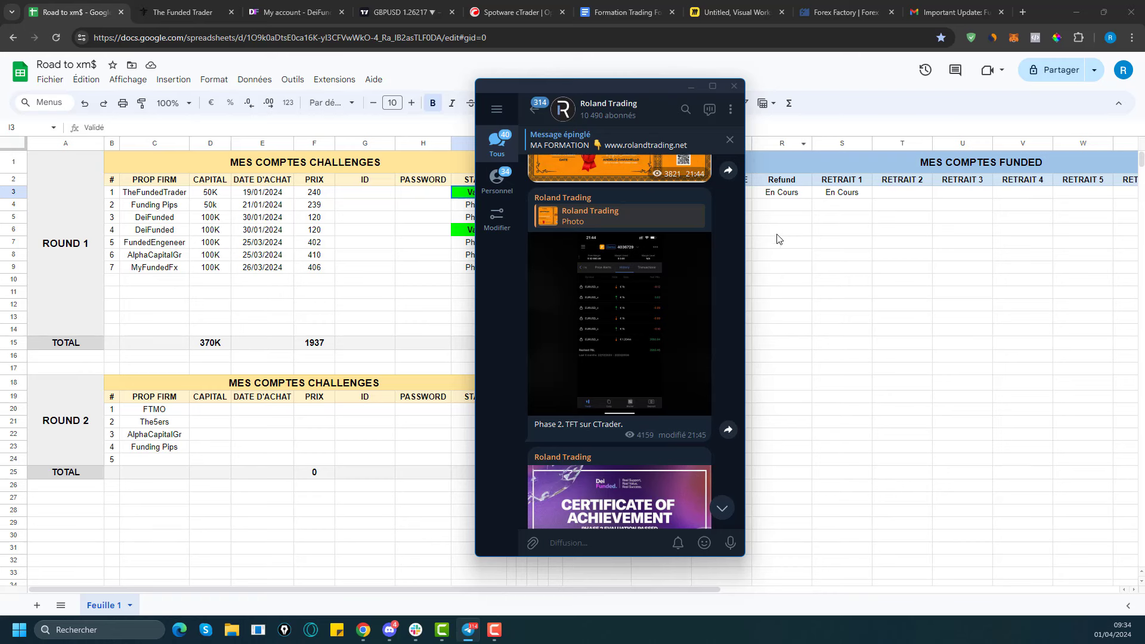
{"action": "left_click", "coordinate": [809, 297]}
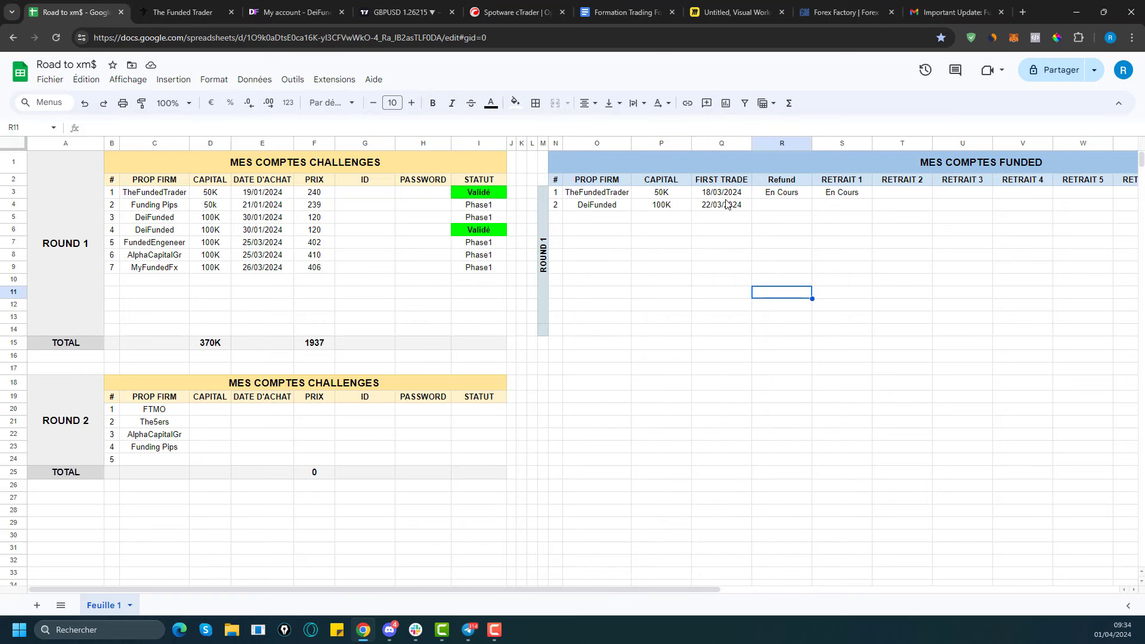
Check TheFundedTrader's refund, first withdrawal and first trade entries in the funded accounts table, and check the firm's website.
{"action": "left_click", "coordinate": [785, 197]}
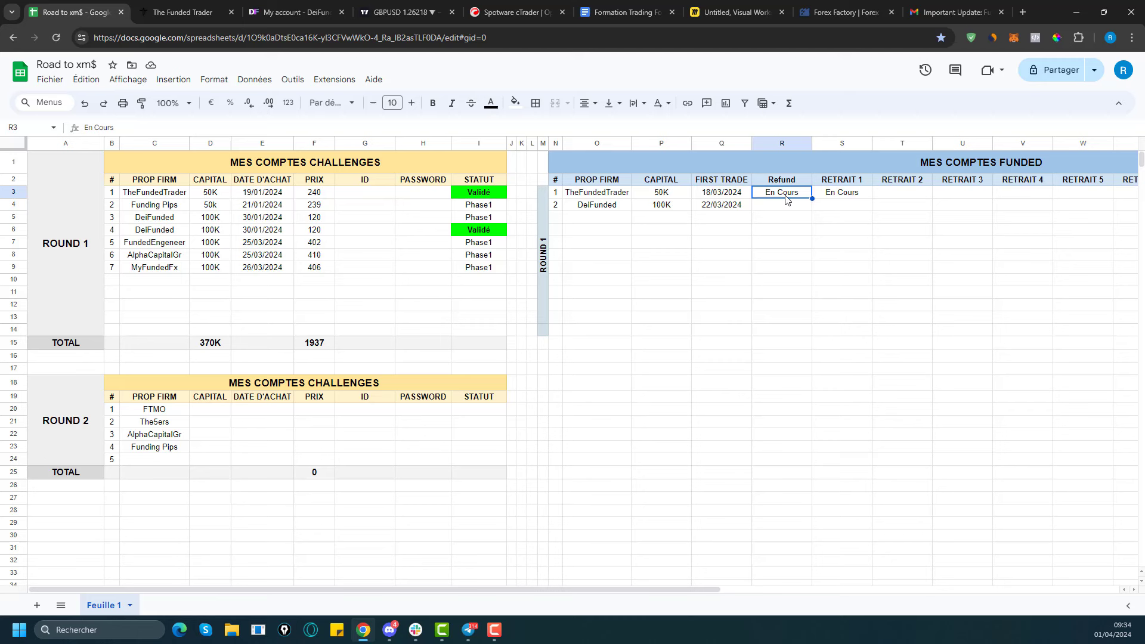
{"action": "left_click", "coordinate": [846, 194]}
{"action": "left_click", "coordinate": [770, 198]}
{"action": "left_click", "coordinate": [714, 197]}
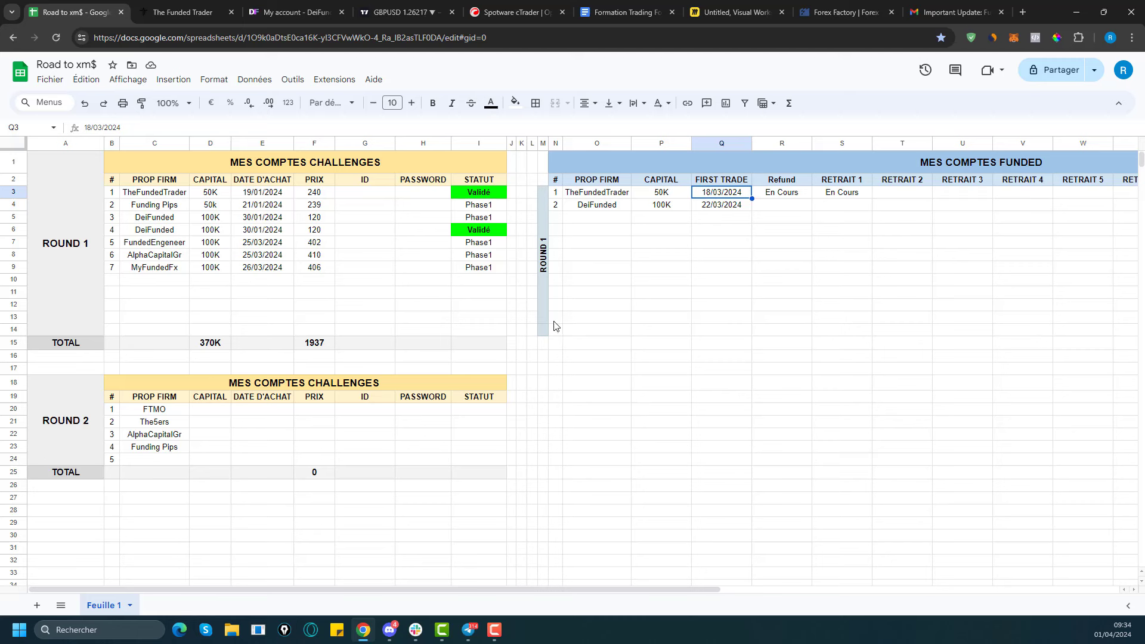
{"action": "left_click", "coordinate": [190, 15]}
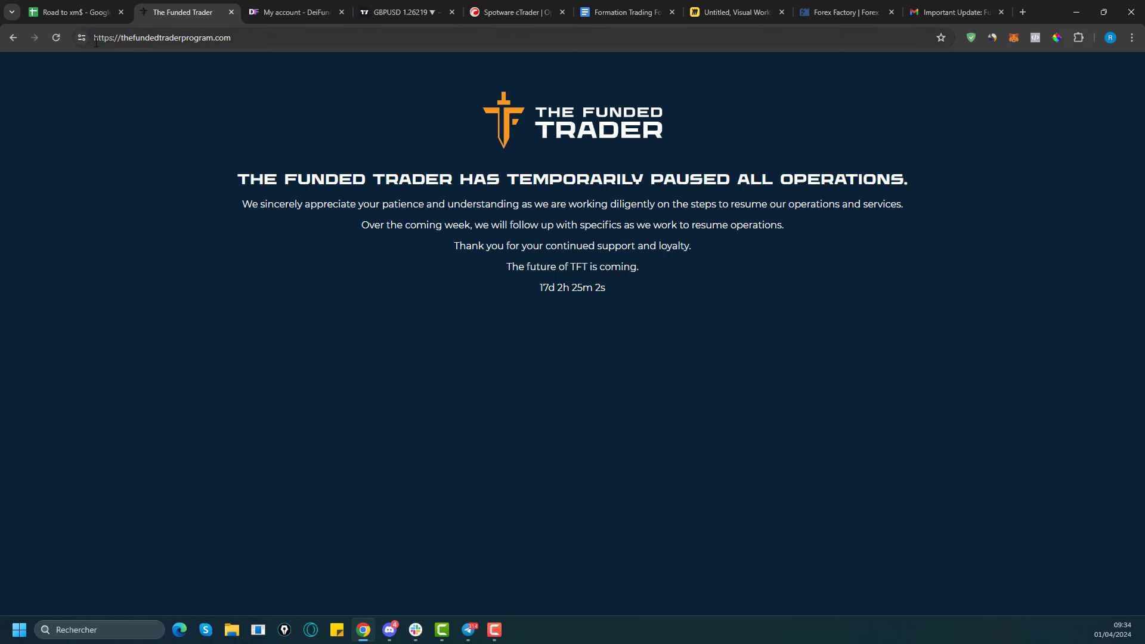
{"action": "left_click", "coordinate": [82, 12]}
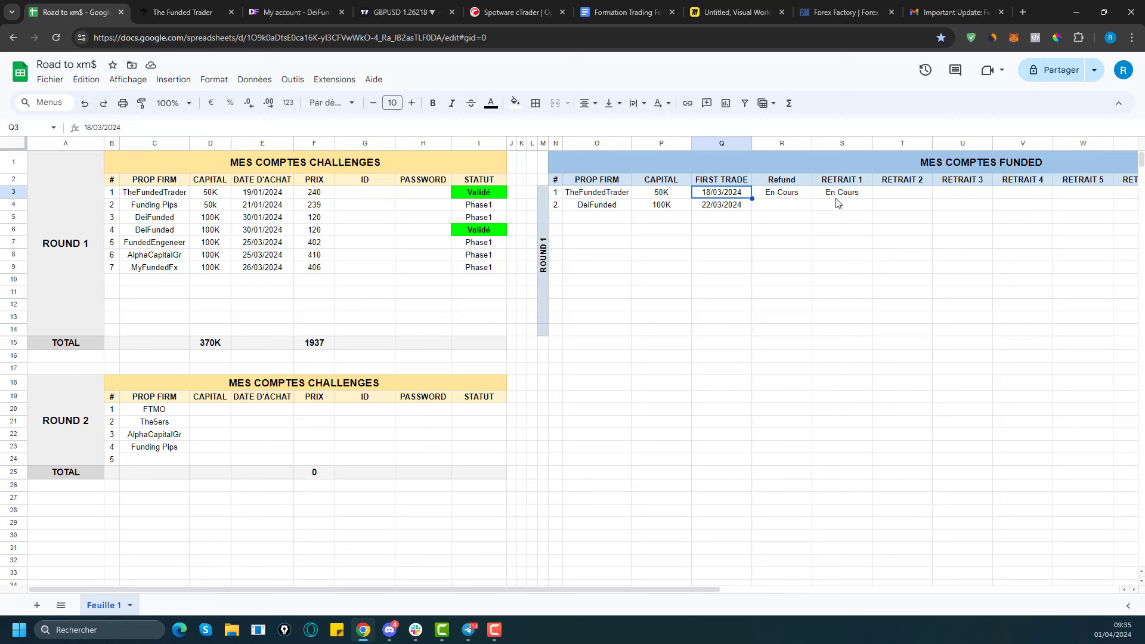
Review the Funding Pips challenge in Round 1, focusing on its firm name, capital and purchase date.
{"action": "left_click", "coordinate": [158, 207]}
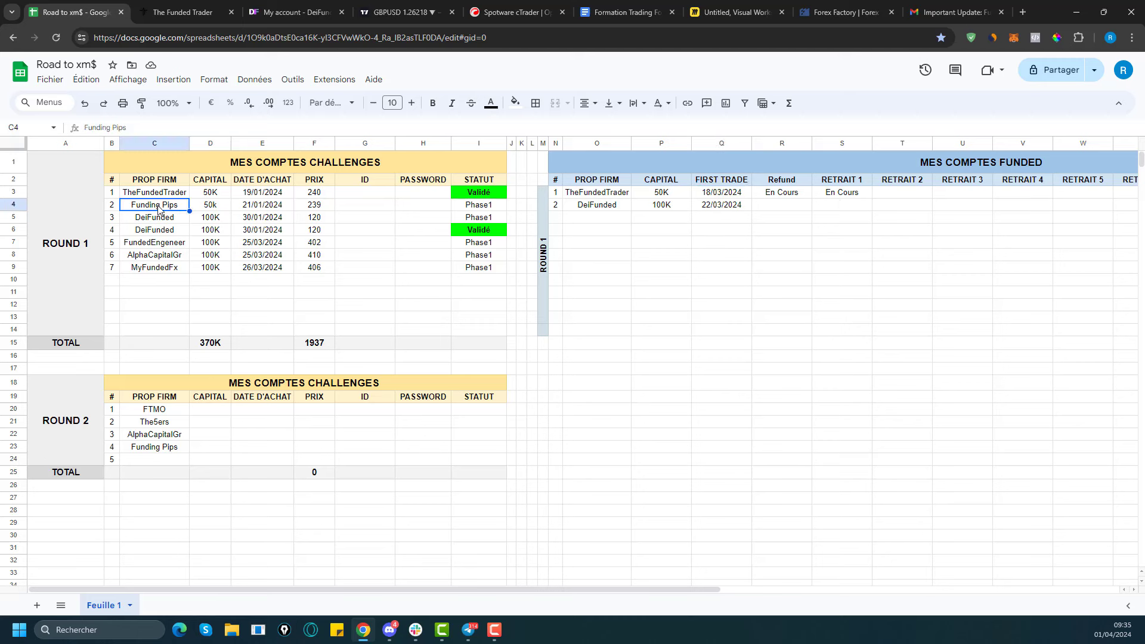
{"action": "left_click", "coordinate": [217, 210]}
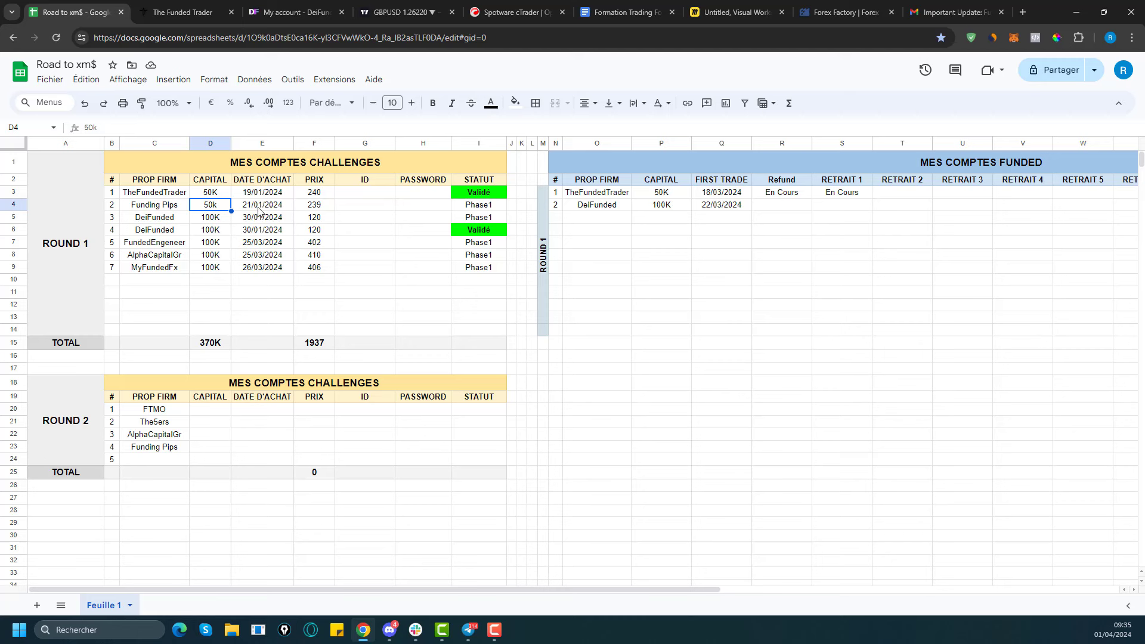
{"action": "left_click", "coordinate": [156, 209]}
{"action": "left_click", "coordinate": [208, 208]}
{"action": "left_click", "coordinate": [258, 209]}
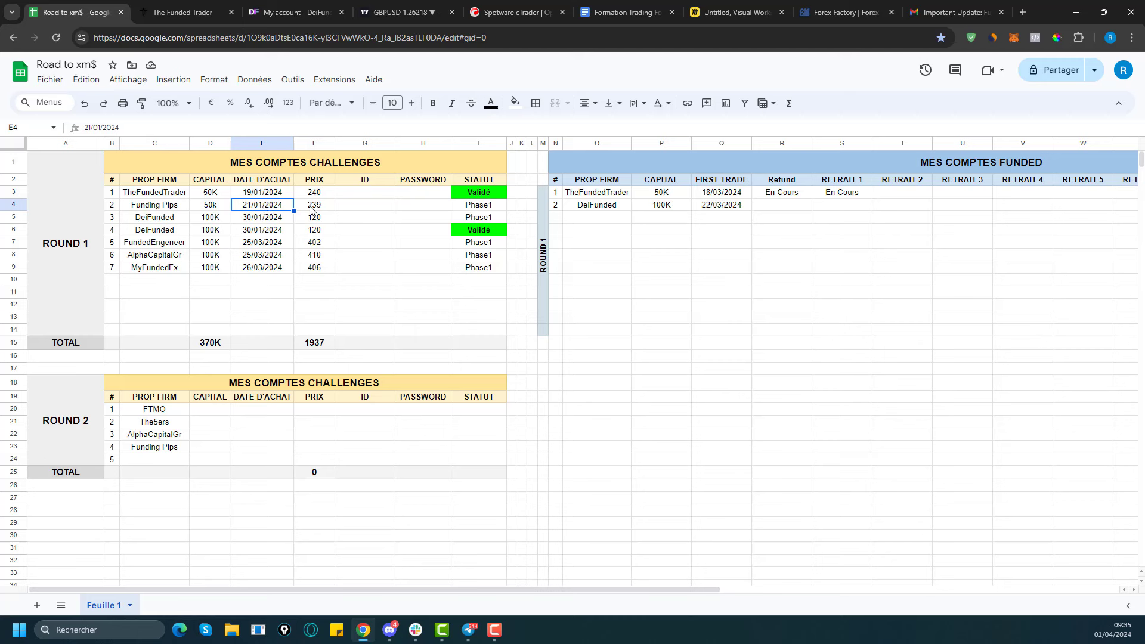
Check the account balance and trading objectives on the Funding Pips account dashboard, and return to the spreadsheet.
{"action": "left_click", "coordinate": [1023, 12]}
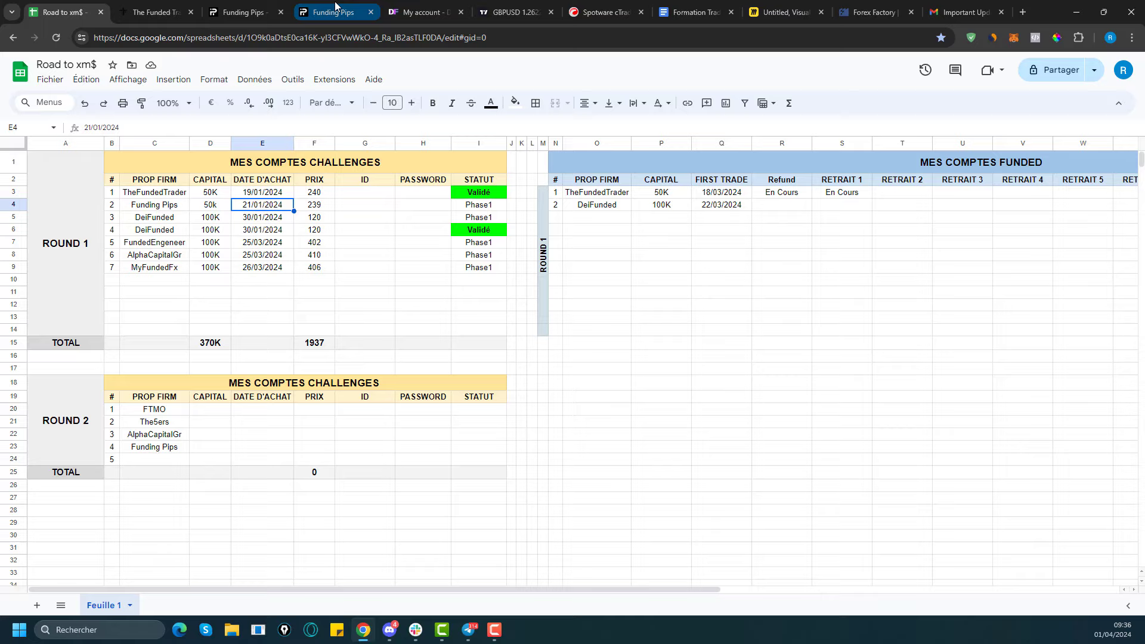
{"action": "left_click", "coordinate": [335, 9]}
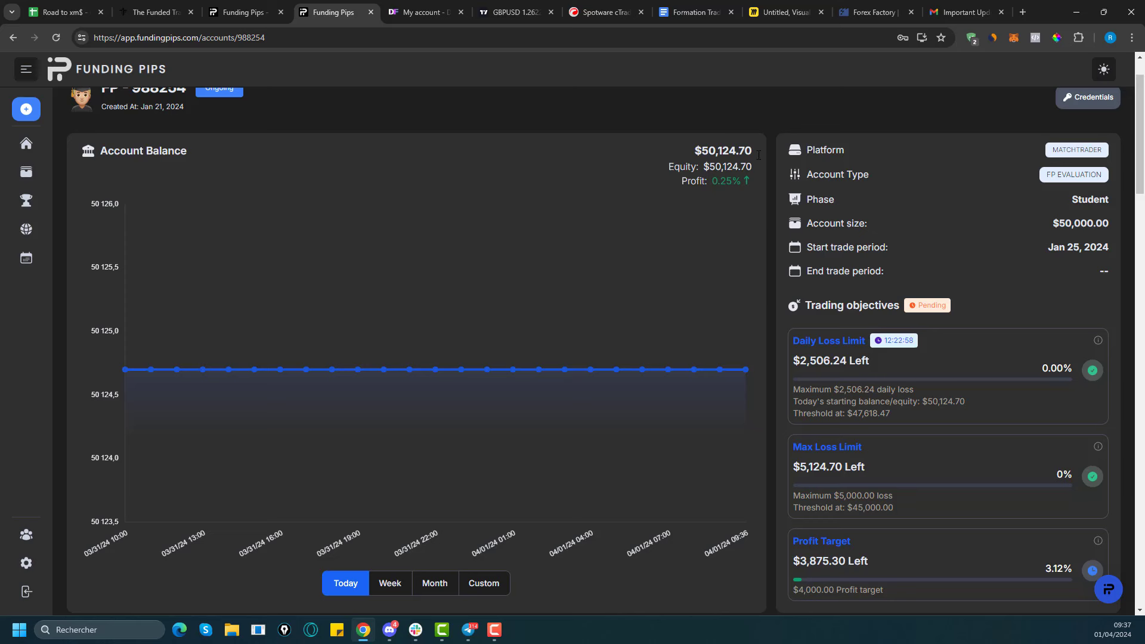
{"action": "left_click_drag", "start_coordinate": [754, 157], "coordinate": [710, 153]}
{"action": "left_click", "coordinate": [952, 255]}
{"action": "scroll", "coordinate": [702, 237], "scroll_direction": "up", "scroll_amount": 1}
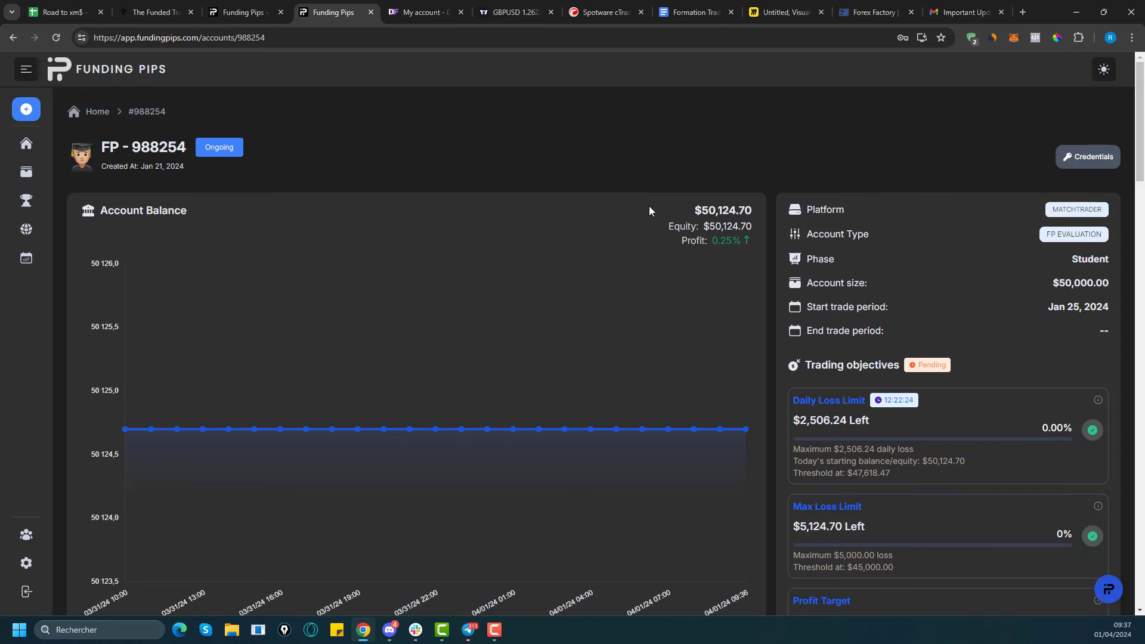
{"action": "scroll", "coordinate": [664, 205], "scroll_direction": "down", "scroll_amount": 1}
{"action": "scroll", "coordinate": [675, 206], "scroll_direction": "up", "scroll_amount": 1}
{"action": "left_click", "coordinate": [66, 12]}
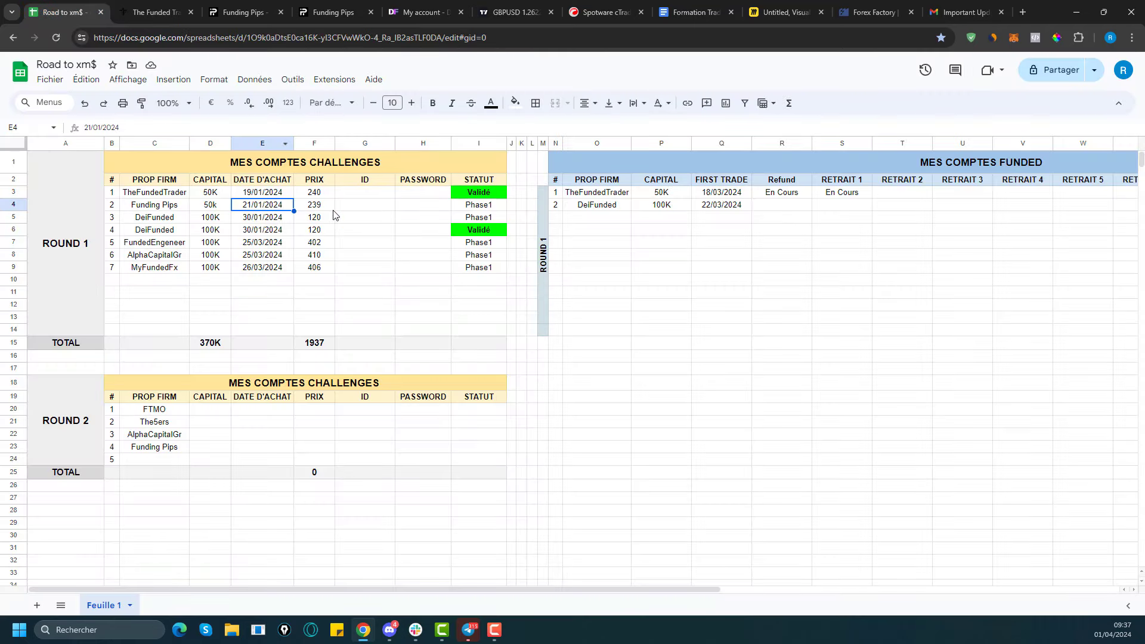
Compare the Funding Pips challenge status with TheFundedTrader's status in Round 1.
{"action": "left_click", "coordinate": [475, 210]}
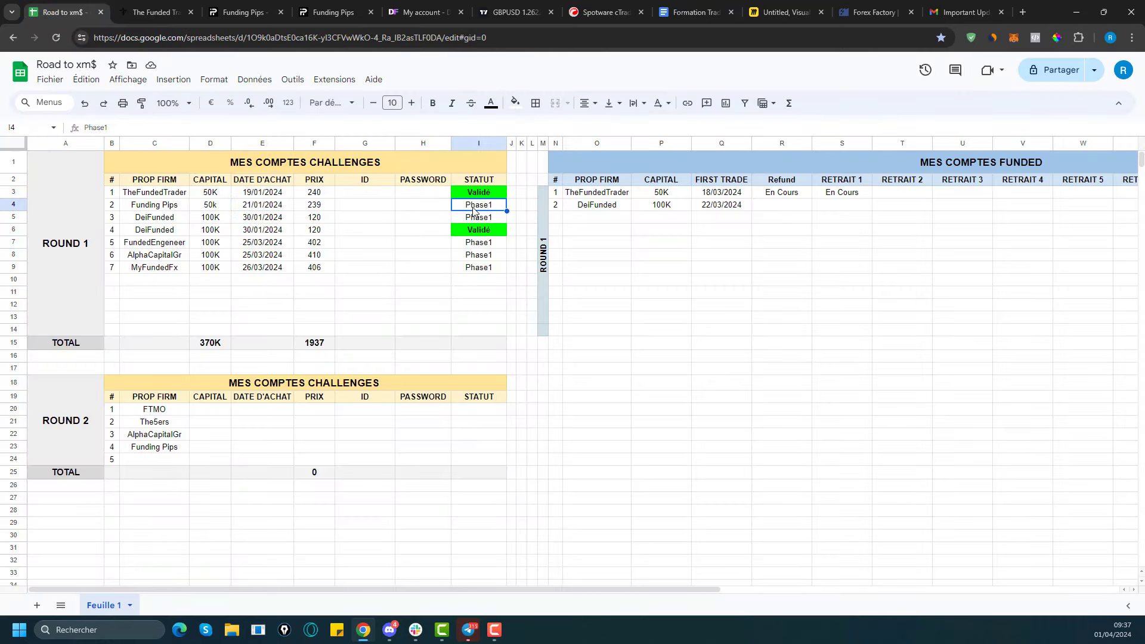
{"action": "left_click", "coordinate": [482, 199]}
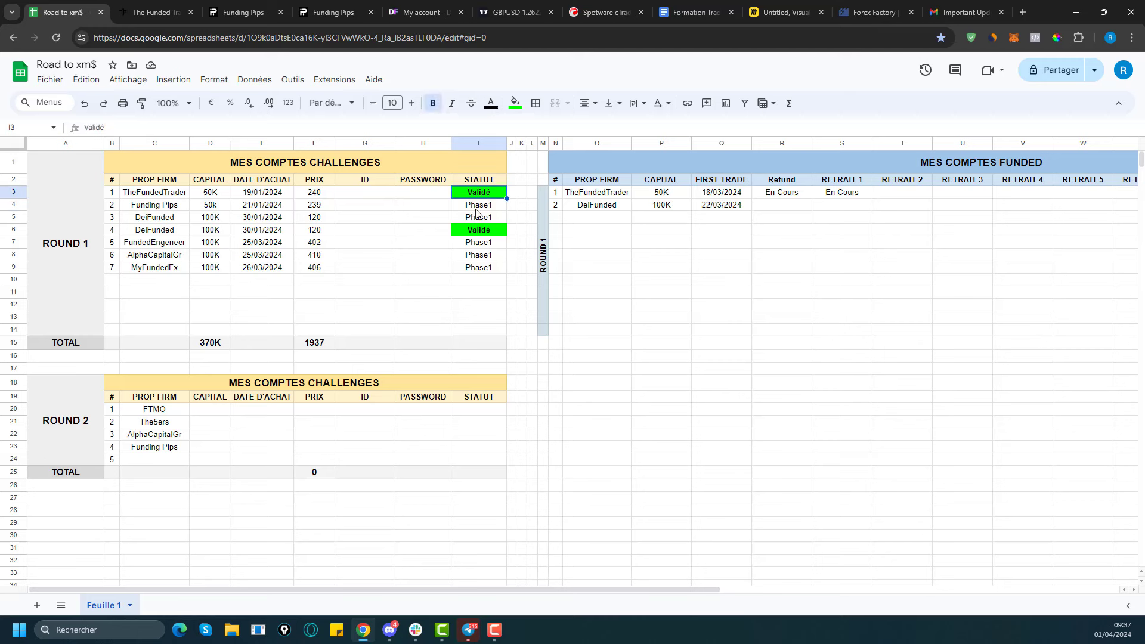
{"action": "left_click", "coordinate": [479, 209]}
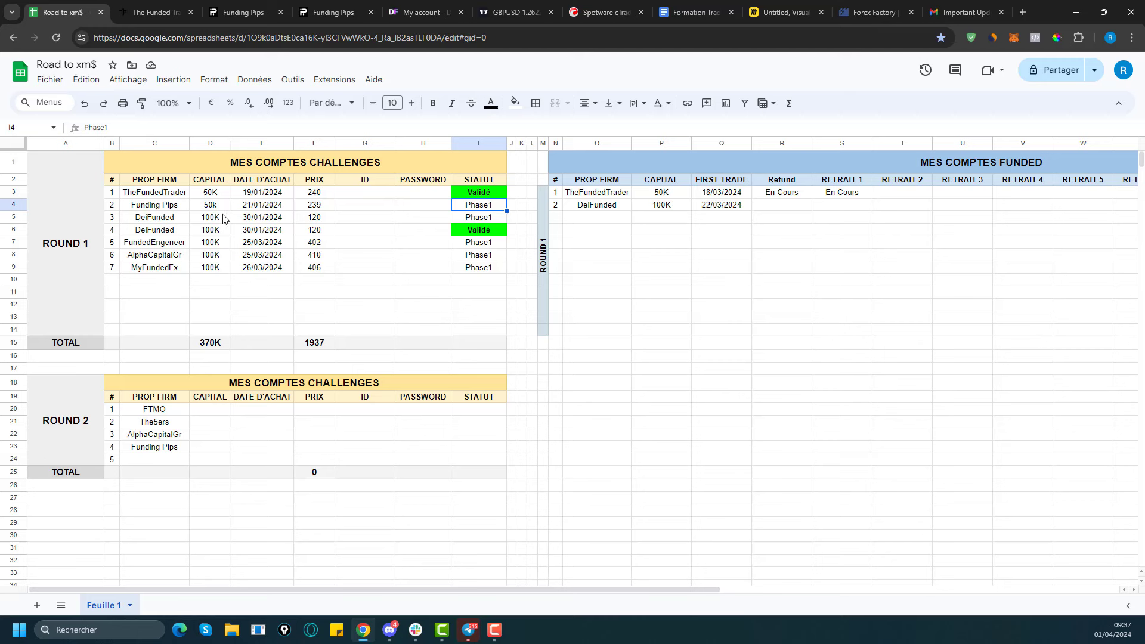
Review the firm names and prices of the two DeiFunded challenges in Round 1.
{"action": "left_click", "coordinate": [168, 220]}
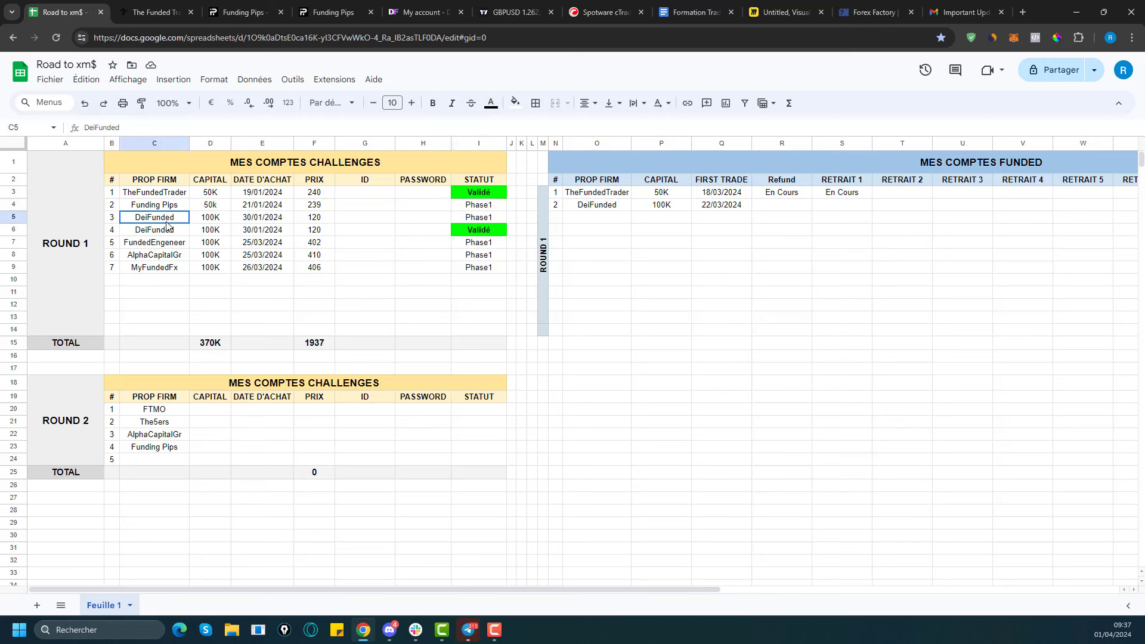
{"action": "left_click", "coordinate": [170, 233]}
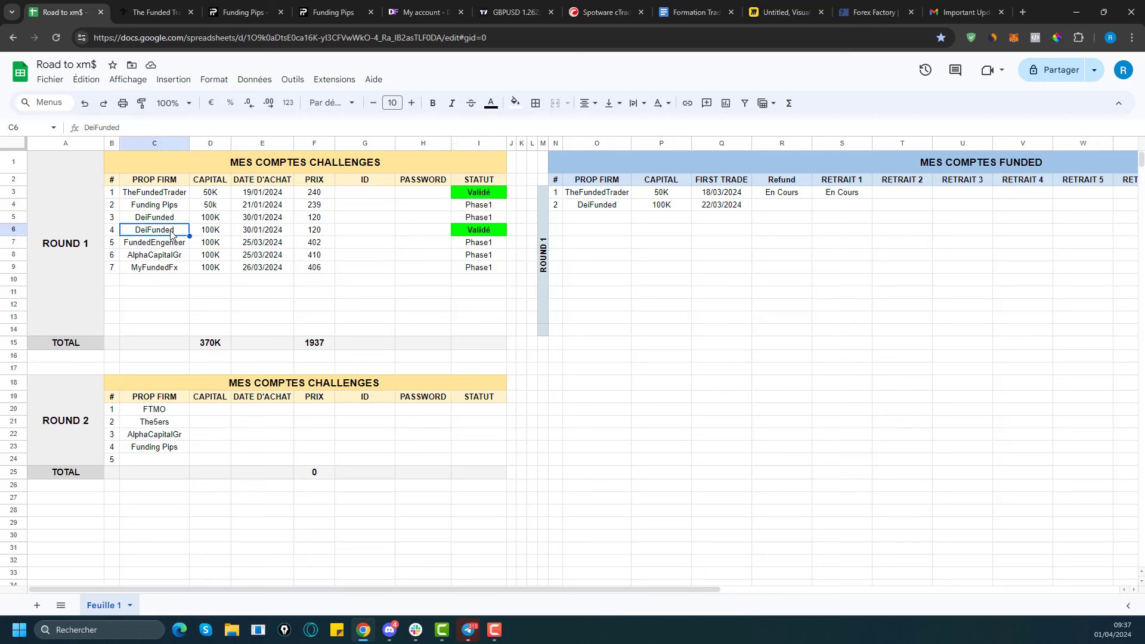
{"action": "left_click", "coordinate": [180, 222]}
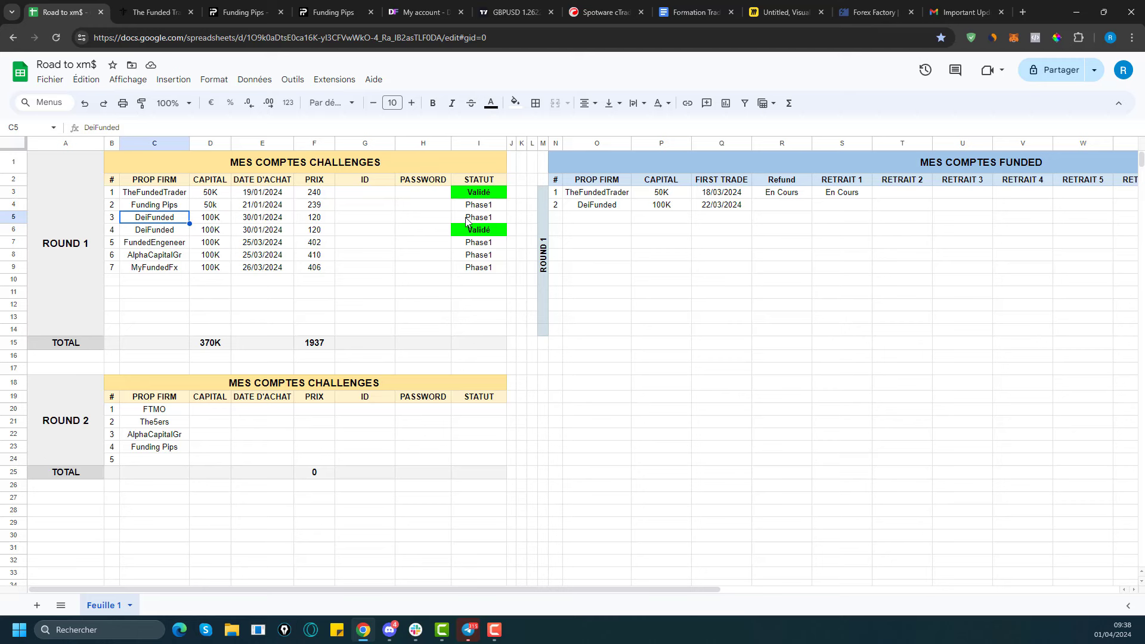
{"action": "left_click", "coordinate": [318, 220]}
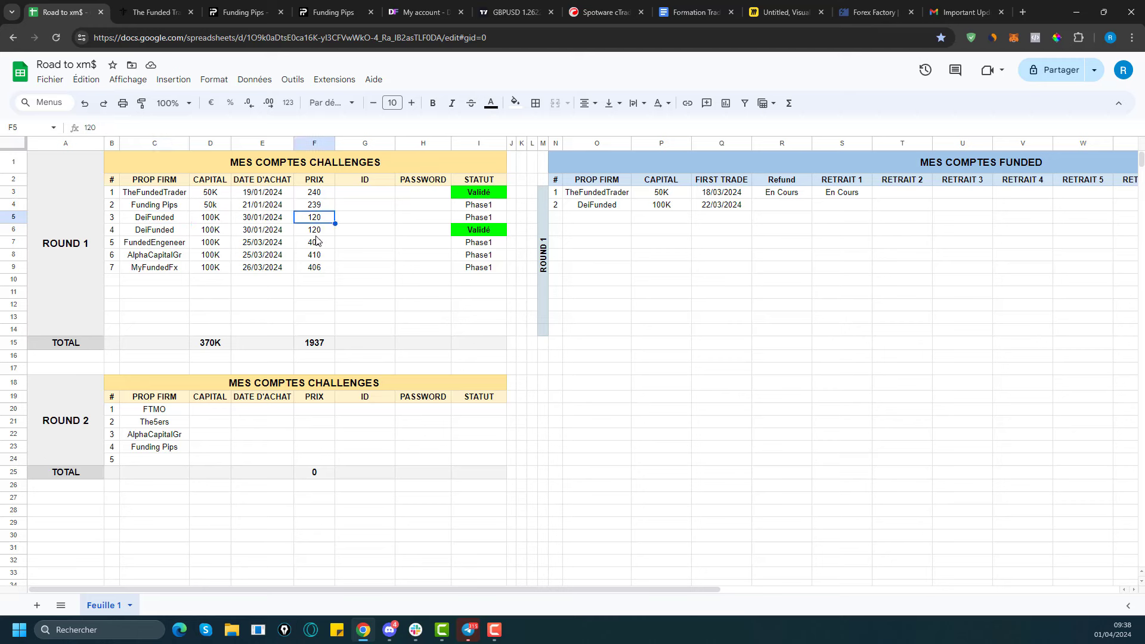
{"action": "left_click", "coordinate": [320, 231]}
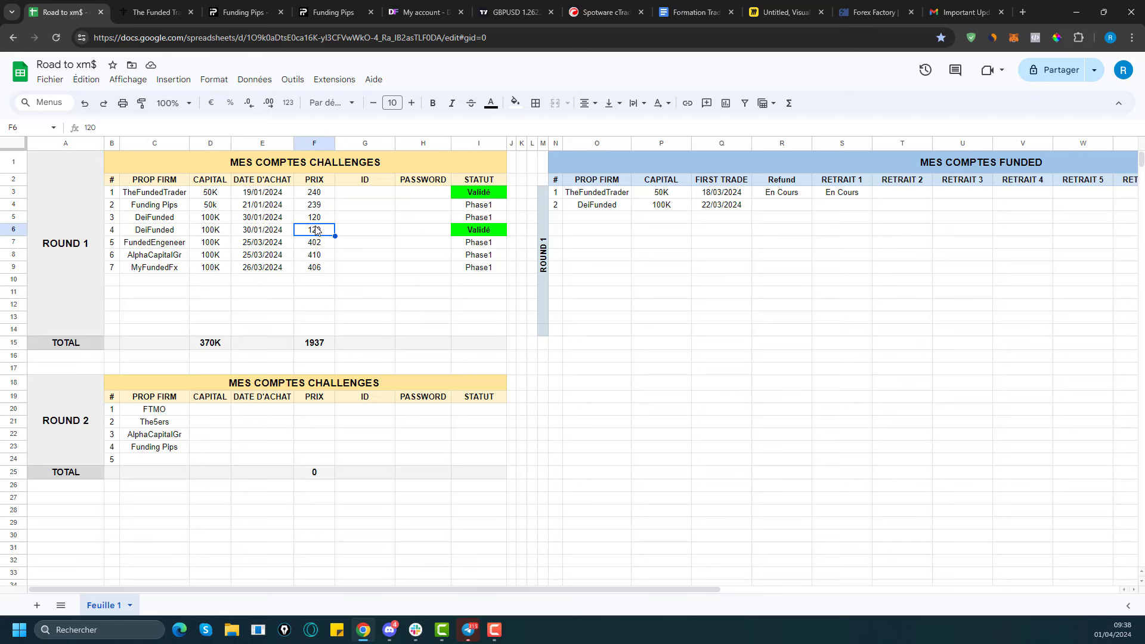
{"action": "left_click", "coordinate": [321, 221]}
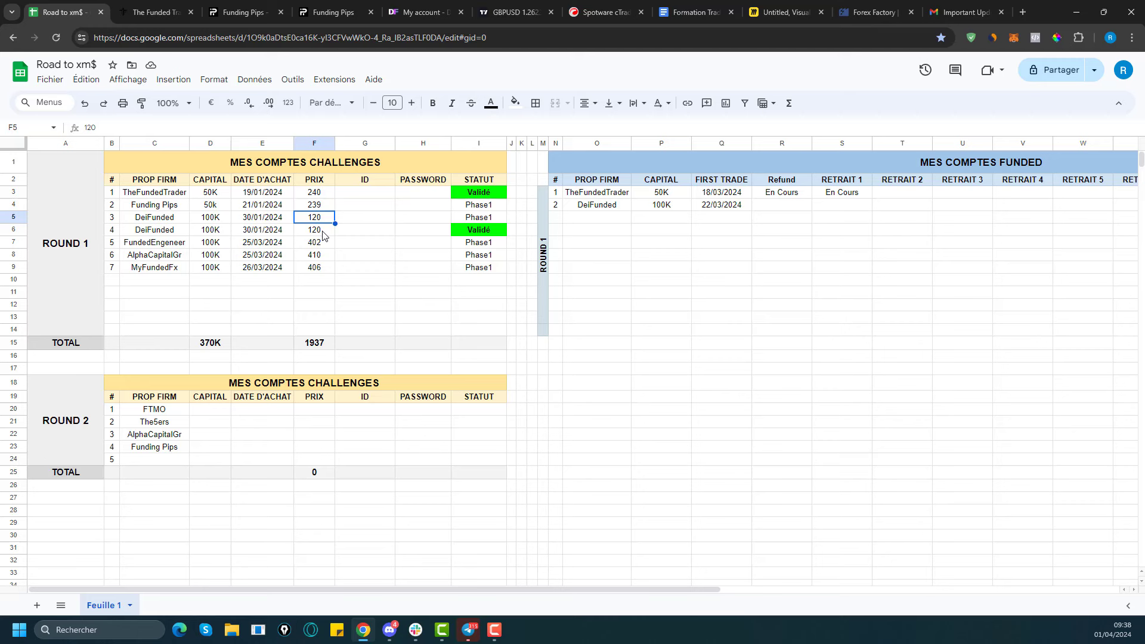
Compare the capital of the two DeiFunded challenges, and check the second one's price and status.
{"action": "left_click", "coordinate": [213, 221]}
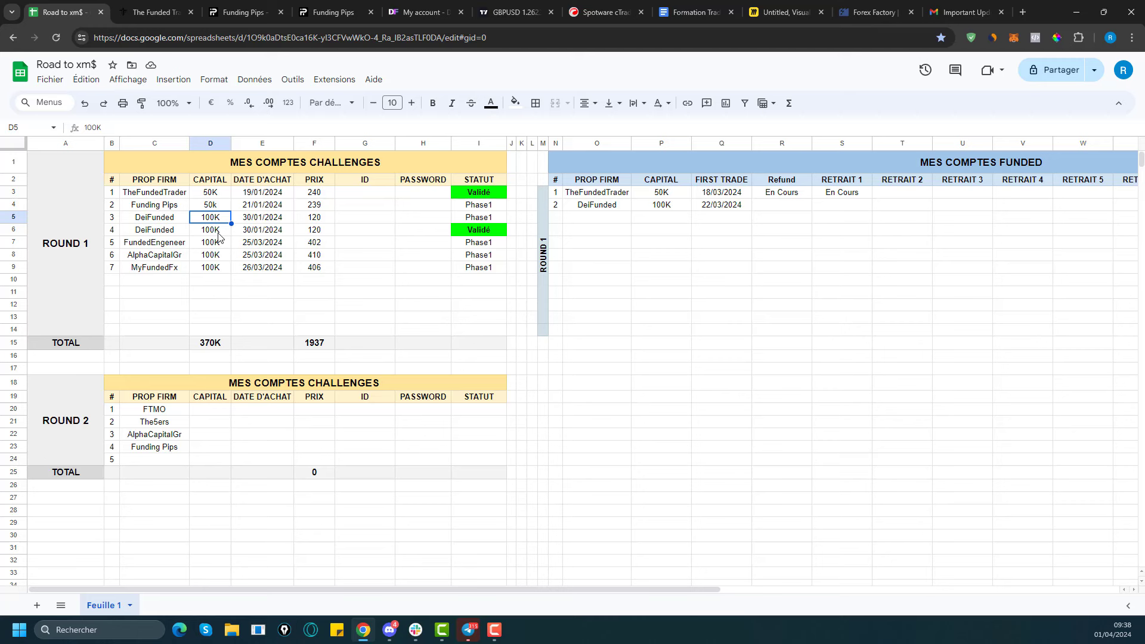
{"action": "left_click", "coordinate": [219, 233]}
{"action": "left_click", "coordinate": [218, 223]}
{"action": "left_click", "coordinate": [219, 232]}
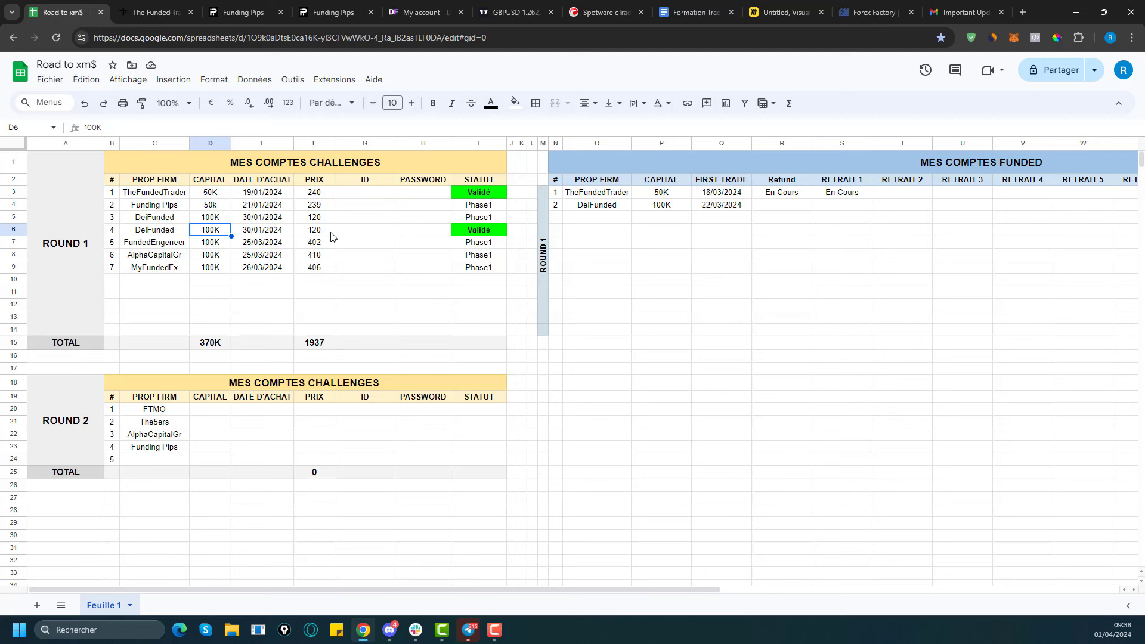
{"action": "left_click", "coordinate": [319, 233]}
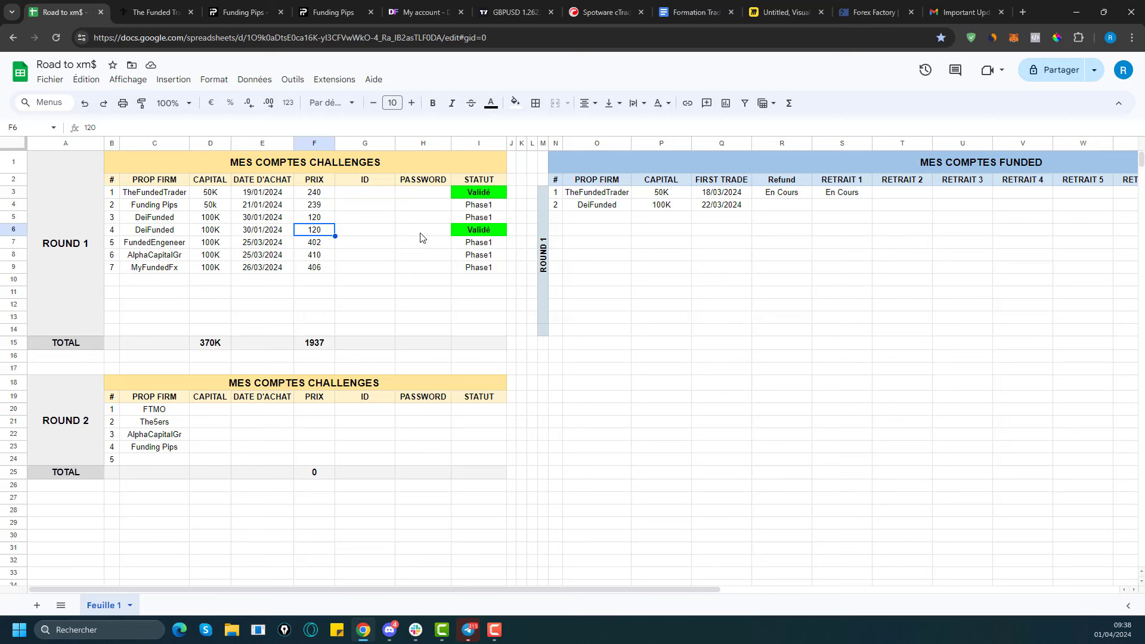
{"action": "left_click", "coordinate": [483, 235]}
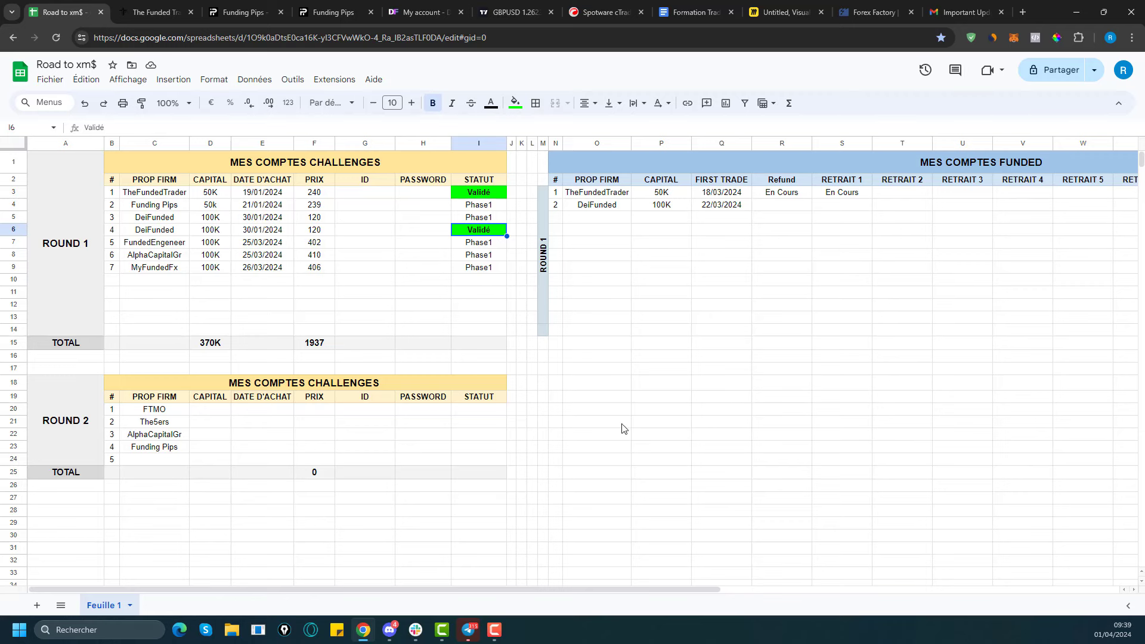
Switch to Discord, view the withdrawal certificates in DeiFunded's payouts channel, and return to the second DeiFunded status in the spreadsheet.
{"action": "left_click", "coordinate": [395, 633]}
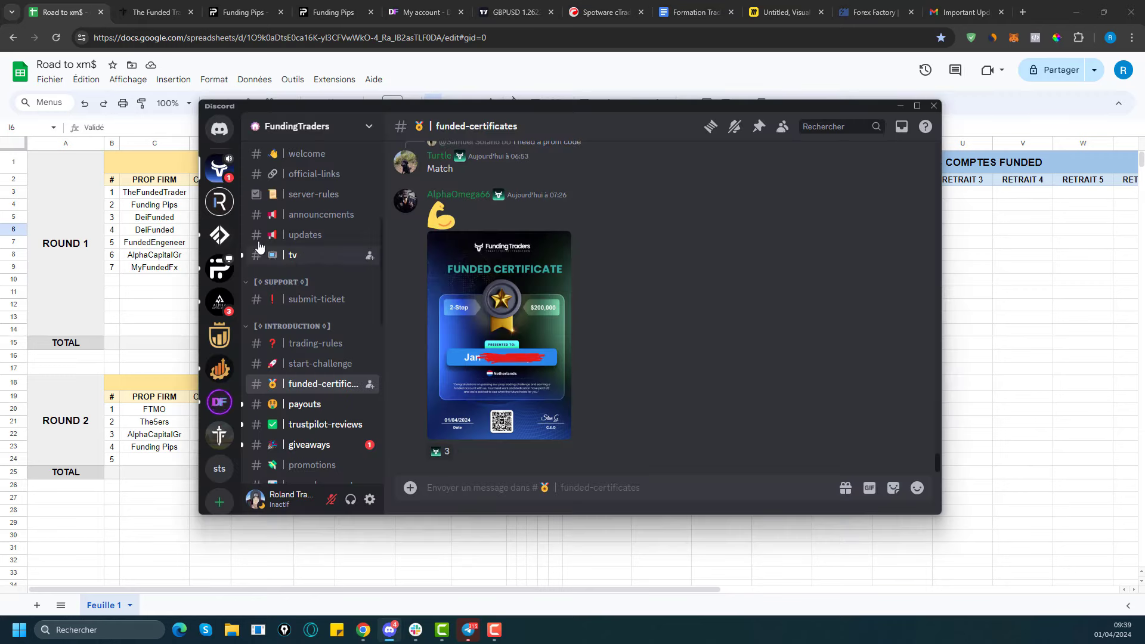
{"action": "left_click", "coordinate": [226, 412]}
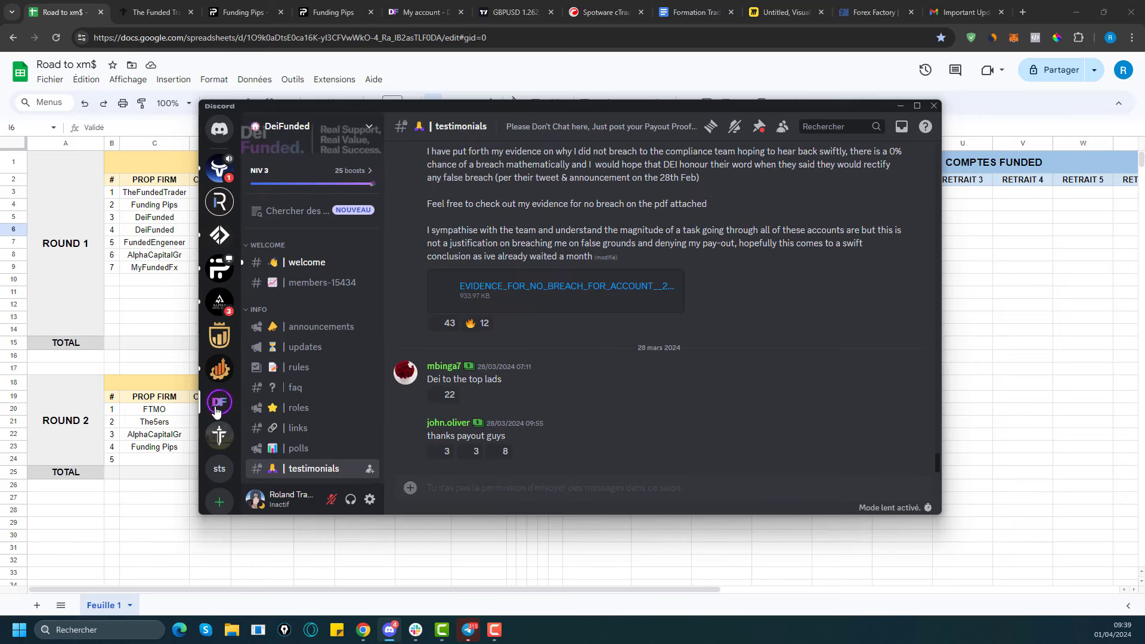
{"action": "scroll", "coordinate": [316, 381], "scroll_direction": "down", "scroll_amount": 3}
{"action": "left_click", "coordinate": [311, 370]}
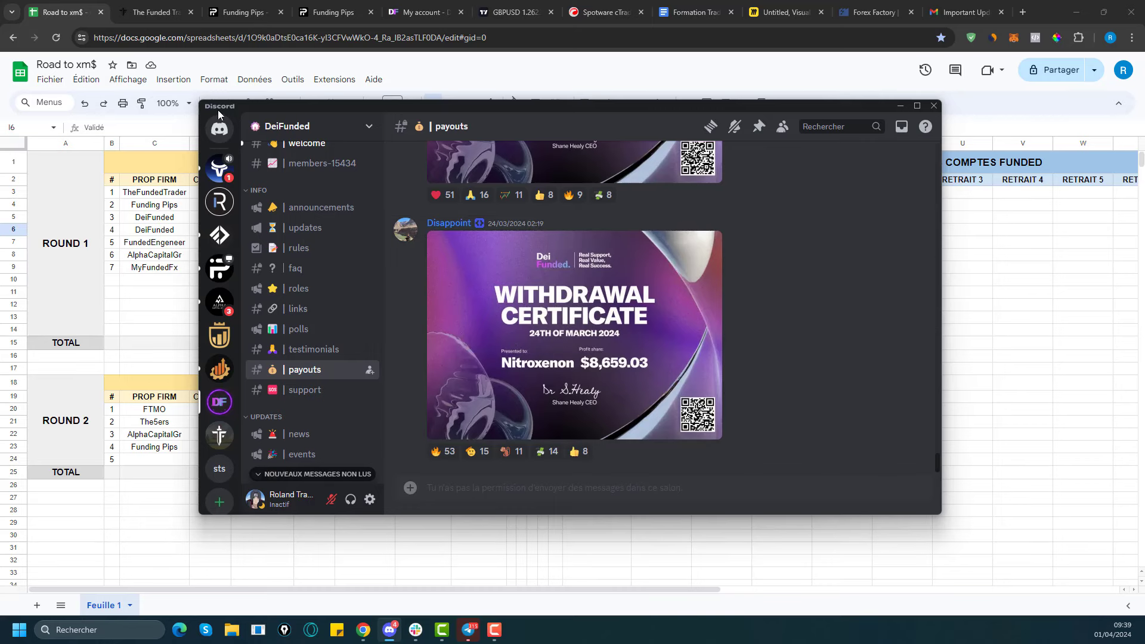
{"action": "left_click", "coordinate": [967, 353]}
{"action": "left_click", "coordinate": [491, 233]}
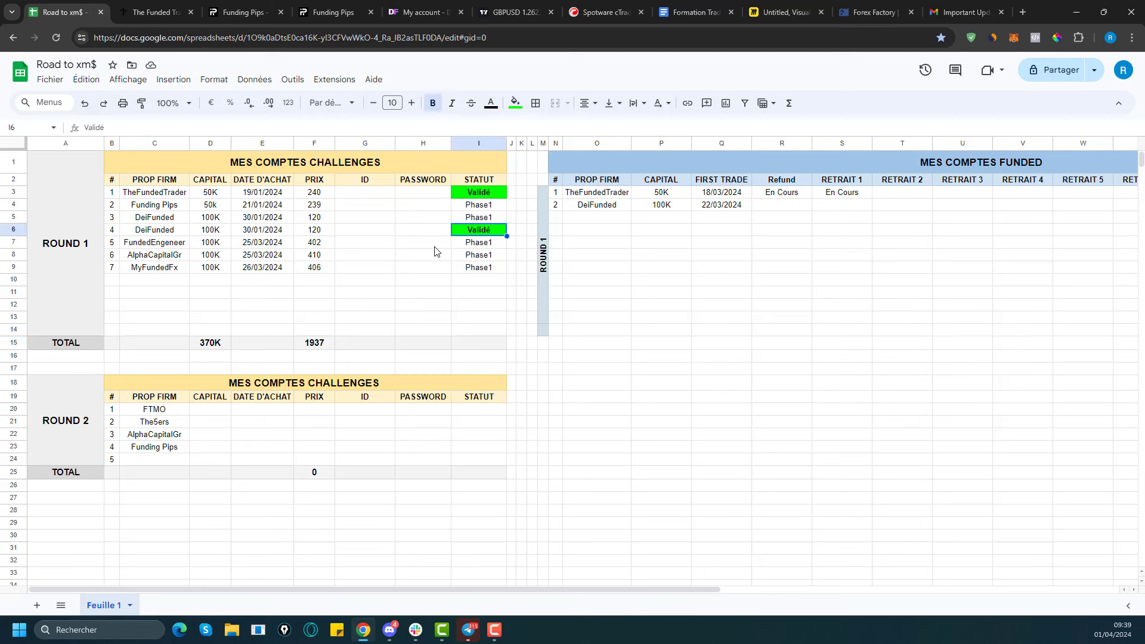
Check DeiFunded's capital and first trade date in the funded accounts table, and review the Trading Objectives on its website.
{"action": "left_click", "coordinate": [659, 208]}
{"action": "left_click", "coordinate": [743, 210]}
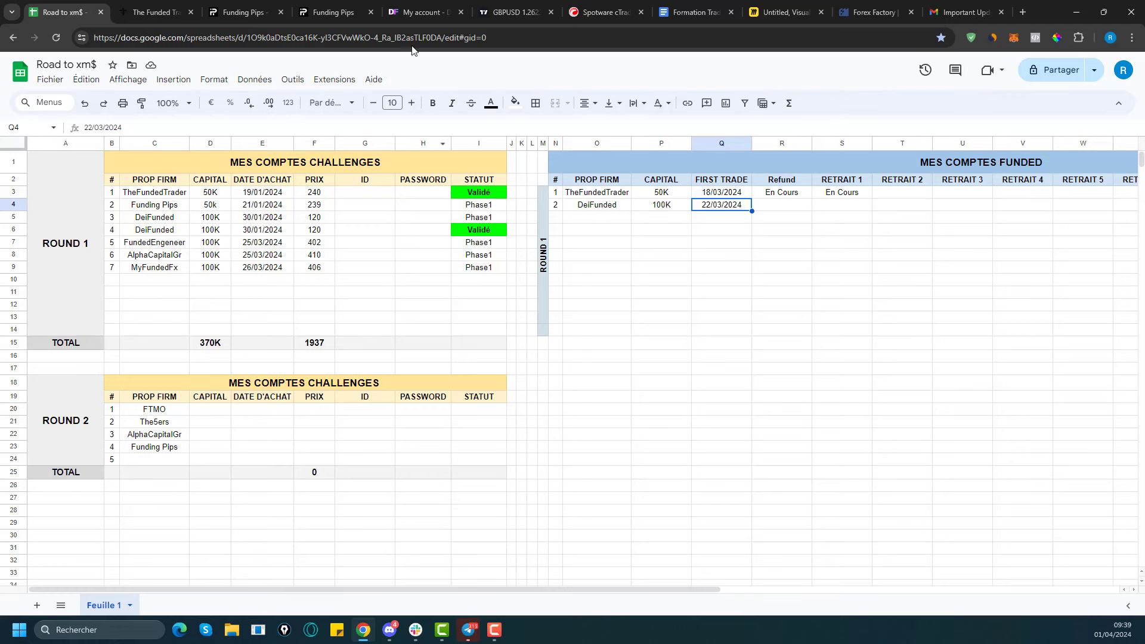
{"action": "left_click", "coordinate": [416, 12]}
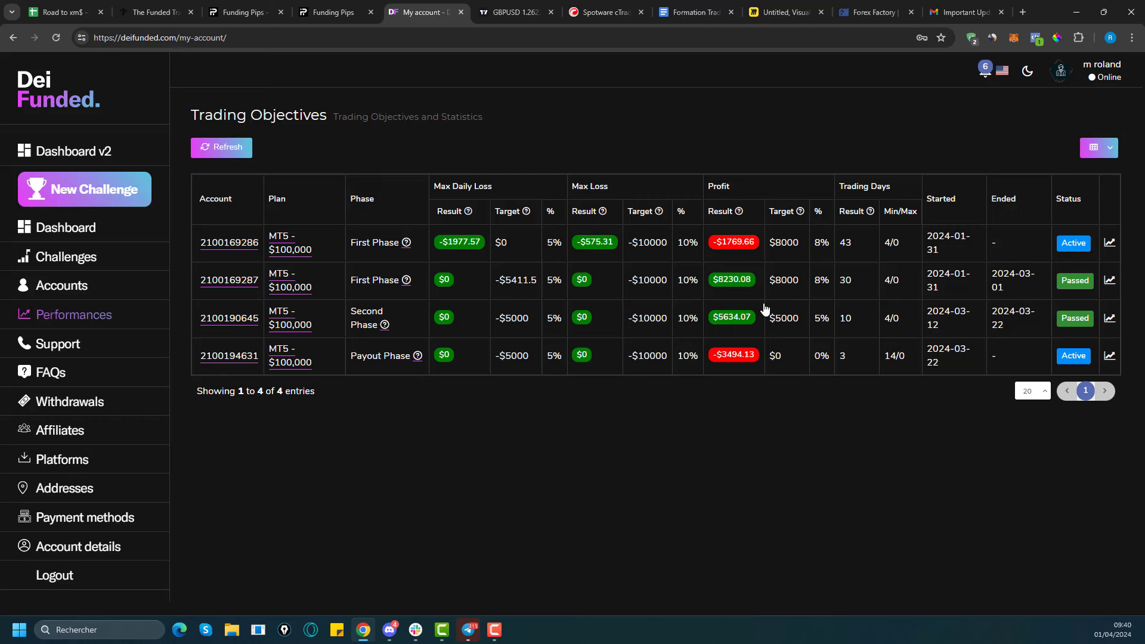
{"action": "left_click", "coordinate": [53, 12]}
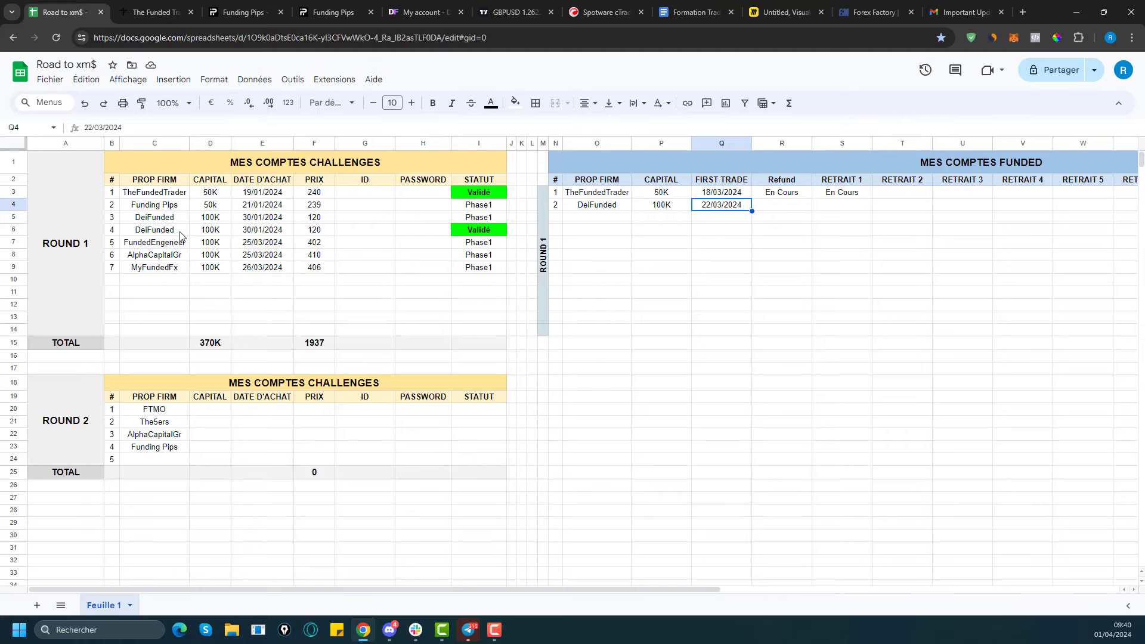
Review the FundedEngeneer, AlphaCapitalGr and MyFundedFx challenges in Round 1 alongside the Funding Pips entry.
{"action": "left_click", "coordinate": [170, 248]}
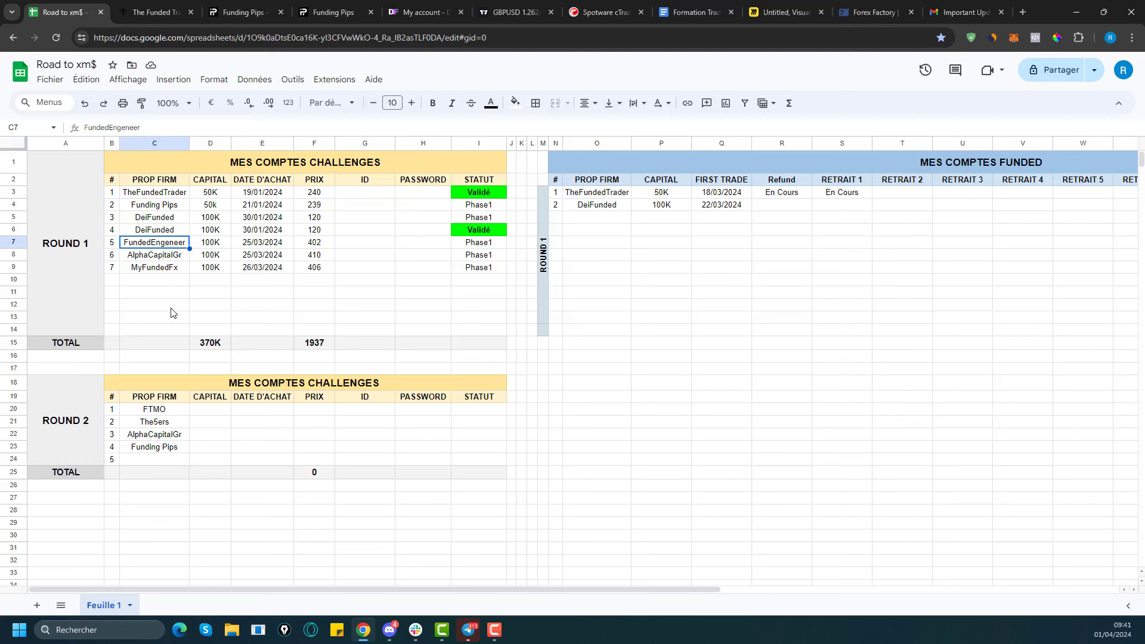
{"action": "left_click", "coordinate": [165, 257]}
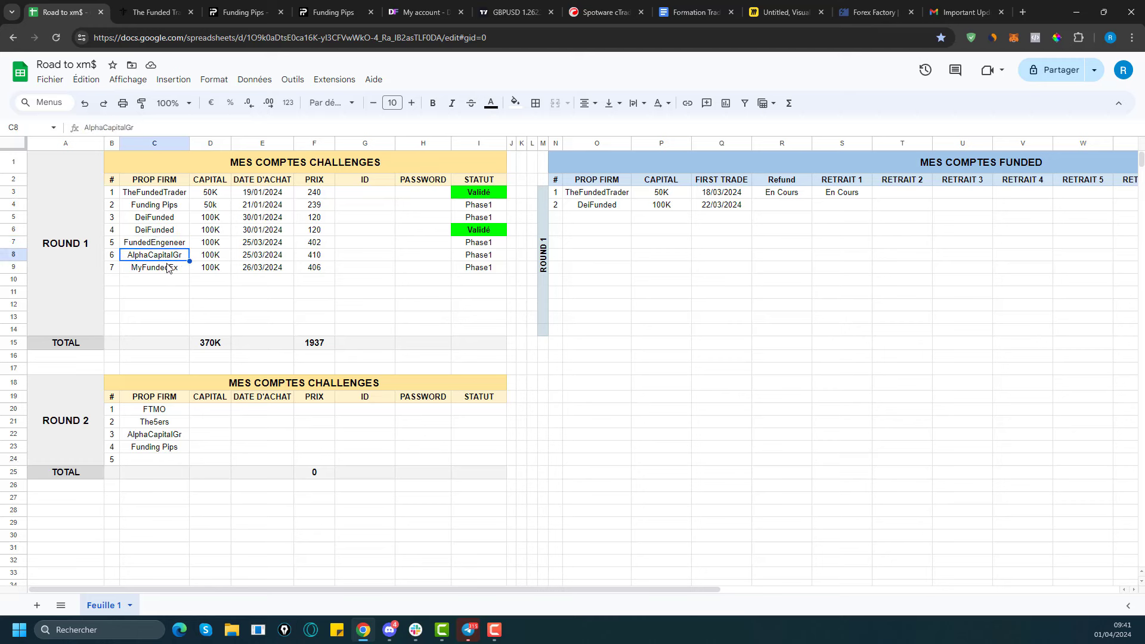
{"action": "left_click", "coordinate": [167, 272]}
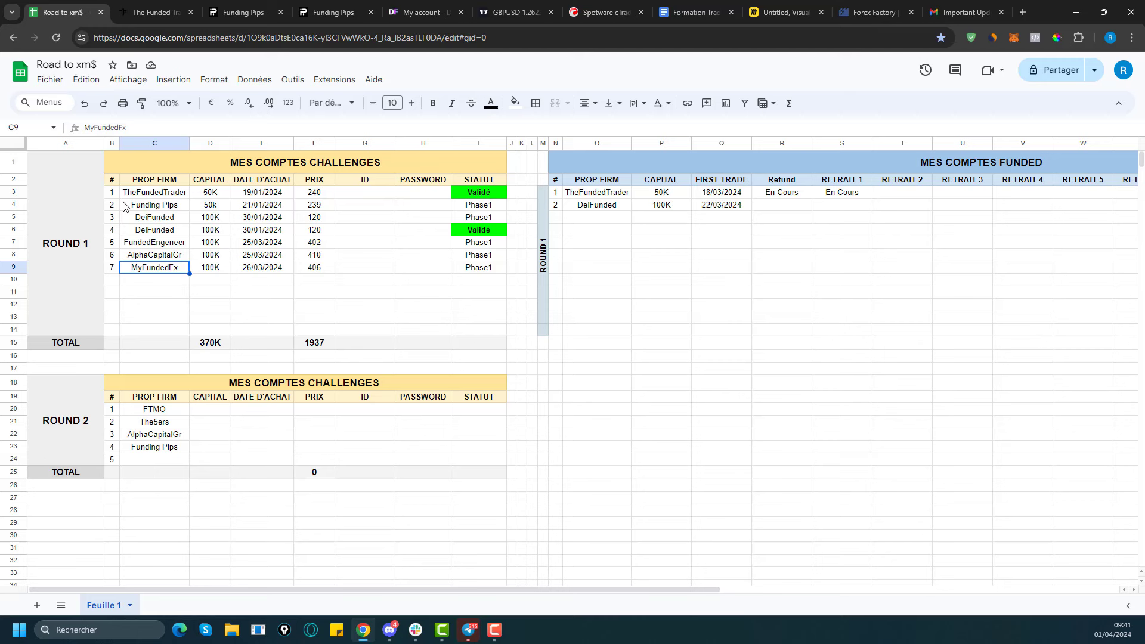
{"action": "left_click", "coordinate": [150, 207]}
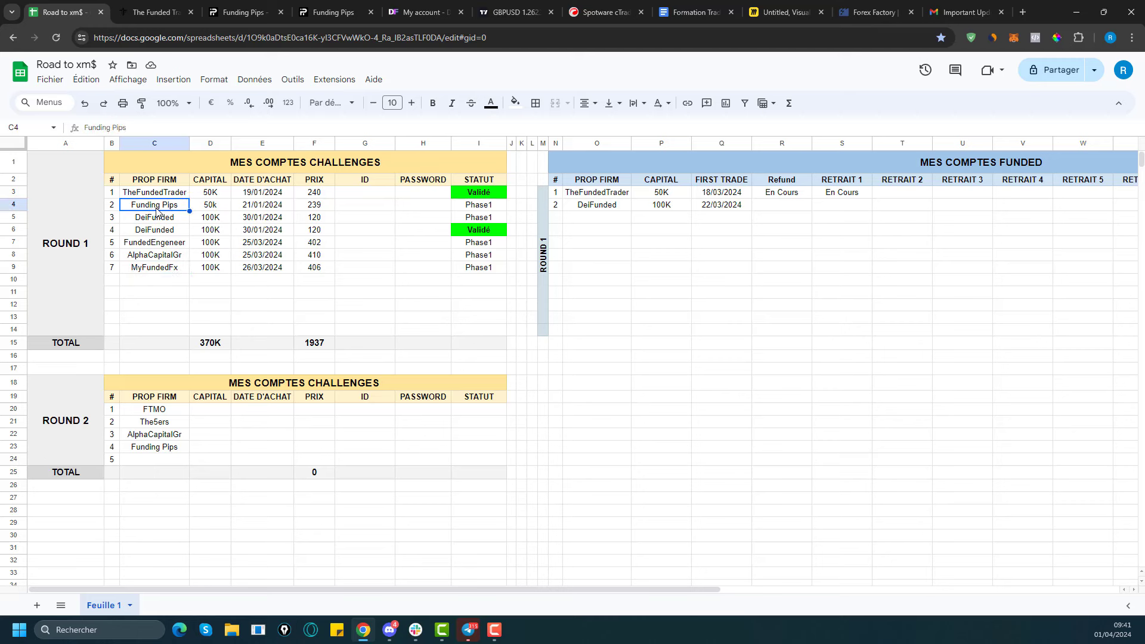
{"action": "left_click", "coordinate": [161, 246]}
{"action": "left_click", "coordinate": [163, 256]}
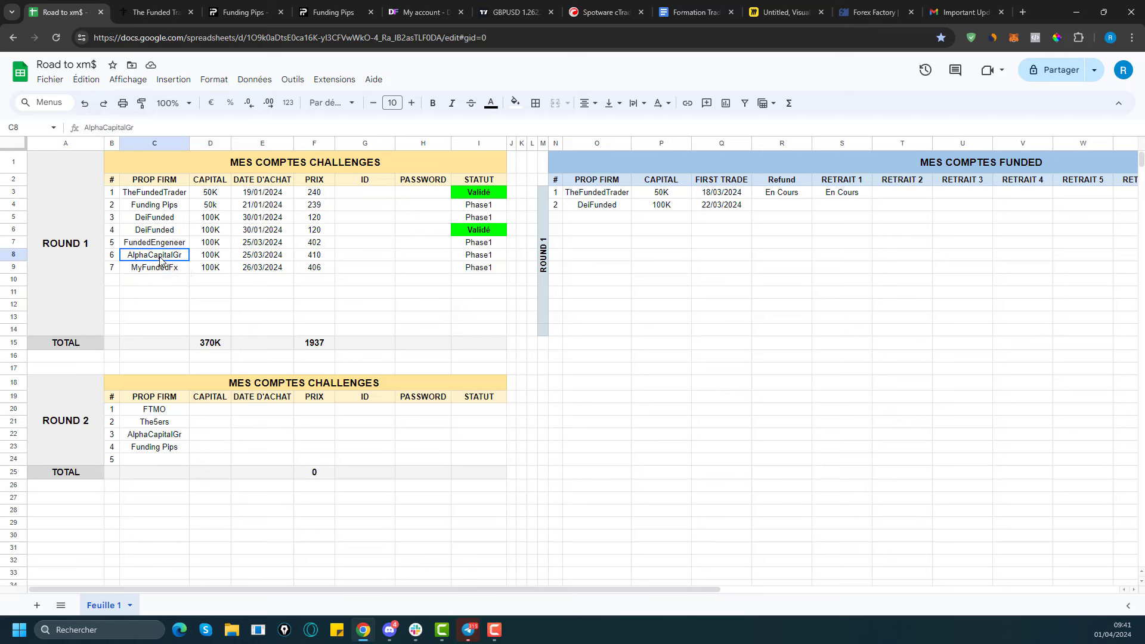
{"action": "left_click", "coordinate": [160, 269]}
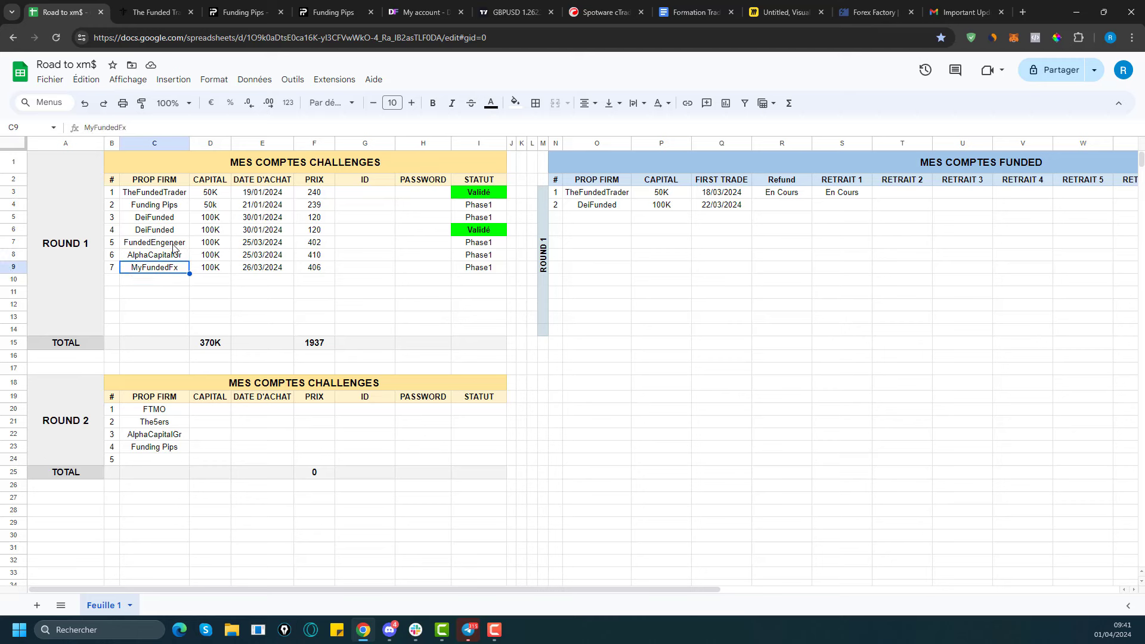
{"action": "left_click", "coordinate": [173, 245]}
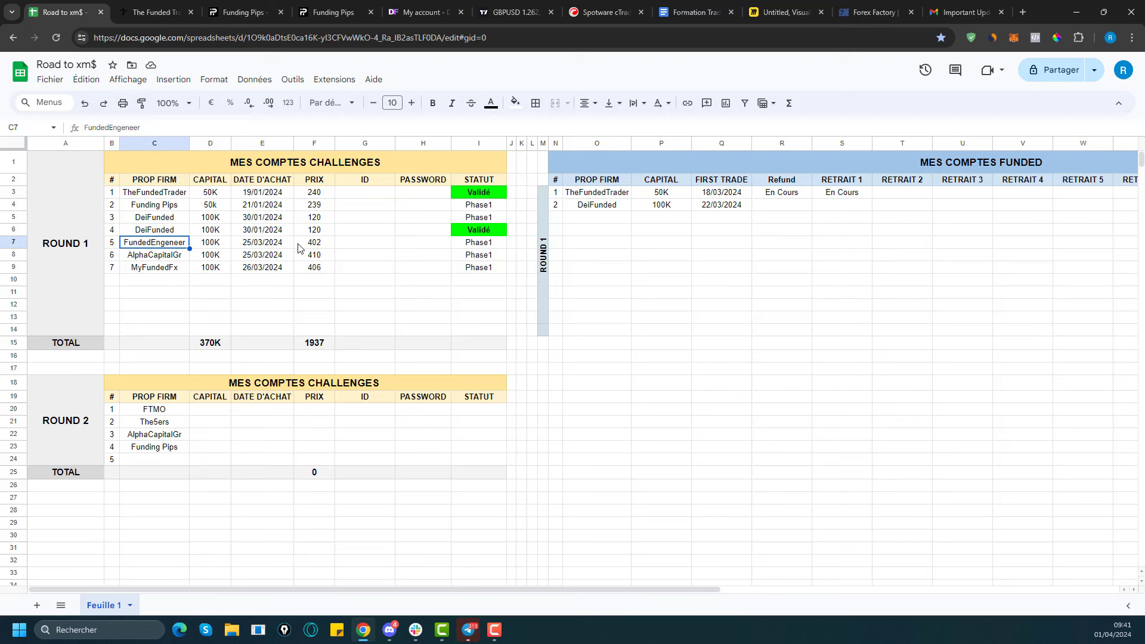
Compare the capital and purchase date entries of the AlphaCapitalGr and MyFundedFx challenges.
{"action": "left_click", "coordinate": [239, 267]}
{"action": "left_click", "coordinate": [228, 269]}
{"action": "left_click", "coordinate": [223, 256]}
{"action": "left_click", "coordinate": [225, 269]}
{"action": "left_click", "coordinate": [224, 256]}
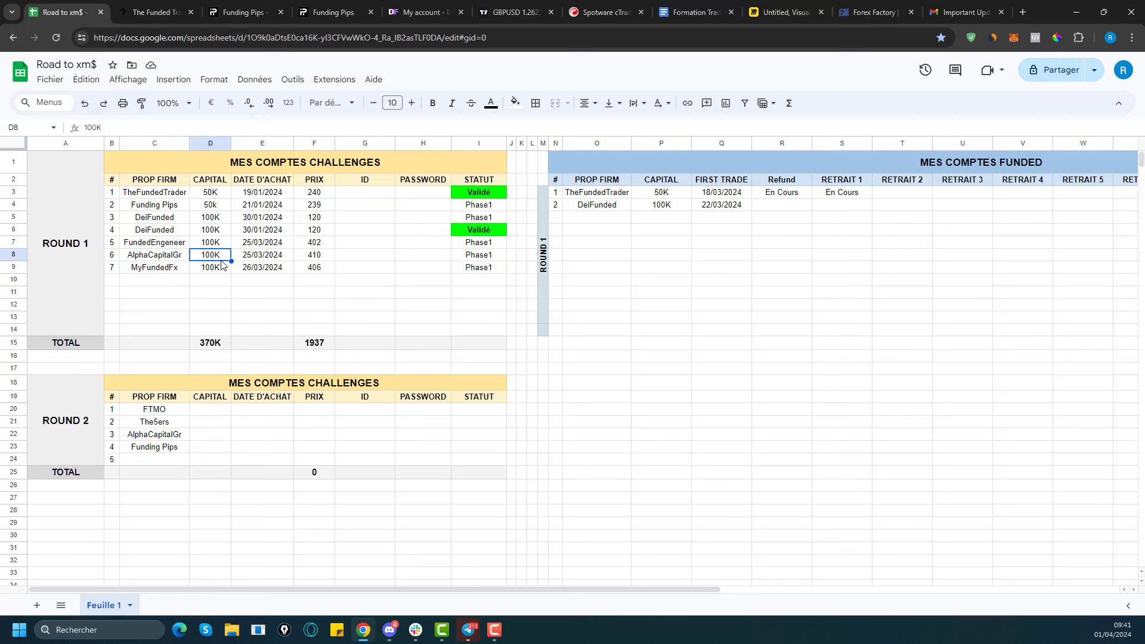
Switch from the spreadsheet to the Funded Engineer dashboard and review the SCP1 100K account's balance figures and Trading History.
{"action": "left_click", "coordinate": [225, 269]}
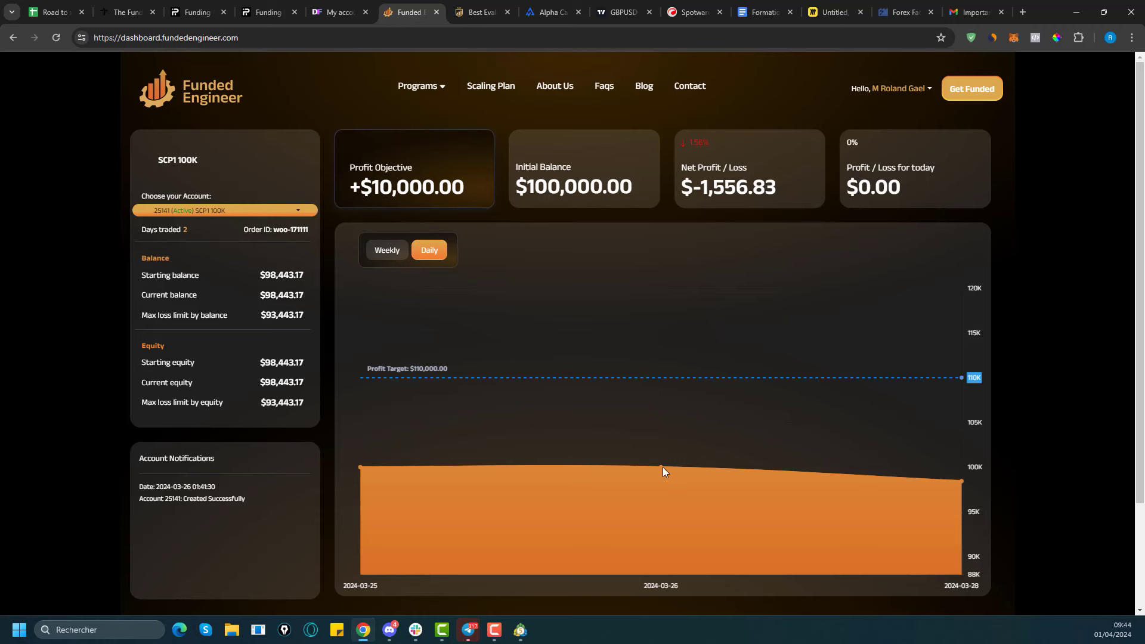
{"action": "scroll", "coordinate": [416, 325], "scroll_direction": "down", "scroll_amount": 3}
{"action": "scroll", "coordinate": [415, 325], "scroll_direction": "up", "scroll_amount": 3}
{"action": "scroll", "coordinate": [416, 324], "scroll_direction": "down", "scroll_amount": 2}
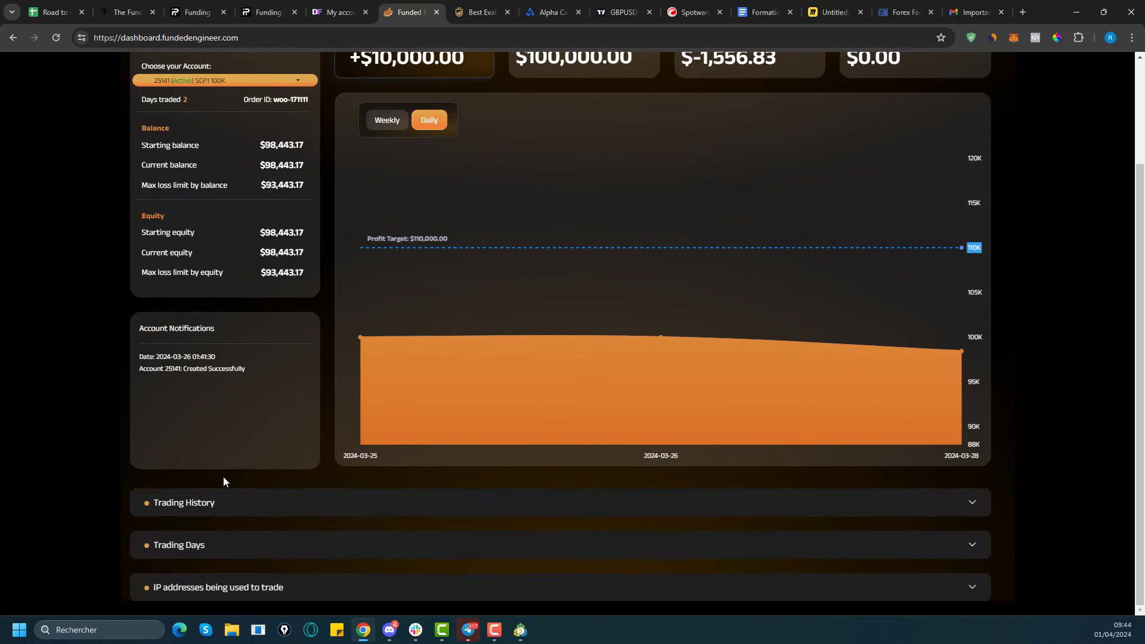
{"action": "left_click", "coordinate": [202, 502]}
{"action": "scroll", "coordinate": [338, 409], "scroll_direction": "down", "scroll_amount": 3}
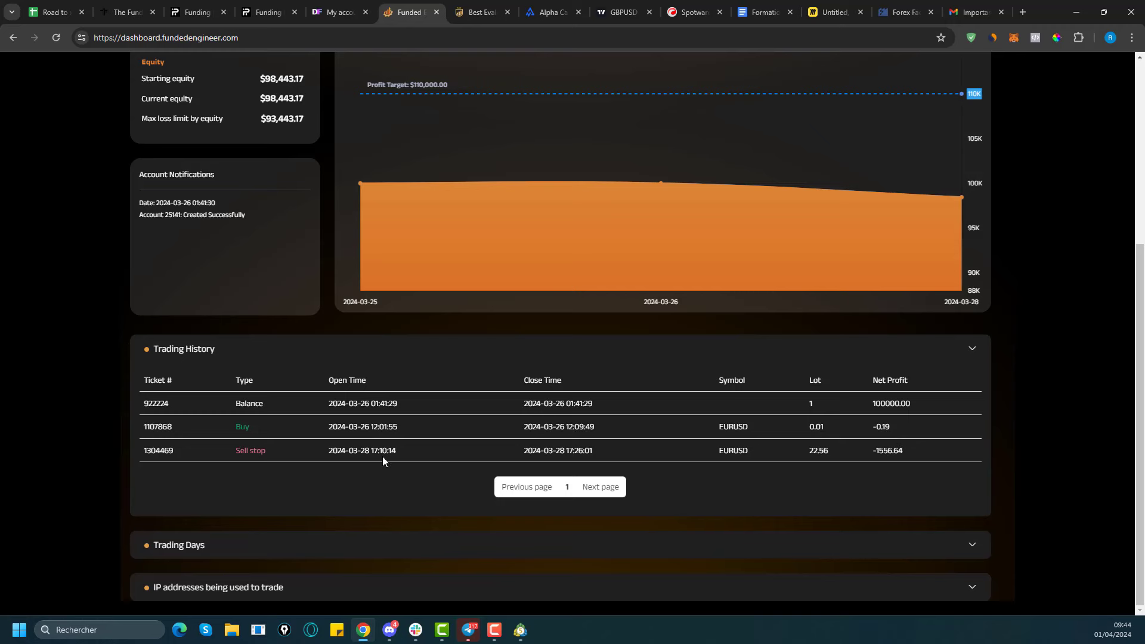
{"action": "scroll", "coordinate": [364, 440], "scroll_direction": "down", "scroll_amount": 2}
{"action": "scroll", "coordinate": [306, 273], "scroll_direction": "up", "scroll_amount": 5}
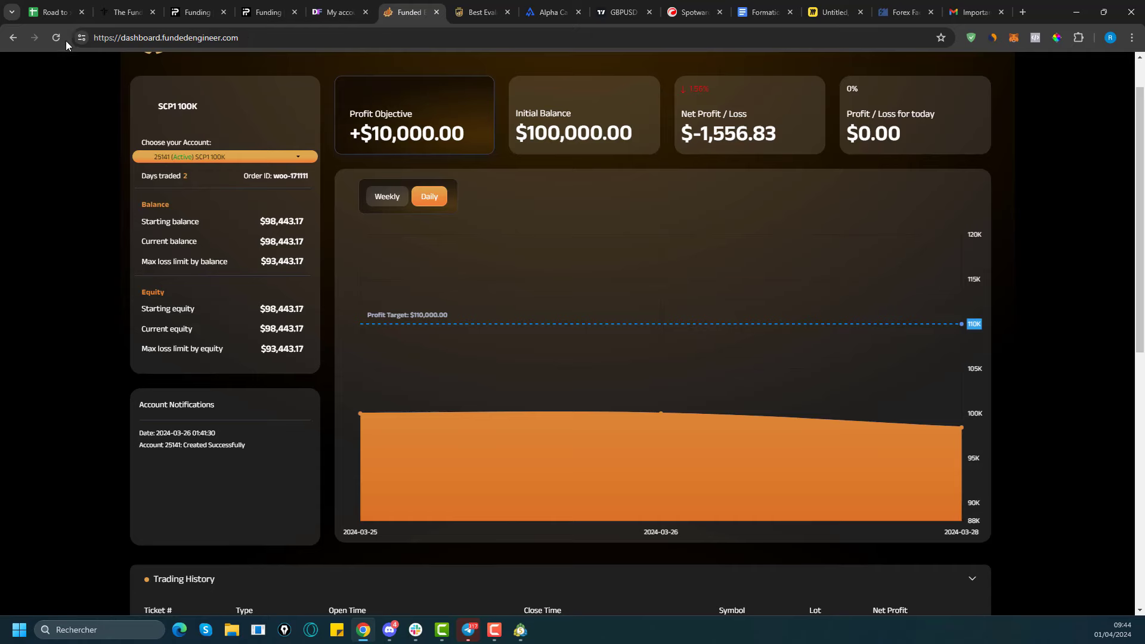
Switch to MetaTrader 5 and review the Funded Engineer account's history, open trades and exposure in an enlarged Toolbox.
{"action": "left_click", "coordinate": [516, 635]}
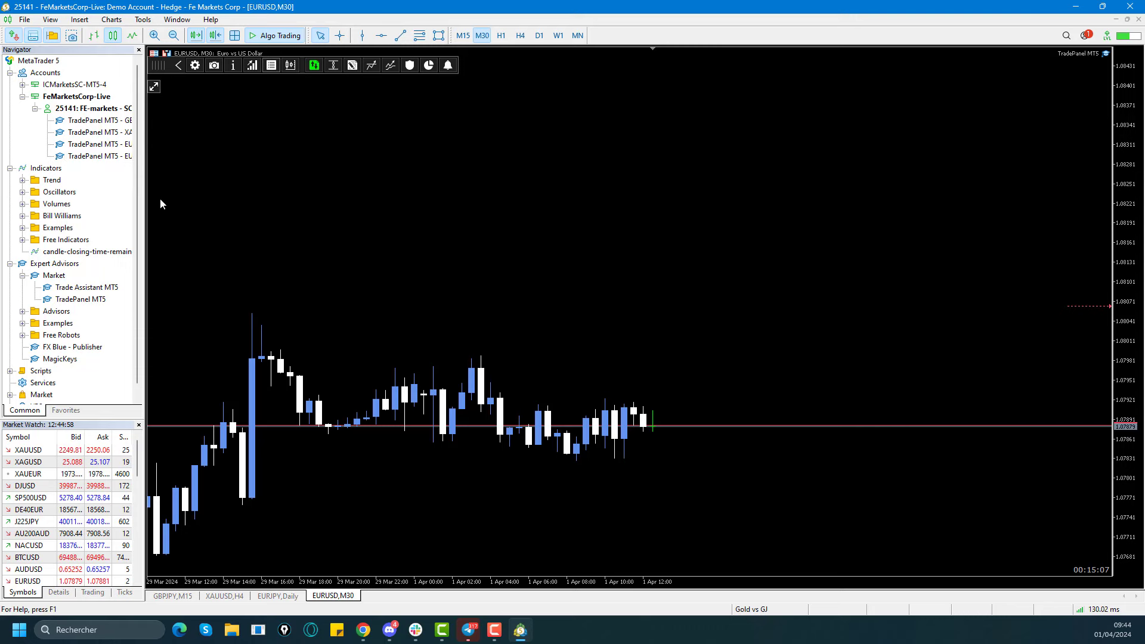
{"action": "key", "text": "ctrl+t"}
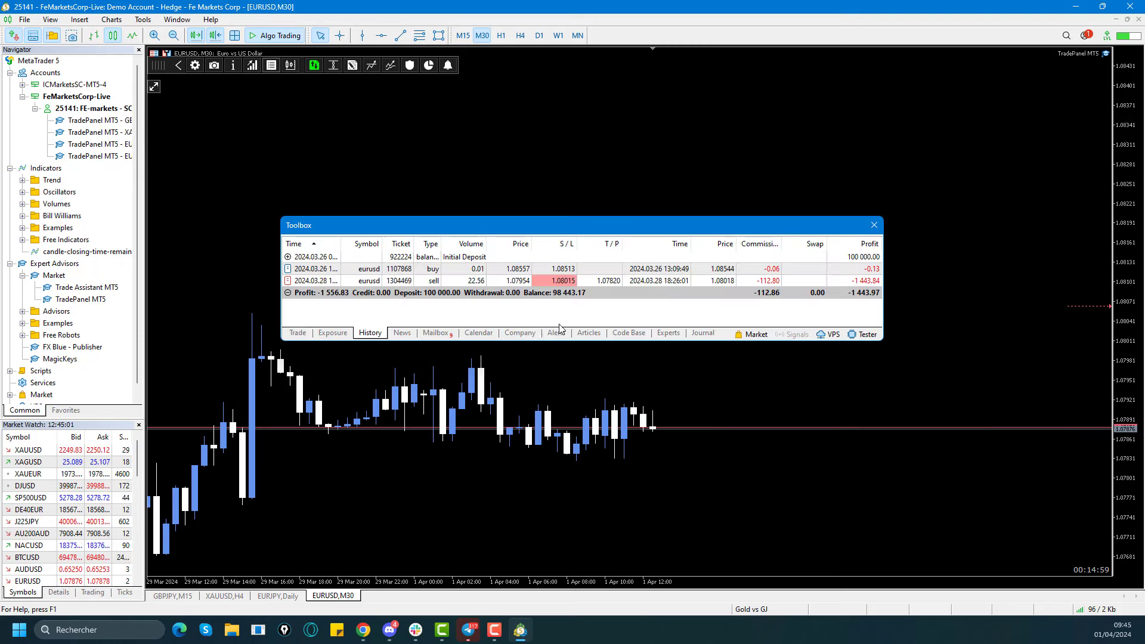
{"action": "left_click_drag", "start_coordinate": [460, 341], "coordinate": [405, 422]}
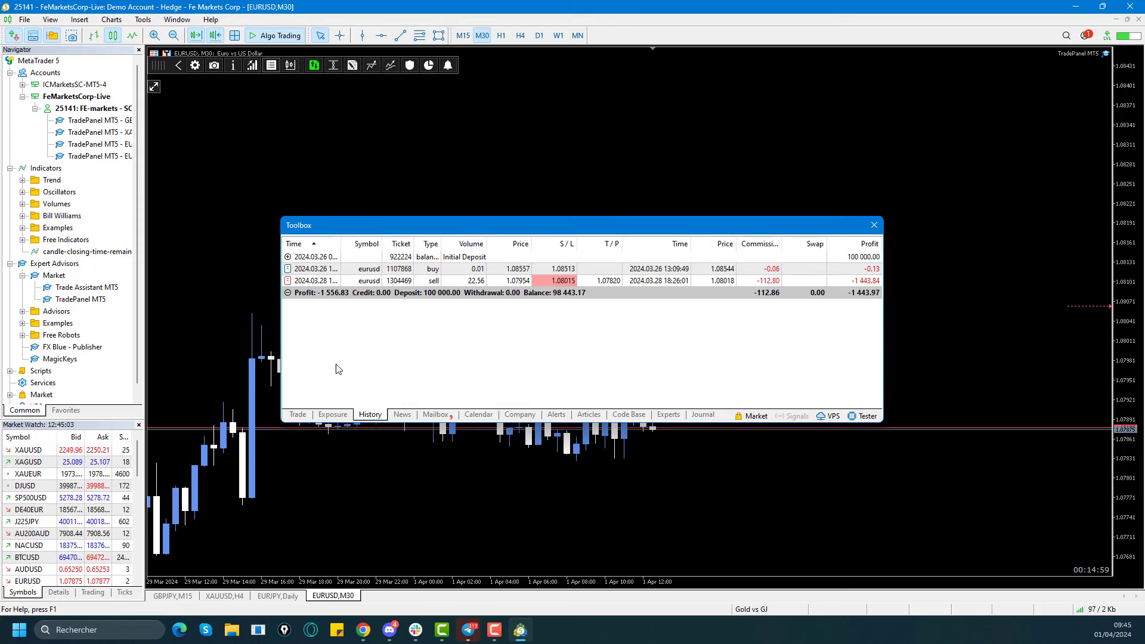
{"action": "left_click", "coordinate": [298, 415]}
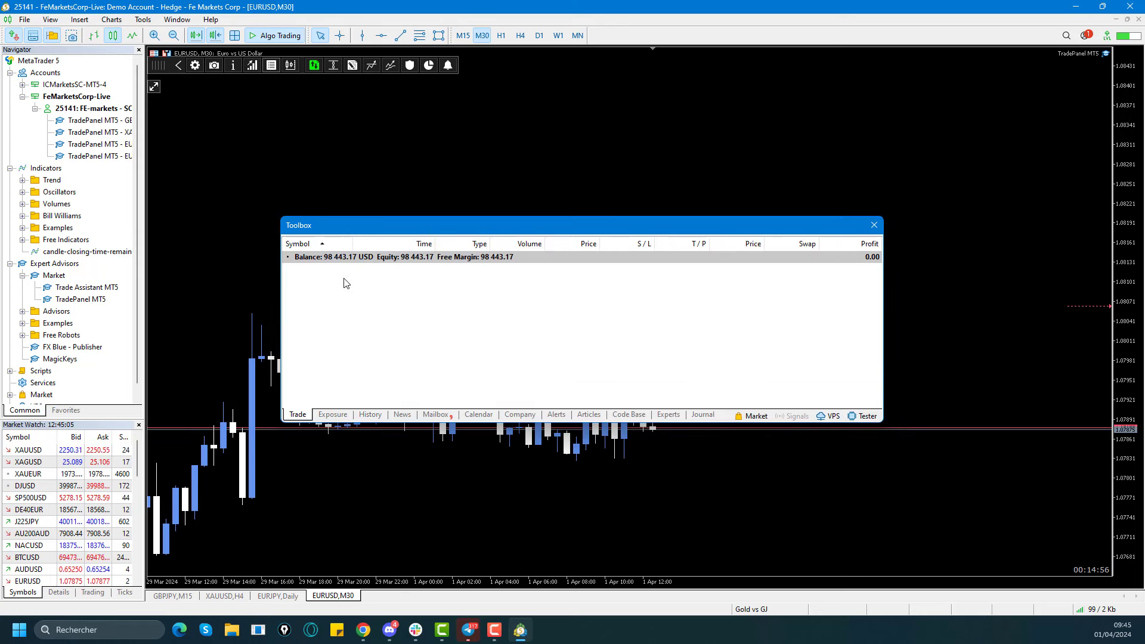
{"action": "left_click", "coordinate": [333, 415]}
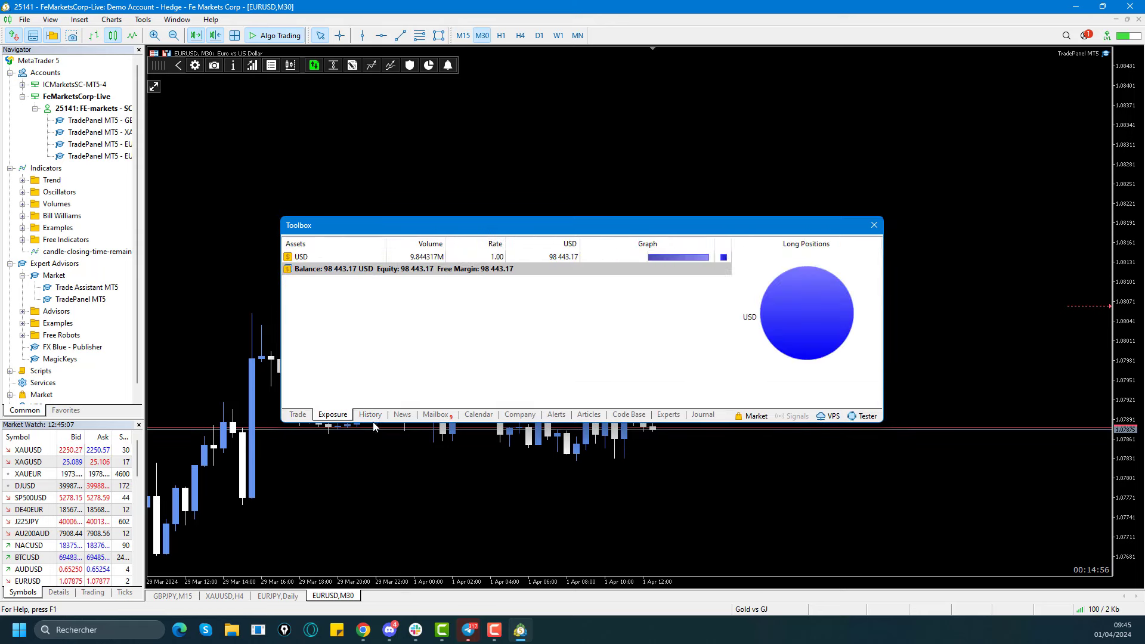
{"action": "left_click", "coordinate": [371, 414]}
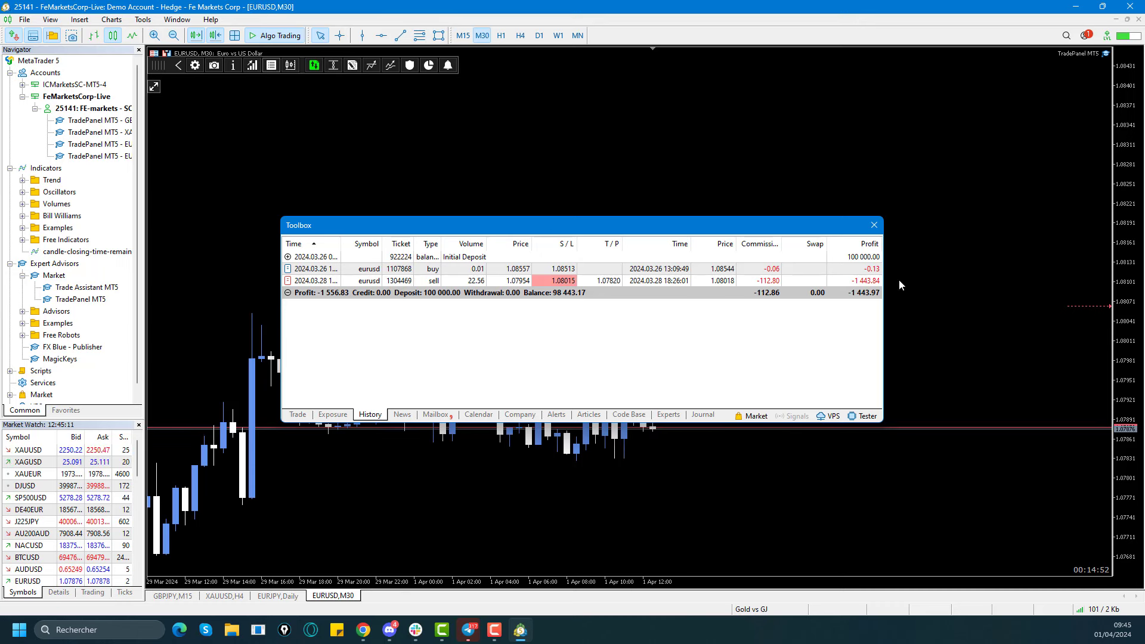
{"action": "left_click", "coordinate": [875, 226]}
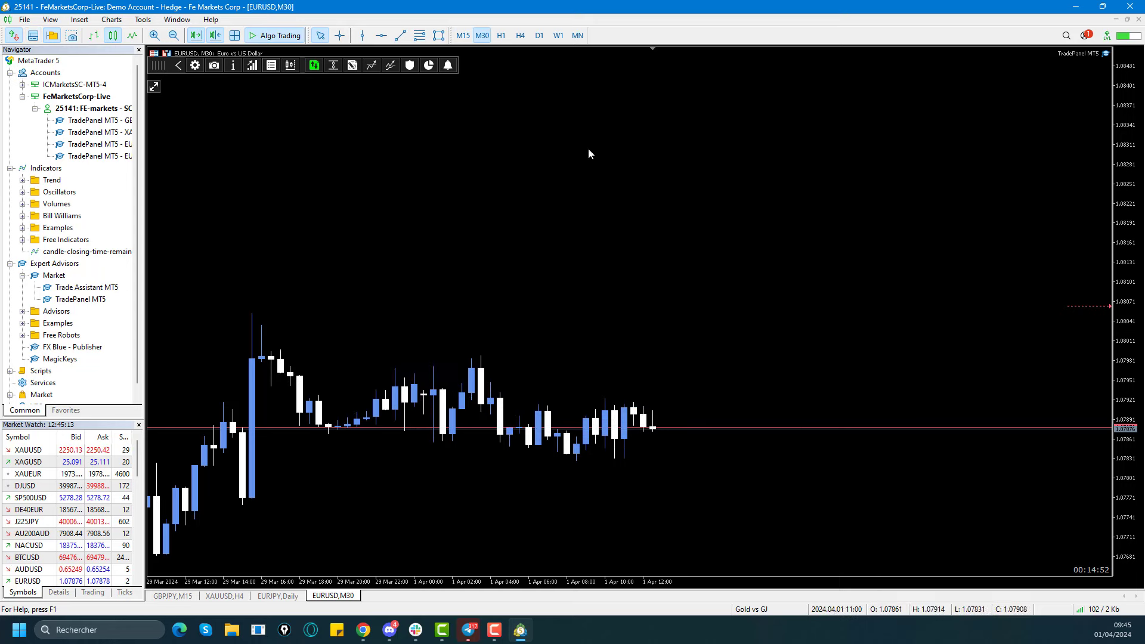
{"action": "left_click", "coordinate": [1071, 8]}
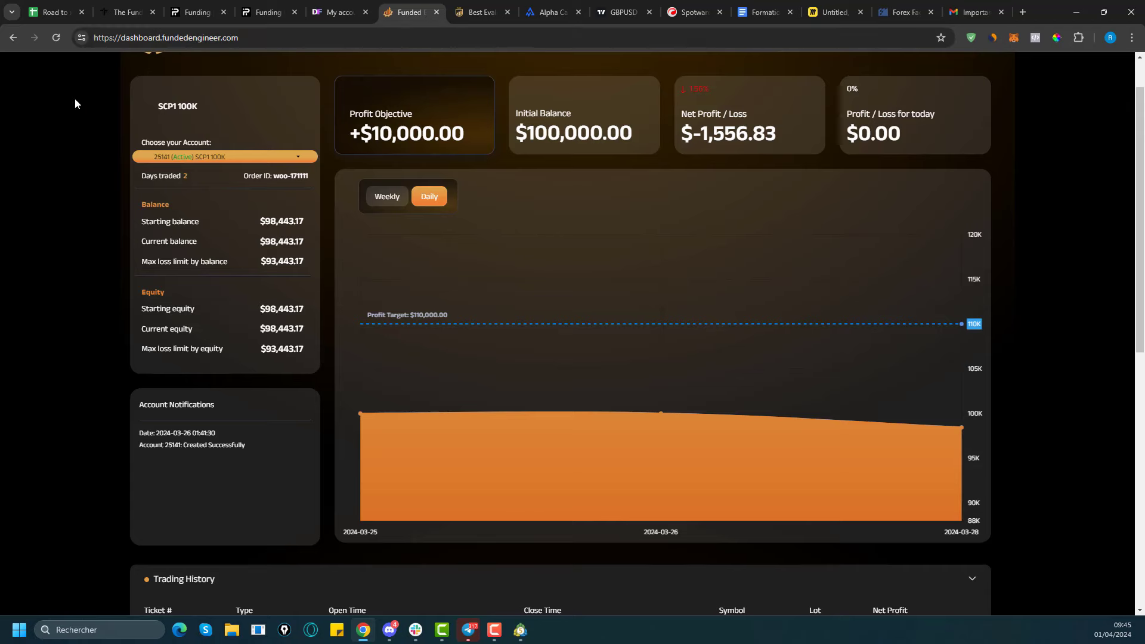
Select the AlphaCapitalGr challenge in the spreadsheet, and examine the Account Metric page and trading calendar on Alpha Capital's site.
{"action": "left_click", "coordinate": [54, 12]}
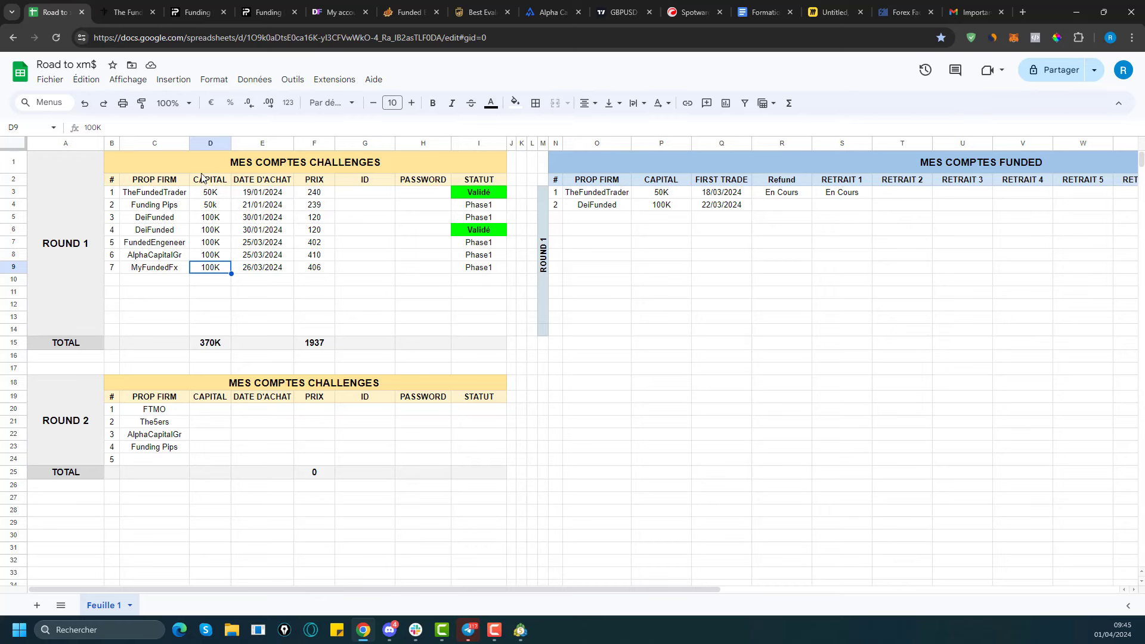
{"action": "left_click", "coordinate": [174, 259]}
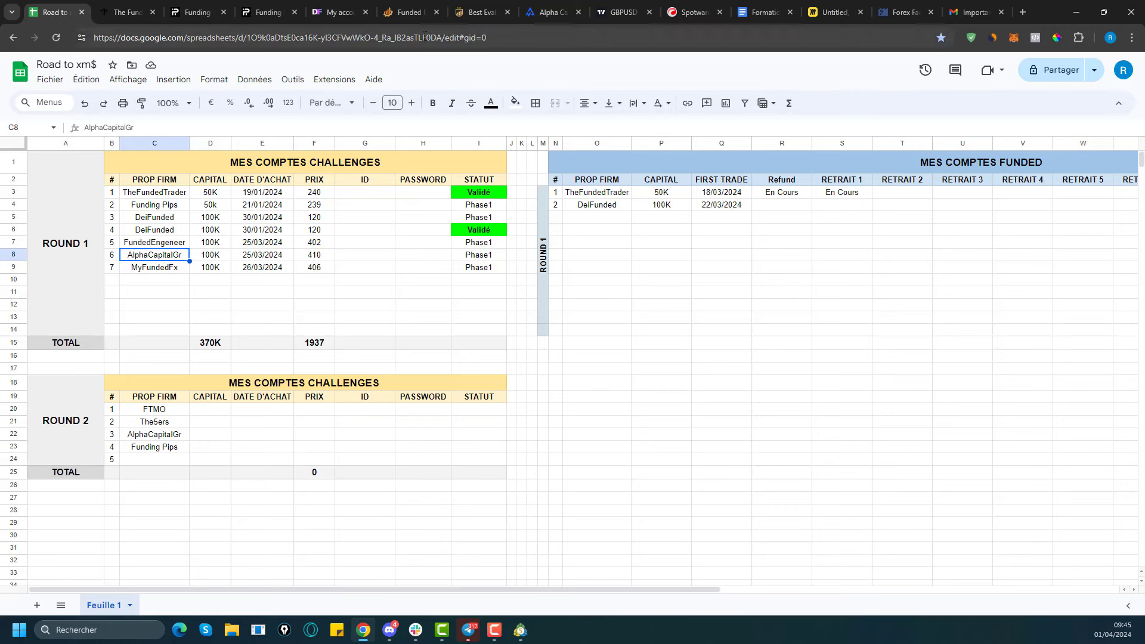
{"action": "left_click", "coordinate": [543, 10]}
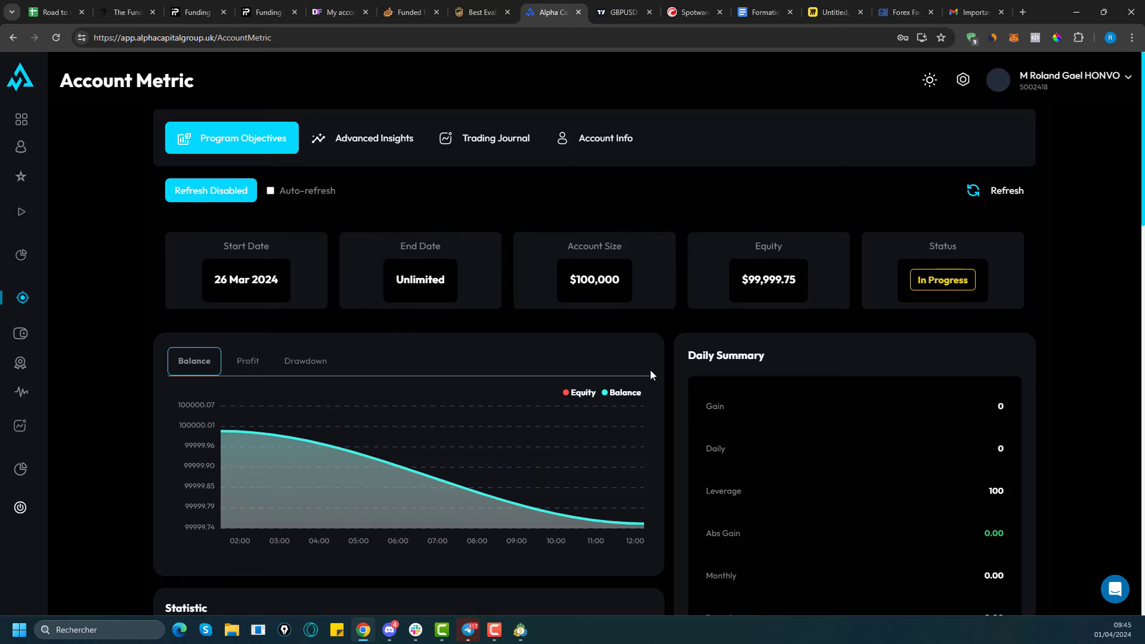
{"action": "scroll", "coordinate": [575, 405], "scroll_direction": "down", "scroll_amount": 2}
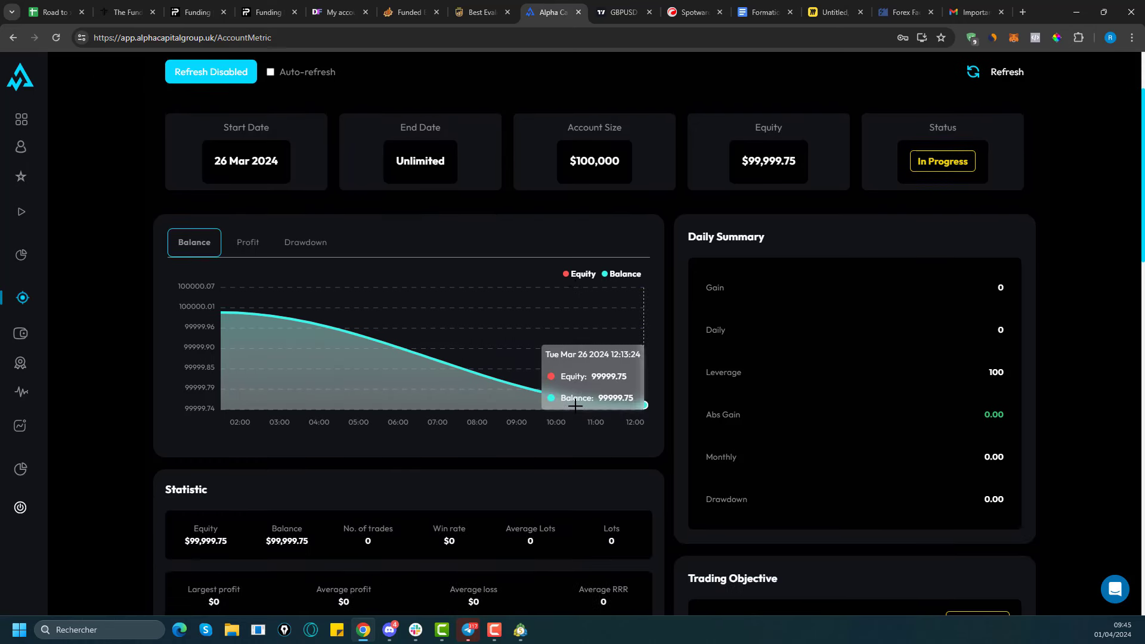
{"action": "scroll", "coordinate": [575, 406], "scroll_direction": "up", "scroll_amount": 2}
{"action": "scroll", "coordinate": [672, 319], "scroll_direction": "down", "scroll_amount": 20}
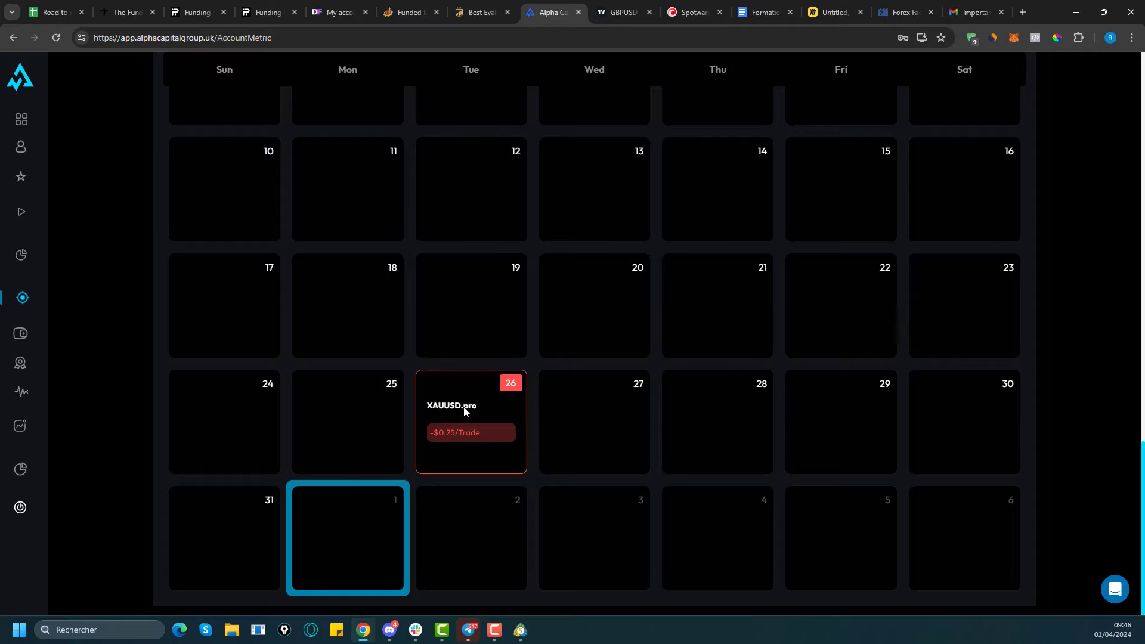
{"action": "scroll", "coordinate": [466, 400], "scroll_direction": "up", "scroll_amount": 15}
{"action": "scroll", "coordinate": [429, 370], "scroll_direction": "up", "scroll_amount": 5}
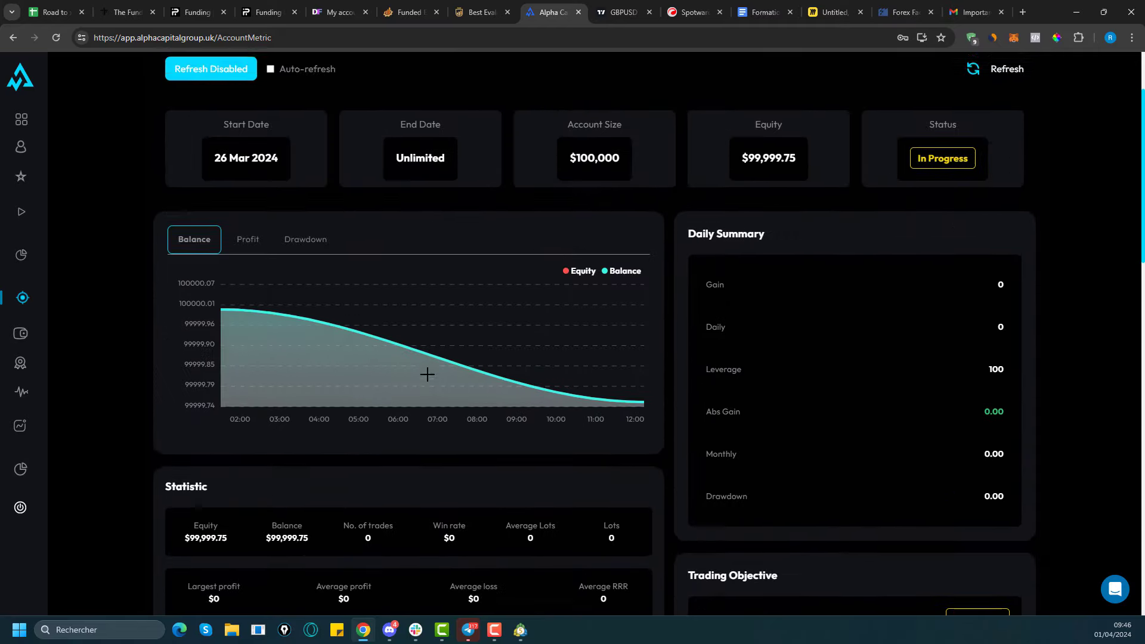
{"action": "scroll", "coordinate": [428, 375], "scroll_direction": "up", "scroll_amount": 2}
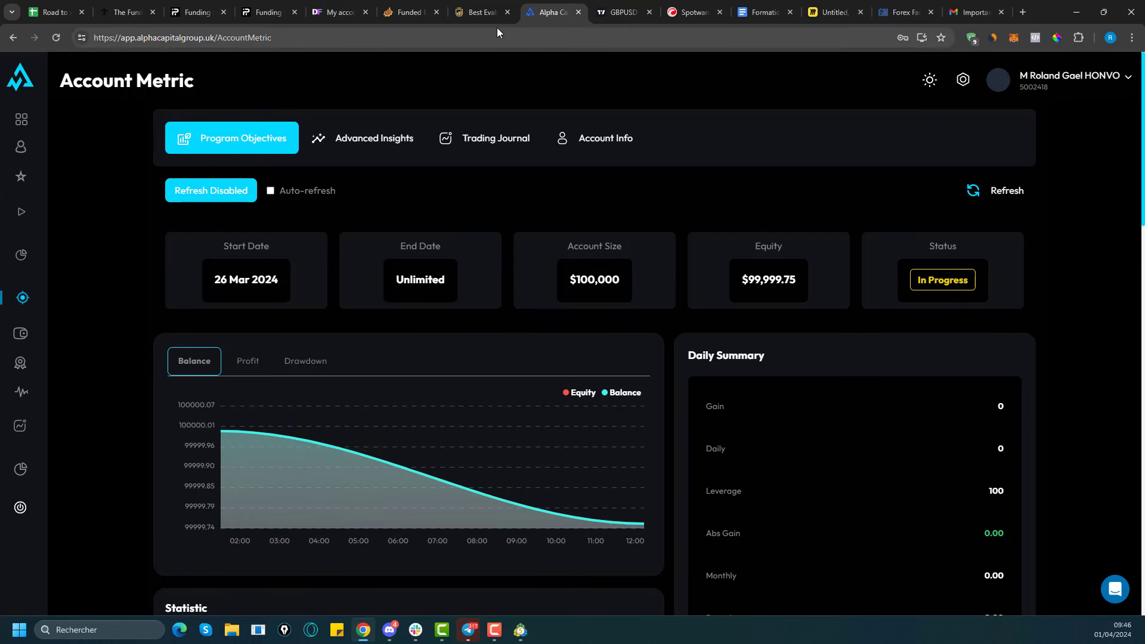
Switch to cTrader, select the acgmarkets demo account, and display its XAUUSD.pro chart in full screen.
{"action": "left_click", "coordinate": [687, 16]}
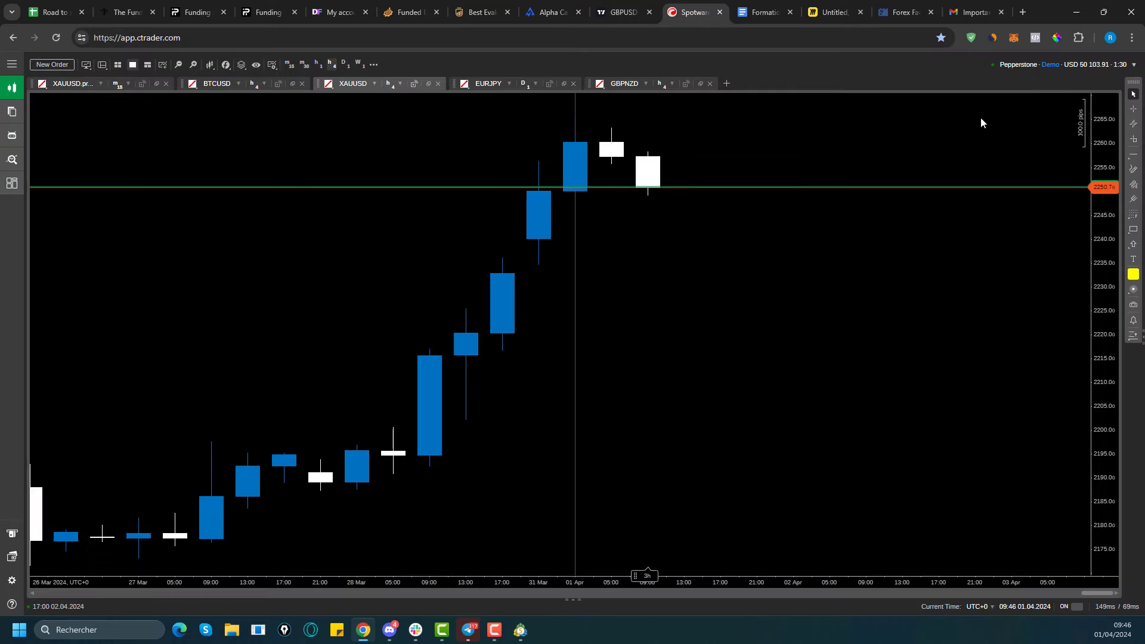
{"action": "left_click", "coordinate": [1112, 66]}
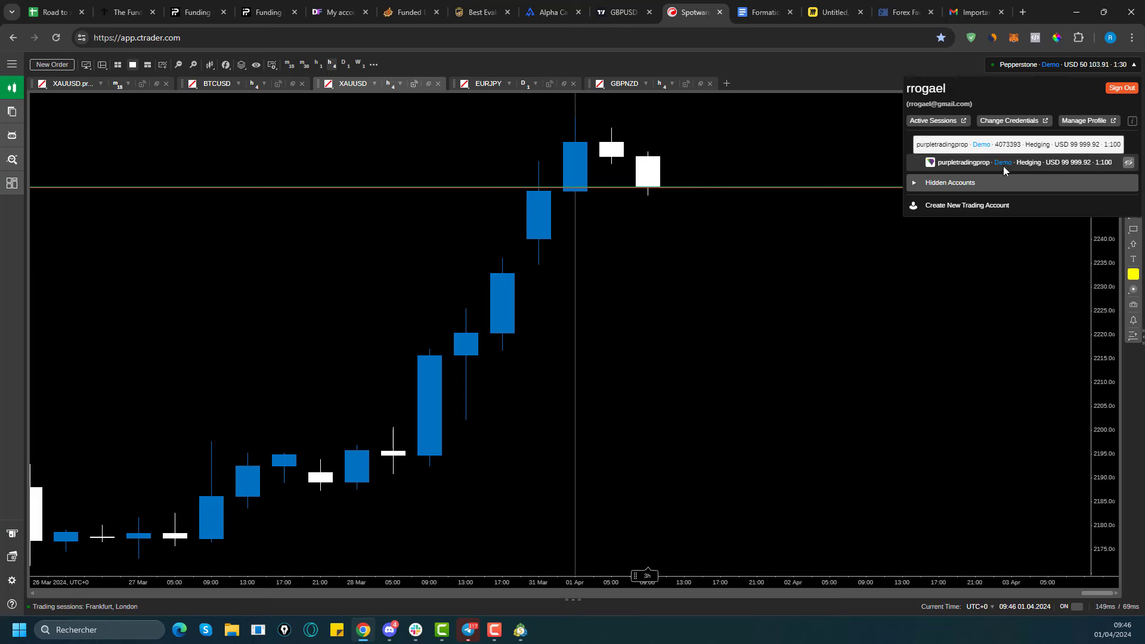
{"action": "left_click", "coordinate": [1012, 142]}
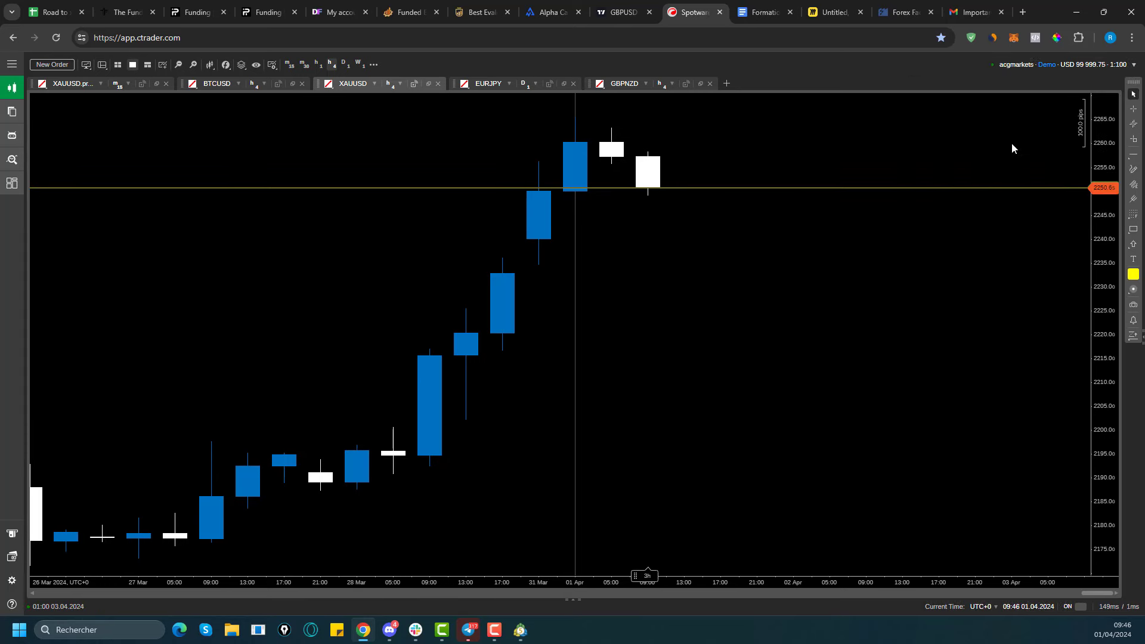
{"action": "left_click", "coordinate": [1133, 40]}
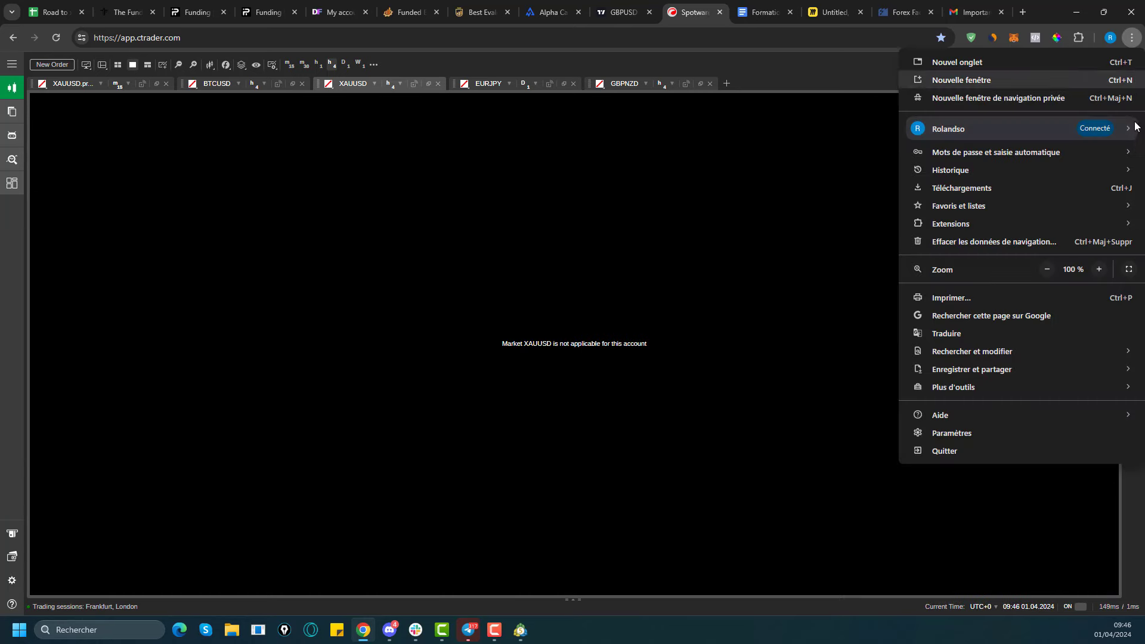
{"action": "left_click", "coordinate": [1129, 269]}
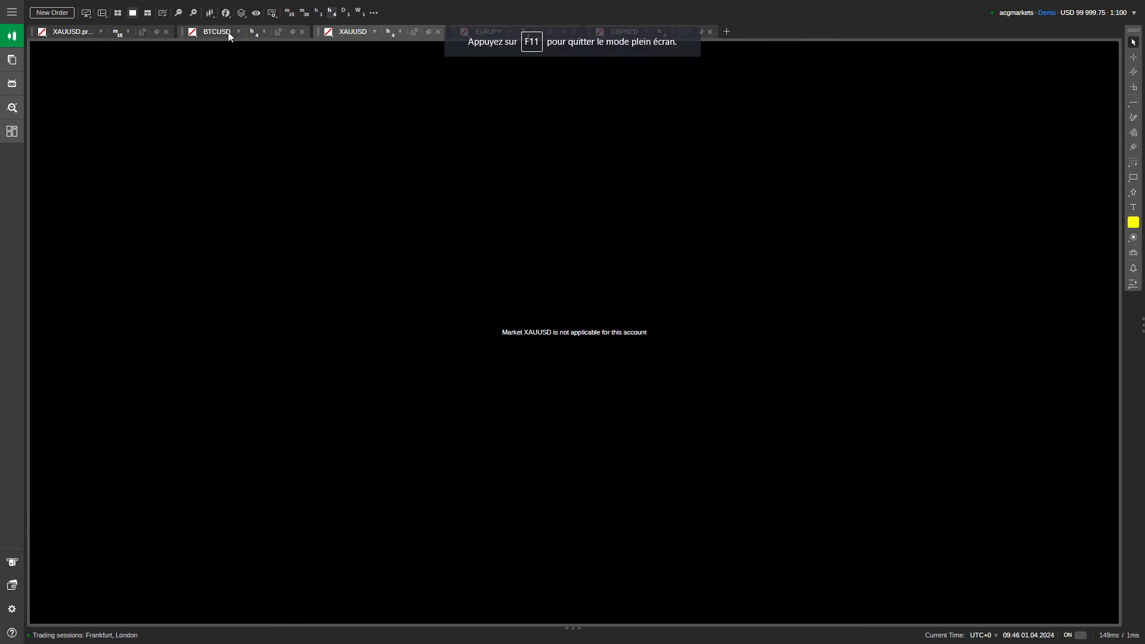
{"action": "left_click", "coordinate": [77, 33]}
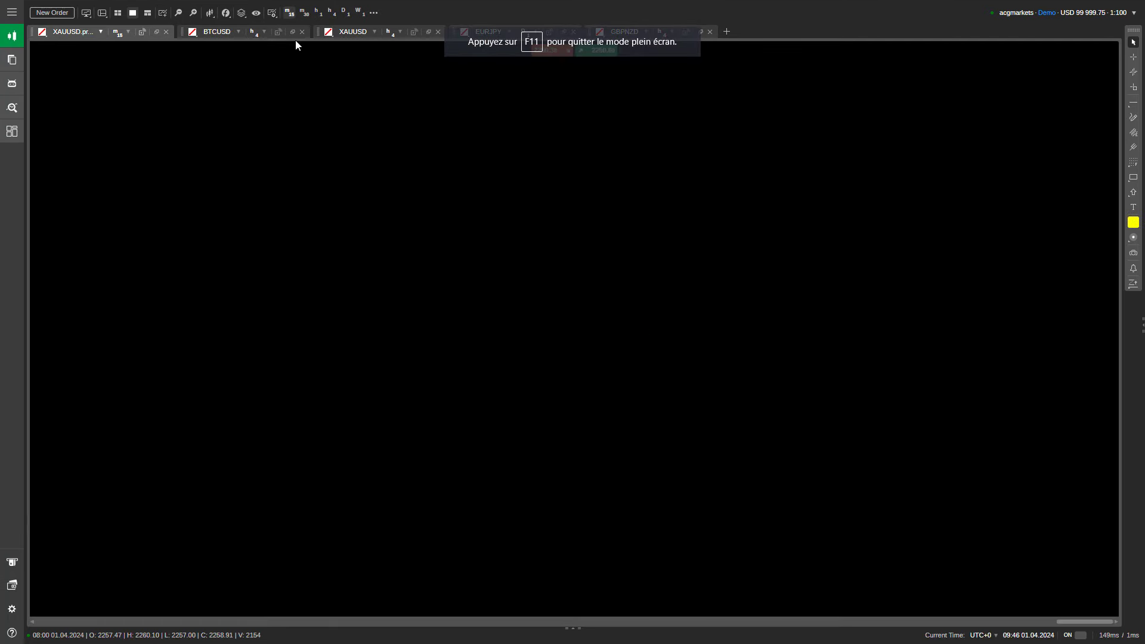
{"action": "left_click_drag", "start_coordinate": [560, 263], "coordinate": [494, 241]}
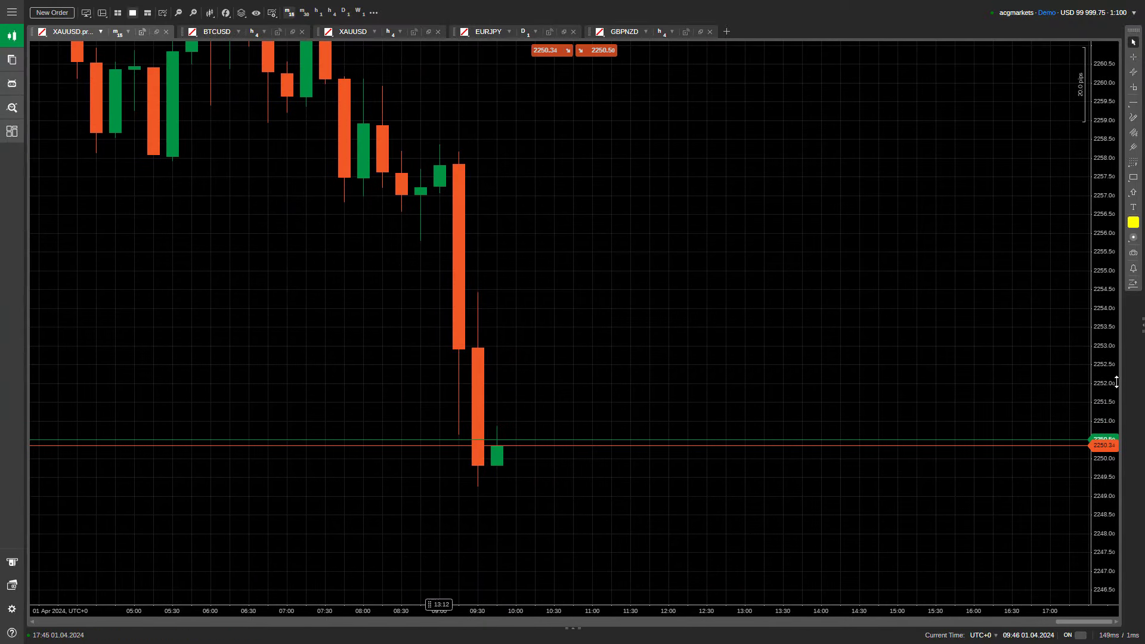
Draw a fixed-risk sell projection beside the latest XAUUSD.pro candle, with entry at 2249.11 and stop loss at 2251.71.
{"action": "left_click", "coordinate": [1133, 285]}
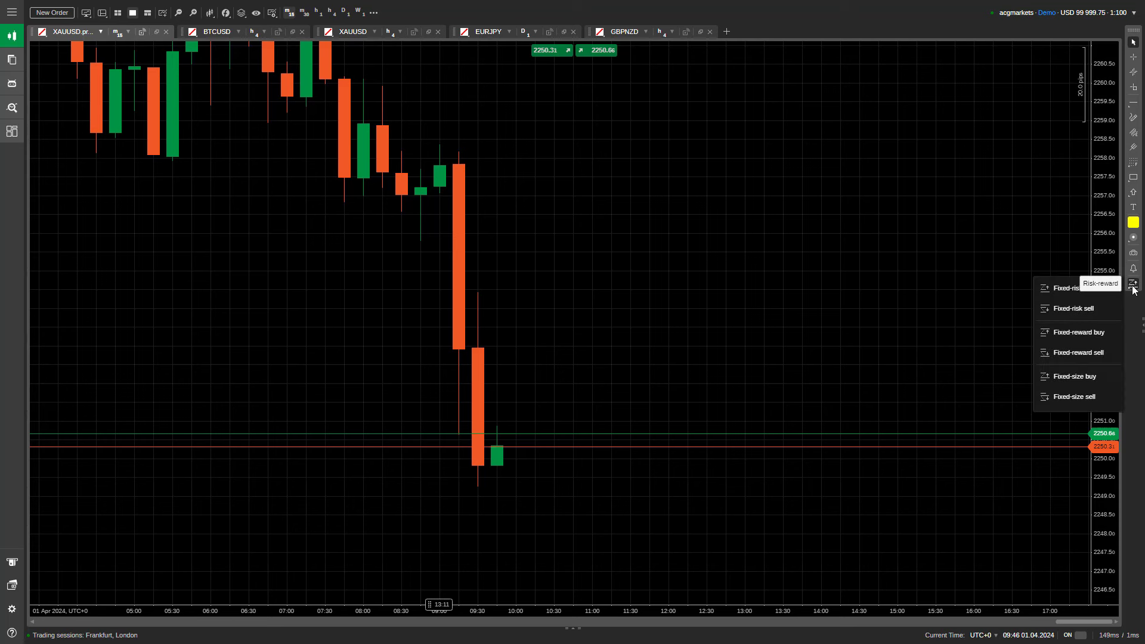
{"action": "left_click", "coordinate": [1072, 308]}
{"action": "left_click", "coordinate": [500, 491]}
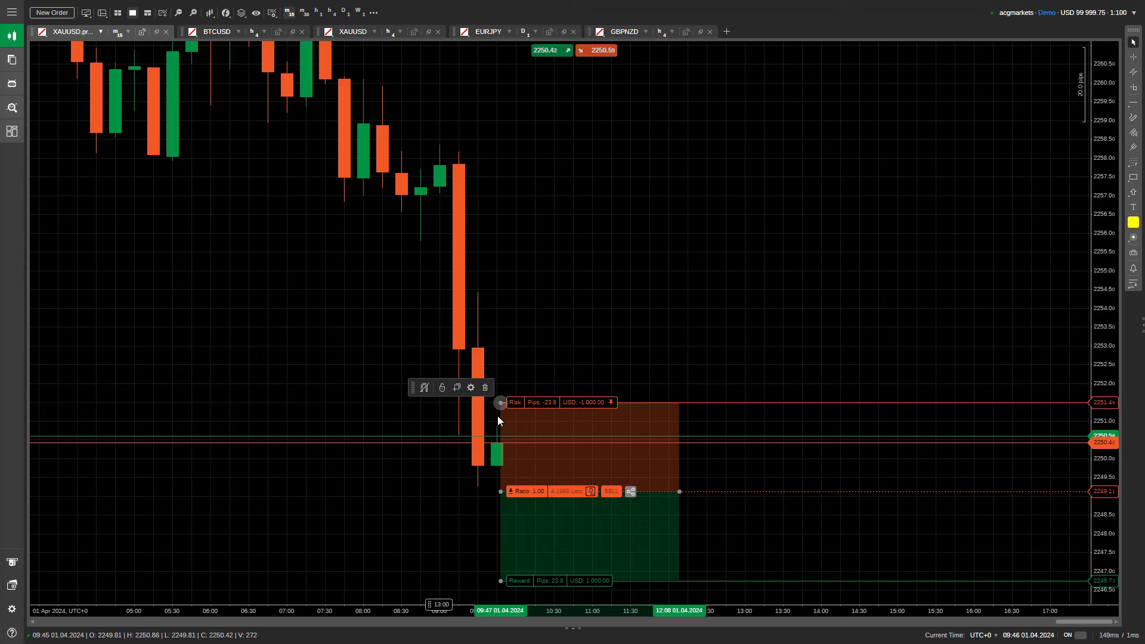
{"action": "mouse_move", "coordinate": [500, 403]}
{"action": "left_mouse_down"}
{"action": "mouse_move", "coordinate": [505, 373]}
{"action": "mouse_move", "coordinate": [493, 395]}
{"action": "left_mouse_up"}
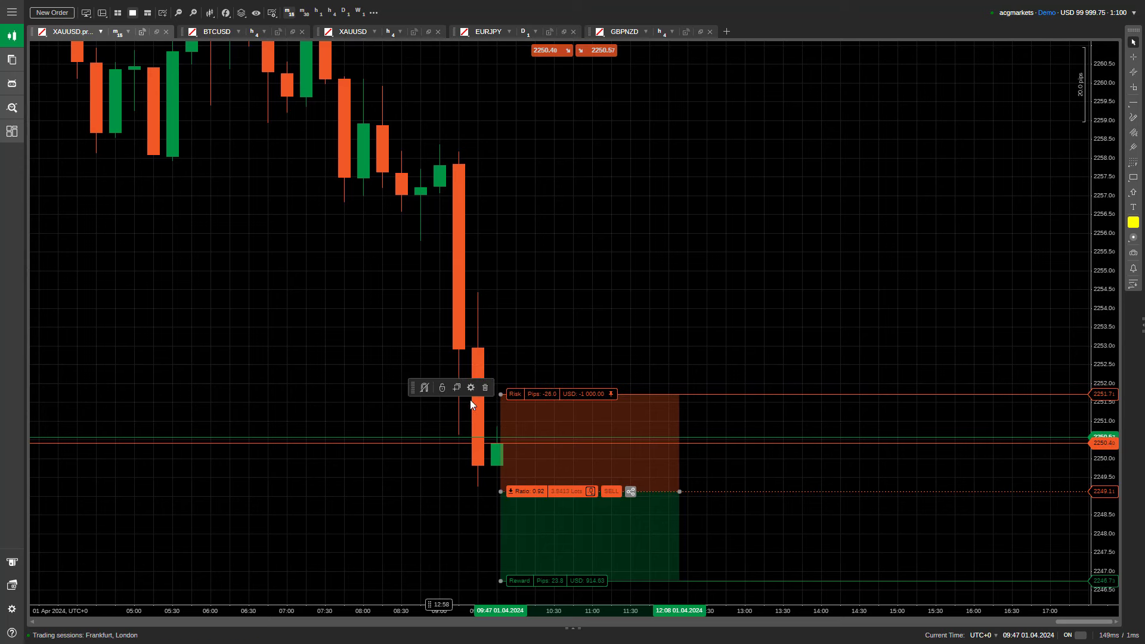
Set the sell projection's cash risk to -4000 USD with a stop of about 37.4 pips, and delete the drawing.
{"action": "left_click", "coordinate": [471, 380]}
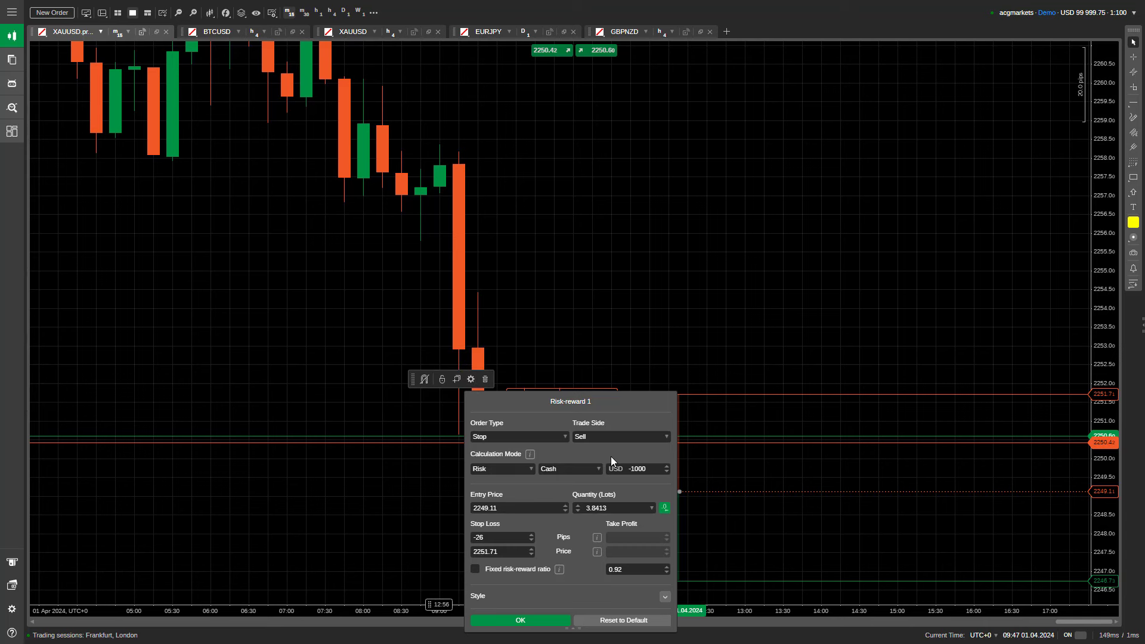
{"action": "left_click", "coordinate": [653, 470]}
{"action": "key", "text": "BackSpace"}
{"action": "type", "text": "4"}
{"action": "left_click", "coordinate": [540, 620]}
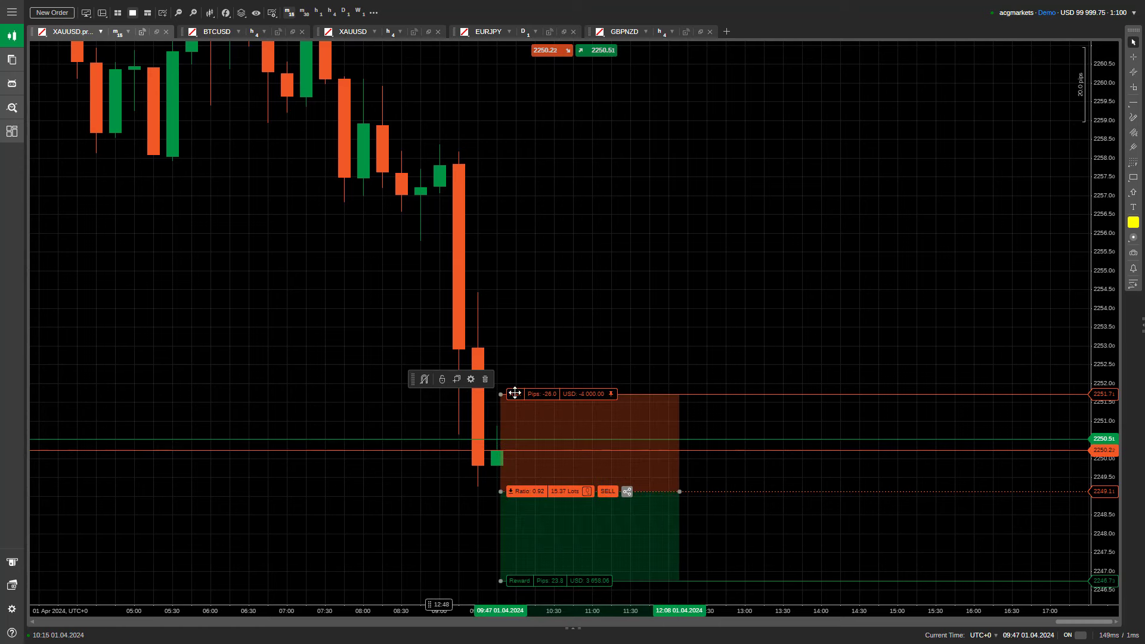
{"action": "mouse_move", "coordinate": [501, 394]}
{"action": "left_mouse_down"}
{"action": "mouse_move", "coordinate": [507, 353]}
{"action": "mouse_move", "coordinate": [503, 395]}
{"action": "mouse_move", "coordinate": [505, 349]}
{"action": "mouse_move", "coordinate": [503, 391]}
{"action": "mouse_move", "coordinate": [505, 349]}
{"action": "mouse_move", "coordinate": [489, 387]}
{"action": "mouse_move", "coordinate": [493, 355]}
{"action": "left_mouse_up"}
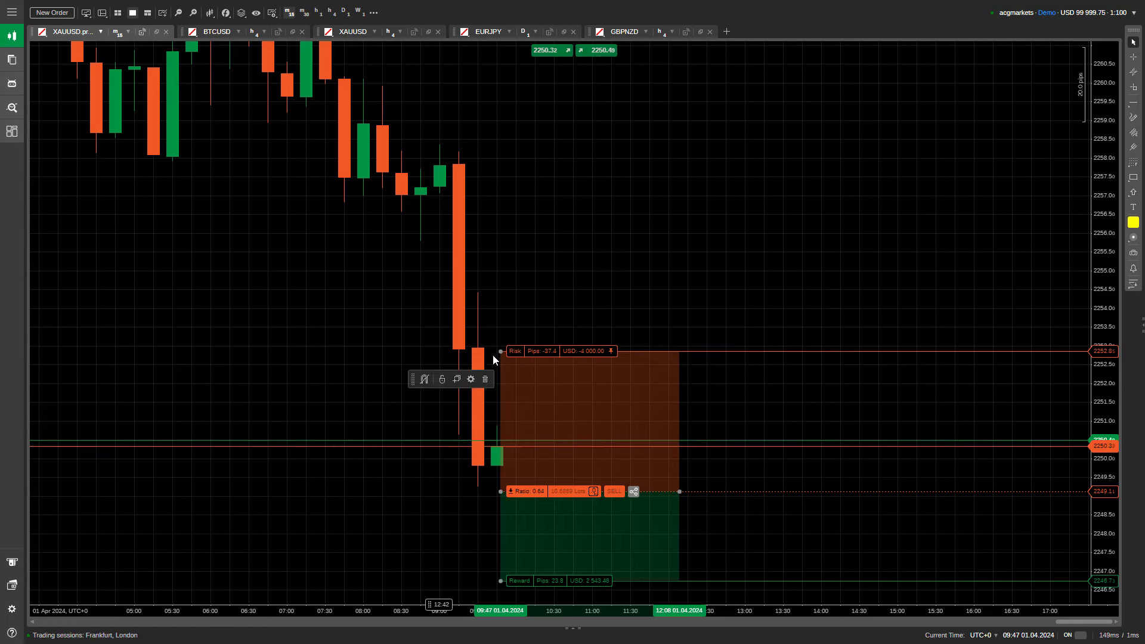
{"action": "left_click", "coordinate": [486, 337]}
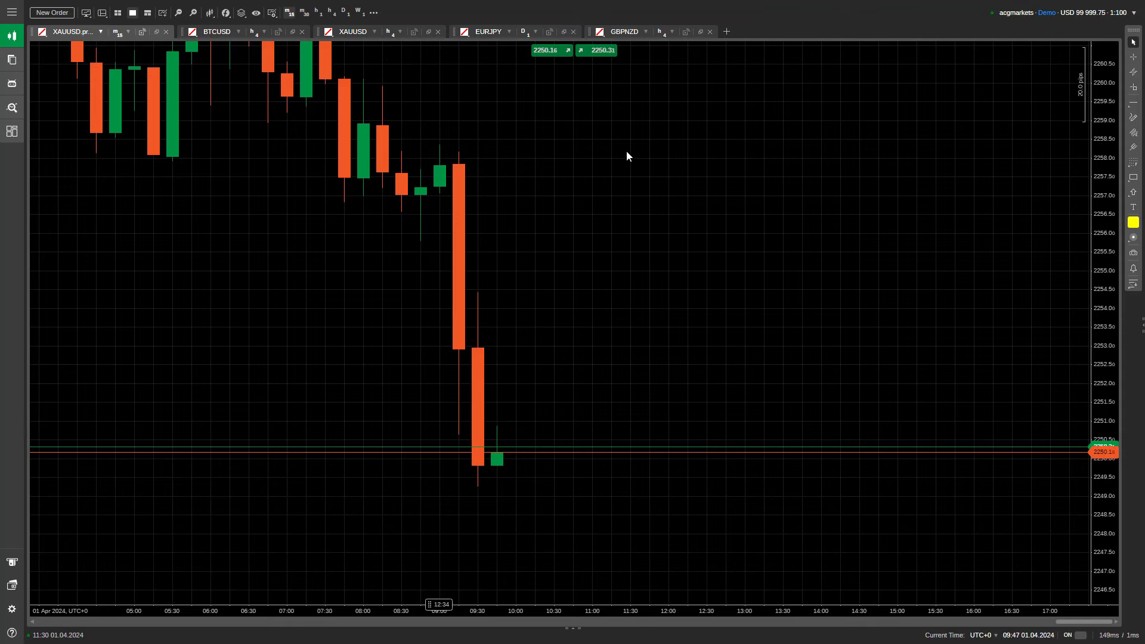
Exit full screen and return to the Road to xm$ spreadsheet.
{"action": "mouse_move", "coordinate": [577, 4]}
{"action": "left_click", "coordinate": [571, 40]}
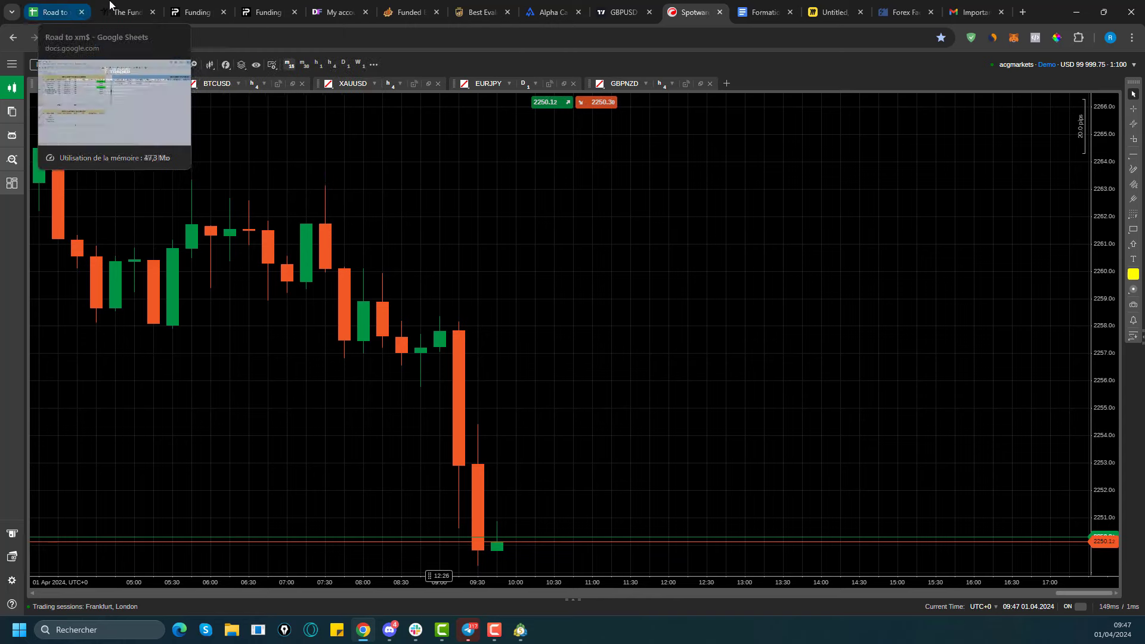
{"action": "left_click", "coordinate": [54, 12]}
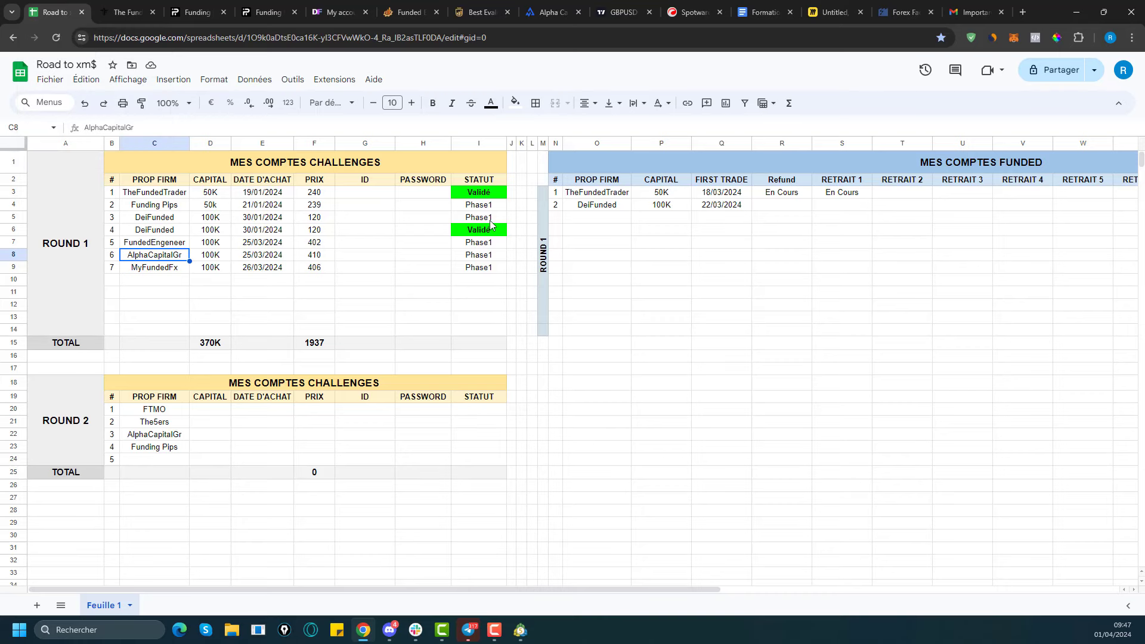
Select the MyFundedFx challenge in the spreadsheet, log in to the My Funded FX dashboard, and review the account's statistics and goals overview.
{"action": "left_click", "coordinate": [170, 269]}
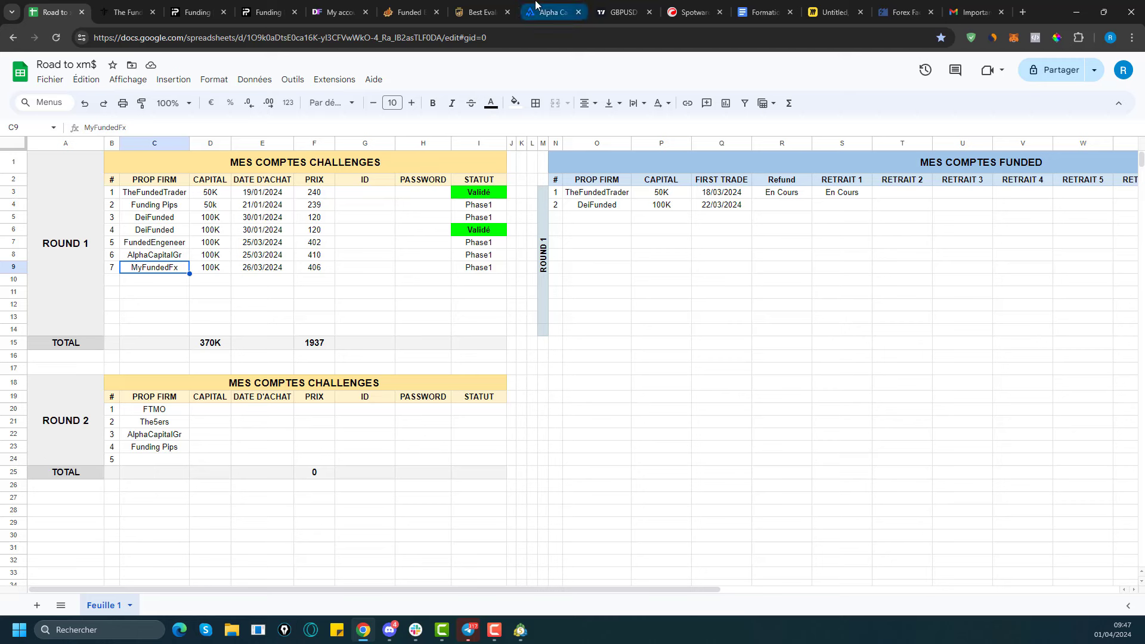
{"action": "left_click", "coordinate": [485, 5]}
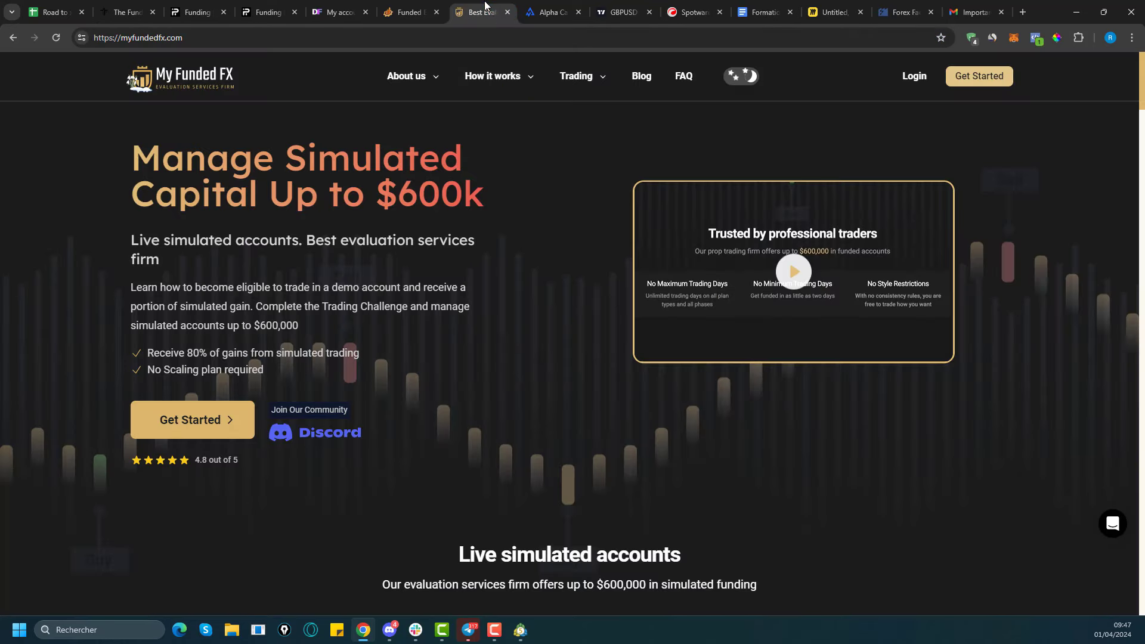
{"action": "left_click", "coordinate": [921, 82]}
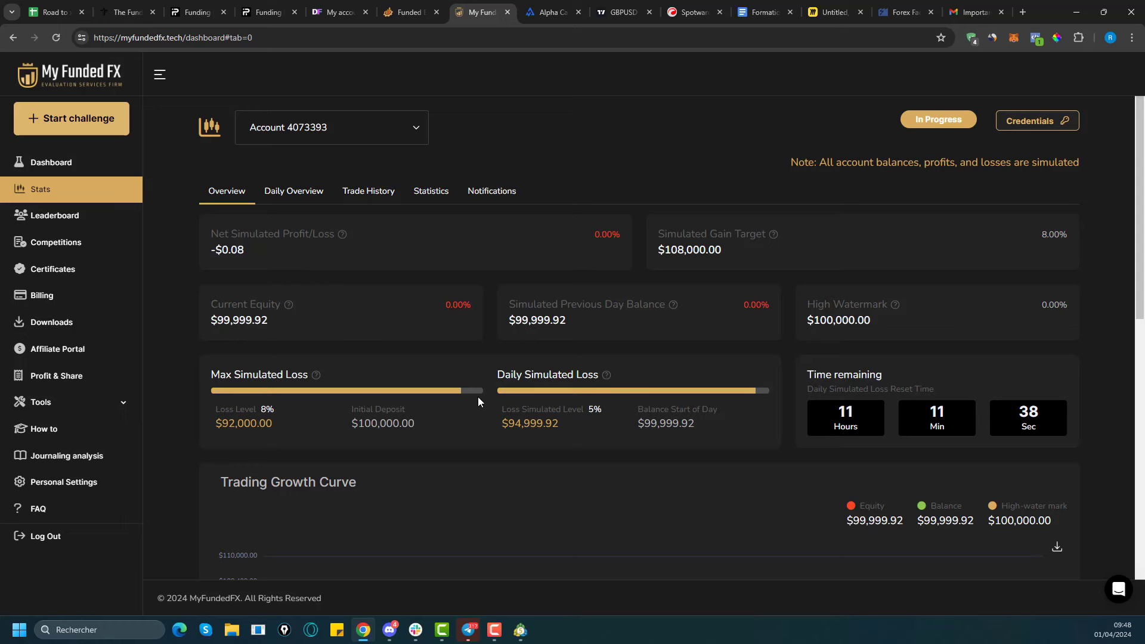
{"action": "scroll", "coordinate": [478, 398], "scroll_direction": "down", "scroll_amount": 8}
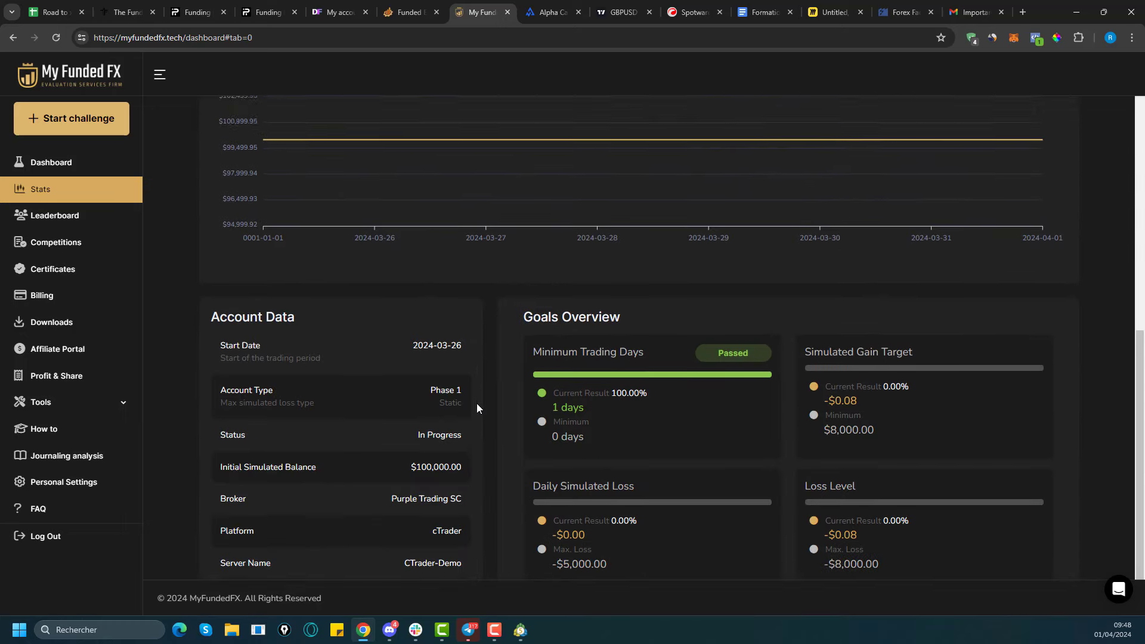
{"action": "scroll", "coordinate": [477, 403], "scroll_direction": "down", "scroll_amount": 1}
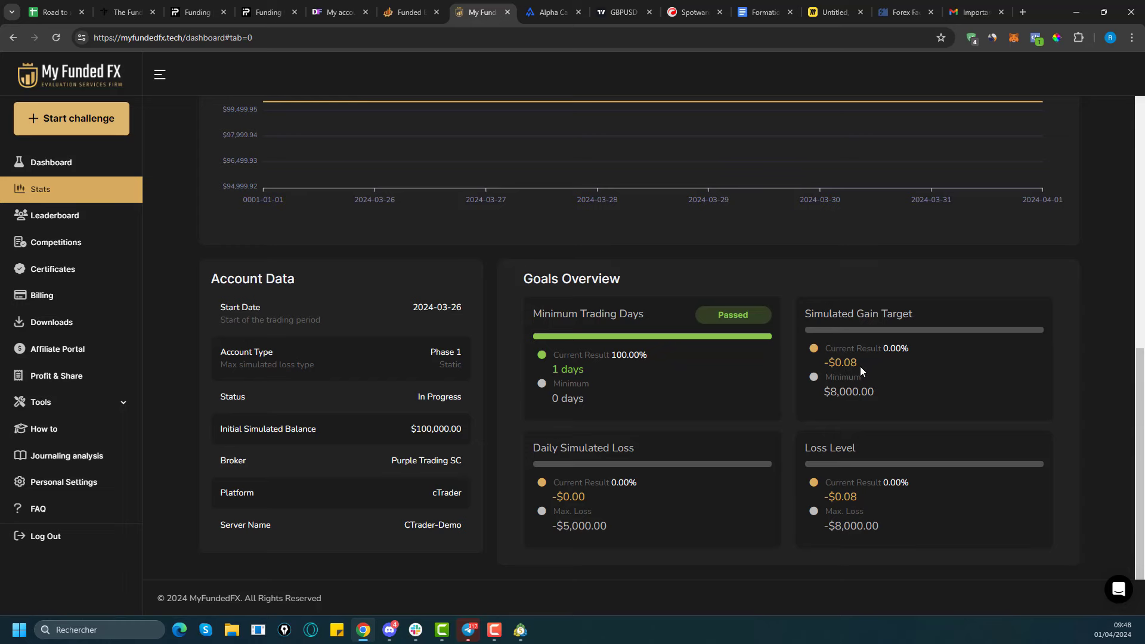
{"action": "scroll", "coordinate": [825, 192], "scroll_direction": "up", "scroll_amount": 3}
Switch to cTrader, select the purpletradingprop demo account, and display its XAUUSD chart.
{"action": "left_click", "coordinate": [689, 8]}
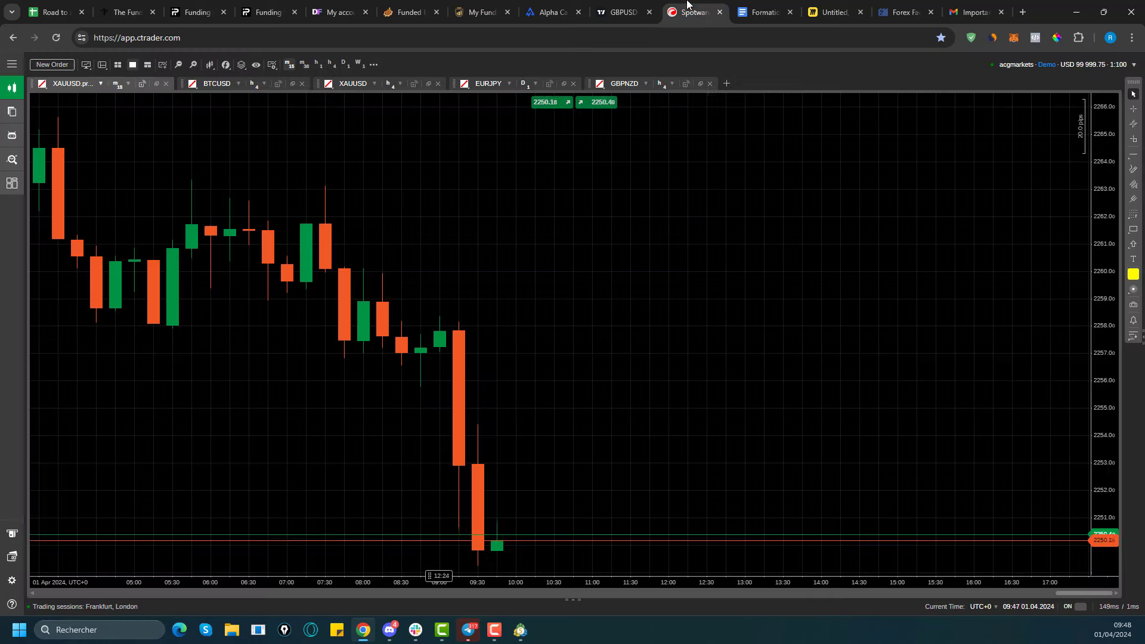
{"action": "left_click", "coordinate": [1099, 66]}
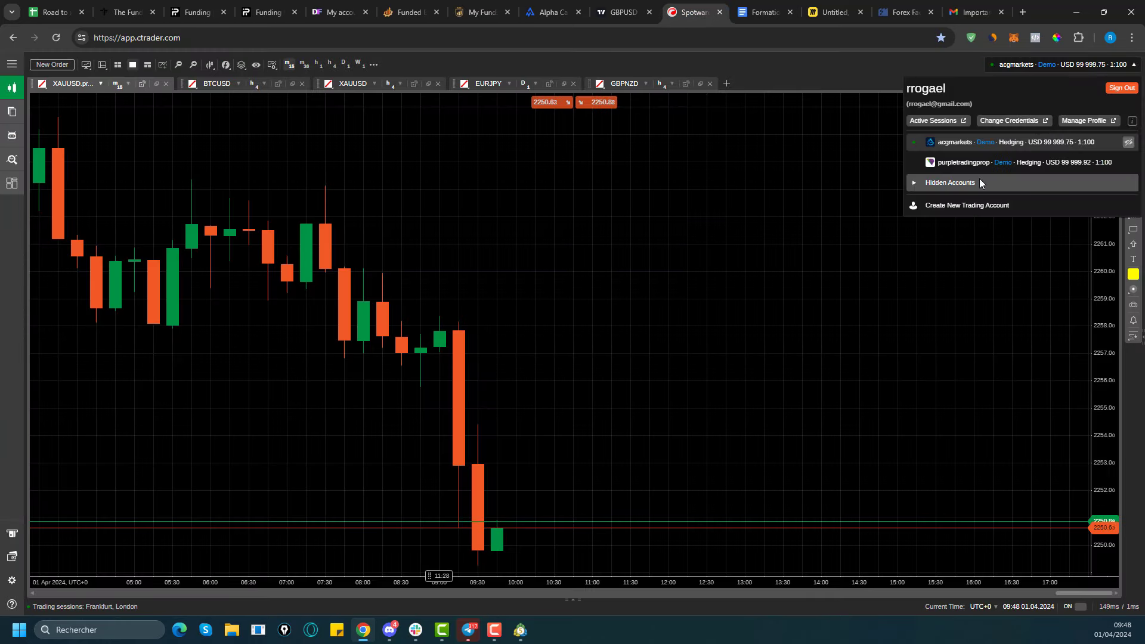
{"action": "left_click", "coordinate": [982, 164]}
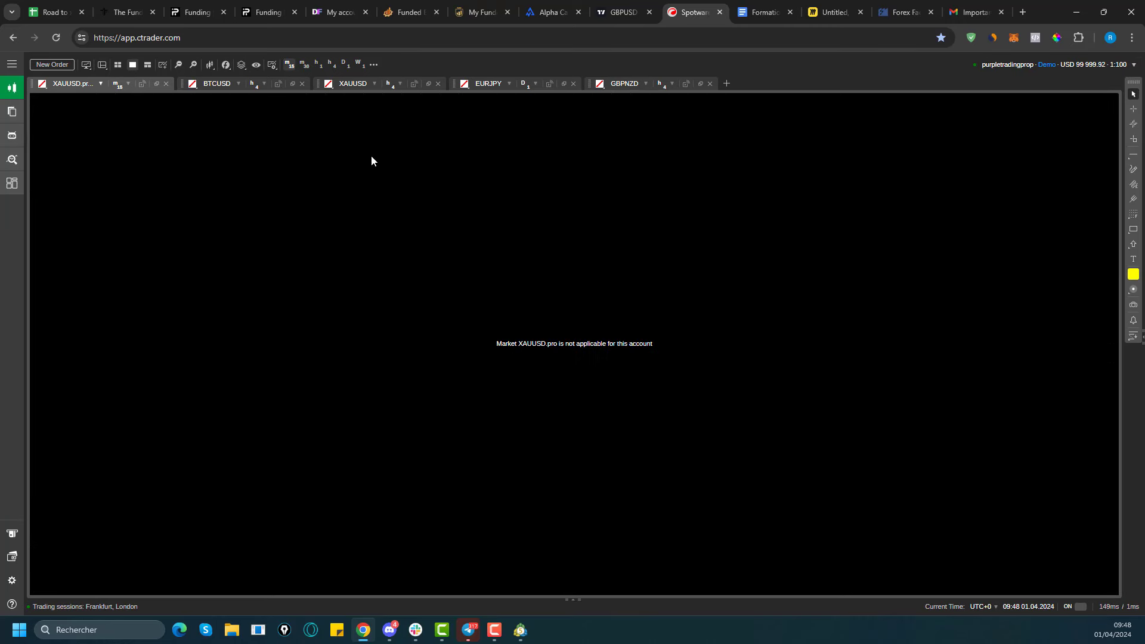
{"action": "left_click", "coordinate": [216, 83]}
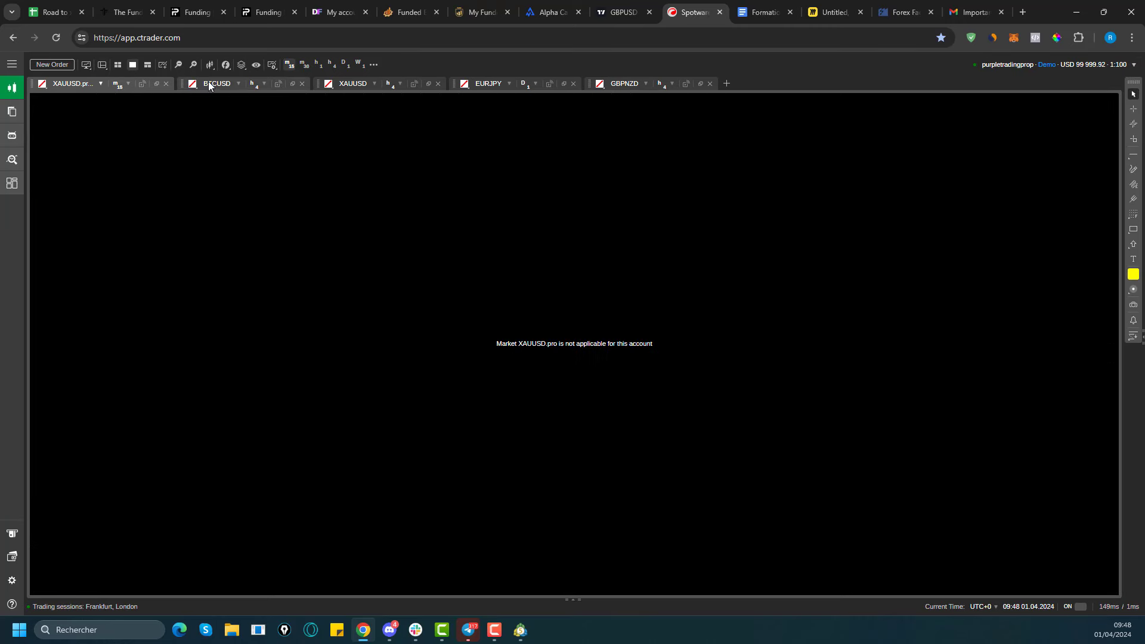
{"action": "left_click", "coordinate": [351, 84]}
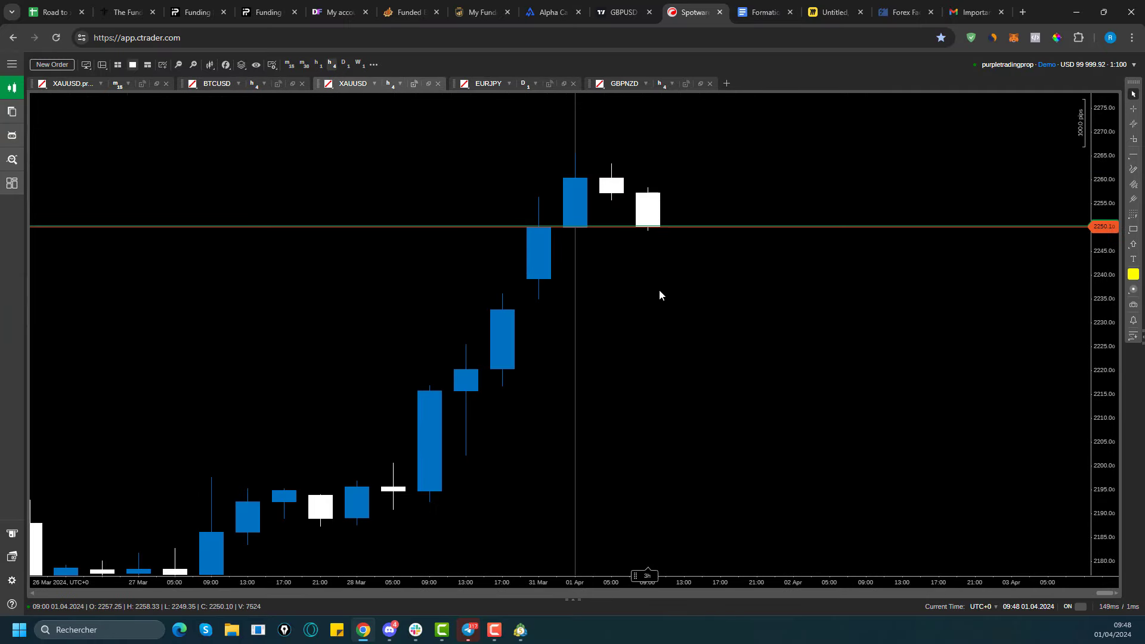
Show the XAUUSD chart in full screen with Trade Watch displayed below it.
{"action": "left_click", "coordinate": [1131, 37]}
{"action": "left_click", "coordinate": [1129, 269]}
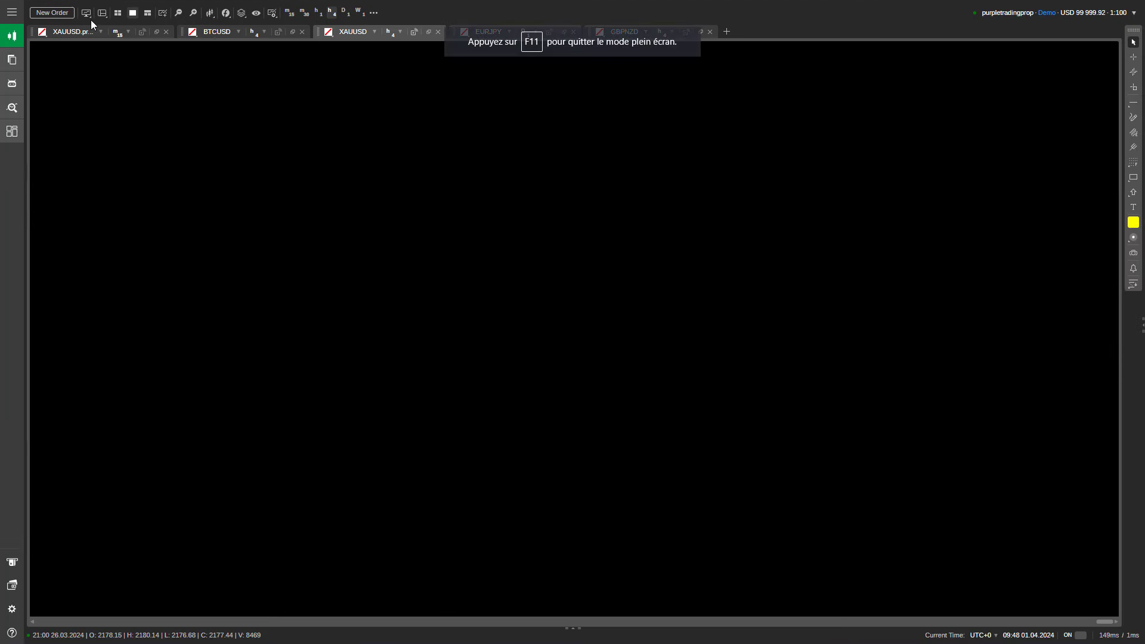
{"action": "left_click", "coordinate": [88, 14]}
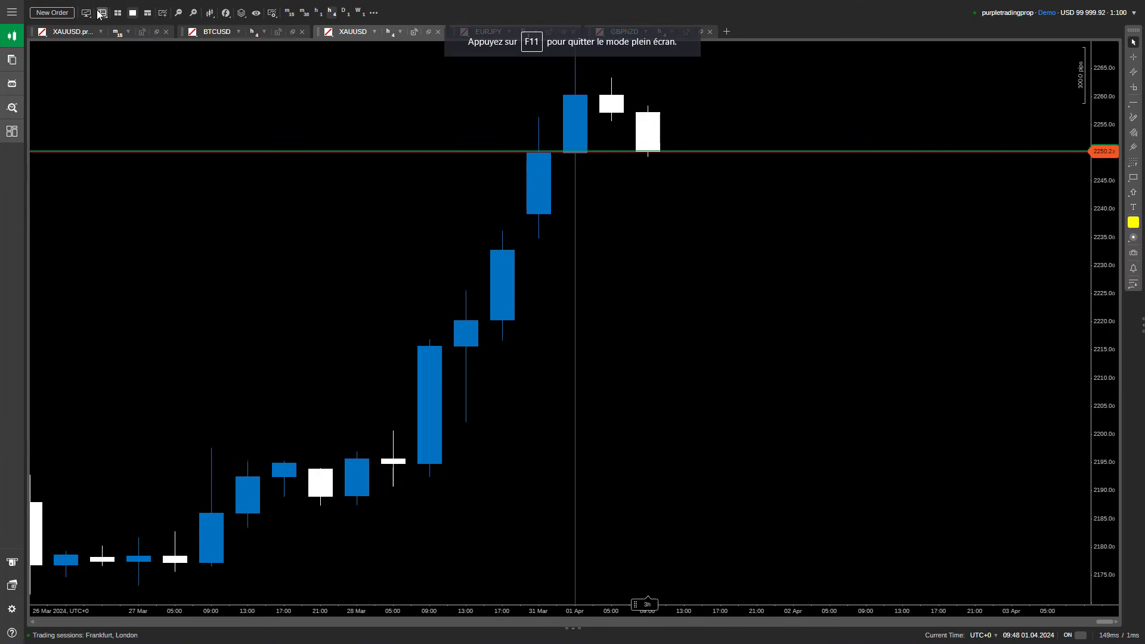
{"action": "left_click", "coordinate": [102, 12]}
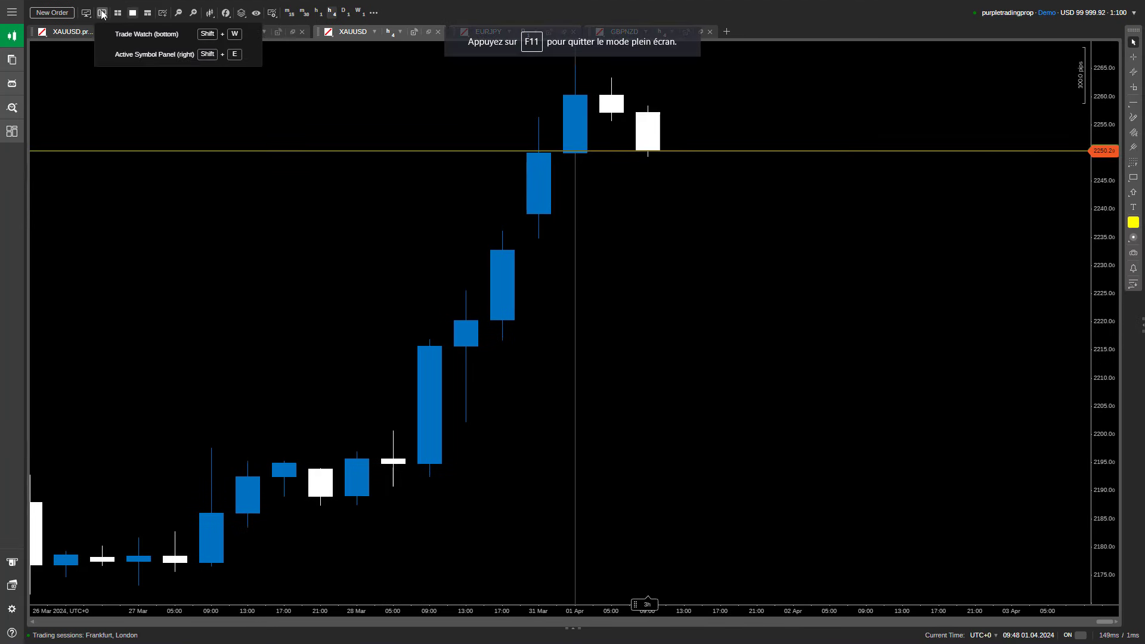
{"action": "left_click", "coordinate": [123, 38]}
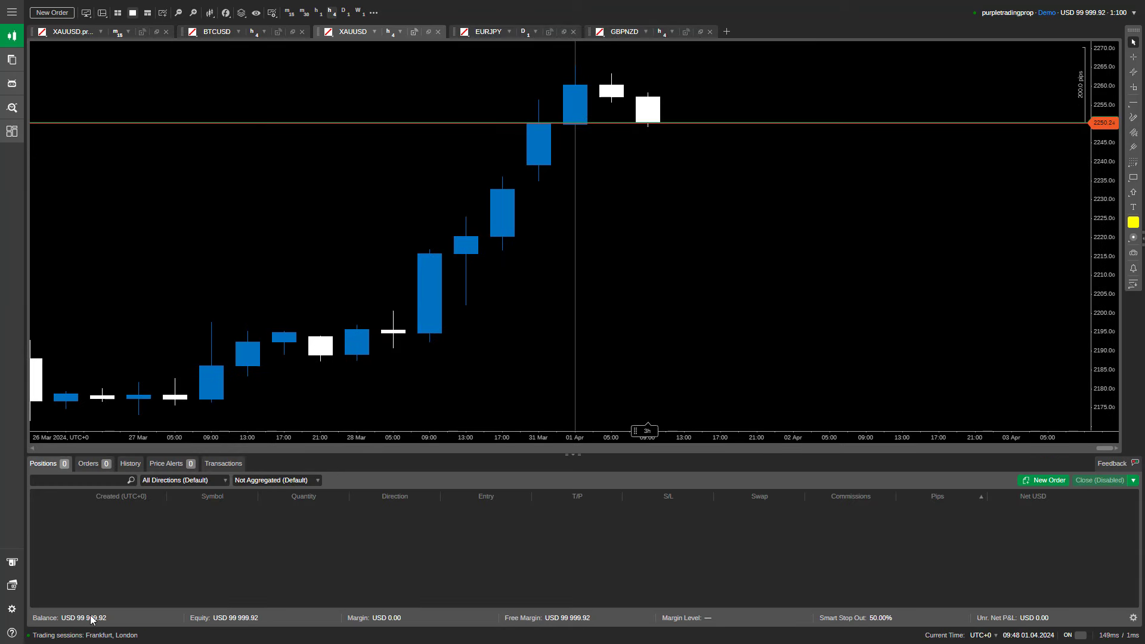
Show the account's trade history for the previous month, exit full screen, and return to the Road to xm$ spreadsheet.
{"action": "left_click", "coordinate": [126, 464]}
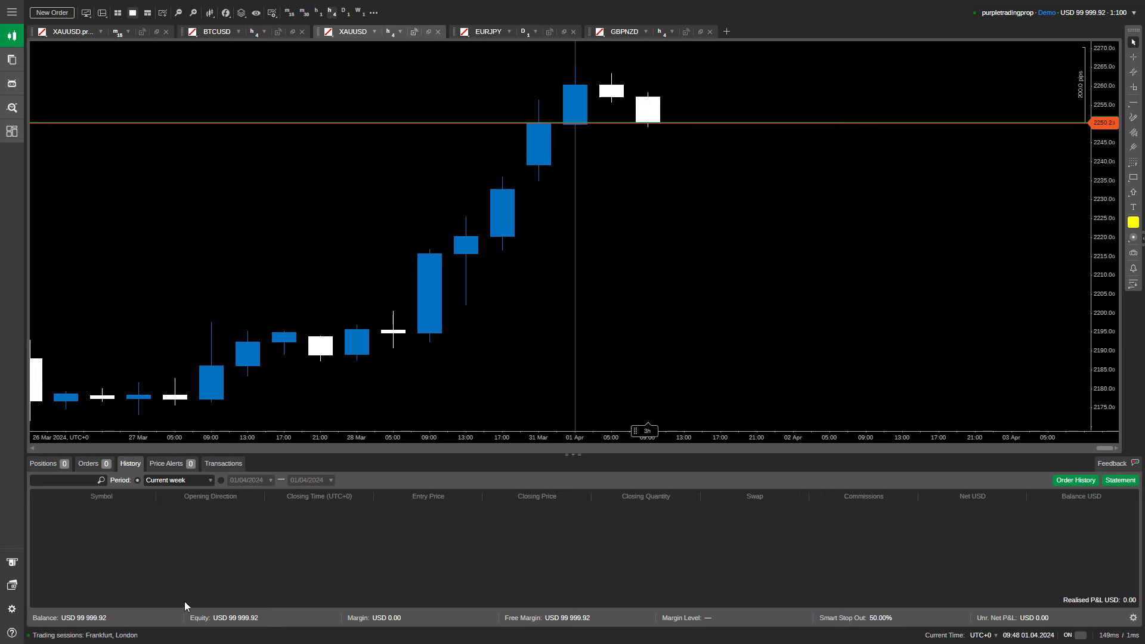
{"action": "left_click", "coordinate": [209, 481]}
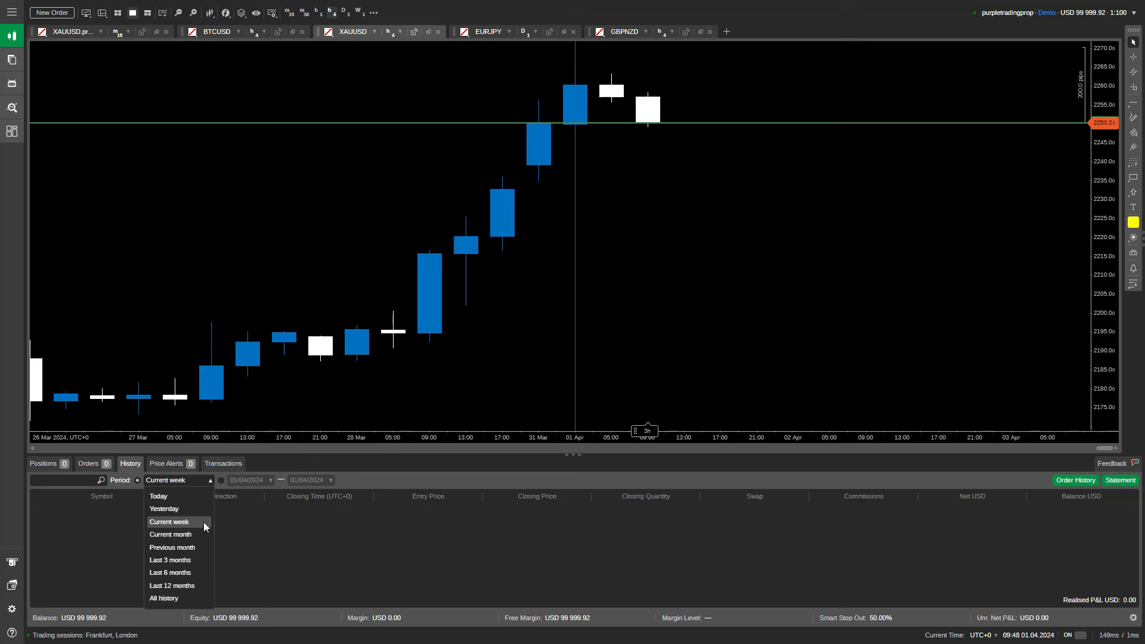
{"action": "left_click", "coordinate": [180, 548]}
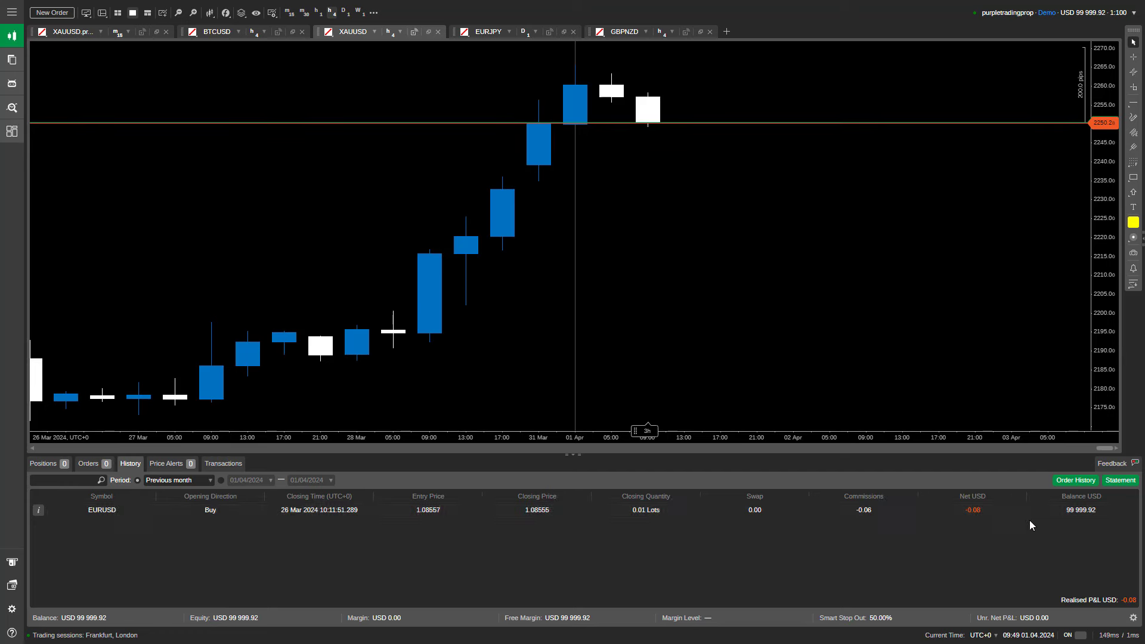
{"action": "left_click", "coordinate": [570, 39]}
{"action": "left_click", "coordinate": [63, 12]}
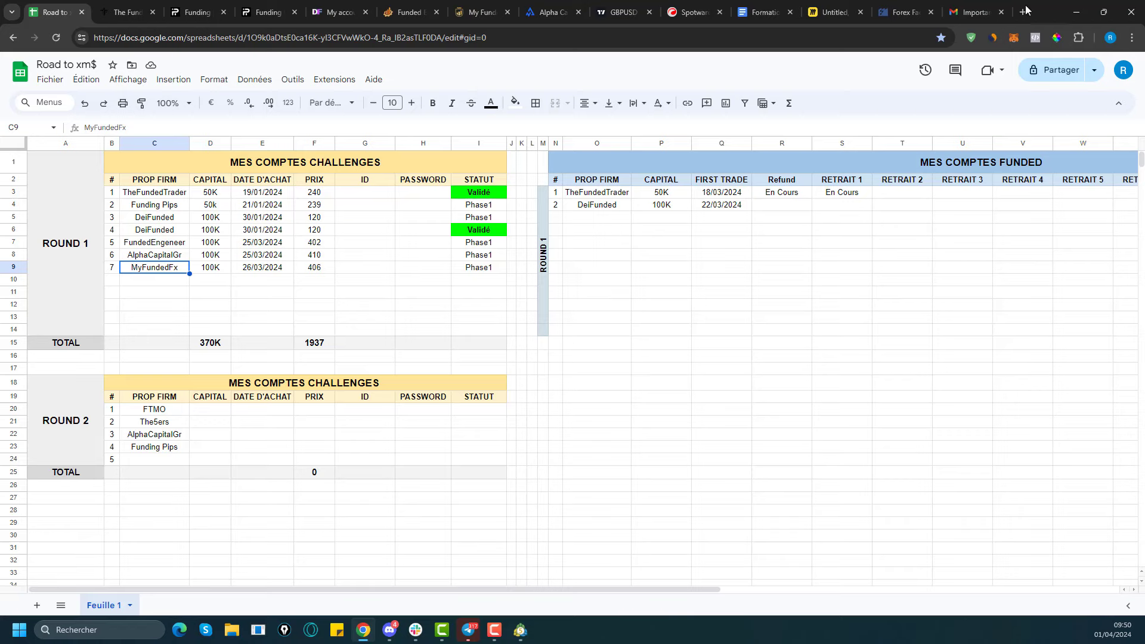
Switch to Forex Factory and look through the home page down to the market sessions and back up to the calendar.
{"action": "left_click", "coordinate": [907, 12]}
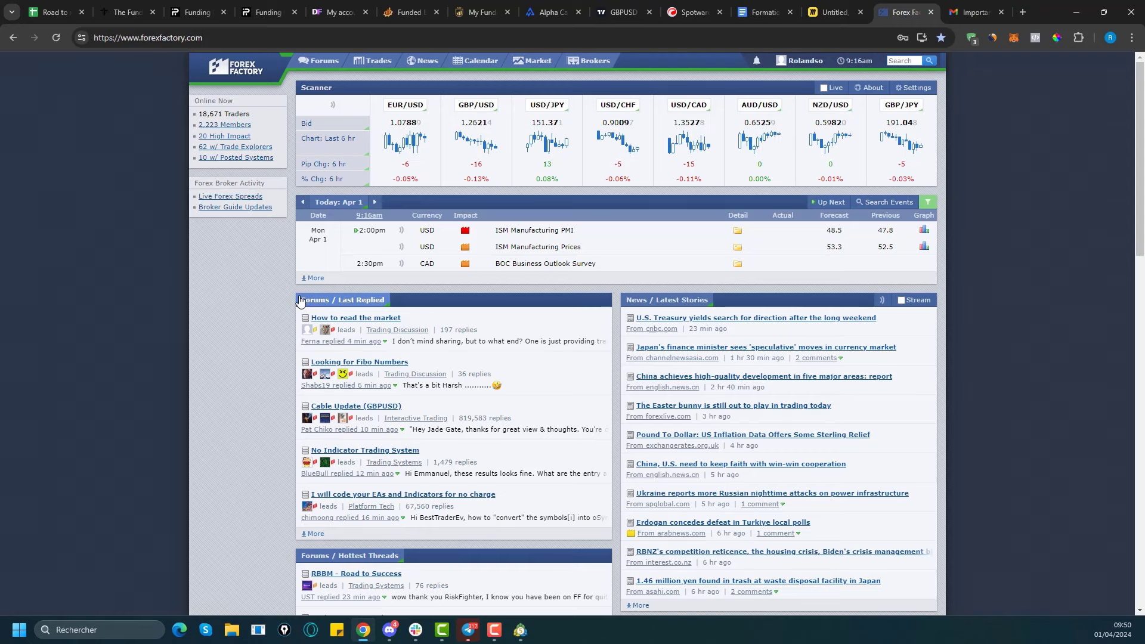
{"action": "scroll", "coordinate": [334, 286], "scroll_direction": "down", "scroll_amount": 20}
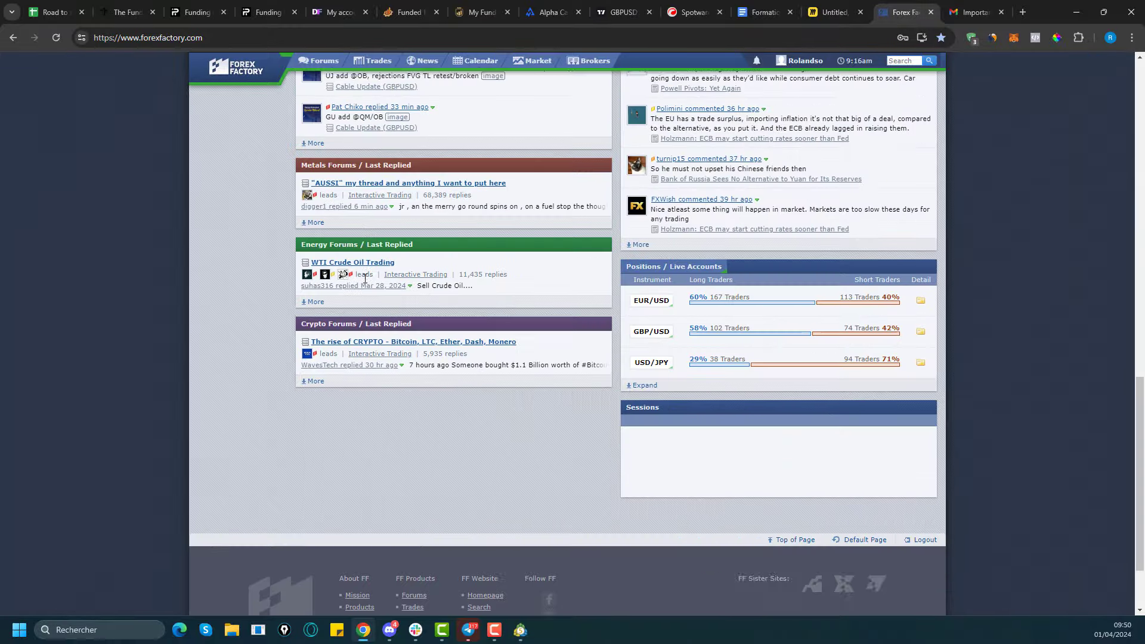
{"action": "scroll", "coordinate": [359, 296], "scroll_direction": "up", "scroll_amount": 1}
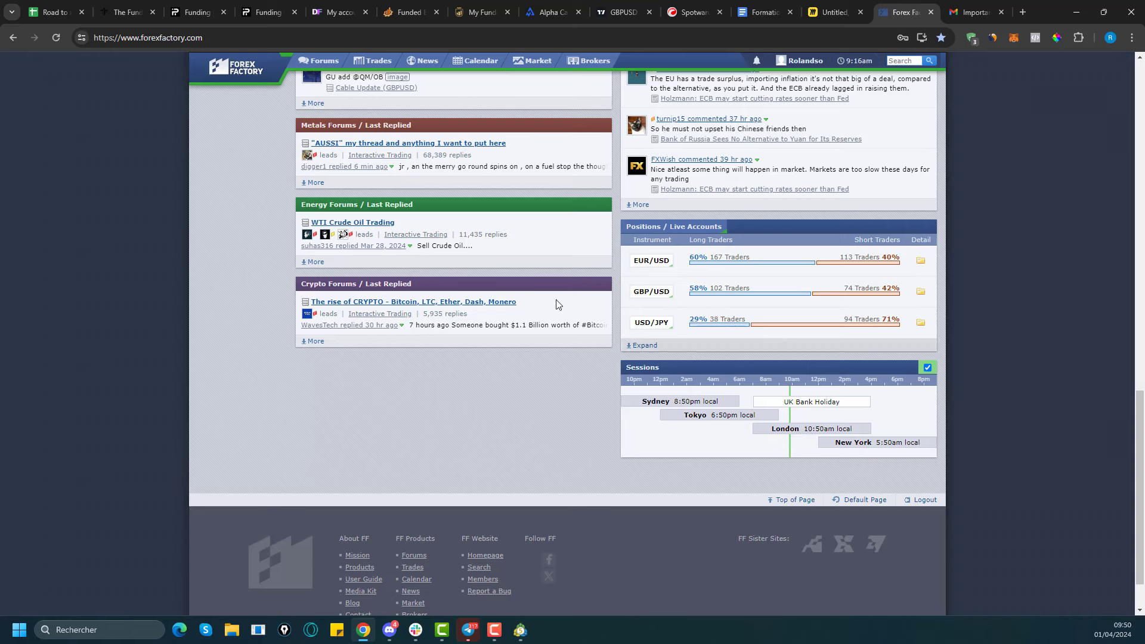
{"action": "scroll", "coordinate": [307, 391], "scroll_direction": "up", "scroll_amount": 1}
{"action": "scroll", "coordinate": [308, 392], "scroll_direction": "up", "scroll_amount": 15}
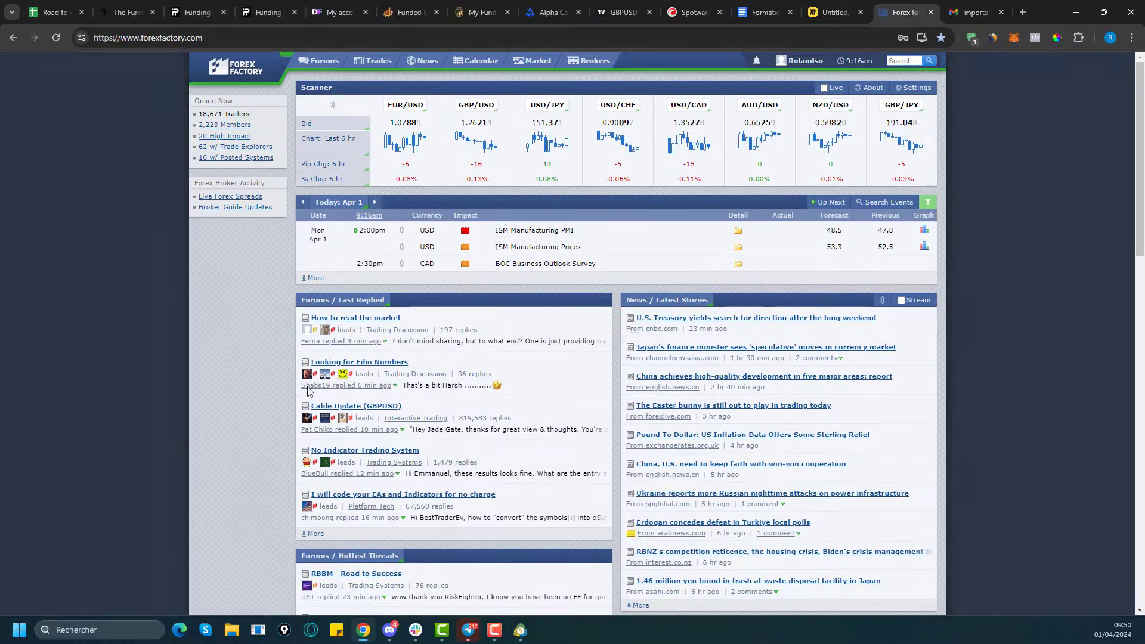
Expand the Forex Factory economic calendar to the whole week, Apr 1 to Apr 8, 2024, and review its events.
{"action": "left_click", "coordinate": [314, 279]}
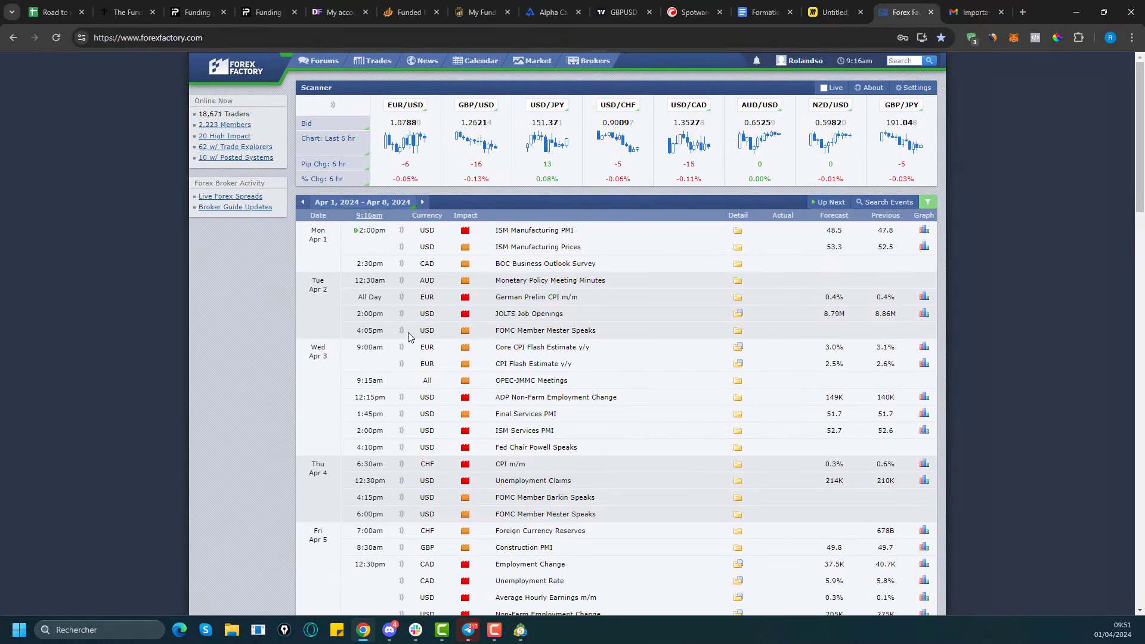
{"action": "scroll", "coordinate": [454, 424], "scroll_direction": "down", "scroll_amount": 5}
{"action": "scroll", "coordinate": [434, 411], "scroll_direction": "up", "scroll_amount": 5}
Switch to TradingView and show the GBPUSD weekly chart in full screen, enlarged on the recent candles.
{"action": "left_click", "coordinate": [620, 11]}
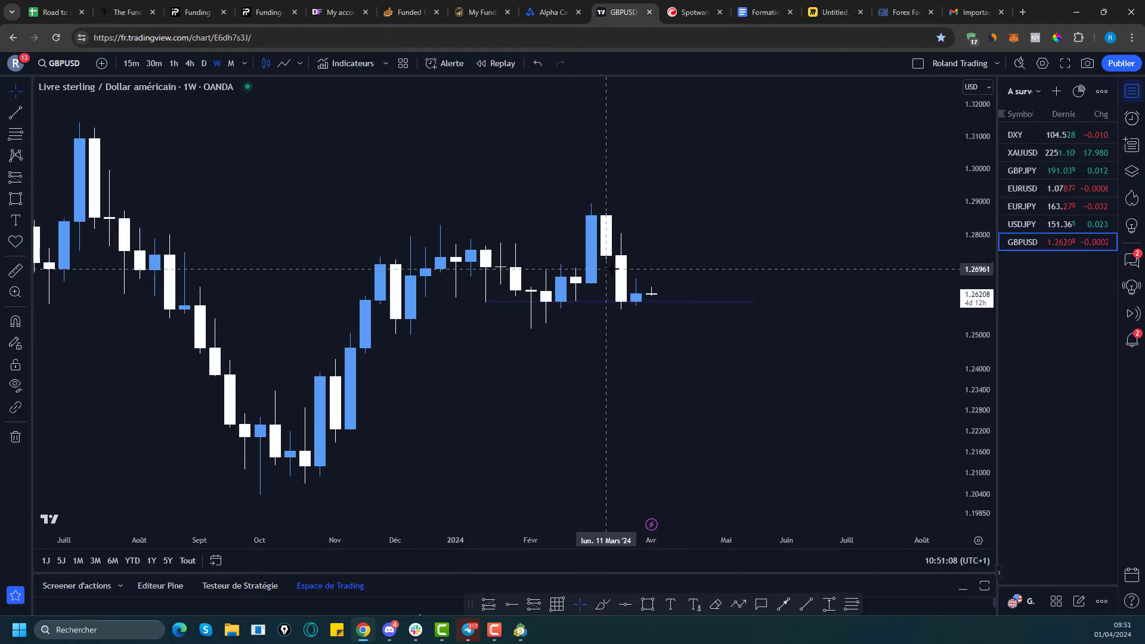
{"action": "left_click", "coordinate": [1132, 37]}
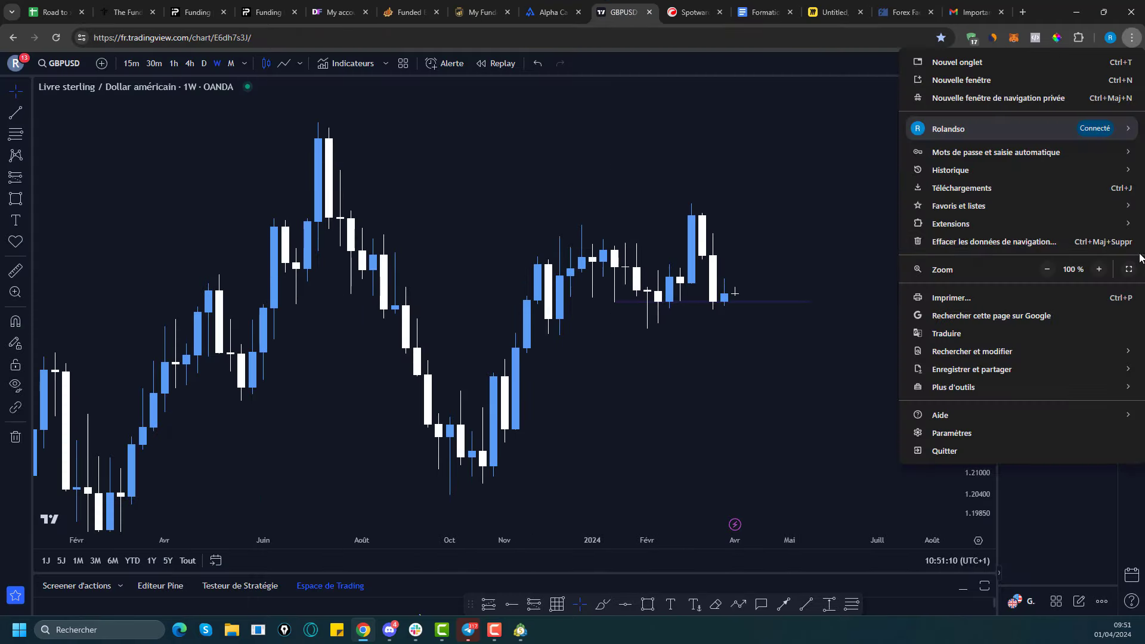
{"action": "left_click", "coordinate": [1118, 272]}
{"action": "scroll", "coordinate": [791, 241], "scroll_direction": "up", "scroll_amount": 5}
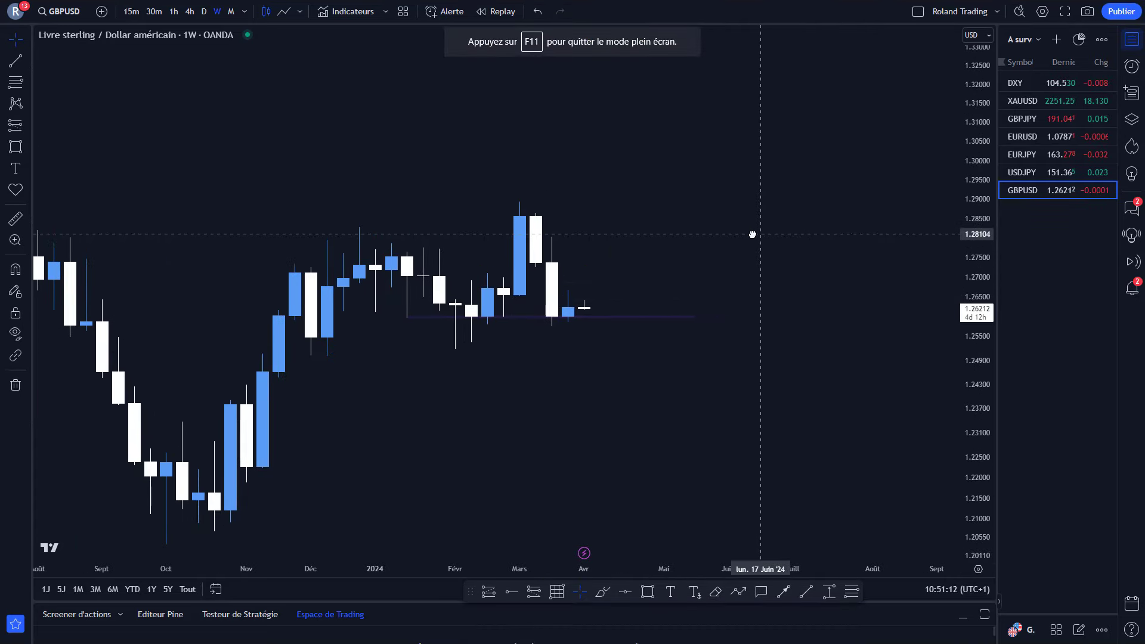
Review the weekly charts of DXY and XAUUSD from the watchlist, ending with a closer look at XAUUSD's latest candles.
{"action": "left_click", "coordinate": [1058, 90]}
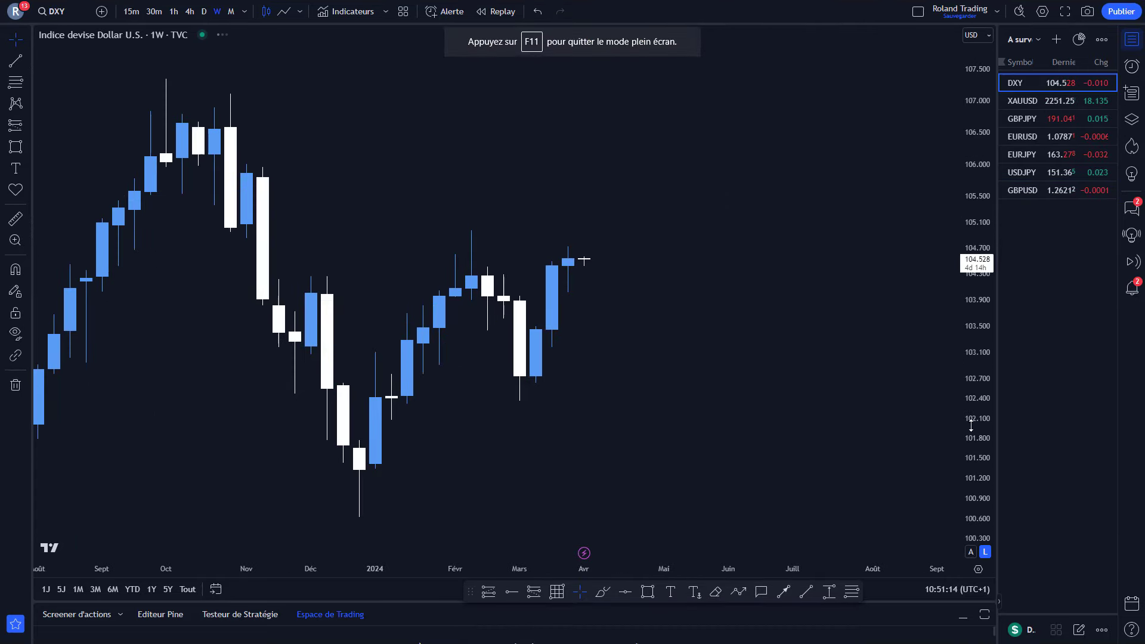
{"action": "left_click", "coordinate": [1060, 99]}
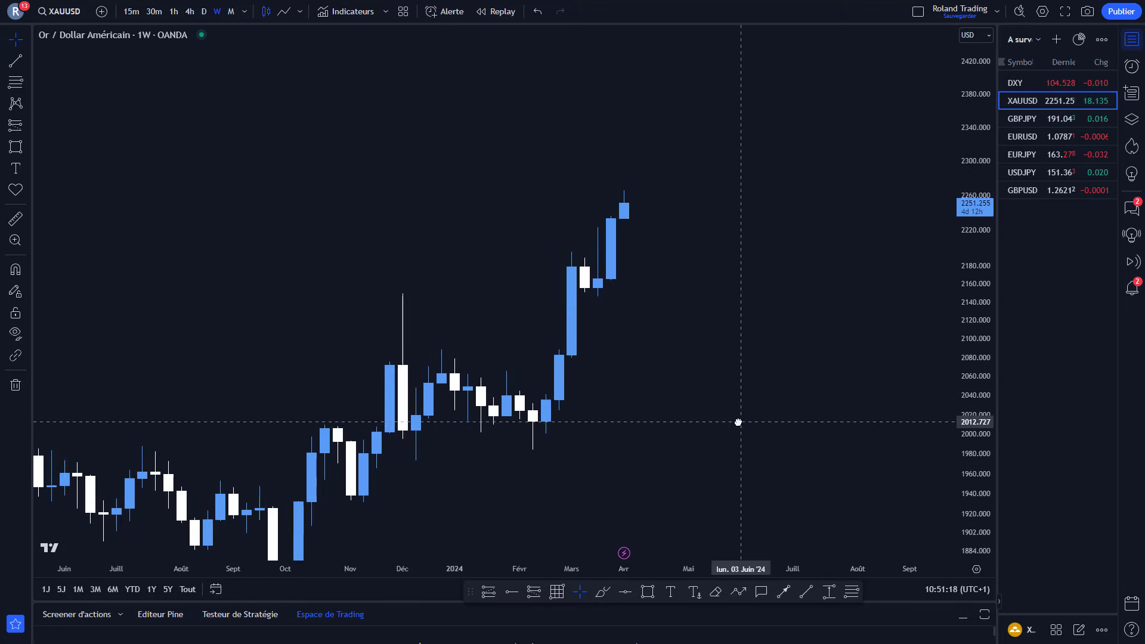
{"action": "scroll", "coordinate": [889, 271], "scroll_direction": "up", "scroll_amount": 2}
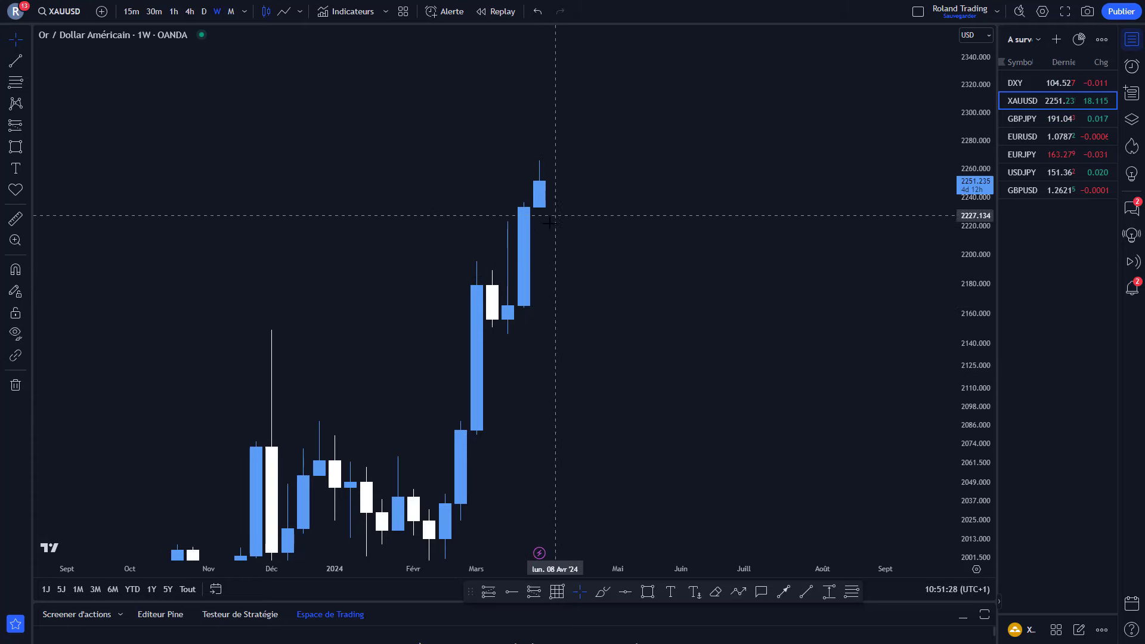
Compare XAUUSD on the daily, 4-hour and 1-hour timeframes, ending on the 4-hour chart.
{"action": "left_click", "coordinate": [204, 11]}
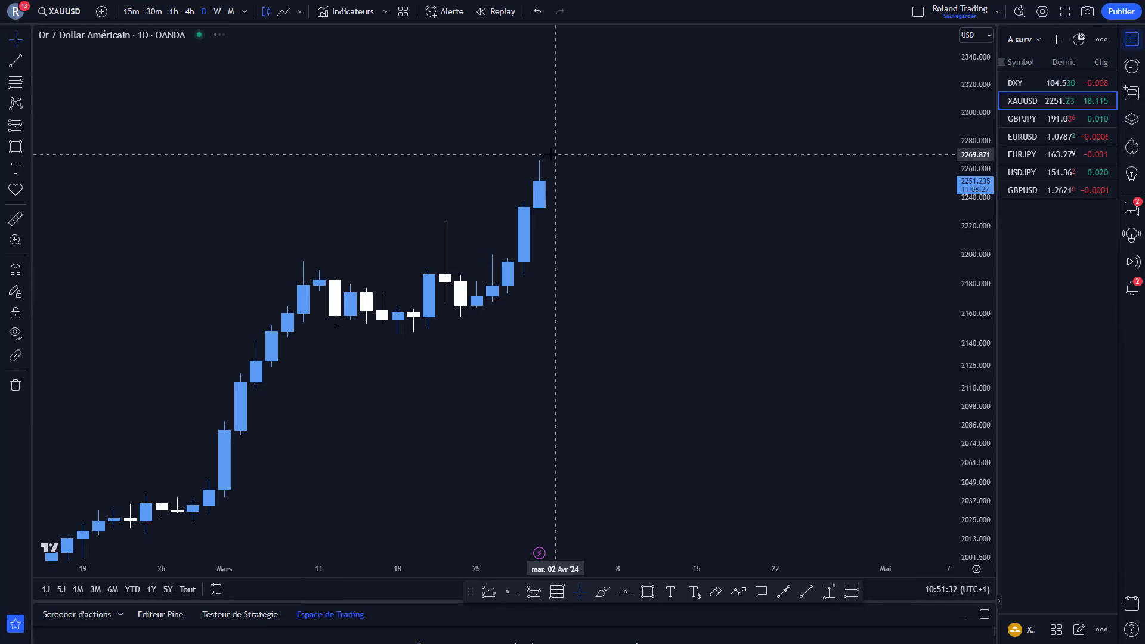
{"action": "left_click_drag", "start_coordinate": [985, 440], "coordinate": [793, 253]}
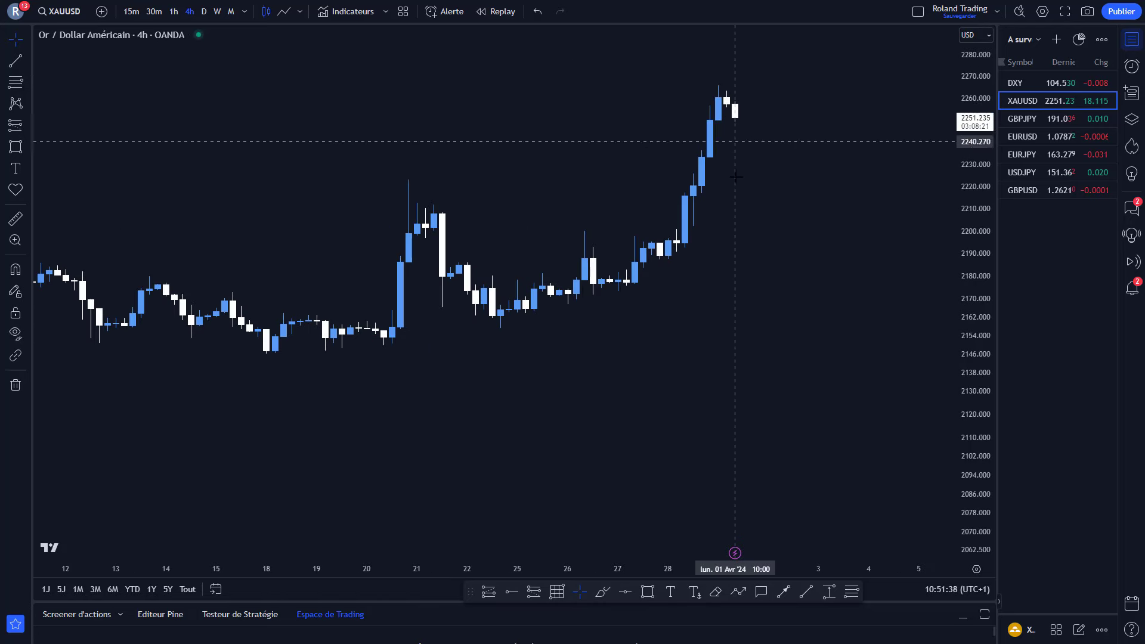
{"action": "left_click", "coordinate": [209, 17]}
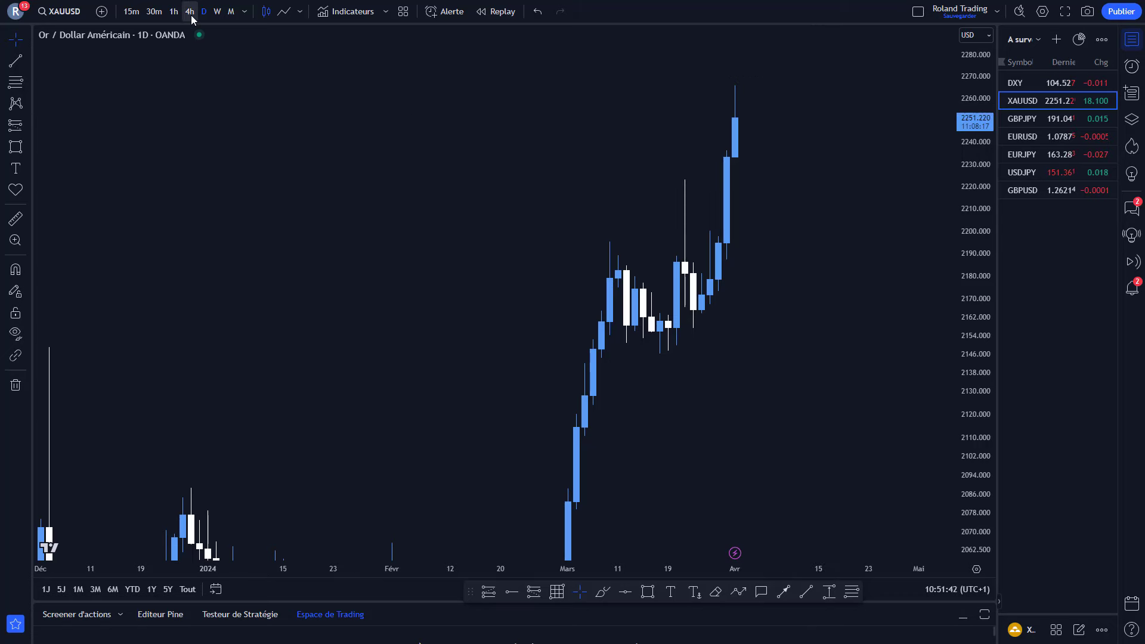
{"action": "left_click", "coordinate": [191, 15]}
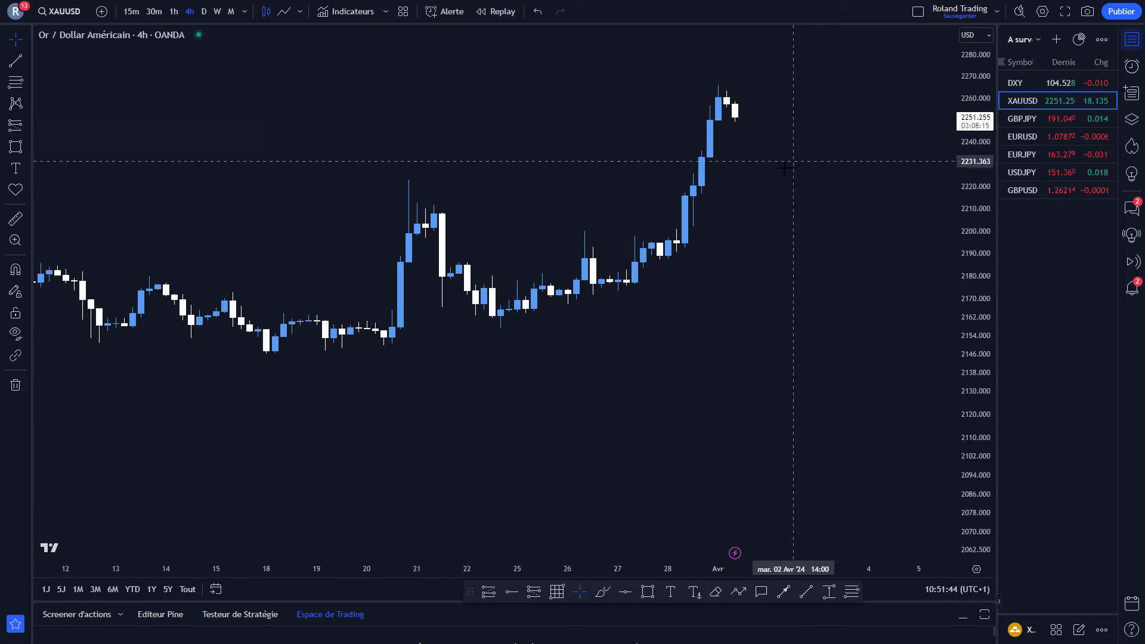
{"action": "left_click", "coordinate": [174, 12]}
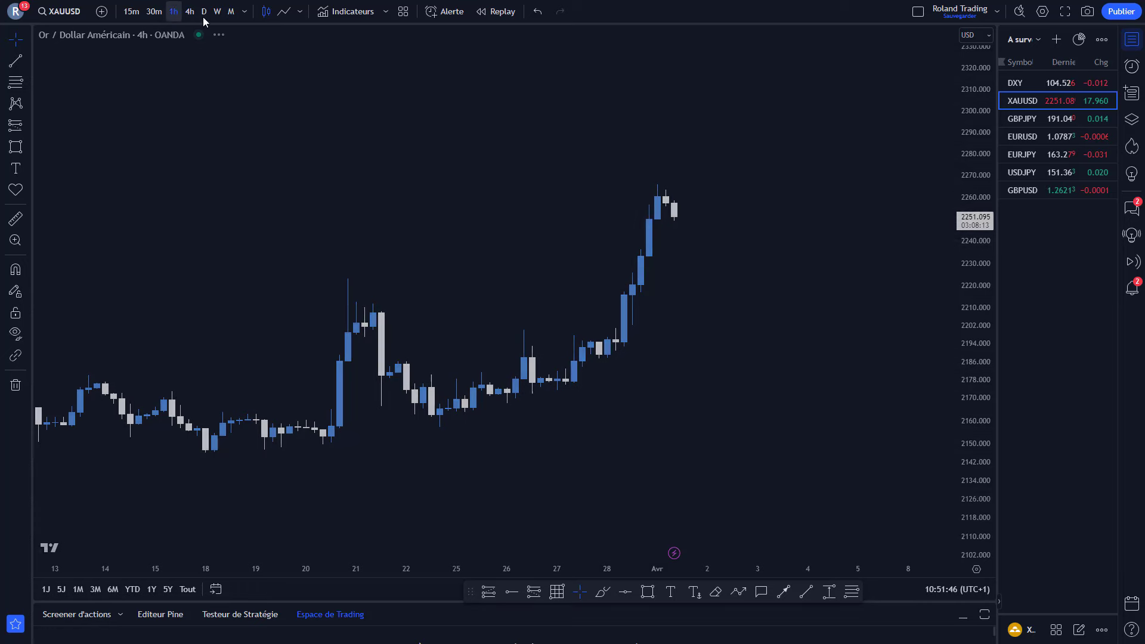
{"action": "left_click", "coordinate": [191, 15]}
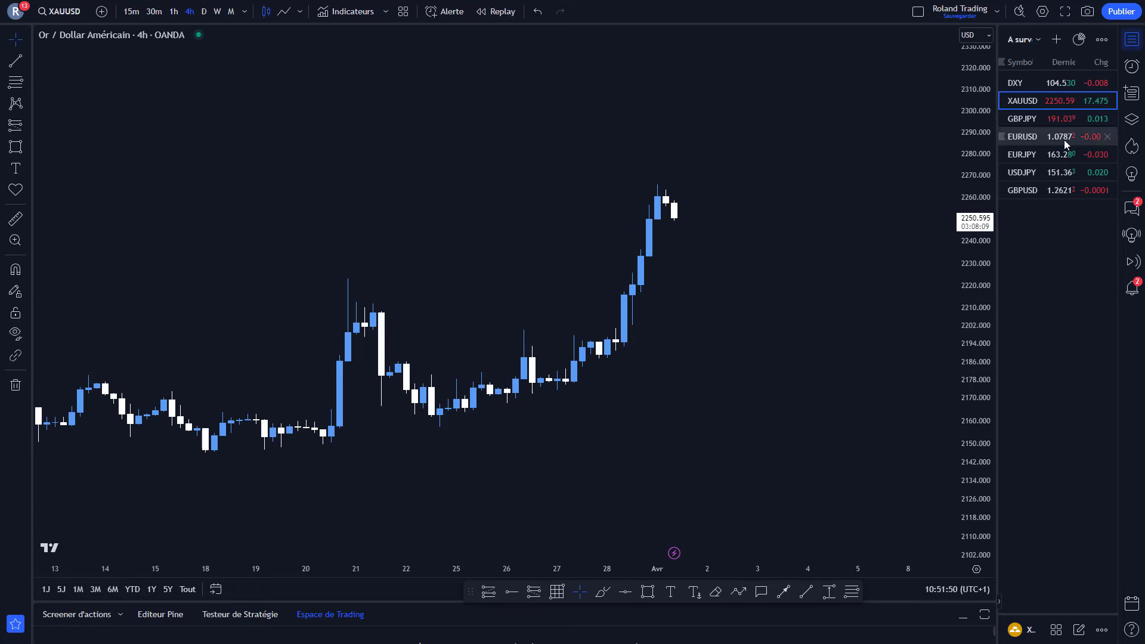
Open GBPJPY from the watchlist on the weekly timeframe and delete its existing zone drawings.
{"action": "left_click", "coordinate": [1025, 120]}
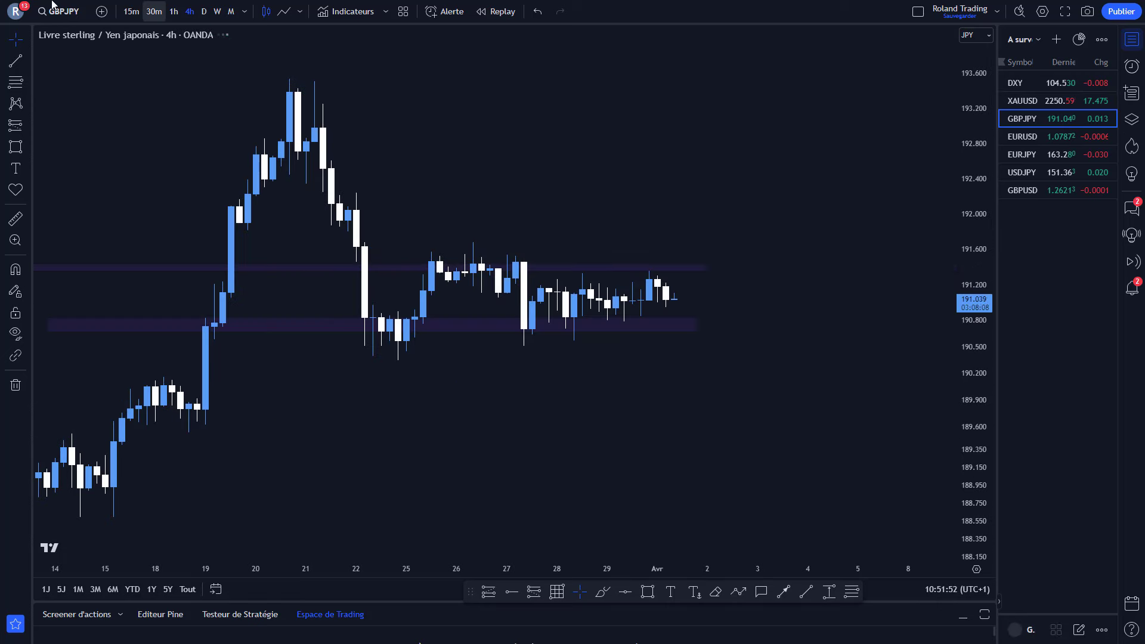
{"action": "left_click", "coordinate": [216, 12]}
{"action": "left_click", "coordinate": [16, 386]}
{"action": "left_click", "coordinate": [66, 385]}
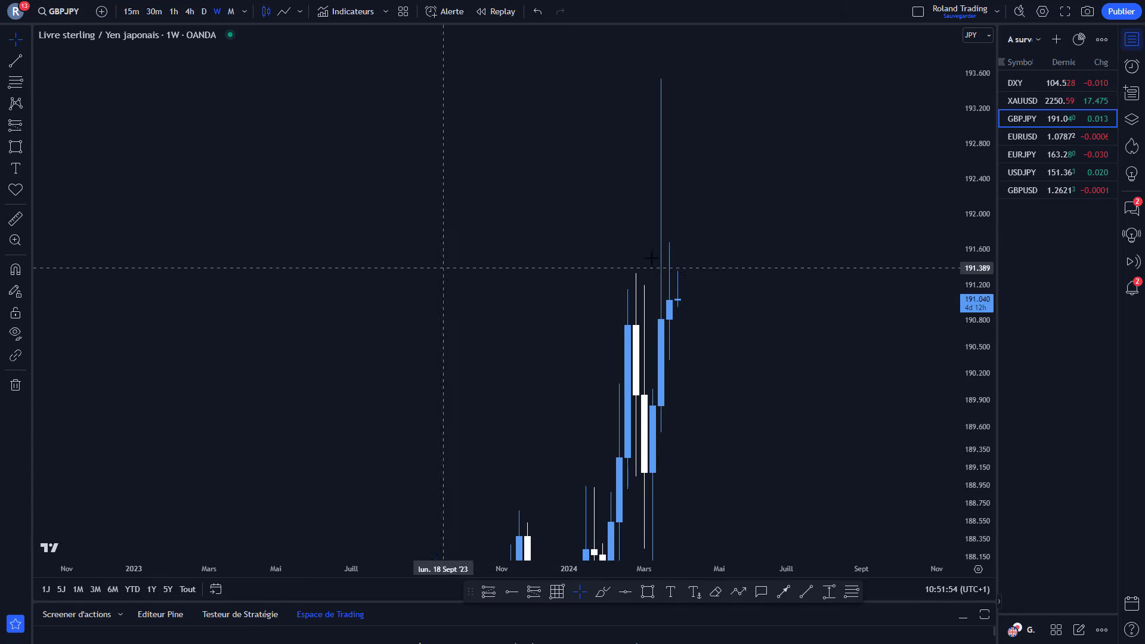
Switch GBPJPY to the daily timeframe and draw a thin rectangle zone from about 190.84 to 190.7, starting at 13 March 2024.
{"action": "scroll", "coordinate": [626, 343], "scroll_direction": "right", "scroll_amount": 5}
{"action": "scroll", "coordinate": [501, 358], "scroll_direction": "left", "scroll_amount": 4}
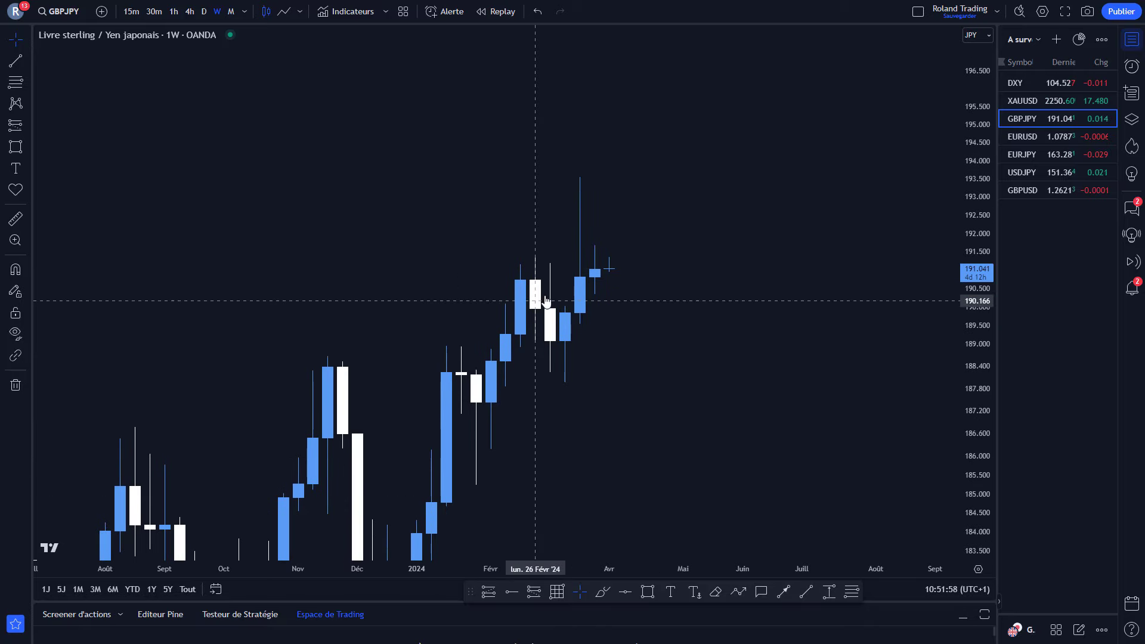
{"action": "left_click", "coordinate": [203, 11]}
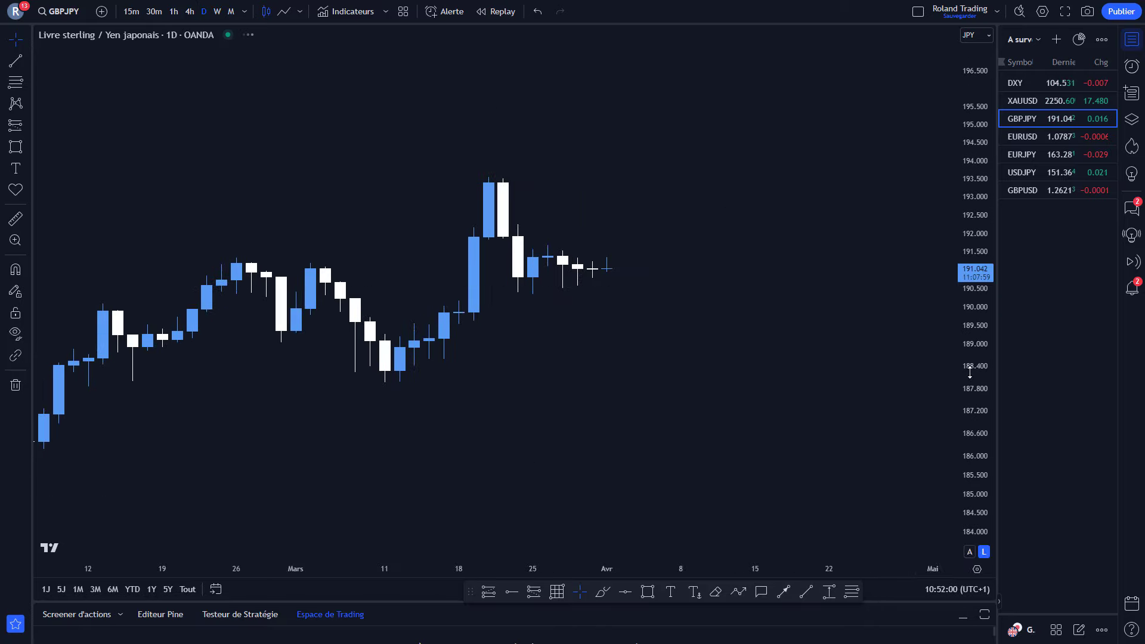
{"action": "left_click_drag", "start_coordinate": [948, 498], "coordinate": [959, 392]}
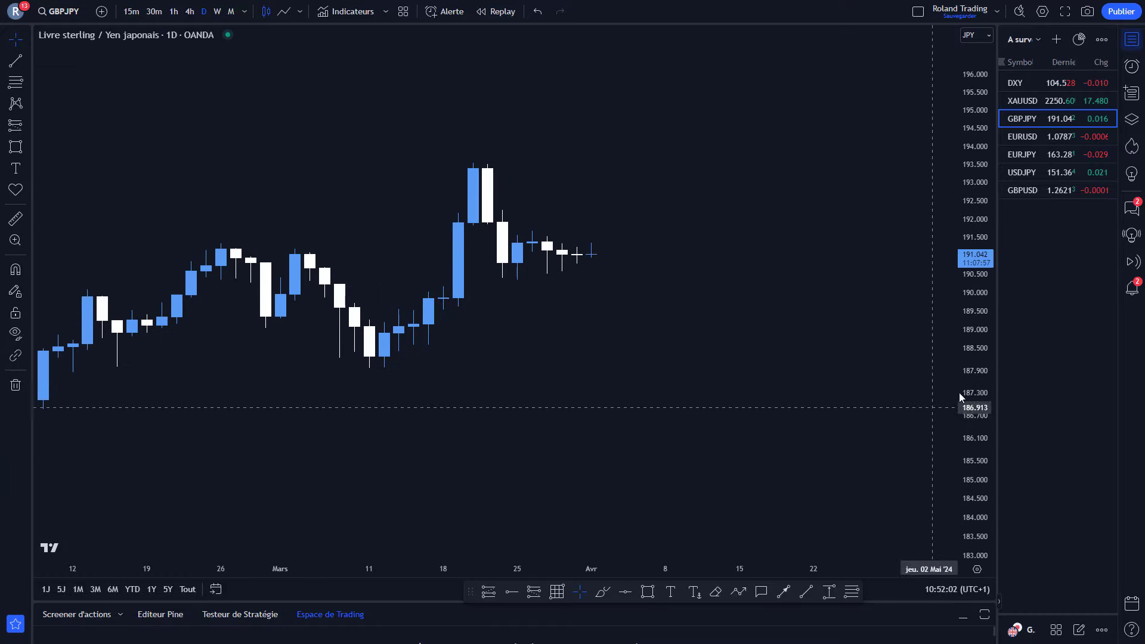
{"action": "key", "text": "alt+r"}
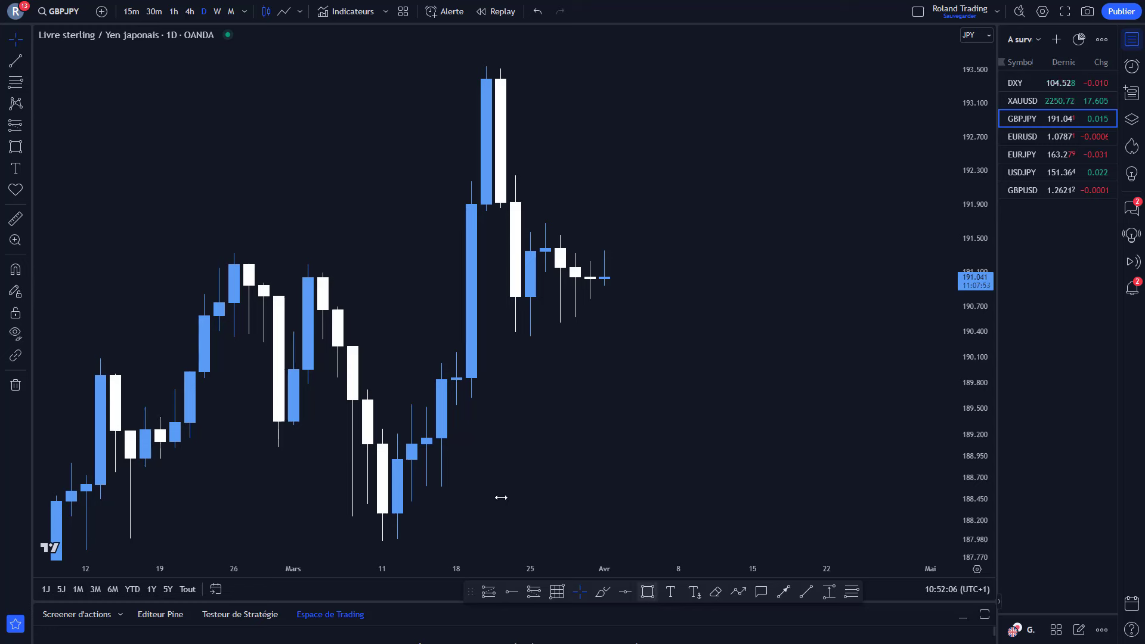
{"action": "key", "text": "alt+shift+r"}
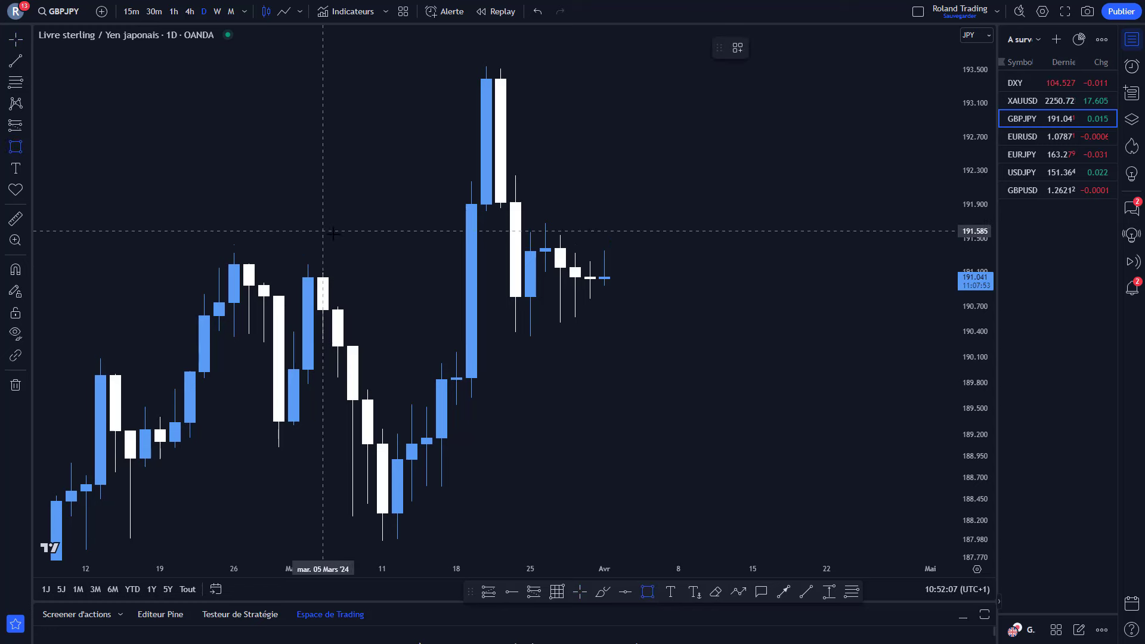
{"action": "left_click", "coordinate": [413, 294]}
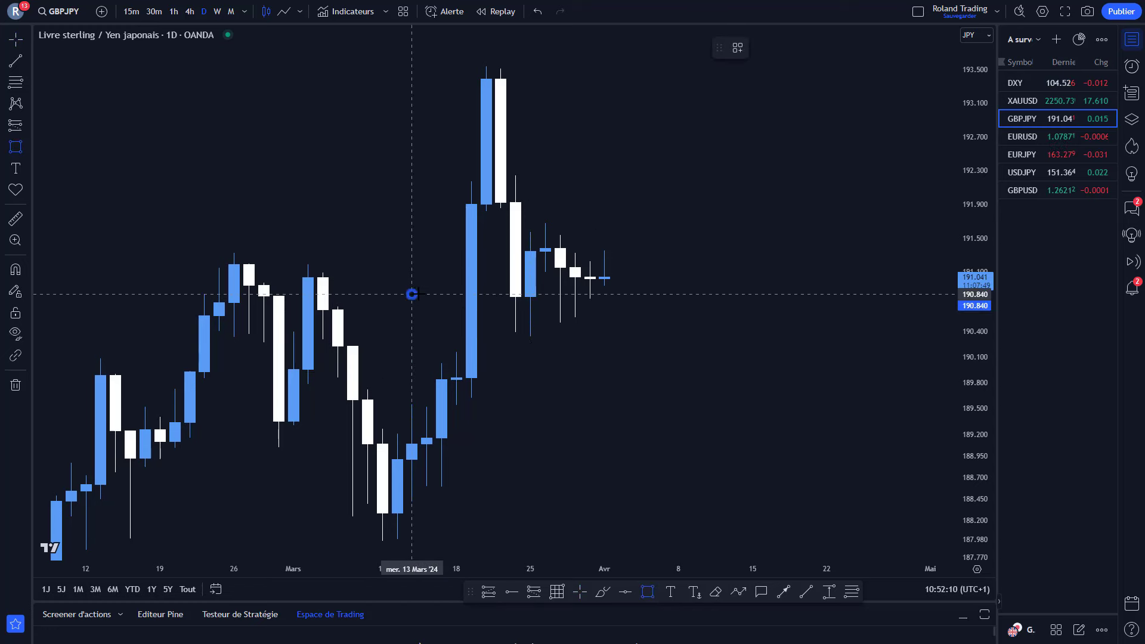
{"action": "left_click", "coordinate": [706, 307]}
{"action": "left_click", "coordinate": [673, 561]}
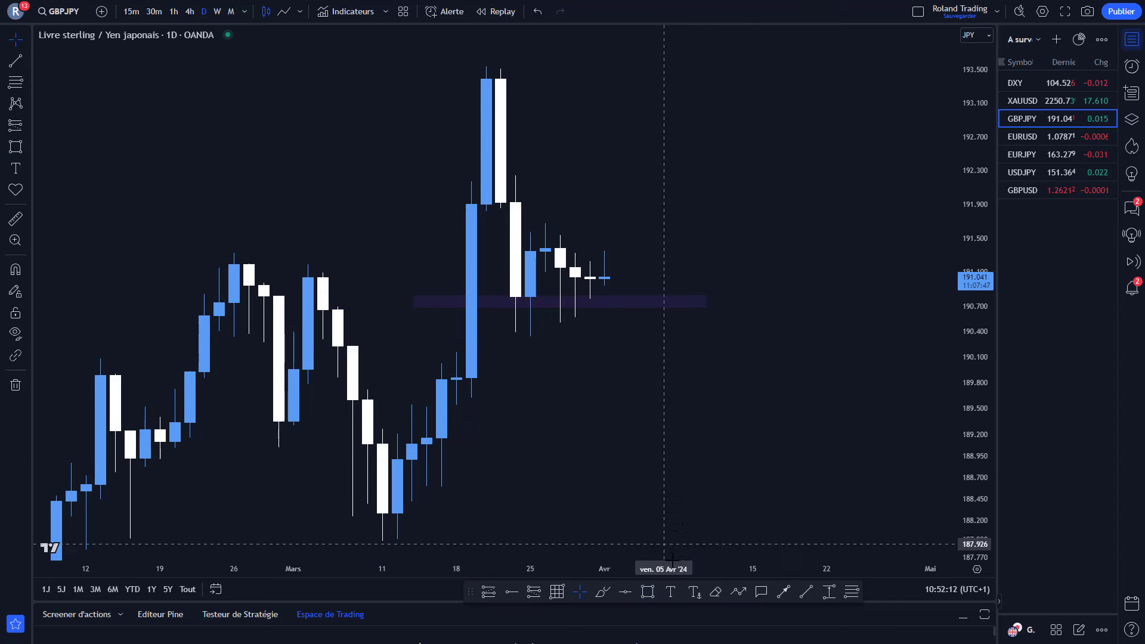
Draw a second thin rectangle zone above the current GBPJPY price, from about 191.4 to 191.3, starting at 14 March 2024.
{"action": "left_click", "coordinate": [648, 592]}
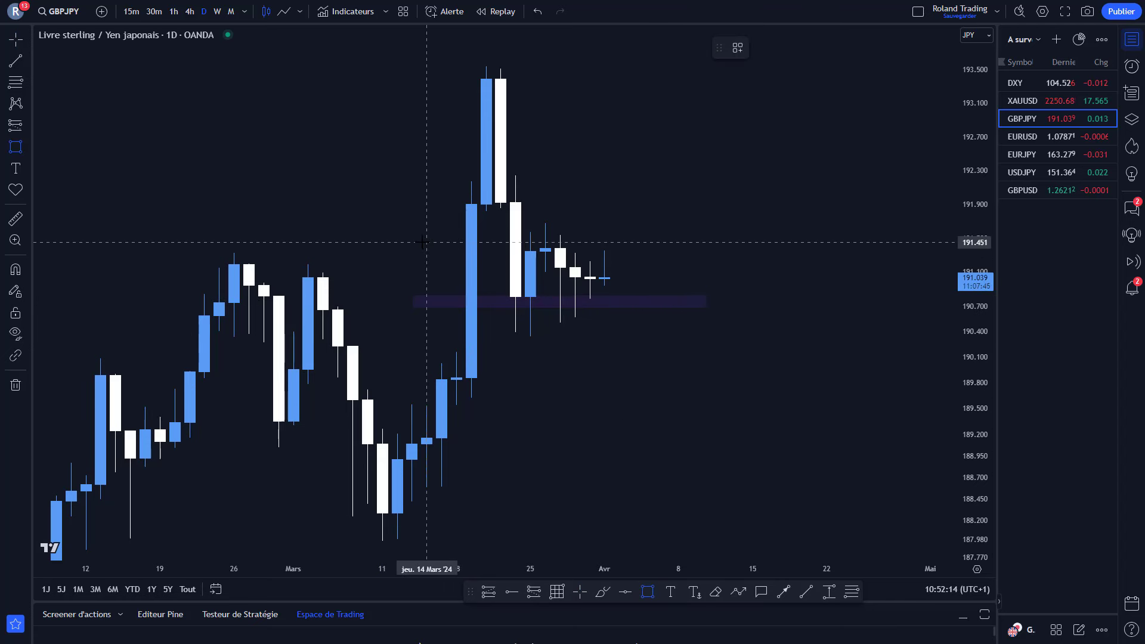
{"action": "left_click", "coordinate": [426, 246]}
{"action": "left_click", "coordinate": [706, 256]}
{"action": "left_click", "coordinate": [573, 366]}
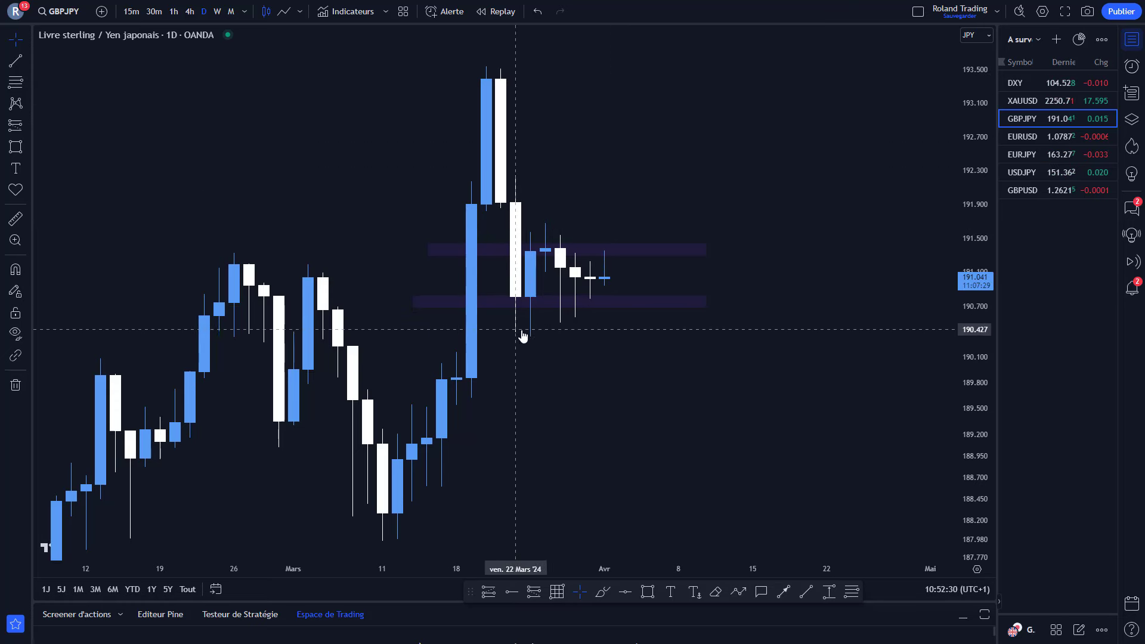
Draw a rectangle zone from about 190.16 to 189.53 below the GBPJPY price, and delete it.
{"action": "left_click", "coordinate": [649, 593]}
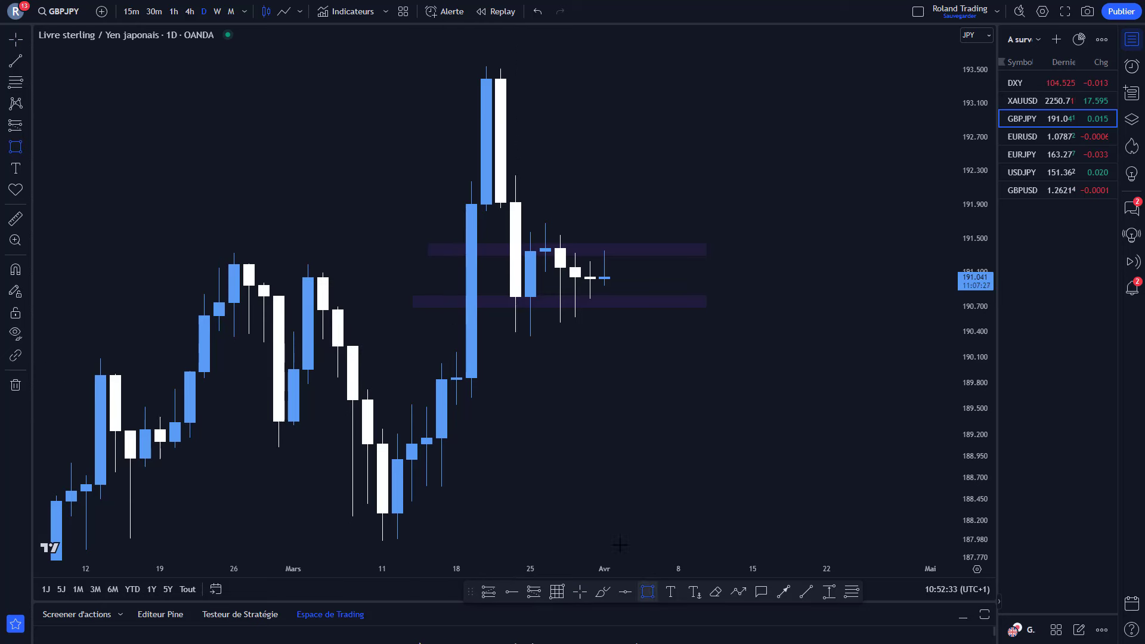
{"action": "left_click", "coordinate": [442, 352]}
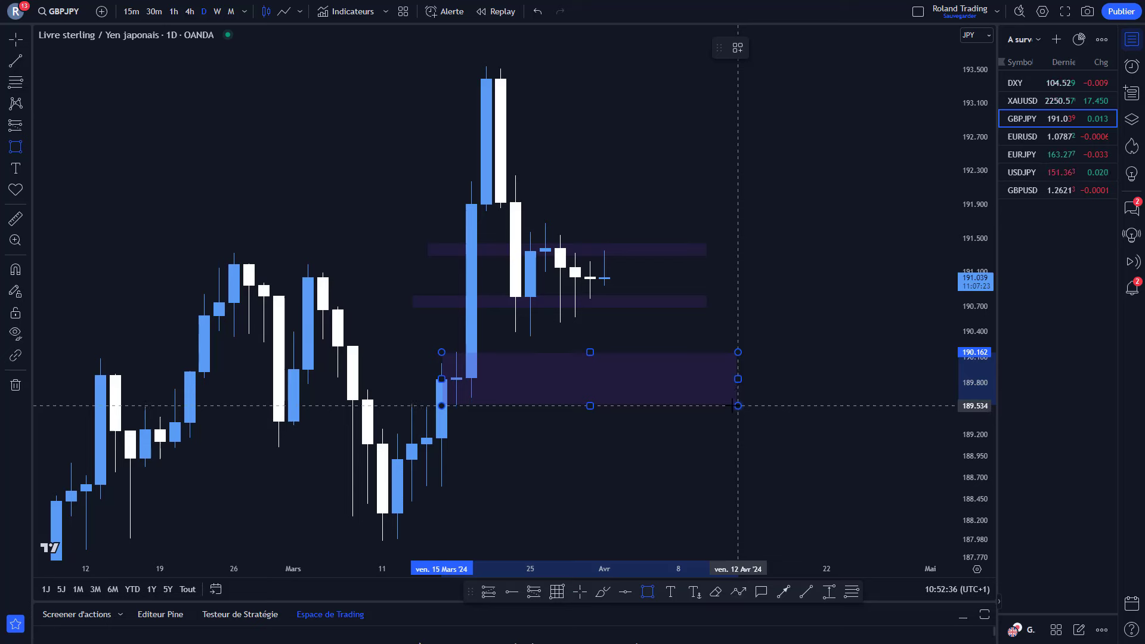
{"action": "left_click", "coordinate": [733, 406]}
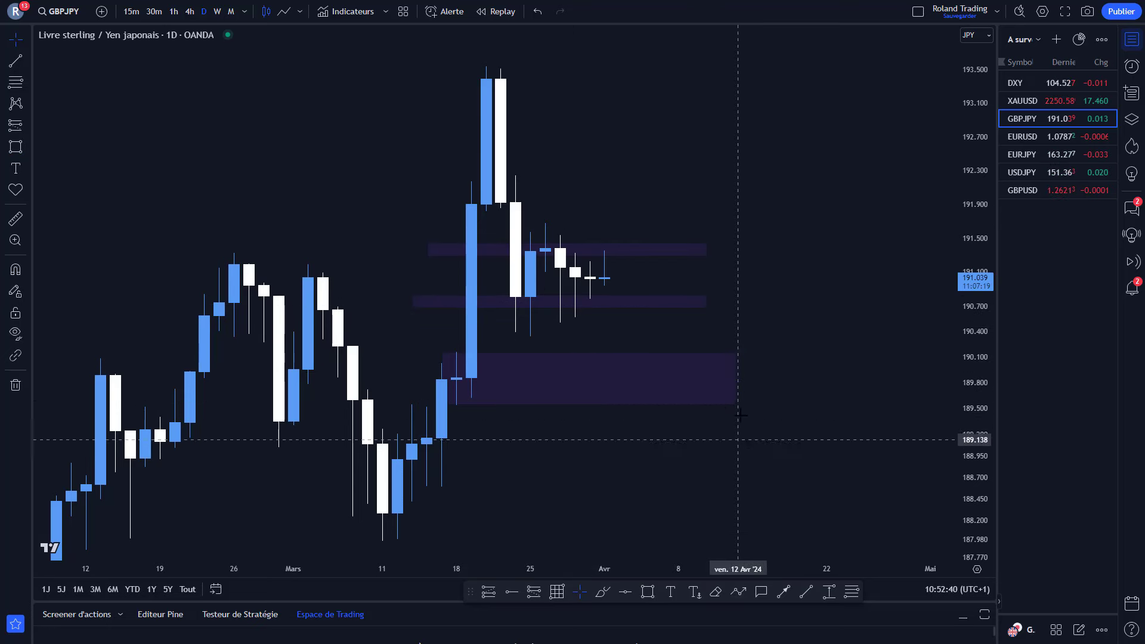
{"action": "left_click", "coordinate": [731, 400]}
{"action": "left_click", "coordinate": [915, 50]}
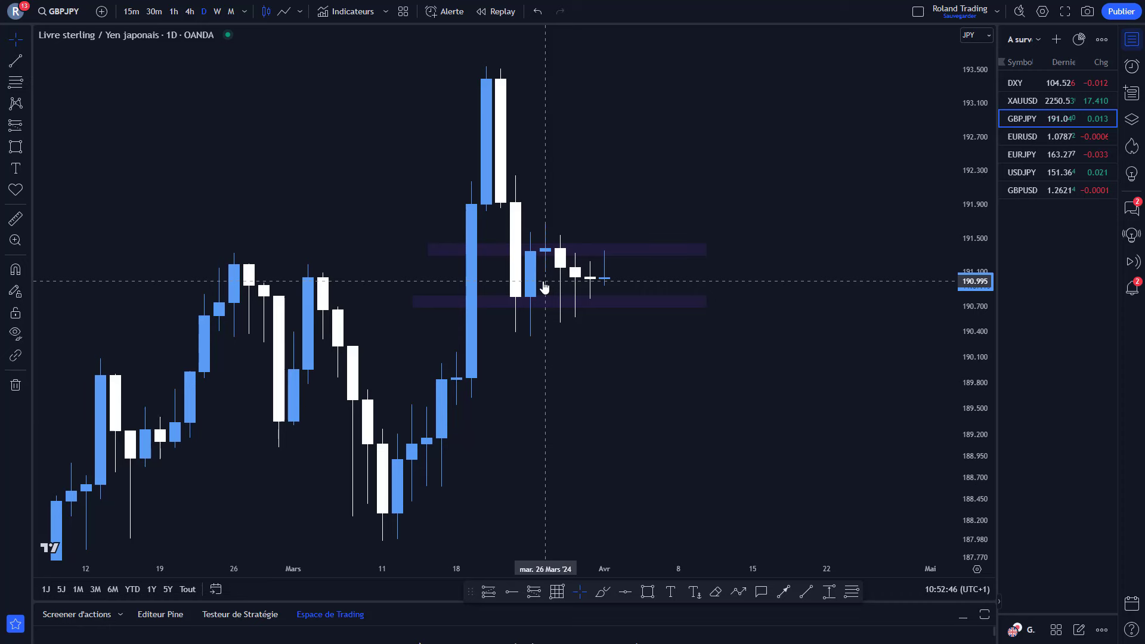
Open EURUSD on the weekly timeframe and flag GBPJPY red in the watchlist.
{"action": "left_click", "coordinate": [1063, 135]}
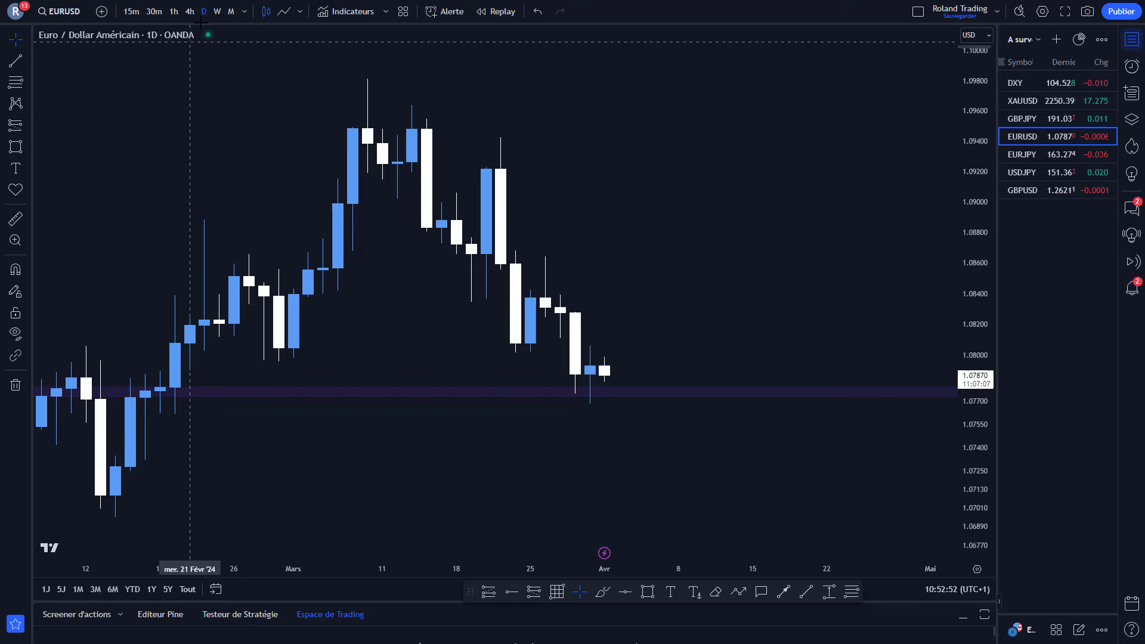
{"action": "left_click", "coordinate": [217, 11]}
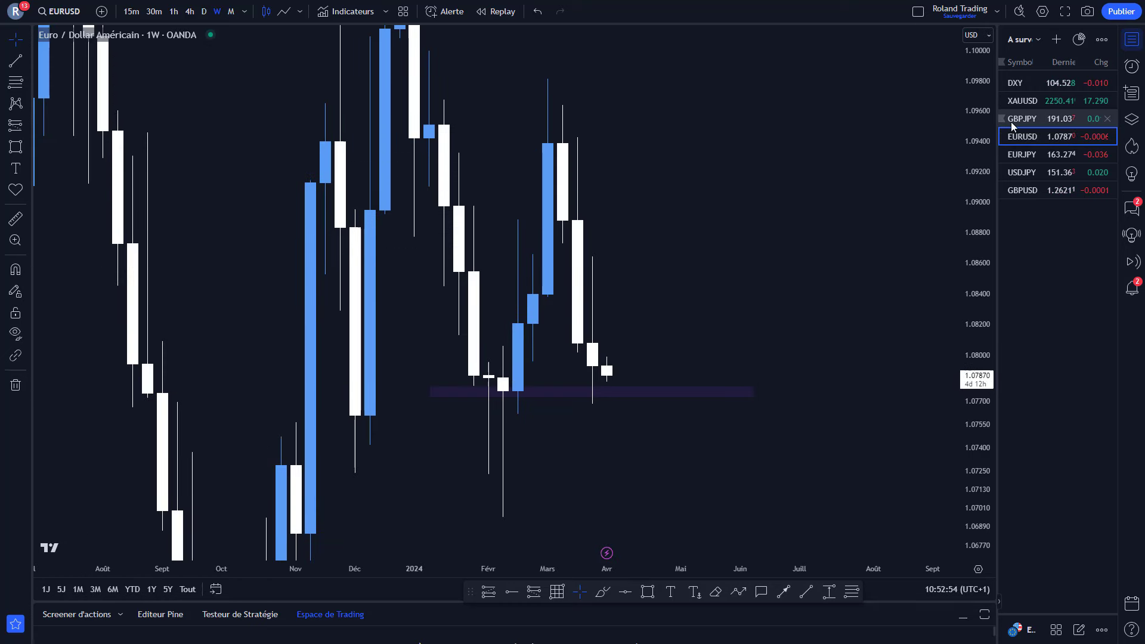
{"action": "left_click", "coordinate": [1003, 121]}
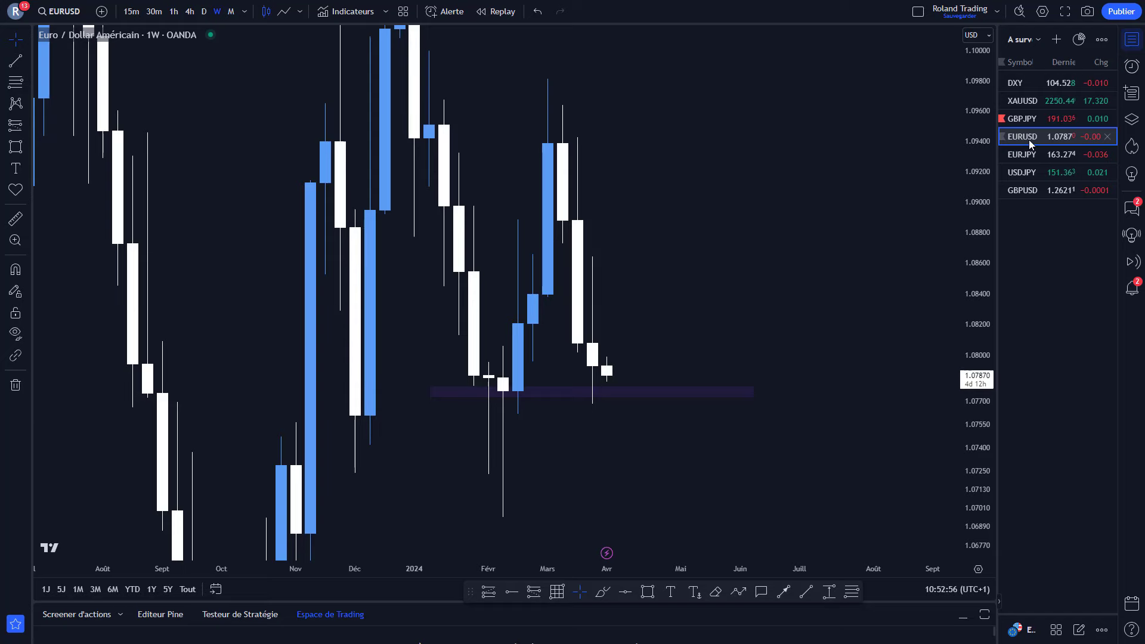
Compare EURUSD's weekly and daily charts around the existing support zone below the latest candles.
{"action": "scroll", "coordinate": [554, 382], "scroll_direction": "up", "scroll_amount": 2}
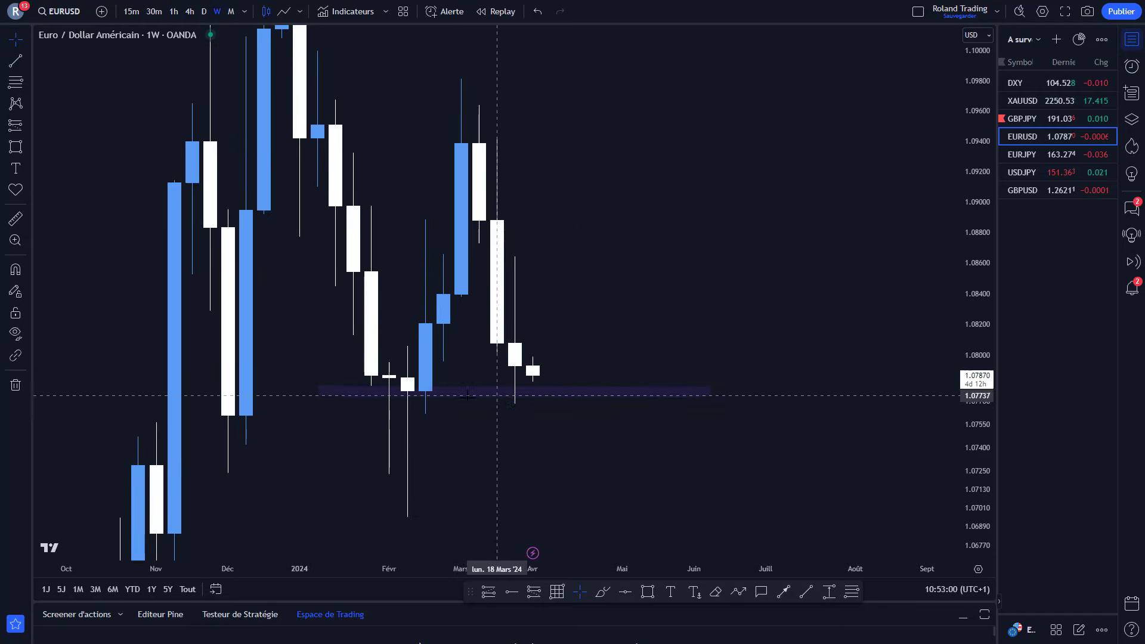
{"action": "left_click", "coordinate": [205, 12]}
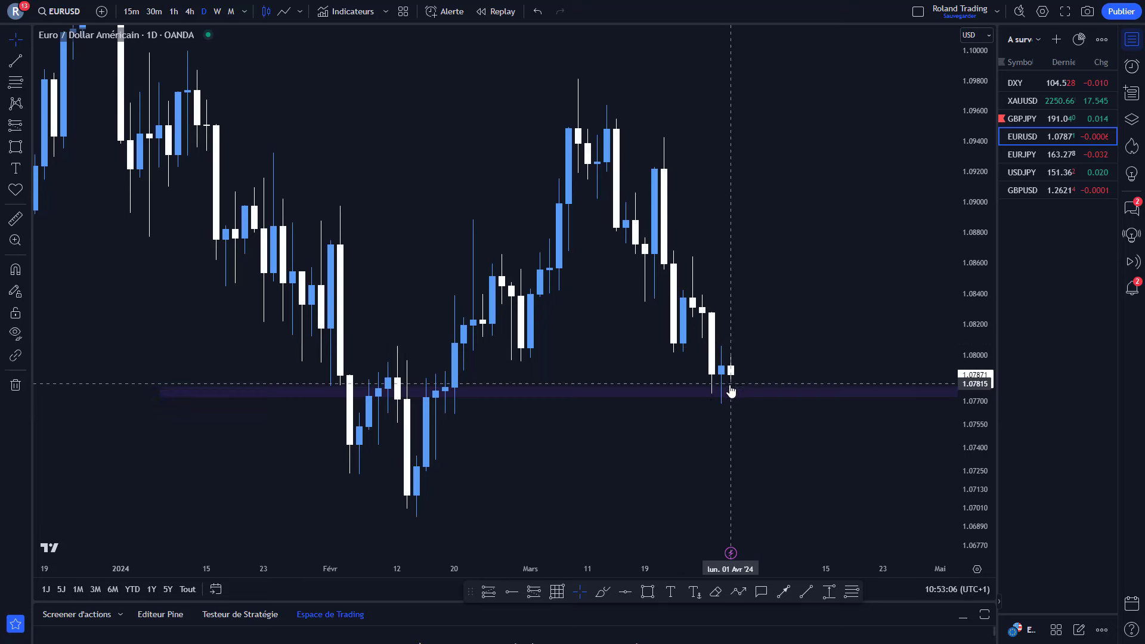
{"action": "left_click_drag", "start_coordinate": [732, 406], "coordinate": [625, 346]}
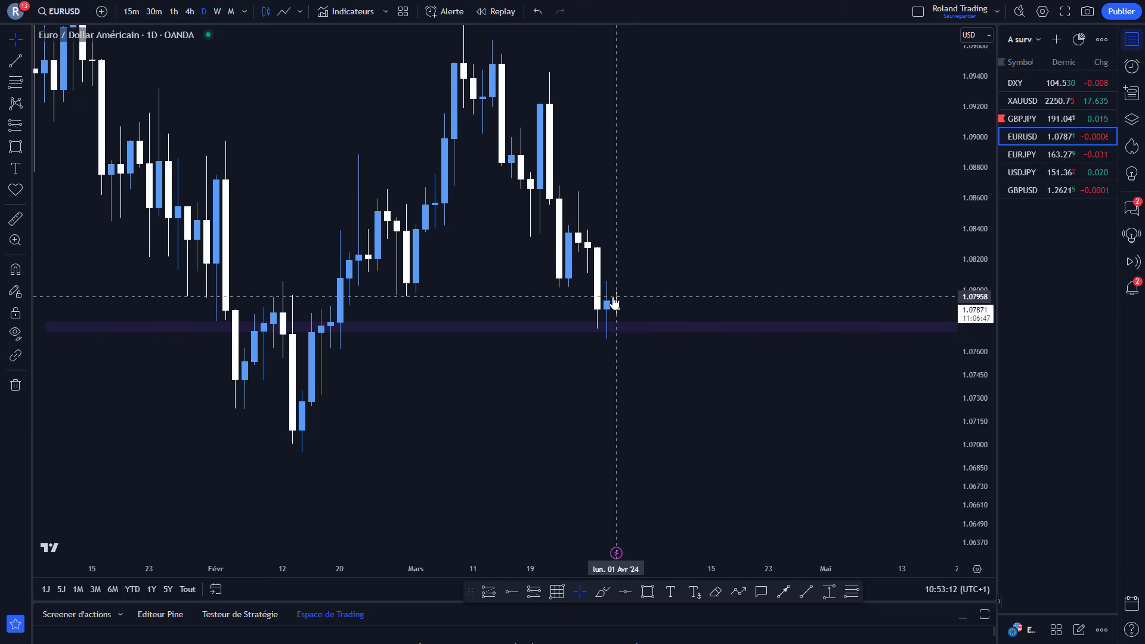
{"action": "left_click", "coordinate": [216, 12]}
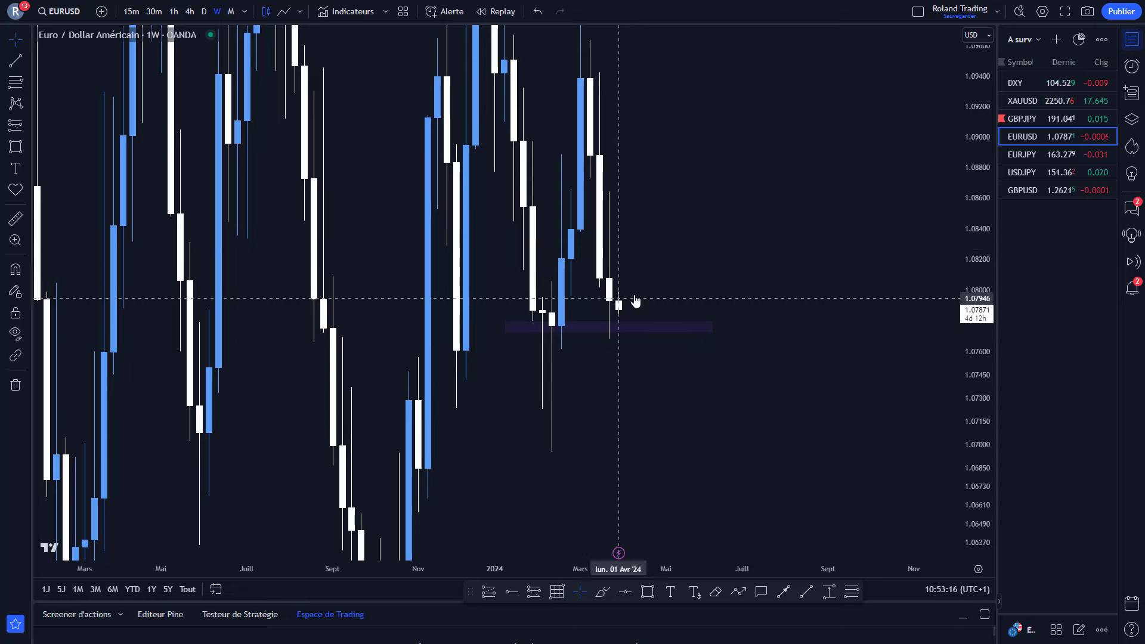
{"action": "scroll", "coordinate": [412, 338], "scroll_direction": "up", "scroll_amount": 2}
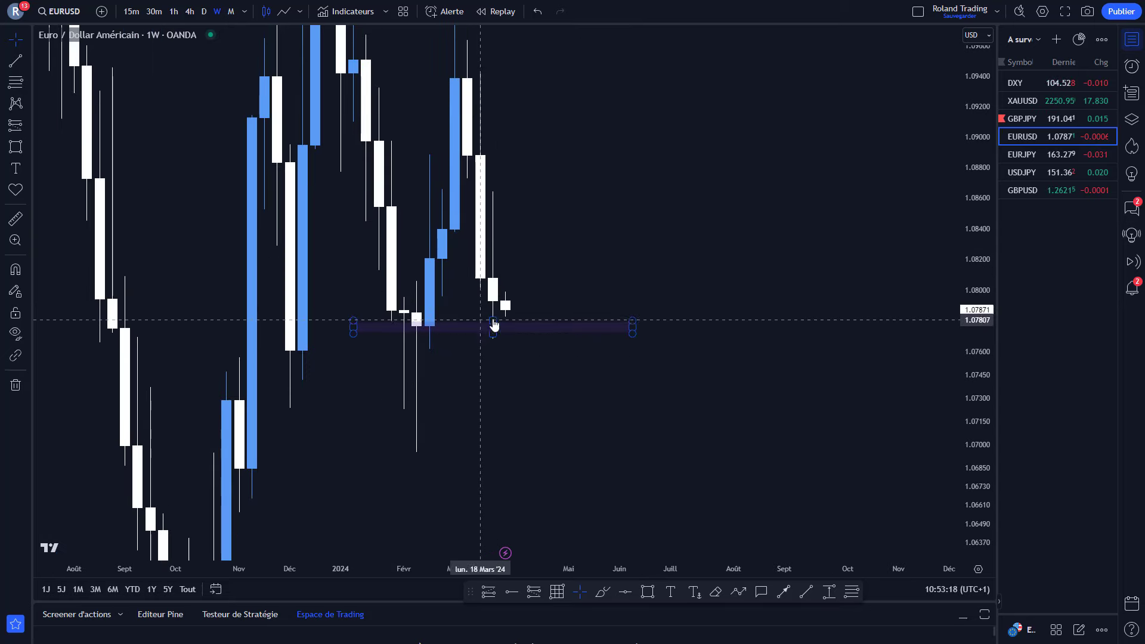
On the EURUSD daily chart, draw one rectangle zone from about 1.0711 to 1.0697 and a thinner one near 1.0740.
{"action": "left_click", "coordinate": [204, 12]}
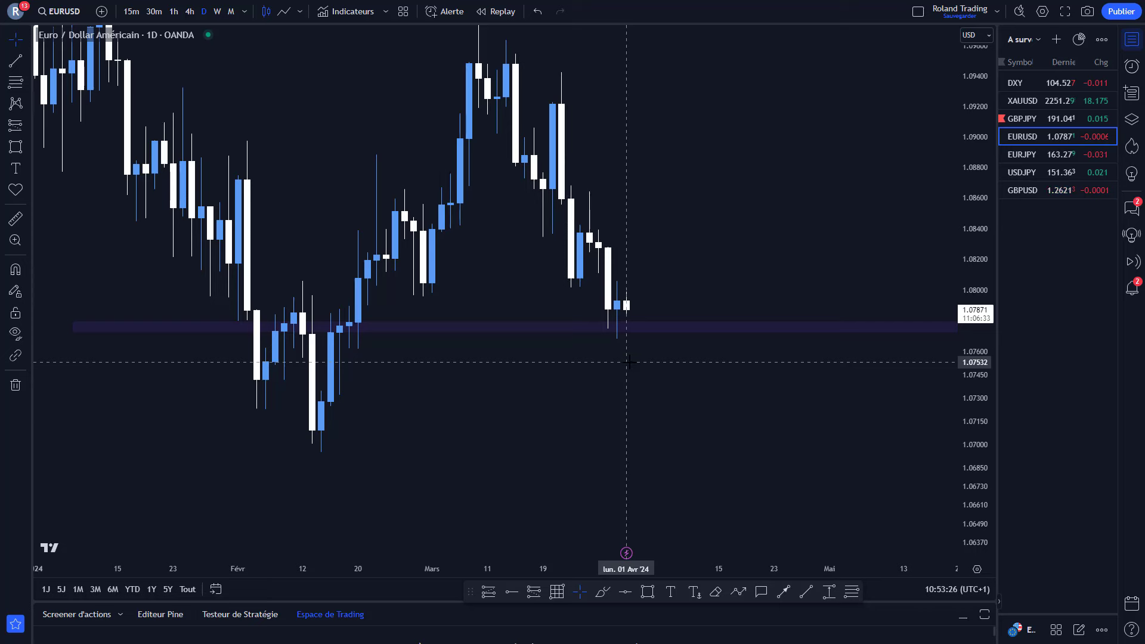
{"action": "left_click", "coordinate": [651, 597]}
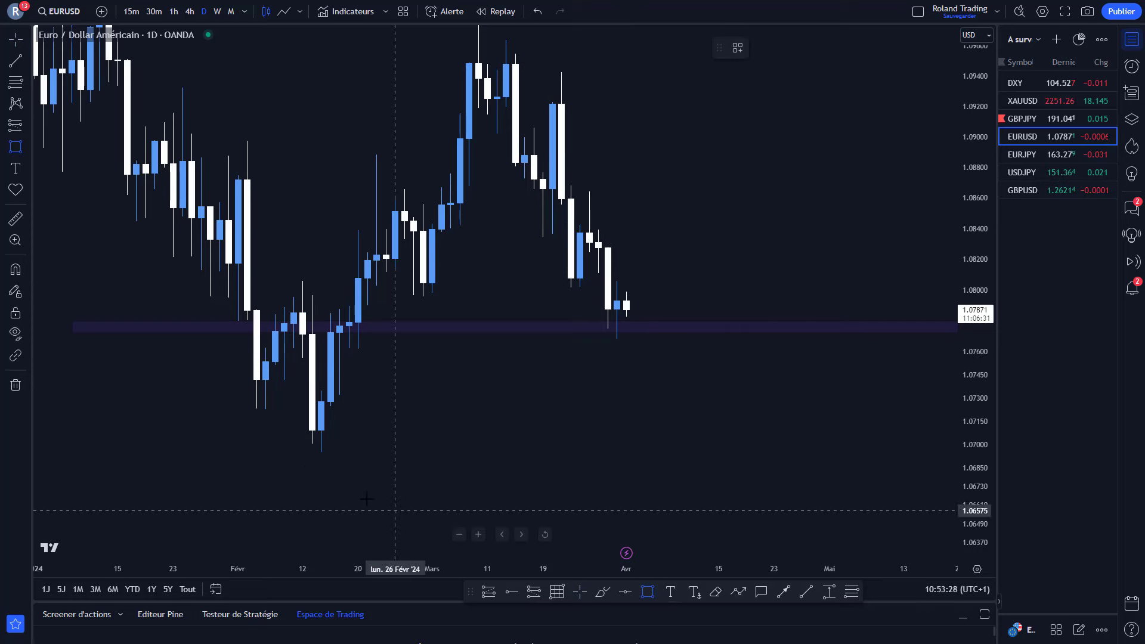
{"action": "mouse_move", "coordinate": [250, 427]}
{"action": "left_mouse_down"}
{"action": "mouse_move", "coordinate": [560, 429]}
{"action": "mouse_move", "coordinate": [782, 448]}
{"action": "left_mouse_up"}
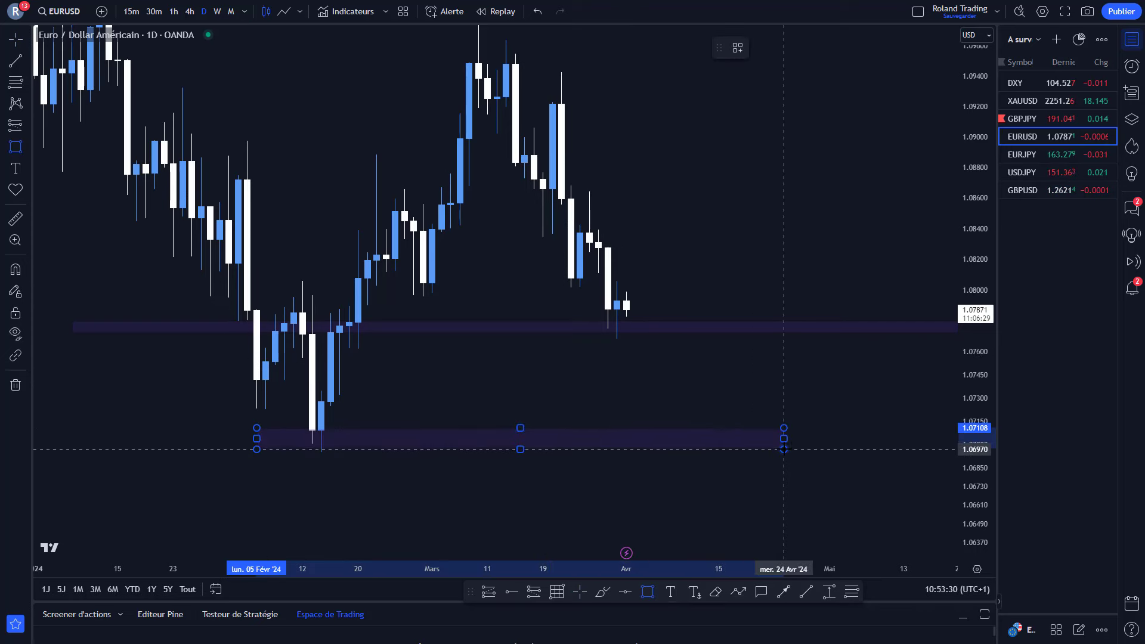
{"action": "left_click", "coordinate": [648, 592]}
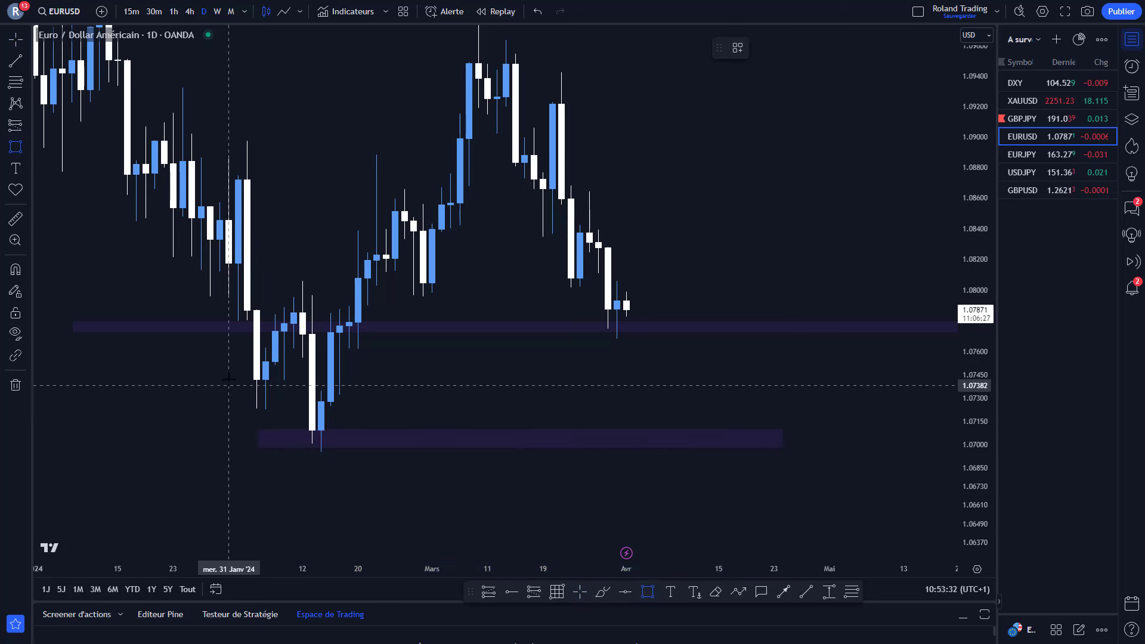
{"action": "left_click_drag", "start_coordinate": [228, 377], "coordinate": [793, 387]}
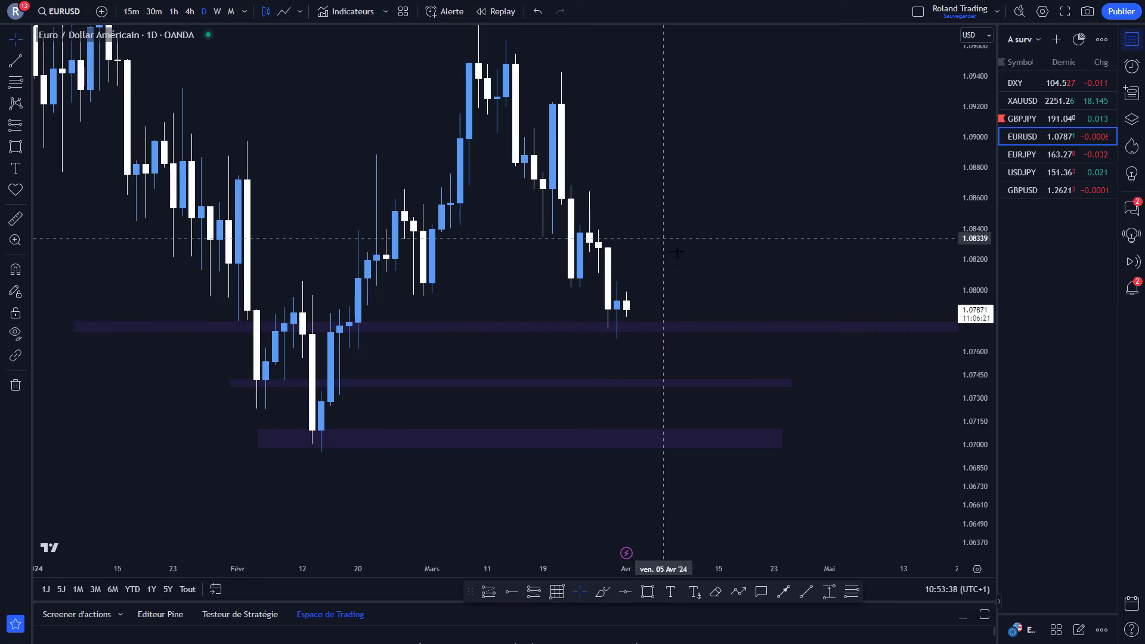
Flag EURUSD red in the watchlist, and check its 4-hour chart before returning to the daily timeframe.
{"action": "scroll", "coordinate": [656, 287], "scroll_direction": "up", "scroll_amount": 3}
{"action": "left_click_drag", "start_coordinate": [672, 311], "coordinate": [699, 311]}
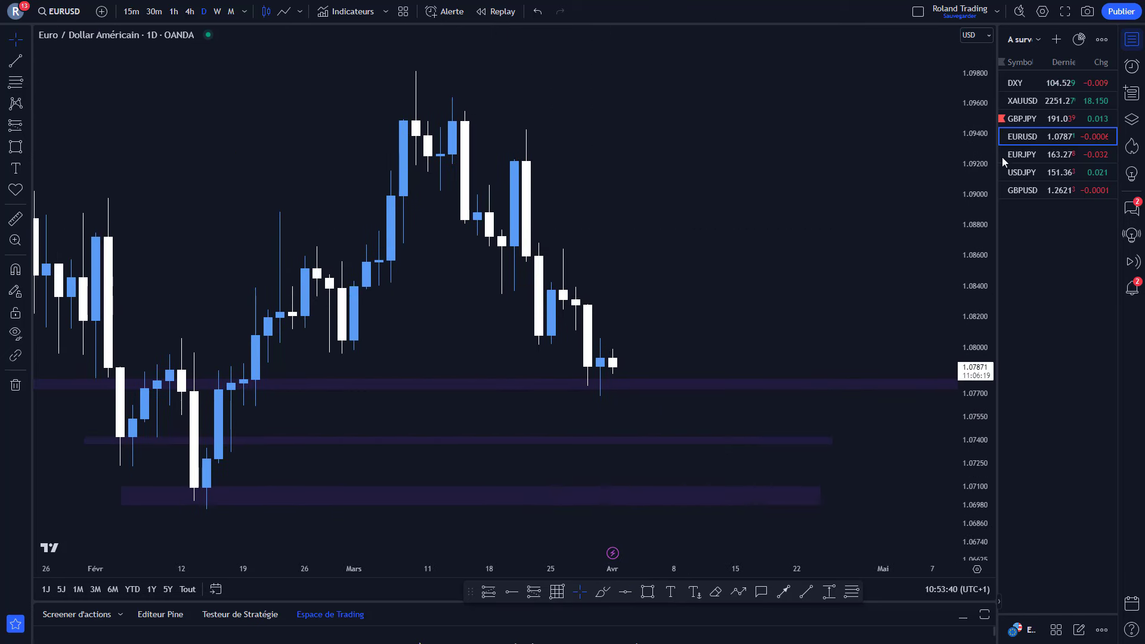
{"action": "left_click", "coordinate": [1001, 138]}
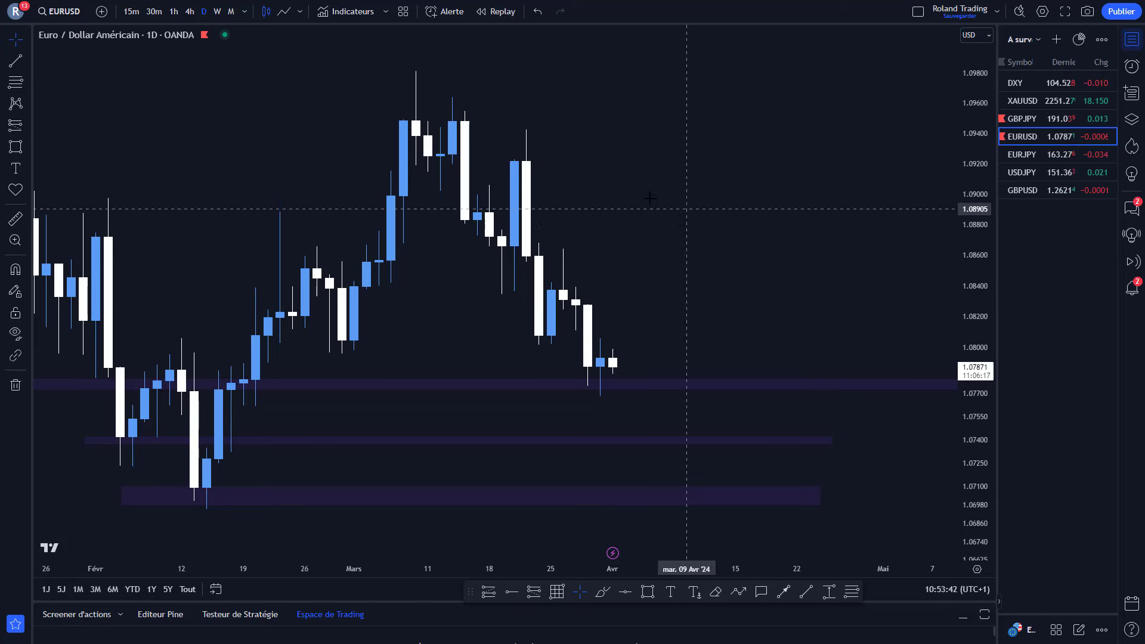
{"action": "left_click", "coordinate": [190, 12]}
{"action": "left_click", "coordinate": [204, 13]}
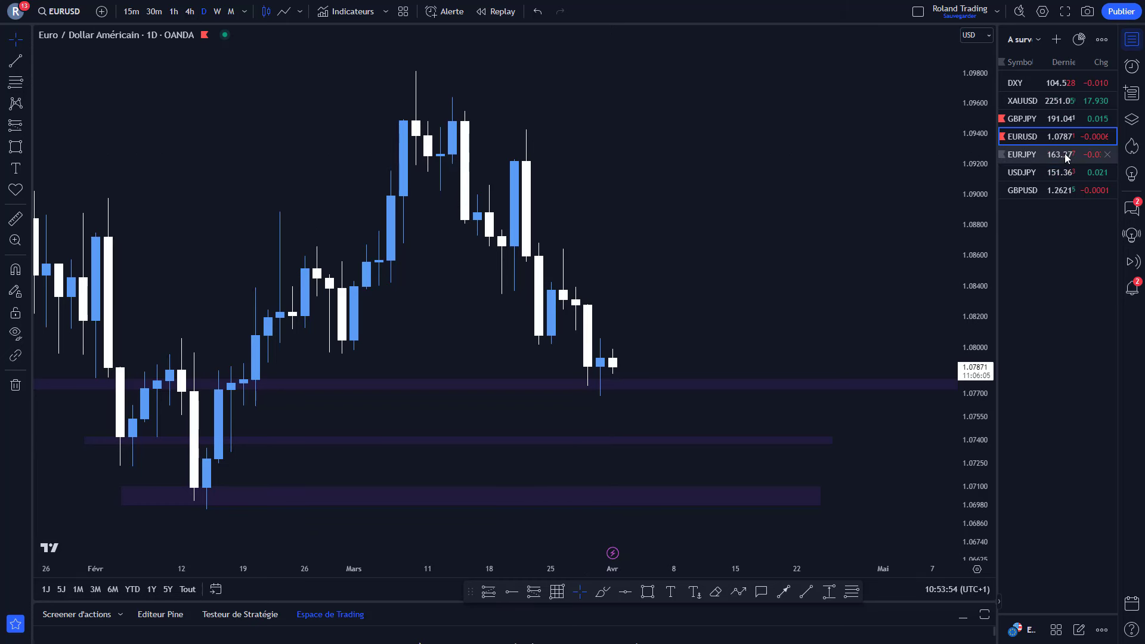
Open EURJPY on the weekly timeframe and draw a rectangle zone from about 162.97 to 162.68, 29 January to 10 June 2024.
{"action": "left_click", "coordinate": [1068, 157]}
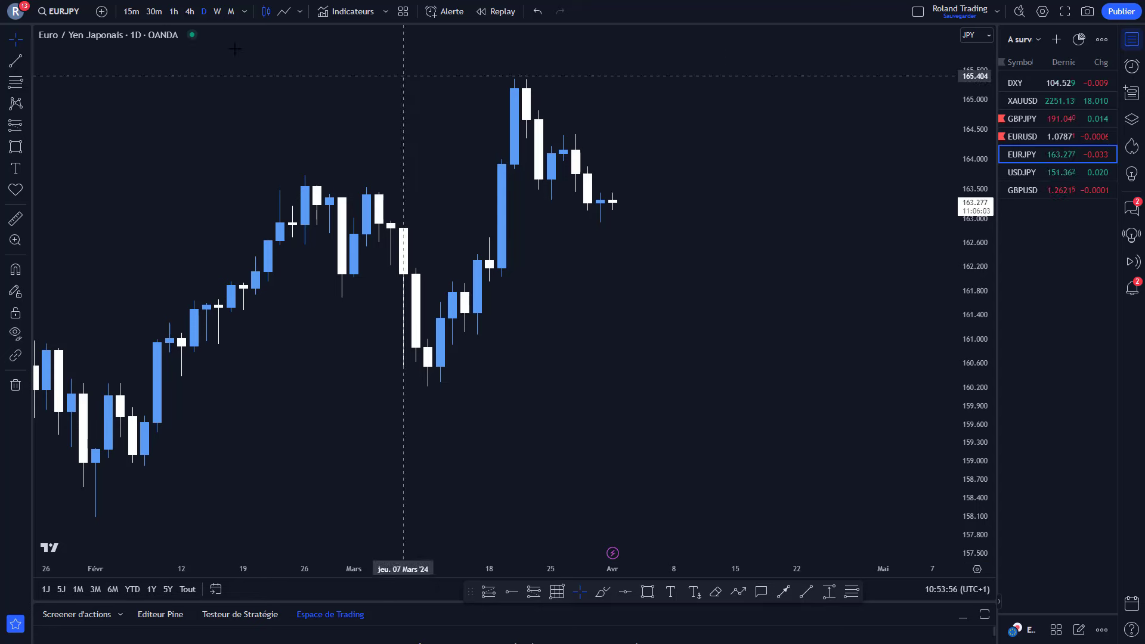
{"action": "left_click", "coordinate": [218, 11]}
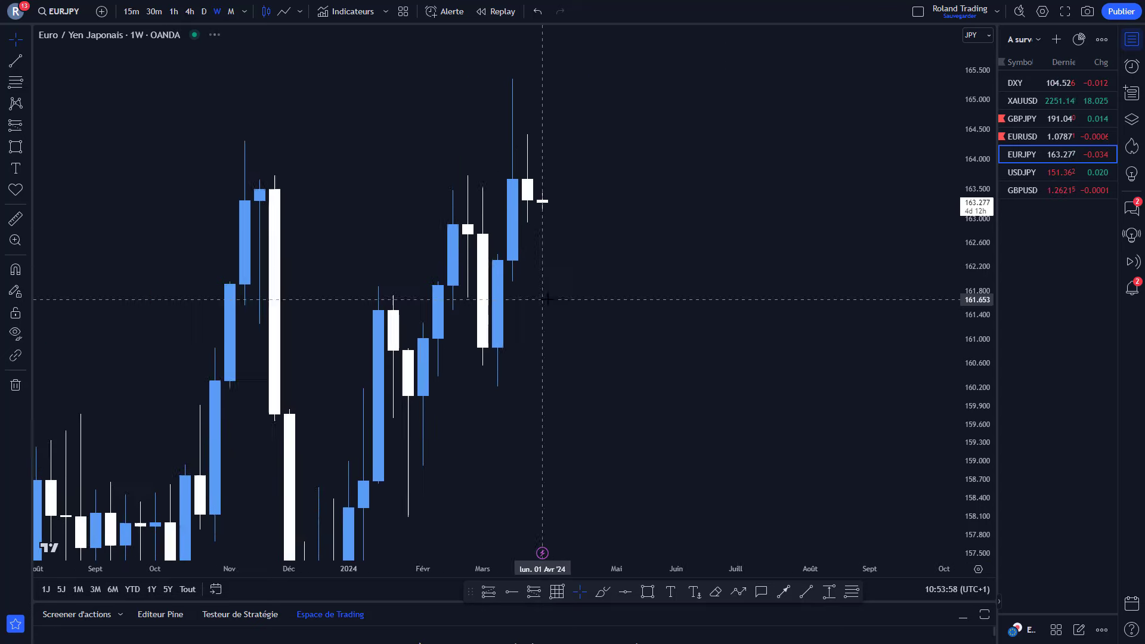
{"action": "scroll", "coordinate": [546, 298], "scroll_direction": "up", "scroll_amount": 3}
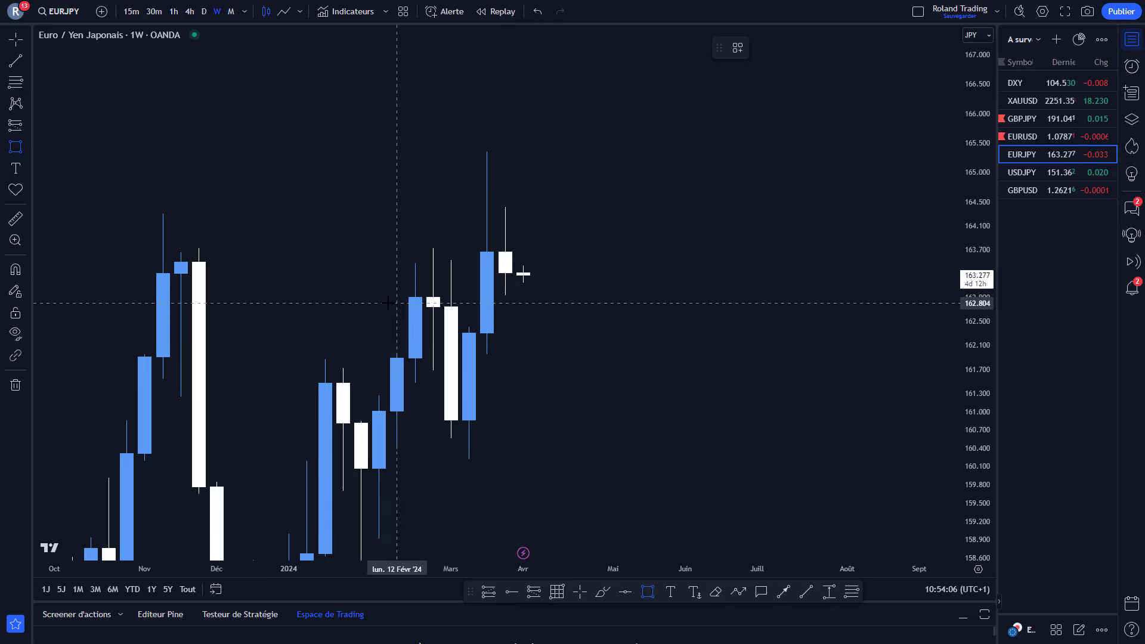
{"action": "mouse_move", "coordinate": [361, 293]}
{"action": "left_mouse_down"}
{"action": "mouse_move", "coordinate": [668, 294]}
{"action": "mouse_move", "coordinate": [704, 321]}
{"action": "left_mouse_up"}
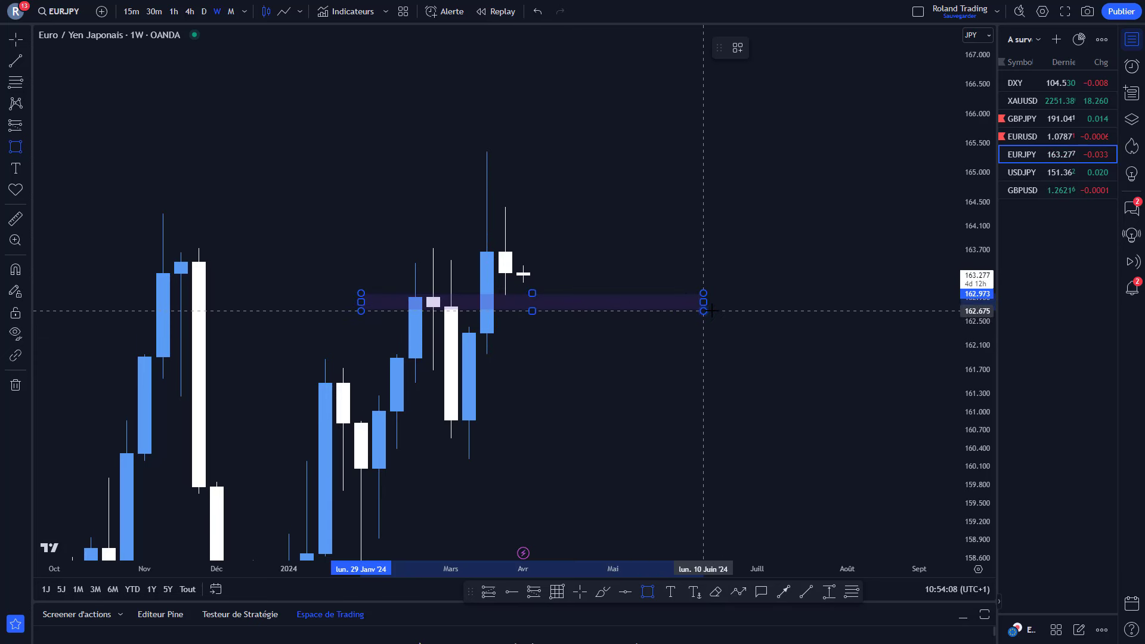
Check EURJPY's daily and 4-hour charts around the drawn zone, return to the daily timeframe and flag EURJPY red in the watchlist.
{"action": "left_click_drag", "start_coordinate": [542, 308], "coordinate": [514, 304]}
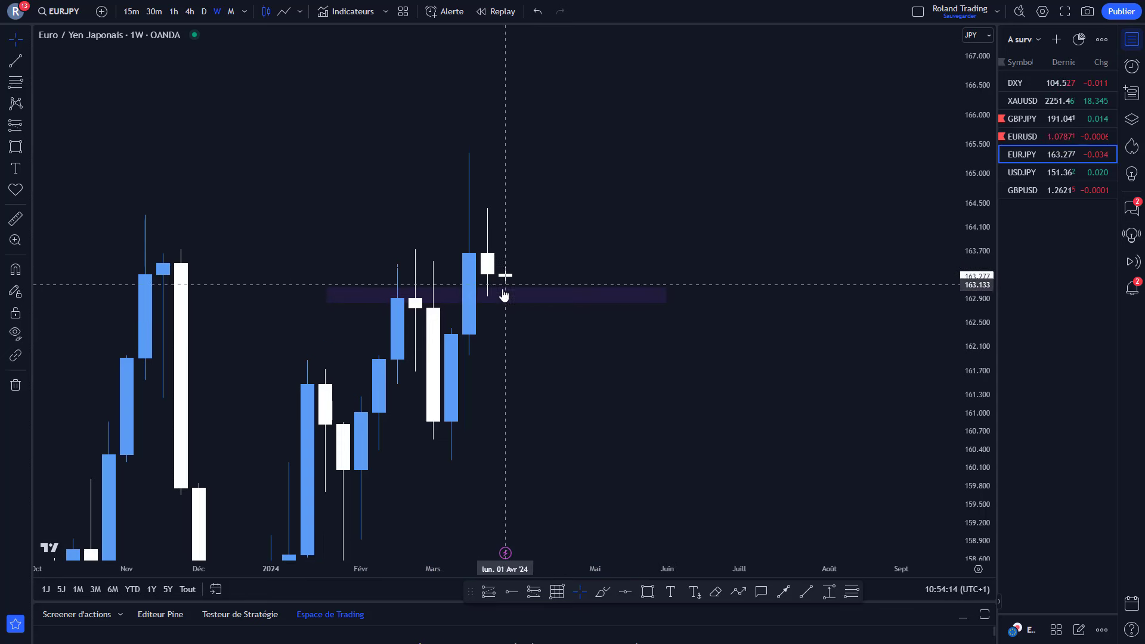
{"action": "left_click", "coordinate": [204, 12]}
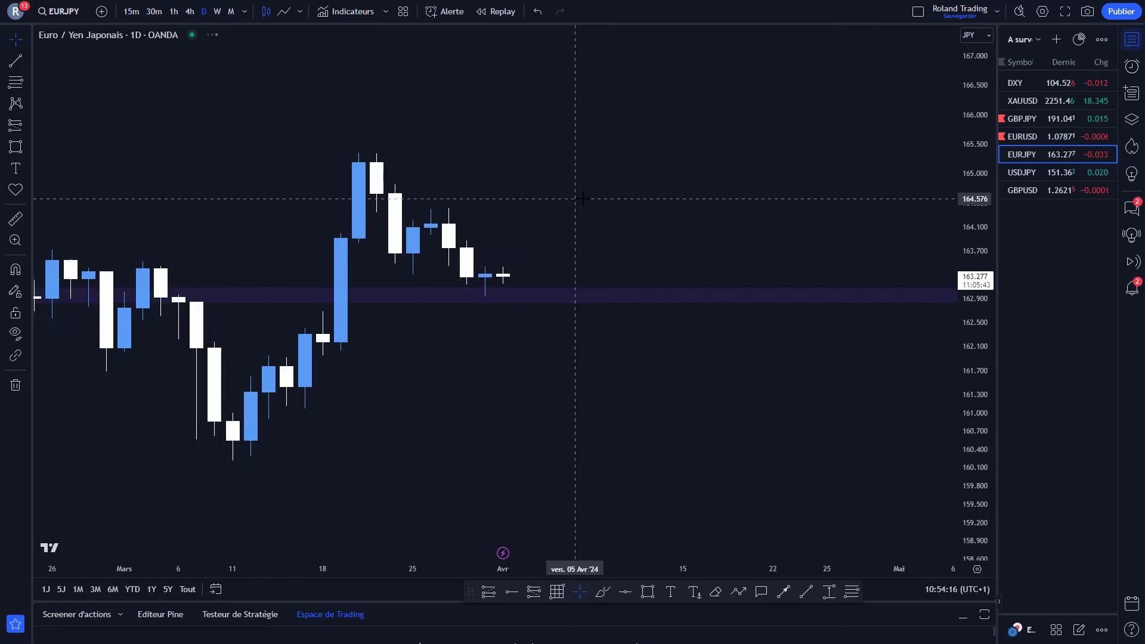
{"action": "scroll", "coordinate": [634, 197], "scroll_direction": "down", "scroll_amount": 5}
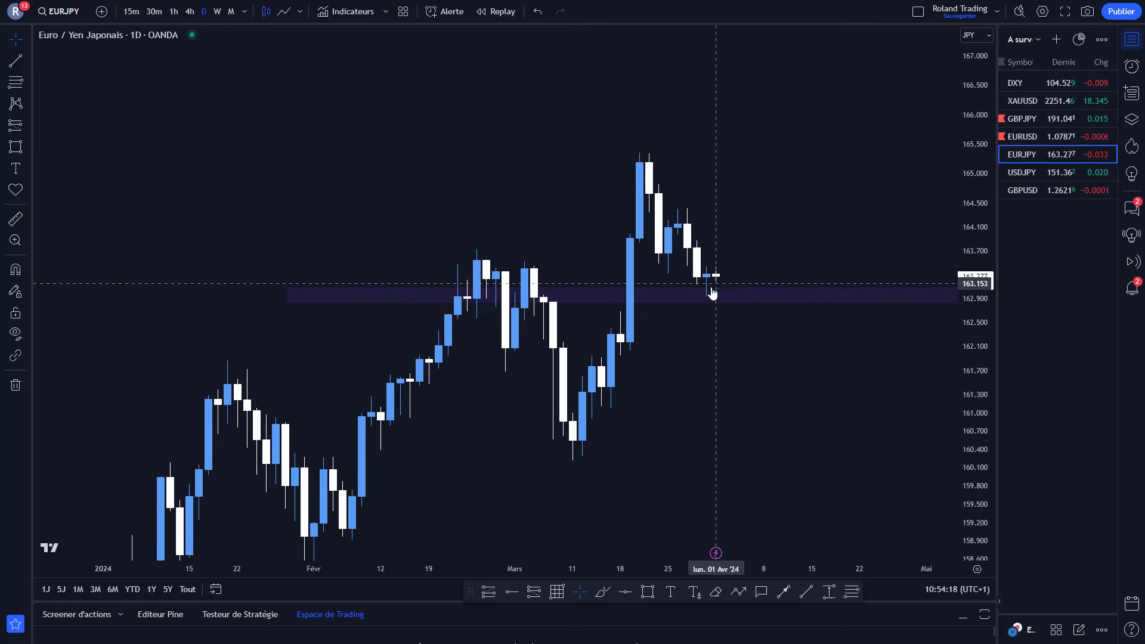
{"action": "scroll", "coordinate": [716, 281], "scroll_direction": "up", "scroll_amount": 3}
{"action": "left_click_drag", "start_coordinate": [716, 281], "coordinate": [553, 301]}
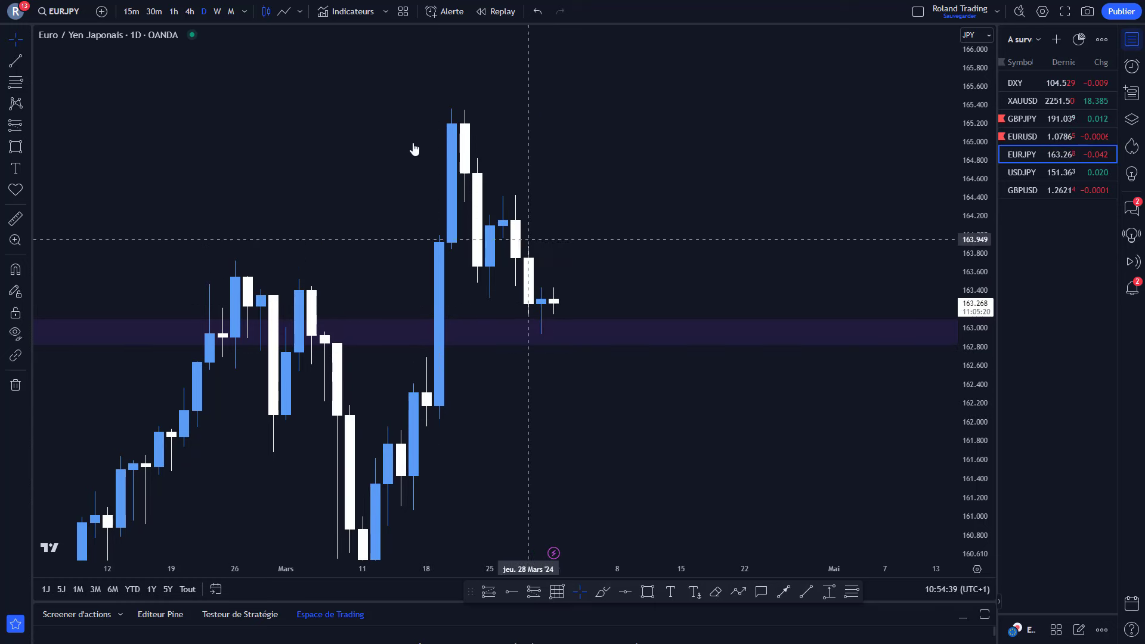
{"action": "left_click", "coordinate": [190, 16]}
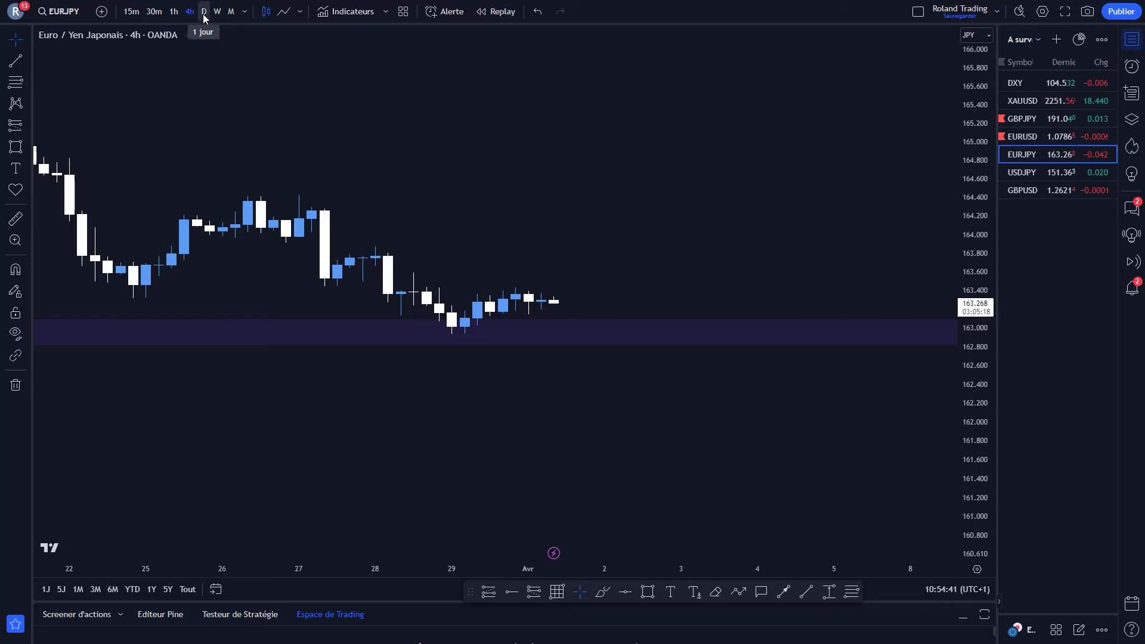
{"action": "left_click", "coordinate": [203, 13]}
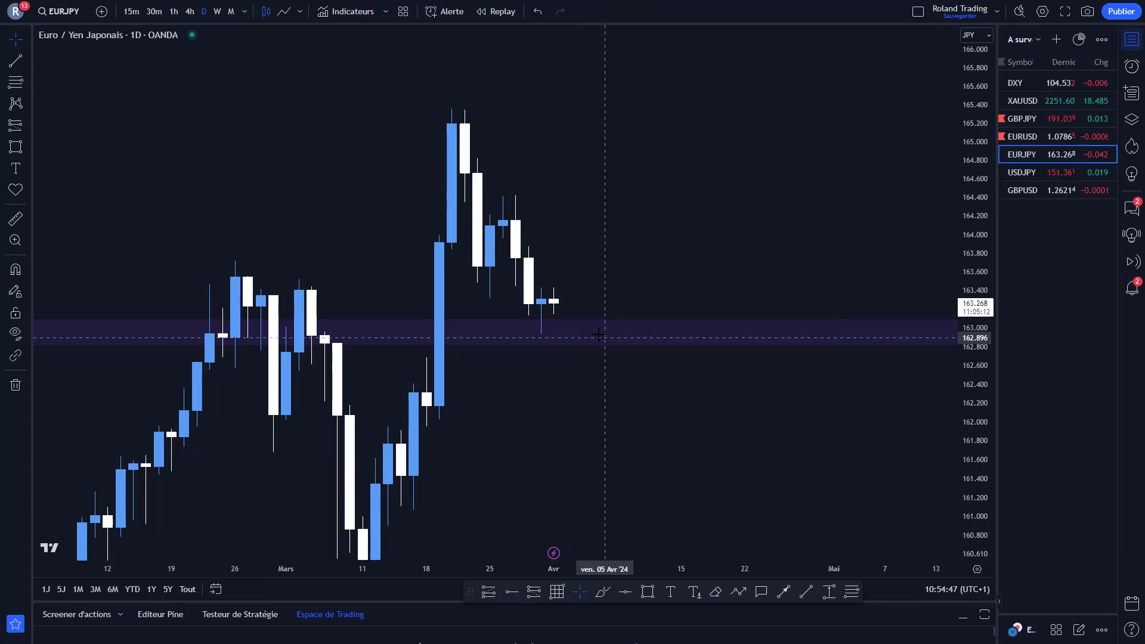
{"action": "left_click", "coordinate": [1003, 155]}
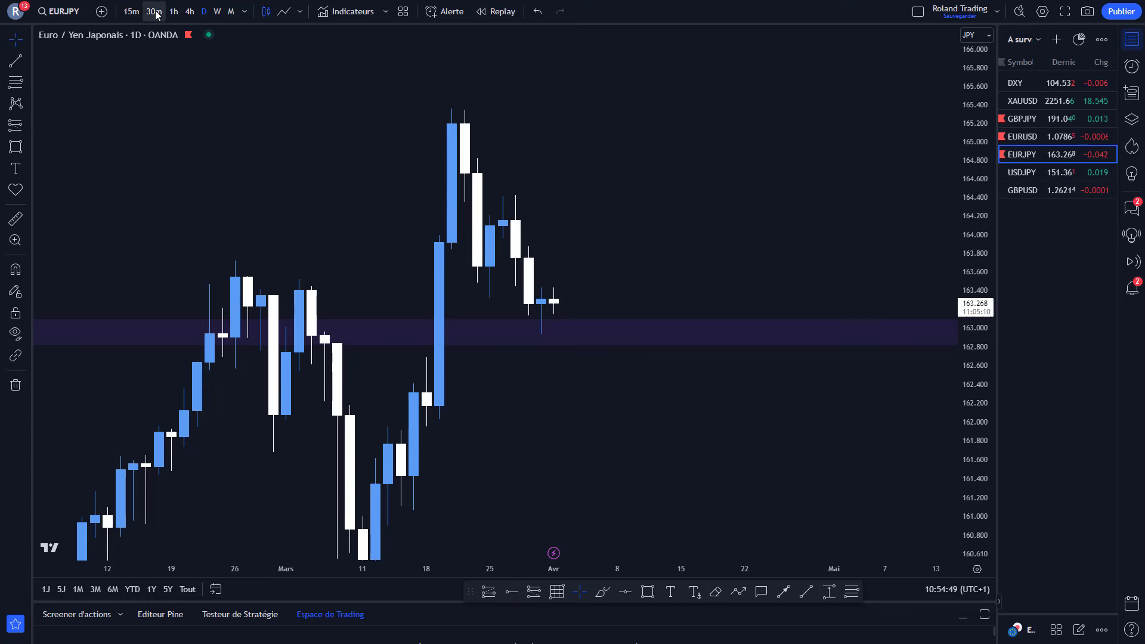
Open USDJPY on the weekly timeframe and frame the latest candles and the recent highs.
{"action": "left_click", "coordinate": [216, 12]}
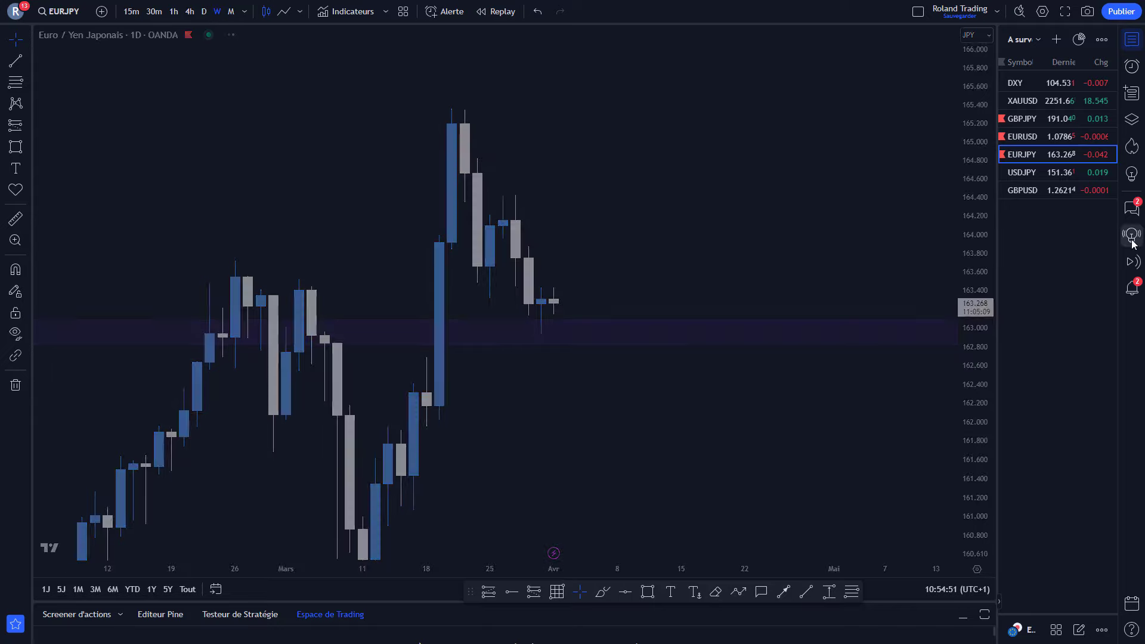
{"action": "left_click", "coordinate": [1062, 170]}
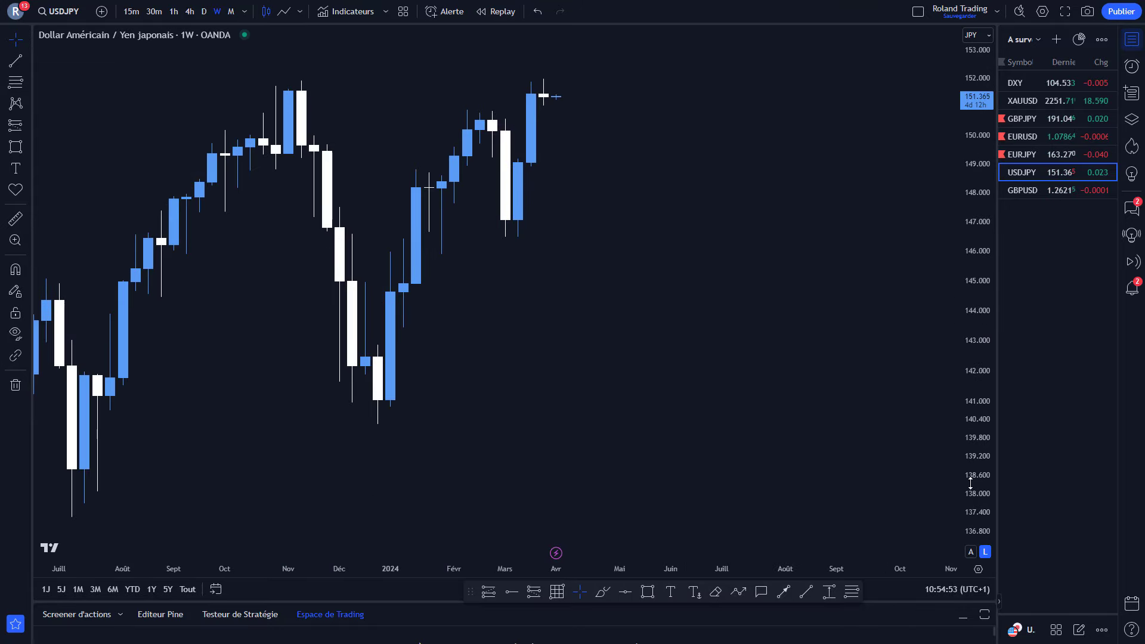
{"action": "left_click_drag", "start_coordinate": [796, 502], "coordinate": [775, 379]}
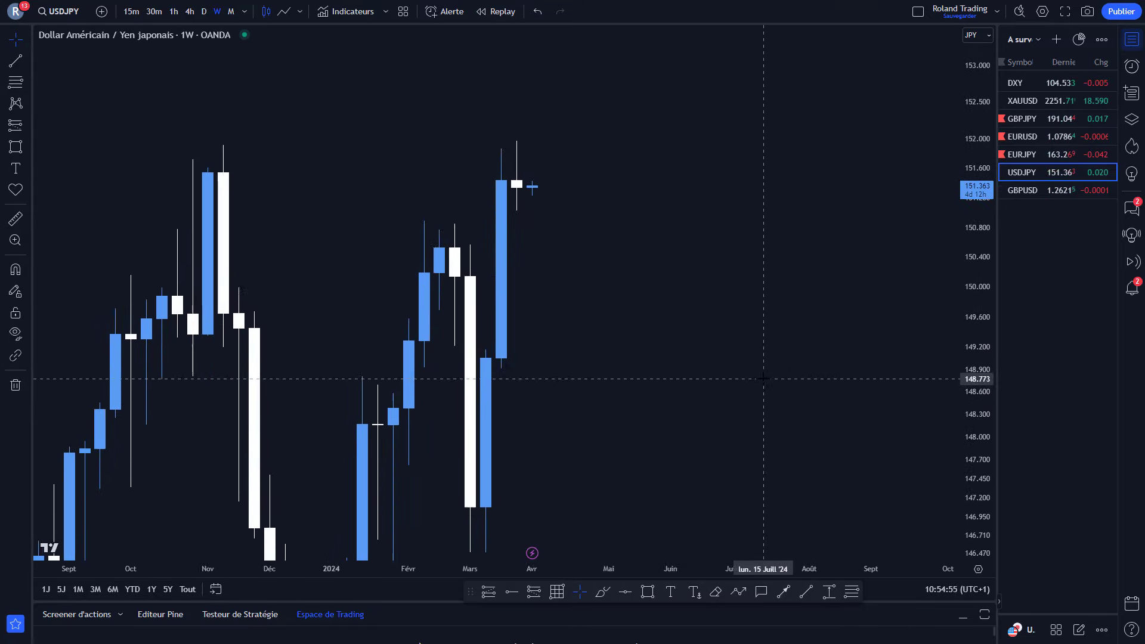
Draw two rectangle zones on the USDJPY weekly chart, from about 151.60 to 151.38 and from about 150.65 to 150.42.
{"action": "left_click", "coordinate": [648, 592]}
{"action": "mouse_move", "coordinate": [171, 168]}
{"action": "left_mouse_down"}
{"action": "mouse_move", "coordinate": [519, 141]}
{"action": "mouse_move", "coordinate": [734, 170]}
{"action": "mouse_move", "coordinate": [748, 185]}
{"action": "left_mouse_up"}
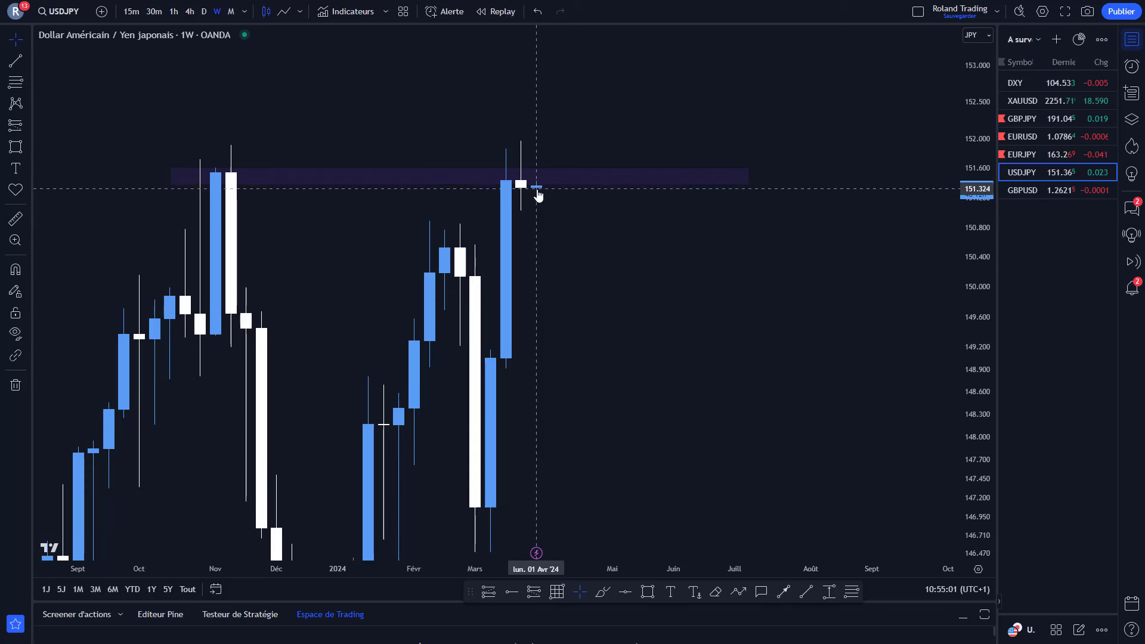
{"action": "left_click", "coordinate": [649, 594]}
{"action": "left_click_drag", "start_coordinate": [399, 239], "coordinate": [673, 255]}
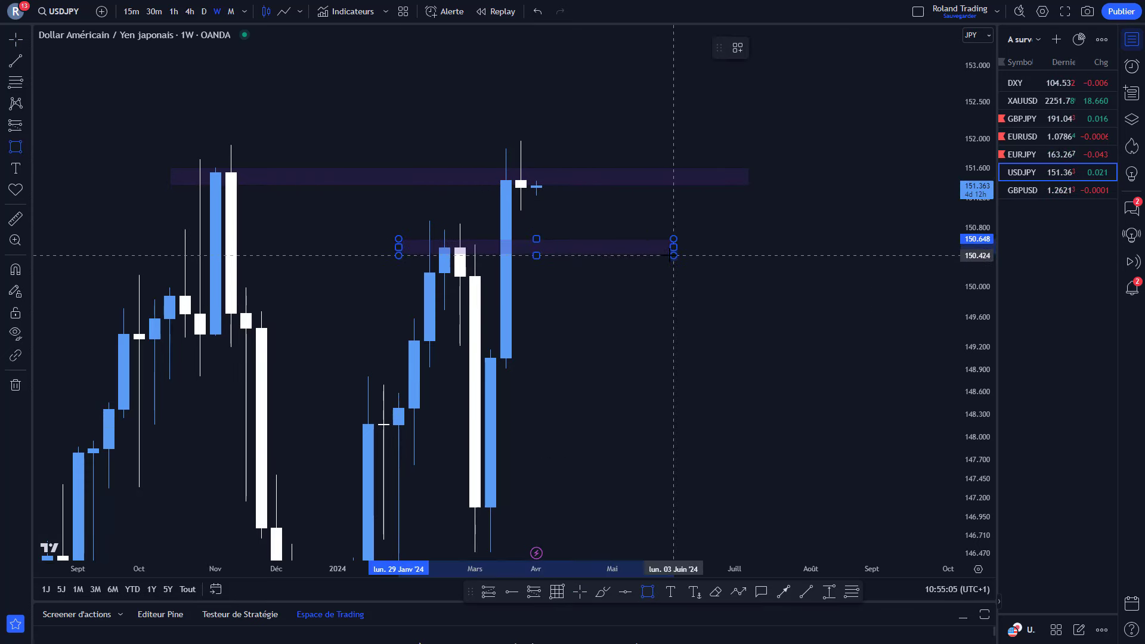
{"action": "left_click", "coordinate": [656, 299]}
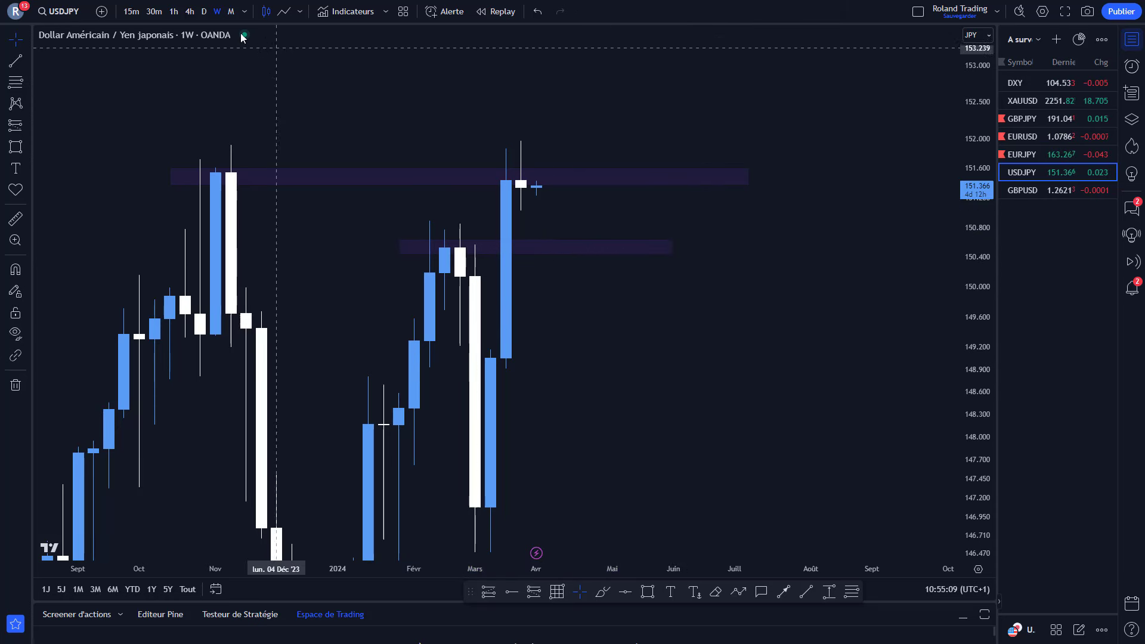
Switch USDJPY to the daily timeframe and remove all drawings from its chart.
{"action": "left_click", "coordinate": [205, 13]}
{"action": "scroll", "coordinate": [532, 81], "scroll_direction": "left", "scroll_amount": 5}
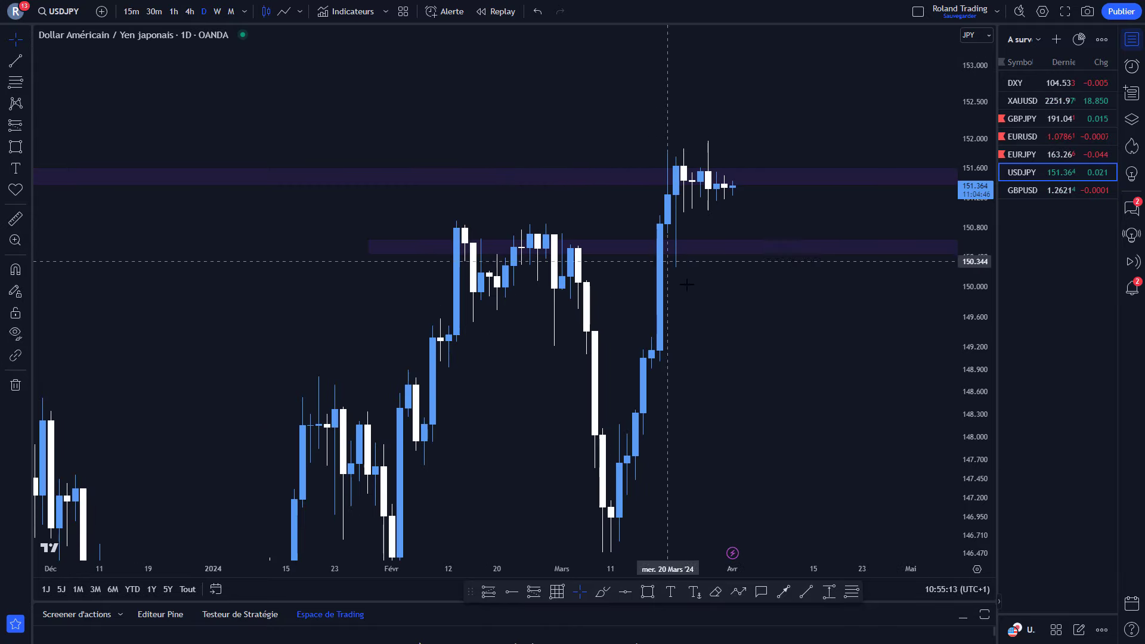
{"action": "scroll", "coordinate": [488, 300], "scroll_direction": "down", "scroll_amount": 3}
{"action": "scroll", "coordinate": [487, 300], "scroll_direction": "down", "scroll_amount": 2}
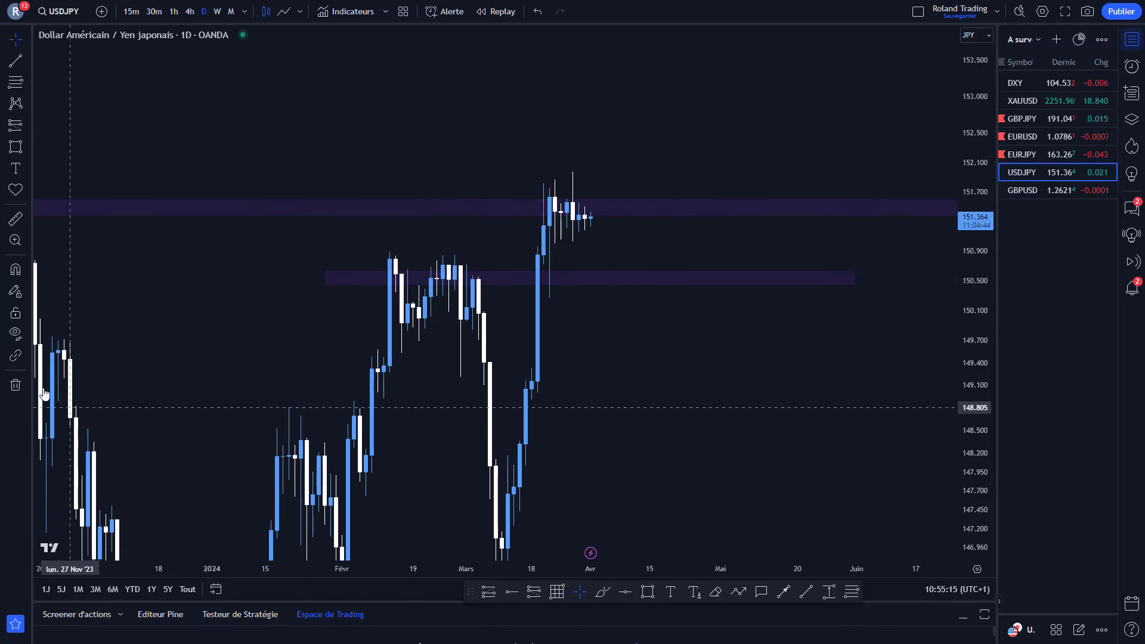
{"action": "left_click", "coordinate": [16, 386]}
{"action": "left_click", "coordinate": [71, 379]}
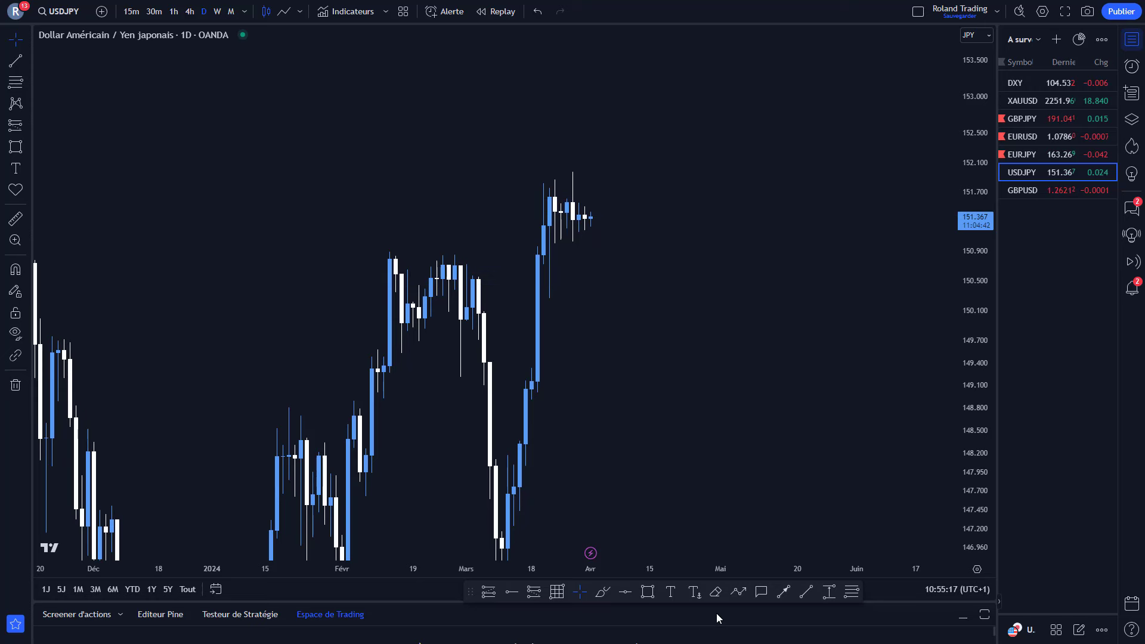
On the USDJPY daily chart, draw rectangle zones from about 151.71 to 151.58 and from about 151.31 to 151.21 around the latest candles.
{"action": "left_click", "coordinate": [648, 592]}
{"action": "left_click", "coordinate": [507, 192]}
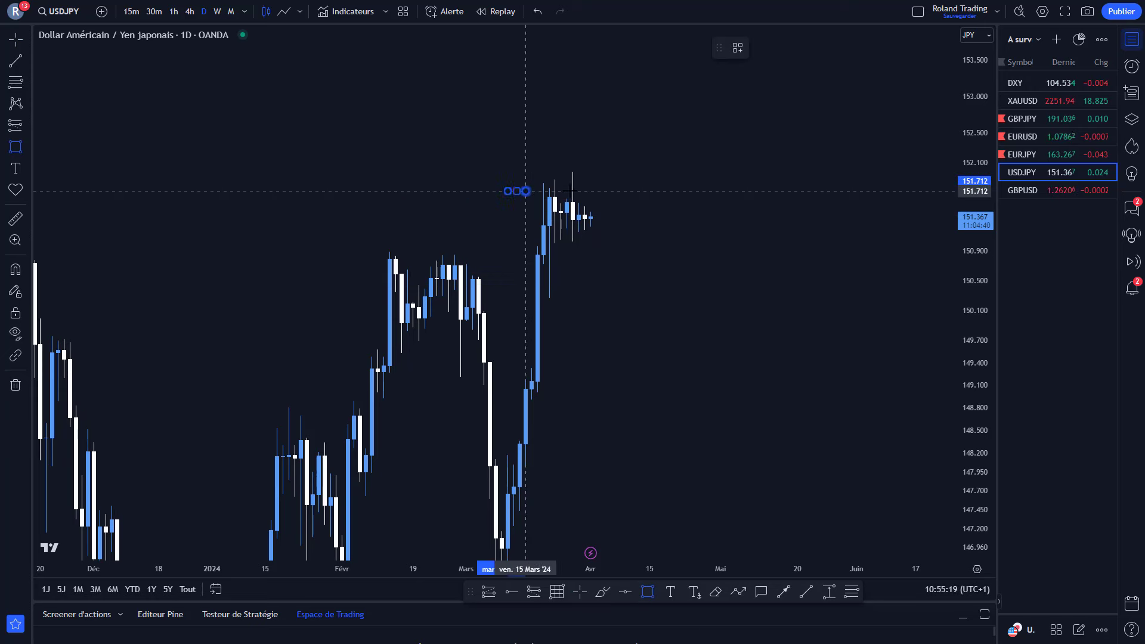
{"action": "left_click", "coordinate": [673, 197]}
{"action": "scroll", "coordinate": [765, 337], "scroll_direction": "up", "scroll_amount": 4}
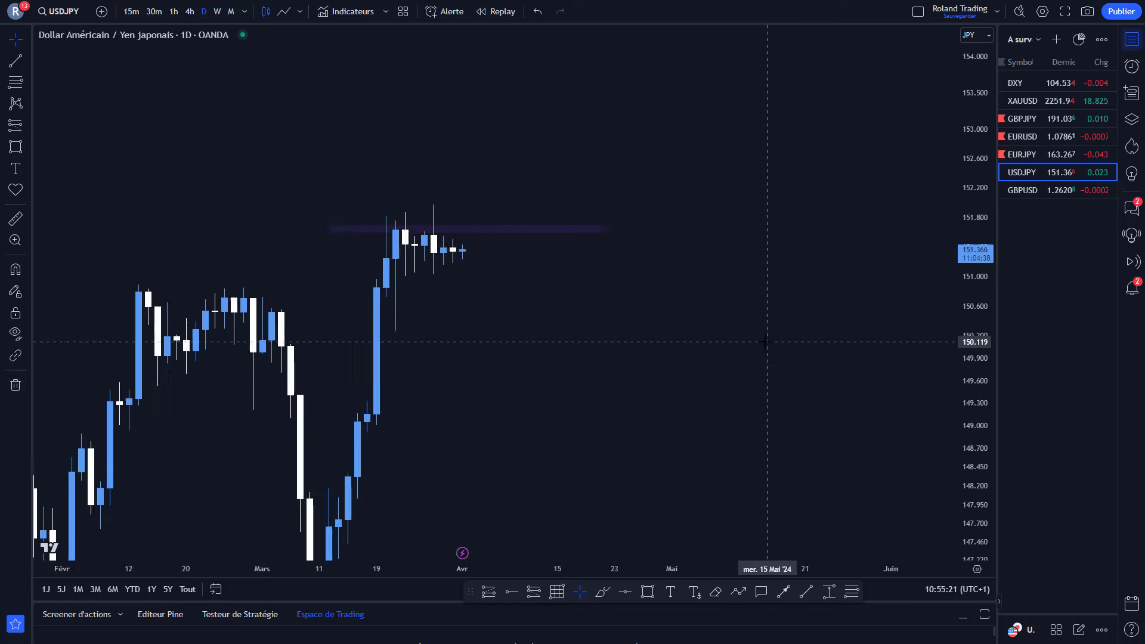
{"action": "scroll", "coordinate": [690, 358], "scroll_direction": "up", "scroll_amount": 2}
{"action": "scroll", "coordinate": [654, 347], "scroll_direction": "left", "scroll_amount": 3}
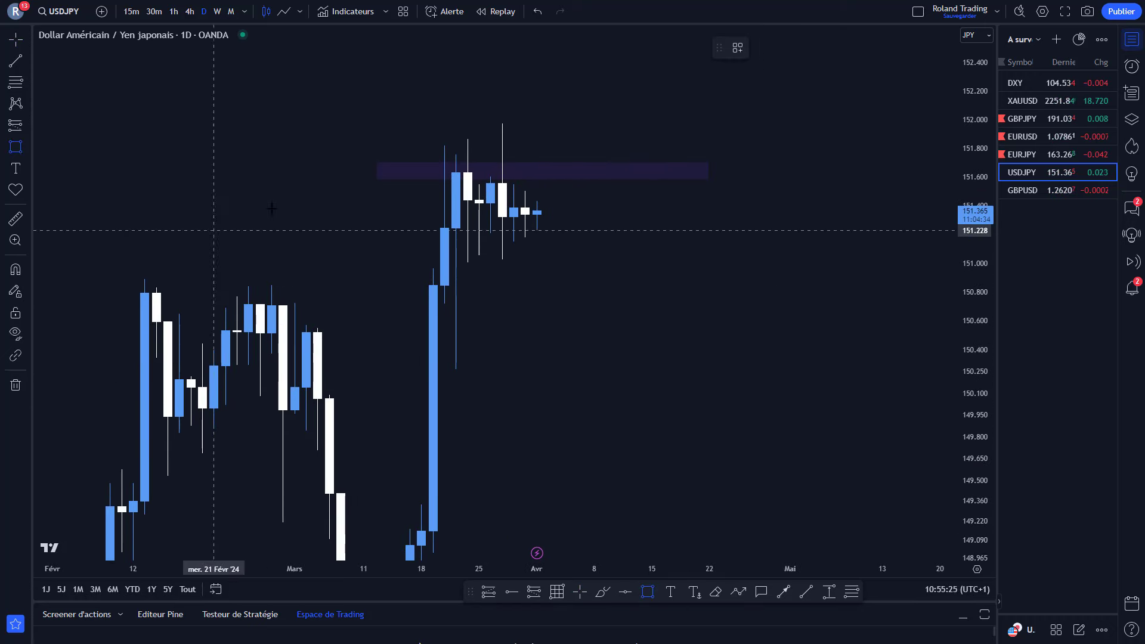
{"action": "left_click", "coordinate": [364, 218]}
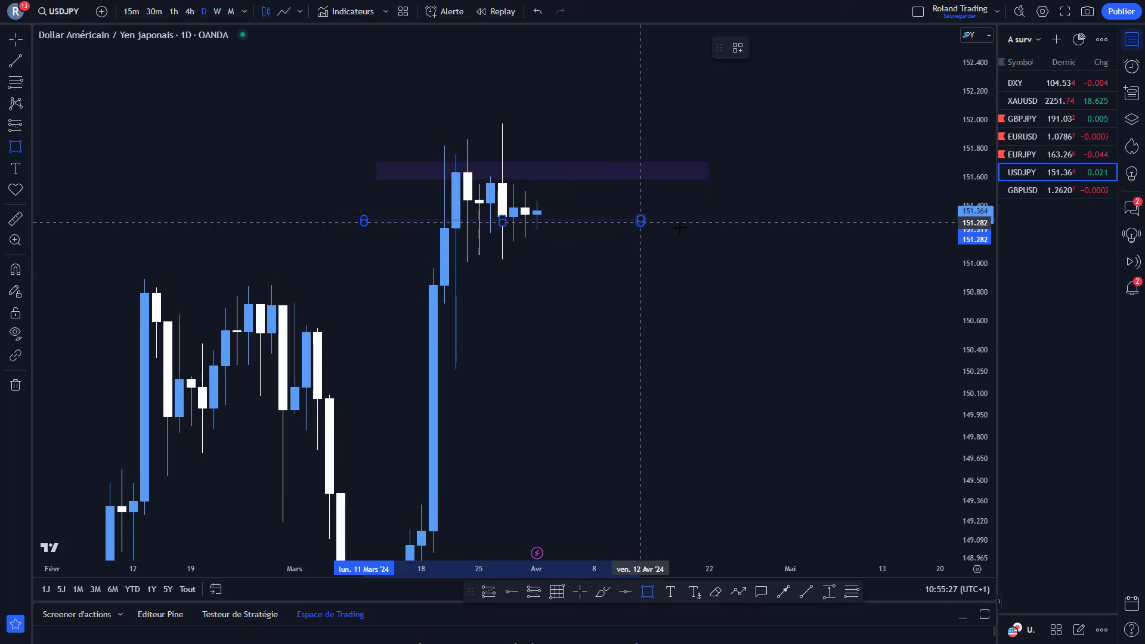
{"action": "left_click", "coordinate": [733, 234]}
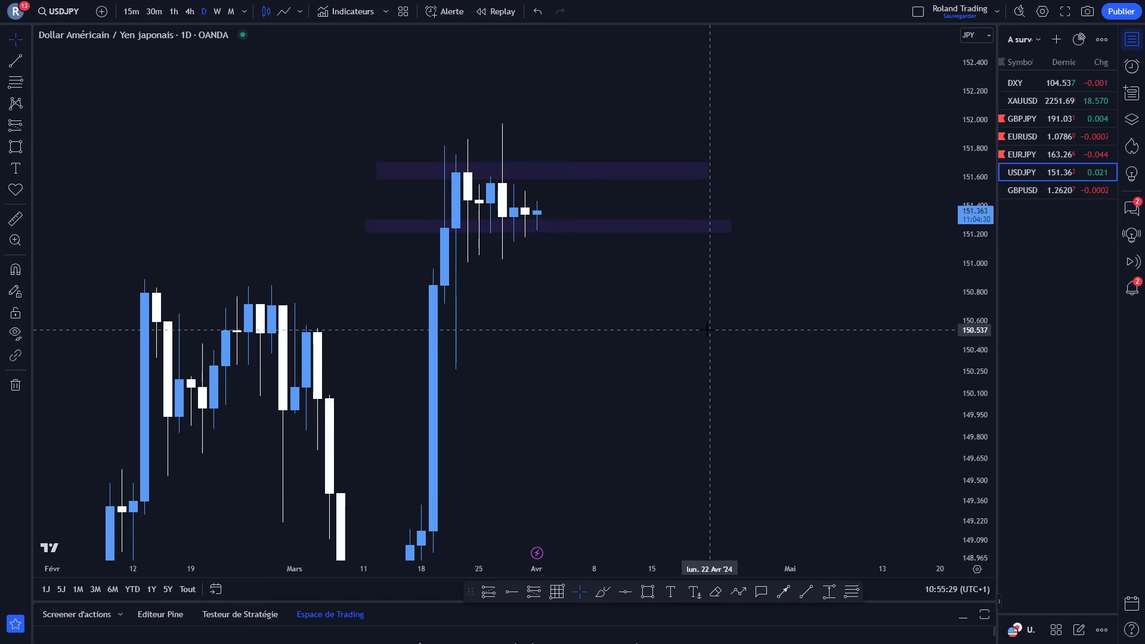
Examine USDJPY between its two zones on the daily and weekly charts, ending on the daily timeframe.
{"action": "left_click_drag", "start_coordinate": [976, 447], "coordinate": [976, 418]}
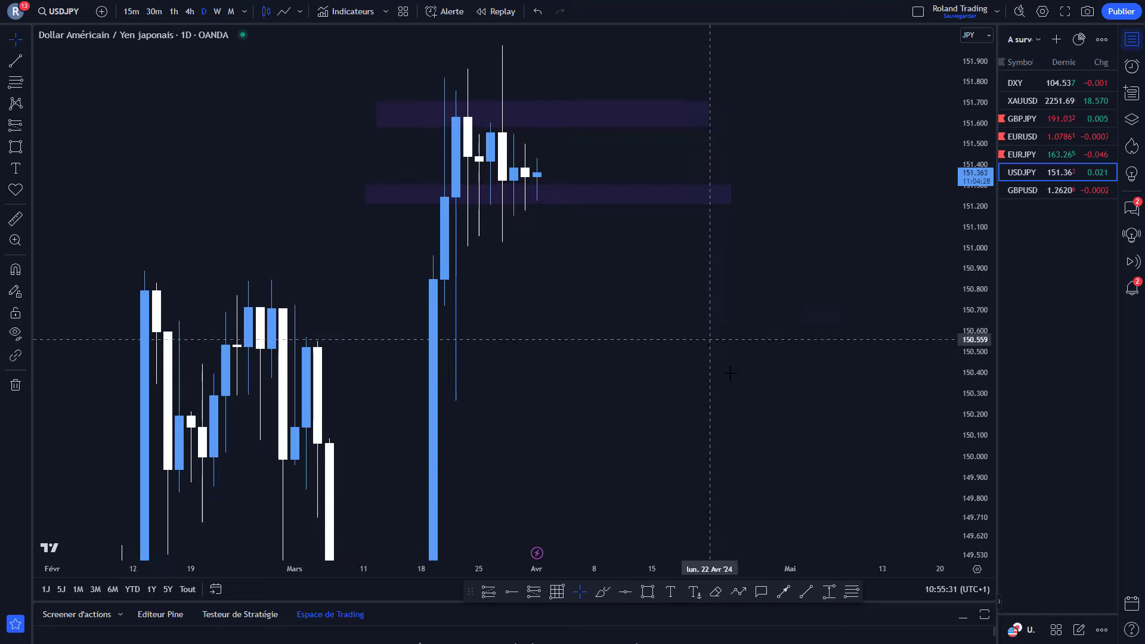
{"action": "scroll", "coordinate": [692, 343], "scroll_direction": "up", "scroll_amount": 2}
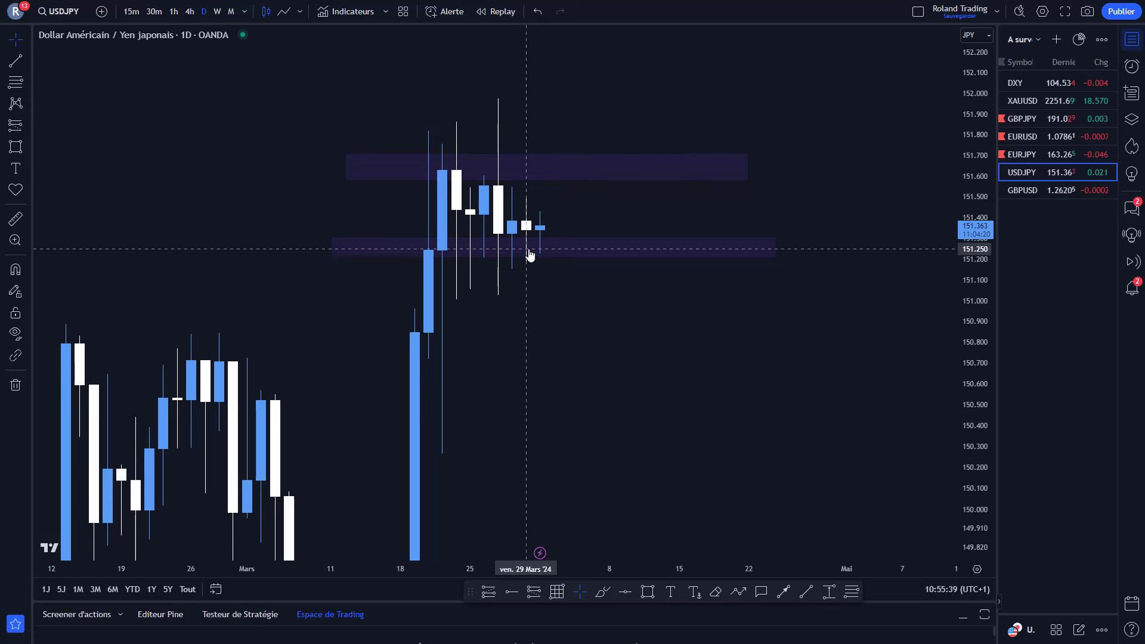
{"action": "scroll", "coordinate": [558, 375], "scroll_direction": "left", "scroll_amount": 3}
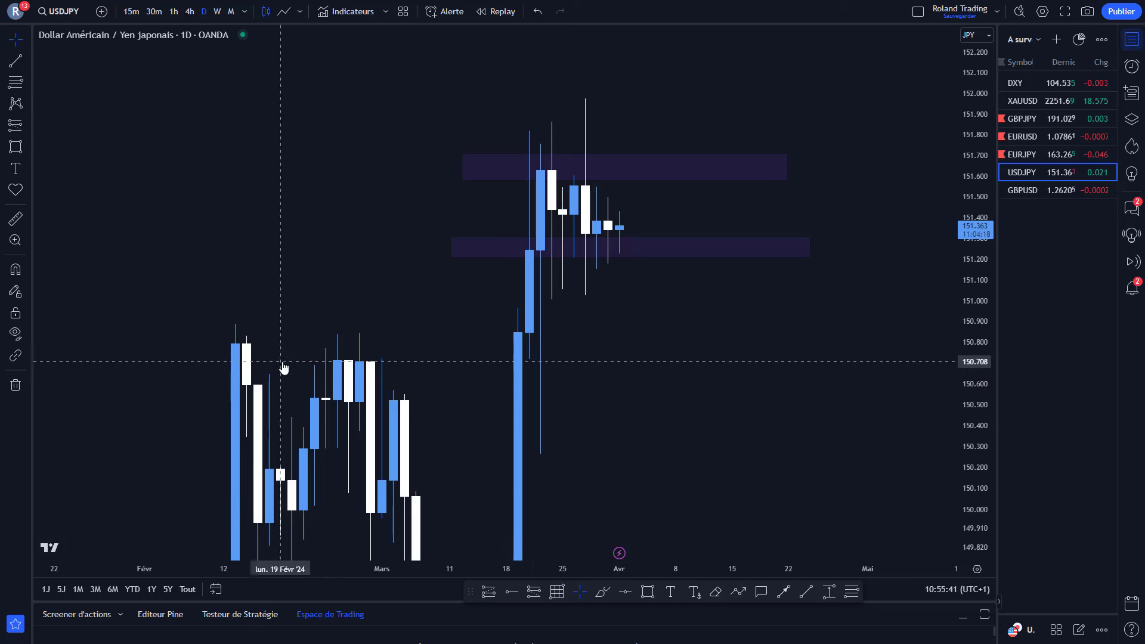
{"action": "left_click", "coordinate": [217, 11]}
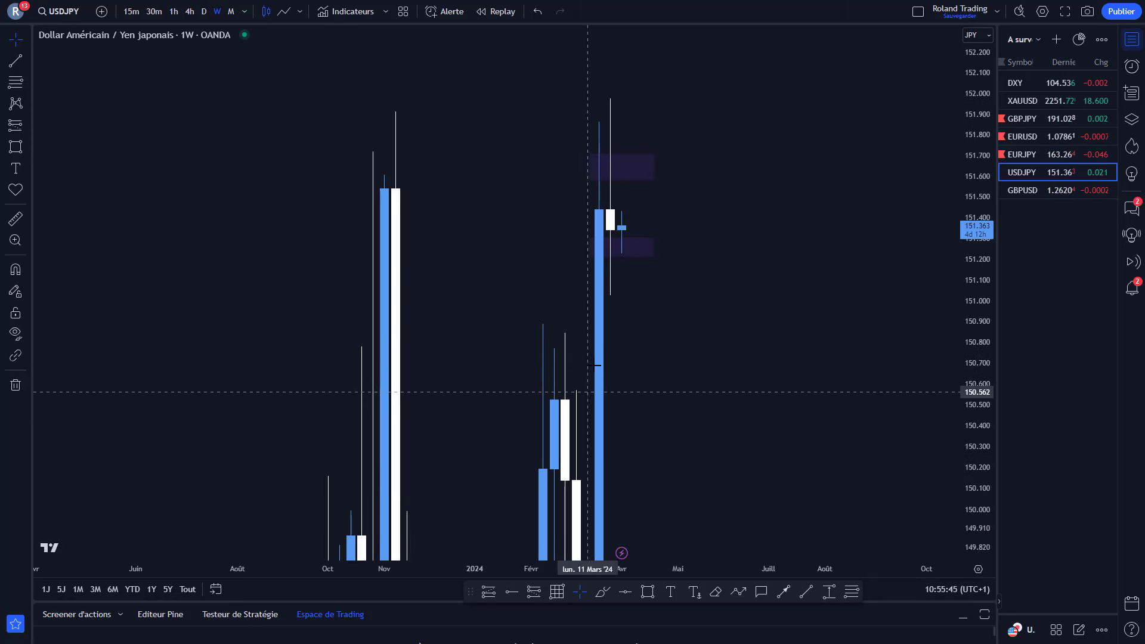
{"action": "scroll", "coordinate": [453, 229], "scroll_direction": "right", "scroll_amount": 5}
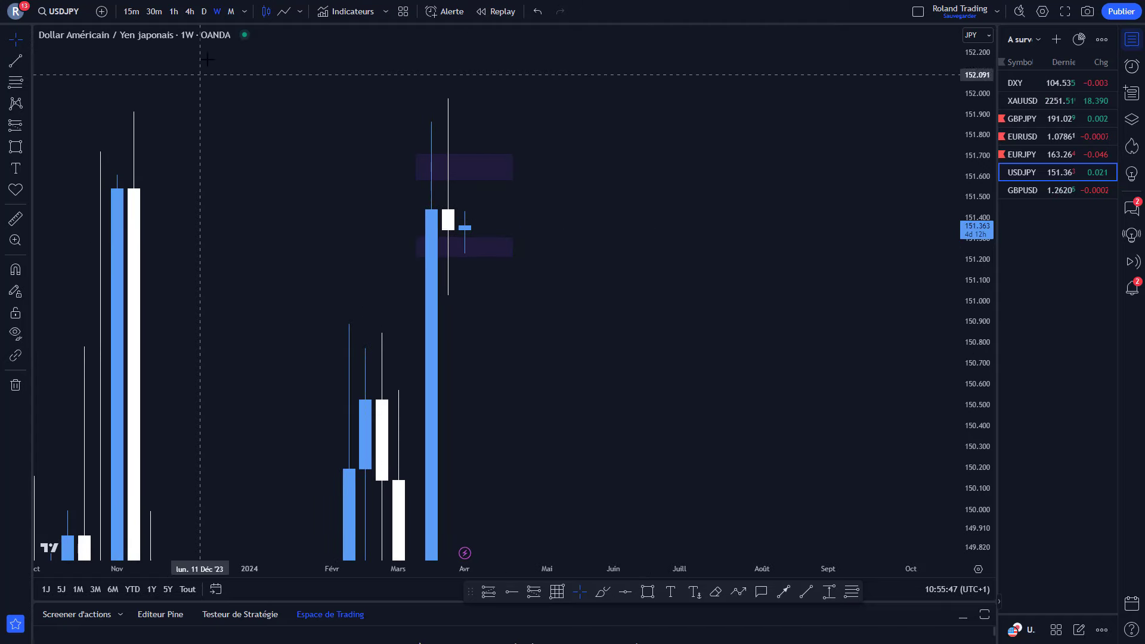
{"action": "left_click", "coordinate": [204, 12]}
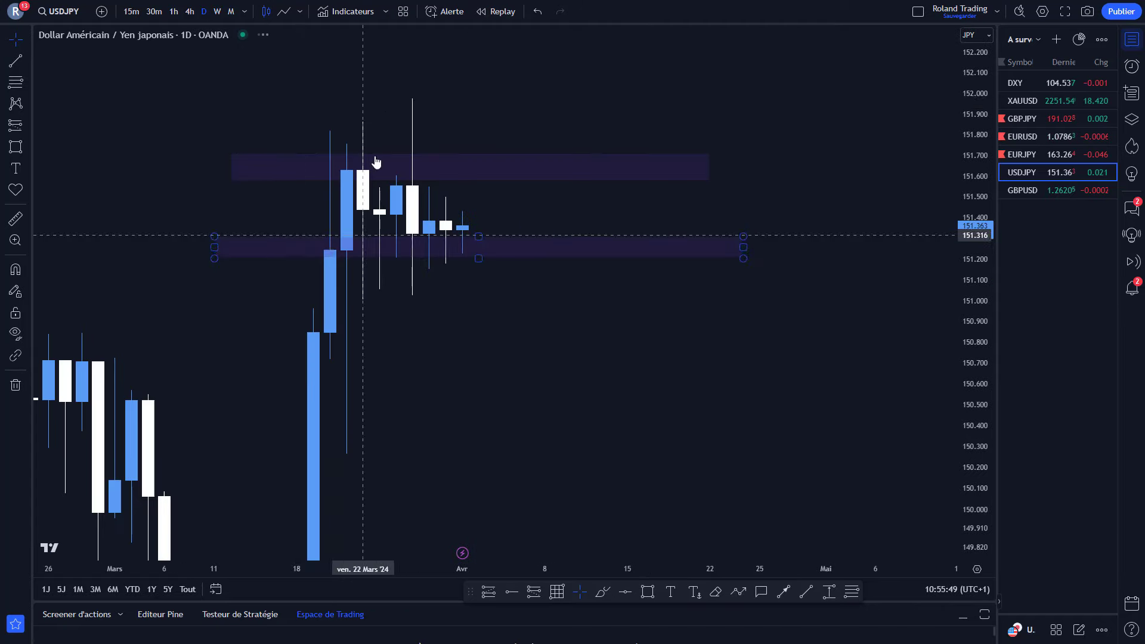
Open GBPUSD, remove its existing drawings and switch to the weekly timeframe.
{"action": "left_click", "coordinate": [1055, 192]}
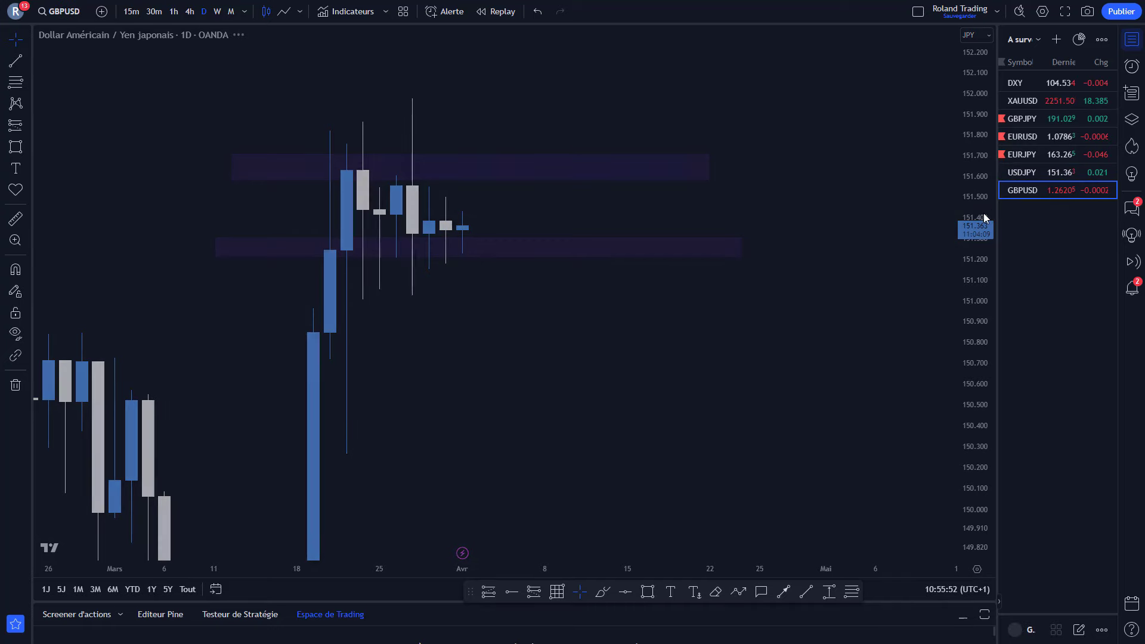
{"action": "left_click", "coordinate": [13, 385]}
{"action": "left_click", "coordinate": [89, 384]}
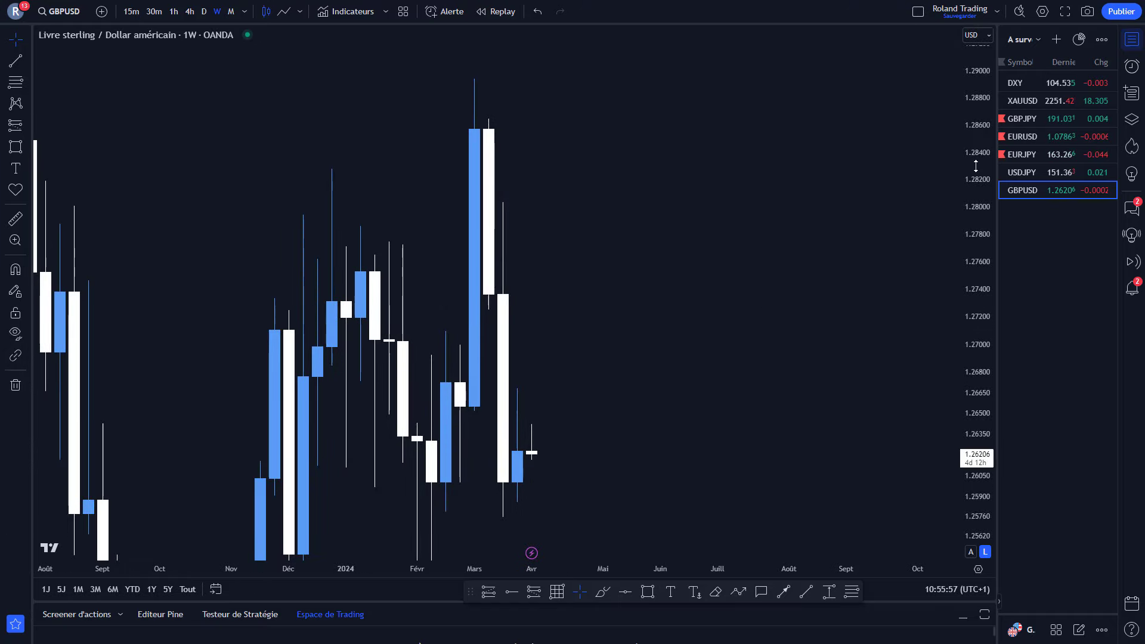
On the GBPUSD weekly chart, draw a rectangle zone from about 1.2600 to 1.2588, 15 January to 24 June 2024.
{"action": "scroll", "coordinate": [752, 545], "scroll_direction": "down", "scroll_amount": 3}
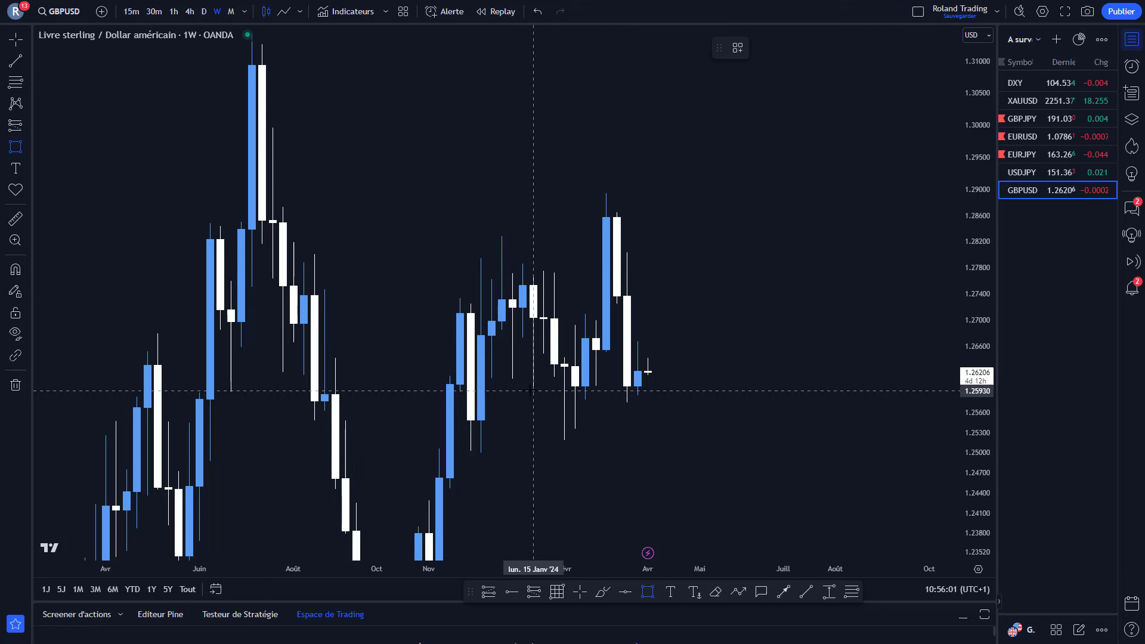
{"action": "left_click_drag", "start_coordinate": [532, 386], "coordinate": [772, 394]}
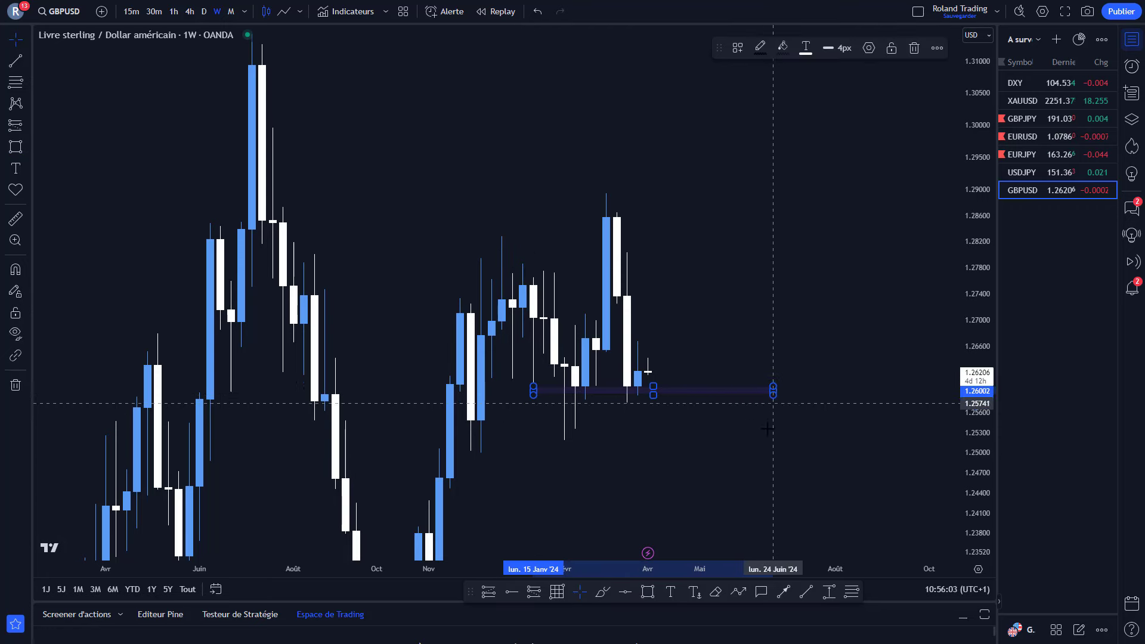
{"action": "left_click_drag", "start_coordinate": [668, 418], "coordinate": [625, 340]}
{"action": "scroll", "coordinate": [606, 358], "scroll_direction": "up", "scroll_amount": 2}
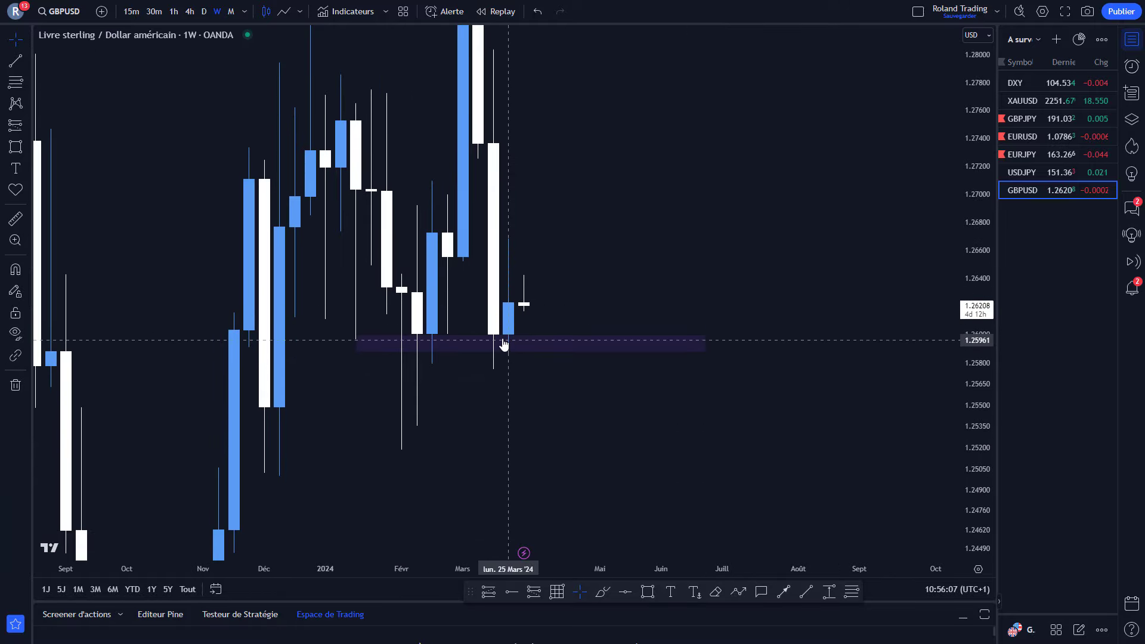
Switch GBPUSD to the daily timeframe and draw a rectangle zone from about 1.2645 to 1.2635 across the latest candles.
{"action": "left_click", "coordinate": [206, 12]}
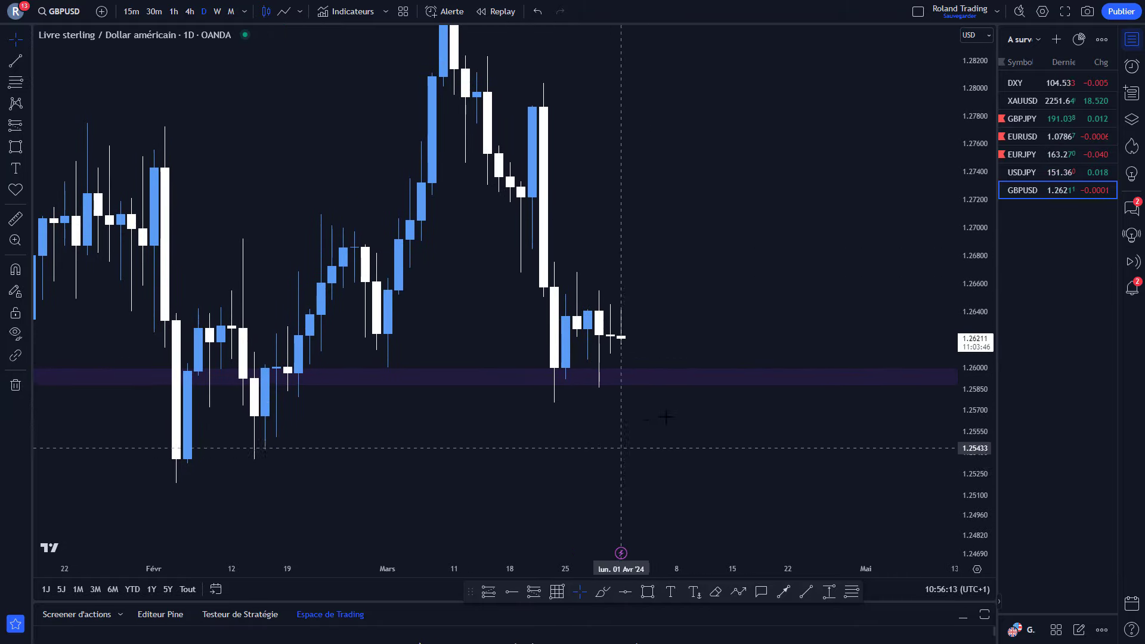
{"action": "left_click", "coordinate": [647, 593]}
{"action": "left_click", "coordinate": [392, 356]}
{"action": "left_click", "coordinate": [619, 371]}
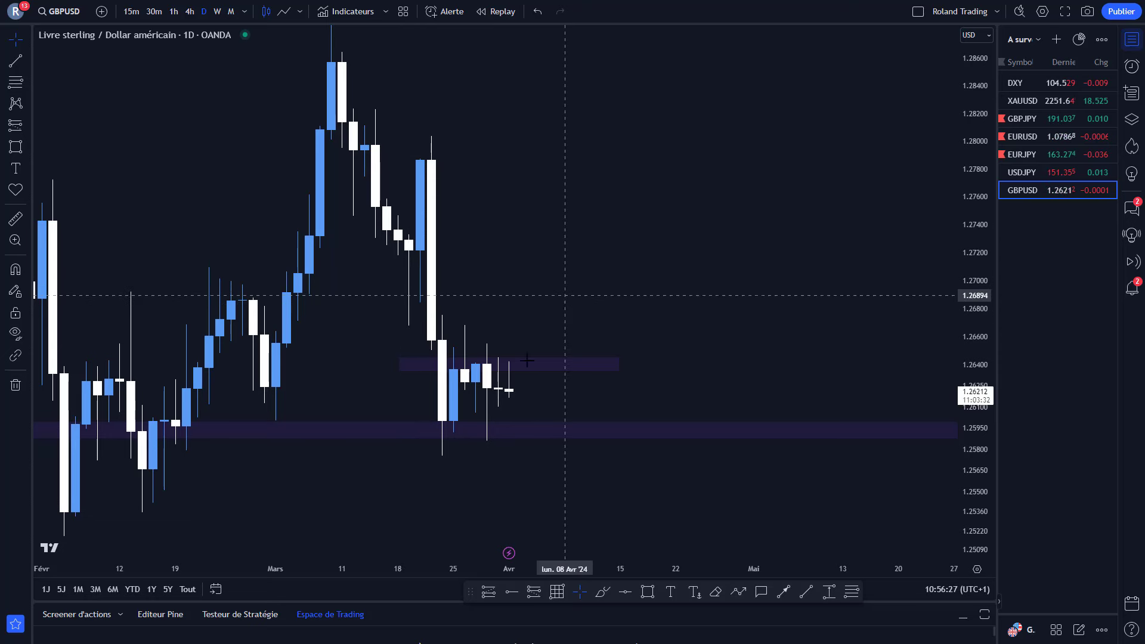
{"action": "left_click_drag", "start_coordinate": [441, 225], "coordinate": [611, 303]}
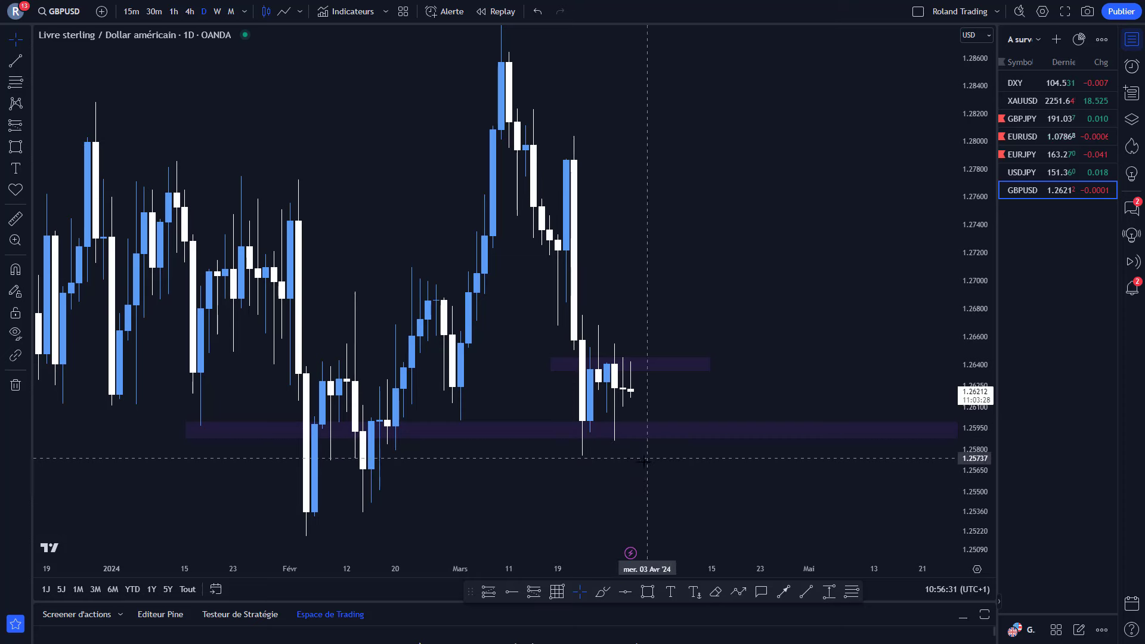
Examine GBPUSD around its two zones on the daily timeframe.
{"action": "scroll", "coordinate": [620, 429], "scroll_direction": "down", "scroll_amount": 5}
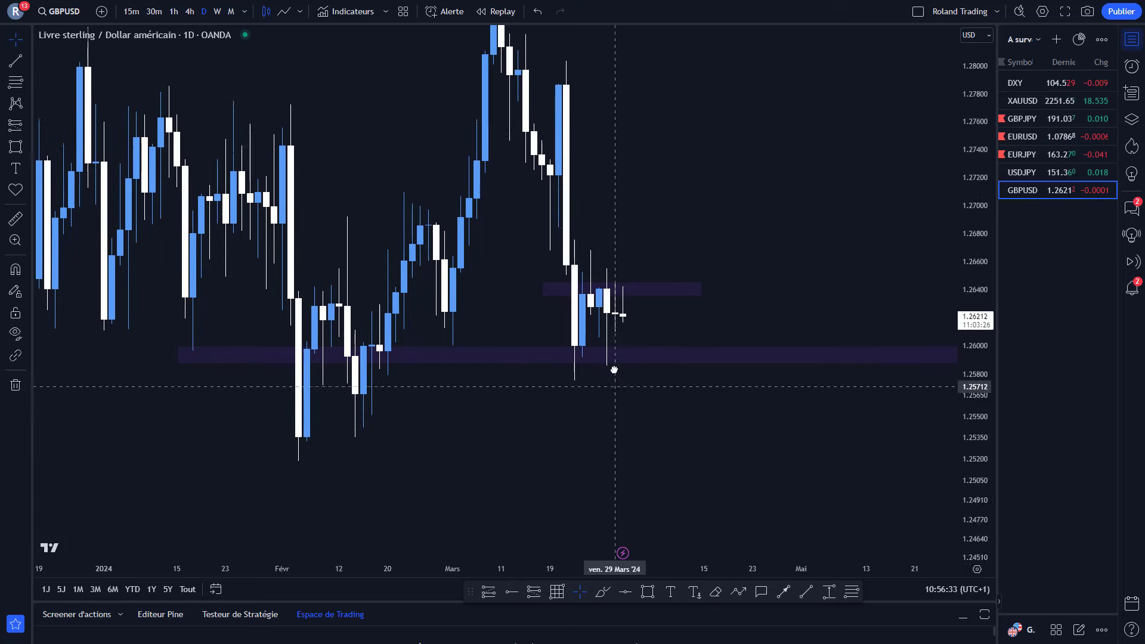
{"action": "scroll", "coordinate": [567, 332], "scroll_direction": "right", "scroll_amount": 2}
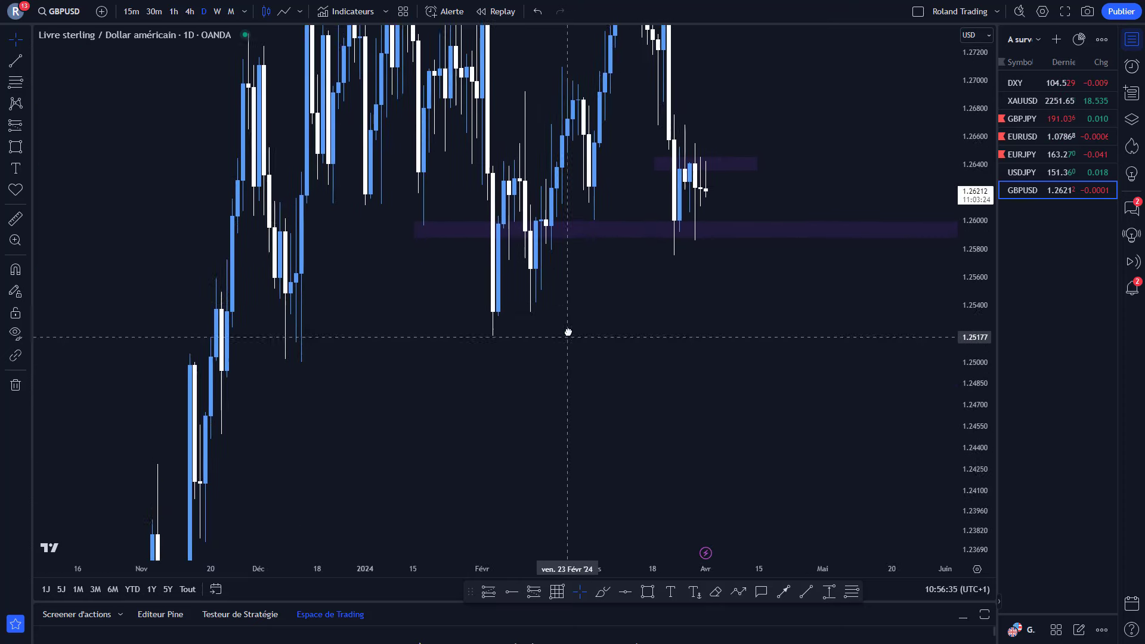
{"action": "scroll", "coordinate": [679, 327], "scroll_direction": "right", "scroll_amount": 3}
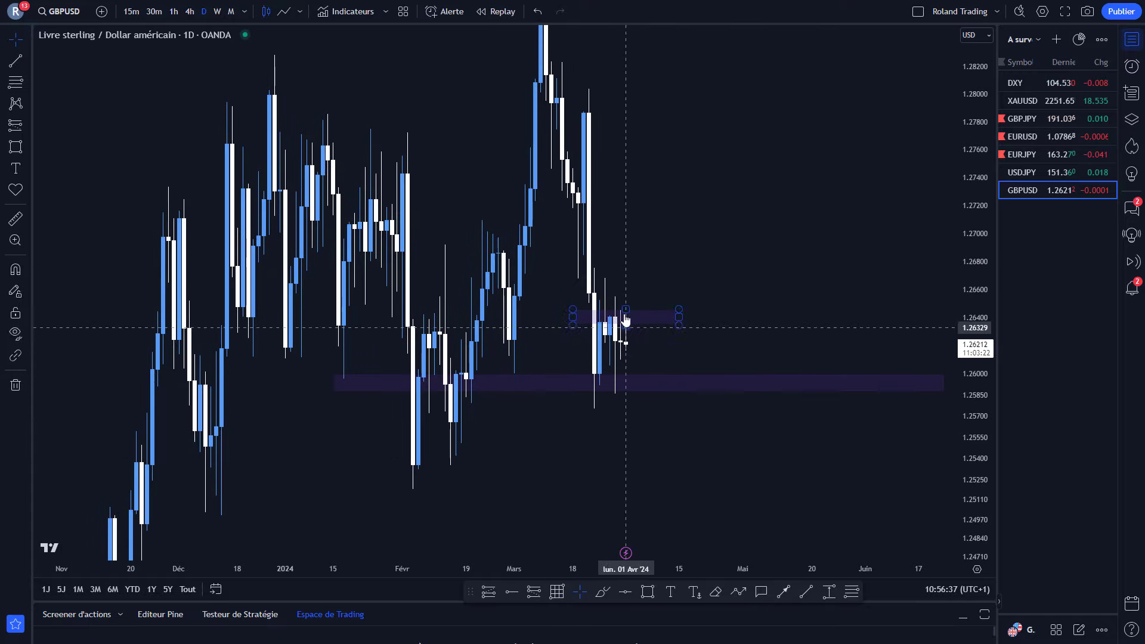
{"action": "scroll", "coordinate": [610, 241], "scroll_direction": "up", "scroll_amount": 2}
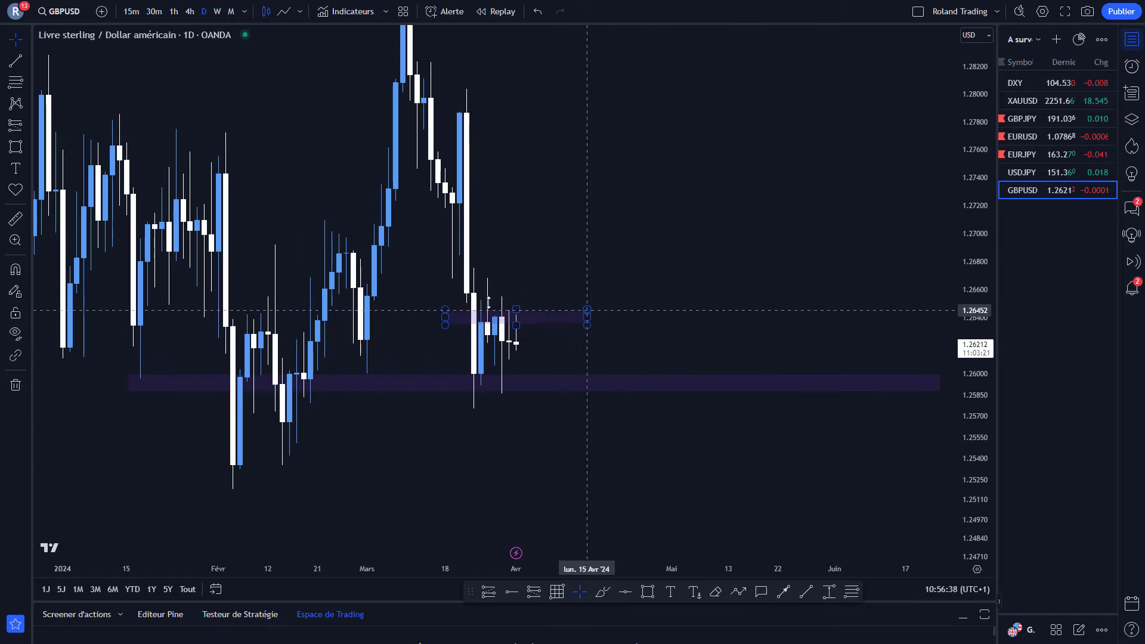
{"action": "left_click", "coordinate": [189, 12]}
{"action": "left_click", "coordinate": [202, 15]}
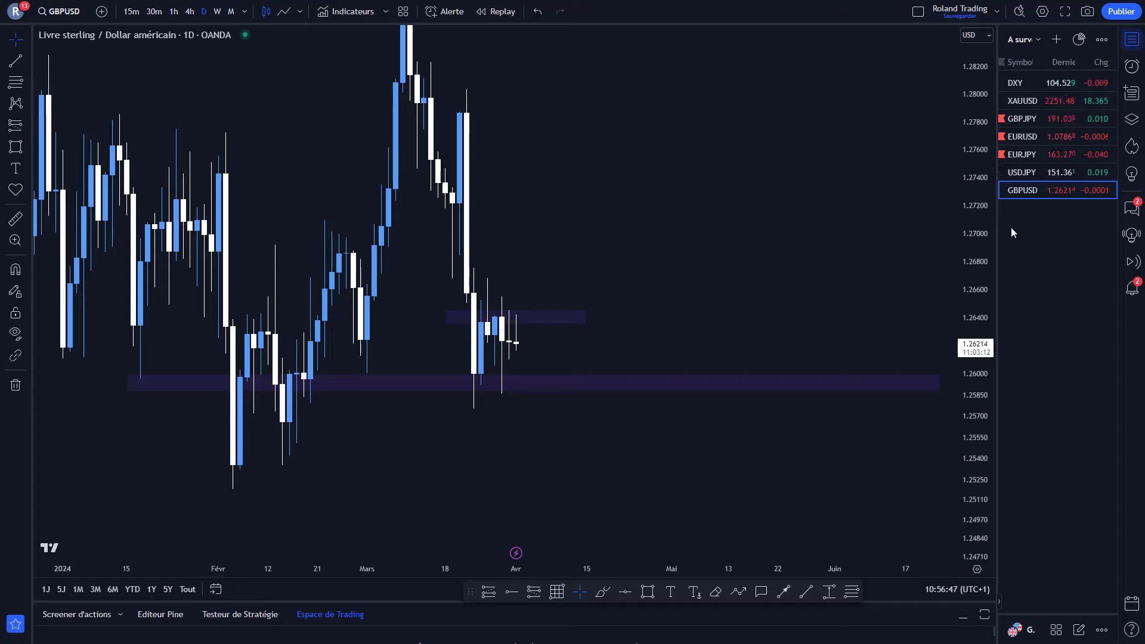
Switch to the browser window showing the EURUSD daily chart in TradingView and display it full screen.
{"action": "key", "text": "alt+Tab"}
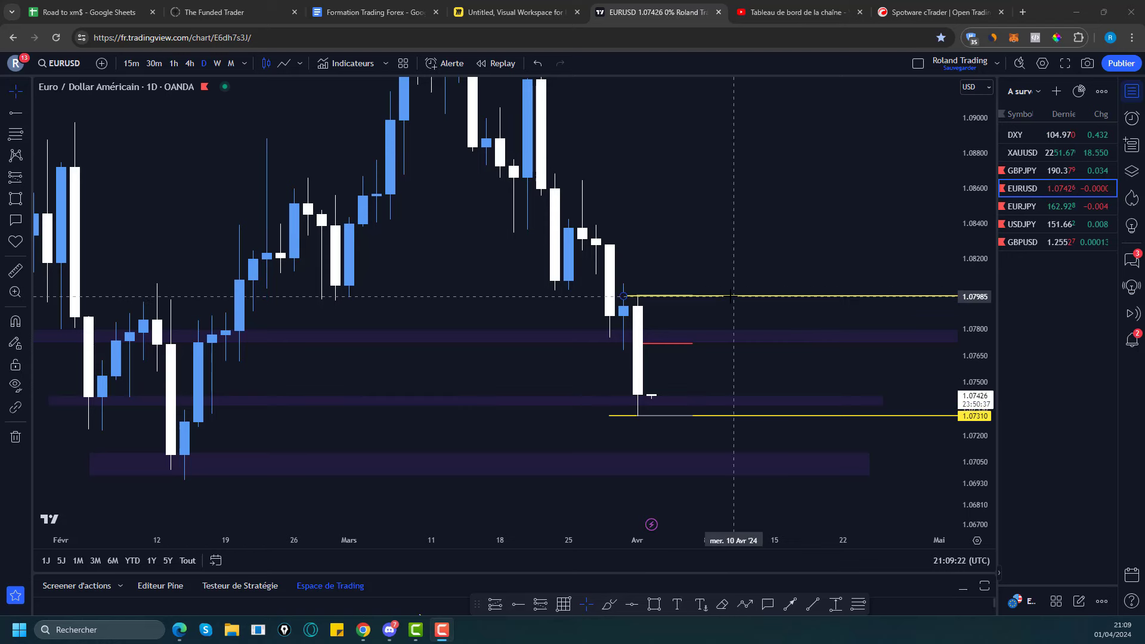
{"action": "left_click", "coordinate": [733, 297]}
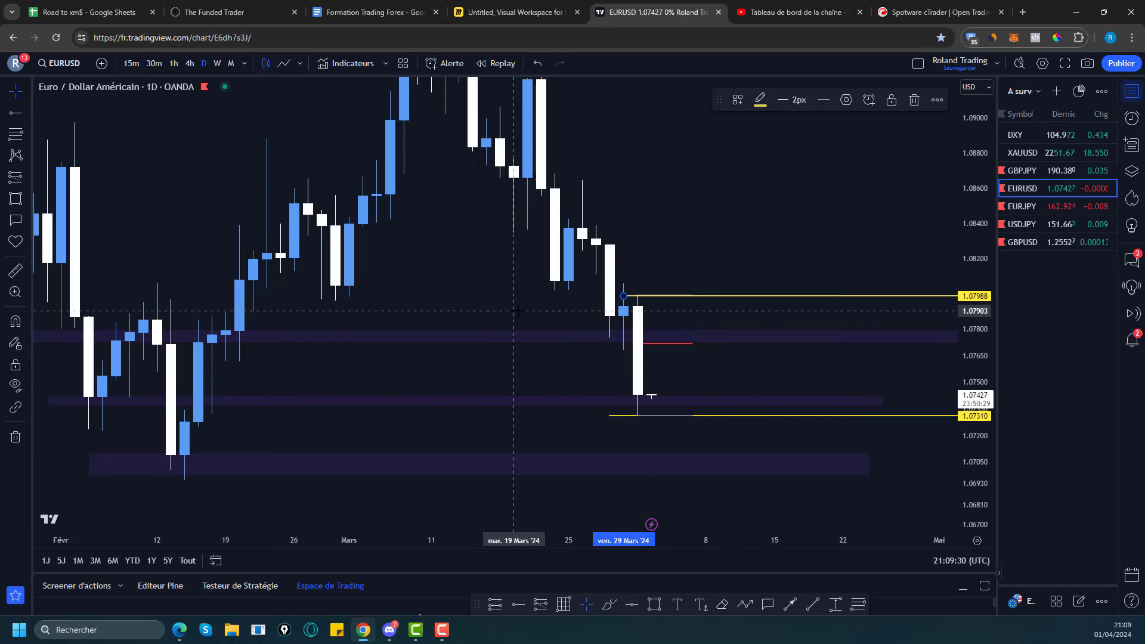
{"action": "left_click", "coordinate": [1132, 38]}
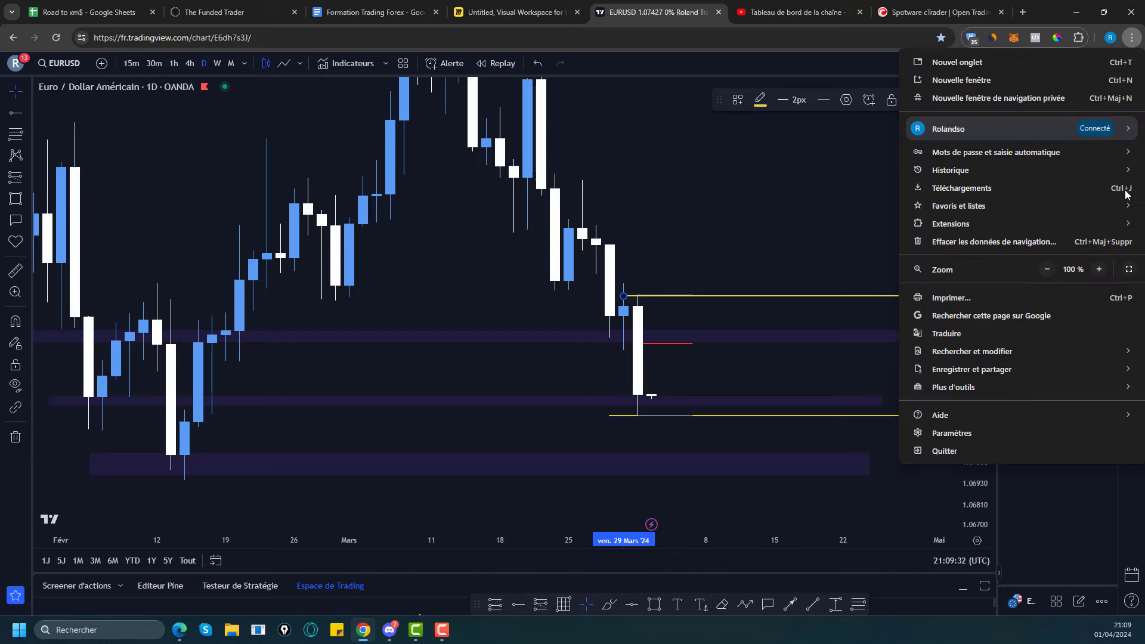
{"action": "left_click", "coordinate": [1129, 271]}
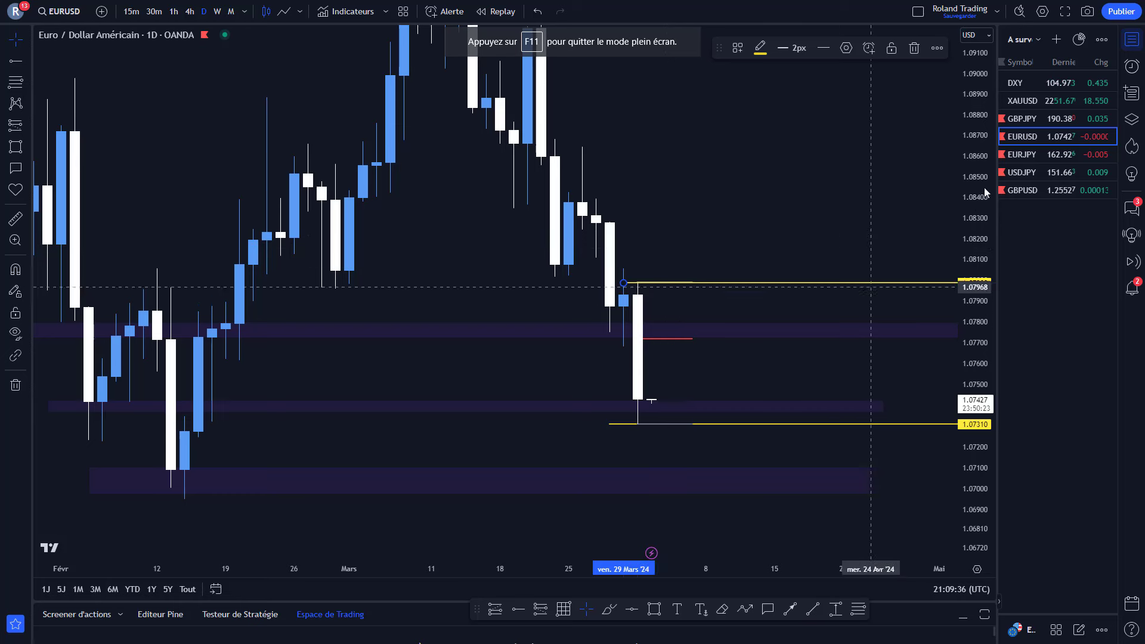
Open GBPJPY and draw a rectangle zone from about 189.87 to 189.60, 14 March to 12 April 2024, beneath the existing zones.
{"action": "left_click", "coordinate": [1037, 105]}
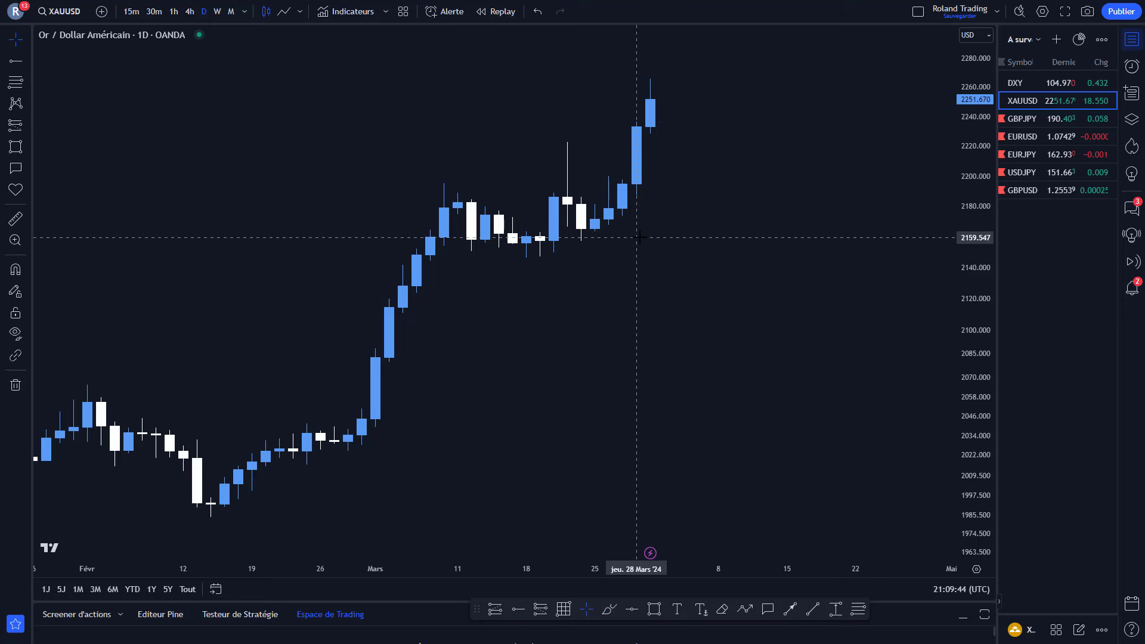
{"action": "key", "text": "Down"}
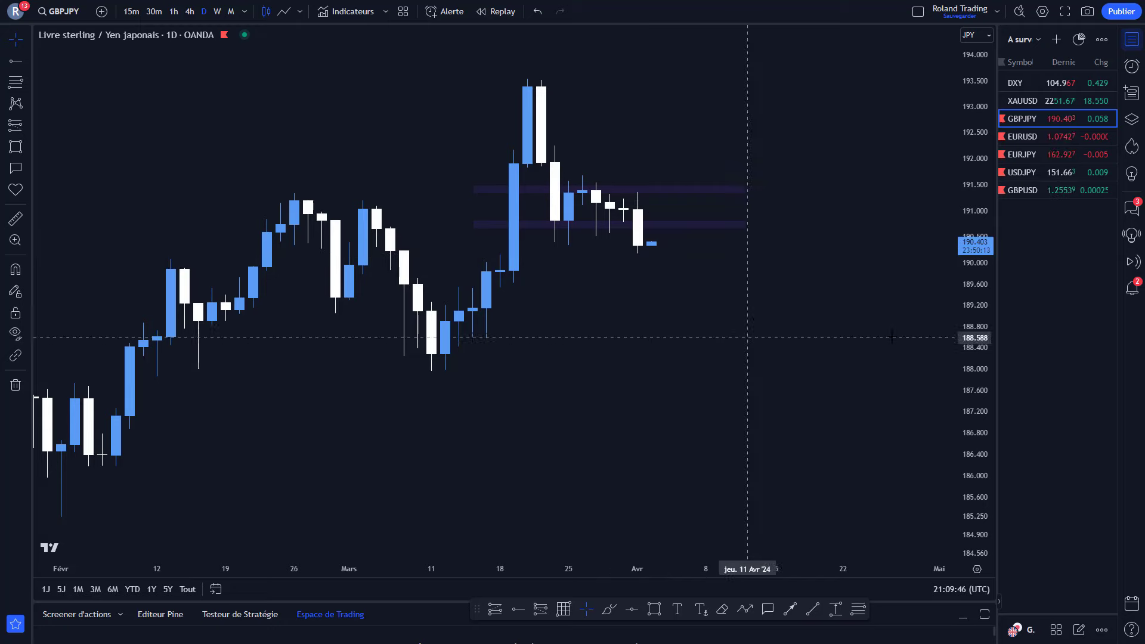
{"action": "left_click_drag", "start_coordinate": [981, 455], "coordinate": [981, 418]}
{"action": "scroll", "coordinate": [776, 370], "scroll_direction": "up", "scroll_amount": 5}
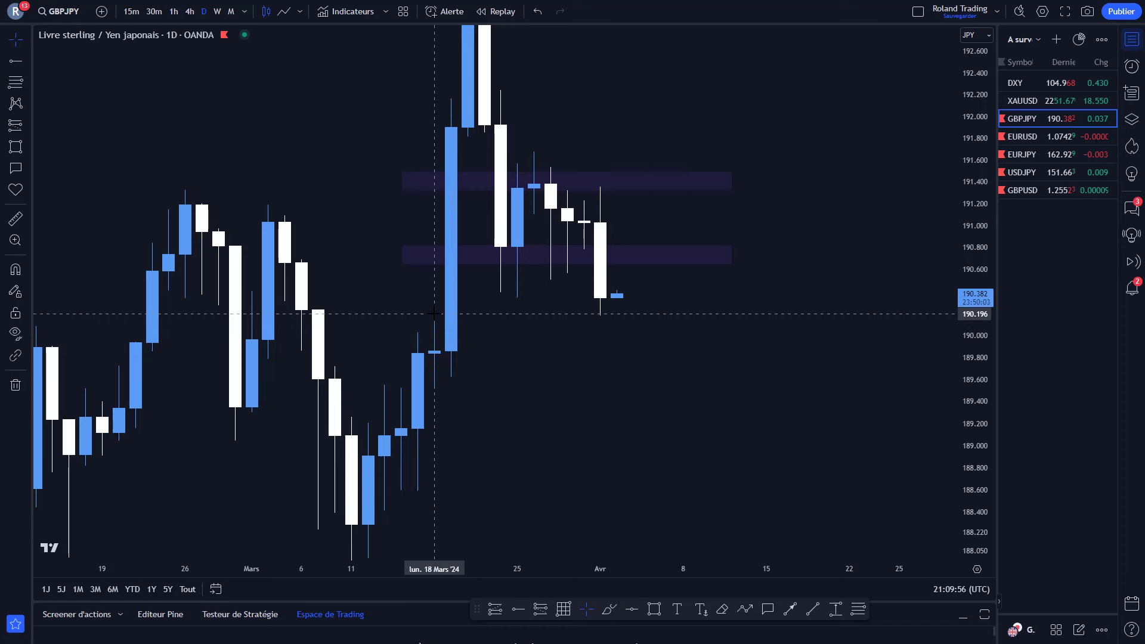
{"action": "left_click_drag", "start_coordinate": [474, 345], "coordinate": [503, 360]}
{"action": "left_click", "coordinate": [653, 610]}
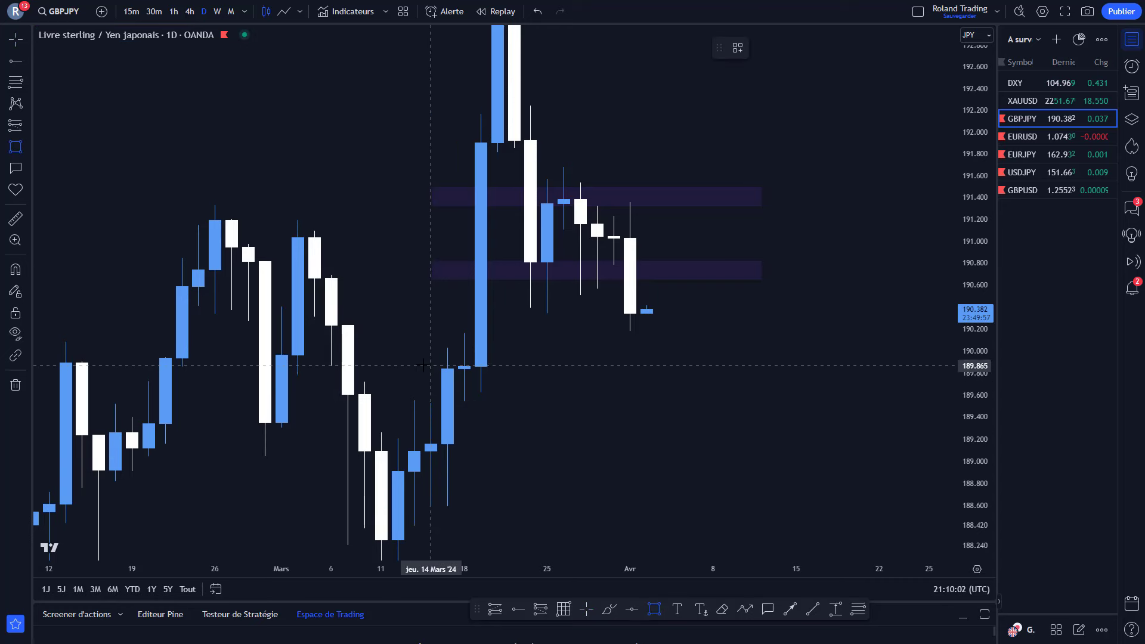
{"action": "left_click", "coordinate": [431, 365]}
{"action": "left_click", "coordinate": [780, 396]}
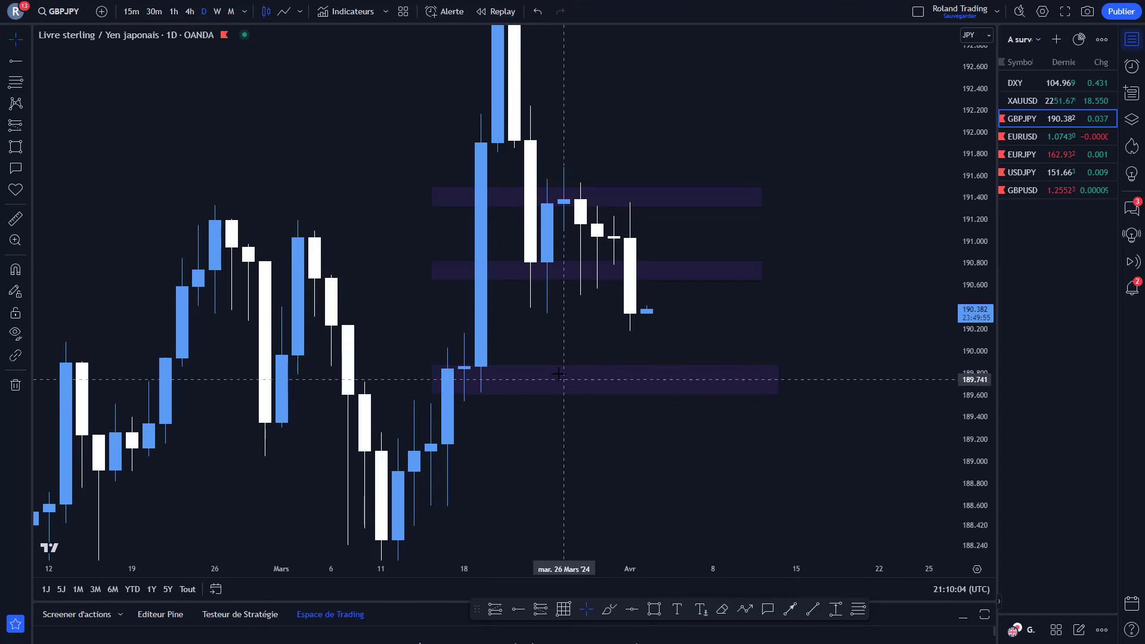
Move the lowest GBPJPY zone's upper edge to 190.164 and its start to 15 March, and check it on the 4-hour timeframe.
{"action": "left_click_drag", "start_coordinate": [431, 366], "coordinate": [448, 333]}
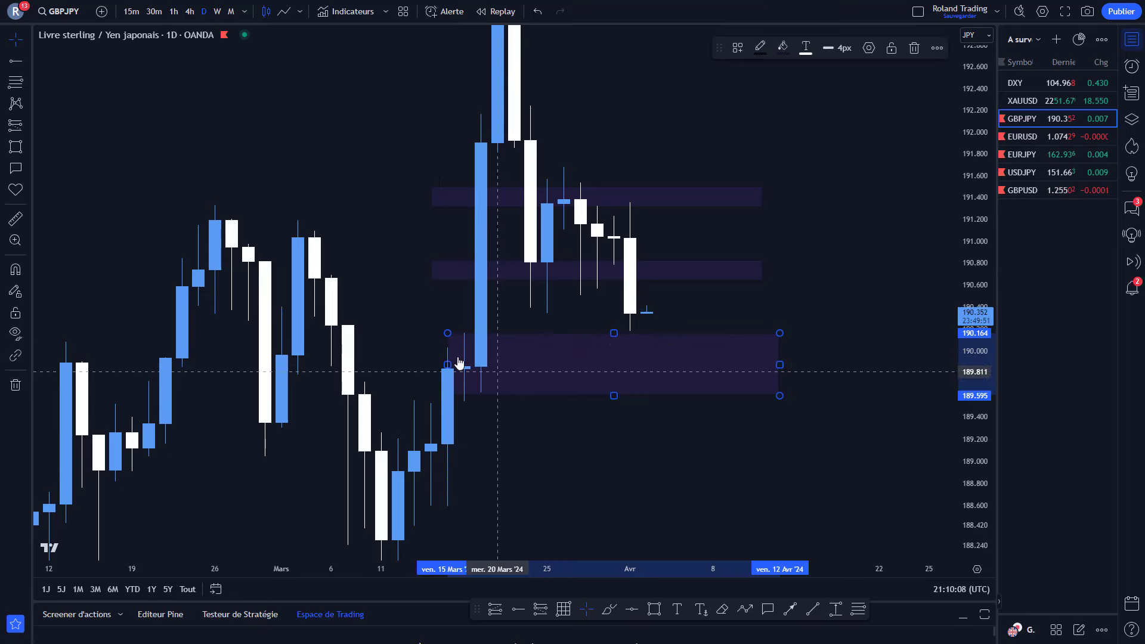
{"action": "left_click", "coordinate": [192, 17]}
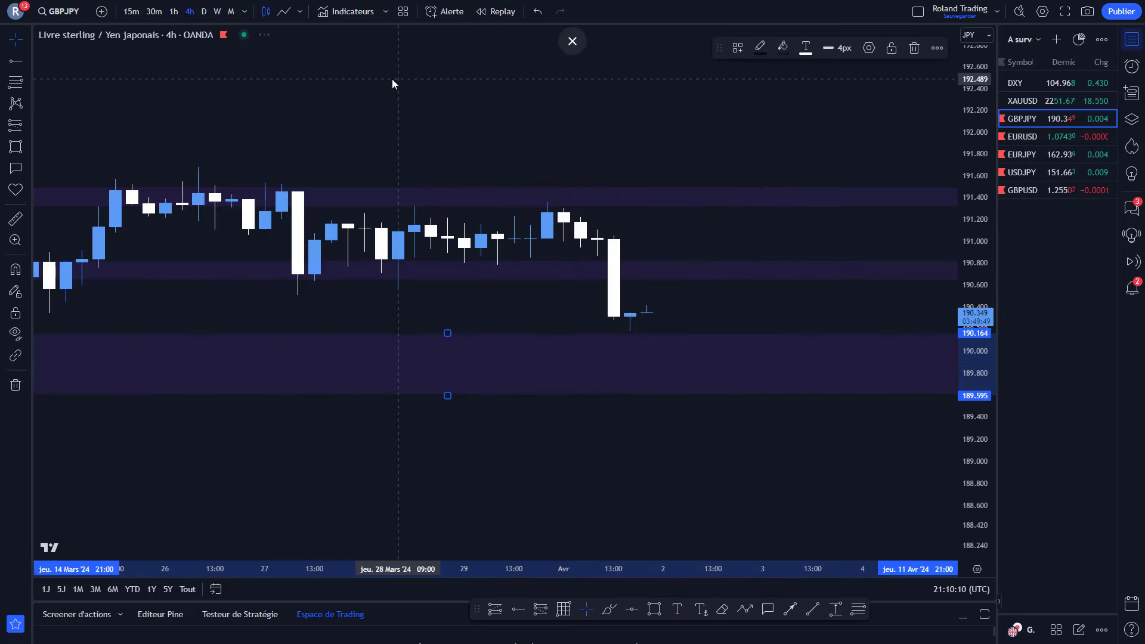
{"action": "scroll", "coordinate": [471, 191], "scroll_direction": "down", "scroll_amount": 1}
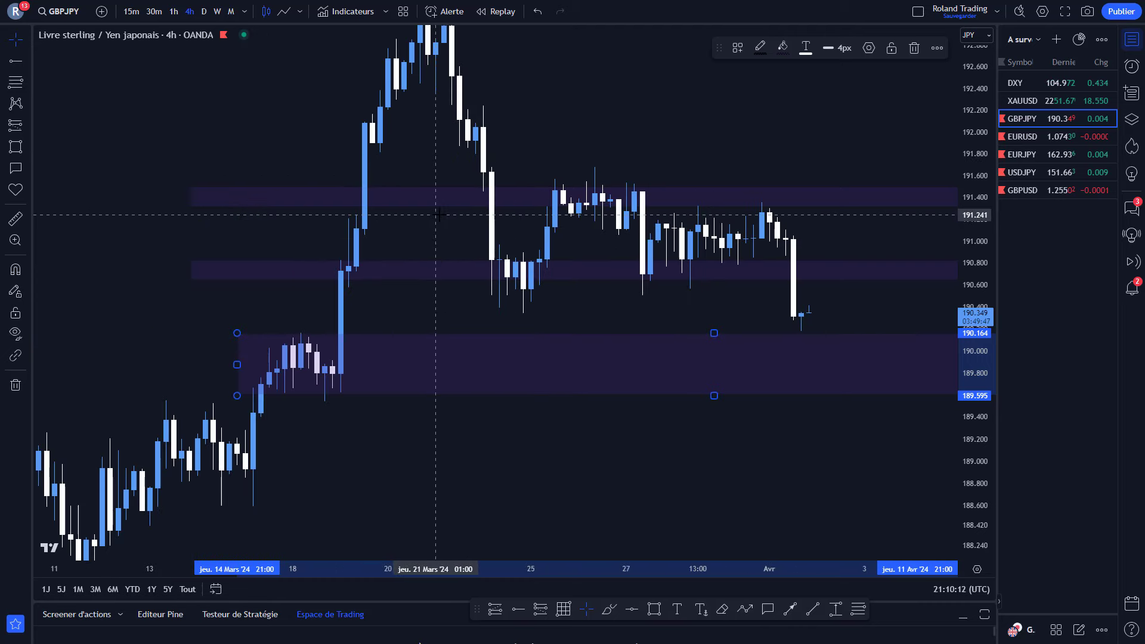
{"action": "left_click", "coordinate": [204, 11]}
Open EURUSD and remove all its existing drawings.
{"action": "key", "text": "space"}
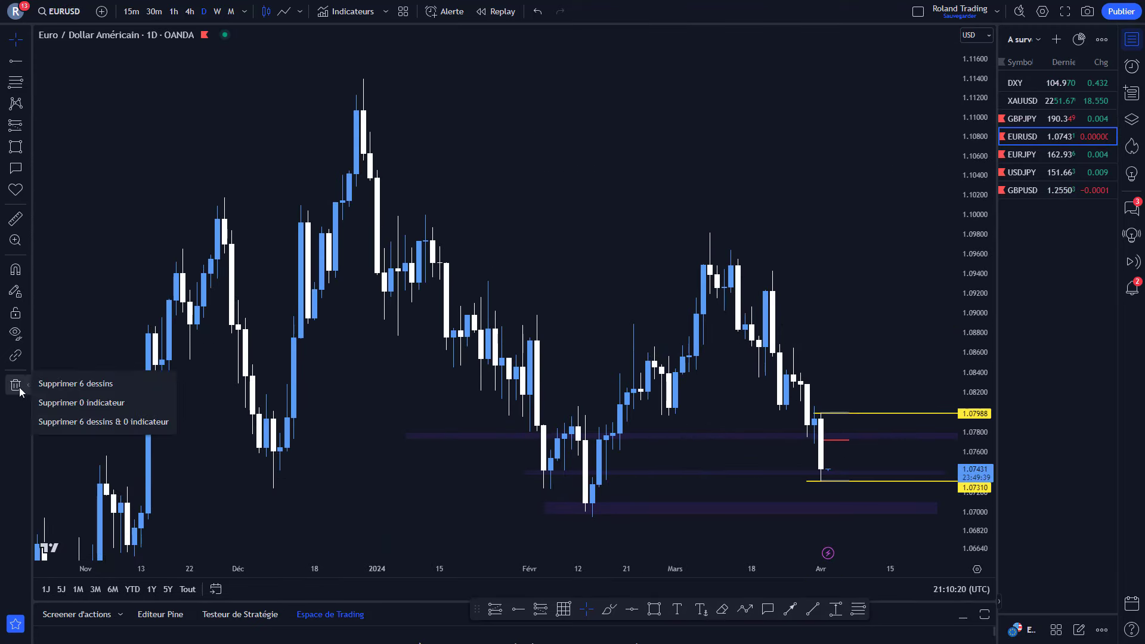
{"action": "left_click", "coordinate": [65, 392]}
{"action": "left_click_drag", "start_coordinate": [962, 486], "coordinate": [876, 331]}
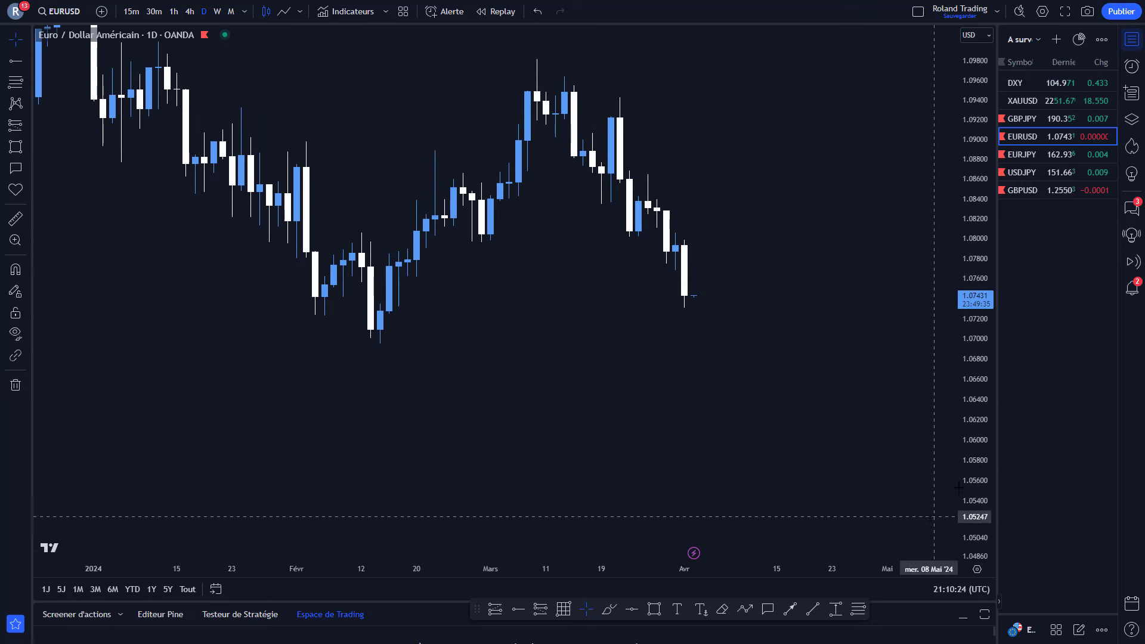
{"action": "scroll", "coordinate": [865, 418], "scroll_direction": "up", "scroll_amount": 5}
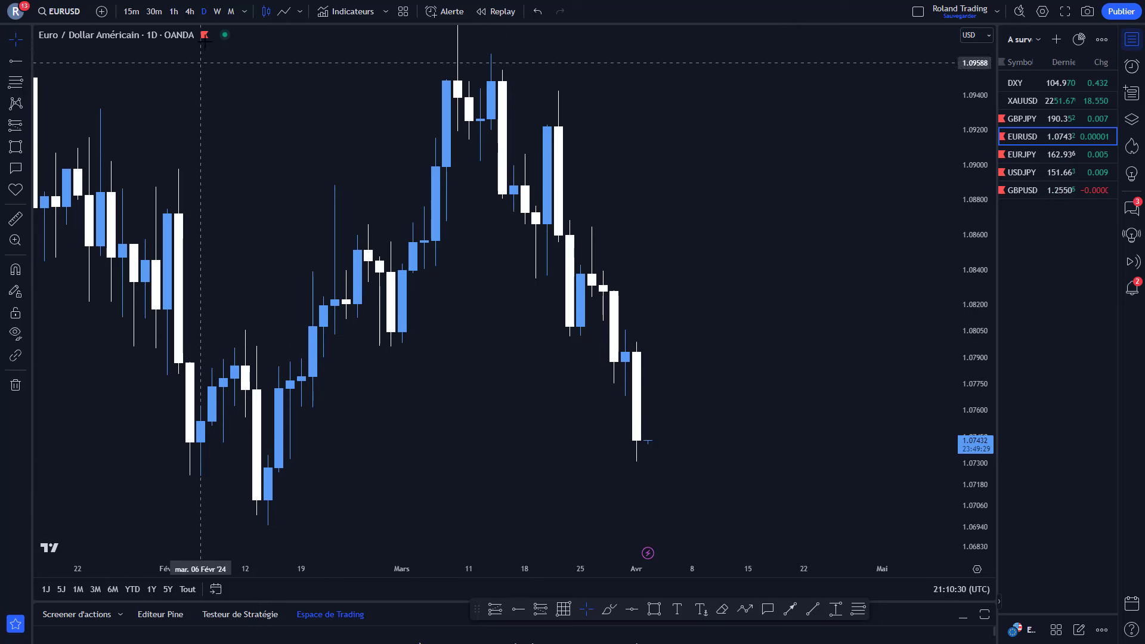
Check EURUSD weekly, return to daily and draw a rectangle zone from about 1.0709 to 1.0695, 7 February to 18 April 2024.
{"action": "left_click", "coordinate": [217, 11]}
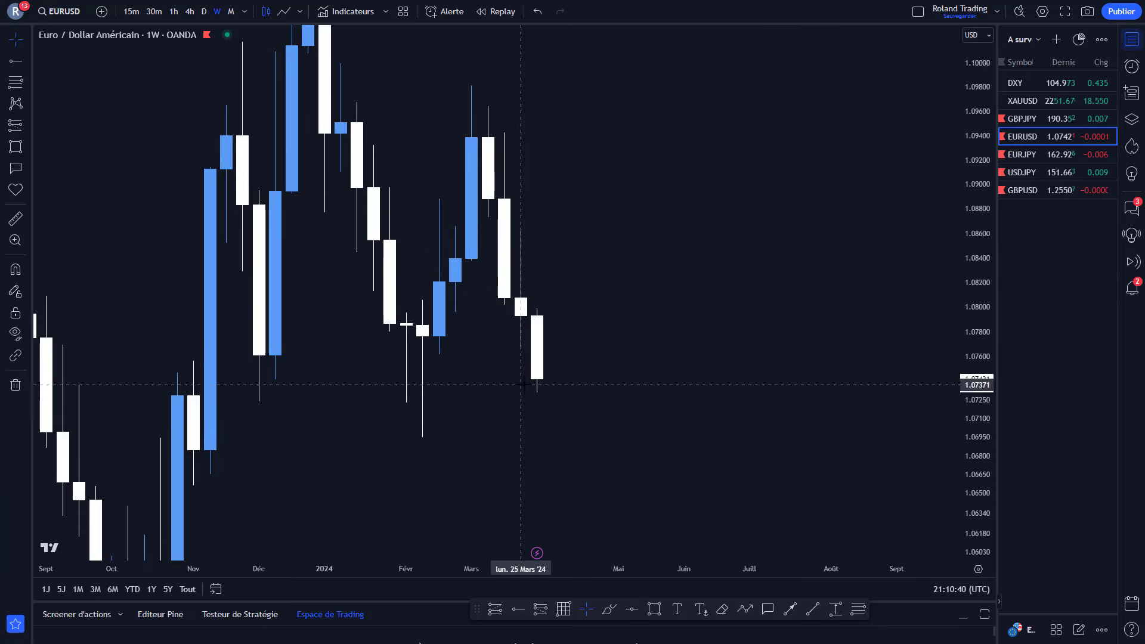
{"action": "left_click", "coordinate": [203, 12]}
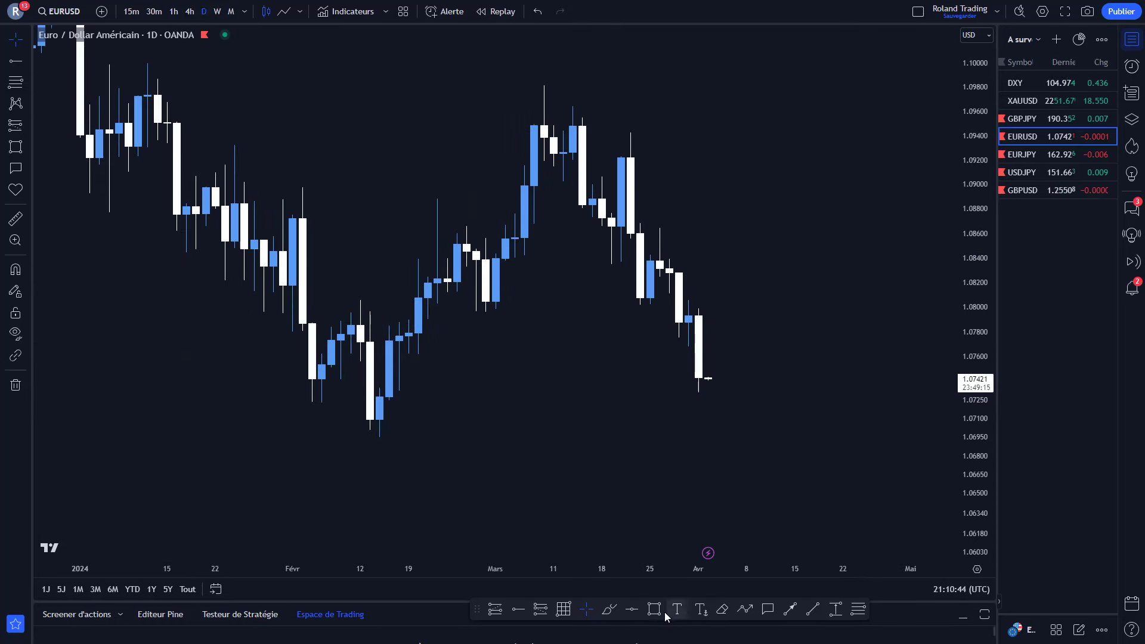
{"action": "left_click", "coordinate": [331, 420]}
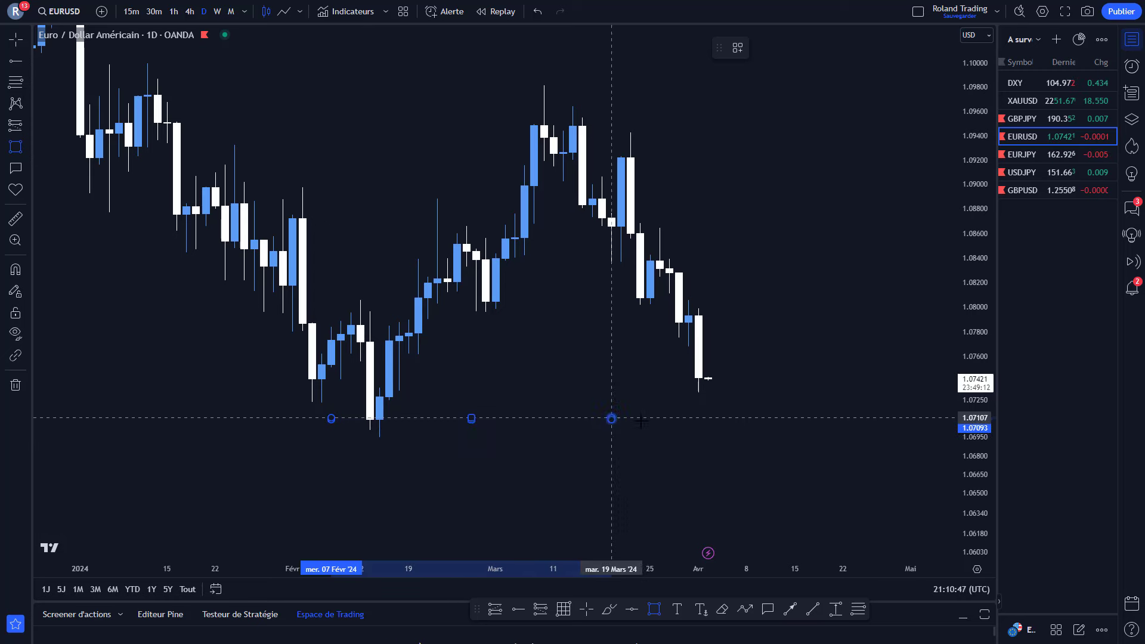
{"action": "left_click", "coordinate": [823, 437]}
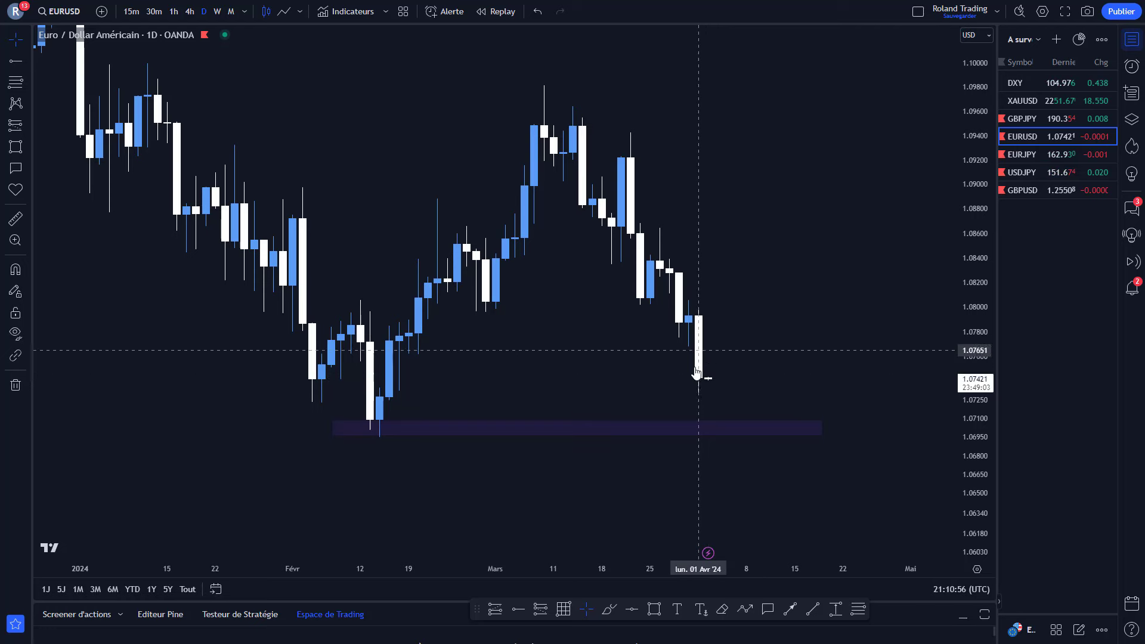
On the EURUSD 4-hour chart, draw a projected path from about 1.0750 up to 1.0775 and down to 1.0711.
{"action": "left_click", "coordinate": [190, 11]}
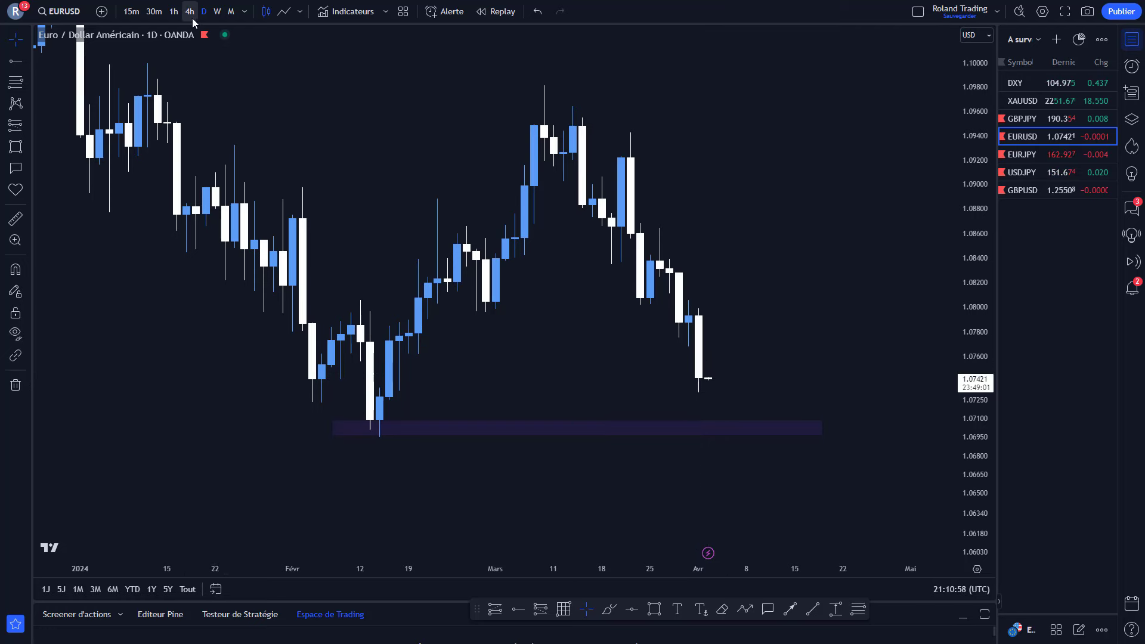
{"action": "scroll", "coordinate": [806, 298], "scroll_direction": "up", "scroll_amount": 5}
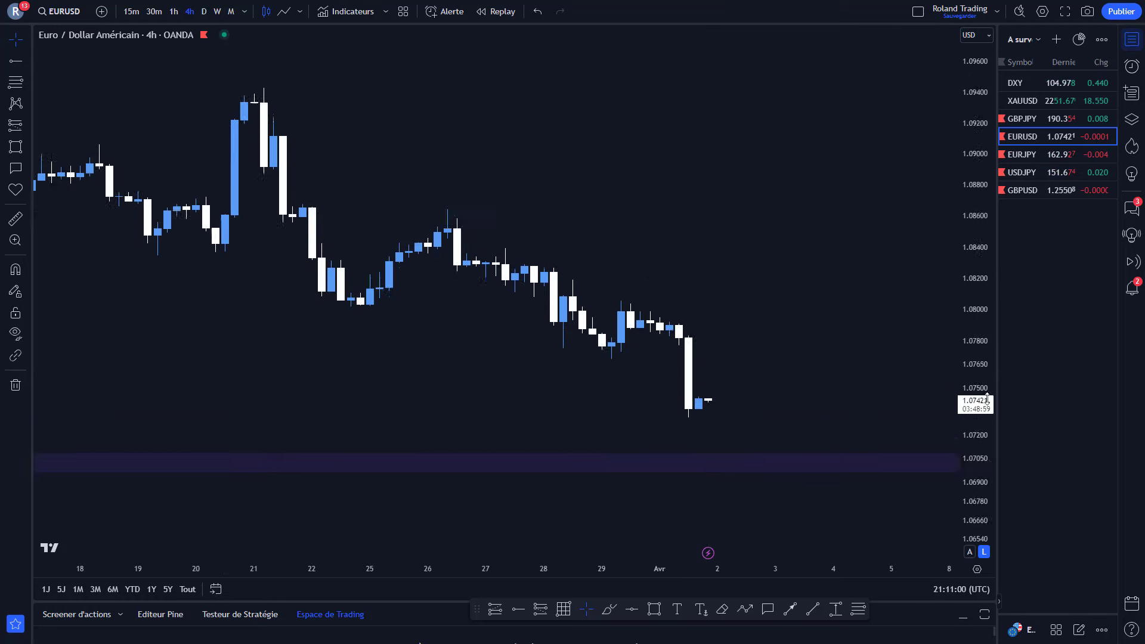
{"action": "scroll", "coordinate": [710, 254], "scroll_direction": "up", "scroll_amount": 3}
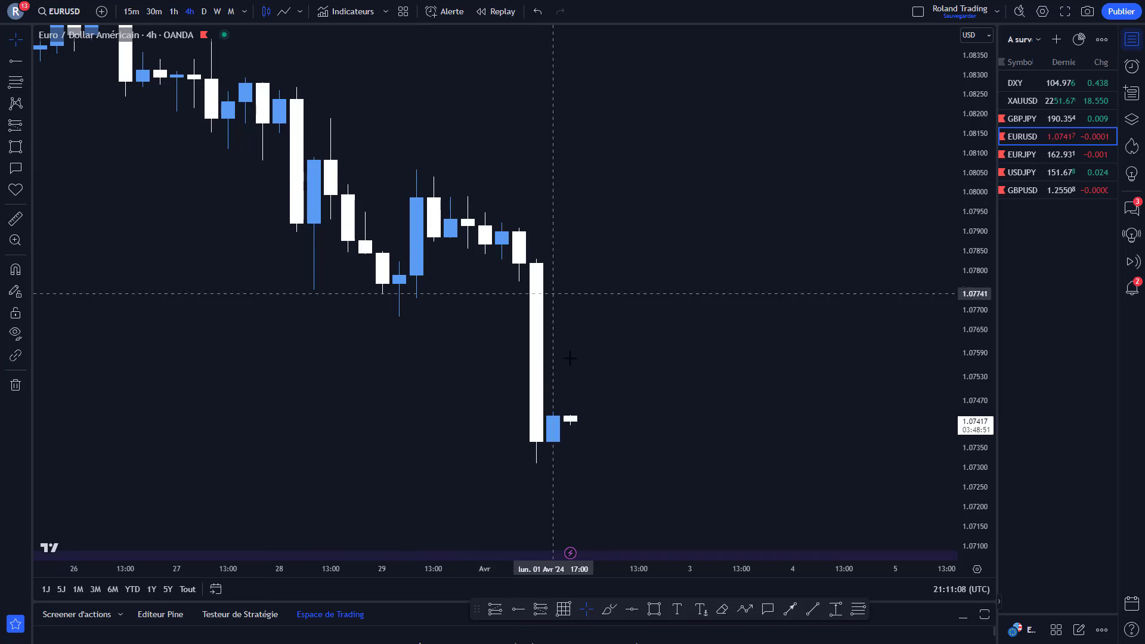
{"action": "left_click", "coordinate": [745, 609]}
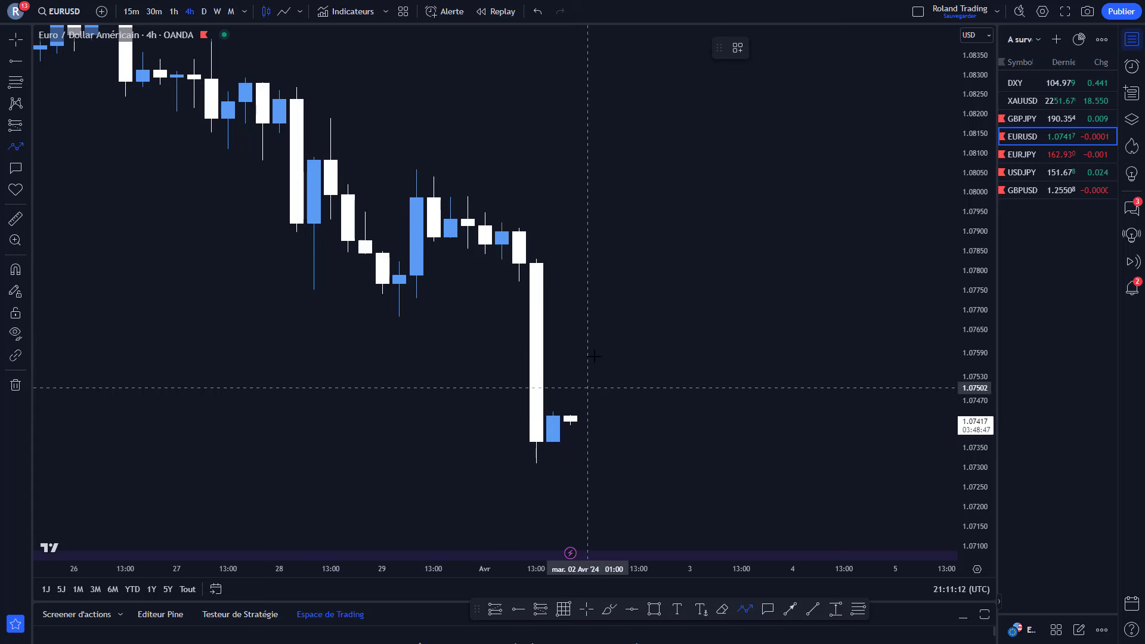
{"action": "left_click", "coordinate": [588, 388]}
{"action": "left_click", "coordinate": [622, 289]}
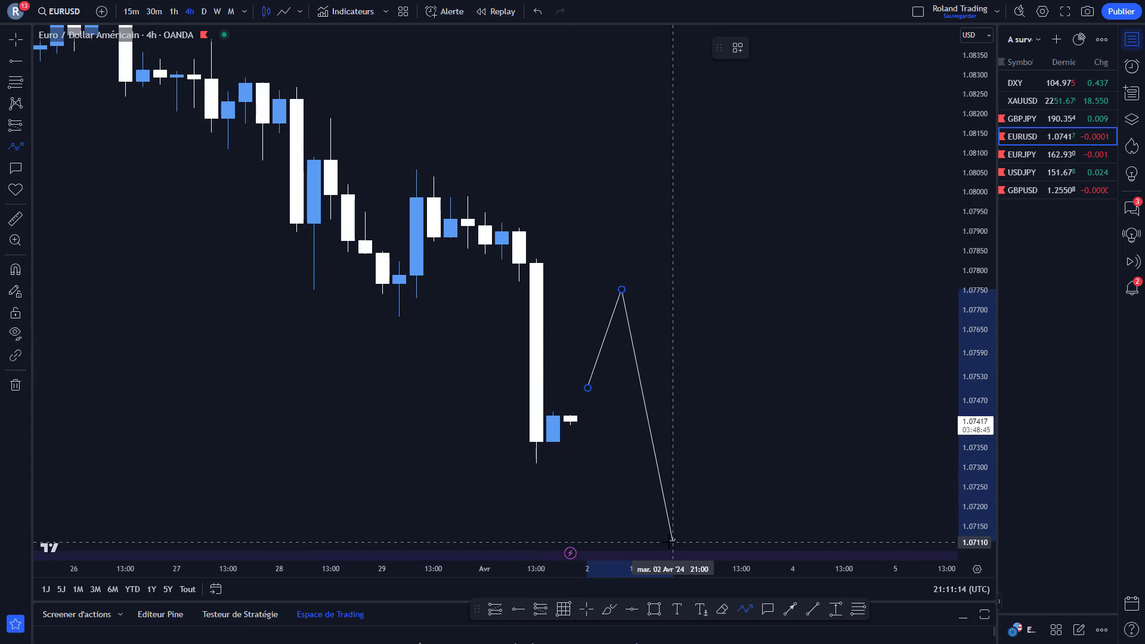
{"action": "left_click", "coordinate": [672, 542]}
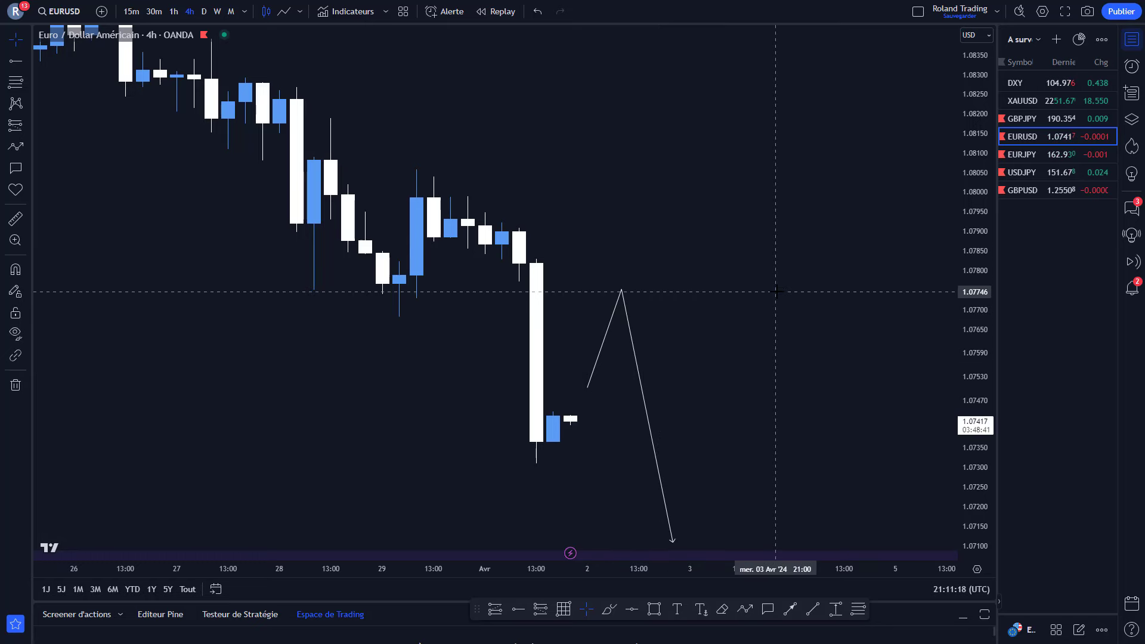
Examine EURJPY around its zone on the daily timeframe and open USDJPY.
{"action": "key", "text": "Down"}
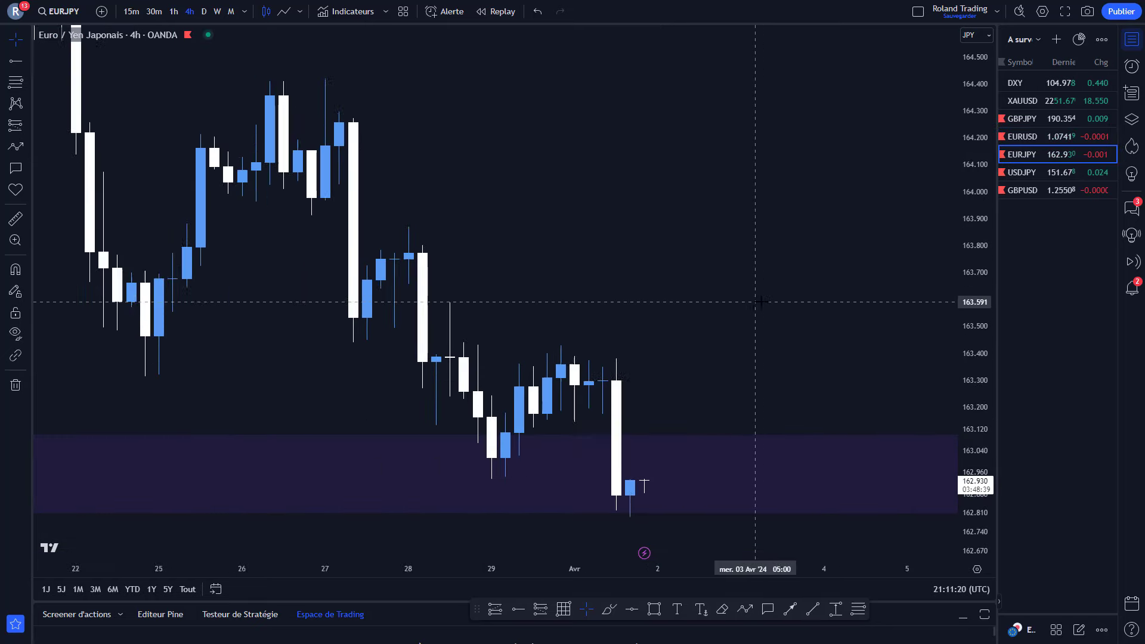
{"action": "left_click", "coordinate": [203, 15]}
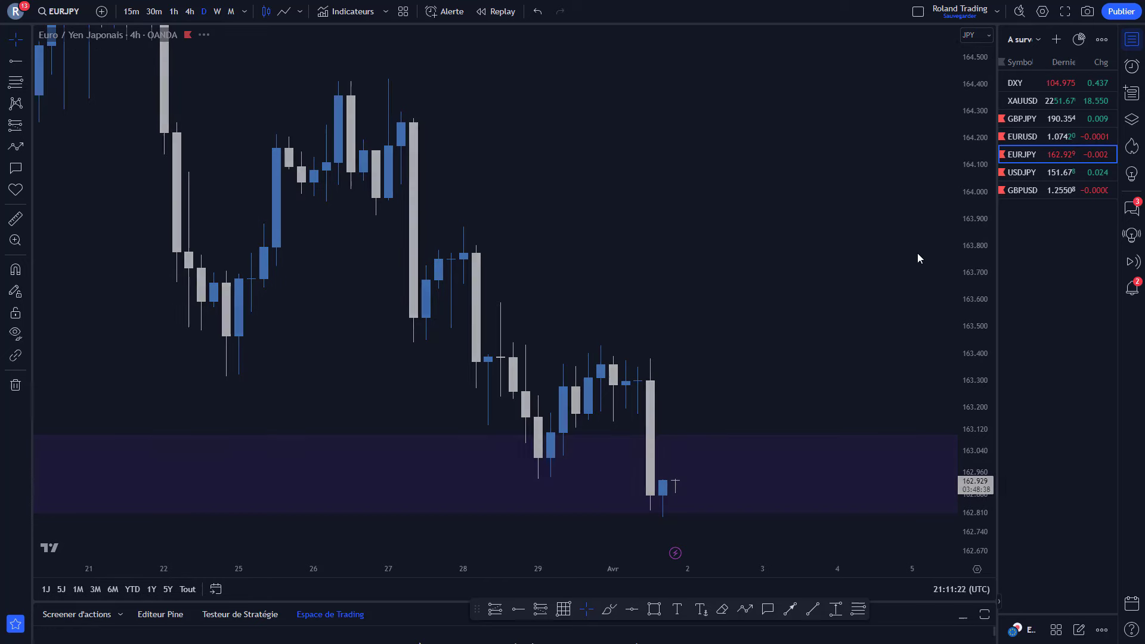
{"action": "double_click", "coordinate": [983, 283]}
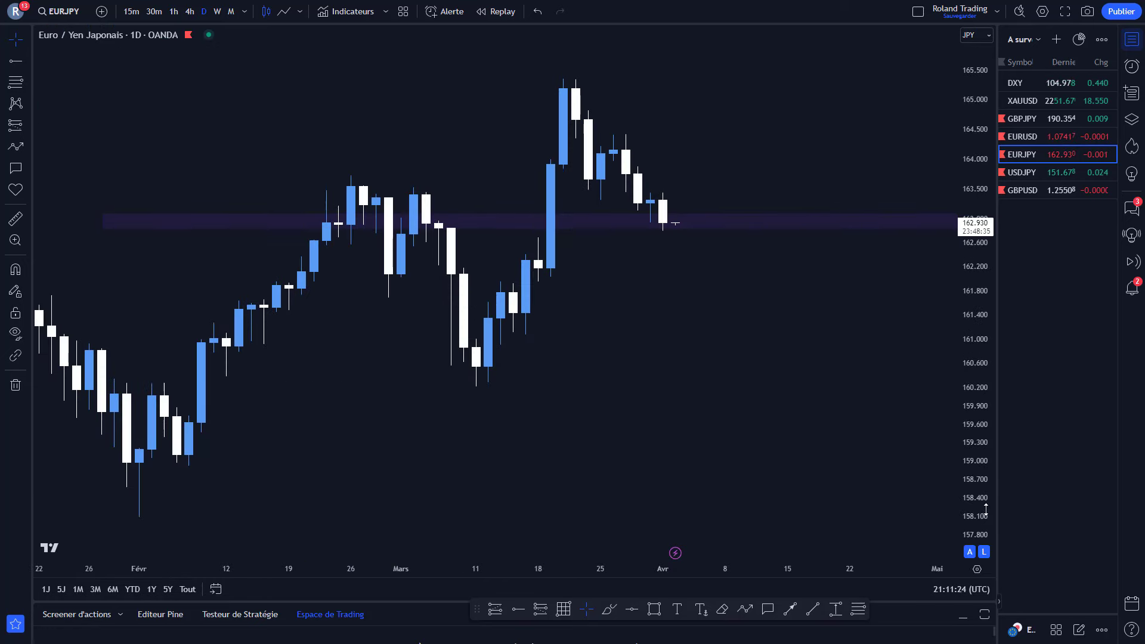
{"action": "scroll", "coordinate": [750, 249], "scroll_direction": "up", "scroll_amount": 3}
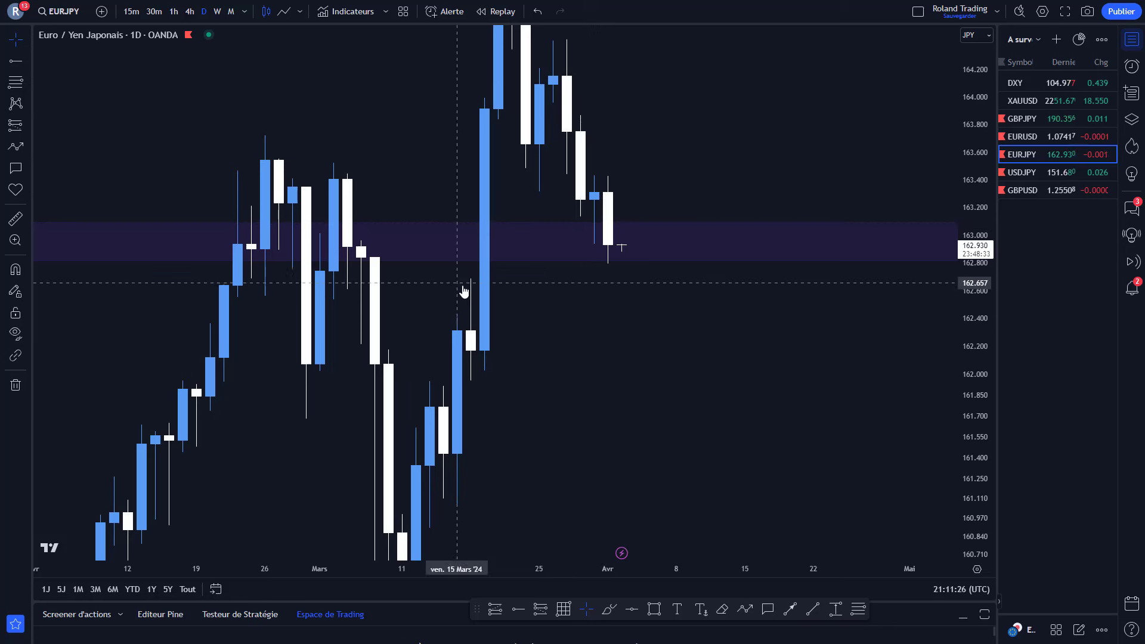
{"action": "key", "text": "Down"}
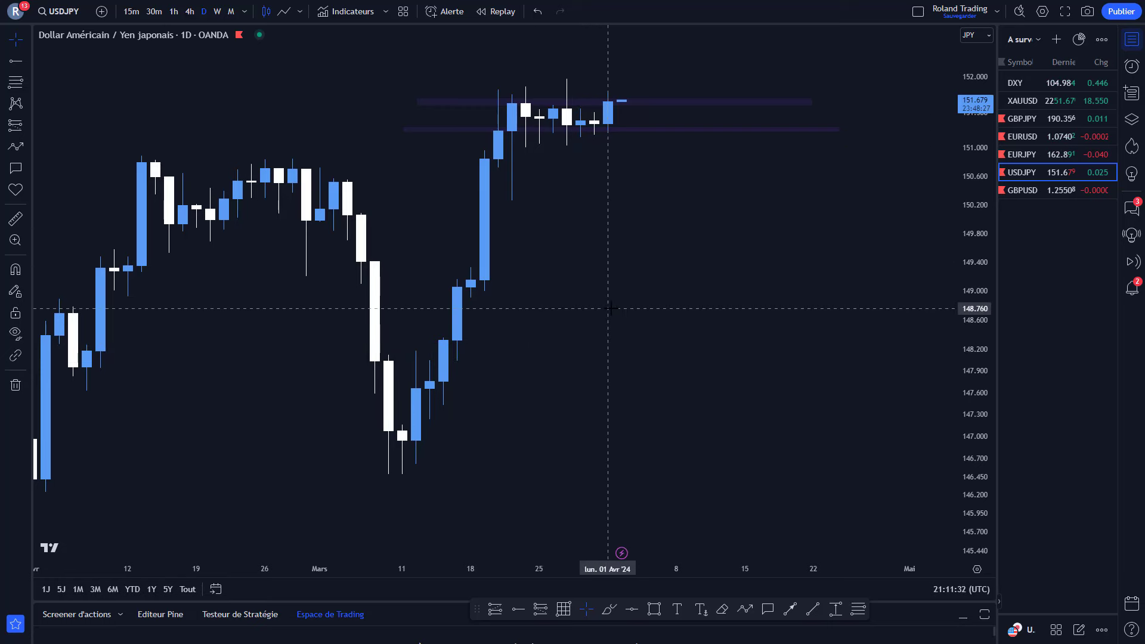
Check GBPUSD on the daily and 4-hour timeframes, and return to EURUSD.
{"action": "key", "text": "Down"}
{"action": "scroll", "coordinate": [720, 445], "scroll_direction": "down", "scroll_amount": 3}
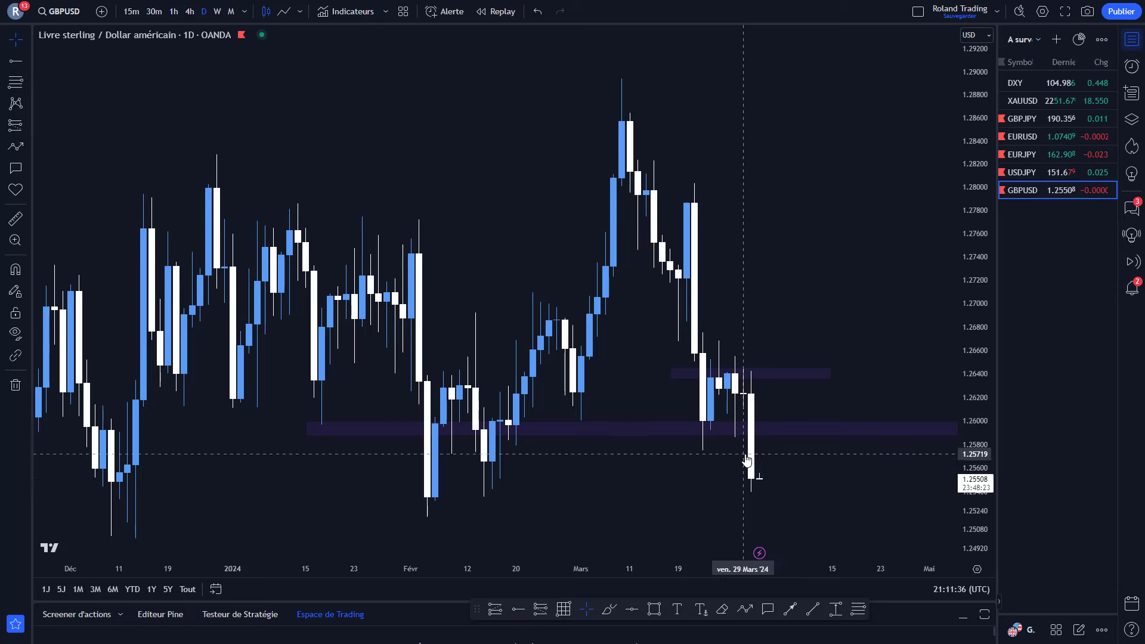
{"action": "left_click", "coordinate": [1036, 135]}
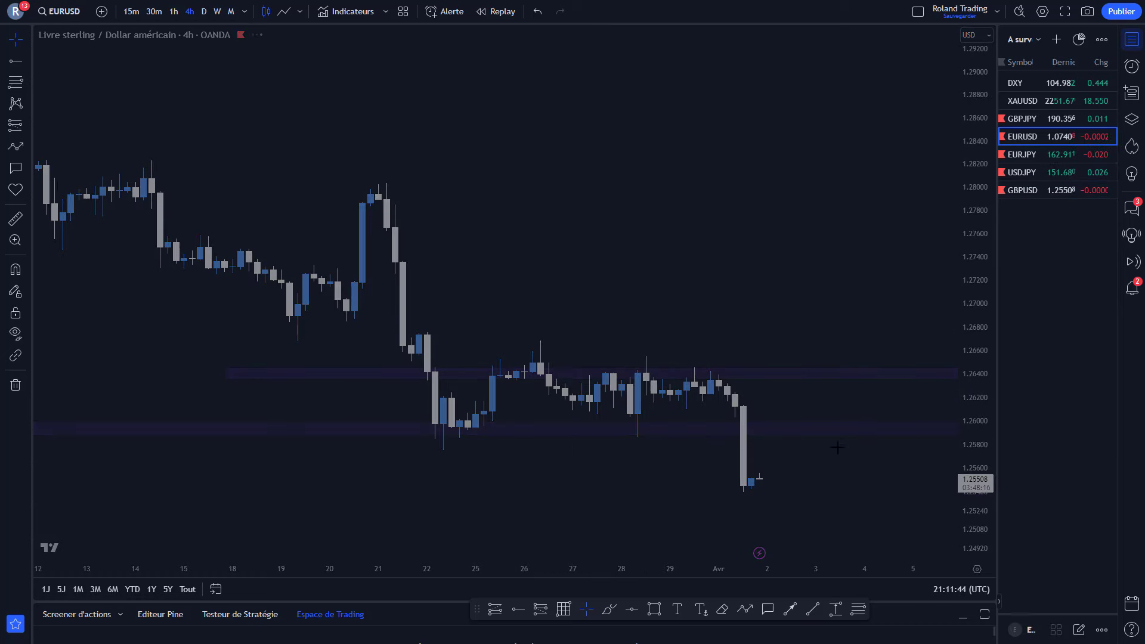
{"action": "left_click_drag", "start_coordinate": [772, 396], "coordinate": [511, 150]}
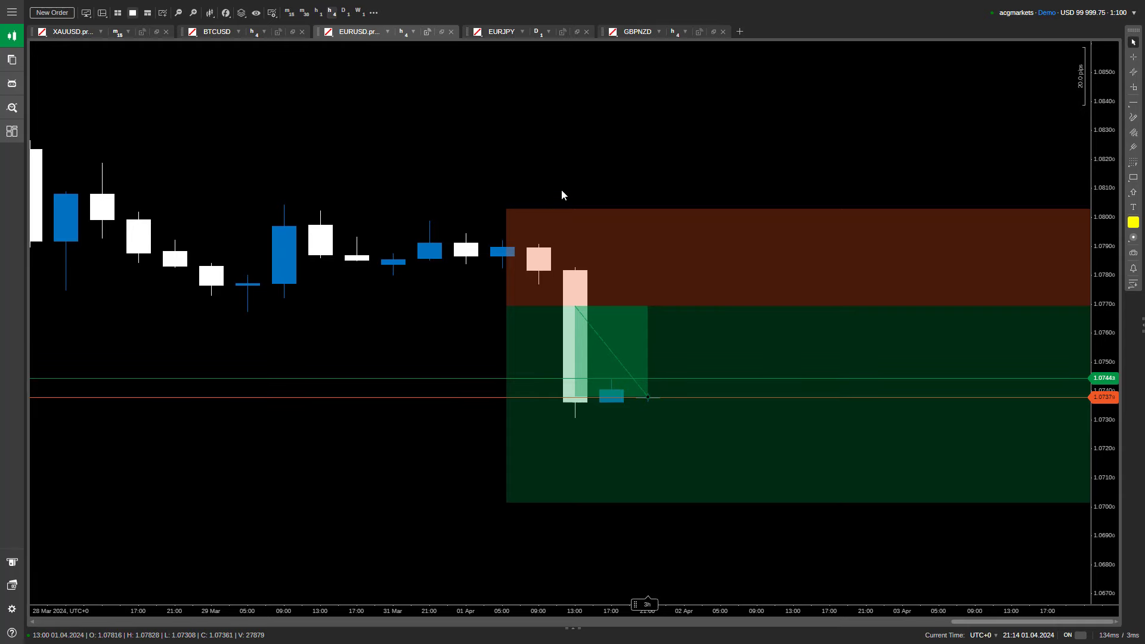
In cTrader, place a EURUSD sell limit of 11.91 lots at 1.07694, stop loss 1.08030, take profit 1.07013, and delete the risk-reward drawing.
{"action": "left_click", "coordinate": [548, 207]}
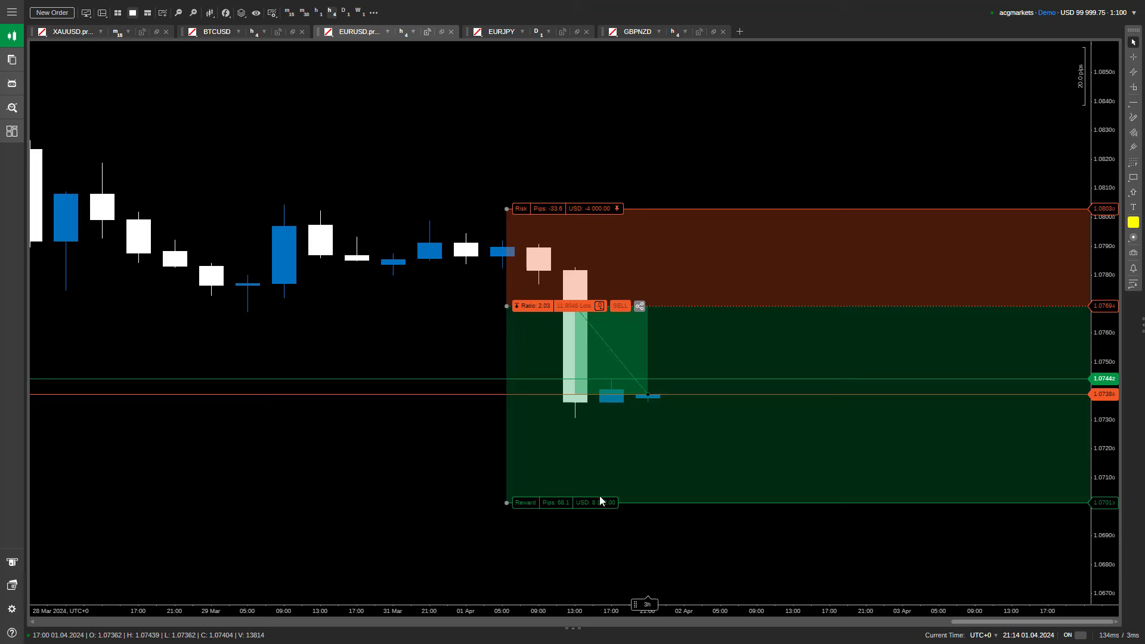
{"action": "left_click", "coordinate": [600, 307]}
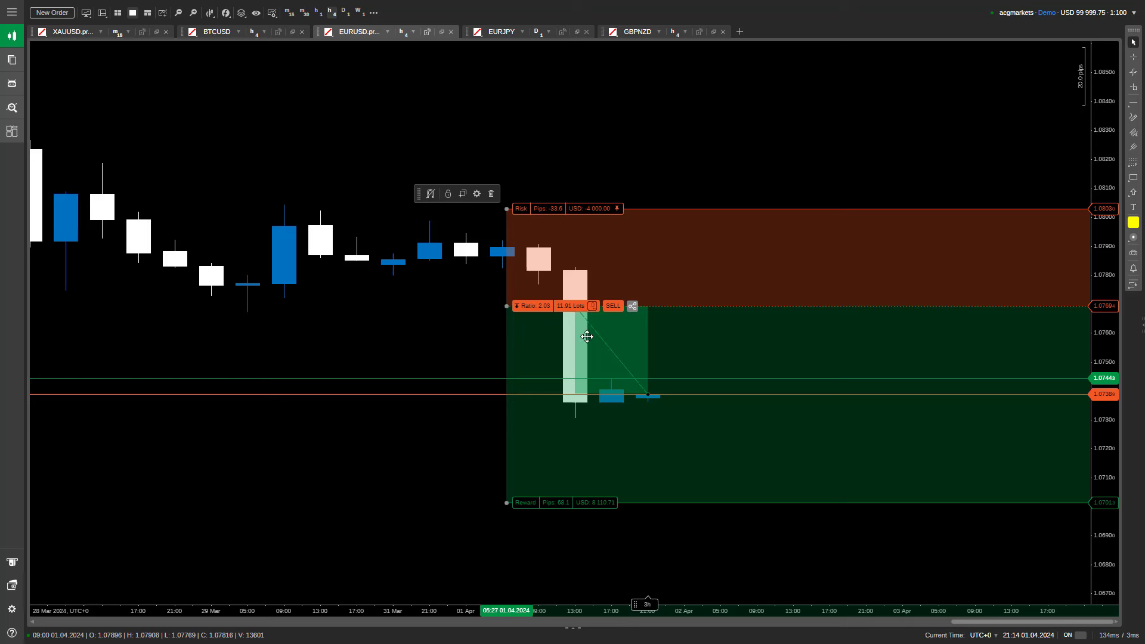
{"action": "left_click", "coordinate": [614, 307]}
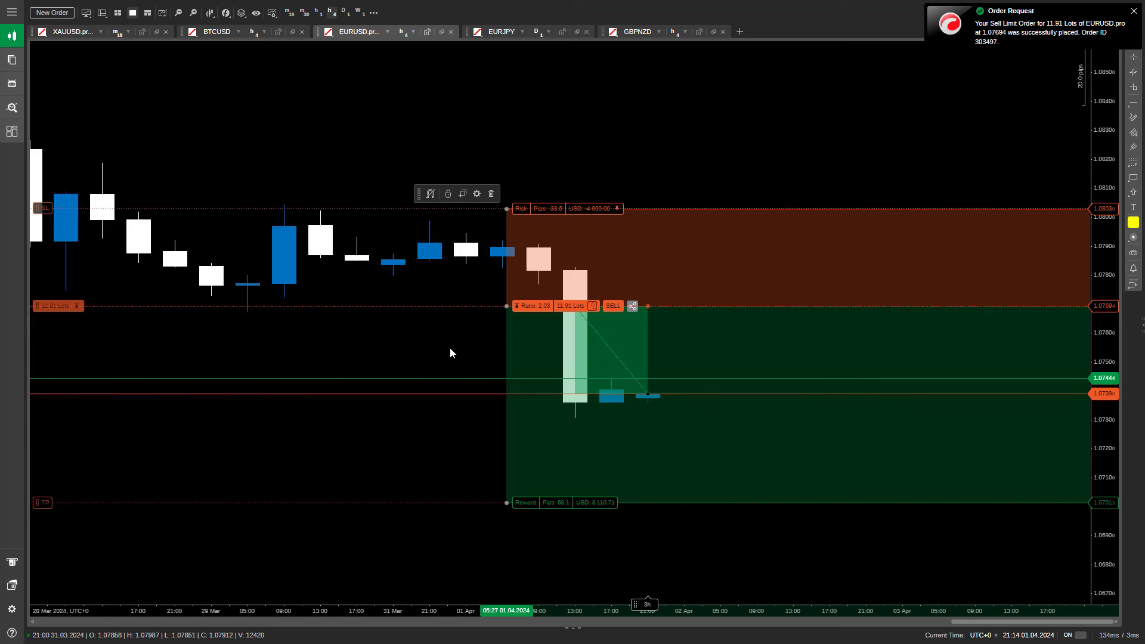
{"action": "left_click", "coordinate": [494, 196]}
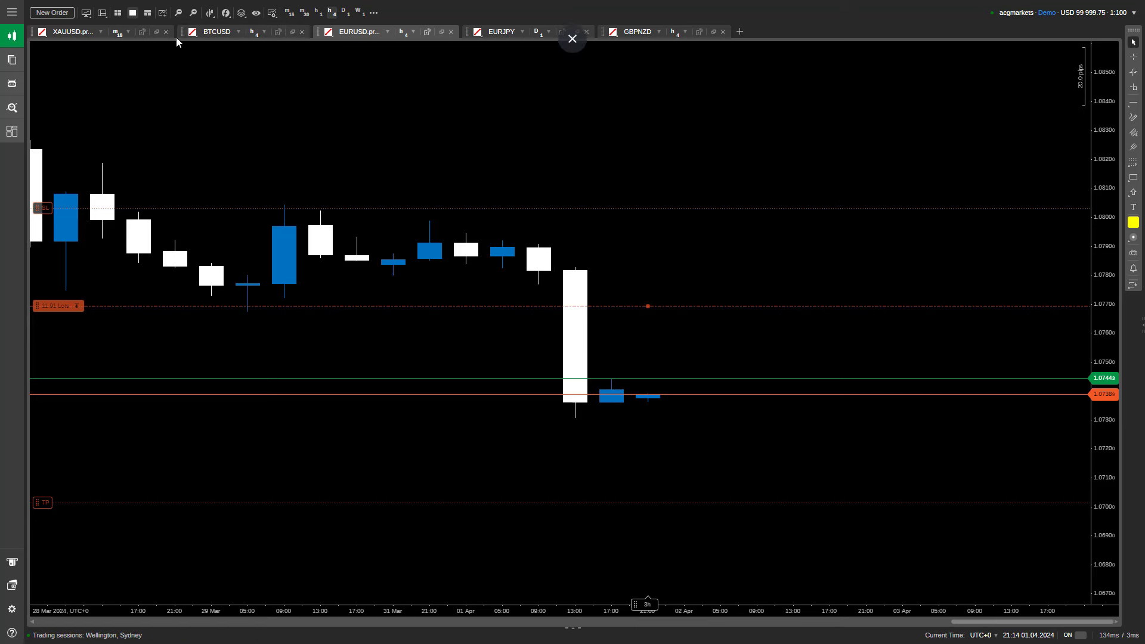
Examine the pending EURUSD sell order's entry, stop loss and take profit levels against the wider 4-hour price history.
{"action": "left_click", "coordinate": [181, 12]}
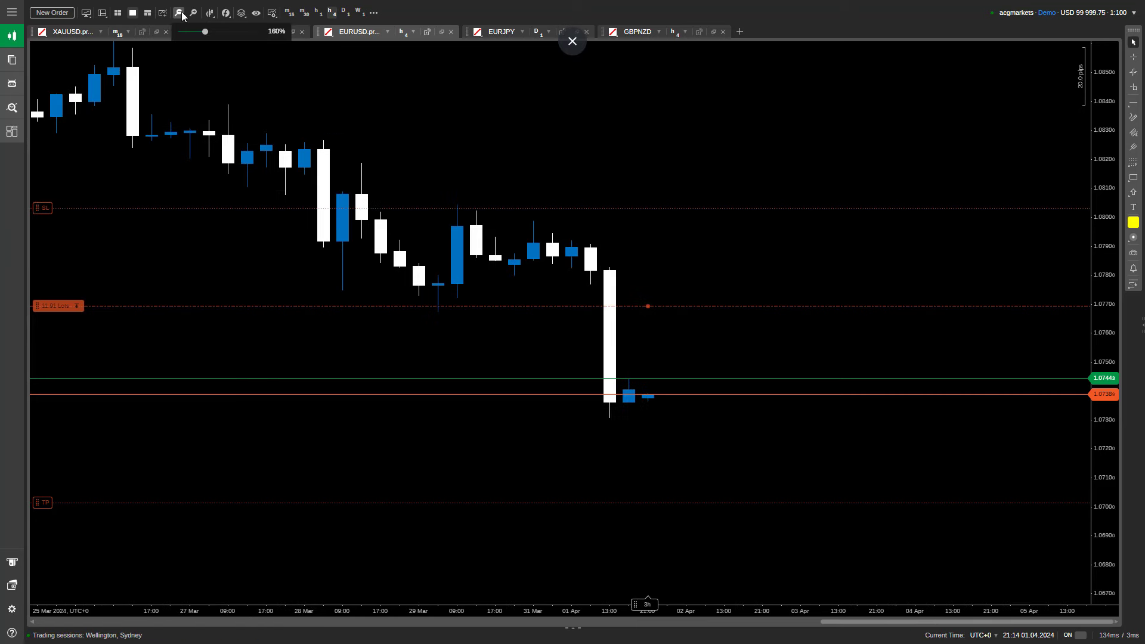
{"action": "left_click", "coordinate": [181, 12]}
{"action": "left_click", "coordinate": [181, 12]}
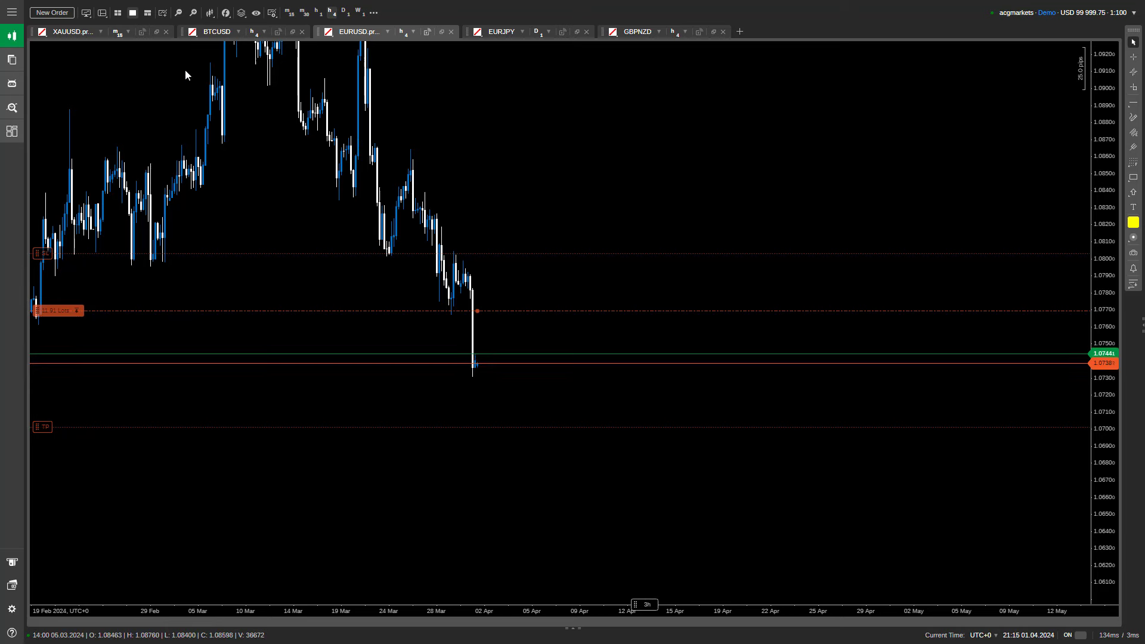
{"action": "left_click", "coordinate": [182, 16]}
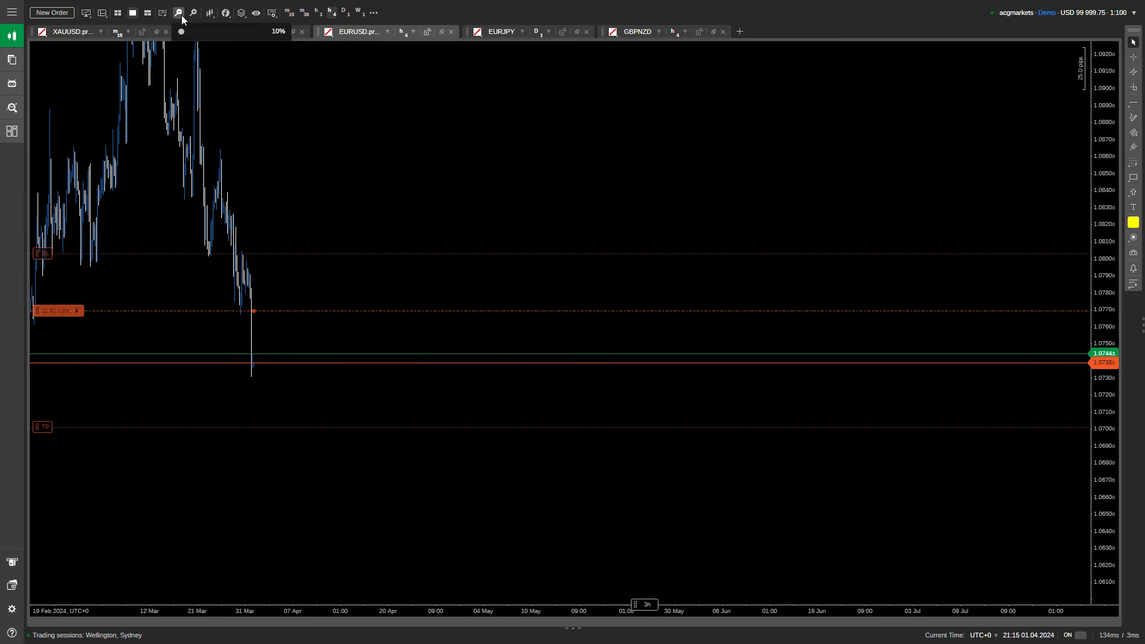
{"action": "left_click", "coordinate": [195, 16]}
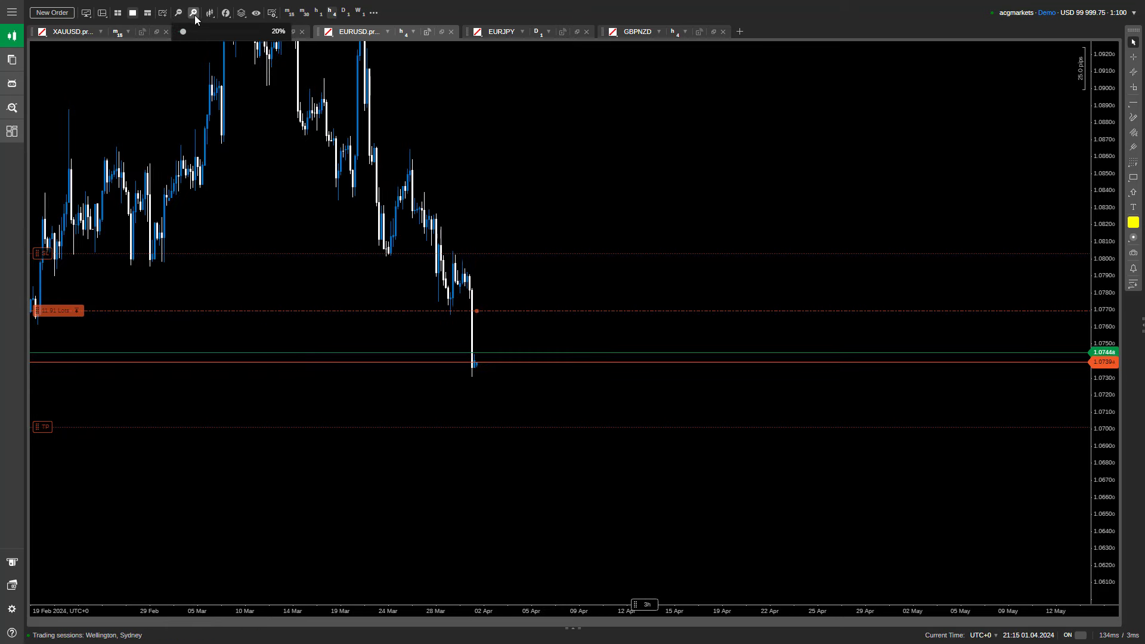
{"action": "left_click", "coordinate": [194, 16]}
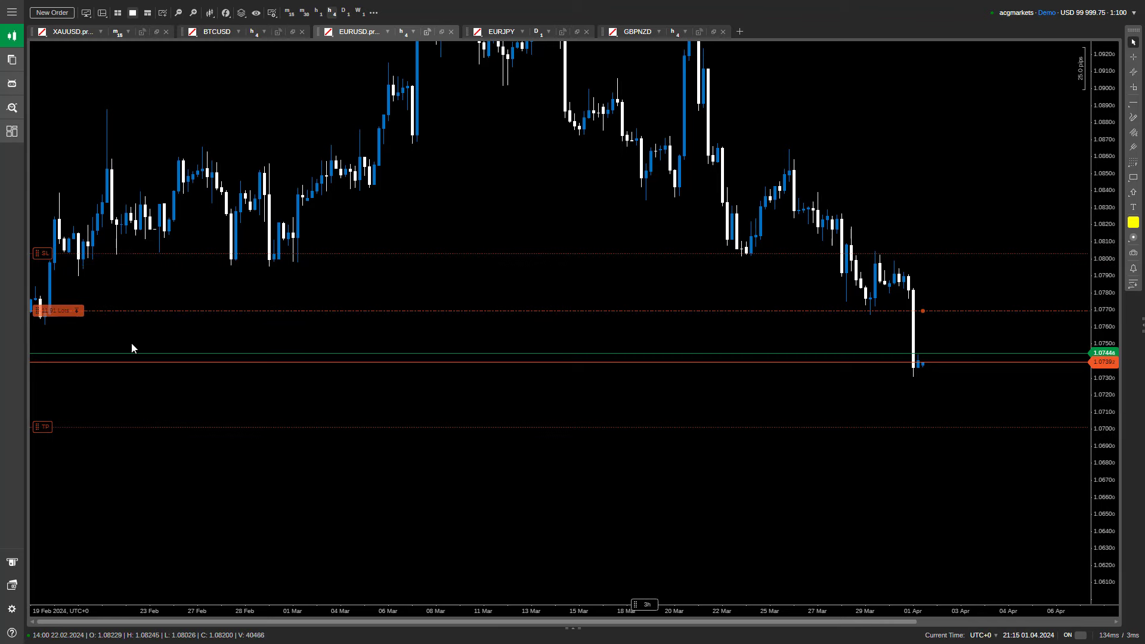
{"action": "scroll", "coordinate": [368, 217], "scroll_direction": "down", "scroll_amount": 5}
{"action": "left_click_drag", "start_coordinate": [475, 230], "coordinate": [320, 216]}
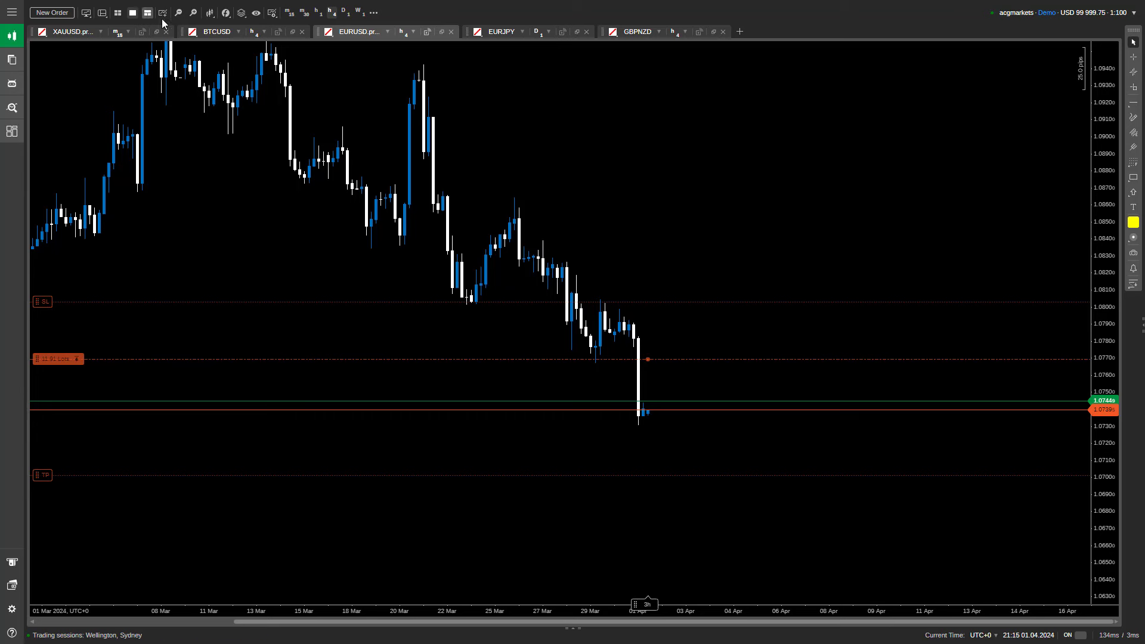
{"action": "left_click", "coordinate": [193, 16]}
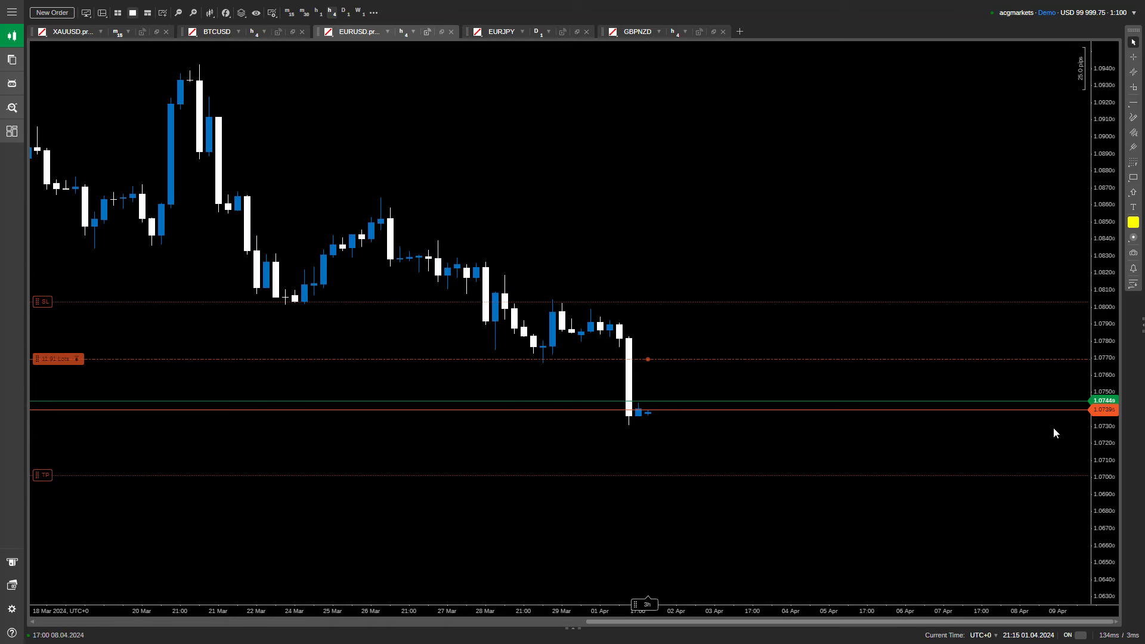
{"action": "left_click_drag", "start_coordinate": [1097, 411], "coordinate": [1090, 369]}
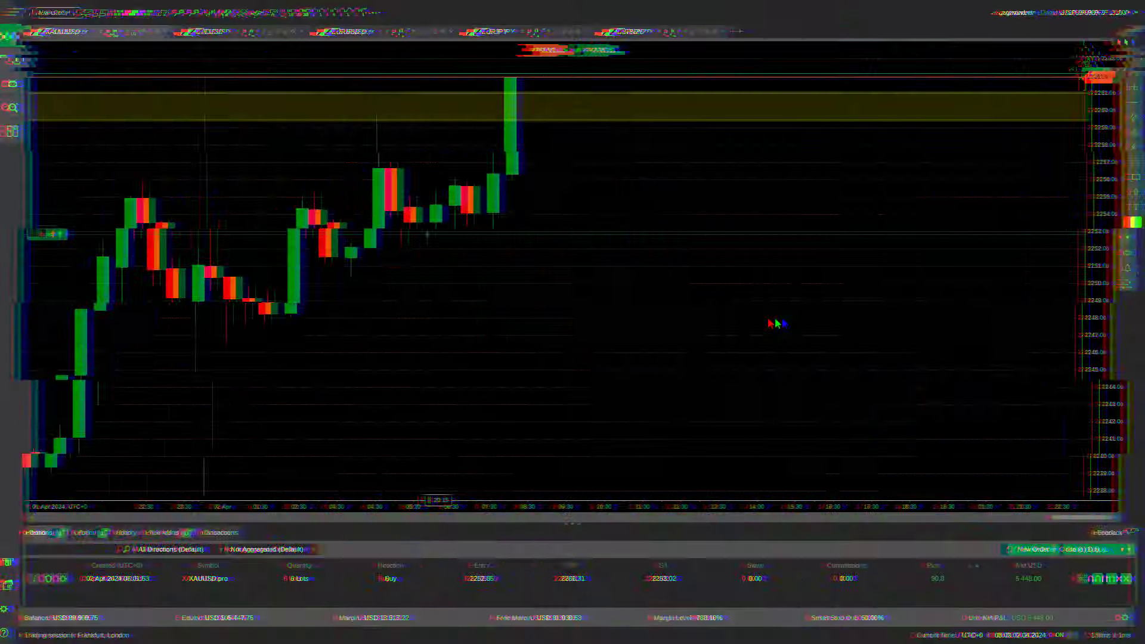
Review the pending EURUSD order and the open XAUUSD buy position, including its entry, stop loss and take profit levels.
{"action": "left_click_drag", "start_coordinate": [500, 319], "coordinate": [480, 435]}
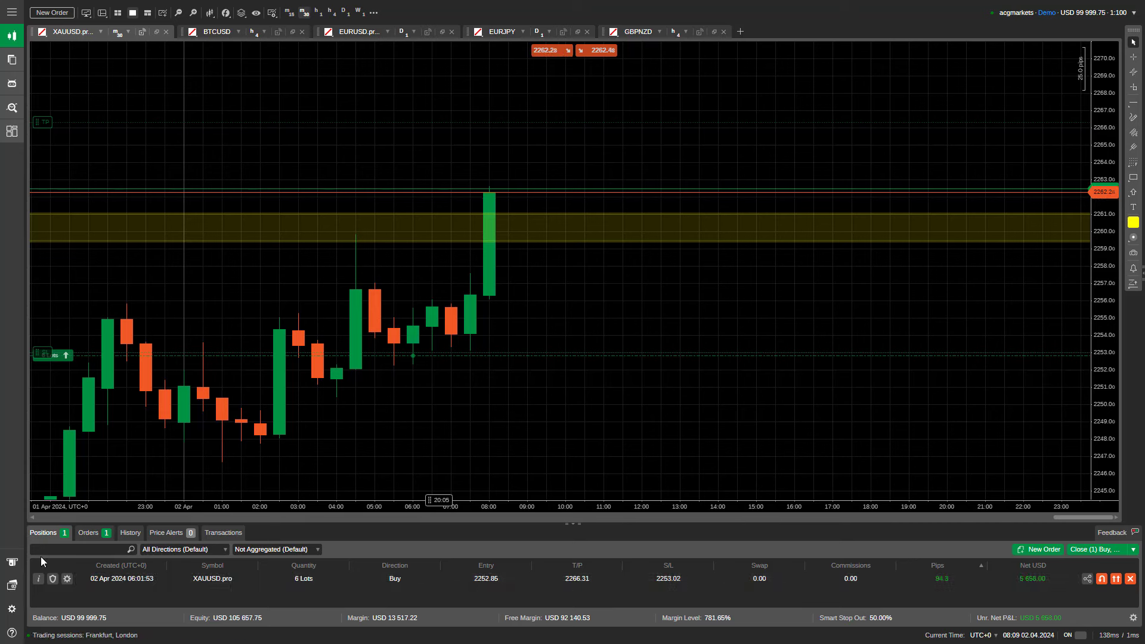
{"action": "left_click", "coordinate": [93, 535]}
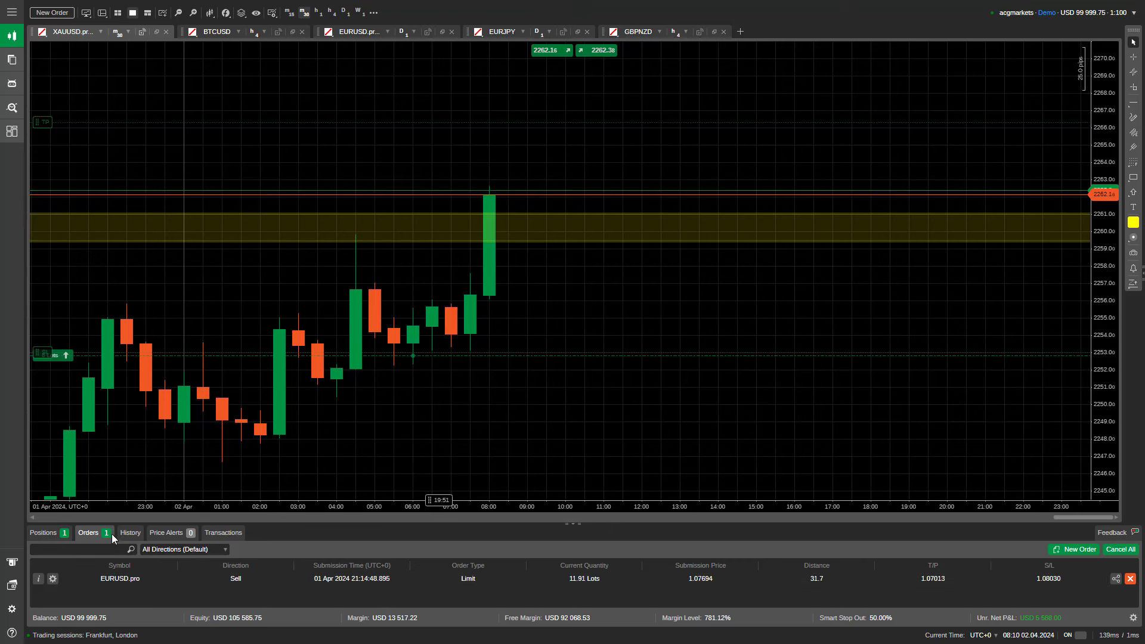
{"action": "left_click", "coordinate": [56, 532]}
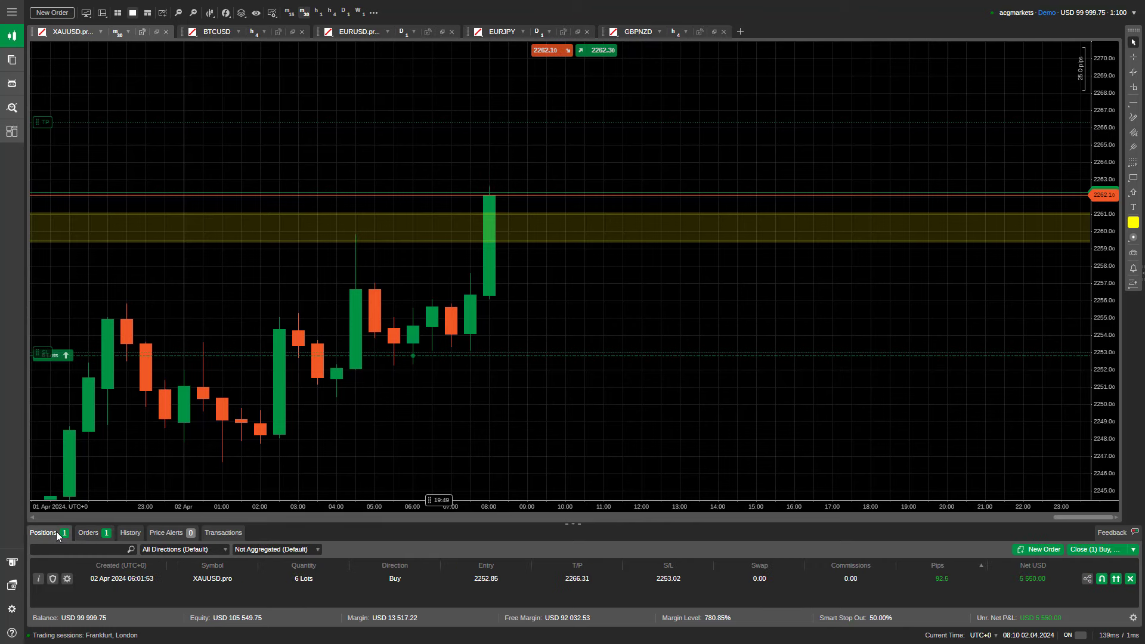
{"action": "left_click_drag", "start_coordinate": [447, 428], "coordinate": [497, 452]}
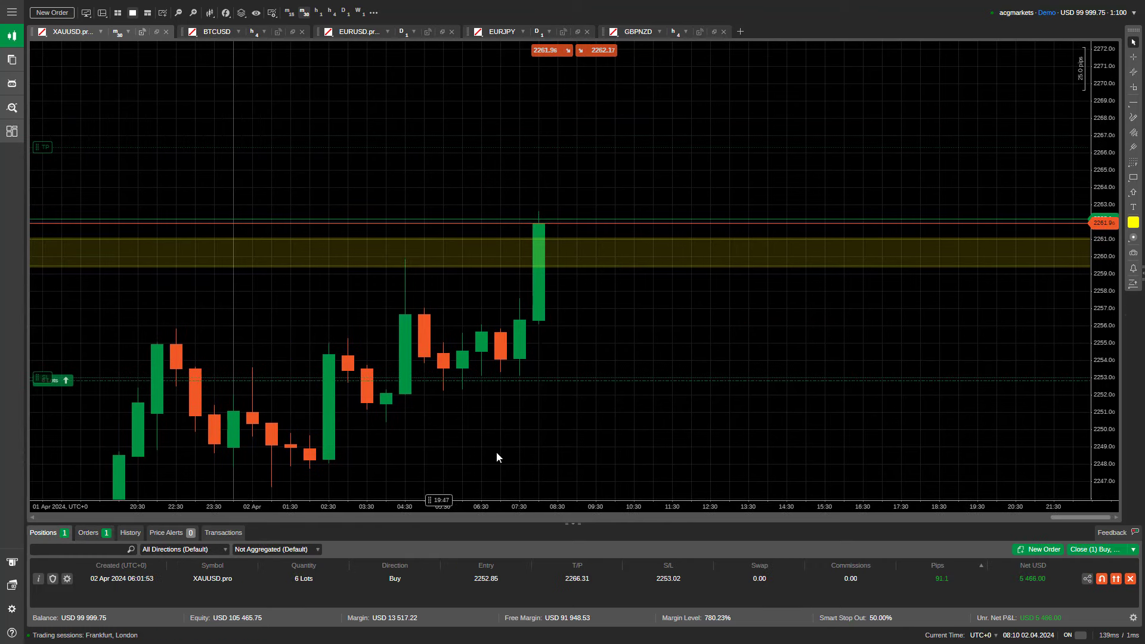
{"action": "left_click", "coordinate": [65, 385]}
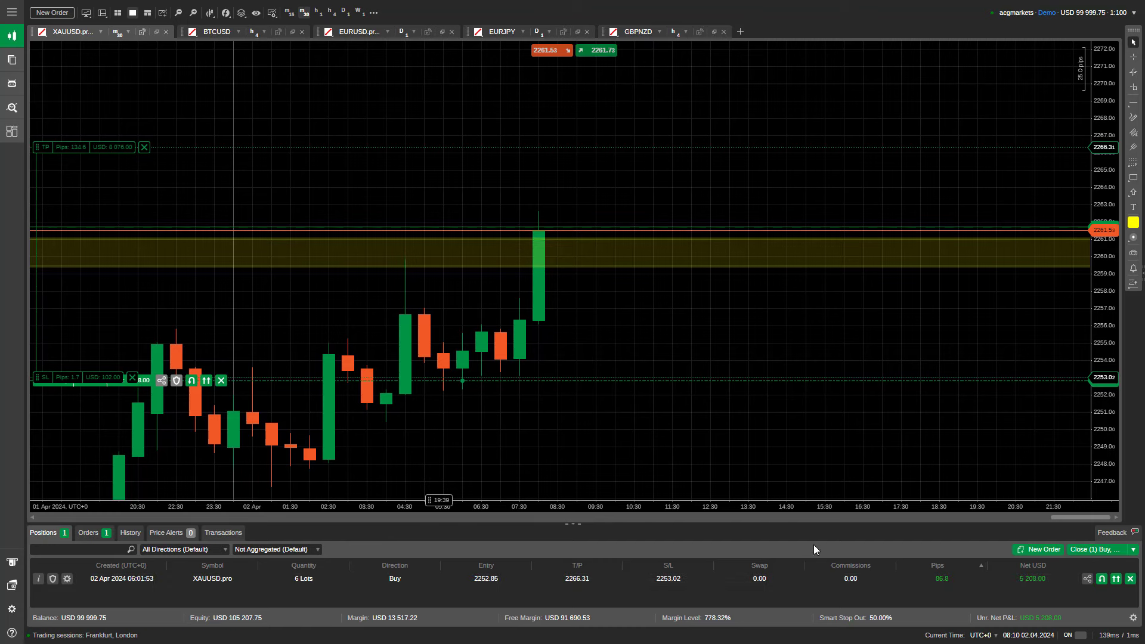
{"action": "left_click_drag", "start_coordinate": [443, 199], "coordinate": [439, 224]}
{"action": "left_click", "coordinate": [439, 225]}
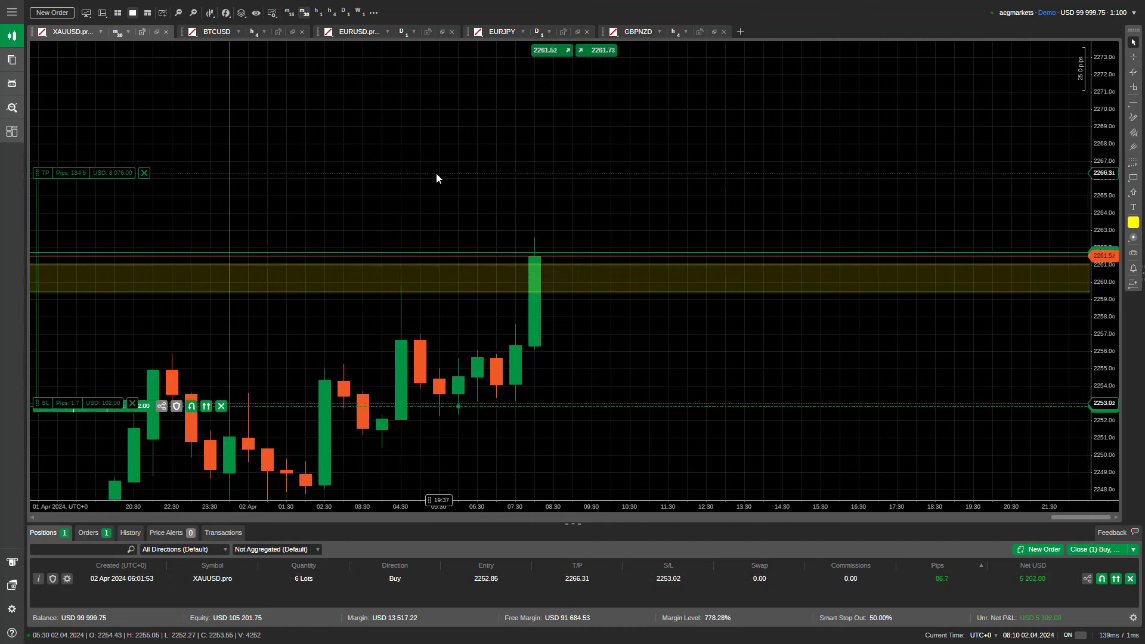
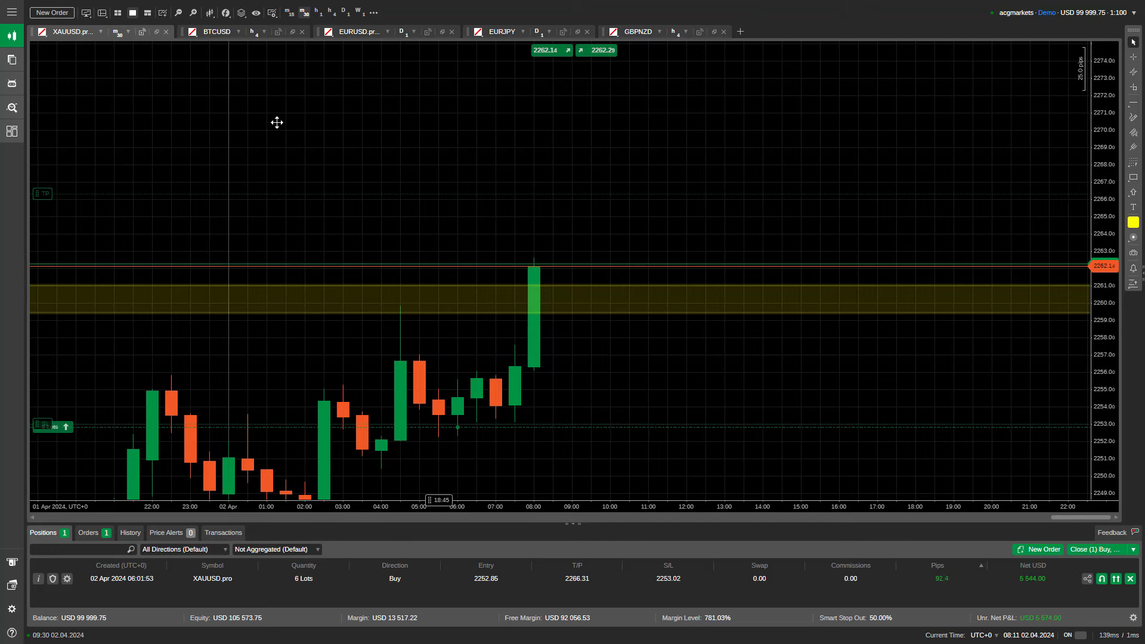
On the XAUUSD 15-minute chart, draw a yellow rectangle from about 2252.4 to 2250.4, about 04:00 to 10:00, and lower its opacity.
{"action": "left_click", "coordinate": [291, 13]}
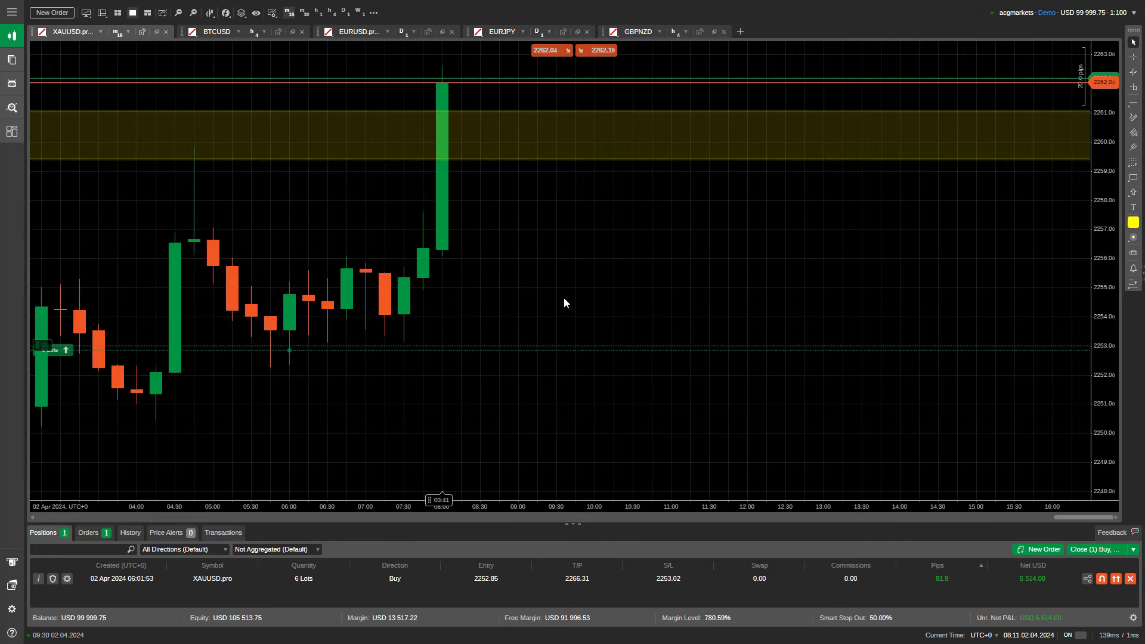
{"action": "left_click_drag", "start_coordinate": [564, 299], "coordinate": [726, 274]}
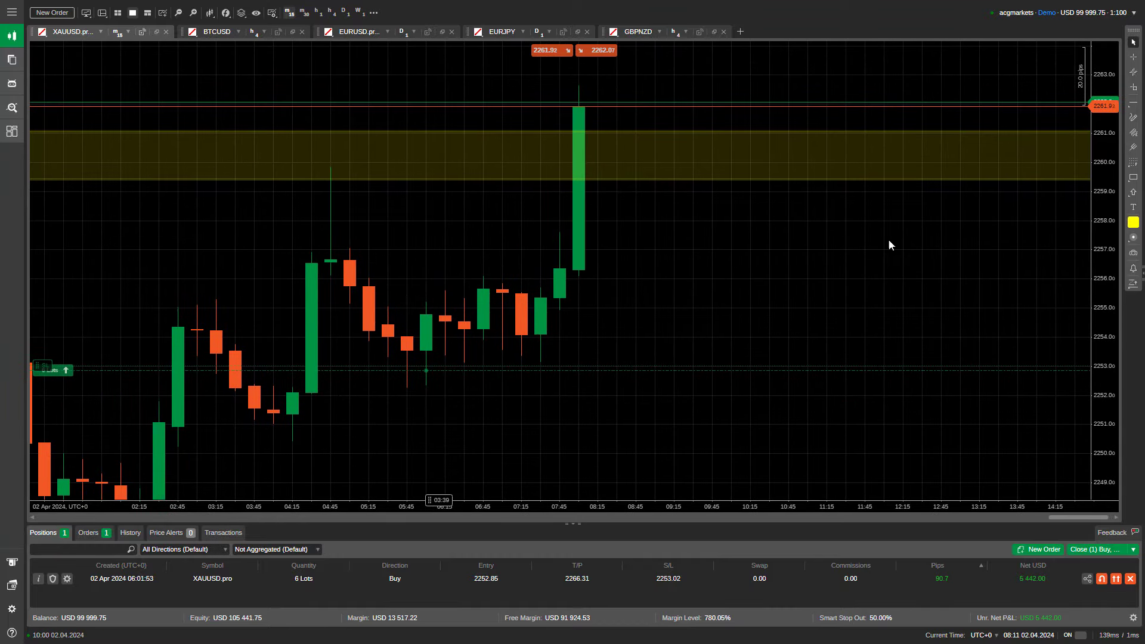
{"action": "mouse_move", "coordinate": [1128, 177]}
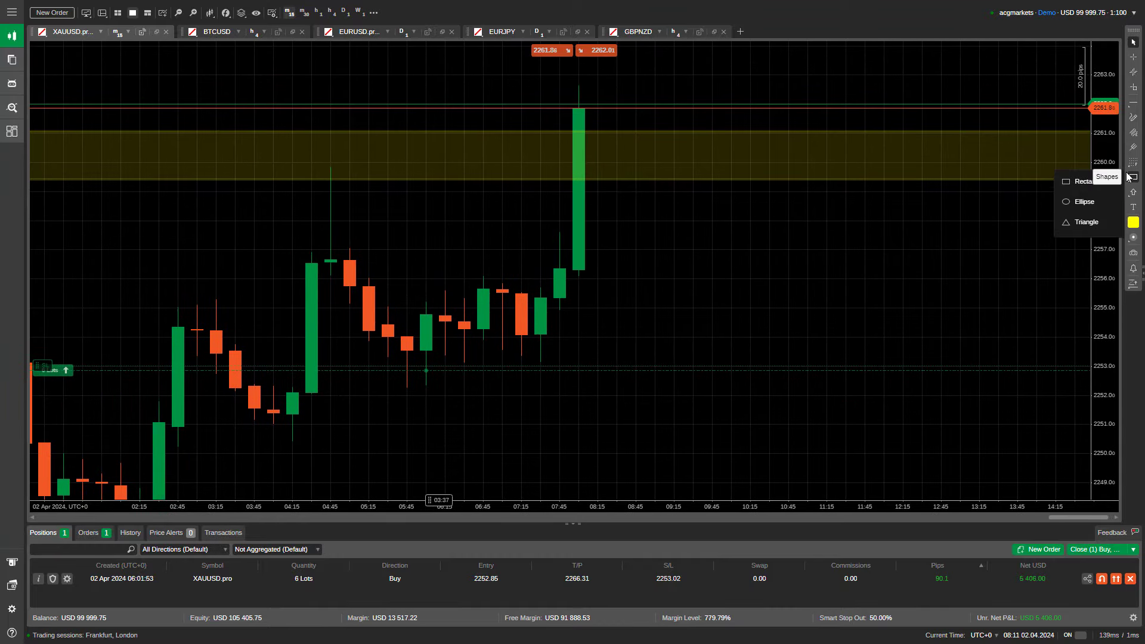
{"action": "left_click", "coordinate": [1083, 181]}
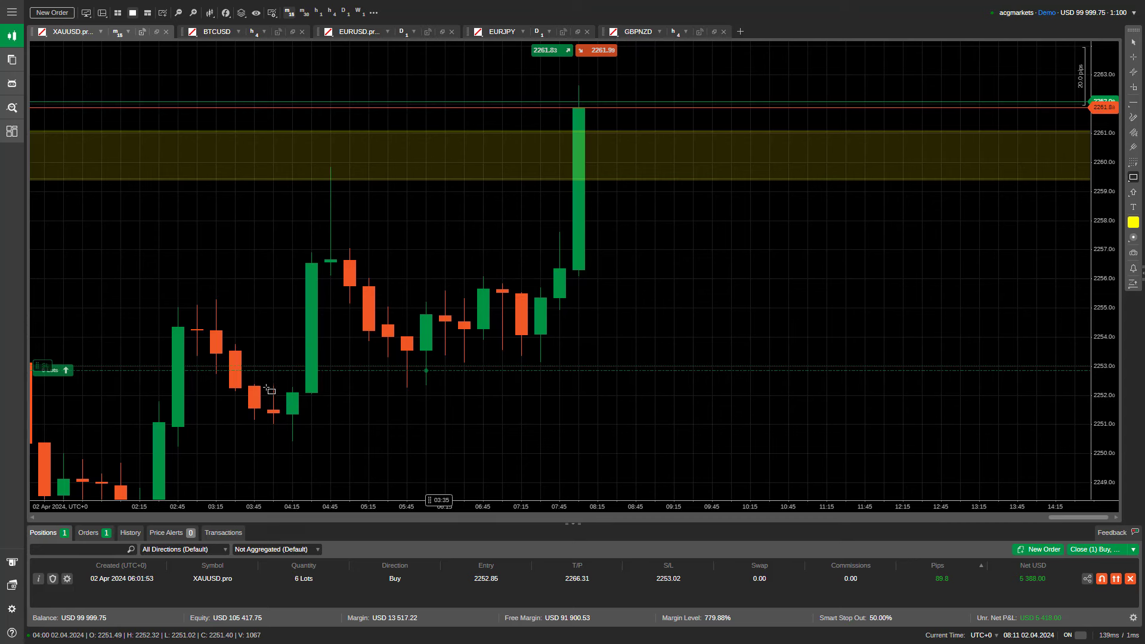
{"action": "left_click_drag", "start_coordinate": [266, 383], "coordinate": [728, 441]}
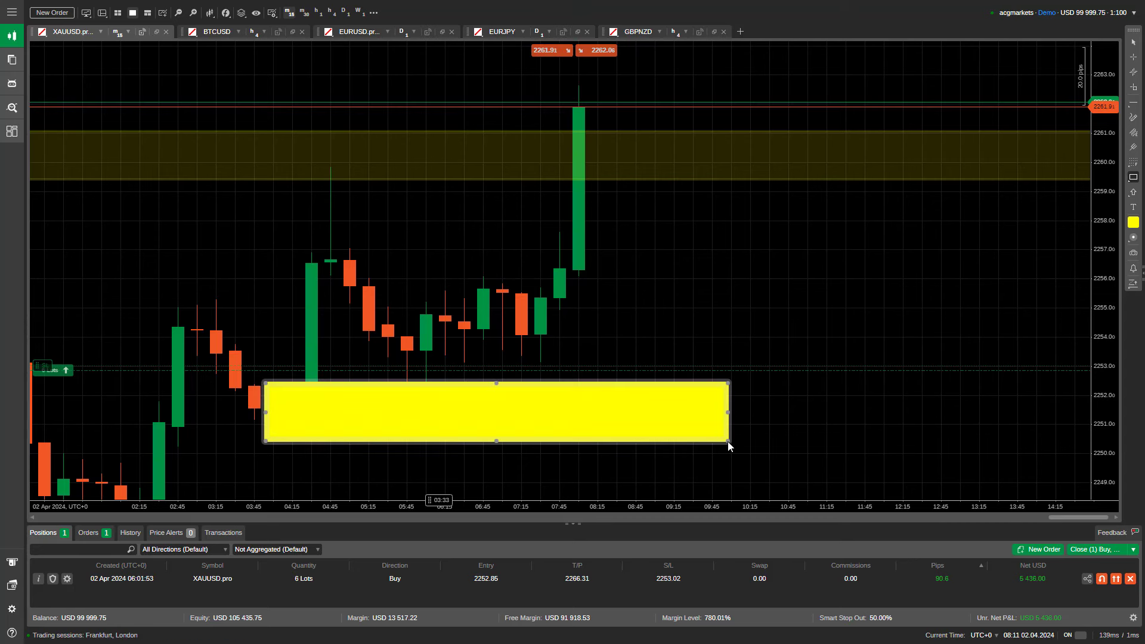
{"action": "left_click", "coordinate": [161, 369]}
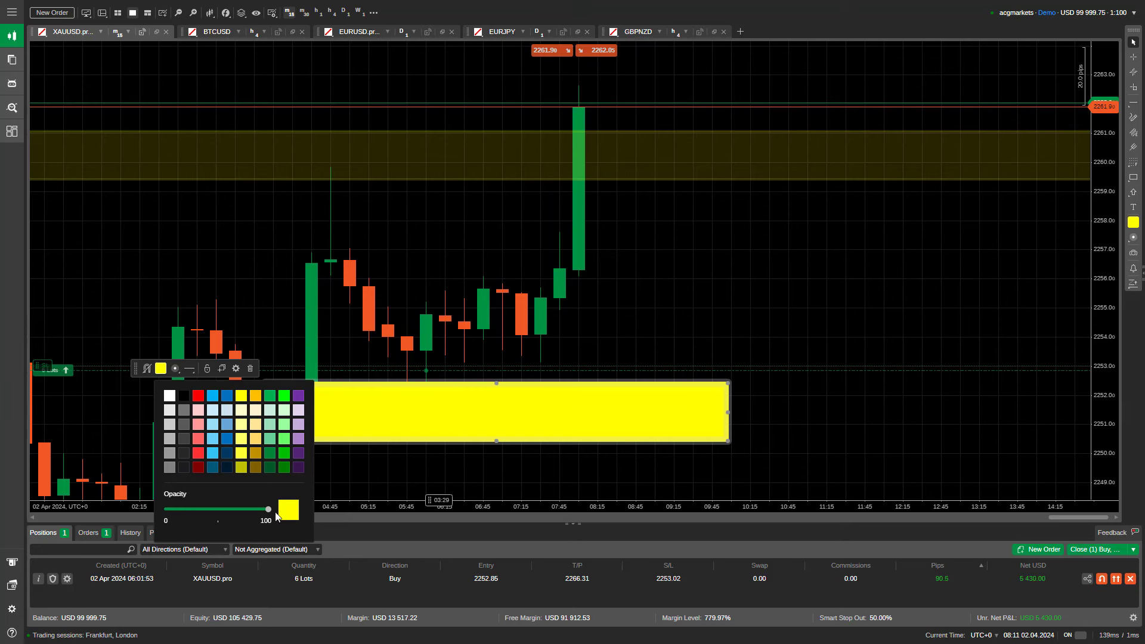
{"action": "left_click_drag", "start_coordinate": [269, 511], "coordinate": [179, 509]}
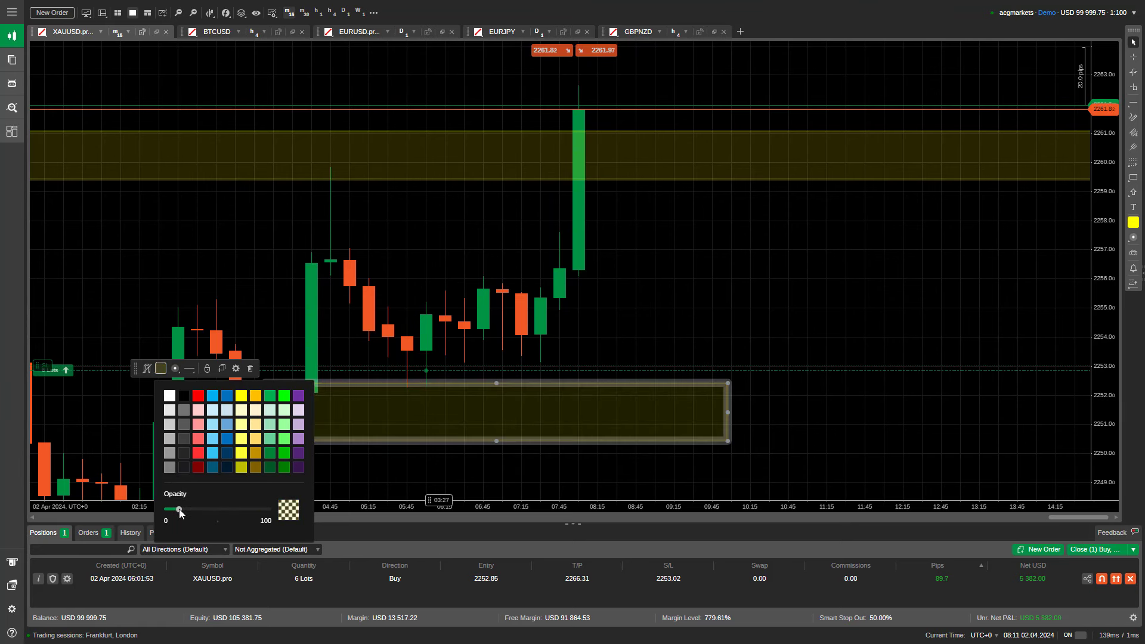
{"action": "left_click", "coordinate": [669, 292]}
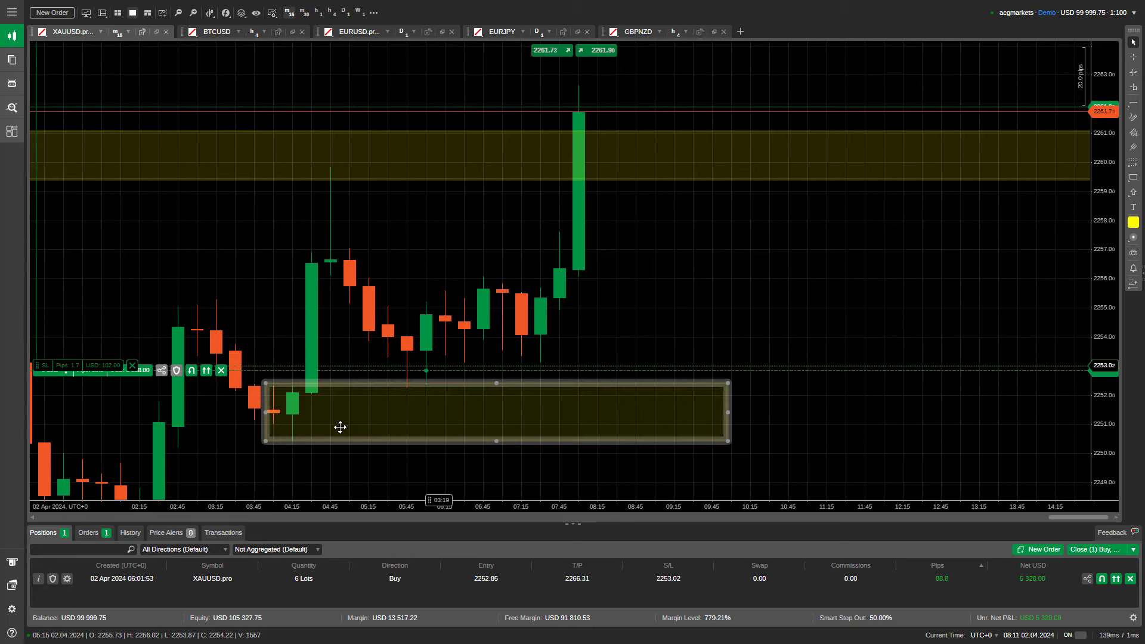
Compare the new XAUUSD zone on the 30-minute and 1-hour timeframes, and return to 30 minutes.
{"action": "left_click", "coordinate": [304, 12]}
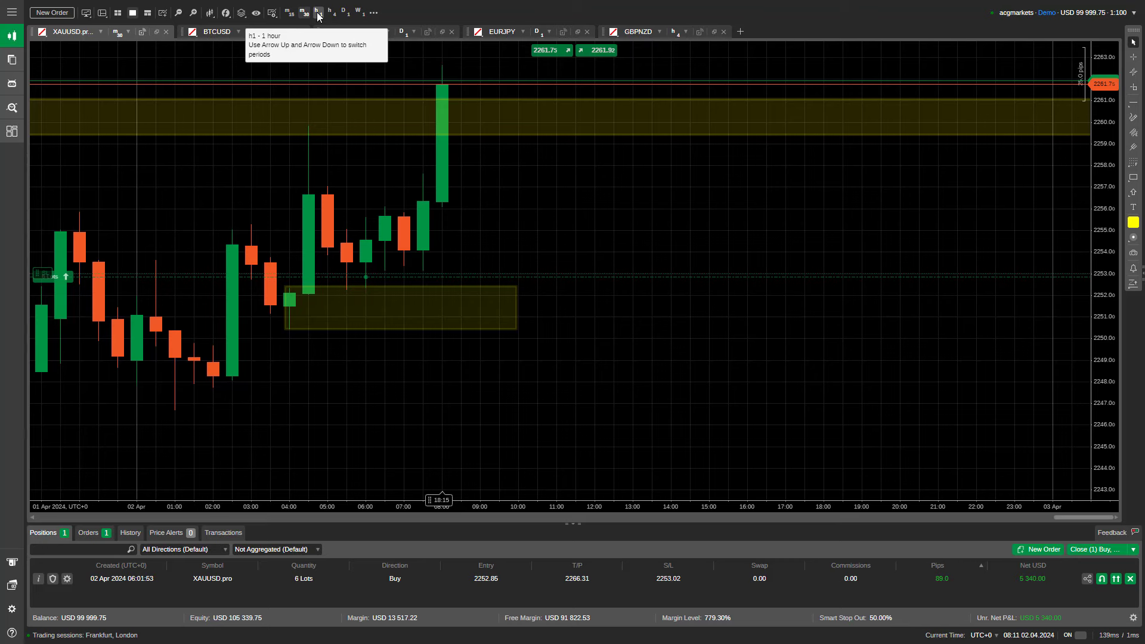
{"action": "left_click", "coordinate": [319, 12]}
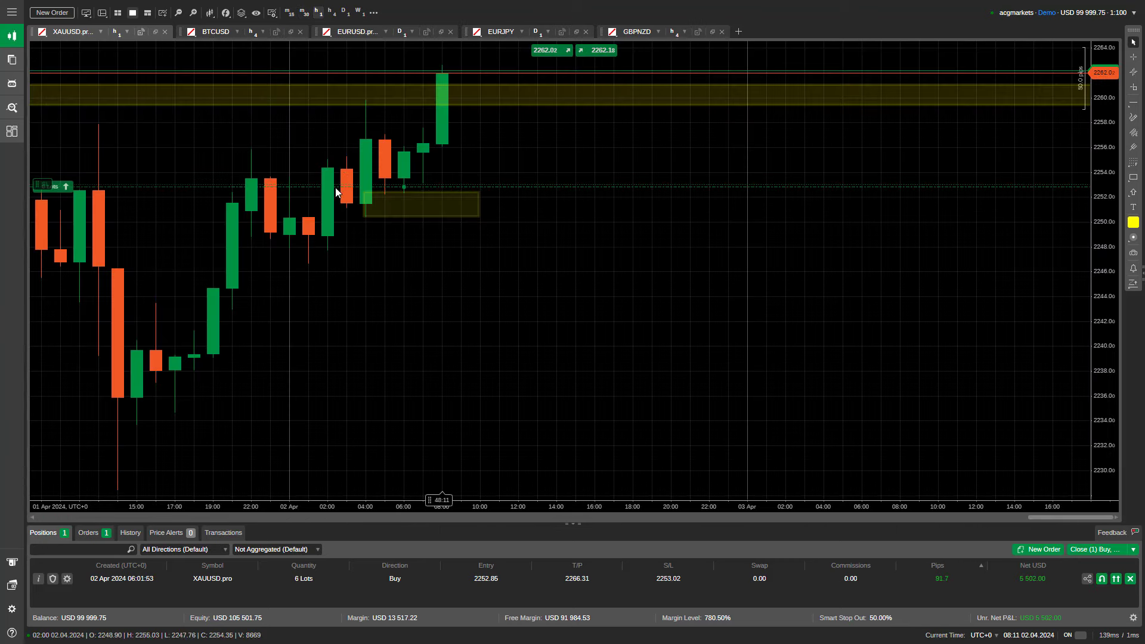
{"action": "left_click", "coordinate": [365, 198]}
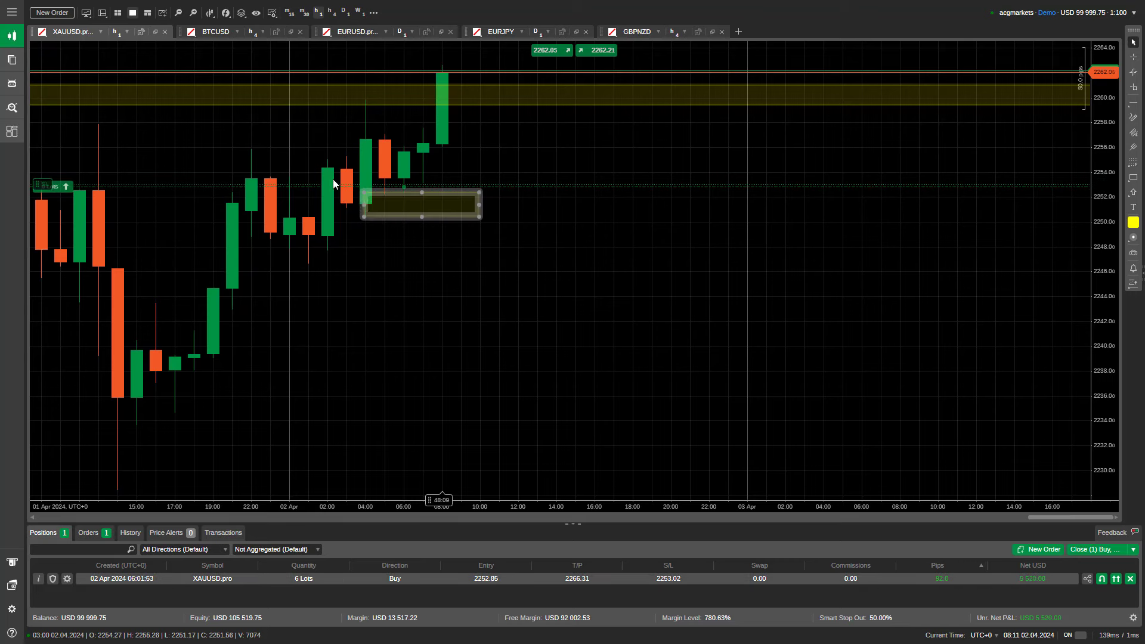
{"action": "left_click_drag", "start_coordinate": [373, 255], "coordinate": [401, 376]}
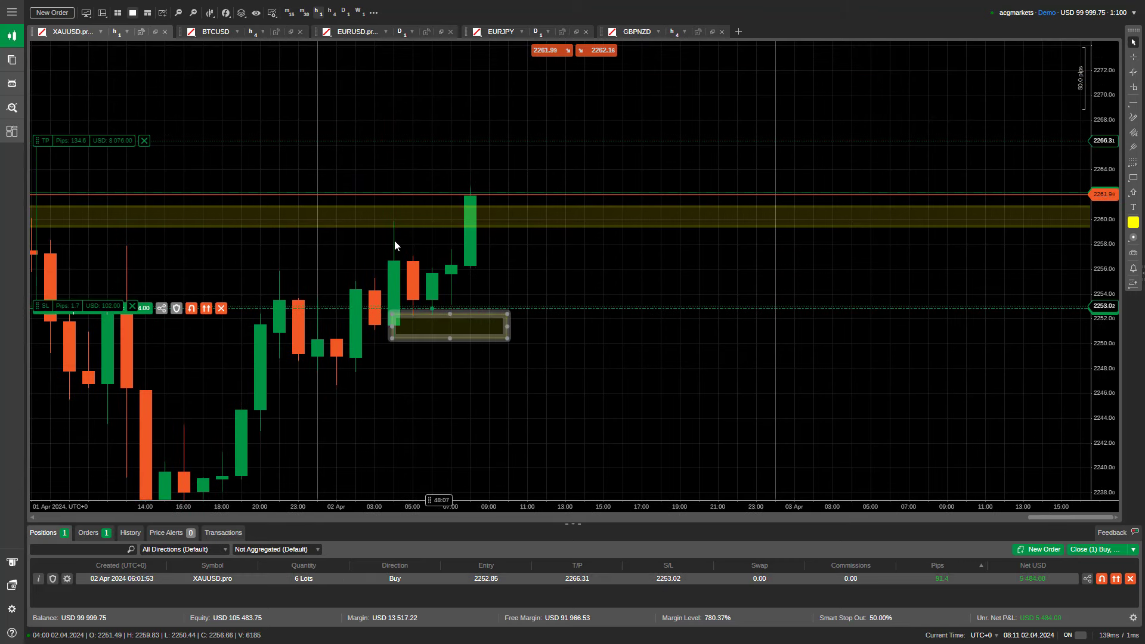
{"action": "left_click", "coordinate": [305, 13]}
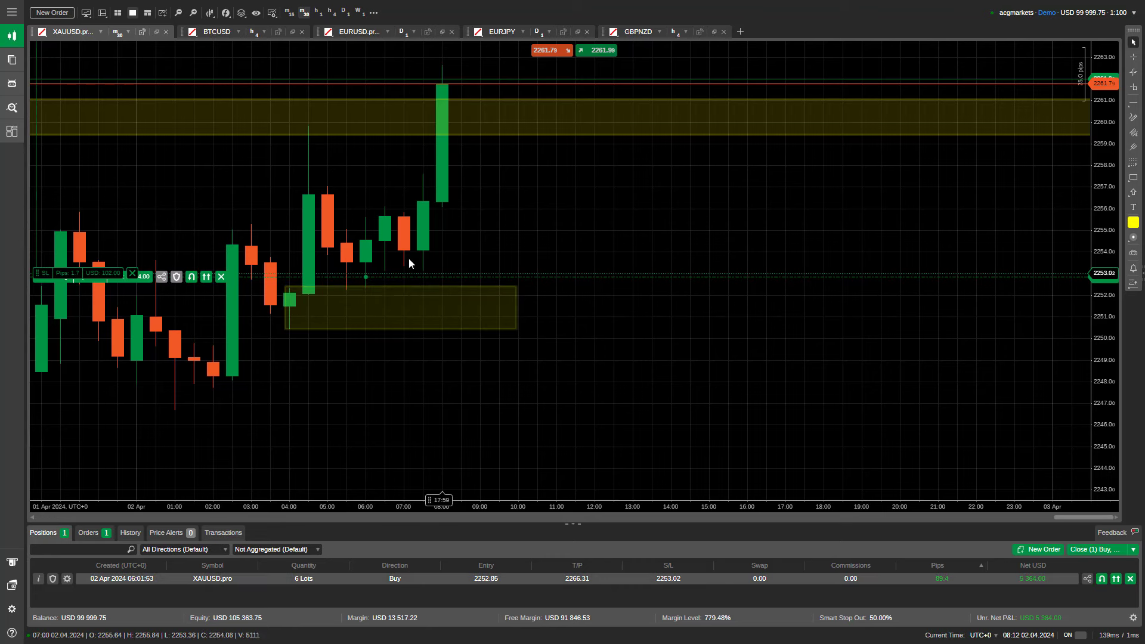
Follow the open XAUUSD buy position on the 30-minute chart, checking its progress towards take profit and the account balance.
{"action": "left_click_drag", "start_coordinate": [490, 195], "coordinate": [485, 238]}
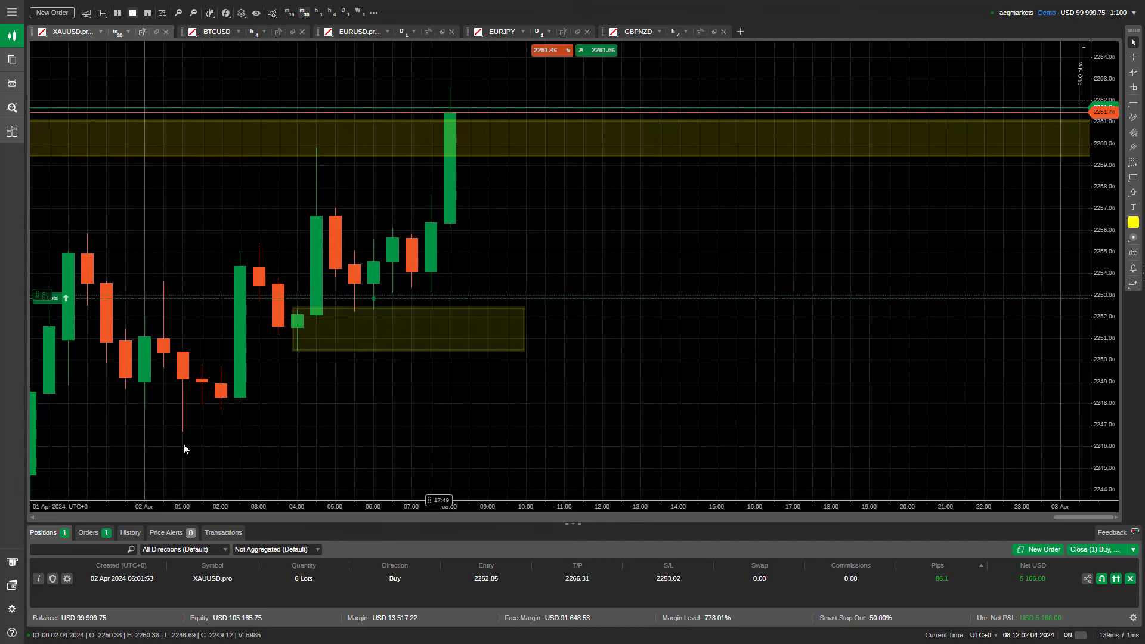
{"action": "mouse_move", "coordinate": [360, 292]}
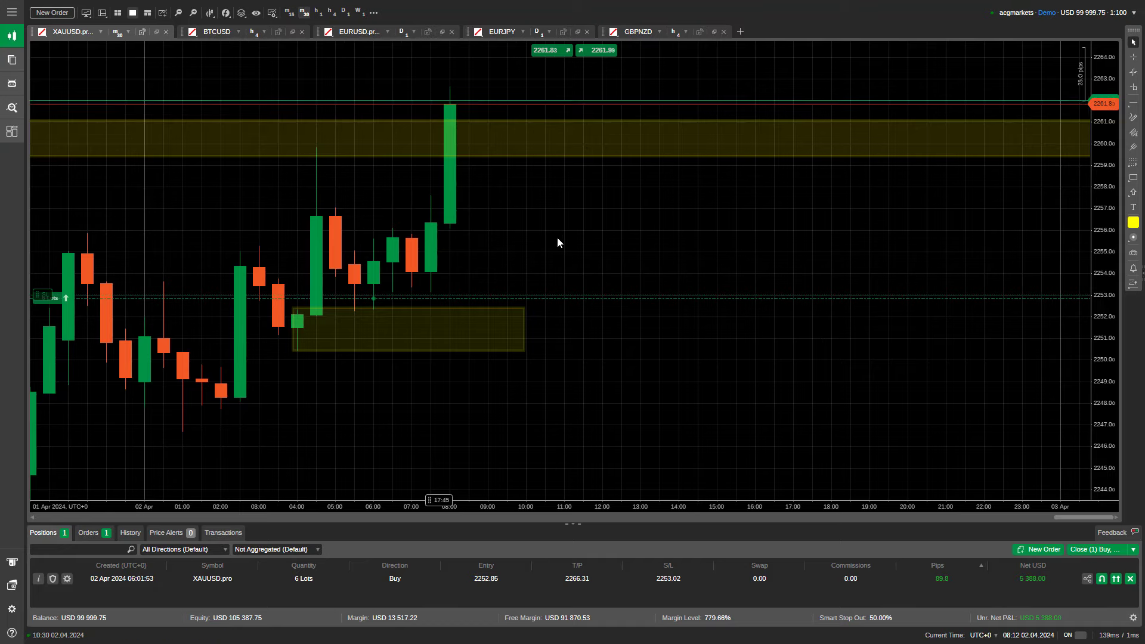
{"action": "left_click_drag", "start_coordinate": [557, 238], "coordinate": [570, 349]}
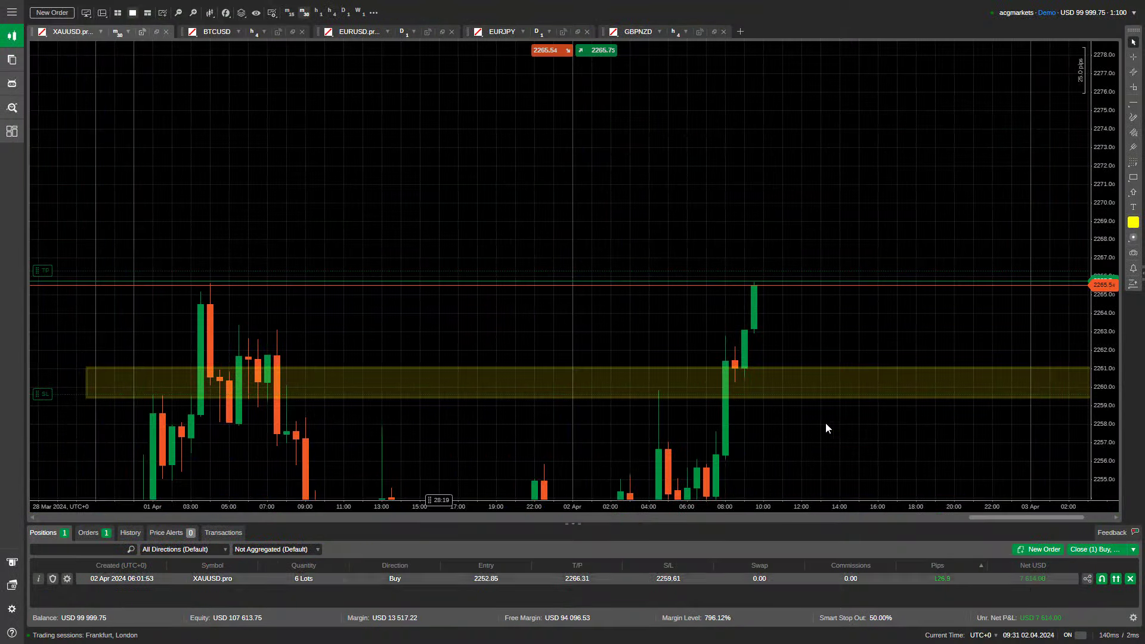
{"action": "left_click_drag", "start_coordinate": [674, 318], "coordinate": [657, 340]}
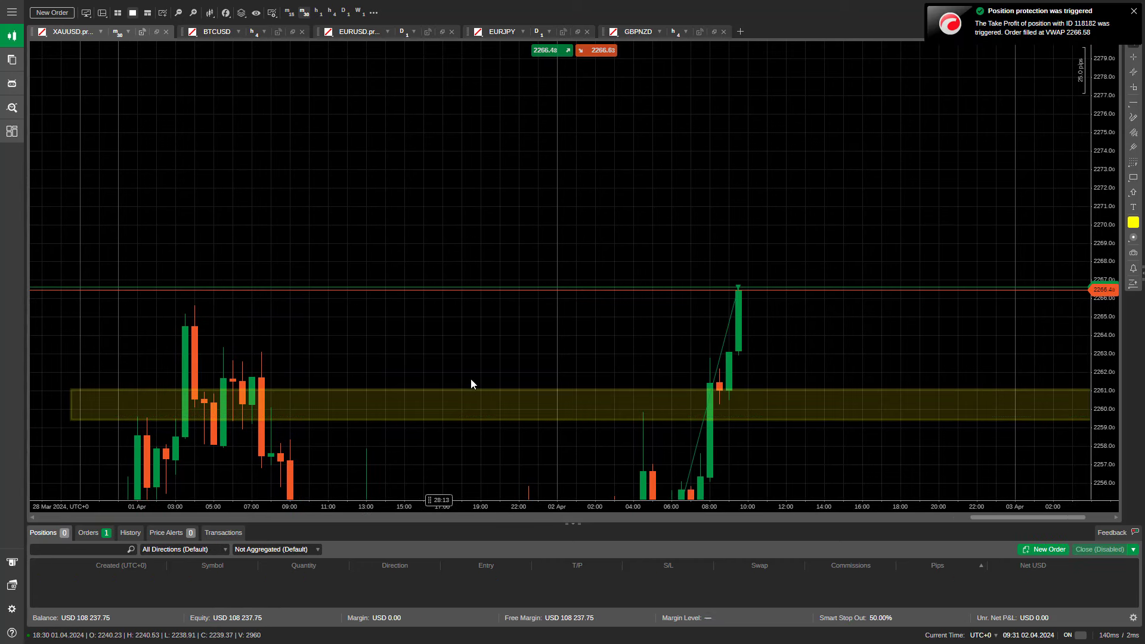
{"action": "left_click", "coordinate": [502, 398]}
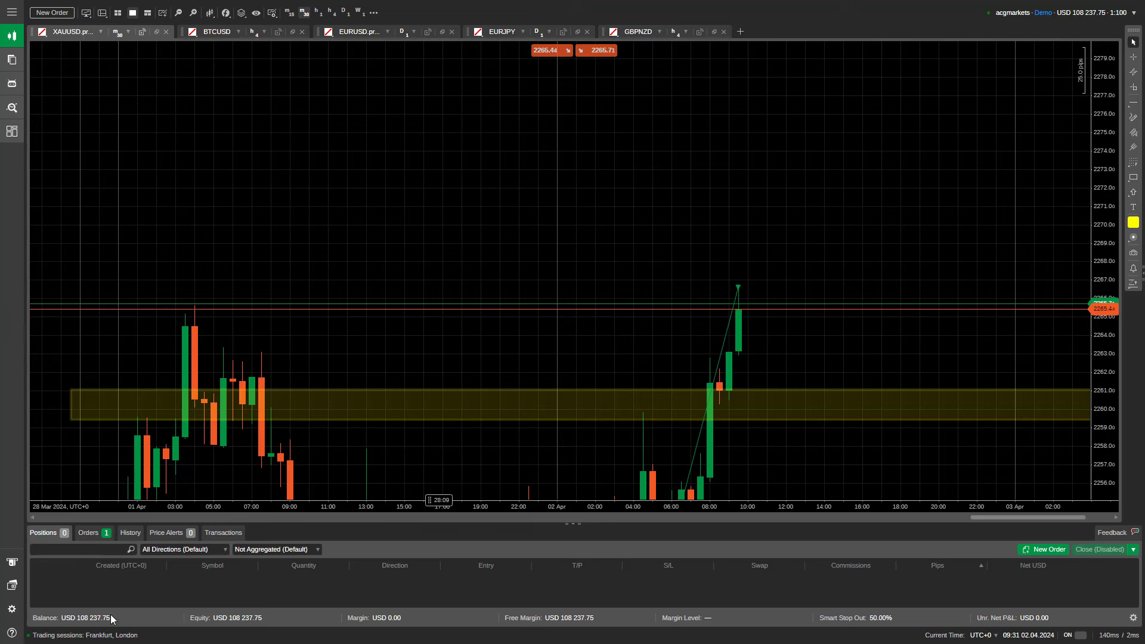
{"action": "mouse_move", "coordinate": [734, 317]}
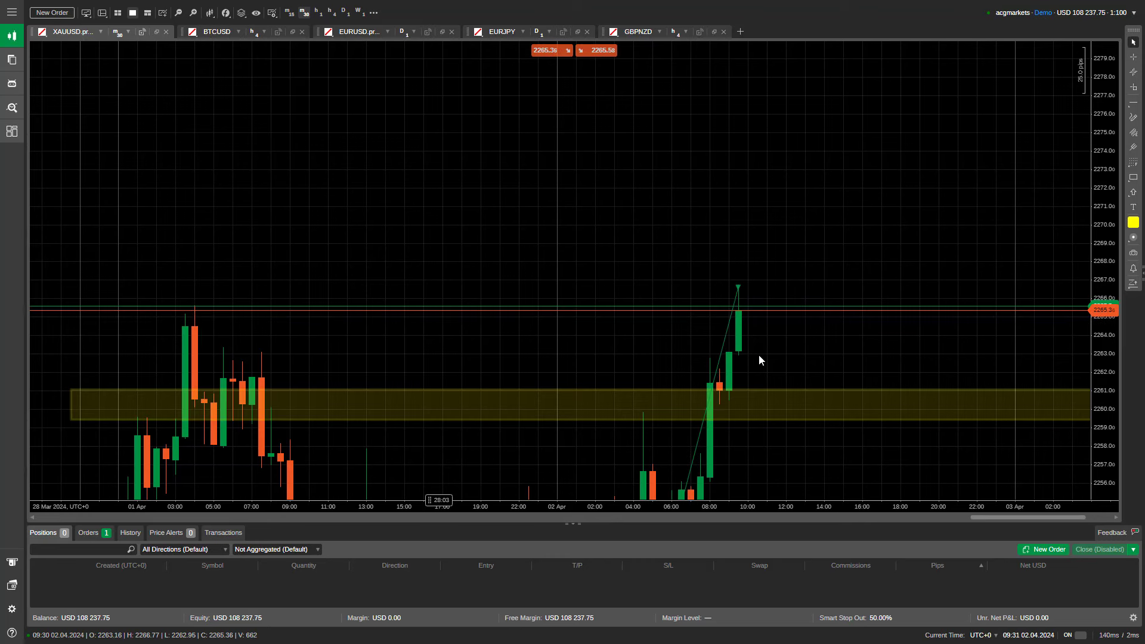
Cancel the pending EURUSD sell limit order.
{"action": "left_click_drag", "start_coordinate": [759, 355], "coordinate": [755, 320]}
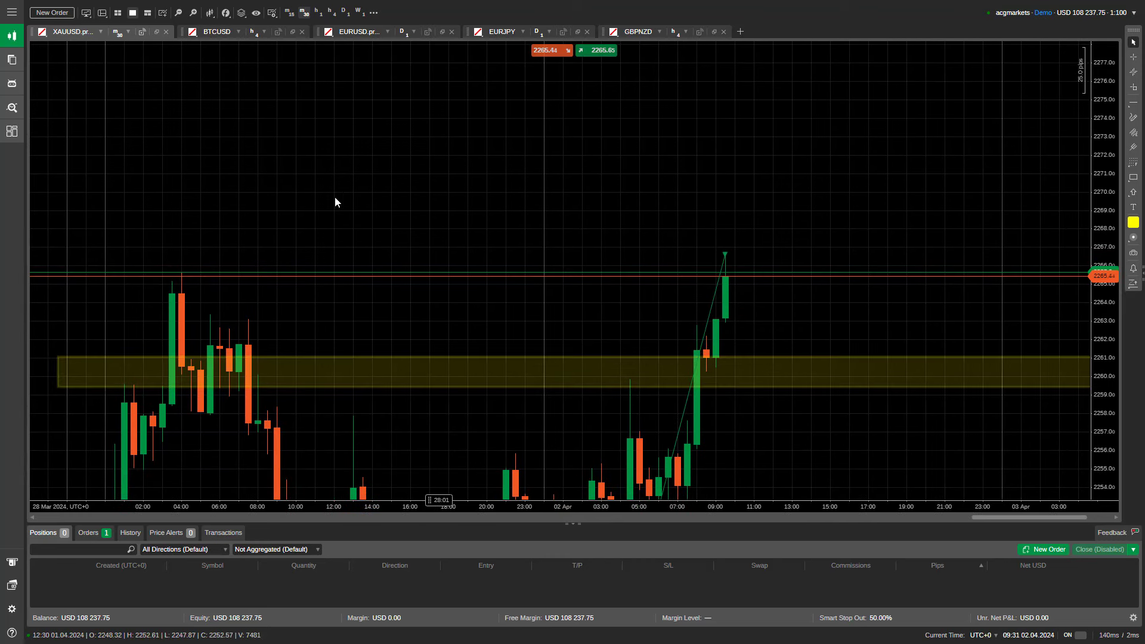
{"action": "left_click", "coordinate": [94, 531]}
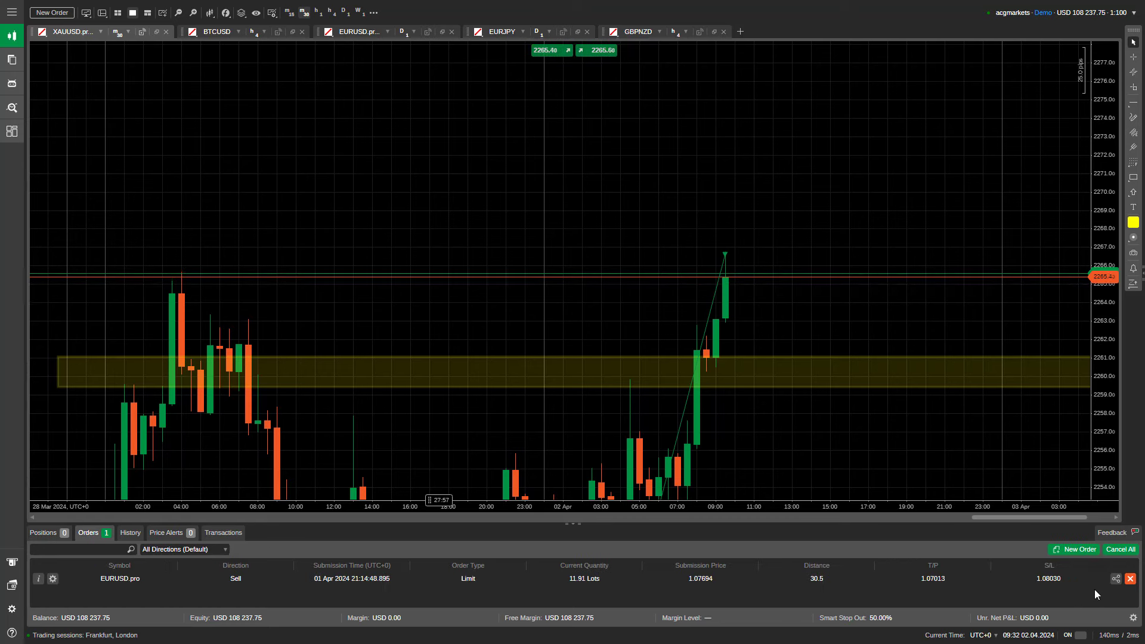
{"action": "left_click", "coordinate": [1130, 579]}
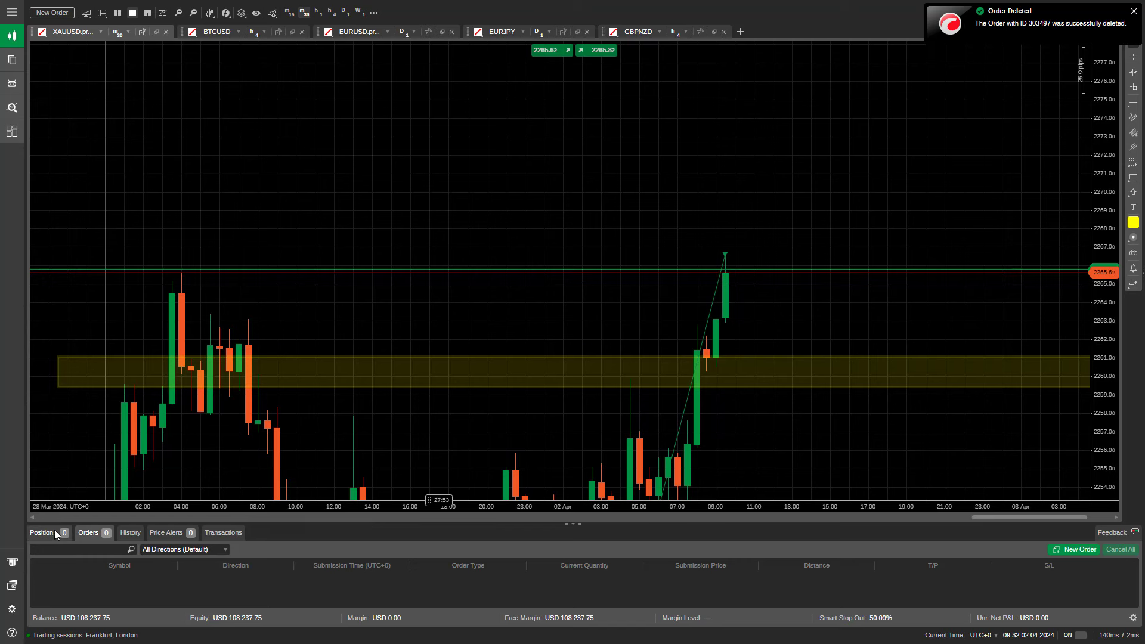
Review the current week's trade history, examining the closed XAUUSD buy trade and its net profit.
{"action": "left_click_drag", "start_coordinate": [55, 525], "coordinate": [60, 460]}
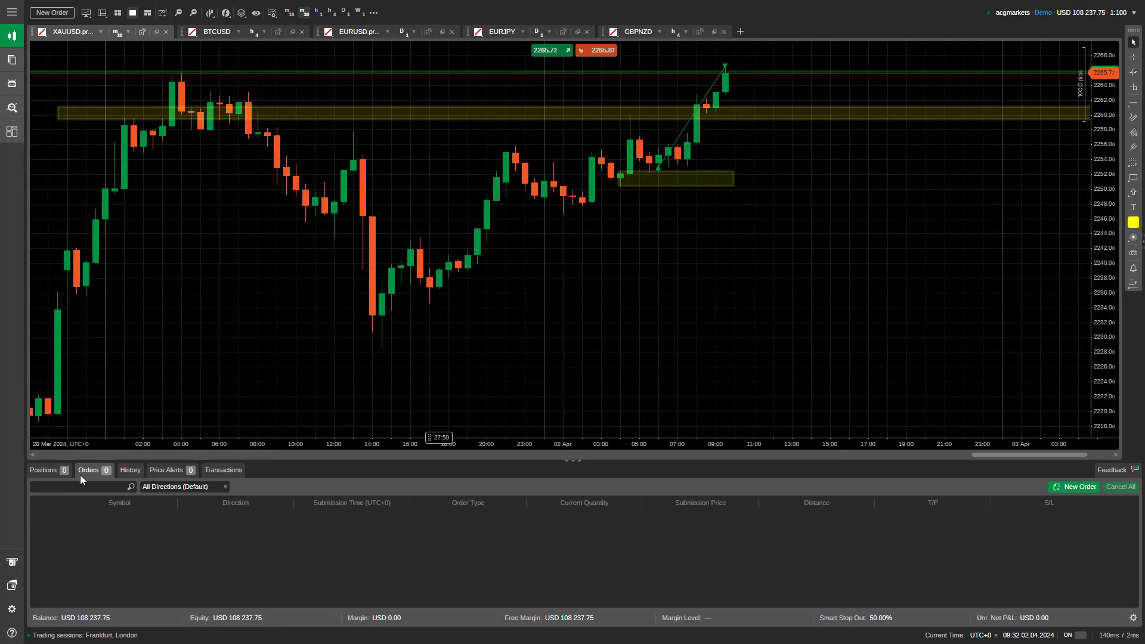
{"action": "left_click", "coordinate": [133, 470]}
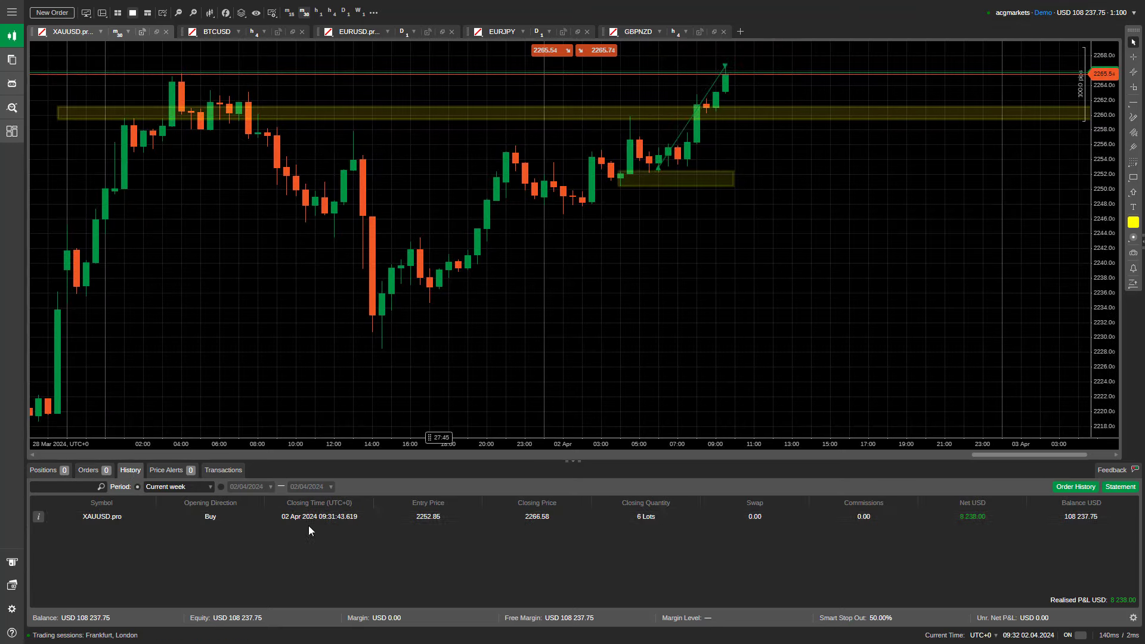
{"action": "left_click", "coordinate": [972, 519]}
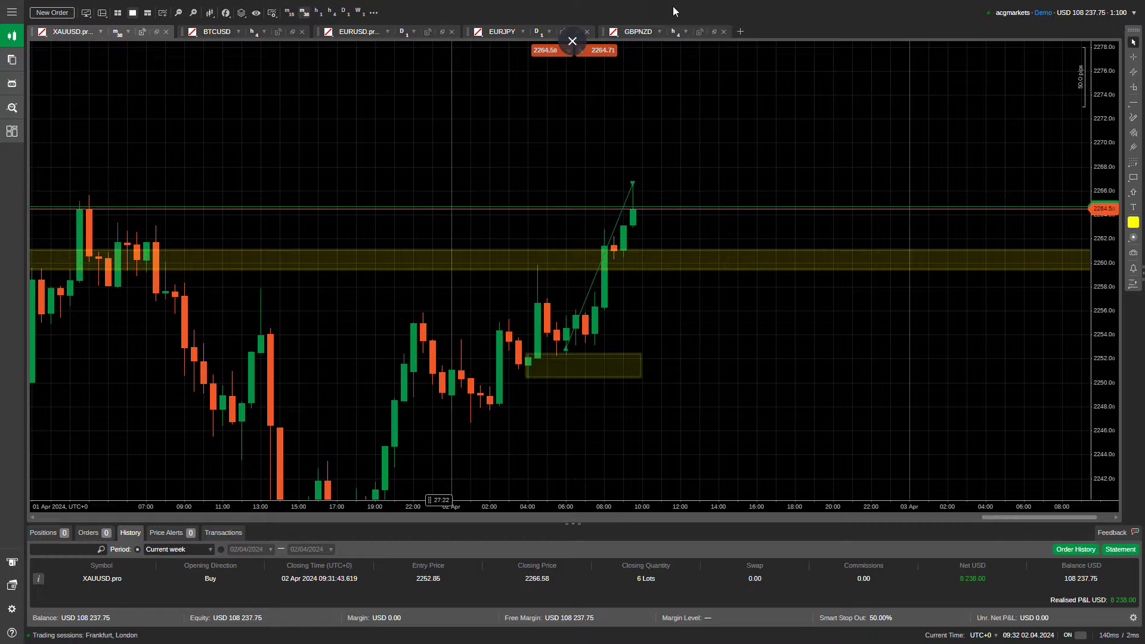
Switch to the "Road to xm$" Google Sheet and set the AlphaCapitalGr challenge's status to Phase2.
{"action": "key", "text": "alt+Tab"}
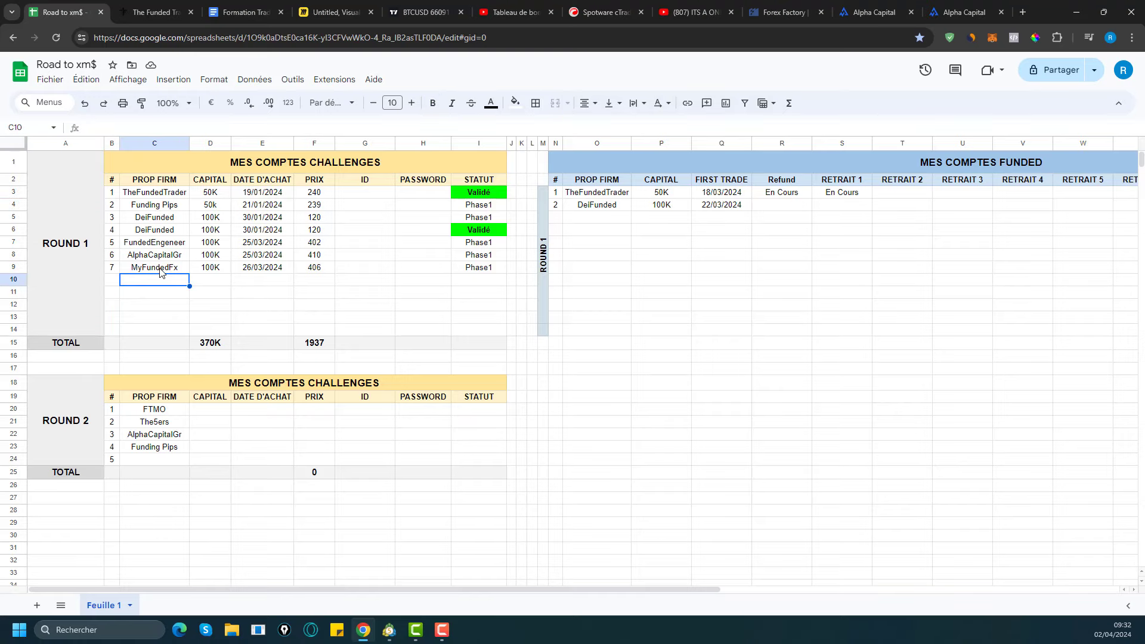
{"action": "left_click", "coordinate": [167, 257]}
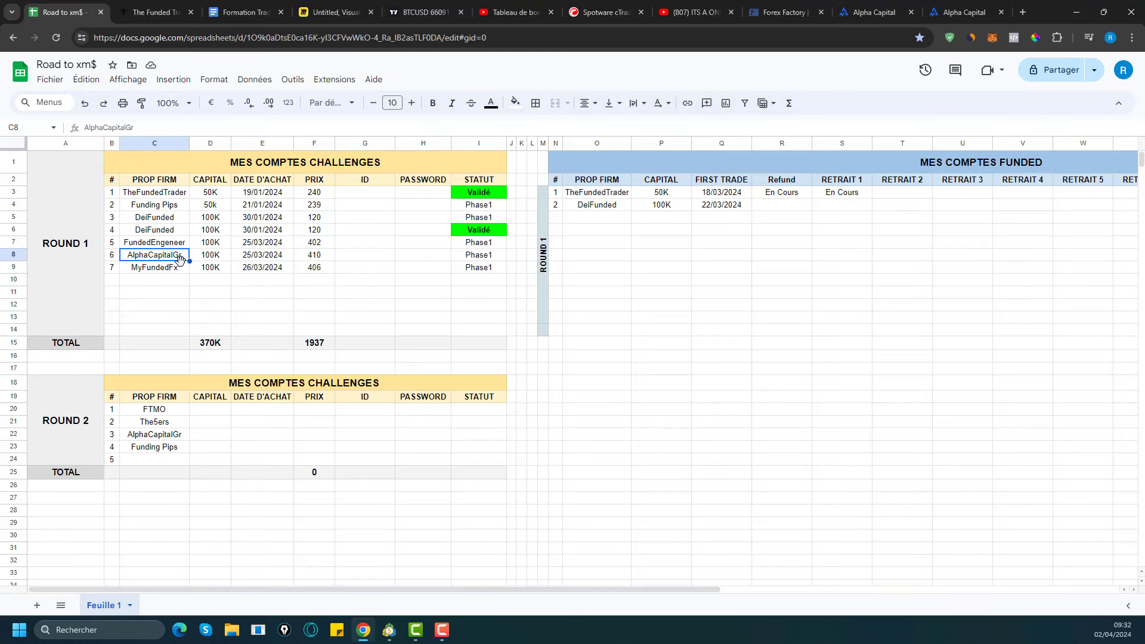
{"action": "left_click", "coordinate": [309, 258]}
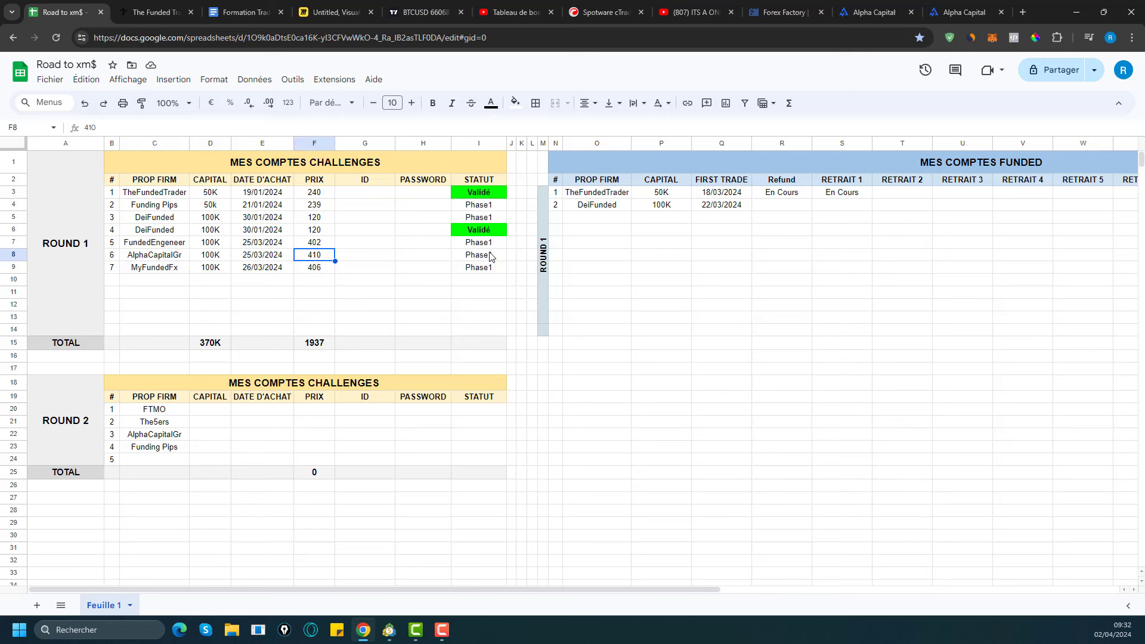
{"action": "left_click", "coordinate": [483, 258]}
{"action": "double_click", "coordinate": [496, 258]}
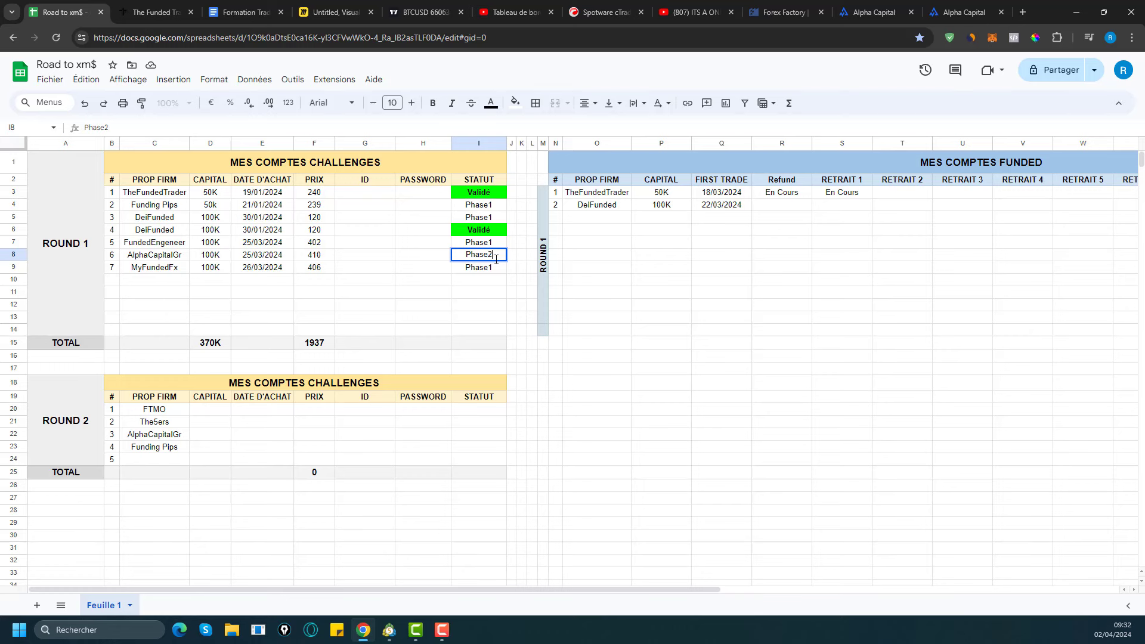
{"action": "key", "text": "Return"}
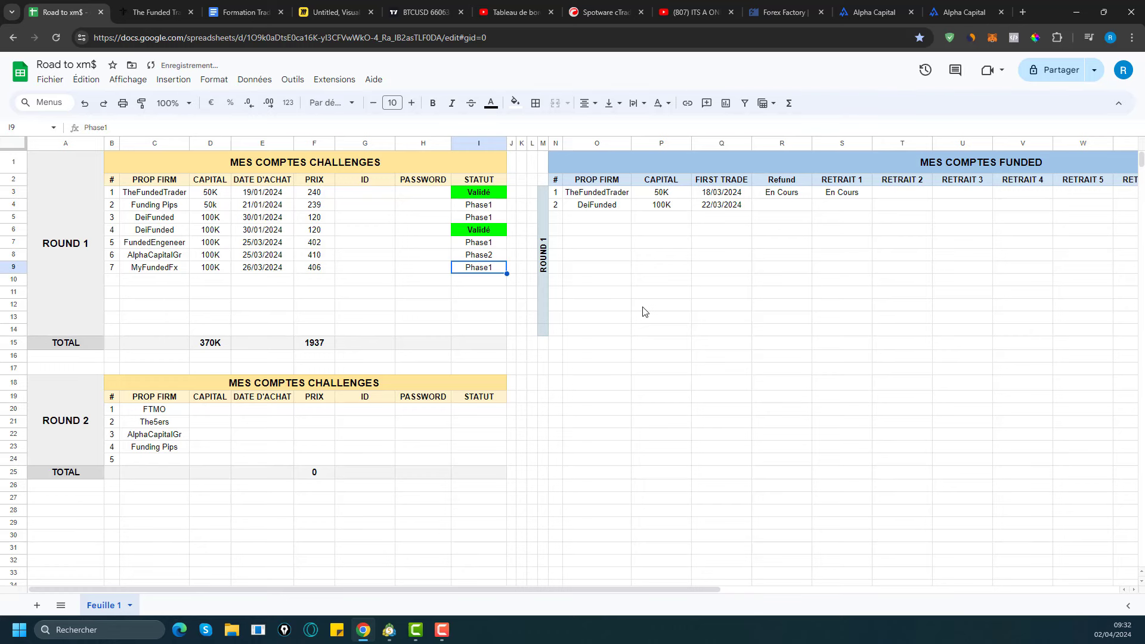
Switch to the Alpha Capital account metrics page and examine the account's equity, daily summary, statistics and trading objectives.
{"action": "left_click", "coordinate": [961, 3]}
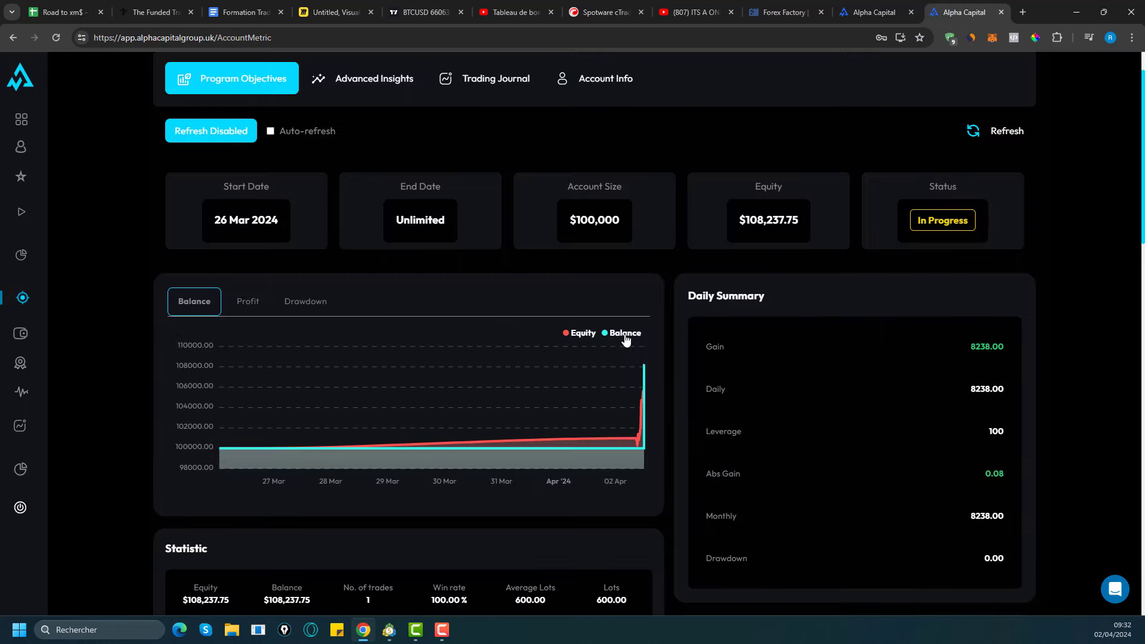
{"action": "scroll", "coordinate": [710, 323], "scroll_direction": "up", "scroll_amount": 1}
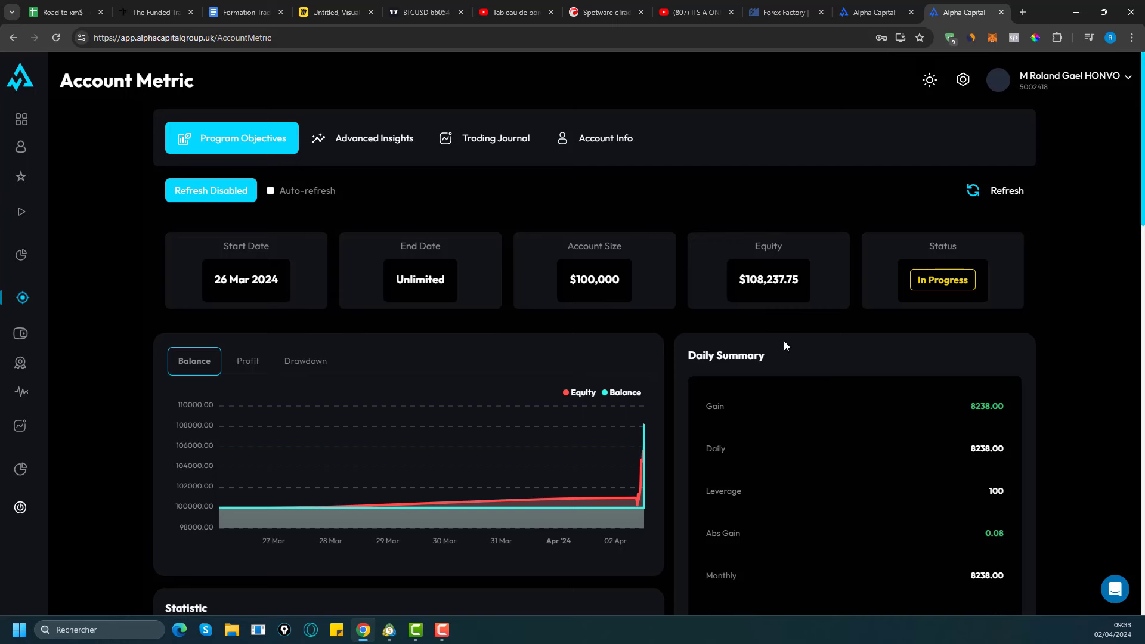
{"action": "scroll", "coordinate": [806, 394], "scroll_direction": "down", "scroll_amount": 8}
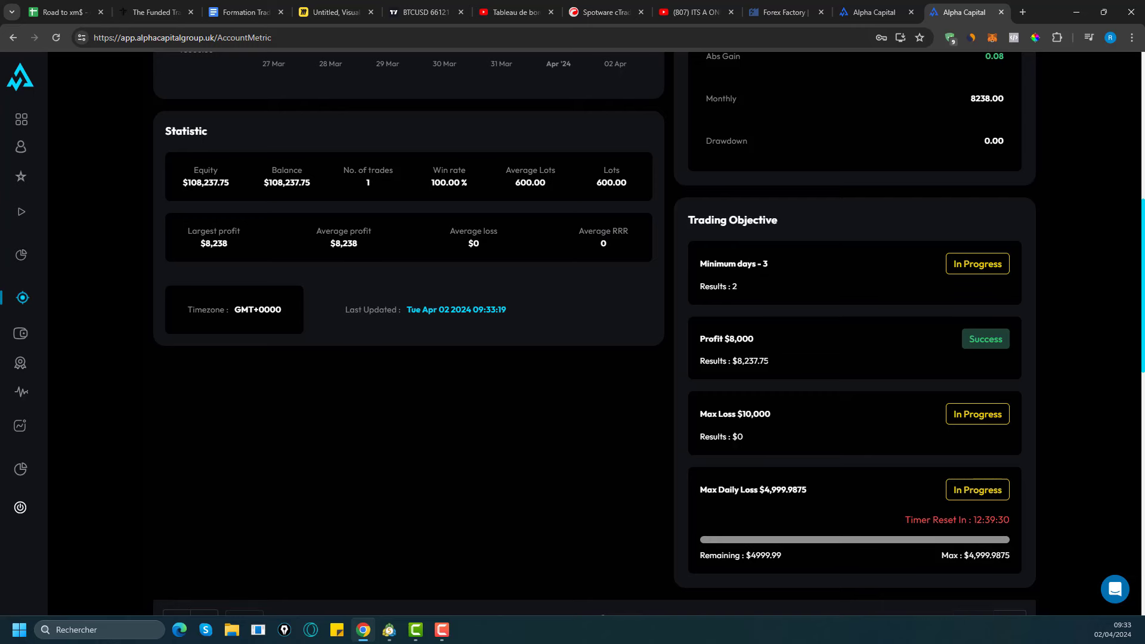
{"action": "scroll", "coordinate": [793, 459], "scroll_direction": "down", "scroll_amount": 10}
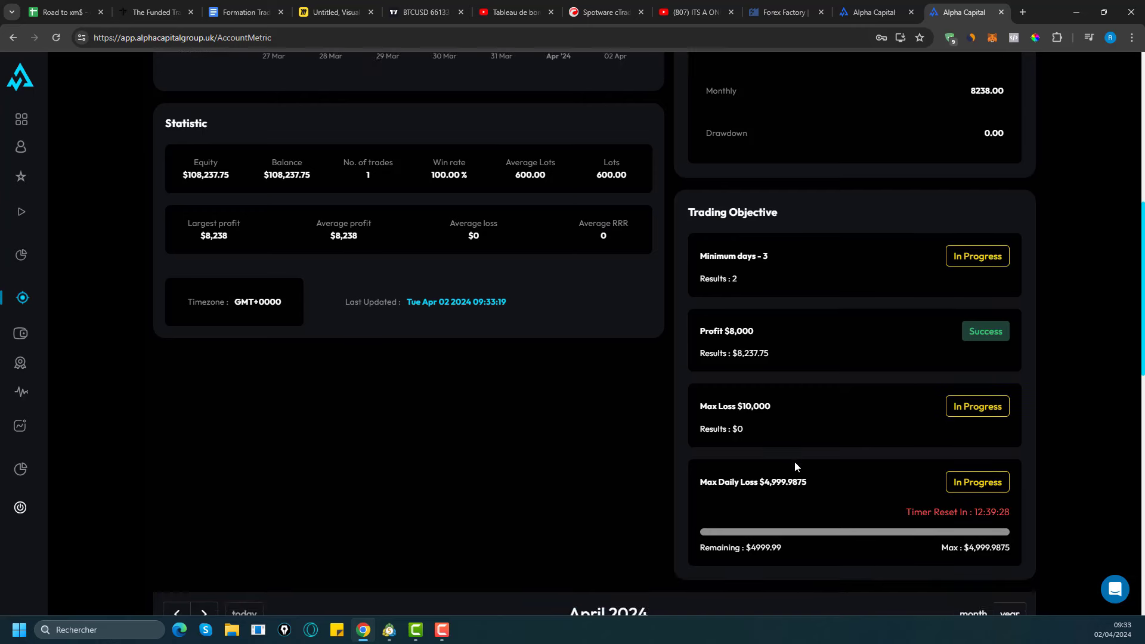
{"action": "scroll", "coordinate": [795, 467], "scroll_direction": "up", "scroll_amount": 10}
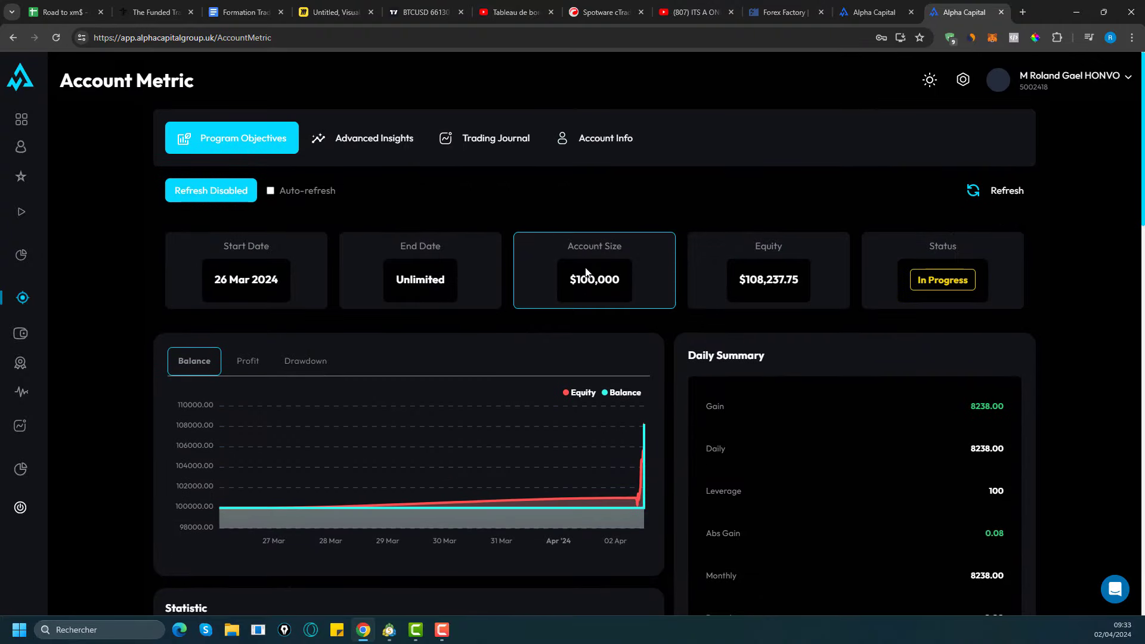
Return to the "Road to xm$" sheet and review the AlphaCapitalGr status and the MyFundedFx challenge row.
{"action": "left_click", "coordinate": [63, 12]}
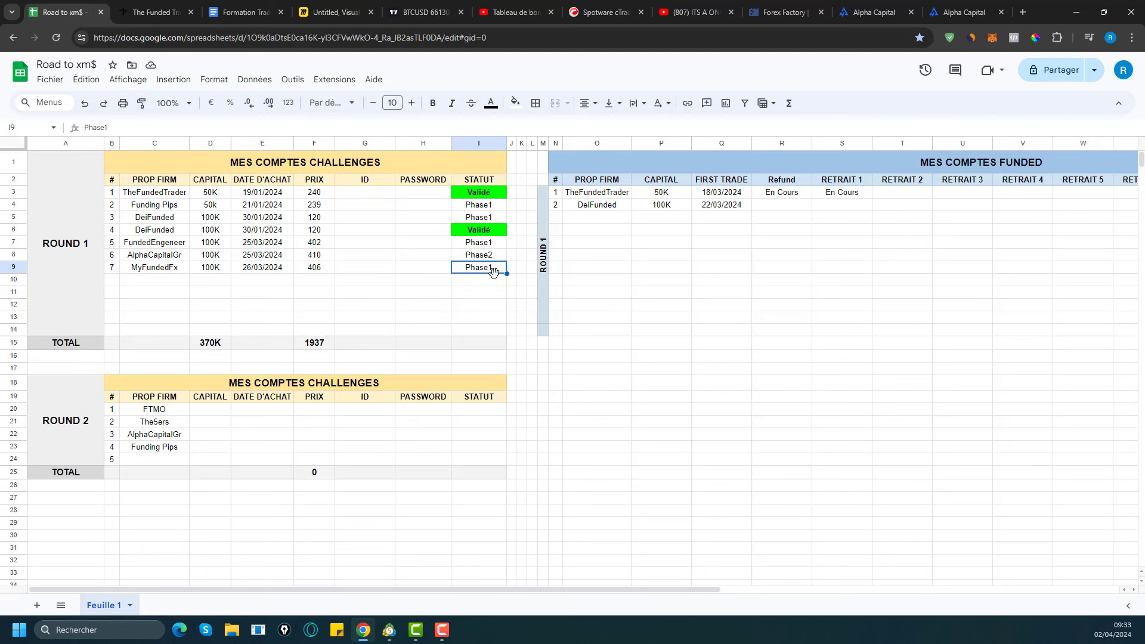
{"action": "left_click", "coordinate": [489, 257]}
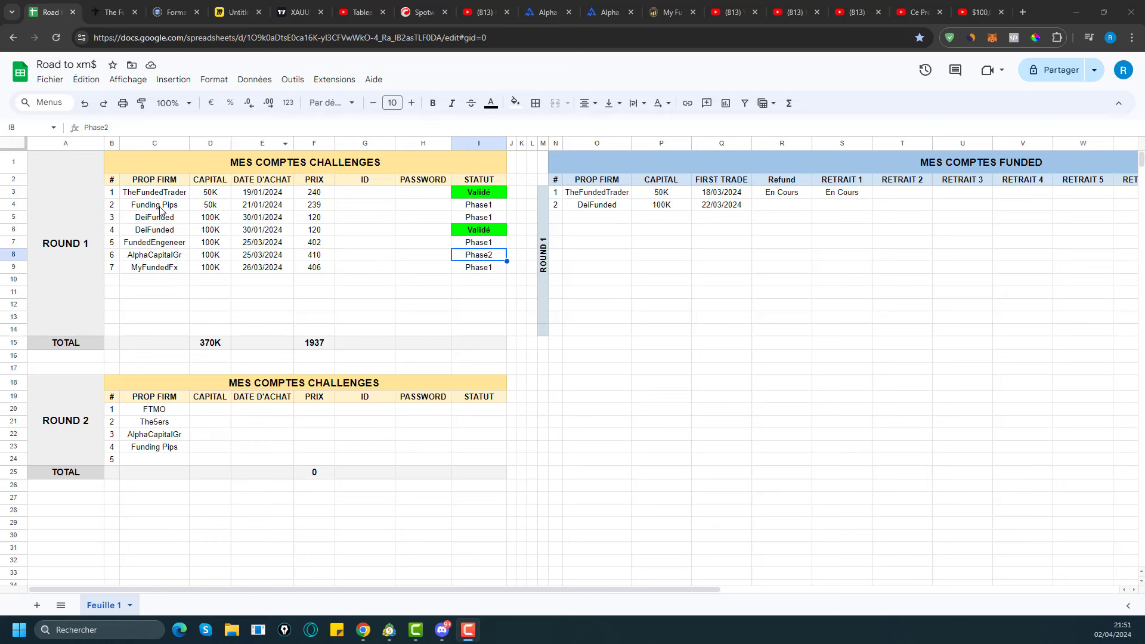
{"action": "left_click", "coordinate": [148, 270]}
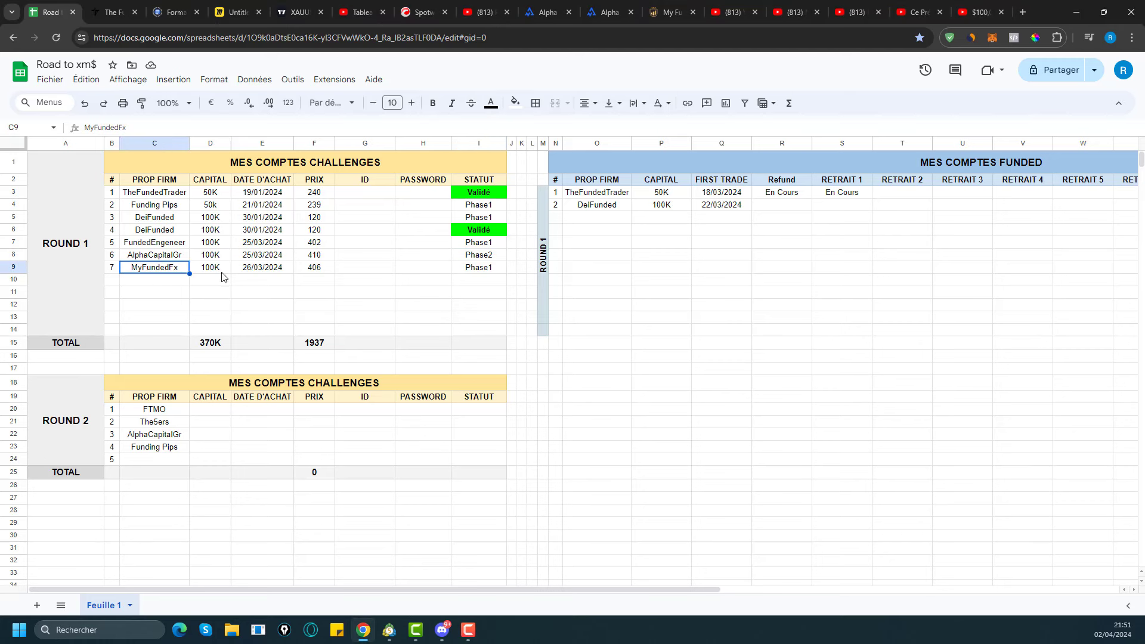
Switch to the XAUUSD 4-hour chart in TradingView, exit bar replay and show the browser in full screen.
{"action": "left_click", "coordinate": [298, 12]}
{"action": "scroll", "coordinate": [563, 312], "scroll_direction": "up", "scroll_amount": 2}
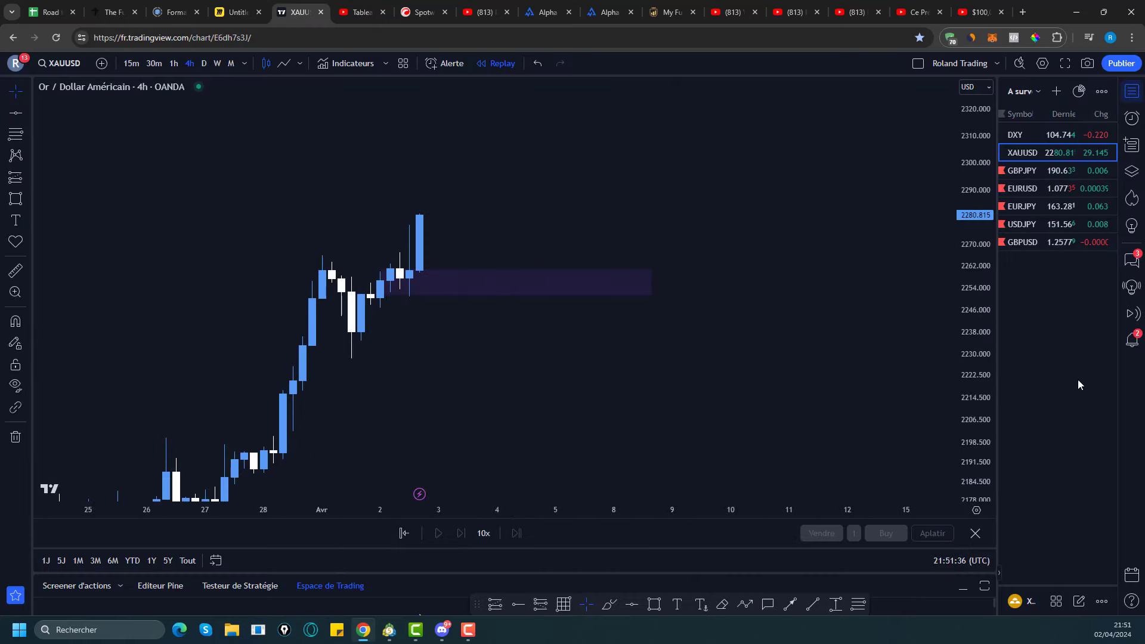
{"action": "left_click", "coordinate": [976, 534]}
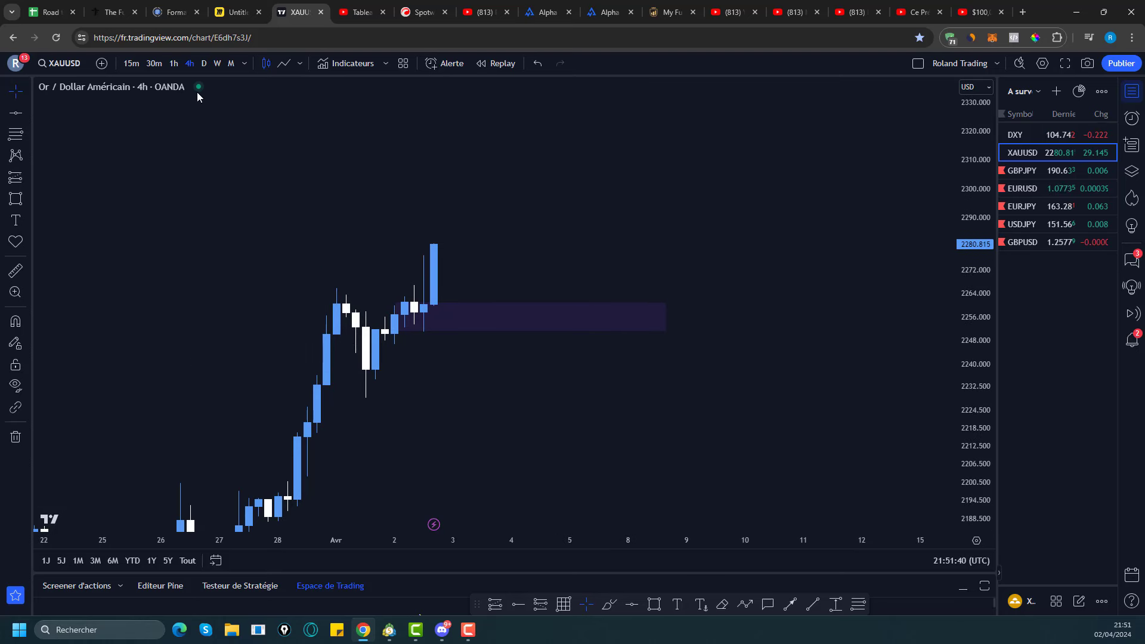
{"action": "left_click", "coordinate": [1133, 37]}
{"action": "left_click", "coordinate": [1129, 269]}
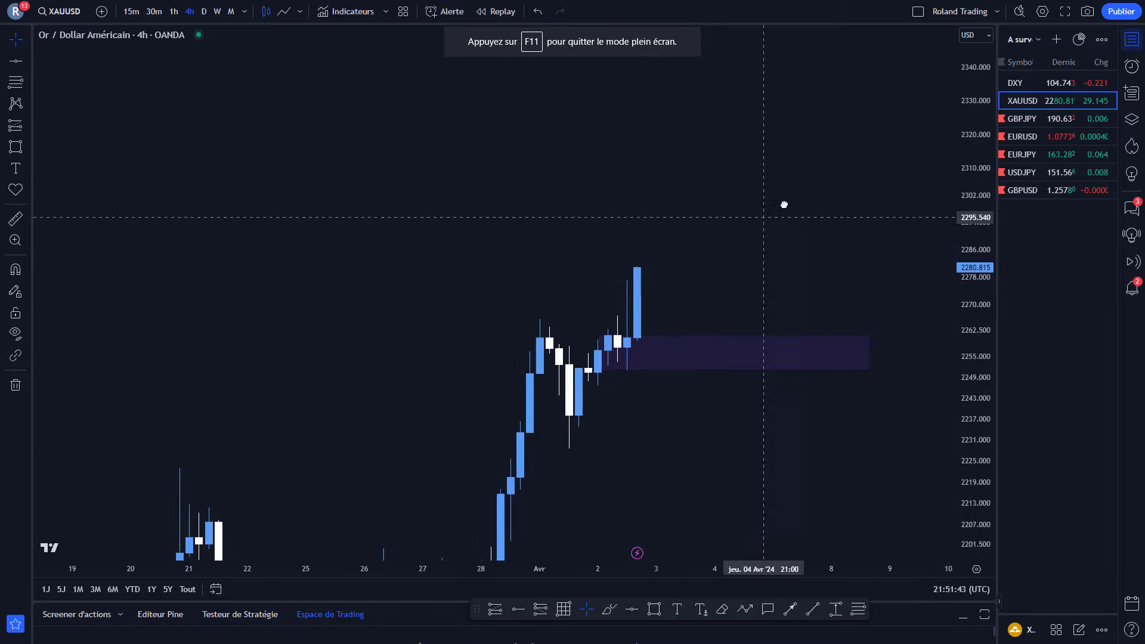
Draw a path on the XAUUSD chart from about 2264.7 down to 2258 inside the purple zone, about 09:00 to 13:00 on 3 April.
{"action": "left_click_drag", "start_coordinate": [592, 235], "coordinate": [485, 309]}
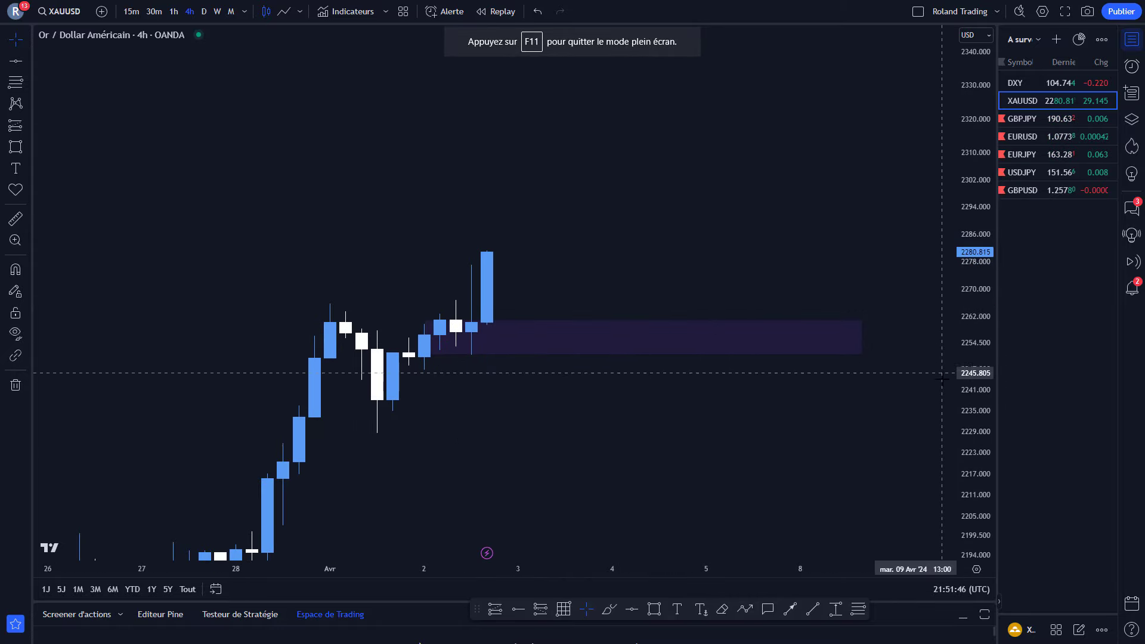
{"action": "scroll", "coordinate": [741, 266], "scroll_direction": "up", "scroll_amount": 3}
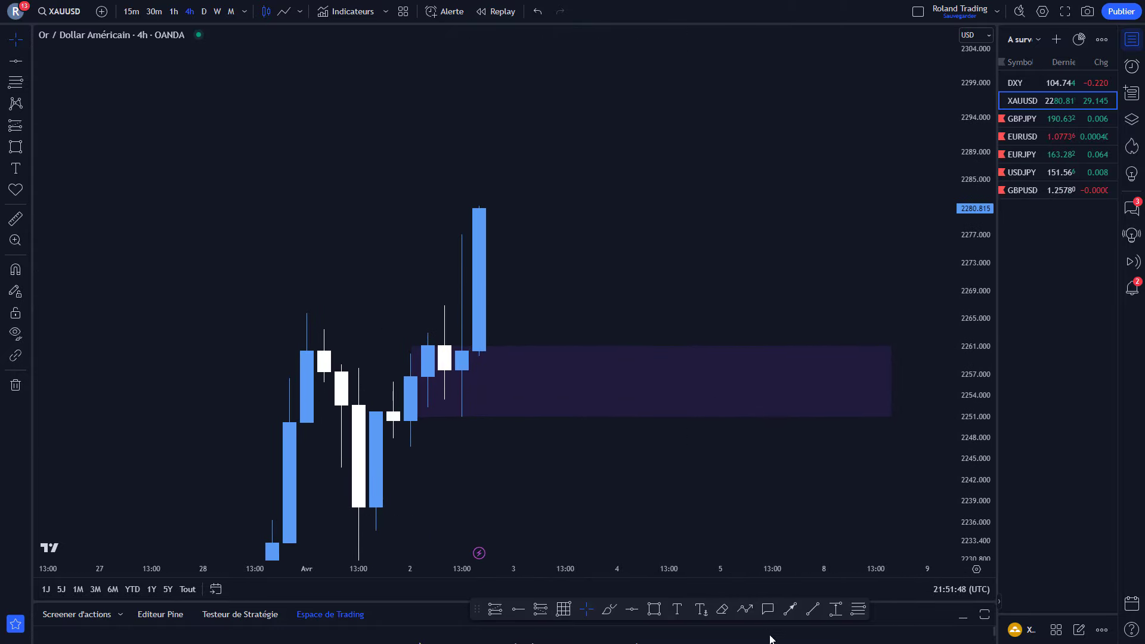
{"action": "left_click", "coordinate": [747, 609]}
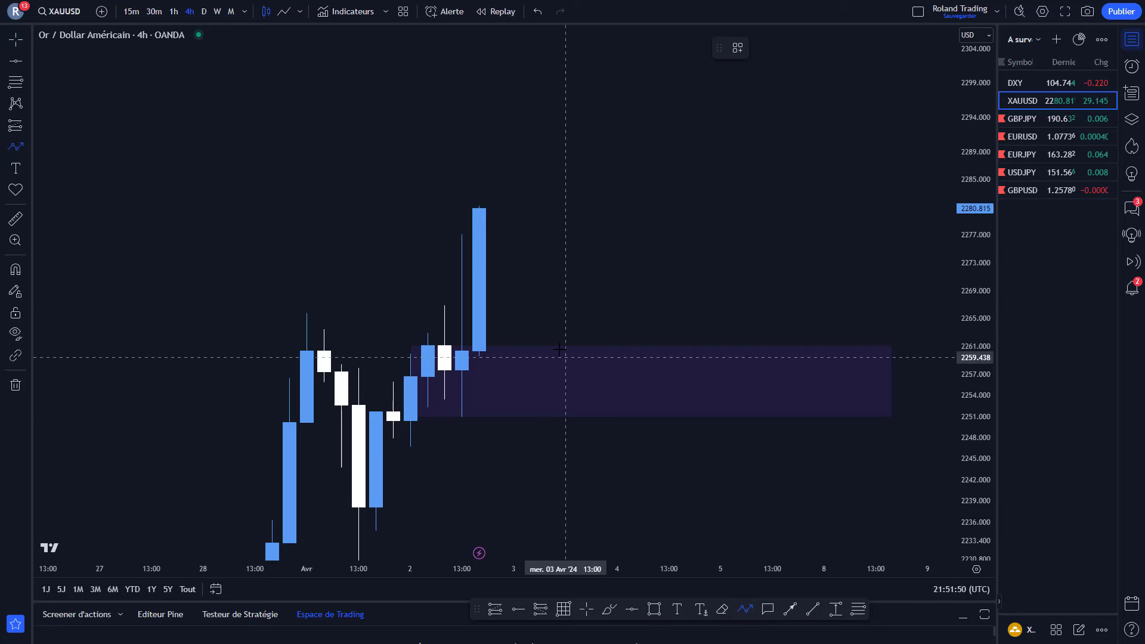
{"action": "left_click", "coordinate": [548, 321]}
{"action": "left_click", "coordinate": [566, 366]}
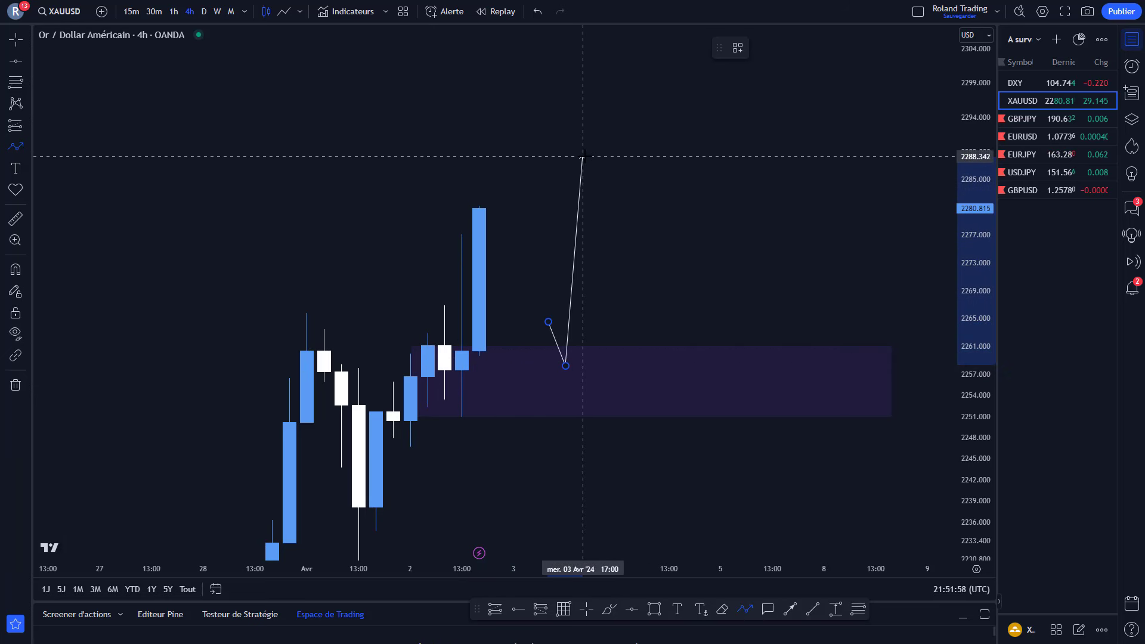
Finish the projected price path on the XAUUSD 4-hour chart, ending at about 2288.34.
{"action": "double_click", "coordinate": [583, 156]}
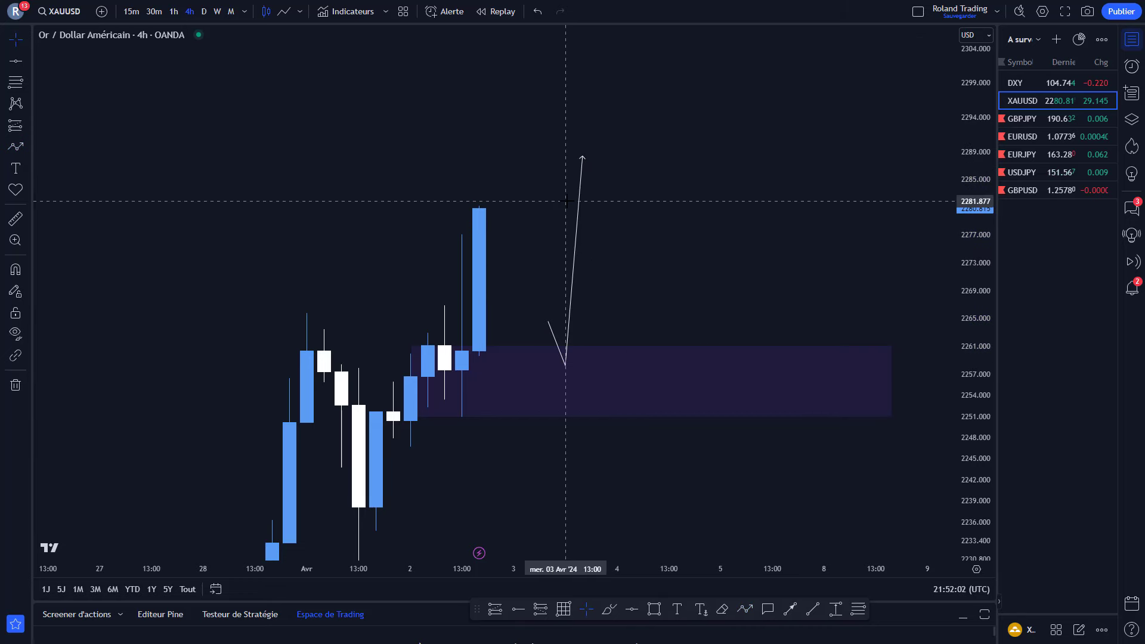
Switch to the Alpha Capital account page in the browser and review the account's balance chart, statistics and trading objectives.
{"action": "key", "text": "alt+Tab"}
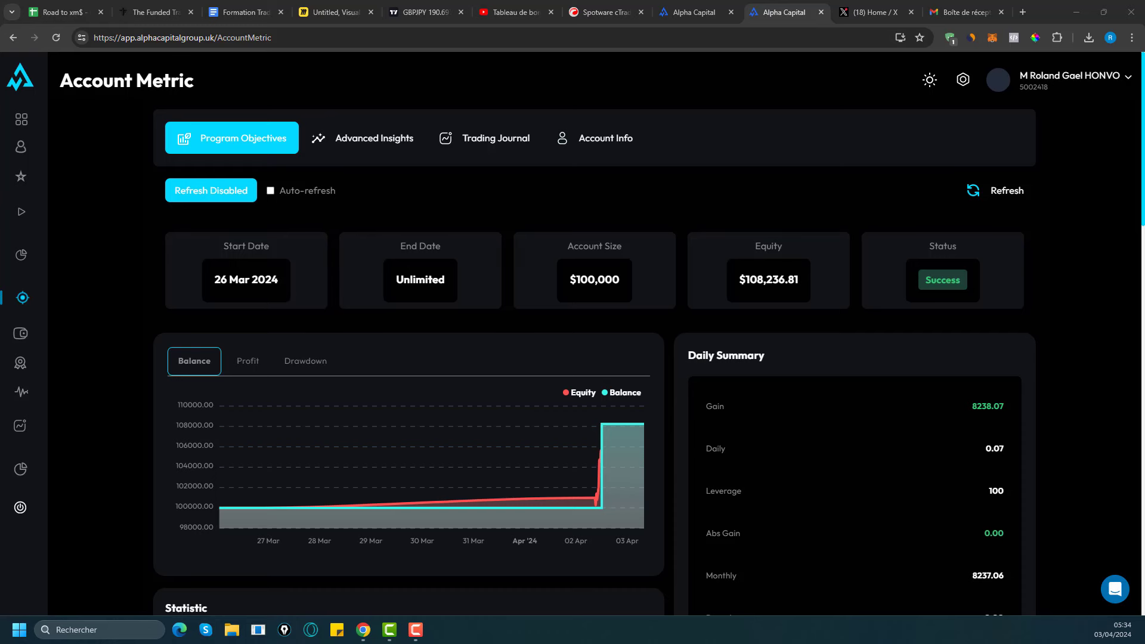
{"action": "scroll", "coordinate": [922, 315], "scroll_direction": "down", "scroll_amount": 9}
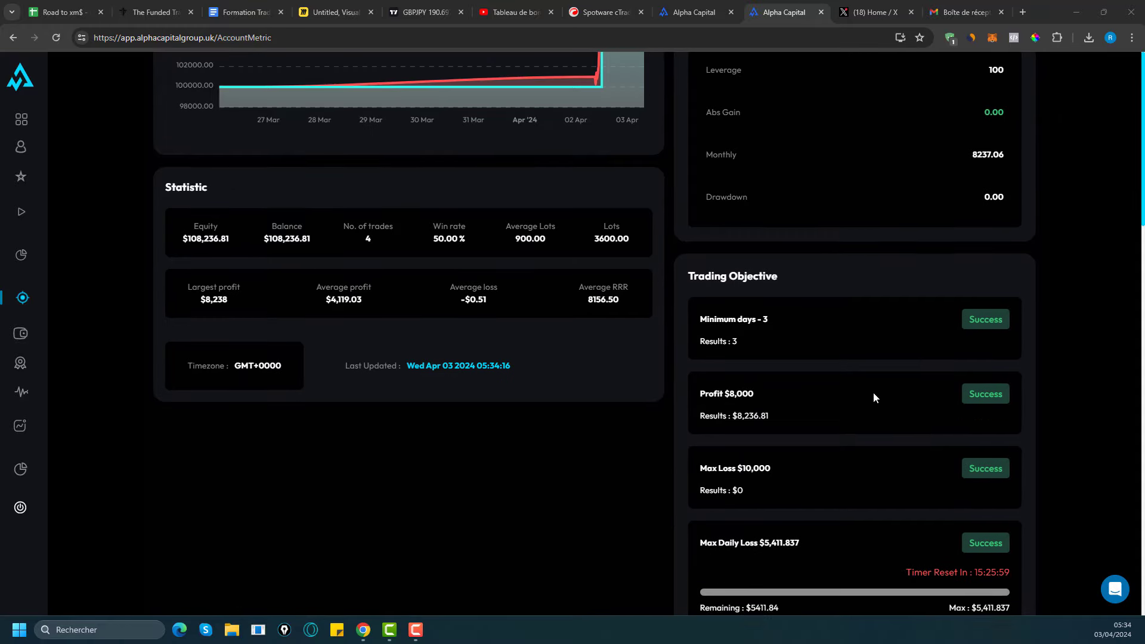
{"action": "scroll", "coordinate": [803, 354], "scroll_direction": "up", "scroll_amount": 3}
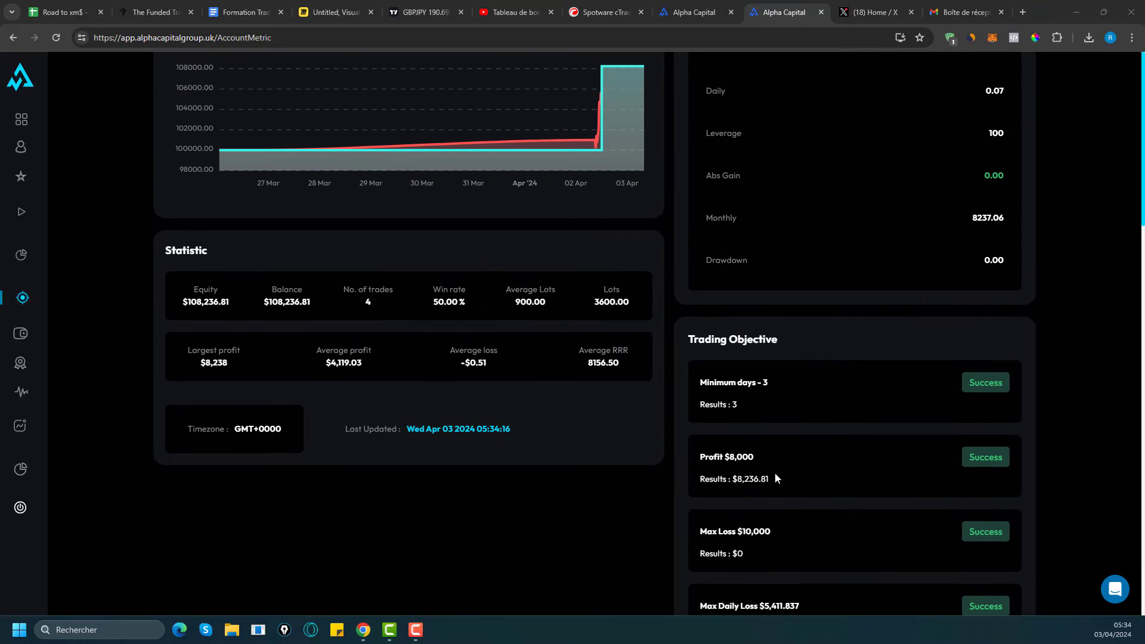
{"action": "scroll", "coordinate": [810, 465], "scroll_direction": "down", "scroll_amount": 5}
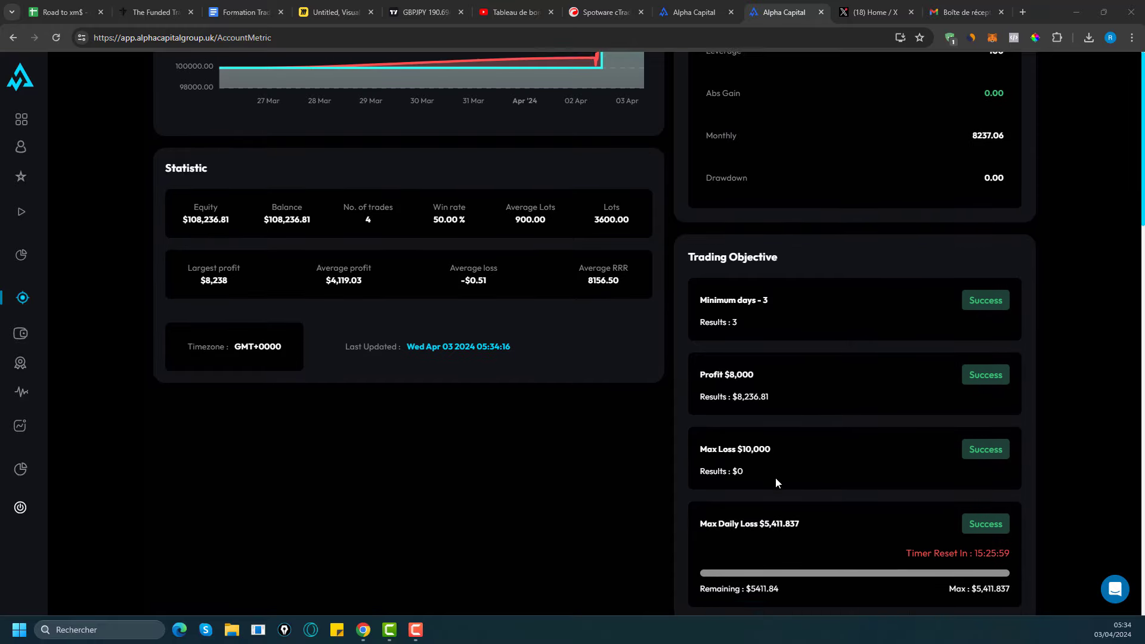
{"action": "scroll", "coordinate": [780, 467], "scroll_direction": "up", "scroll_amount": 10}
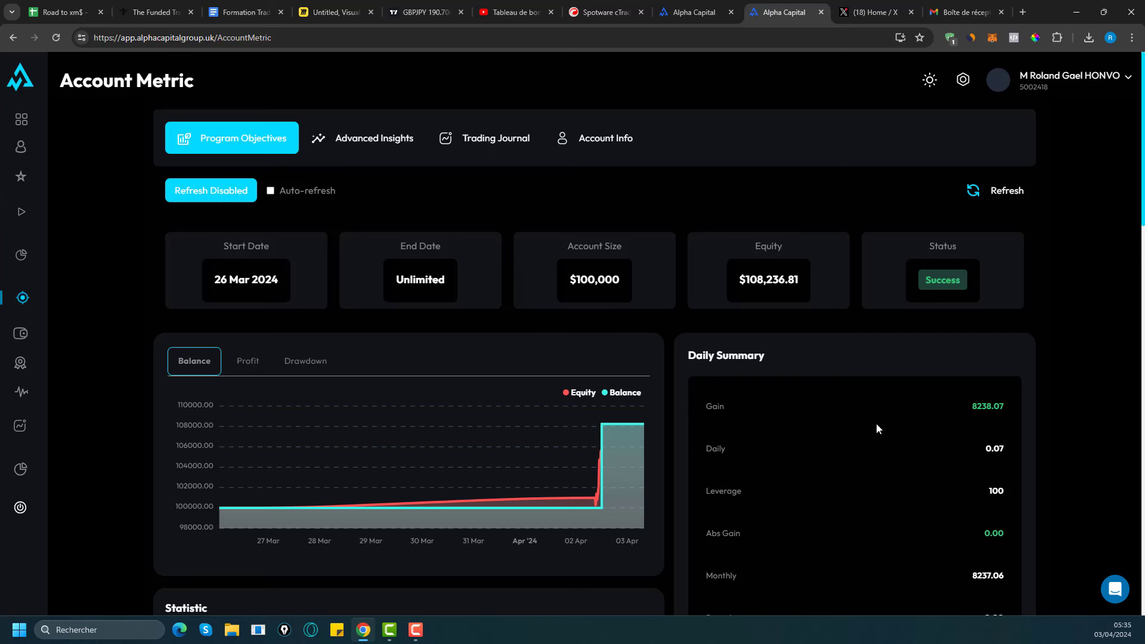
Switch to Gmail to read the Alpha Capital message about passing the challenge, and go to the newer message.
{"action": "key", "text": "ctrl+9"}
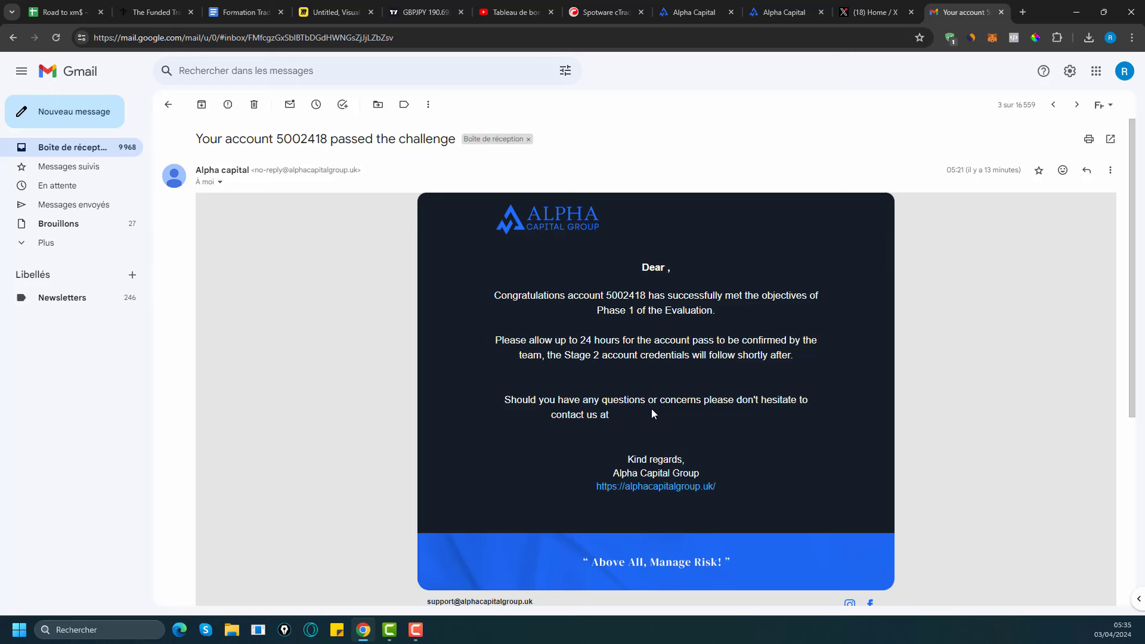
{"action": "key", "text": "k"}
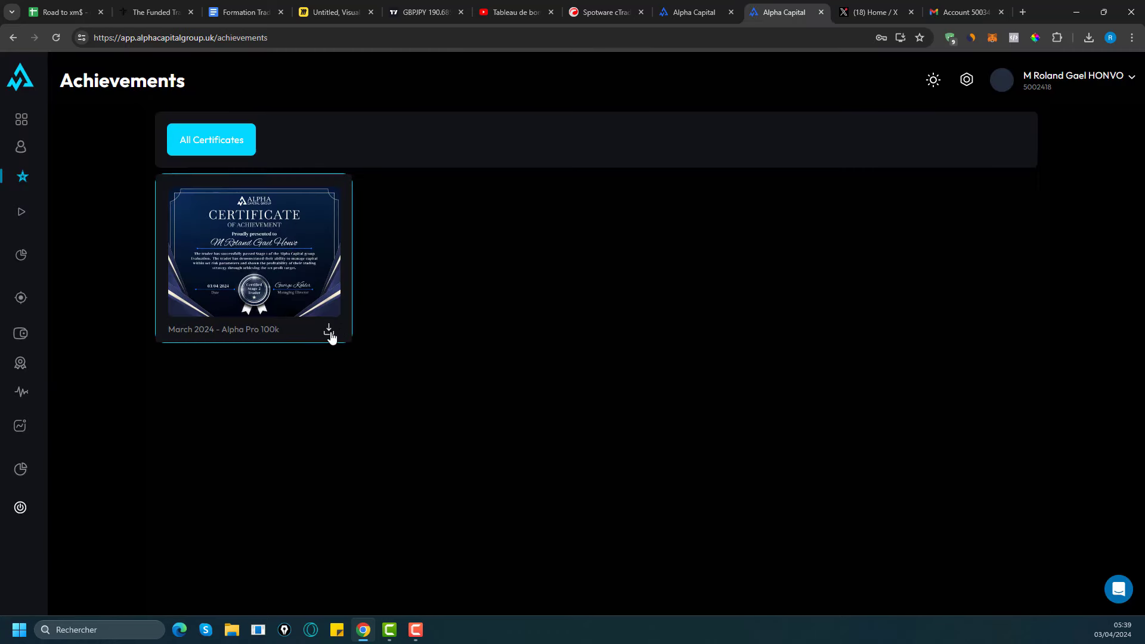
Download the "March 2024 - Alpha Pro 100k" certificate, view the image up close and close the viewer.
{"action": "left_click", "coordinate": [330, 333]}
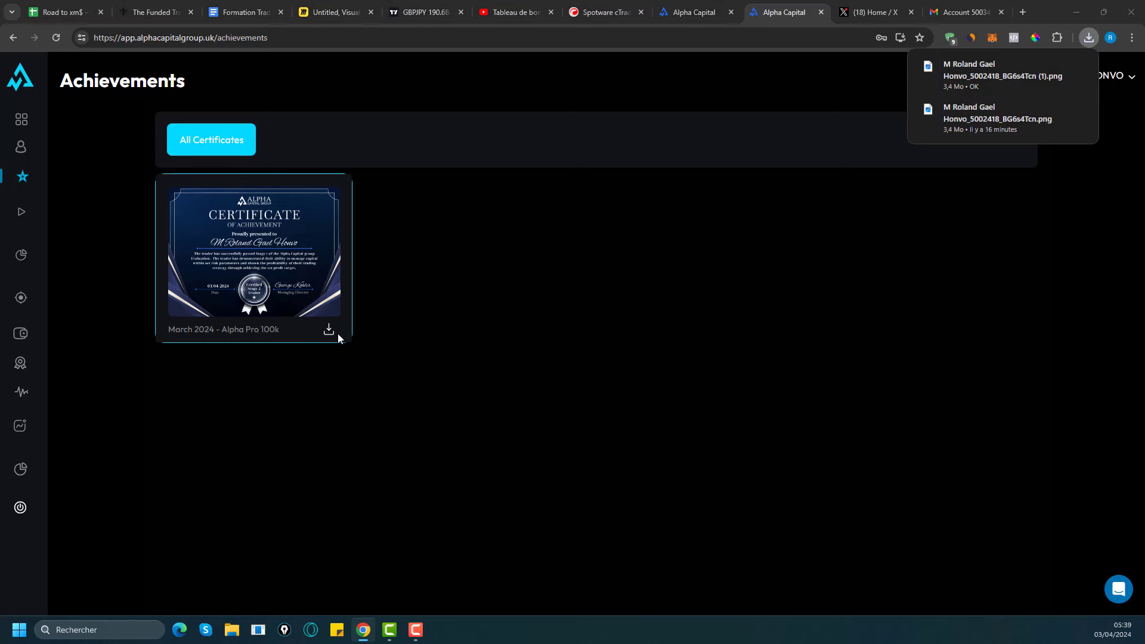
{"action": "left_click", "coordinate": [1011, 116]}
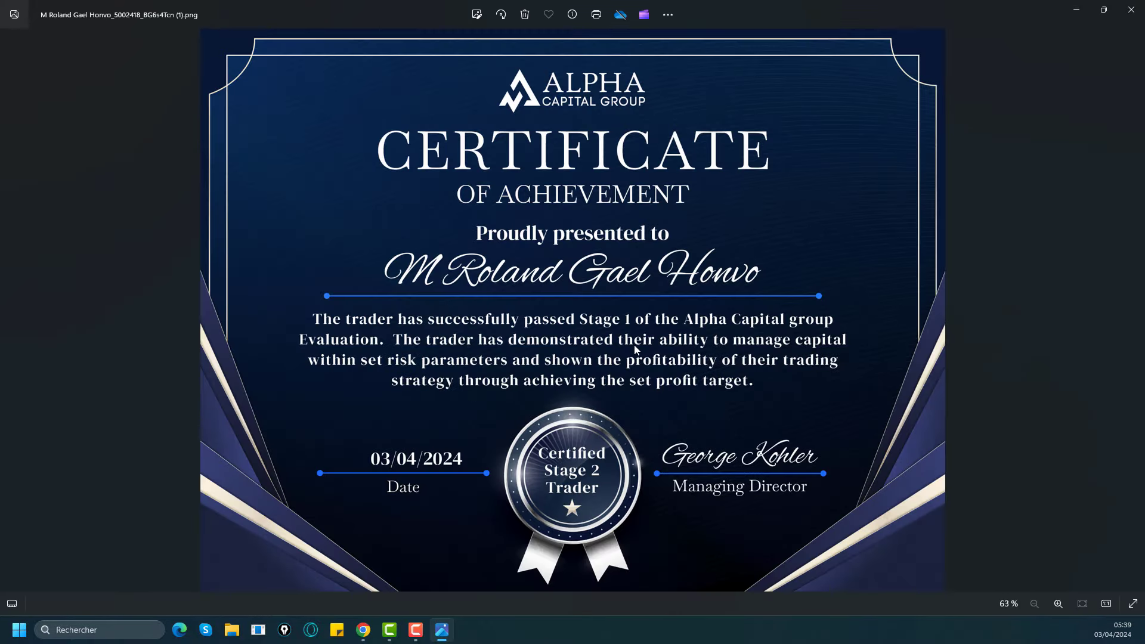
{"action": "scroll", "coordinate": [634, 346], "scroll_direction": "up", "scroll_amount": 2}
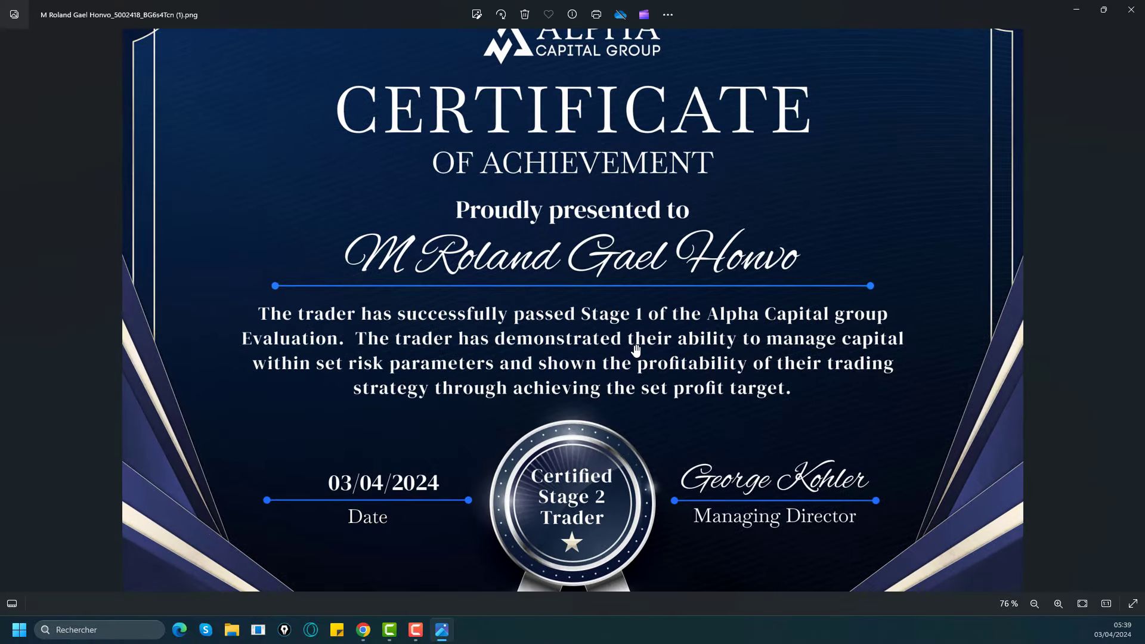
{"action": "scroll", "coordinate": [636, 349], "scroll_direction": "down", "scroll_amount": 2}
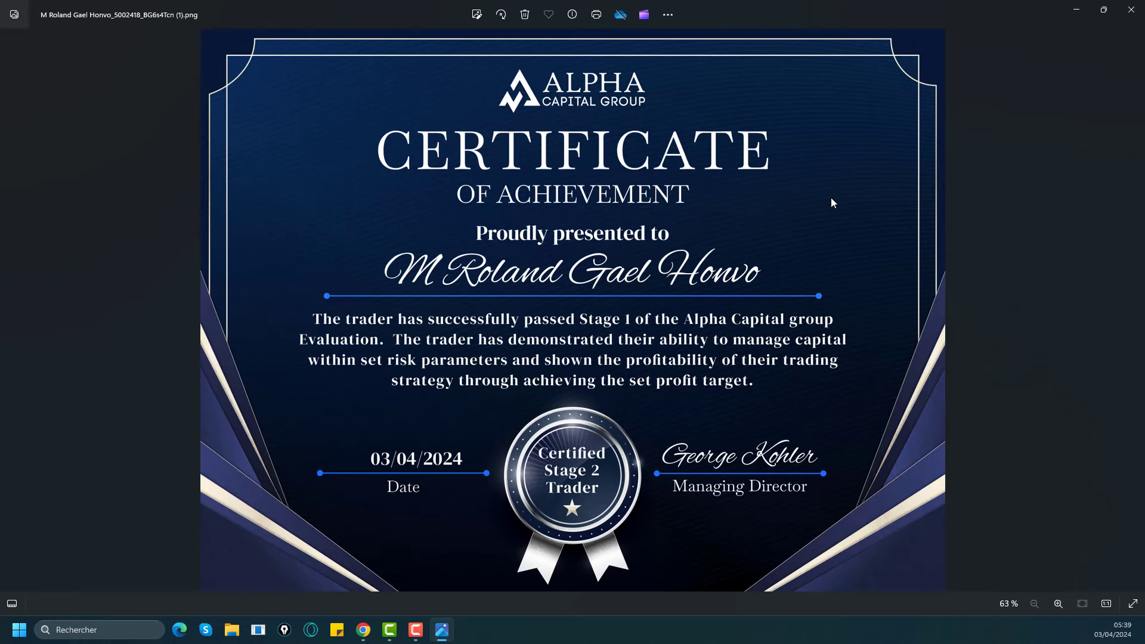
{"action": "left_click", "coordinate": [1132, 10]}
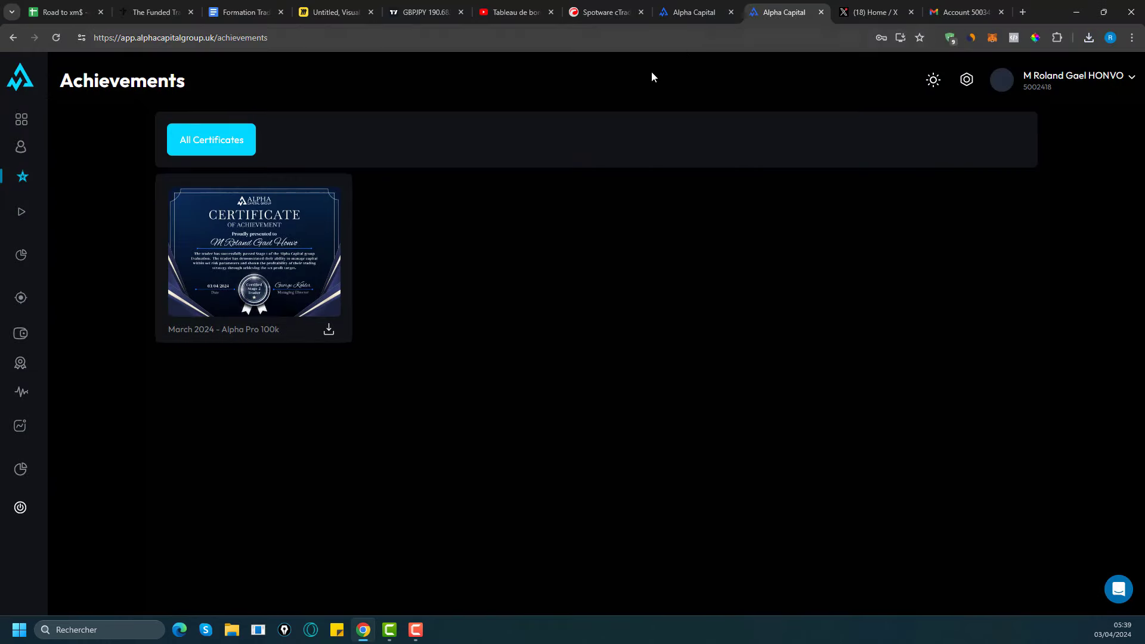
Switch to cTrader and show the browser in full screen.
{"action": "left_click", "coordinate": [615, 9]}
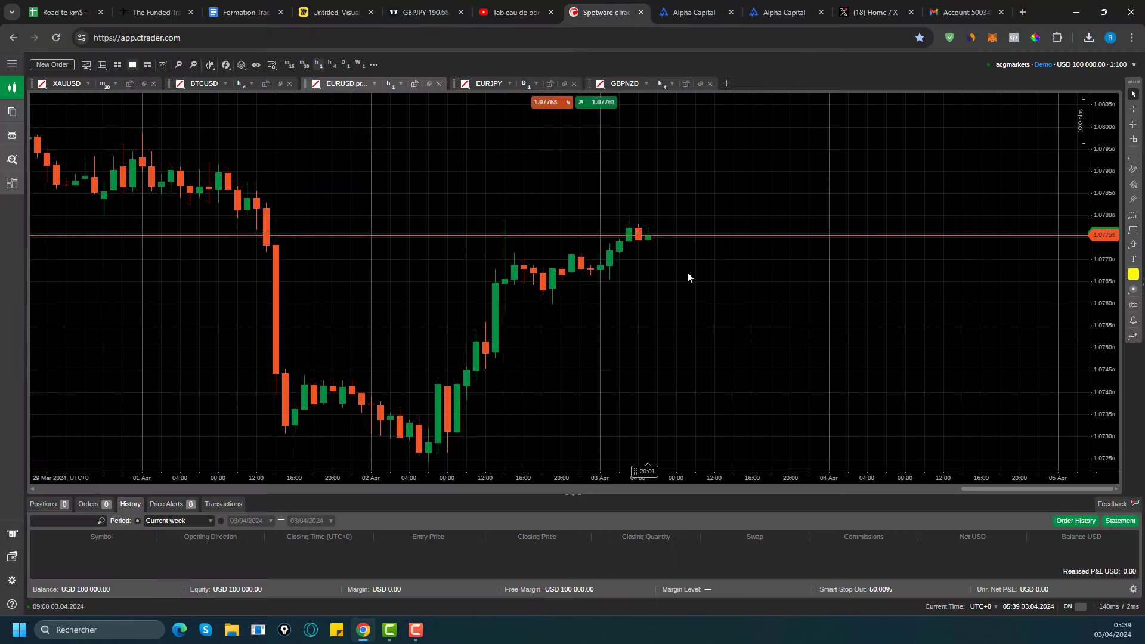
{"action": "left_click", "coordinate": [1132, 37]}
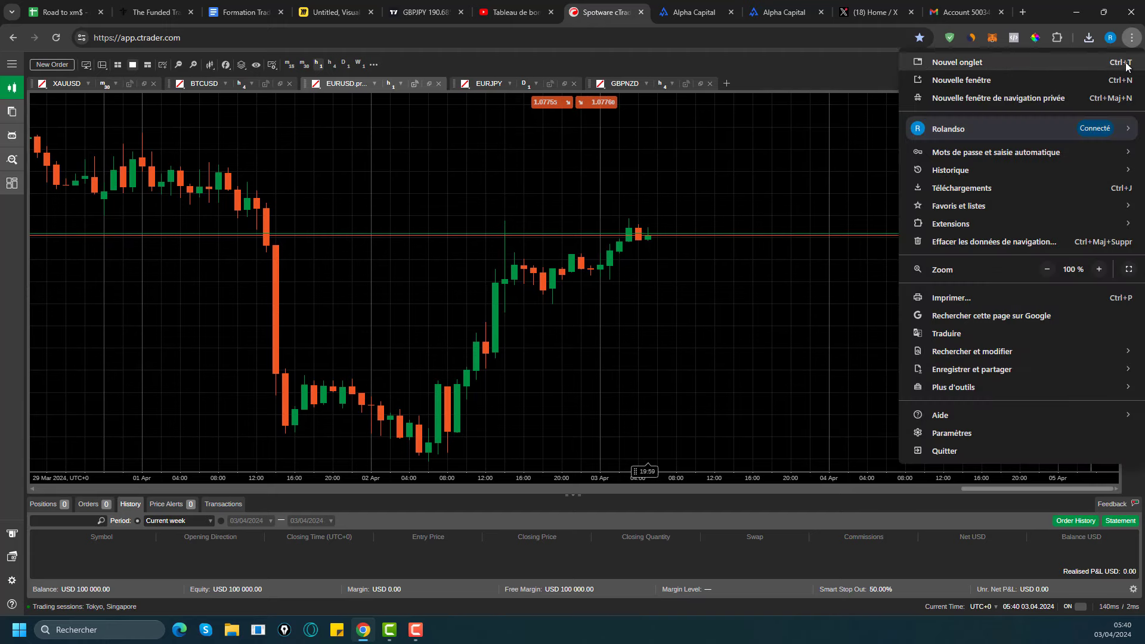
{"action": "left_click", "coordinate": [1129, 266]}
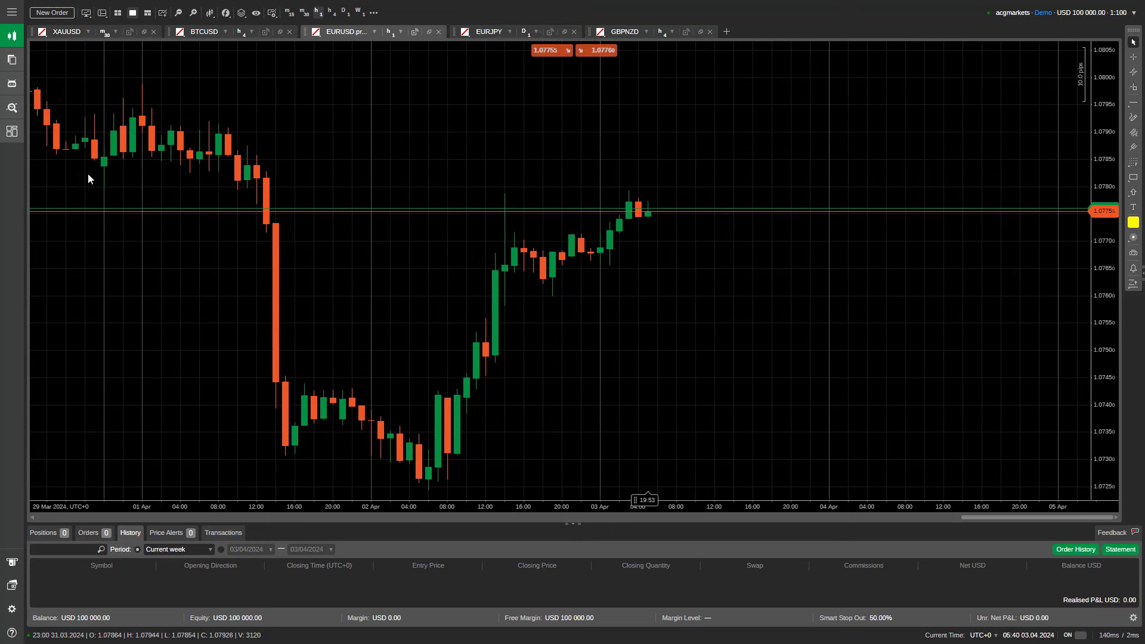
Buy 0.01 lots of EURUSD with take profit at about 1.0782 and stop loss at about 1.0772, and show the open positions.
{"action": "mouse_move", "coordinate": [600, 52]}
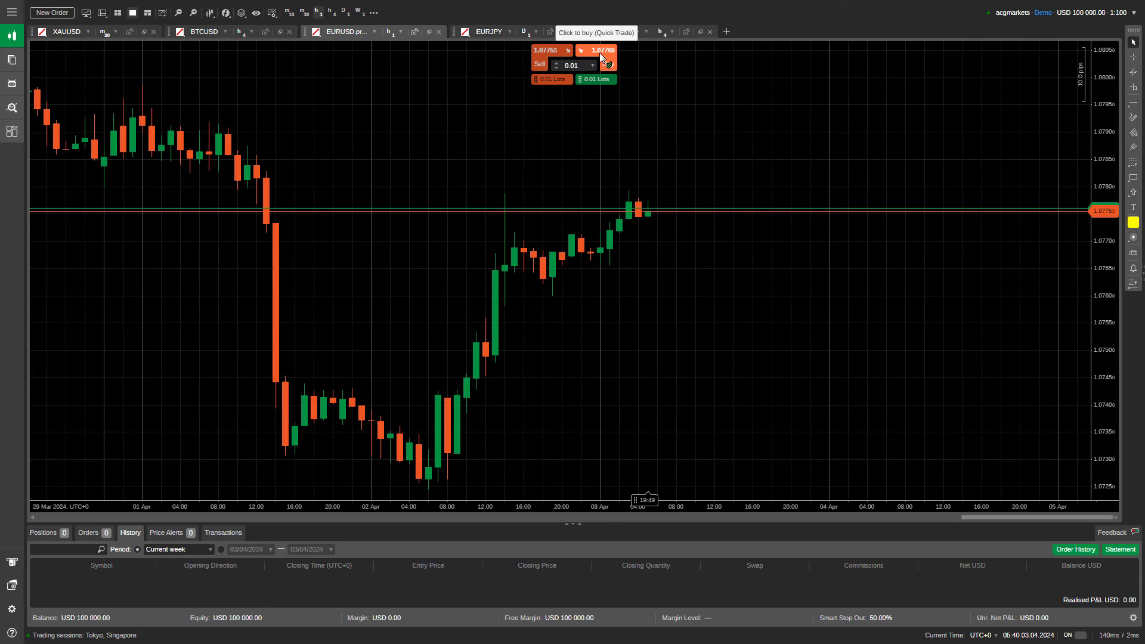
{"action": "left_click", "coordinate": [599, 52]}
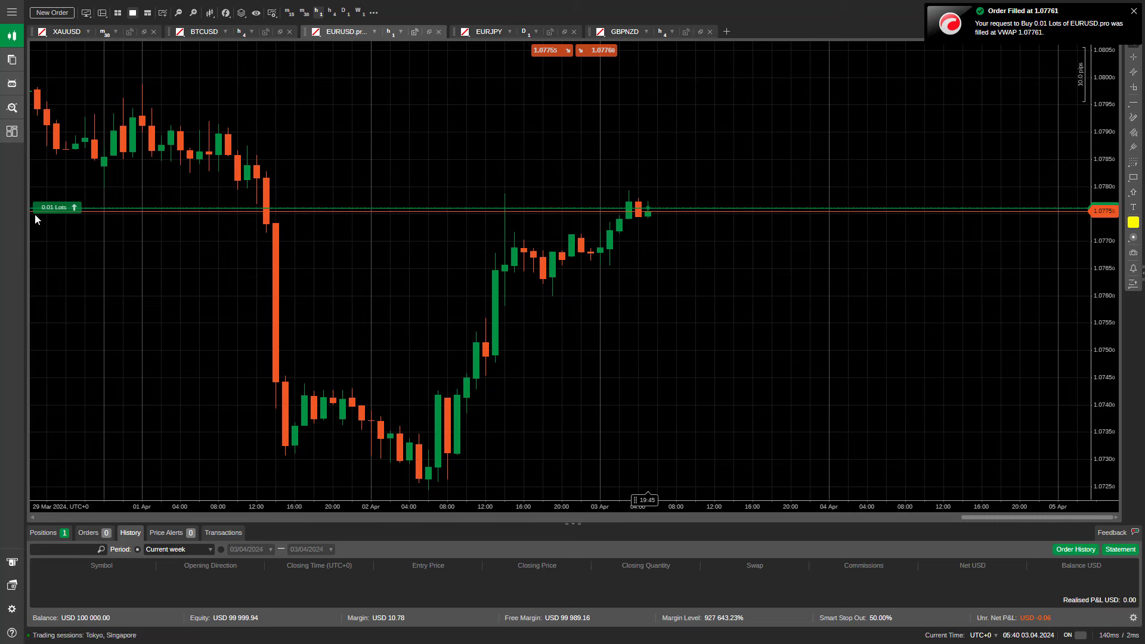
{"action": "left_click_drag", "start_coordinate": [41, 217], "coordinate": [45, 175]}
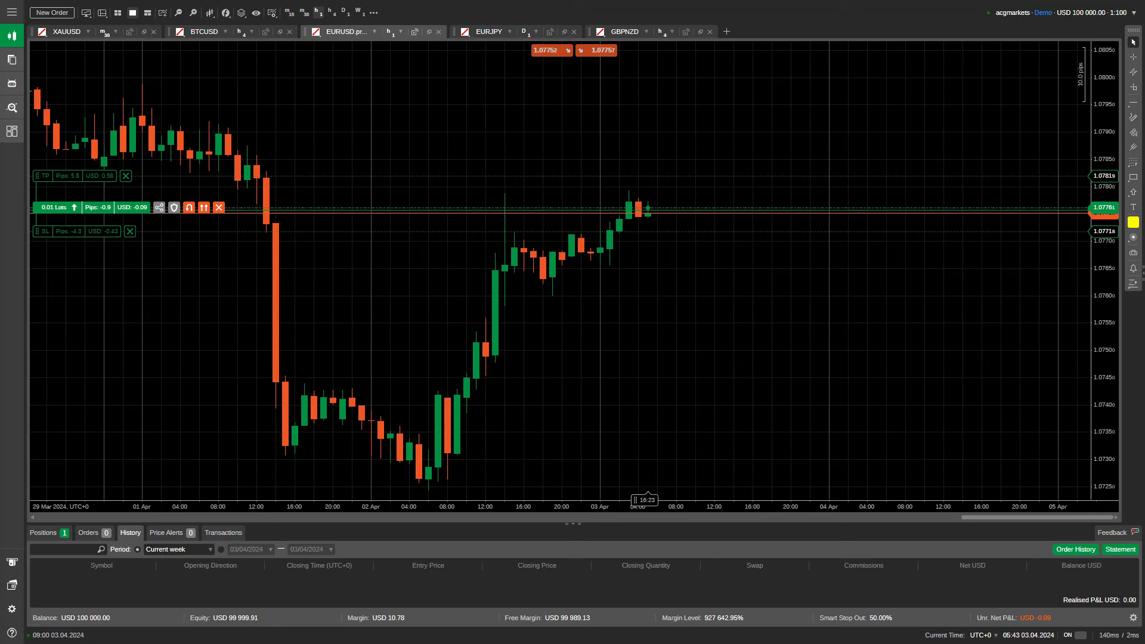
{"action": "left_click", "coordinate": [49, 530]}
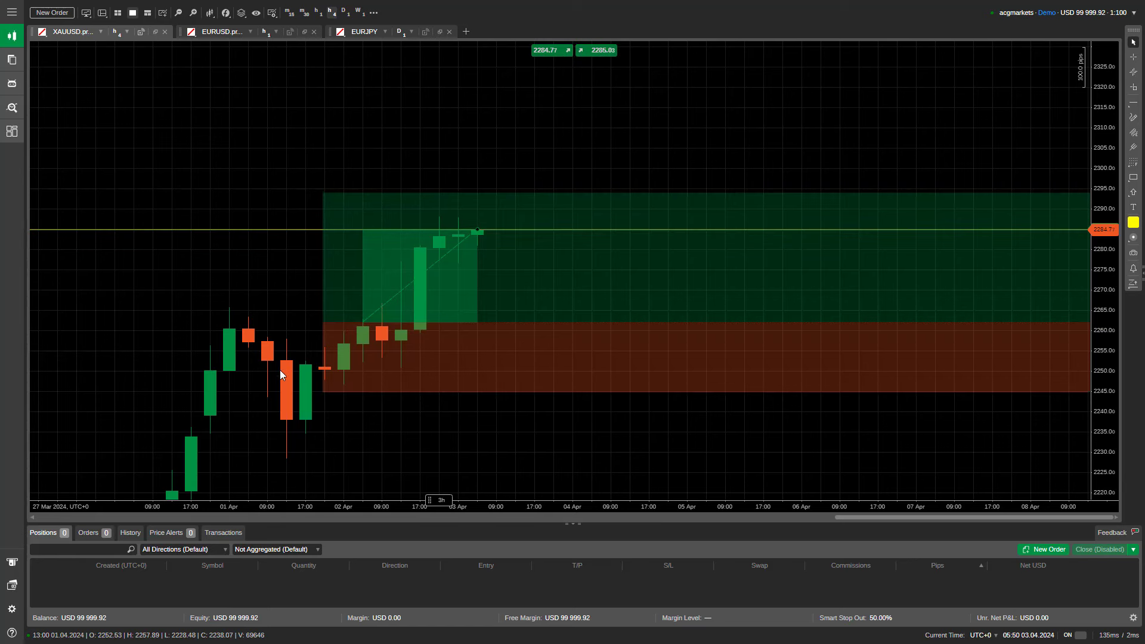
Raise the reward target of the XAUUSD risk-reward drawing to about 2297.27.
{"action": "mouse_move", "coordinate": [421, 309]}
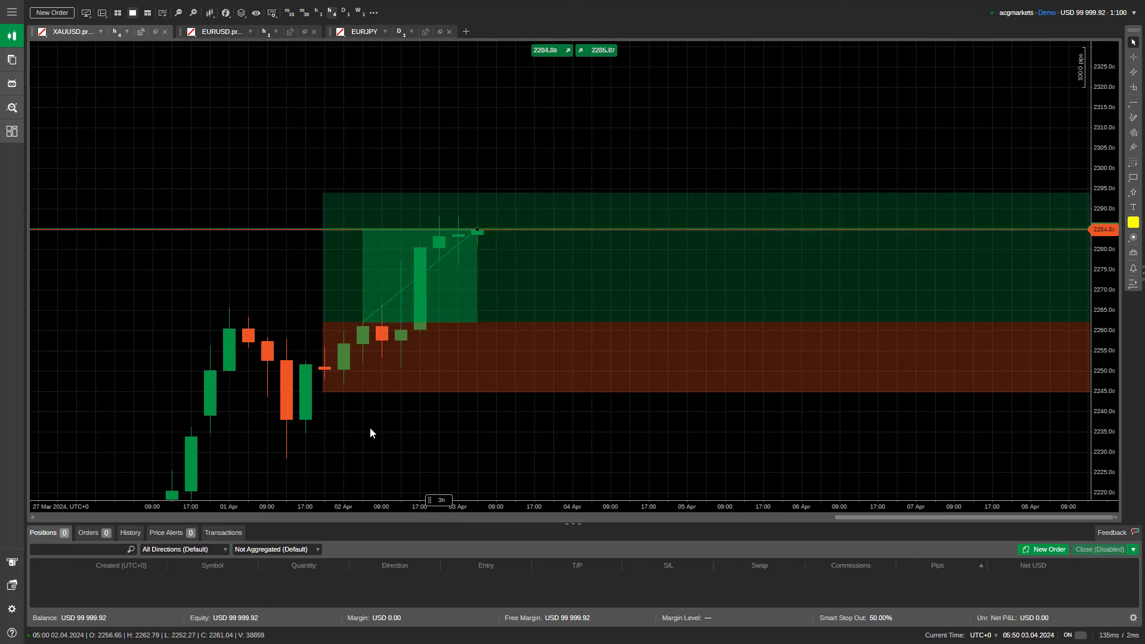
{"action": "left_click", "coordinate": [367, 321]}
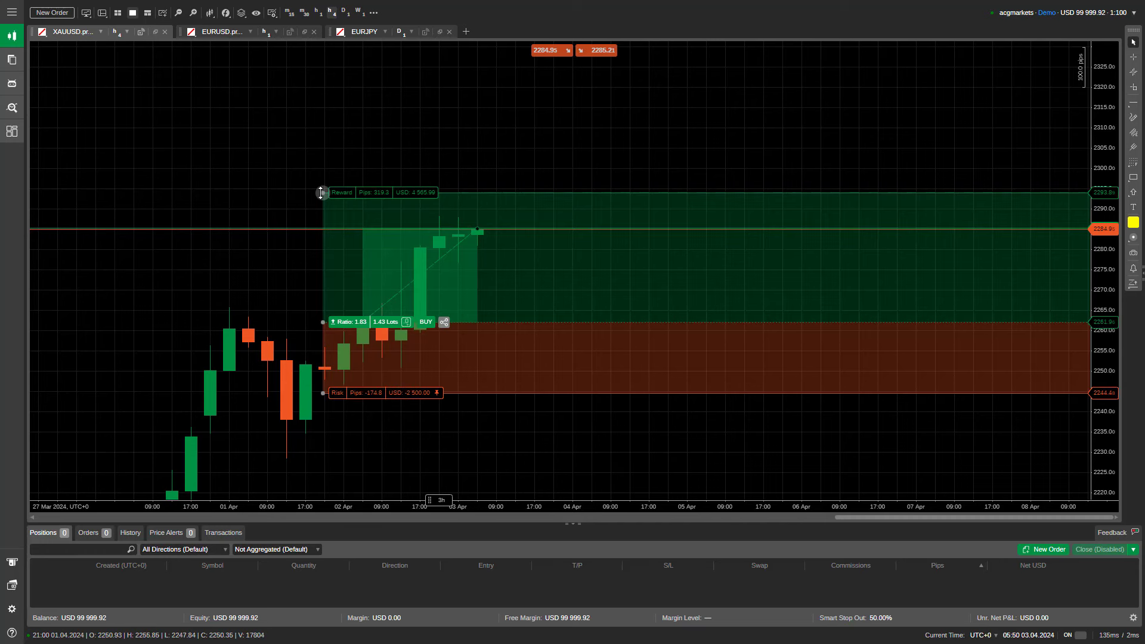
{"action": "left_click_drag", "start_coordinate": [321, 192], "coordinate": [320, 179]}
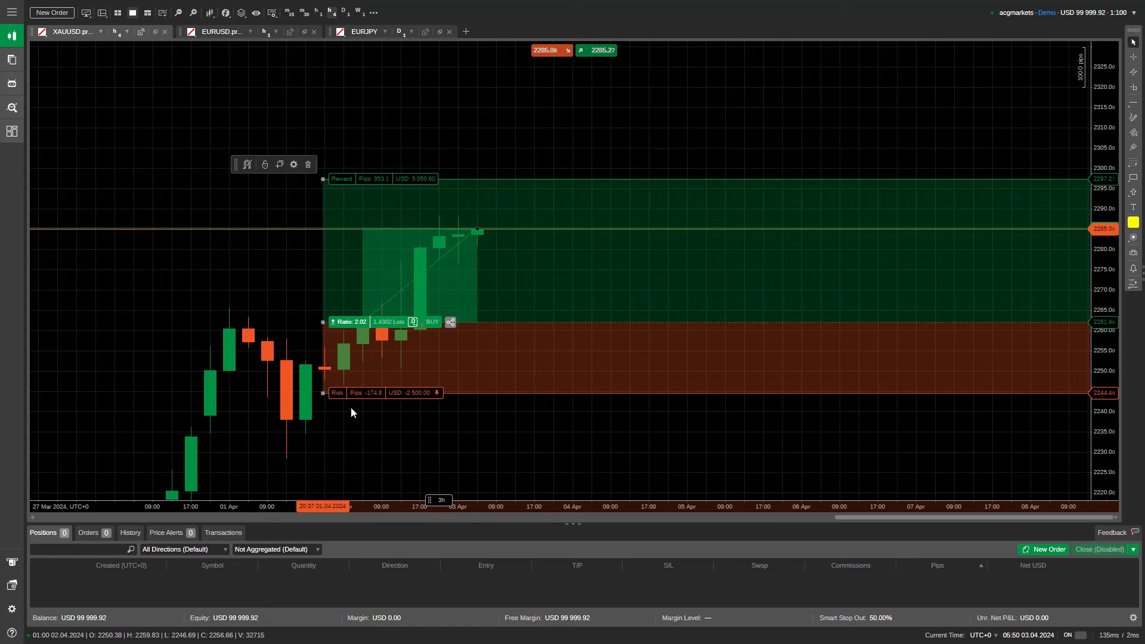
Round the drawing's volume to 1.44 lots, place its XAUUSD buy limit order at 2261.96 and delete the risk-reward drawing.
{"action": "left_click", "coordinate": [413, 324]}
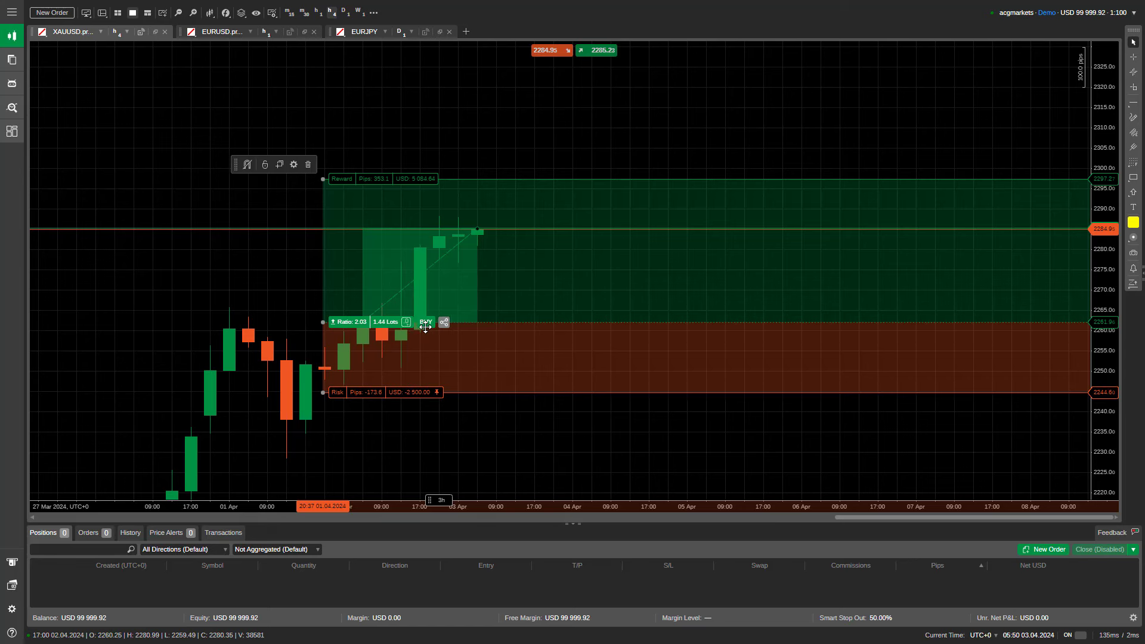
{"action": "left_click", "coordinate": [426, 323]}
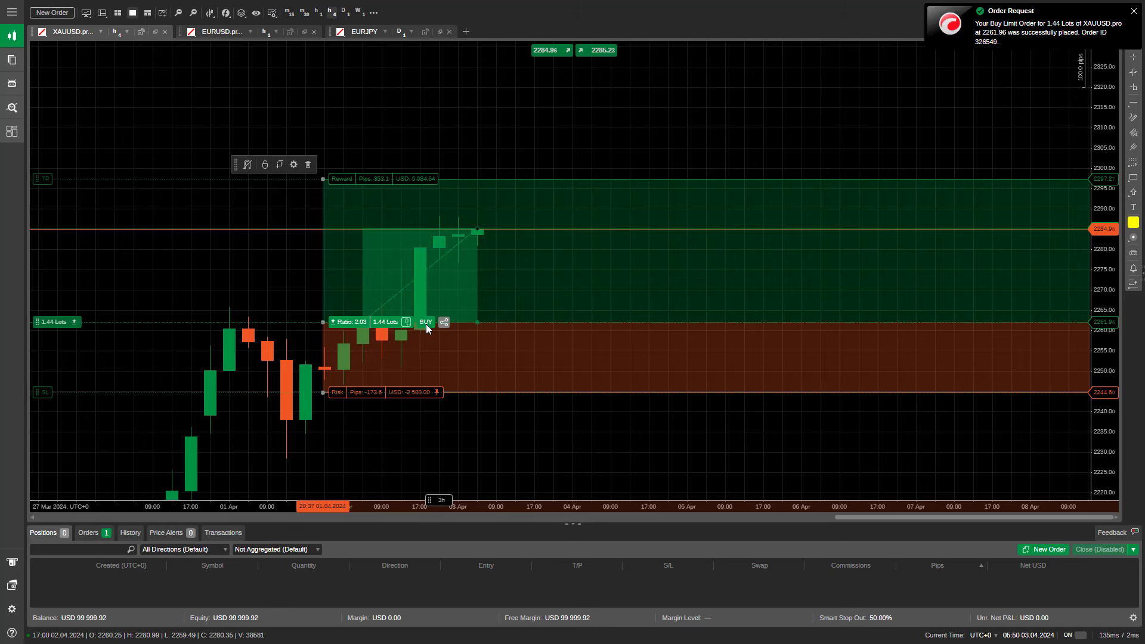
{"action": "left_click", "coordinate": [309, 165]}
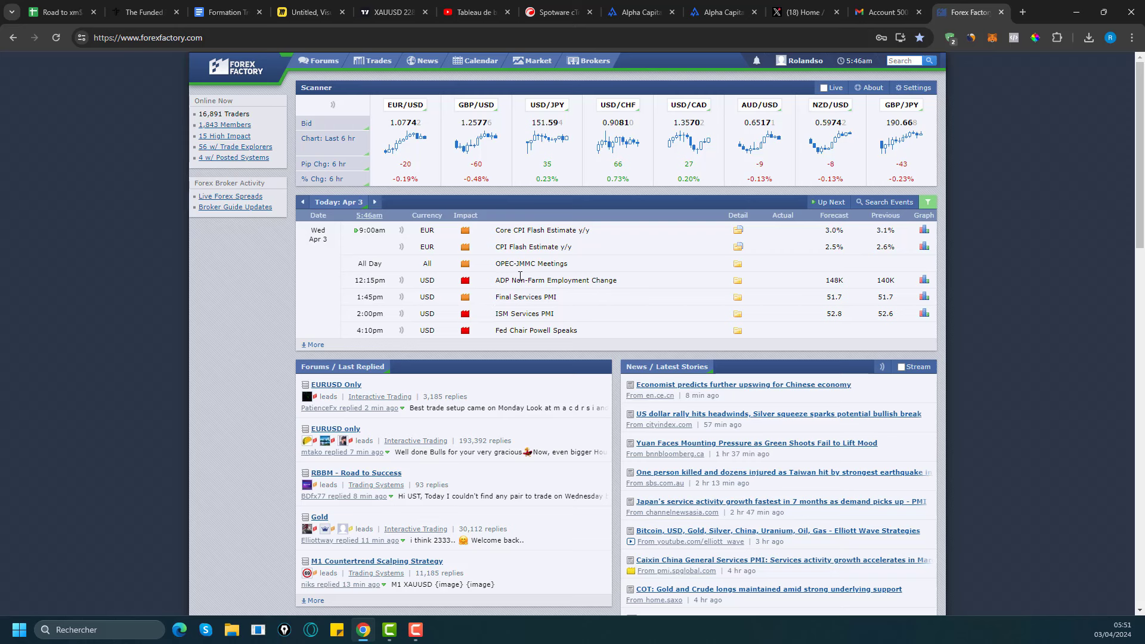
Switch from Forex Factory to the TradingView chart and show the browser in full screen.
{"action": "left_click", "coordinate": [388, 12]}
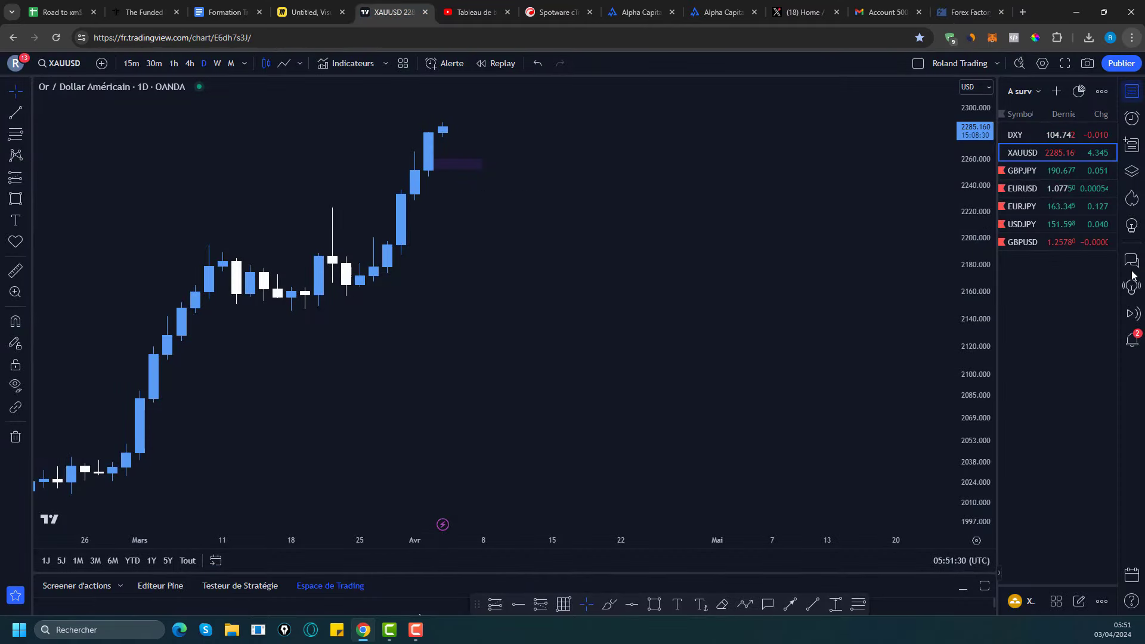
{"action": "left_click", "coordinate": [1133, 38]}
{"action": "left_click", "coordinate": [1127, 269]}
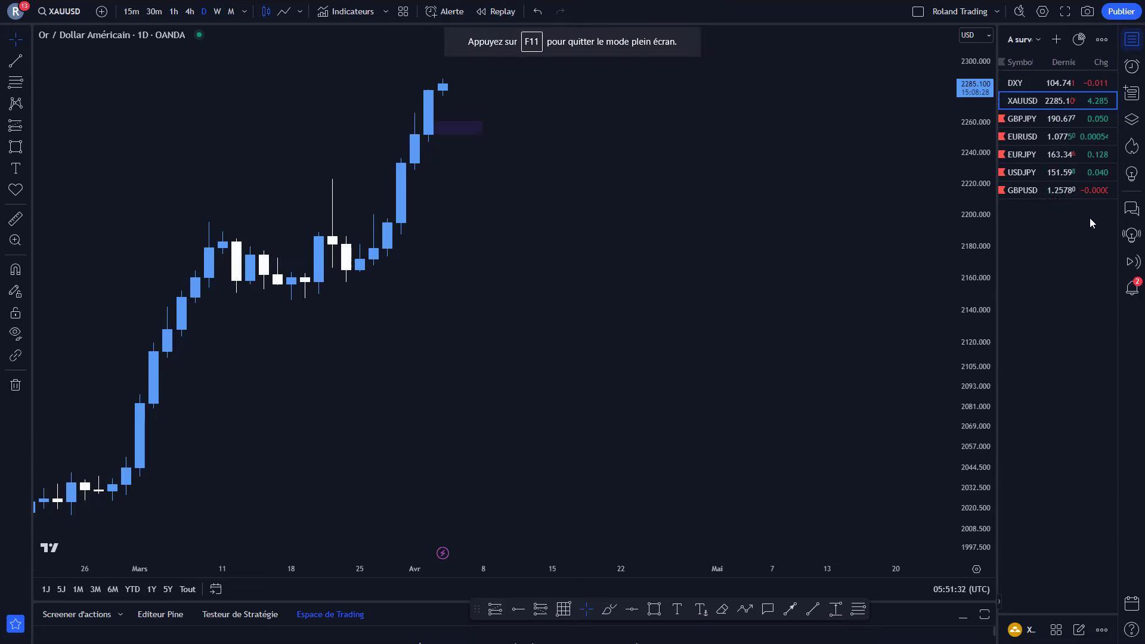
Open the EURUSD chart and compare the recent price action on the 4-hour and daily timeframes.
{"action": "left_click", "coordinate": [1042, 142]}
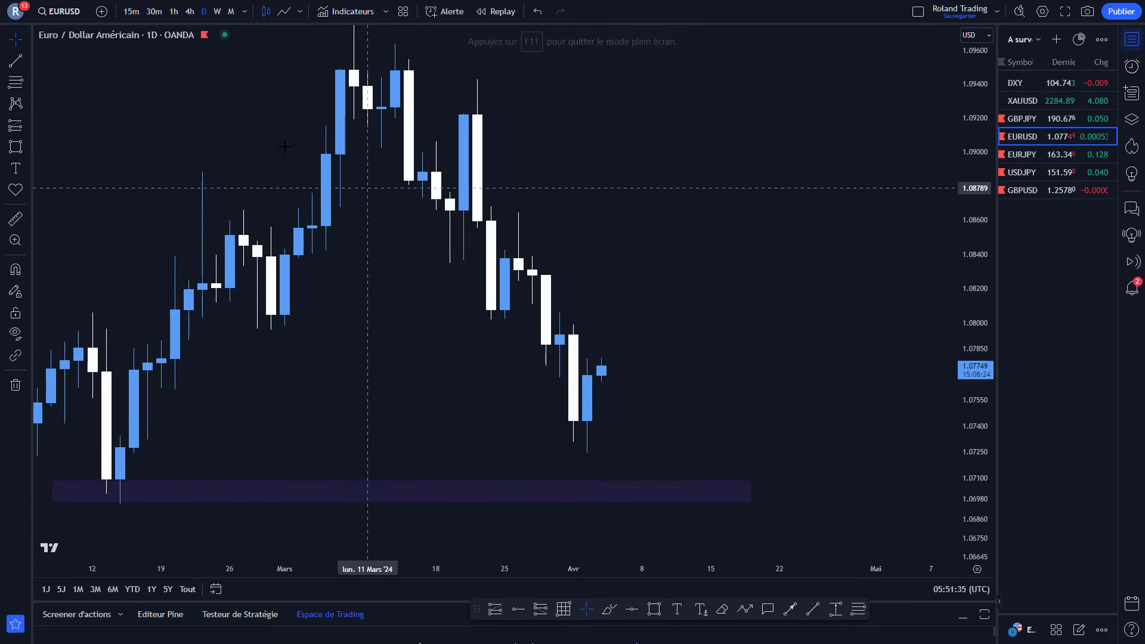
{"action": "left_click", "coordinate": [190, 12]}
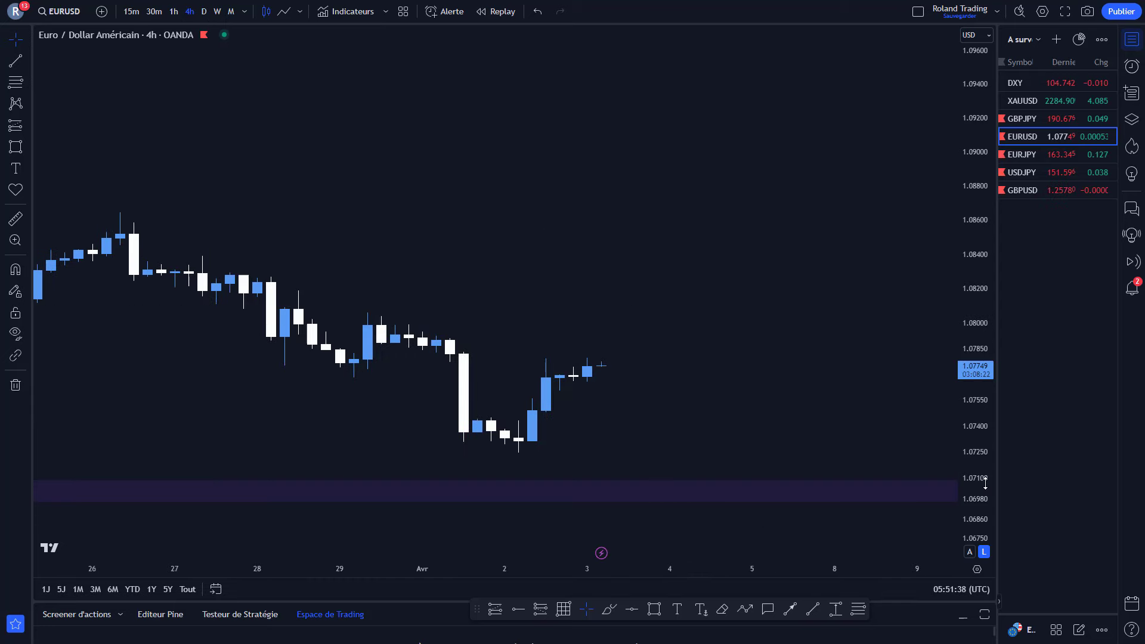
{"action": "left_click_drag", "start_coordinate": [582, 463], "coordinate": [607, 299]}
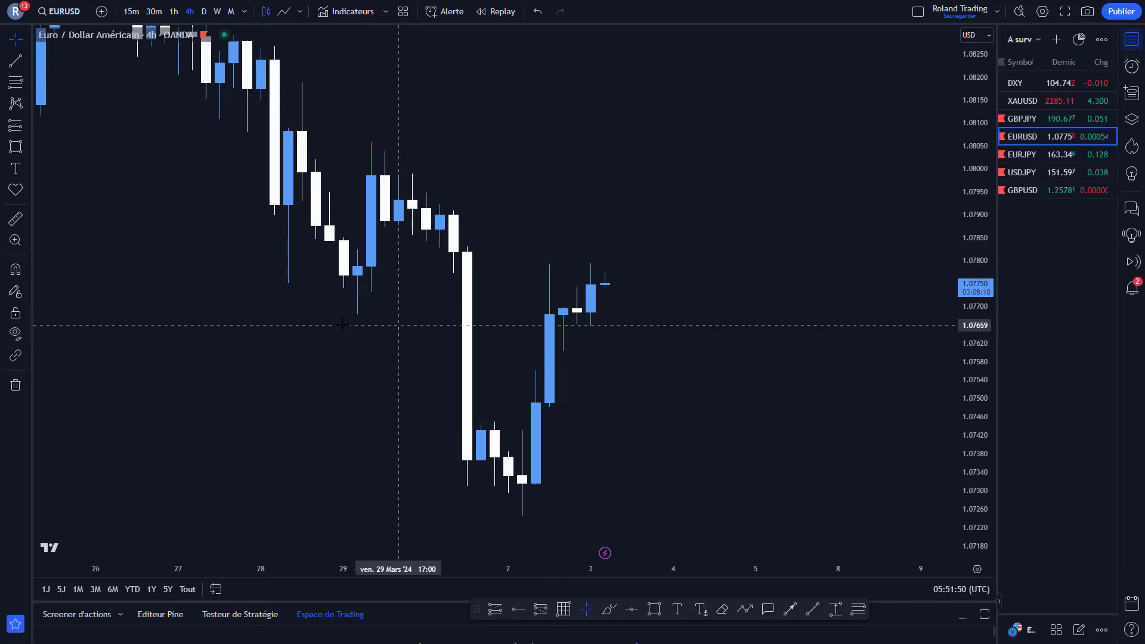
{"action": "left_click", "coordinate": [204, 11]}
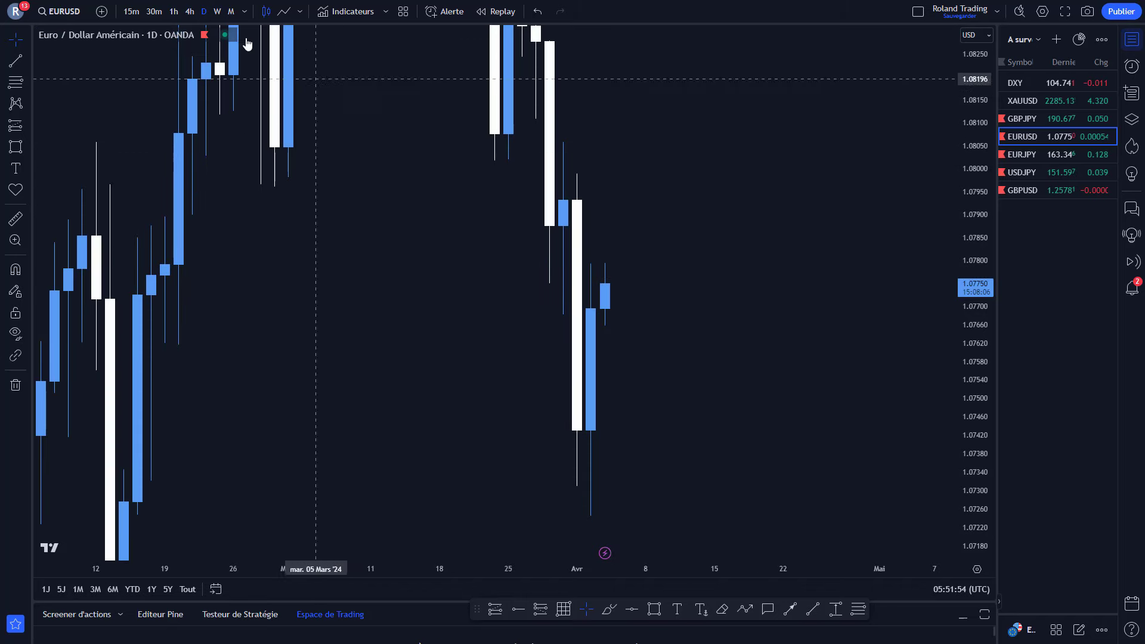
{"action": "left_click", "coordinate": [190, 11]}
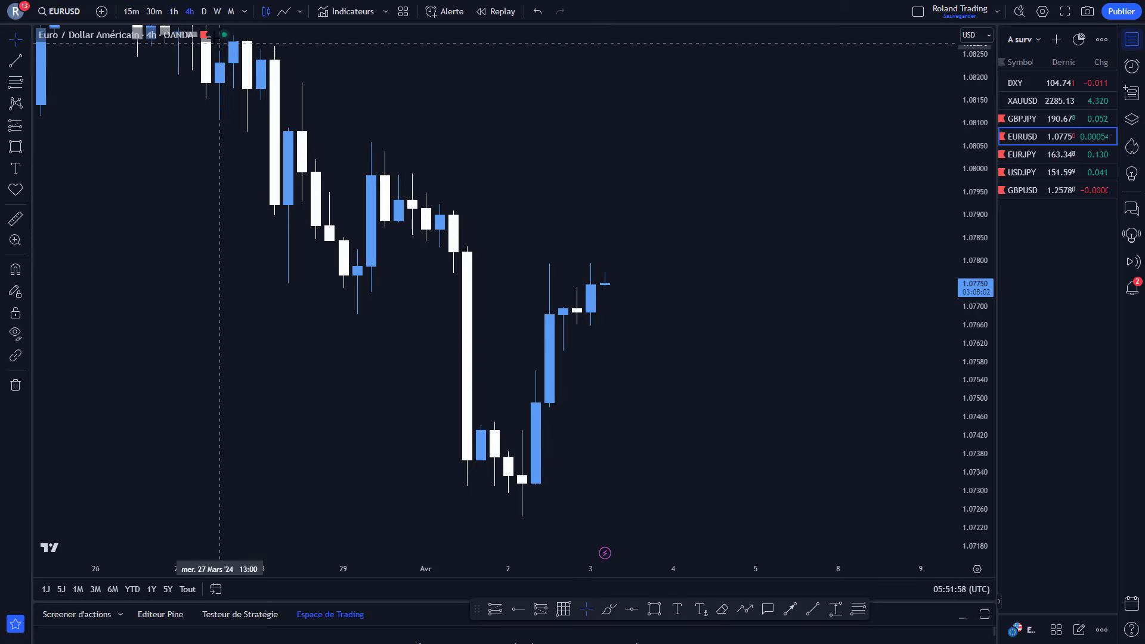
{"action": "left_click", "coordinate": [207, 15]}
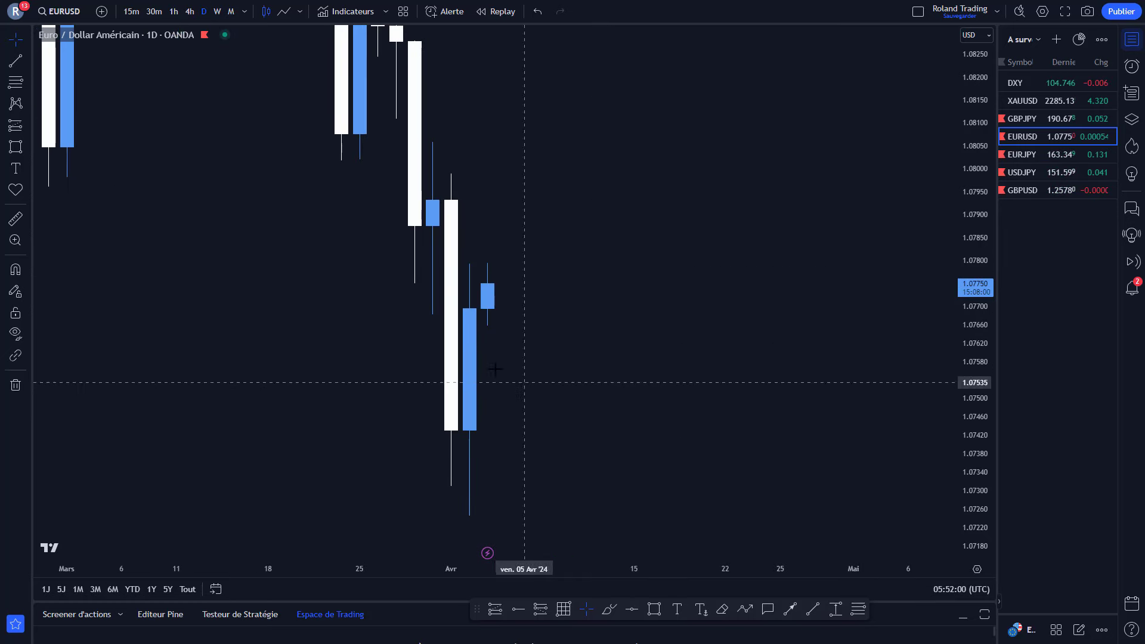
{"action": "scroll", "coordinate": [477, 340], "scroll_direction": "left", "scroll_amount": 3}
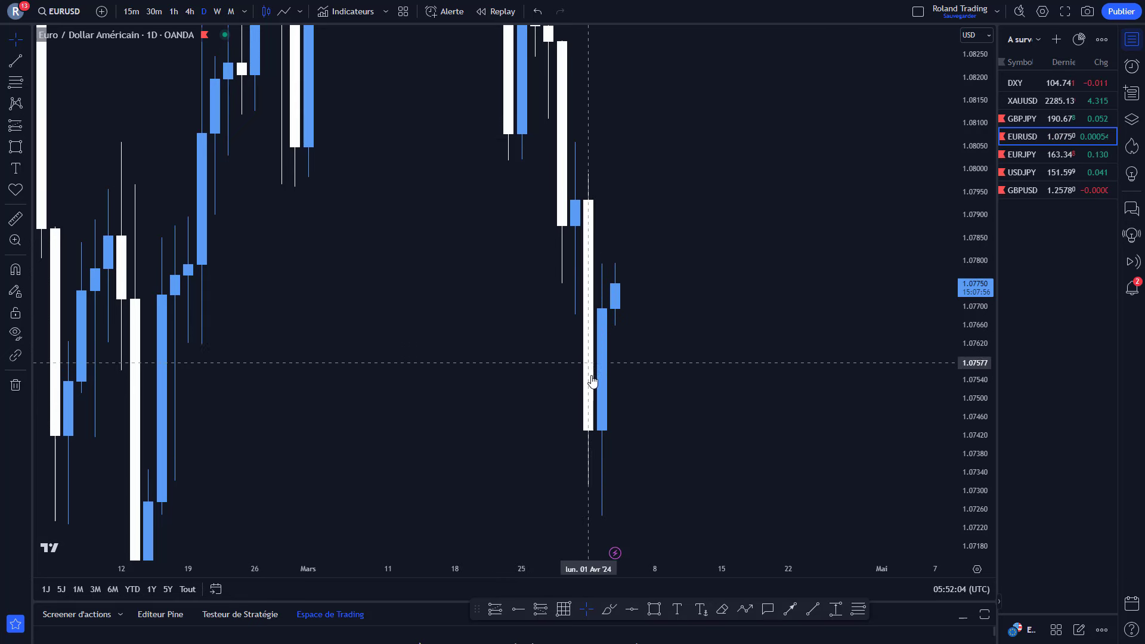
Examine EURUSD's latest daily candles and return the chart to the 4-hour timeframe.
{"action": "scroll", "coordinate": [595, 380], "scroll_direction": "left", "scroll_amount": 3}
{"action": "scroll", "coordinate": [594, 373], "scroll_direction": "up", "scroll_amount": 2}
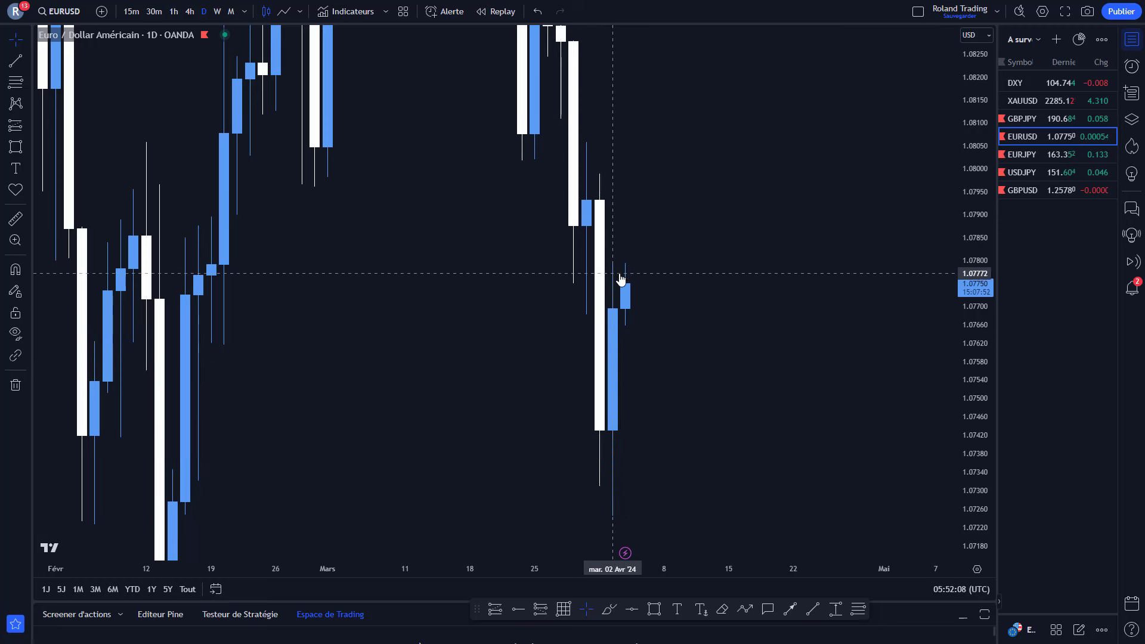
{"action": "left_click", "coordinate": [190, 11]}
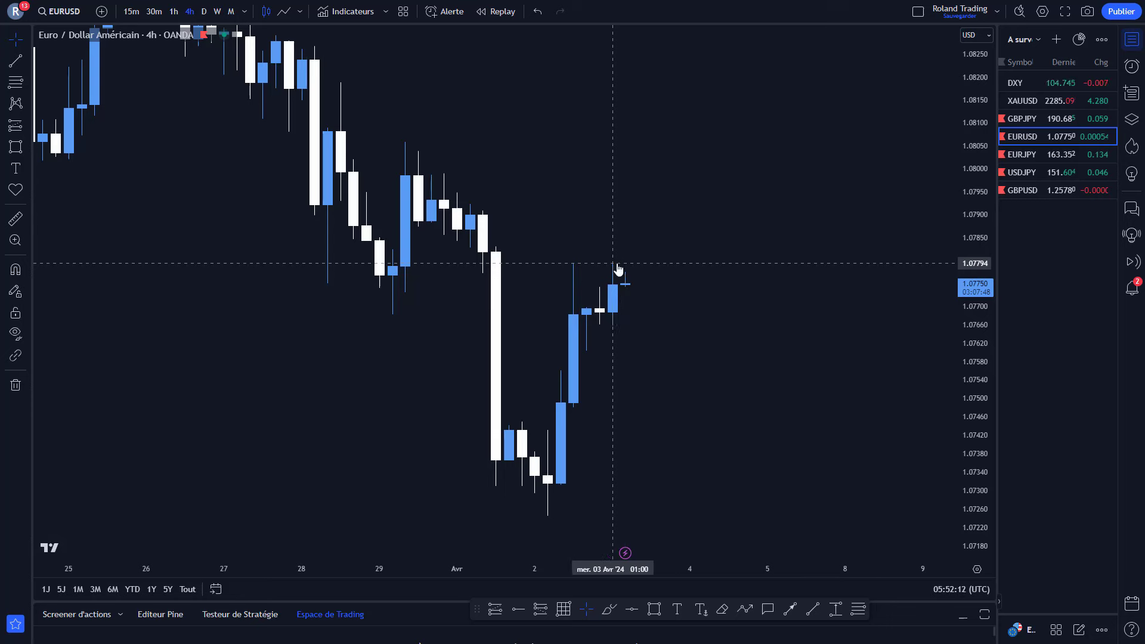
Review the 4-hour price action of EURJPY, GBPJPY and USDJPY, and open the XAUUSD chart from the watchlist.
{"action": "left_click", "coordinate": [1033, 155]}
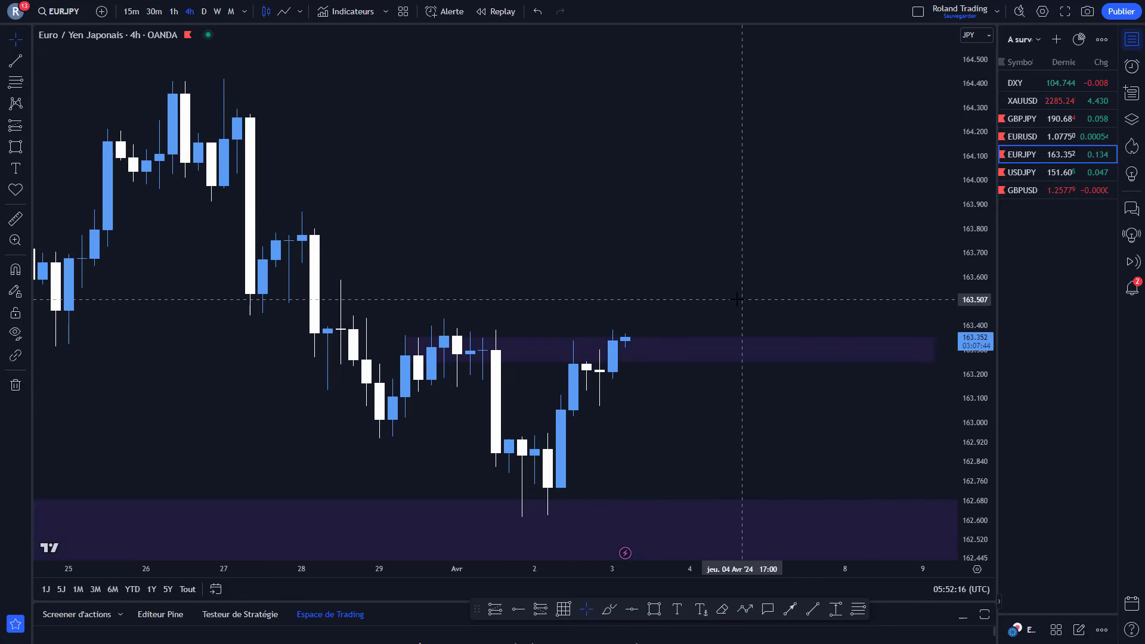
{"action": "left_click", "coordinate": [1040, 137]}
{"action": "left_click", "coordinate": [1041, 123]}
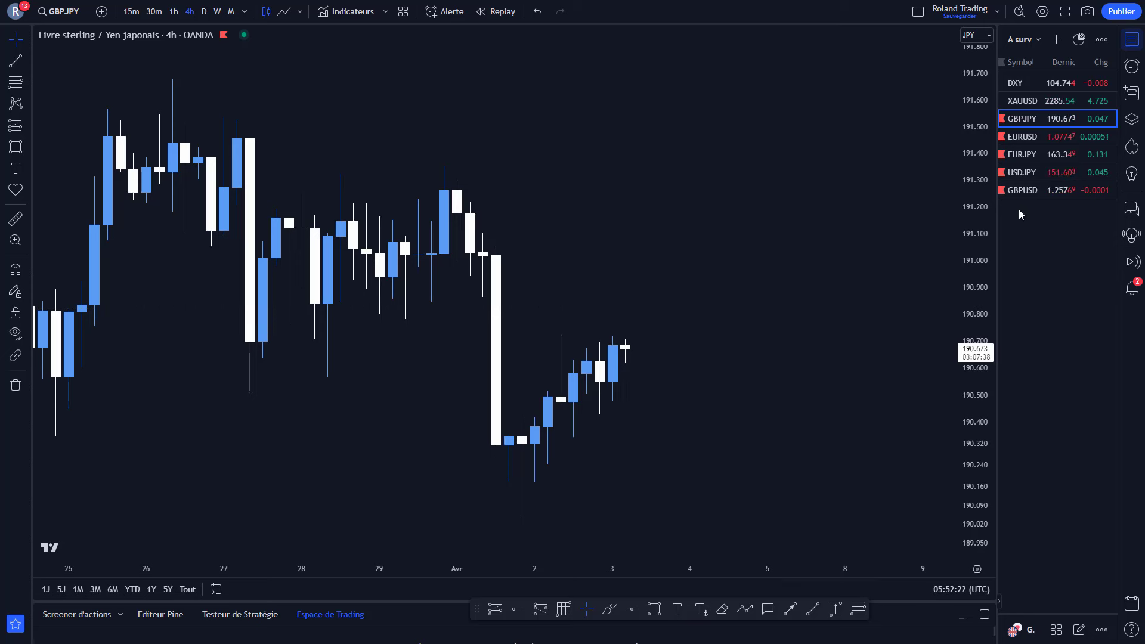
{"action": "left_click", "coordinate": [1042, 172]}
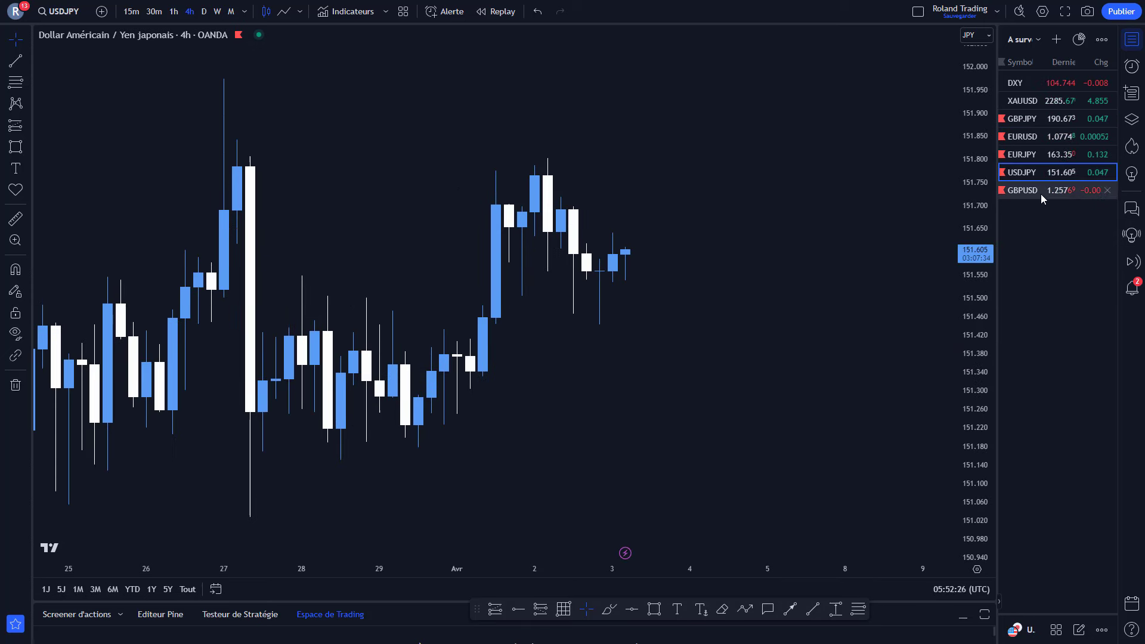
{"action": "left_click", "coordinate": [1032, 102]}
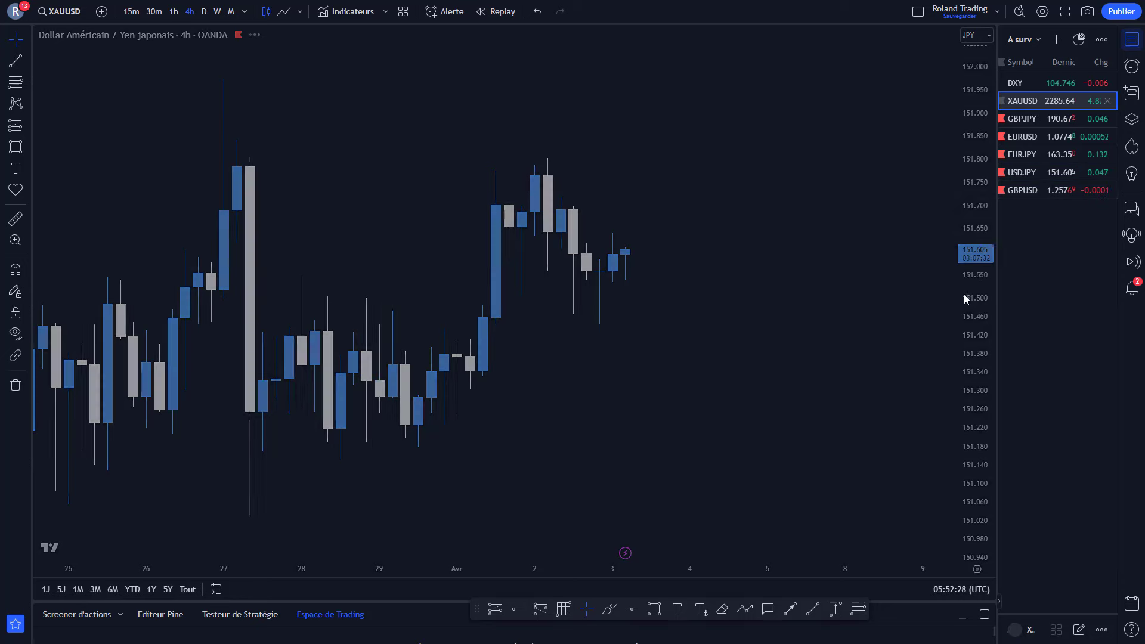
{"action": "left_click_drag", "start_coordinate": [695, 360], "coordinate": [636, 489]}
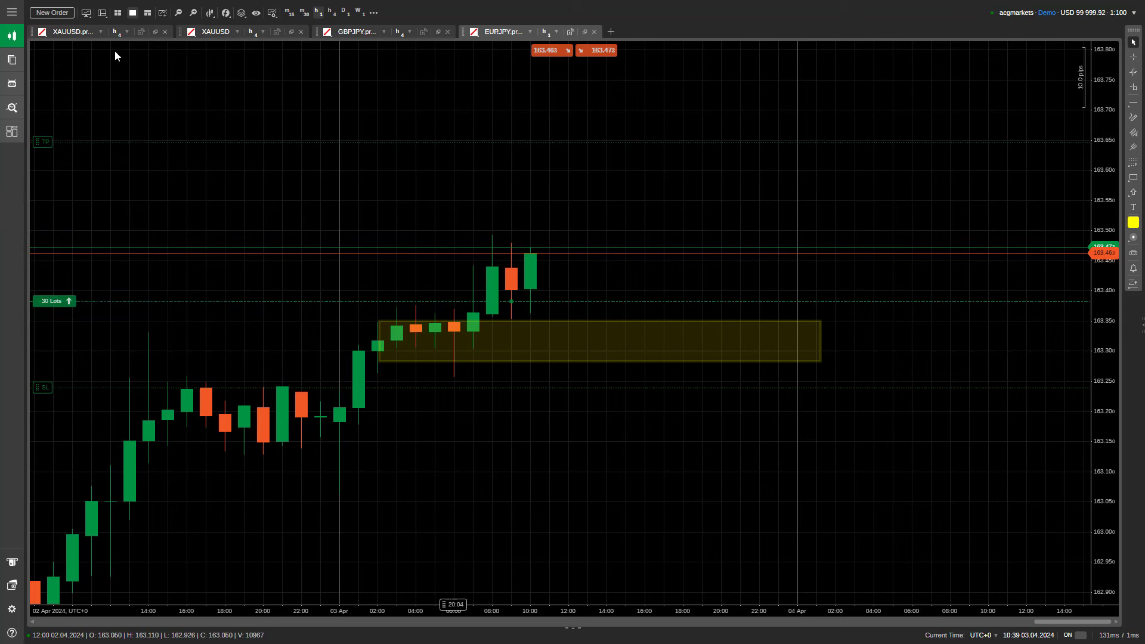
Show the Trade Watch in cTrader, review the open EURJPY buy position against its chart, and hide the Trade Watch.
{"action": "left_click", "coordinate": [102, 14]}
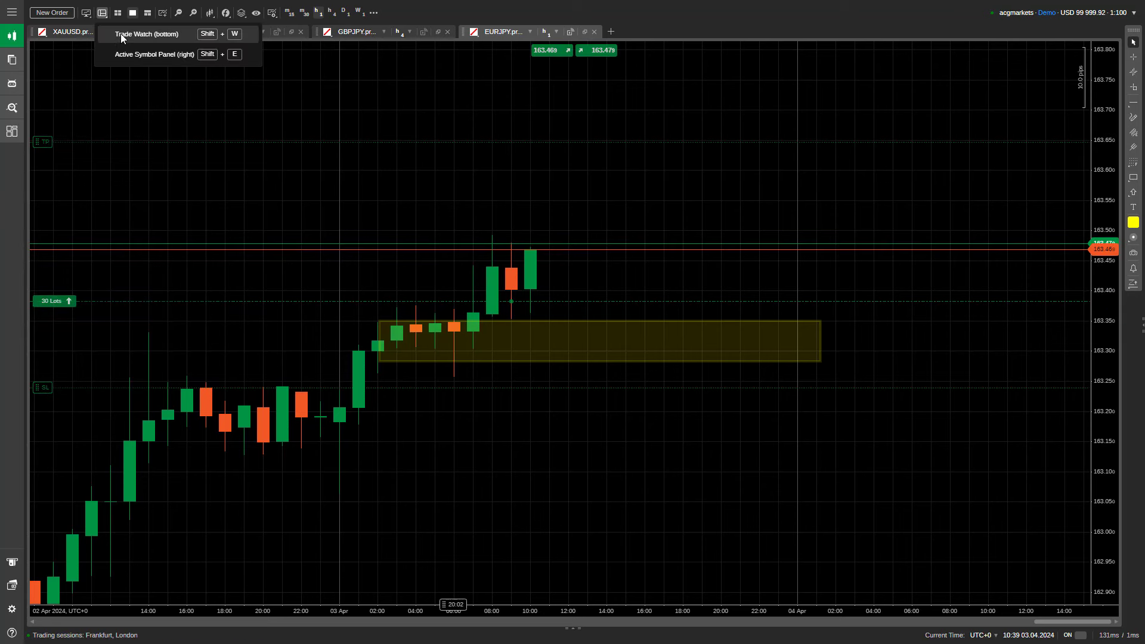
{"action": "left_click", "coordinate": [120, 33]}
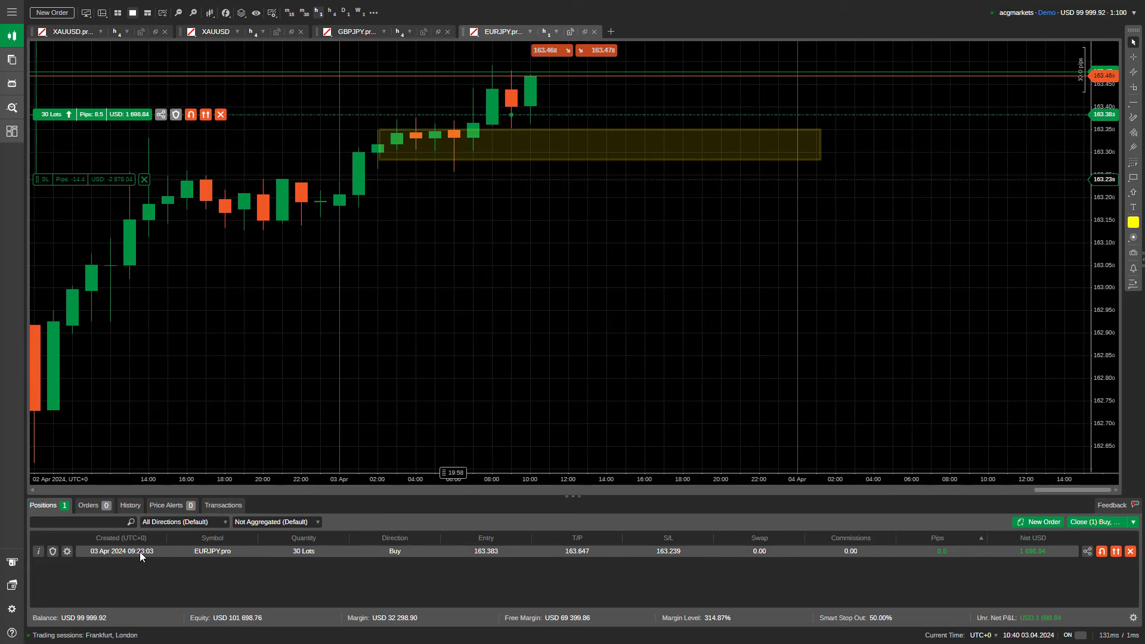
{"action": "left_click_drag", "start_coordinate": [540, 316], "coordinate": [543, 402]}
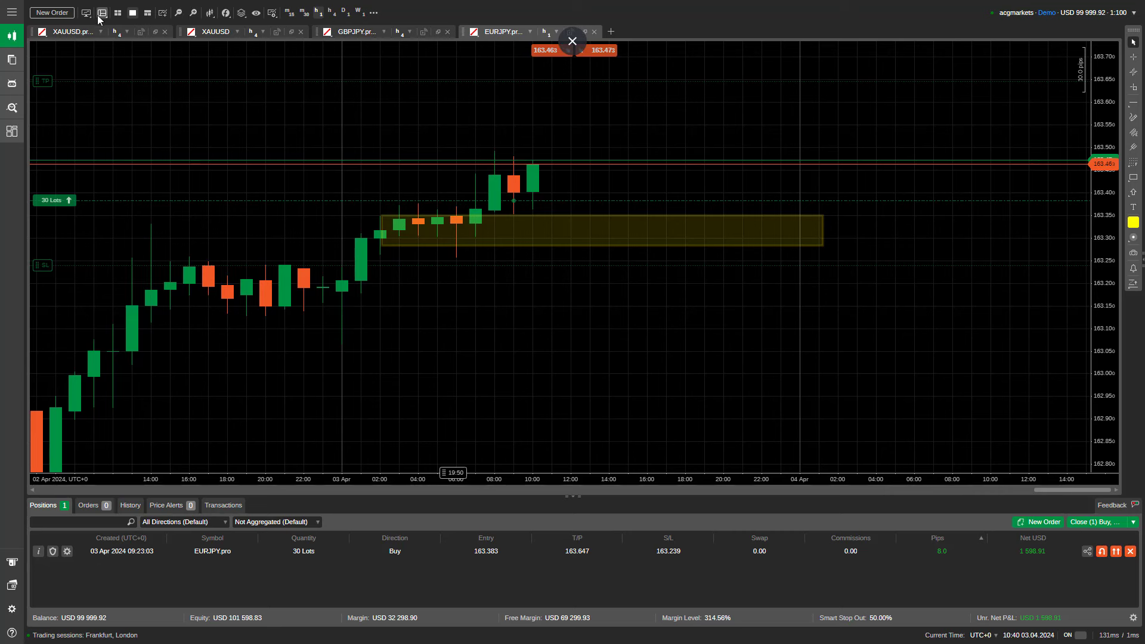
{"action": "mouse_move", "coordinate": [100, 16]}
{"action": "left_click", "coordinate": [128, 36]}
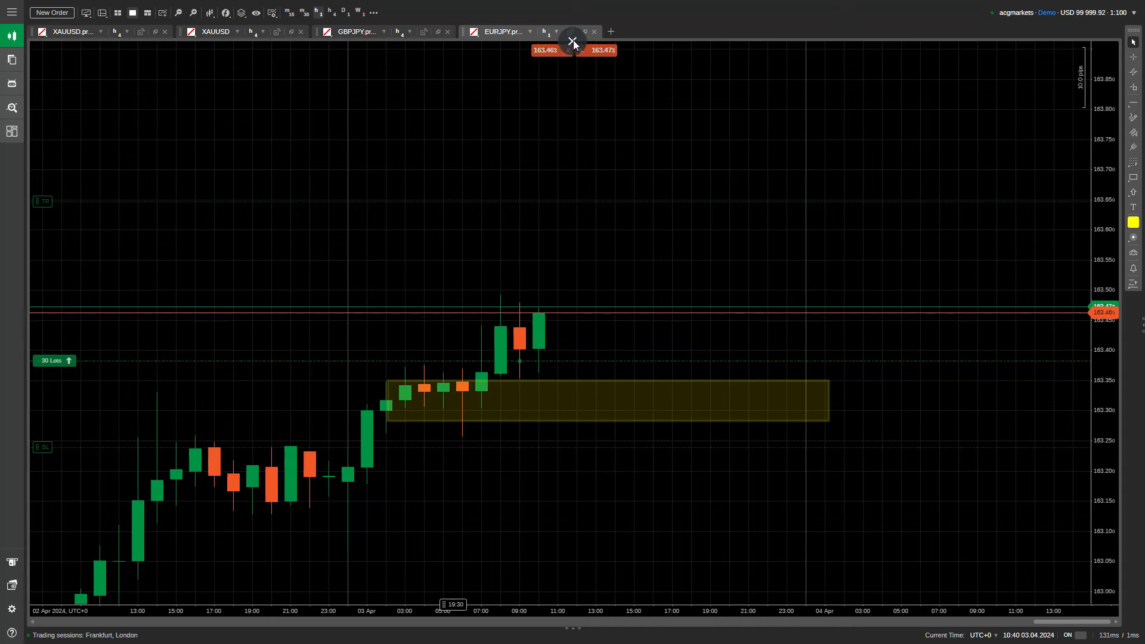
Switch to the Road to xm$ spreadsheet in Google Sheets and check the status of the MyFundedFx challenge.
{"action": "key", "text": "alt+Tab"}
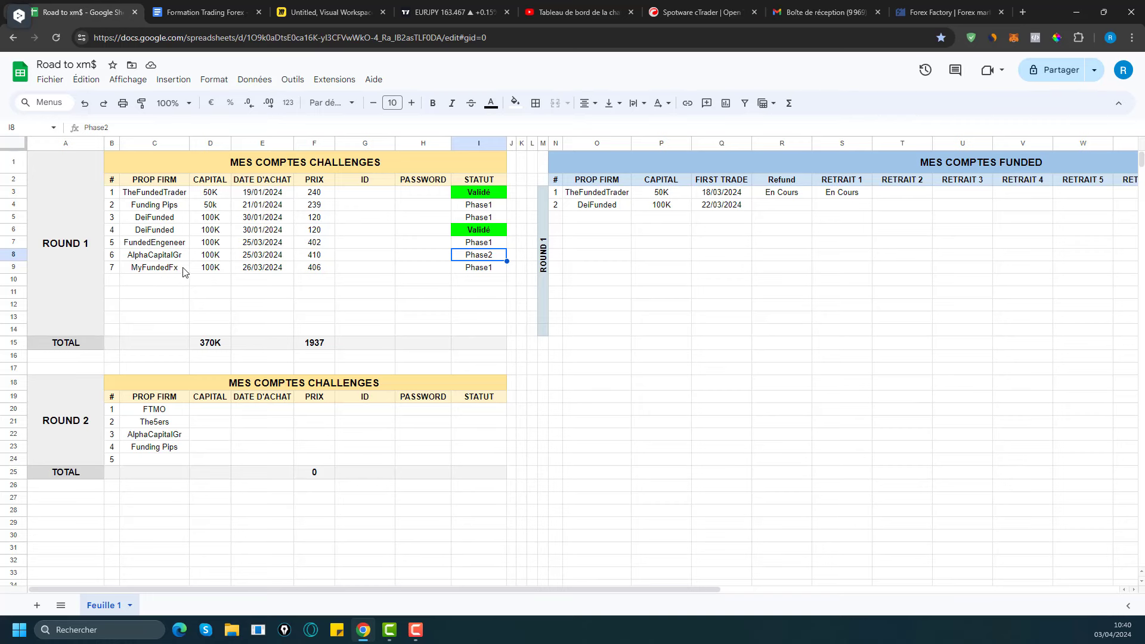
{"action": "left_click", "coordinate": [488, 272]}
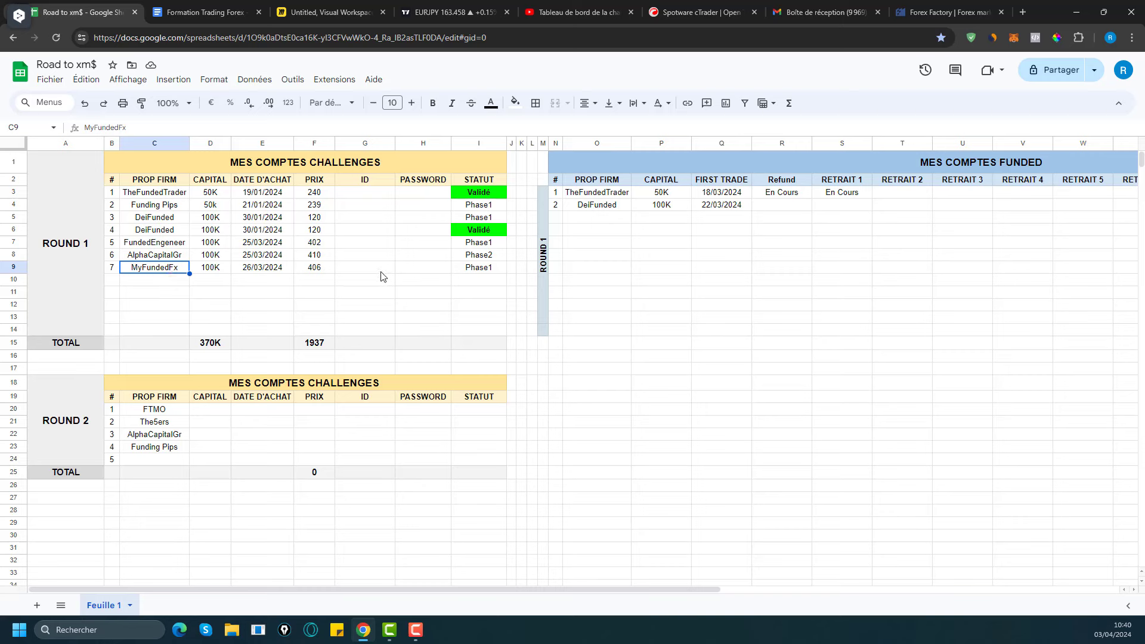
{"action": "left_click", "coordinate": [487, 268]}
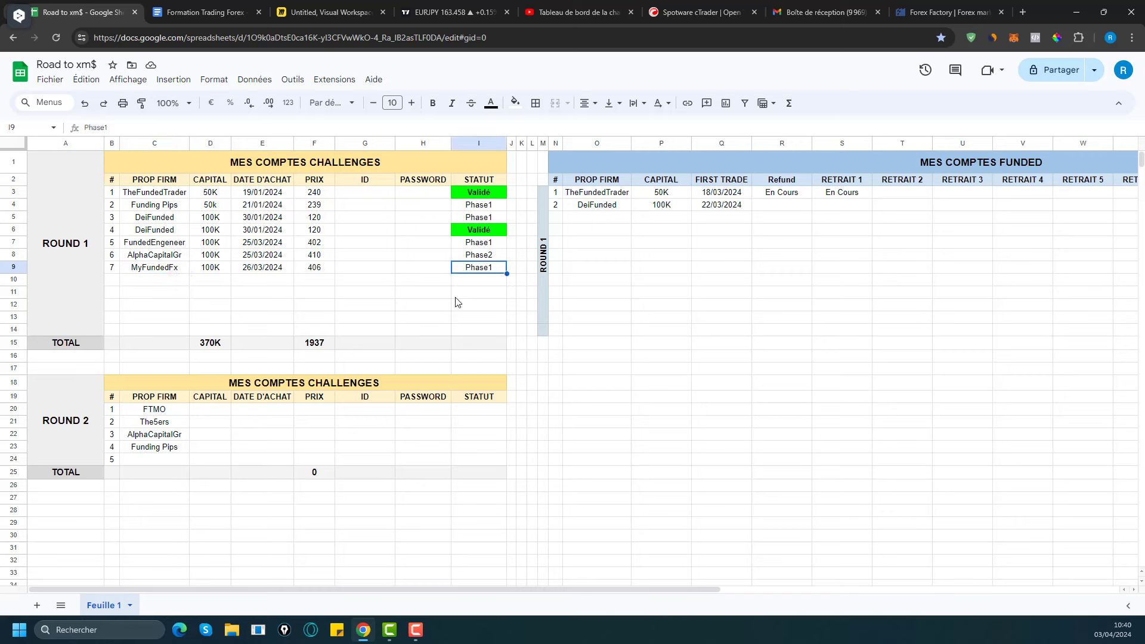
Switch to cTrader and examine the XAUUSD chart around the pending 2.37-lot buy order and its stop loss.
{"action": "key", "text": "alt+Tab"}
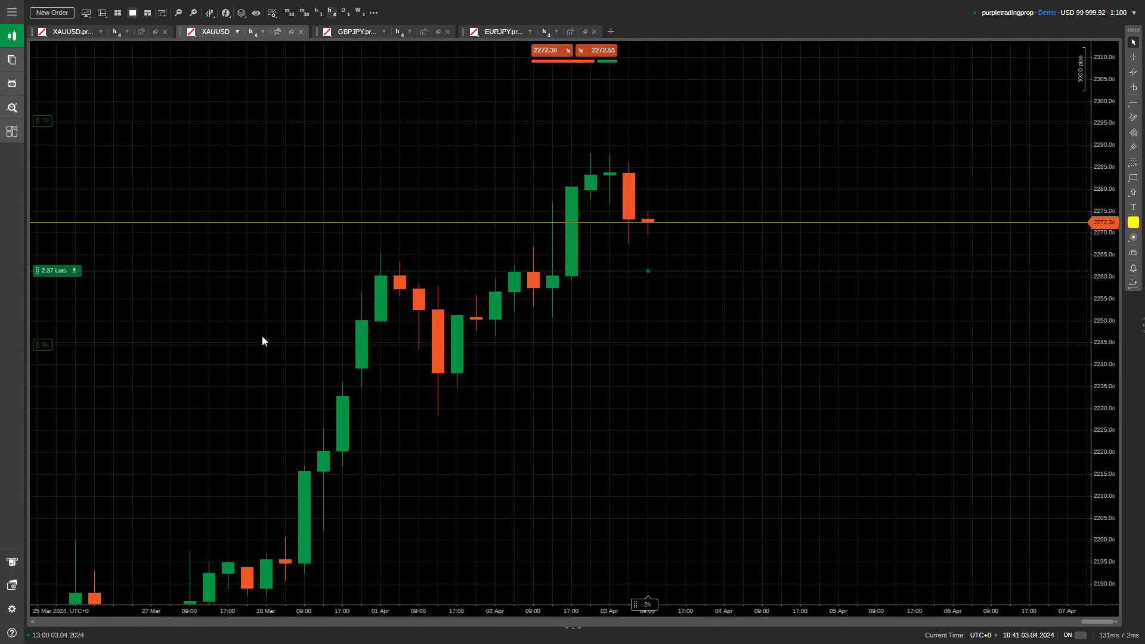
{"action": "left_click", "coordinate": [613, 271]}
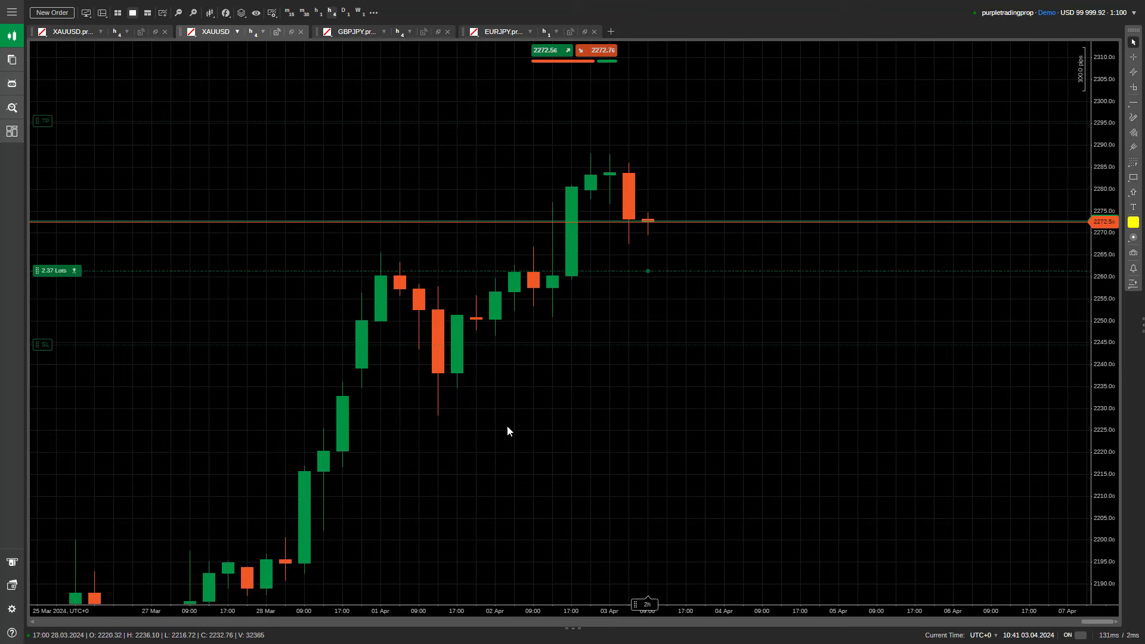
{"action": "left_click_drag", "start_coordinate": [556, 449], "coordinate": [551, 467]}
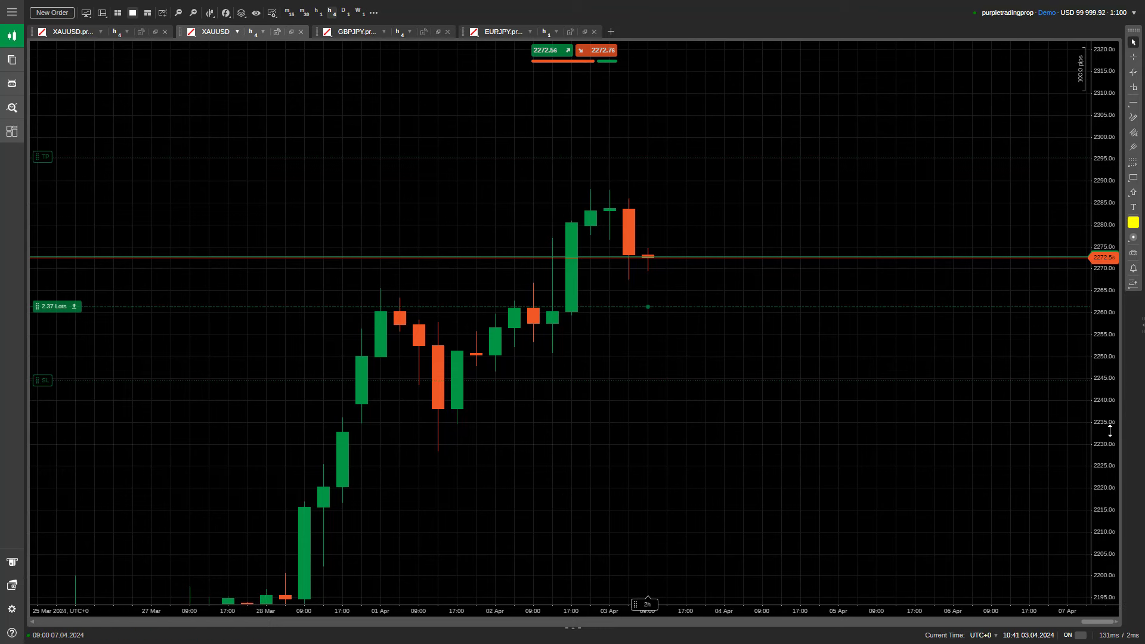
{"action": "left_click_drag", "start_coordinate": [1109, 430], "coordinate": [1097, 307]}
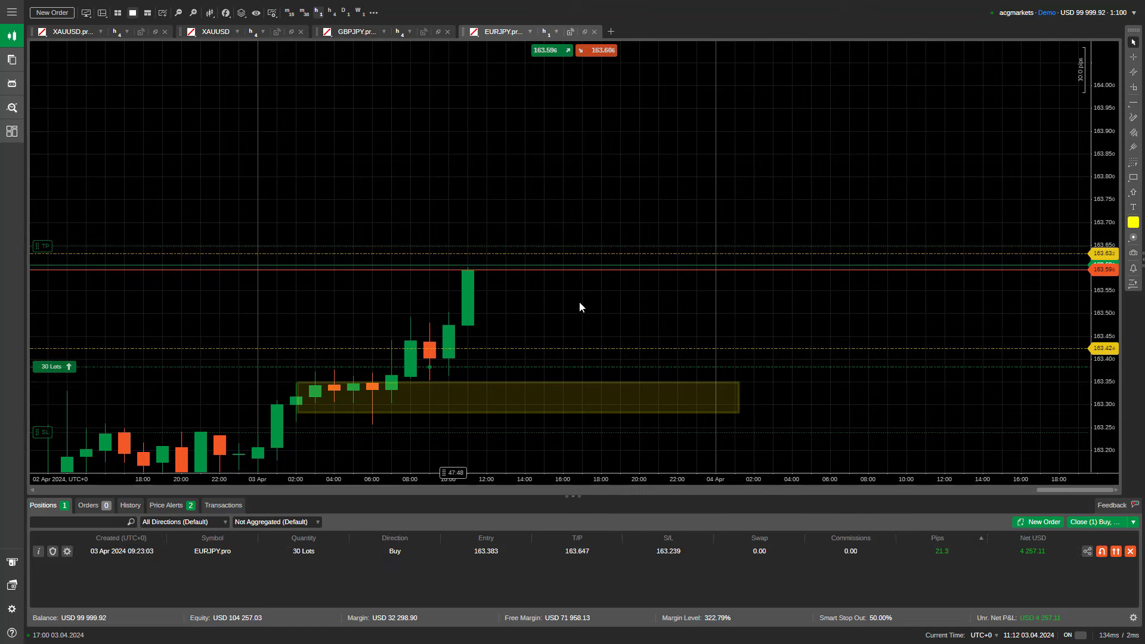
Delete the two EURJPY price alerts, the one at 163.632 and the one at about 163.42.
{"action": "left_click_drag", "start_coordinate": [579, 307], "coordinate": [657, 307]}
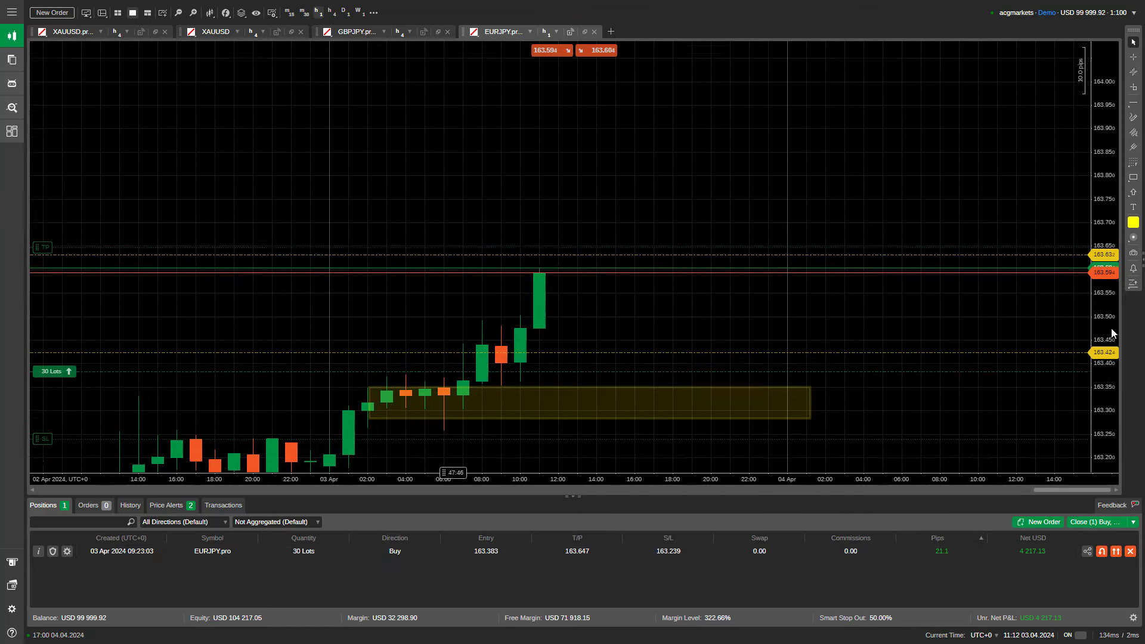
{"action": "scroll", "coordinate": [1113, 333], "scroll_direction": "up", "scroll_amount": 3}
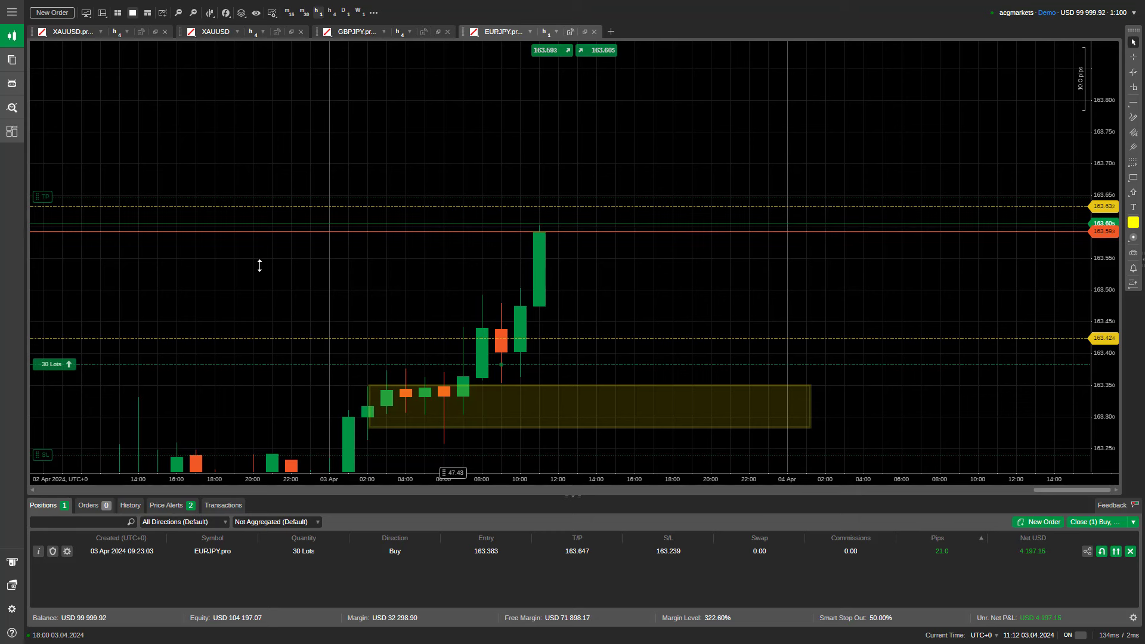
{"action": "left_click", "coordinate": [1069, 207]}
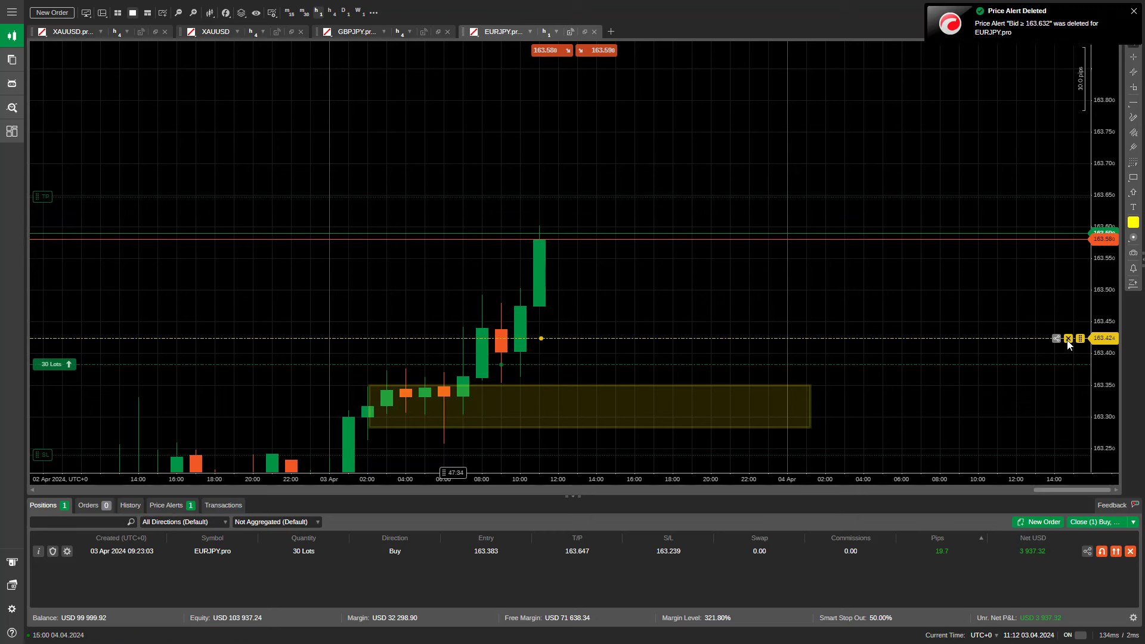
{"action": "left_click", "coordinate": [1068, 339]}
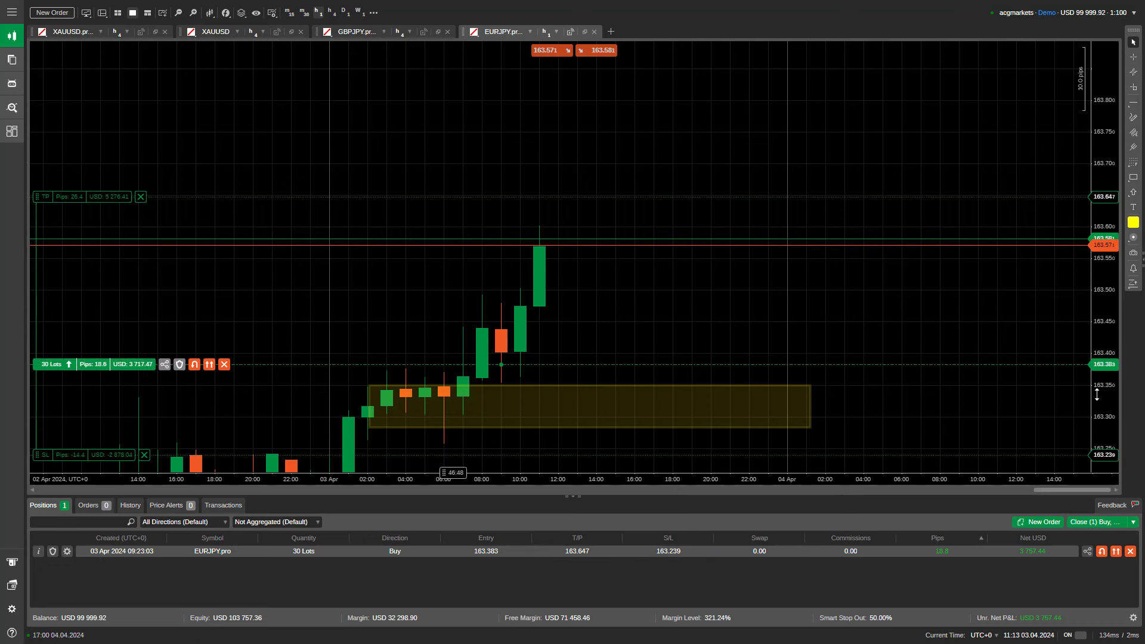
{"action": "left_click_drag", "start_coordinate": [876, 301], "coordinate": [879, 329]}
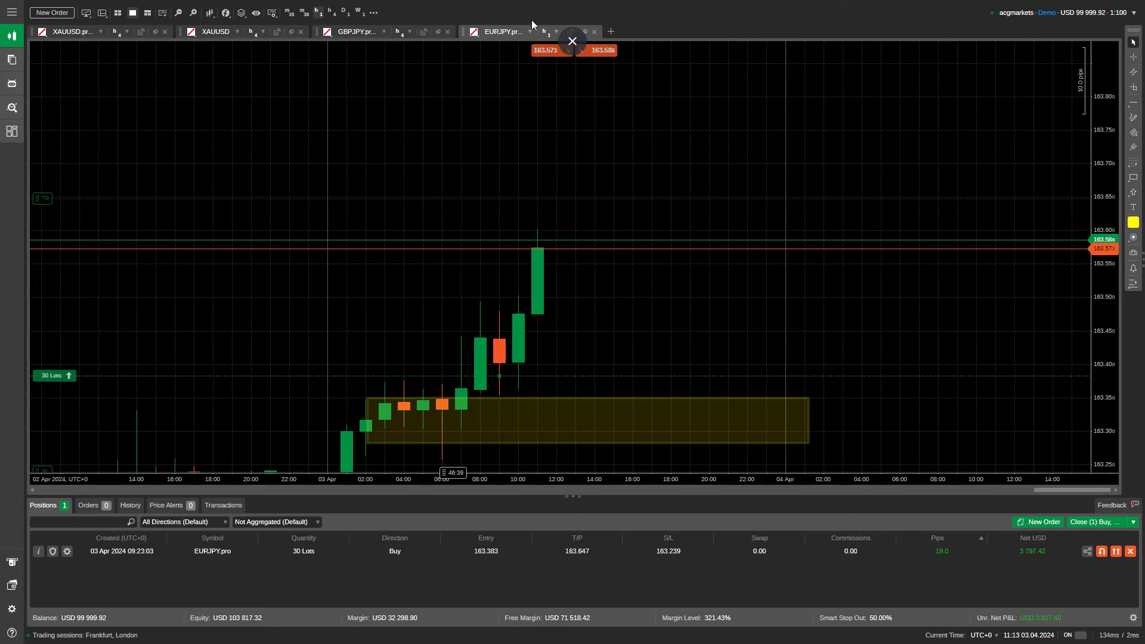
Leave full screen, switch to the Road to xm$ spreadsheet and check the DeiFunded and TheFundedTrader challenge statuses.
{"action": "left_click", "coordinate": [572, 42]}
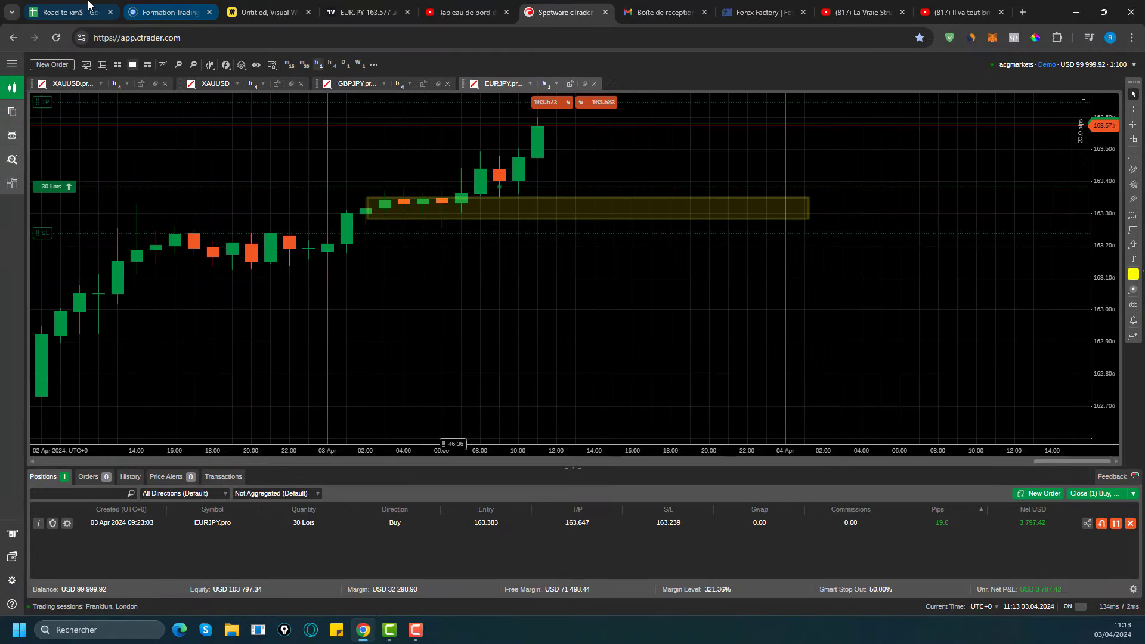
{"action": "left_click", "coordinate": [65, 11]}
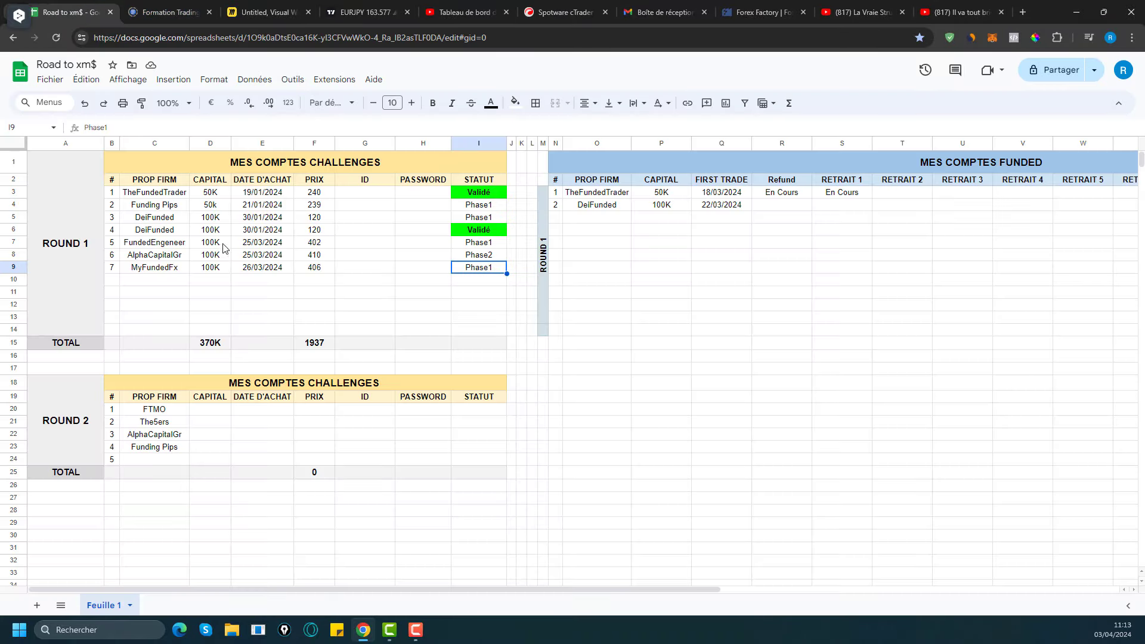
{"action": "left_click", "coordinate": [486, 221]}
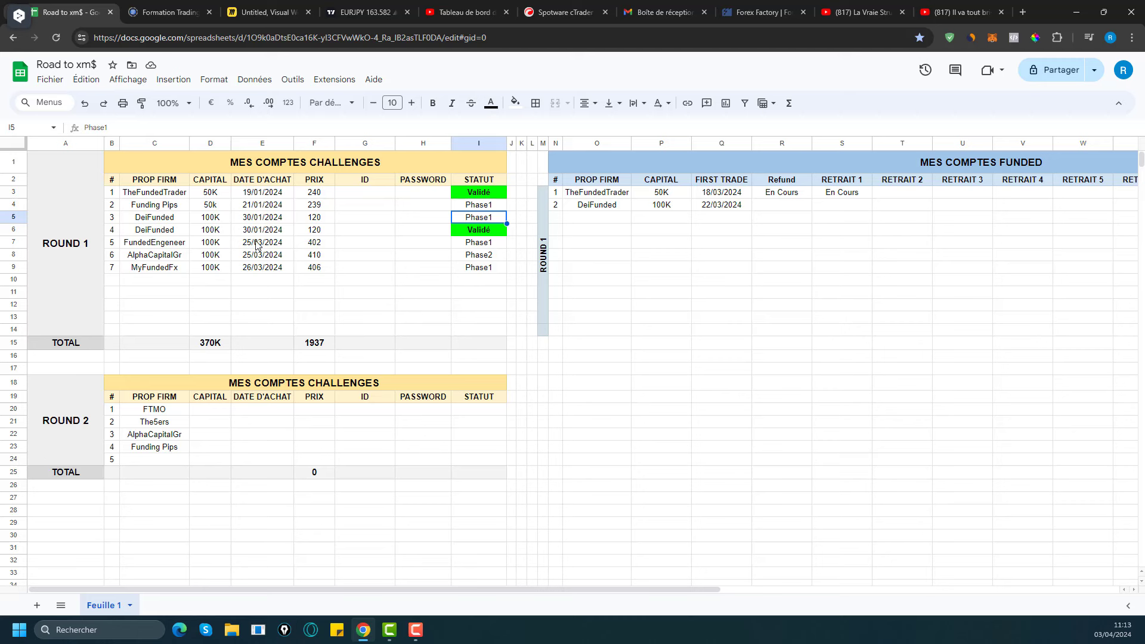
{"action": "left_click", "coordinate": [150, 193]}
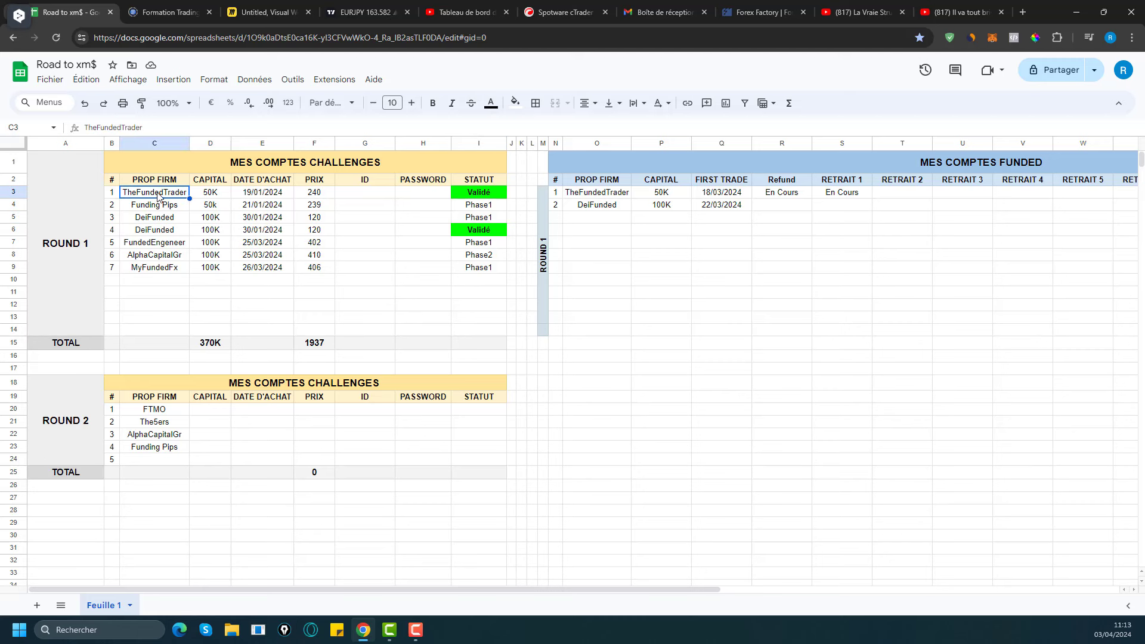
{"action": "left_click", "coordinate": [485, 196]}
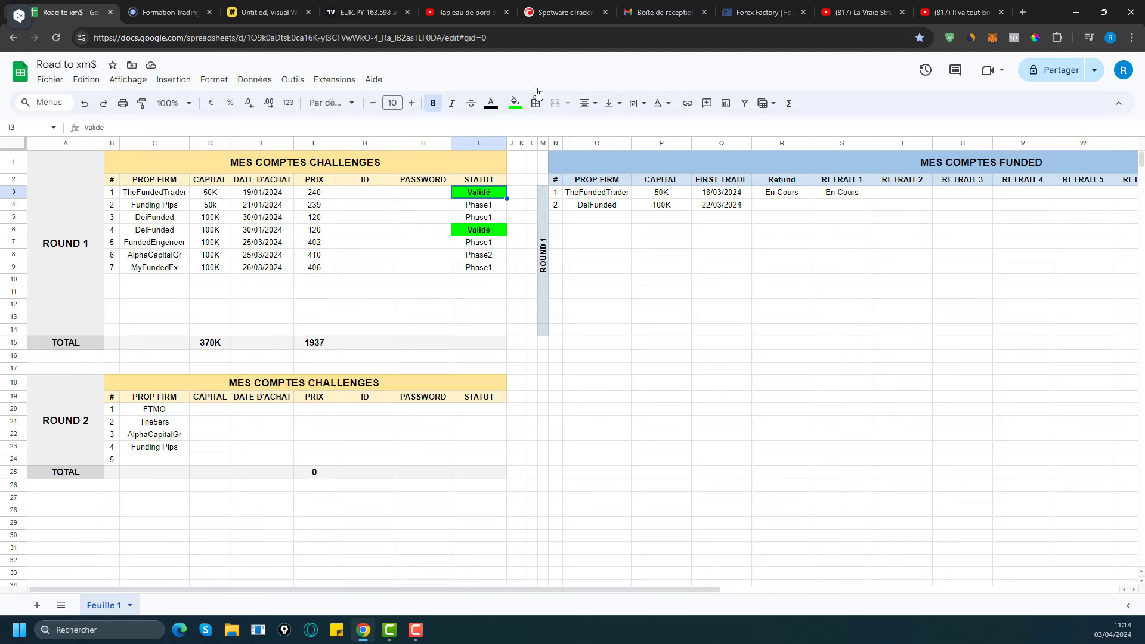
Return to the EURJPY chart in cTrader and raise the 30-lot buy position's stop loss to 163.402.
{"action": "left_click", "coordinate": [558, 12]}
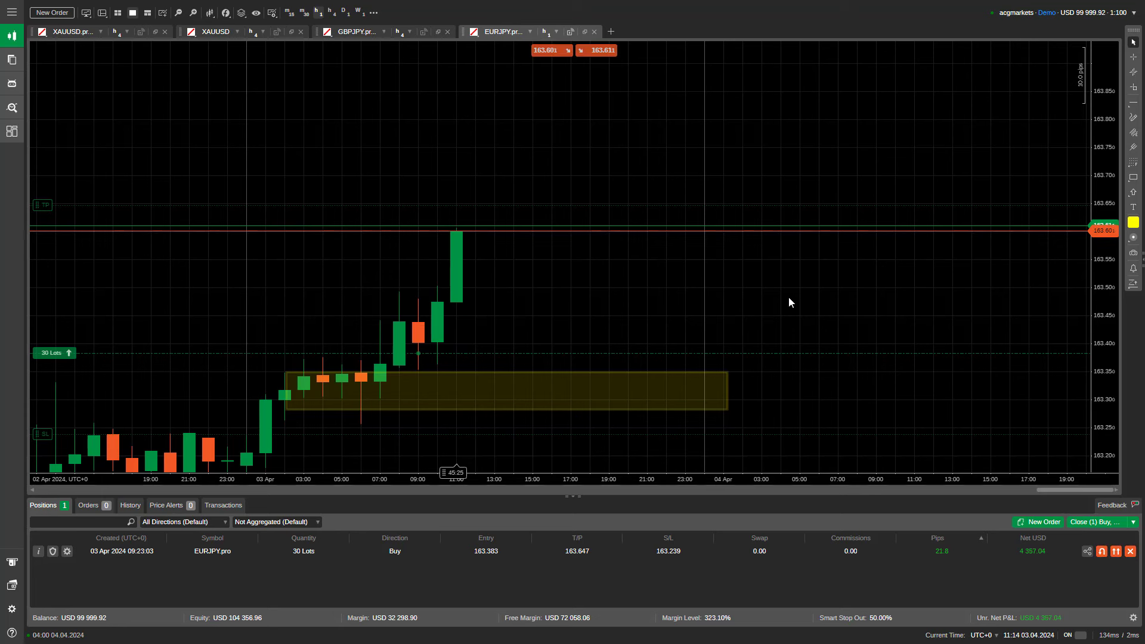
{"action": "mouse_move", "coordinate": [132, 409]}
{"action": "left_click_drag", "start_coordinate": [71, 441], "coordinate": [82, 351]}
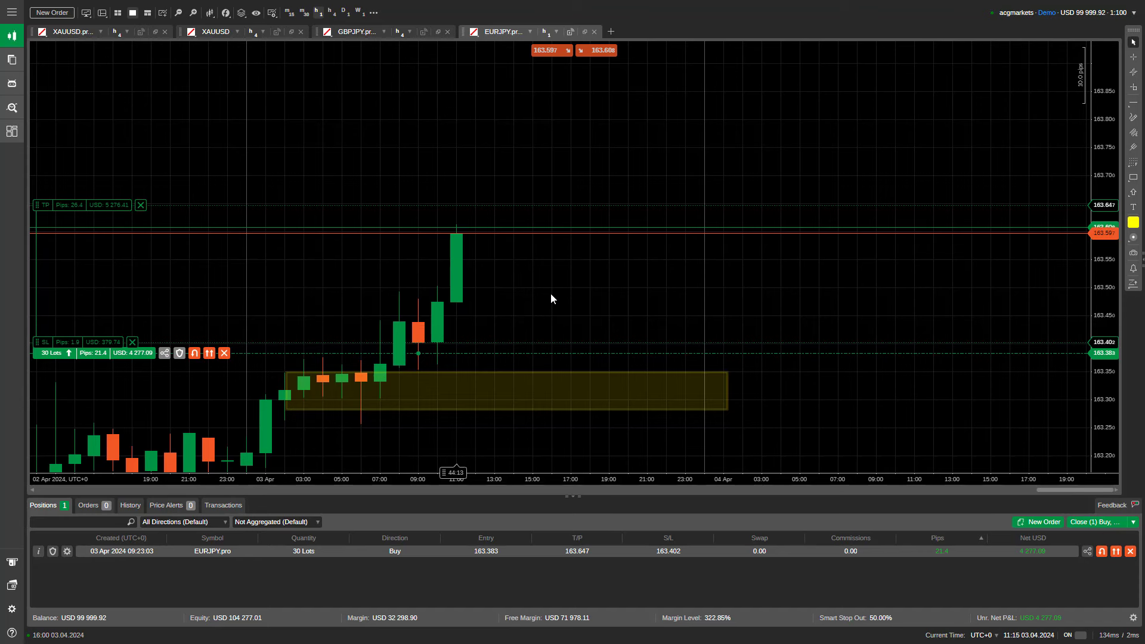
Examine the EURJPY price action around the yellow rectangle zone and the buy position's entry point.
{"action": "left_click_drag", "start_coordinate": [550, 294], "coordinate": [569, 302]}
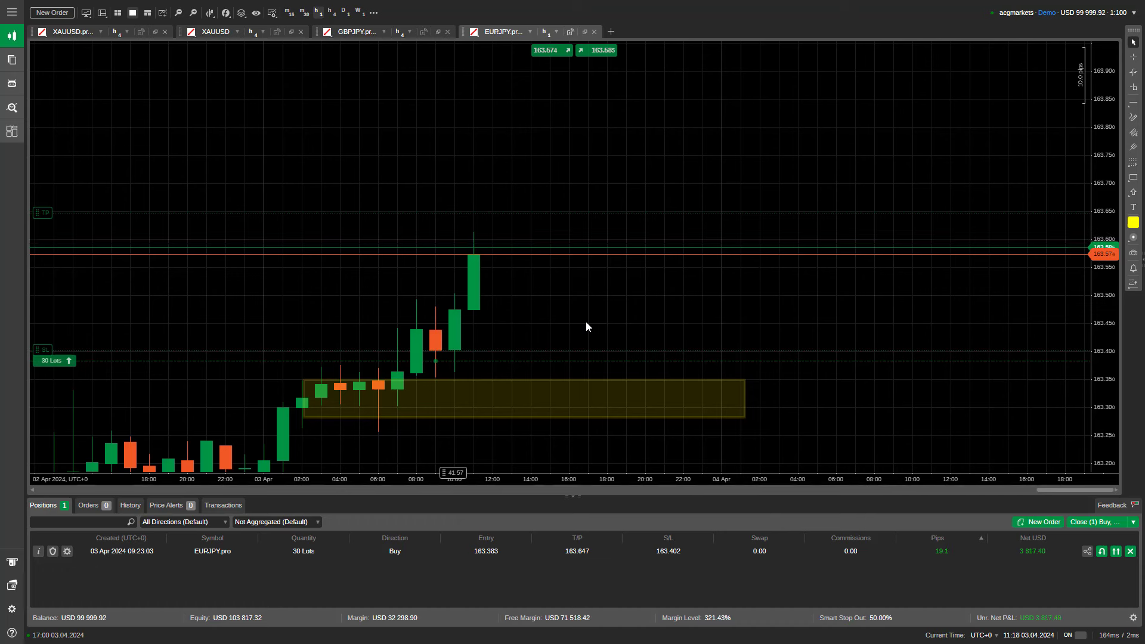
{"action": "left_click", "coordinate": [419, 399]}
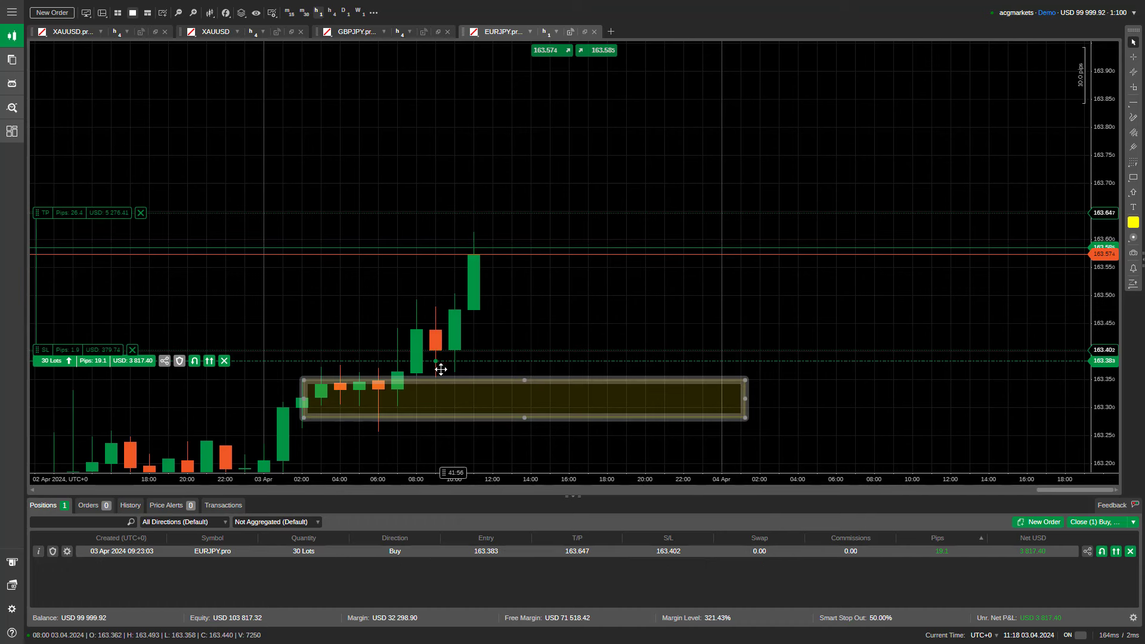
{"action": "left_click", "coordinate": [437, 367]}
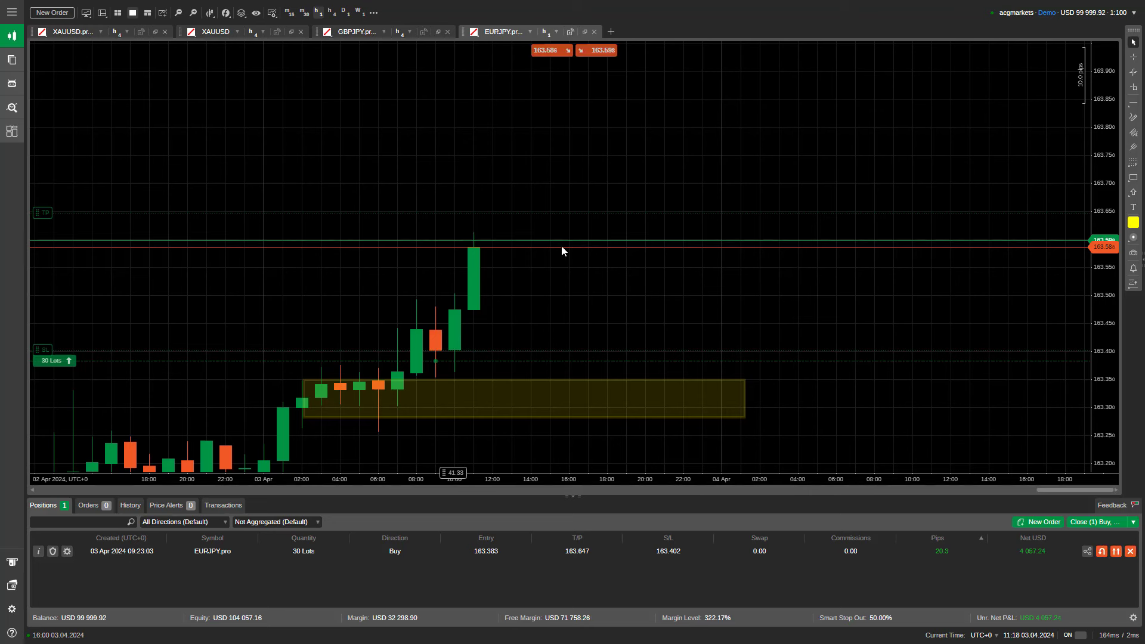
{"action": "mouse_move", "coordinate": [463, 364]}
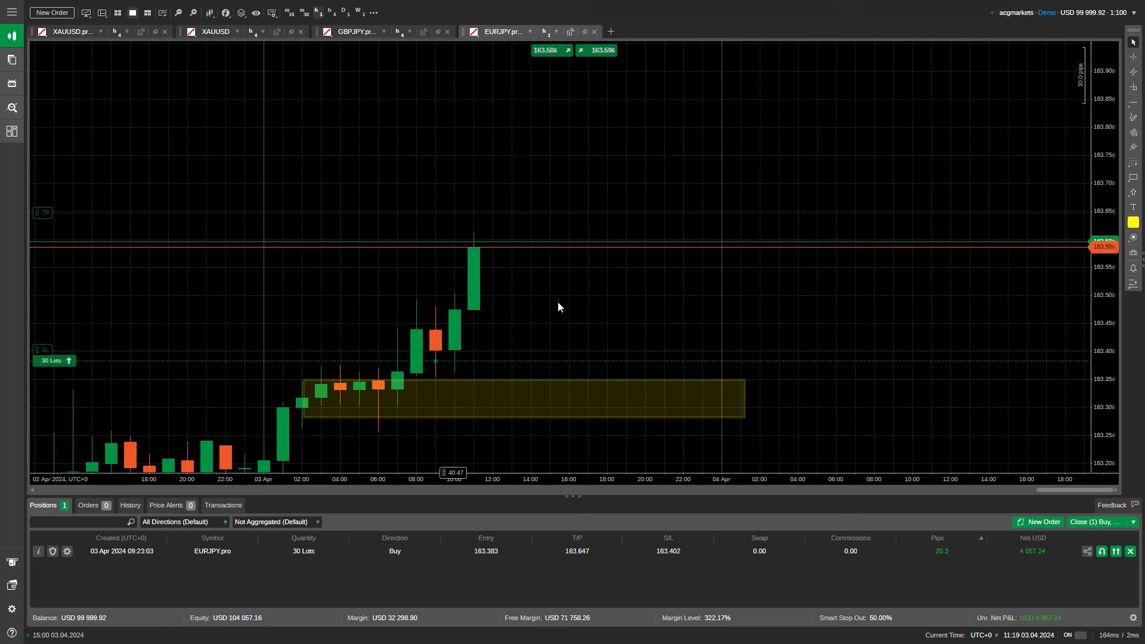
{"action": "left_click_drag", "start_coordinate": [546, 298], "coordinate": [545, 319]}
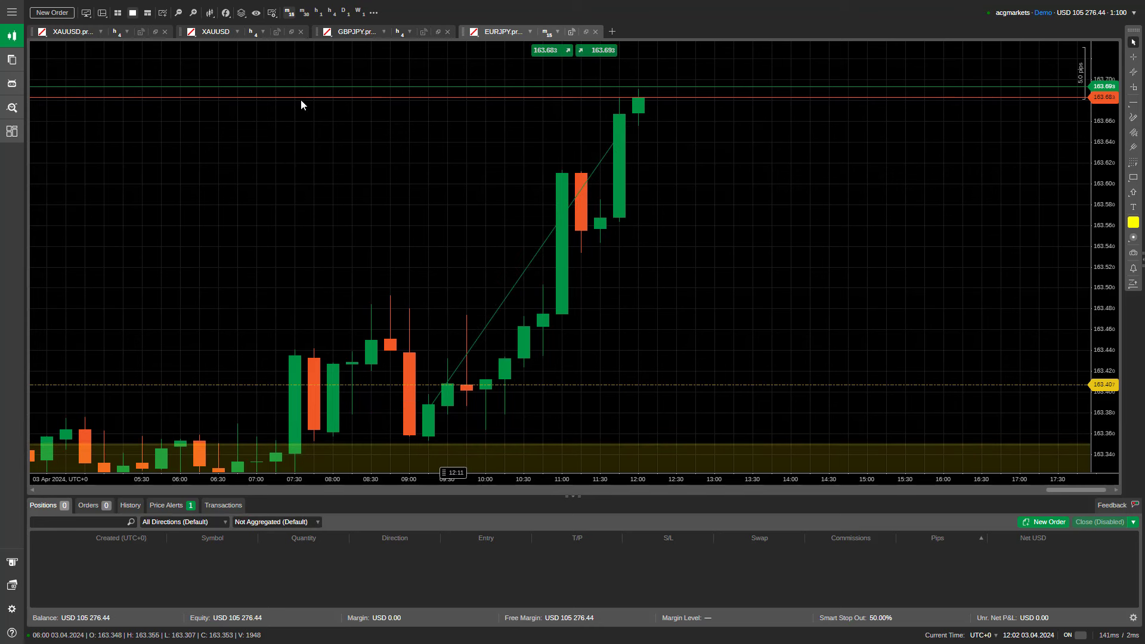
View the EURJPY chart on the one-hour and four-hour timeframes around the yellow rectangle zone.
{"action": "left_click", "coordinate": [317, 12]}
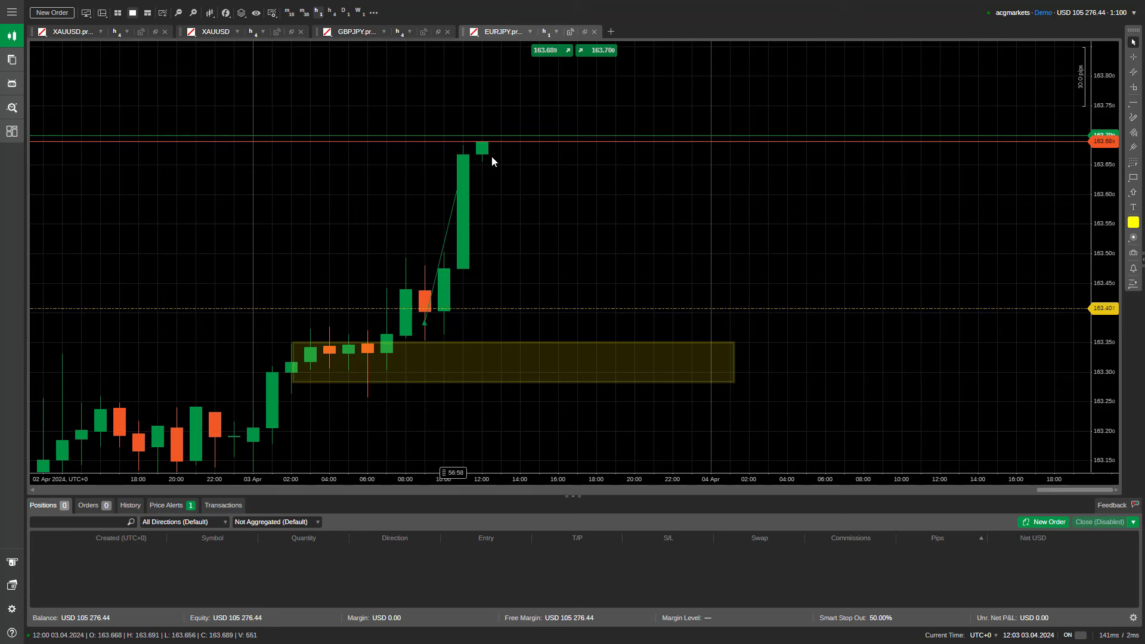
{"action": "left_click", "coordinate": [332, 13]}
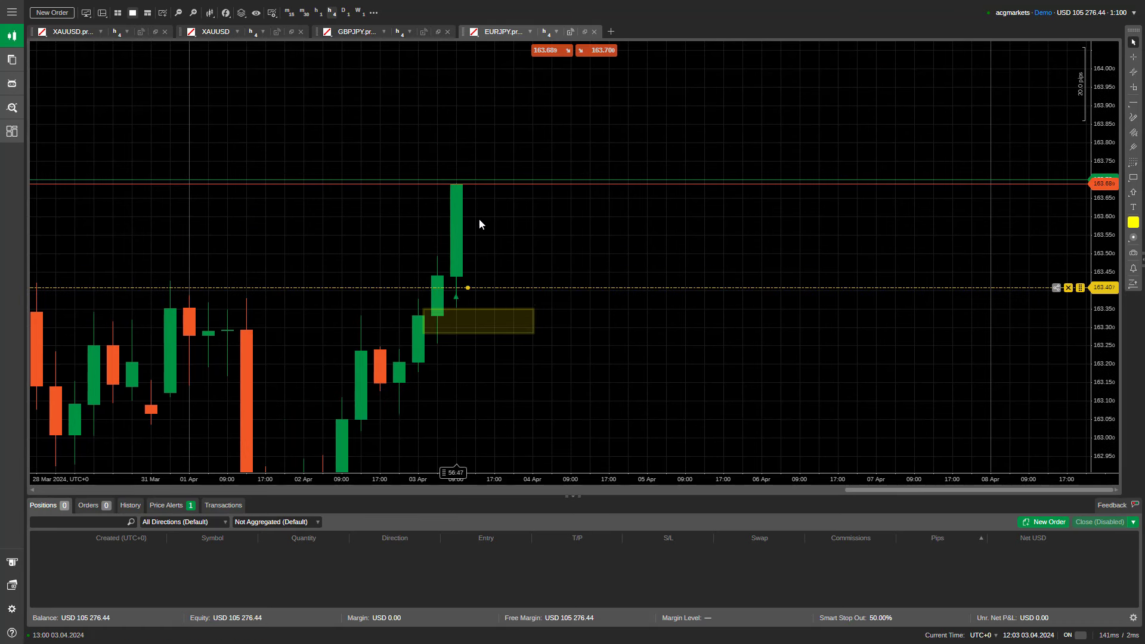
{"action": "left_click", "coordinate": [522, 319]}
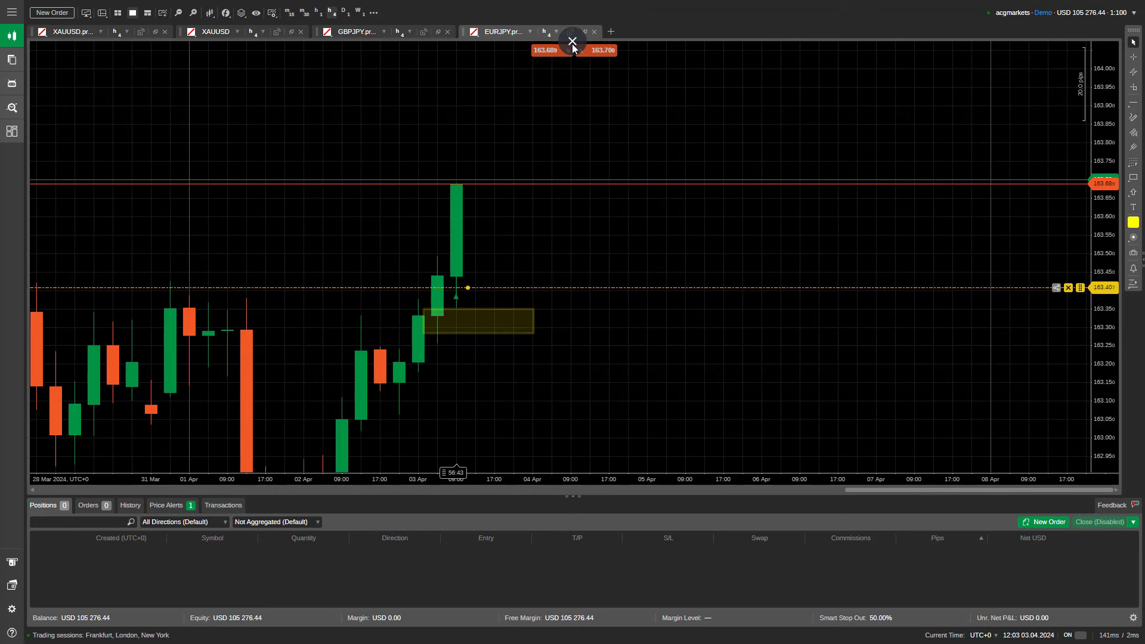
Return to the Road to xm$ spreadsheet and copy the Validé status into the AlphaCapitalGr challenge row in place of its phase status.
{"action": "left_click", "coordinate": [573, 41]}
{"action": "key", "text": "ctrl+1"}
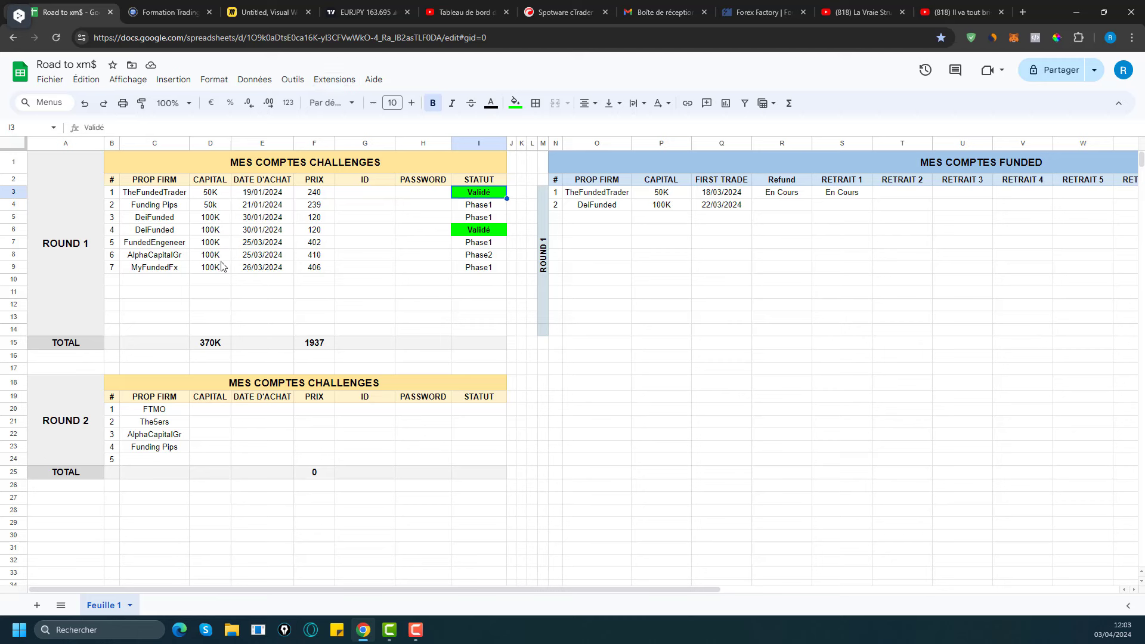
{"action": "left_click", "coordinate": [480, 259]}
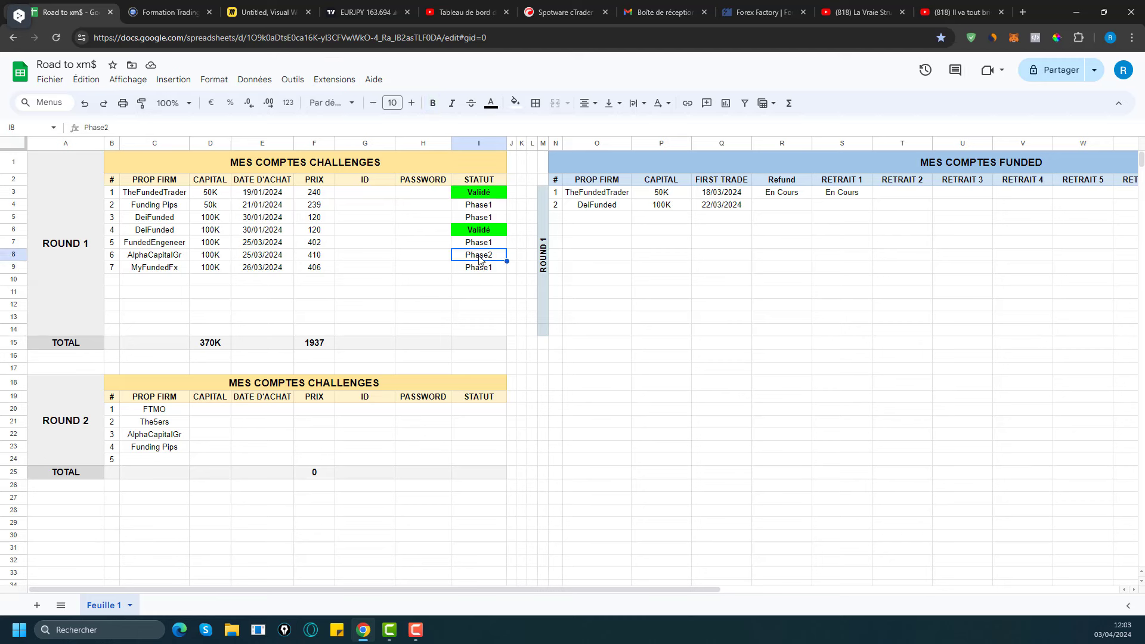
{"action": "double_click", "coordinate": [495, 255]}
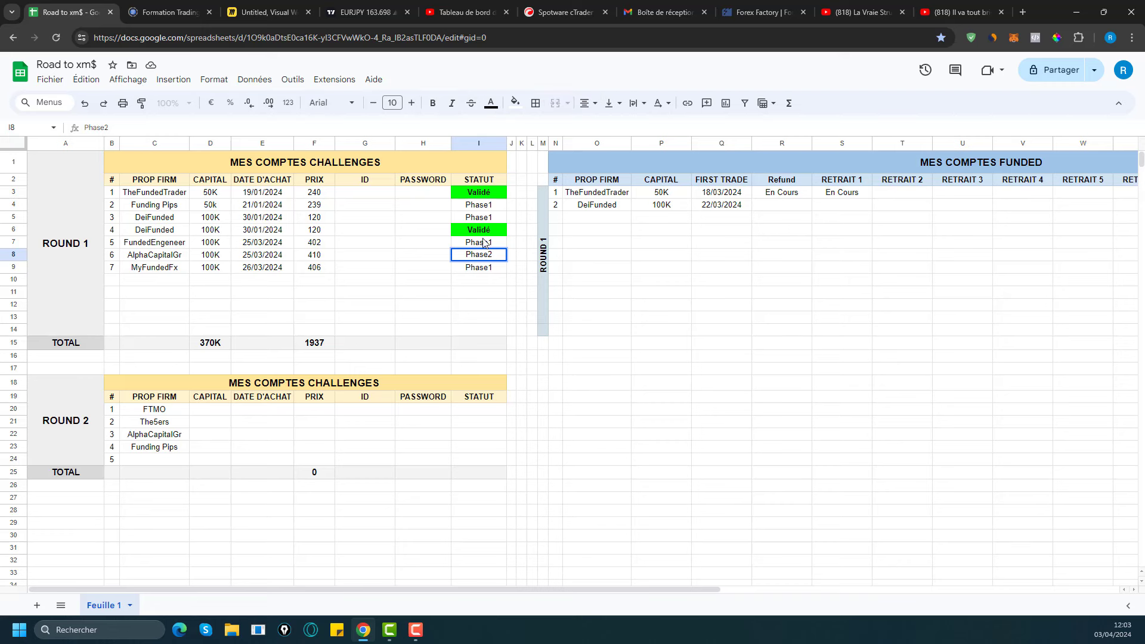
{"action": "left_click", "coordinate": [499, 234]}
{"action": "right_click", "coordinate": [501, 235]}
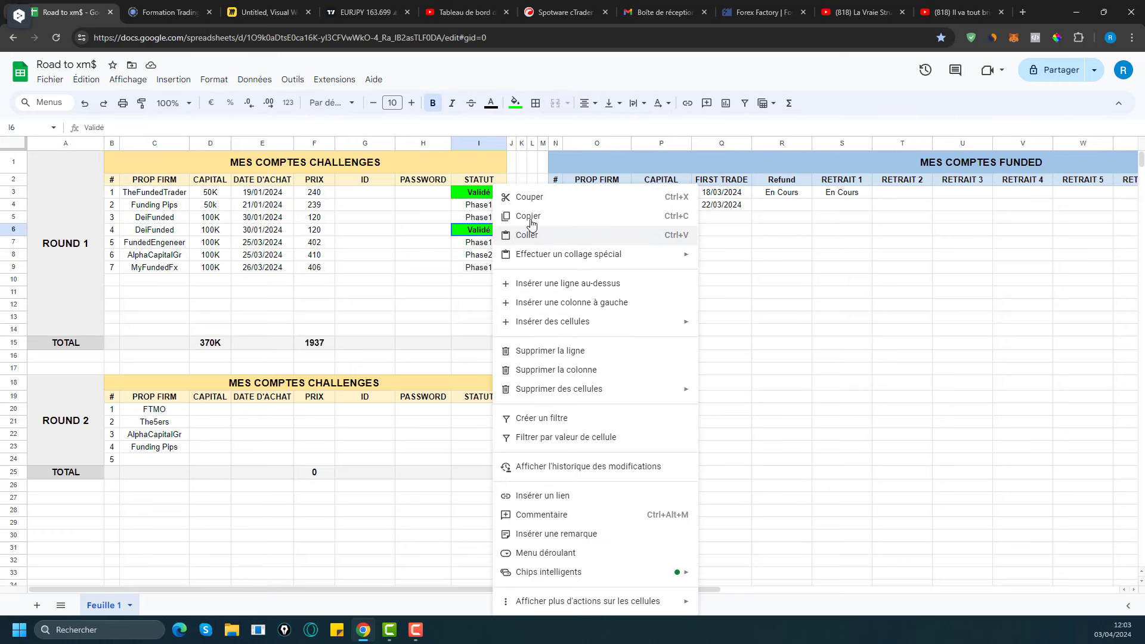
{"action": "left_click", "coordinate": [507, 216]}
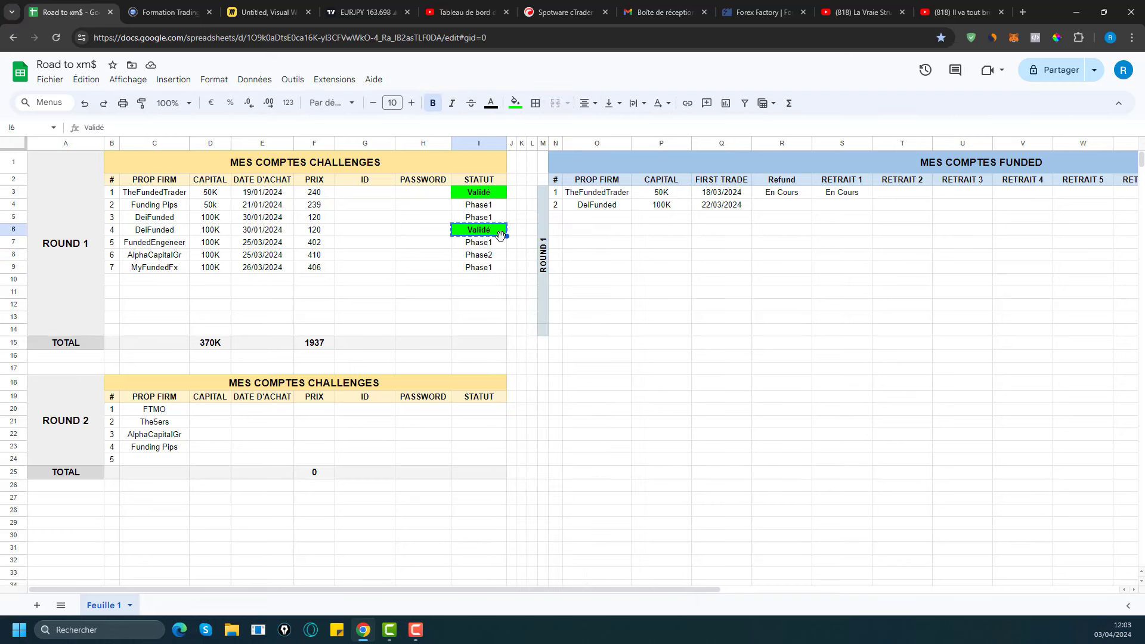
{"action": "left_click", "coordinate": [483, 259]}
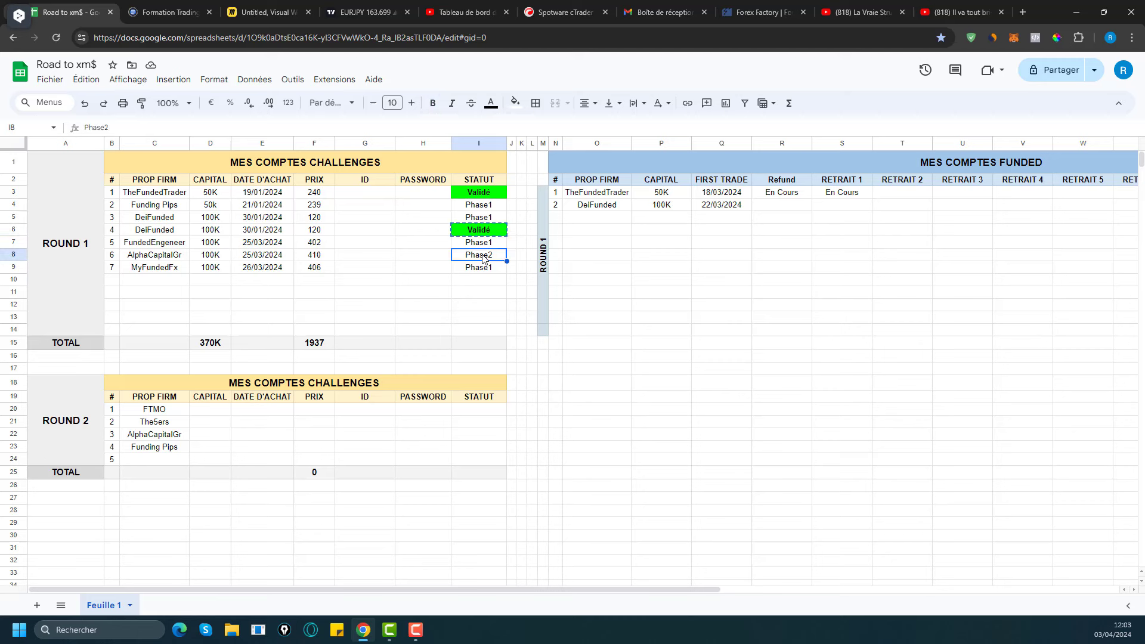
{"action": "key", "text": "ctrl+v"}
{"action": "left_click", "coordinate": [896, 410]}
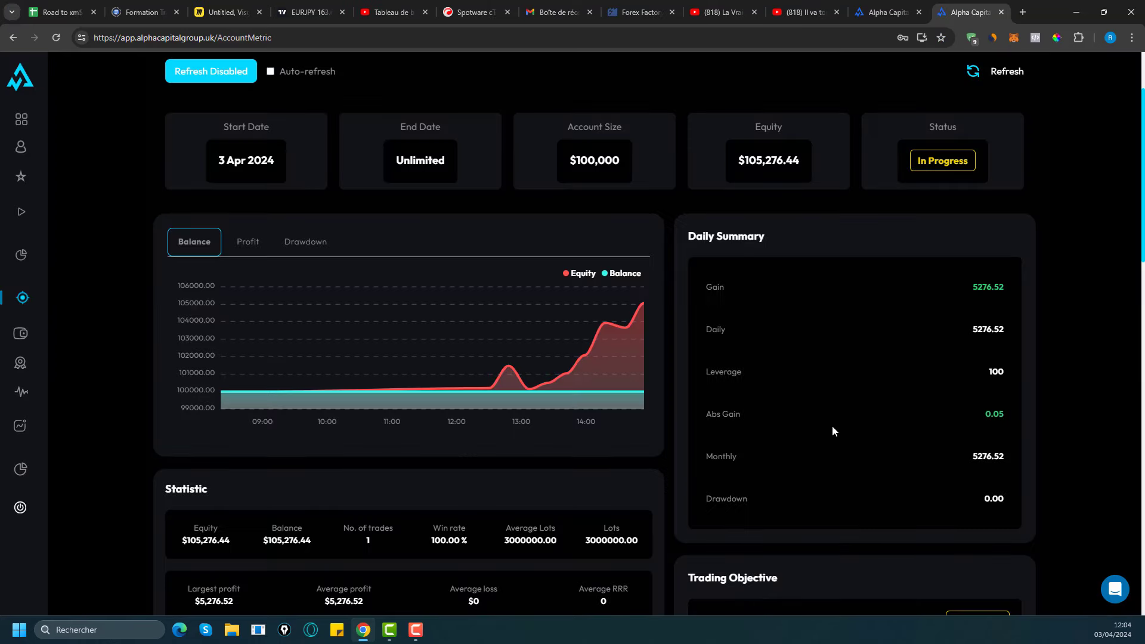
Review the Alpha Capital account's equity, daily summary, trading objectives and April 2024 trade calendar.
{"action": "scroll", "coordinate": [833, 431], "scroll_direction": "up", "scroll_amount": 2}
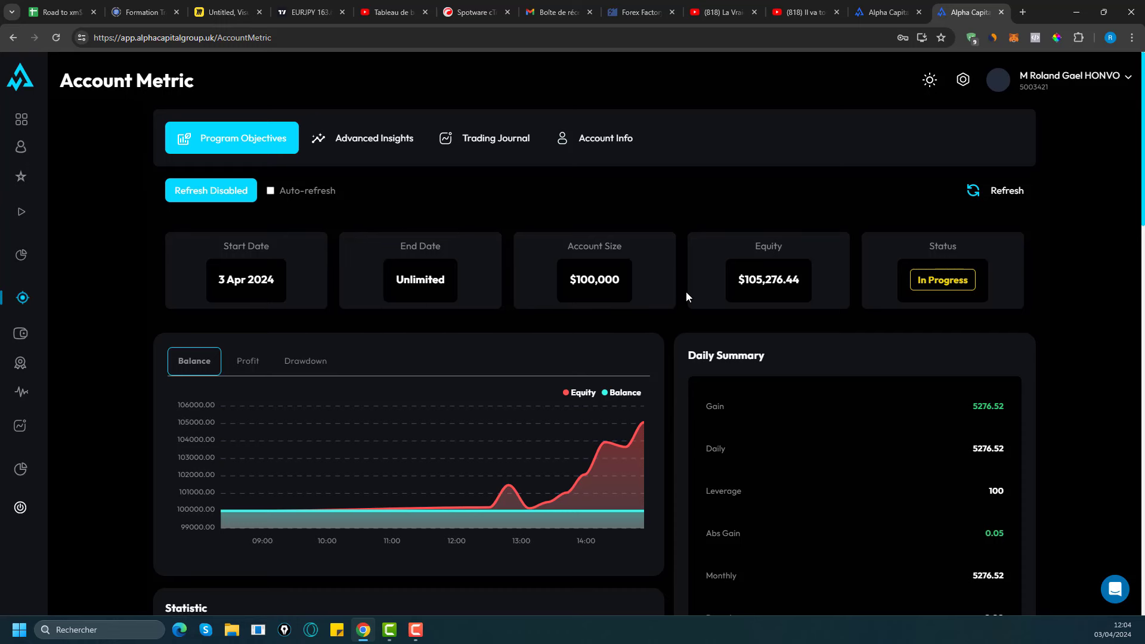
{"action": "scroll", "coordinate": [969, 447], "scroll_direction": "down", "scroll_amount": 2}
{"action": "scroll", "coordinate": [969, 448], "scroll_direction": "up", "scroll_amount": 1}
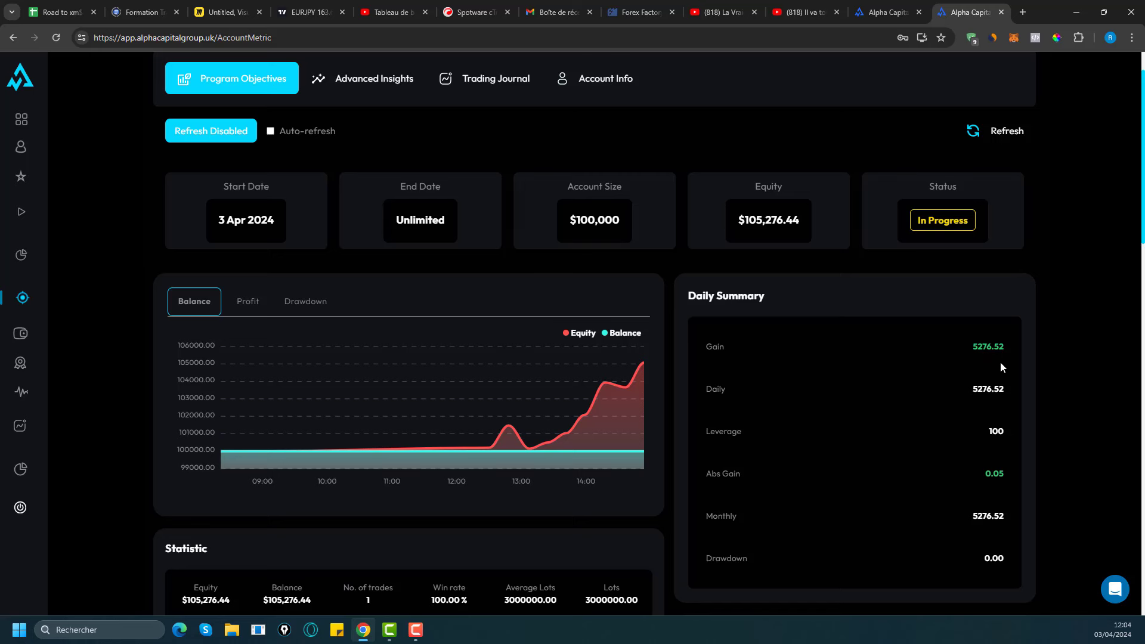
{"action": "scroll", "coordinate": [828, 395], "scroll_direction": "down", "scroll_amount": 6}
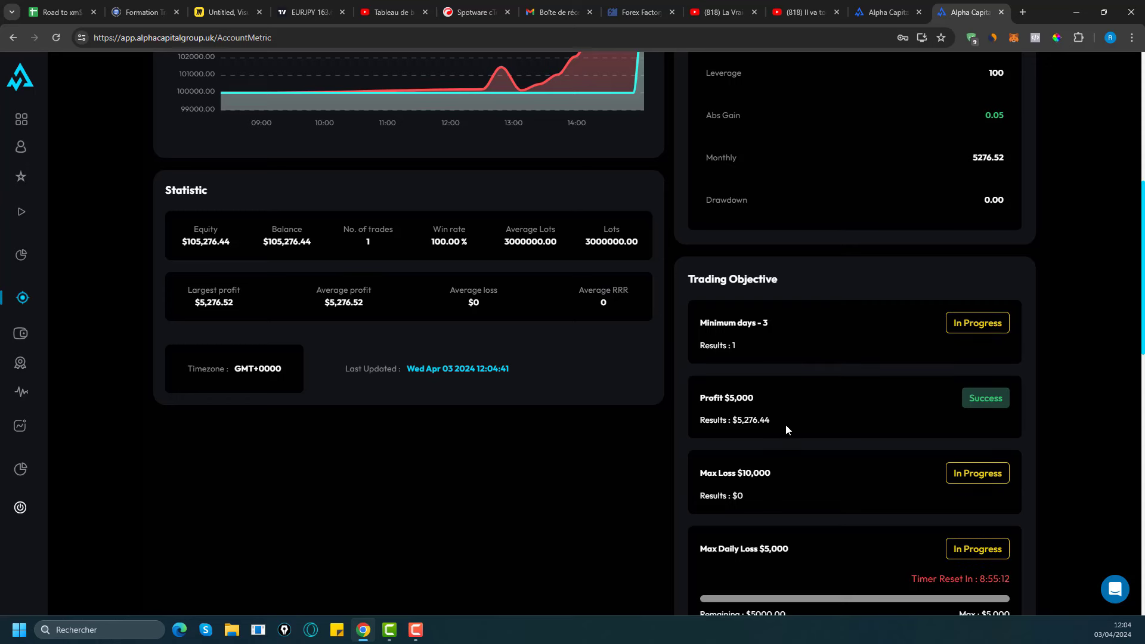
{"action": "scroll", "coordinate": [786, 424], "scroll_direction": "down", "scroll_amount": 8}
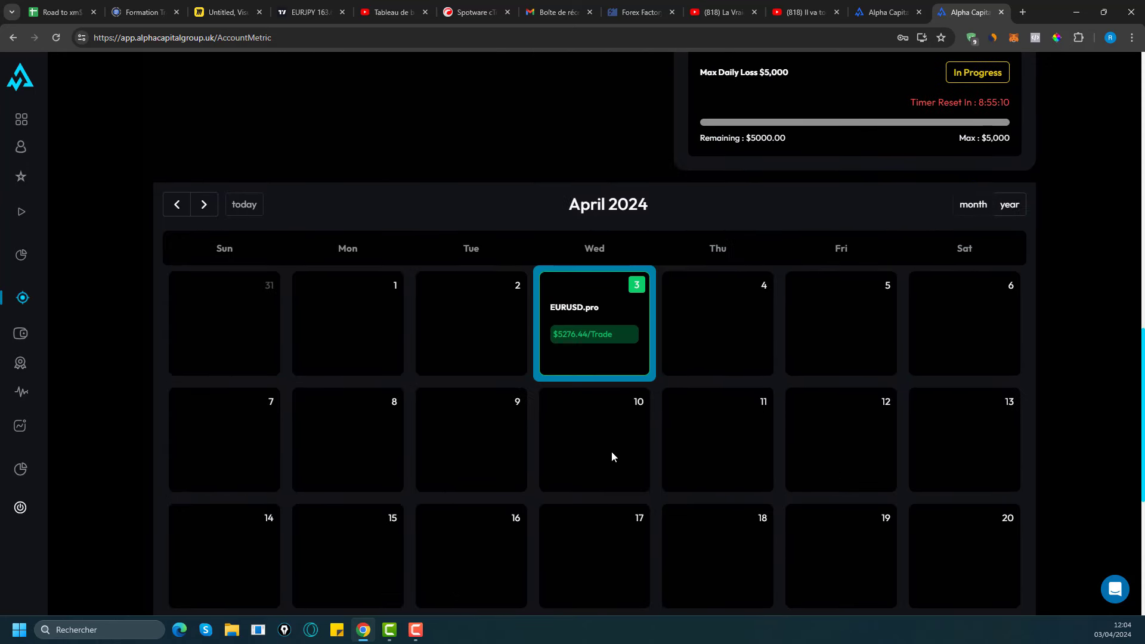
{"action": "scroll", "coordinate": [611, 453], "scroll_direction": "up", "scroll_amount": 15}
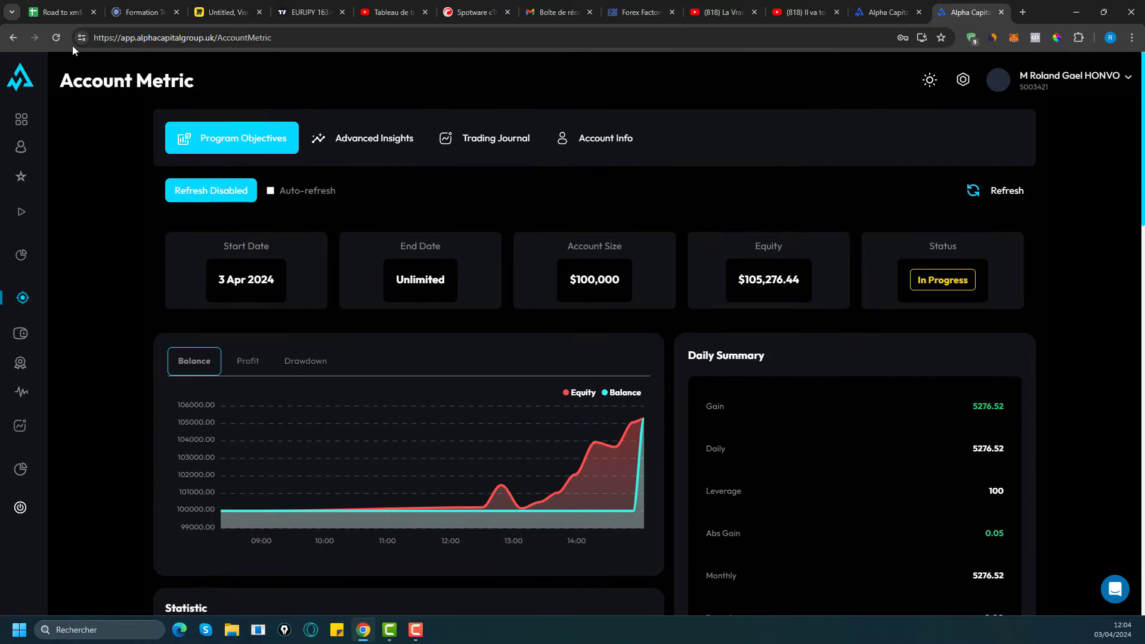
Check the status of the MyFundedFx challenge in the Road to xm$ spreadsheet.
{"action": "left_click", "coordinate": [67, 14]}
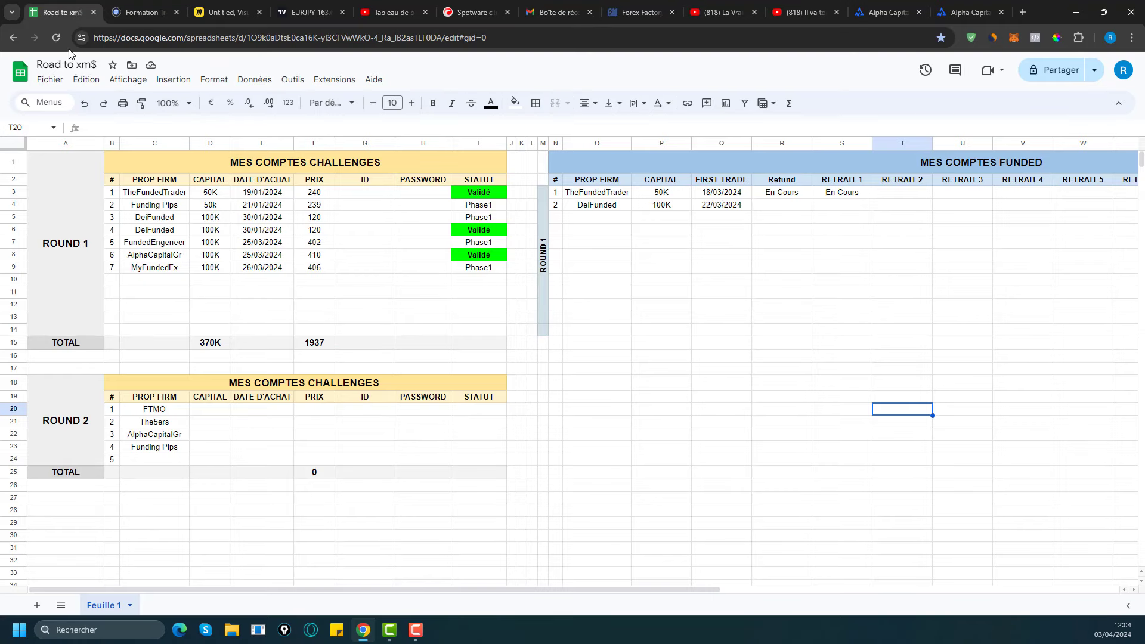
{"action": "left_click", "coordinate": [167, 273]}
{"action": "left_click", "coordinate": [471, 273]}
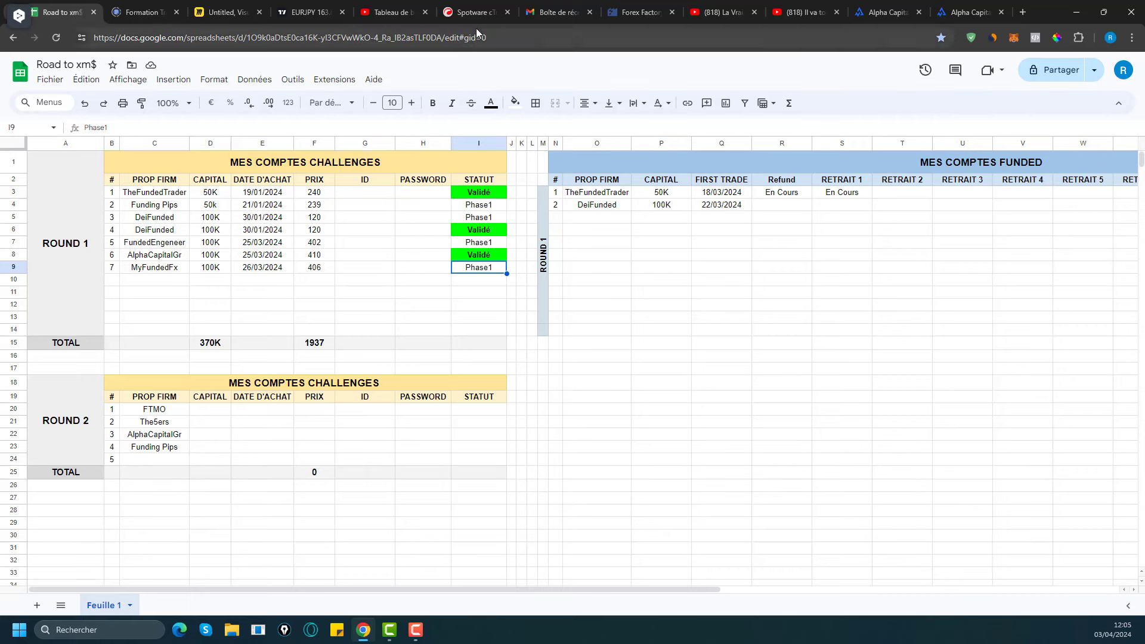
Switch to cTrader and show it in full screen.
{"action": "left_click", "coordinate": [474, 12]}
{"action": "left_click", "coordinate": [1132, 37]}
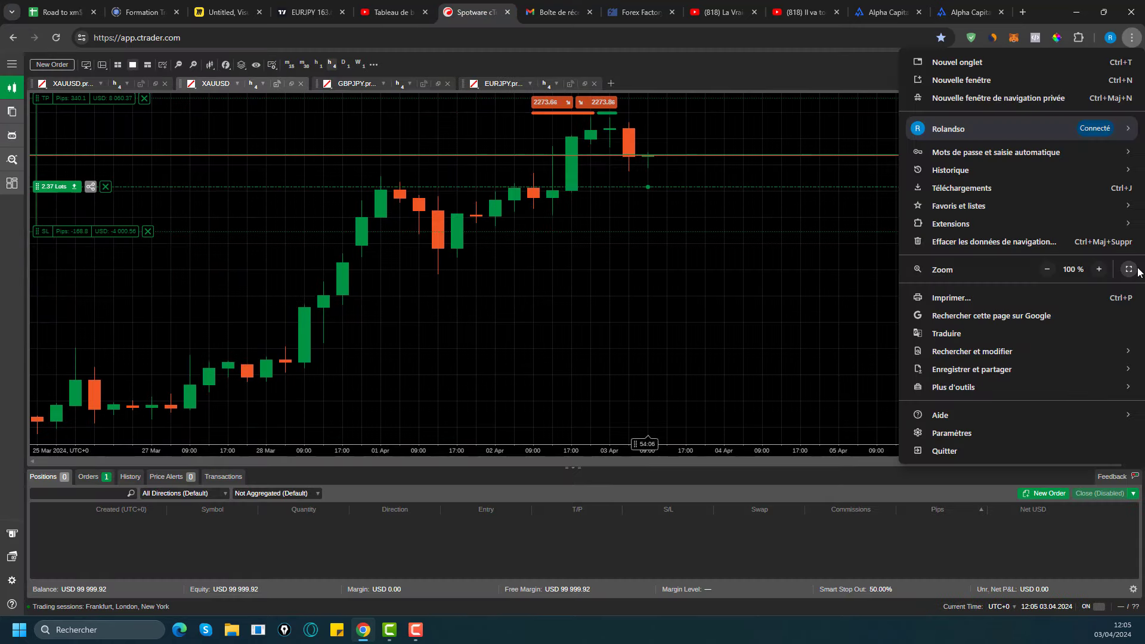
{"action": "left_click", "coordinate": [1131, 267]}
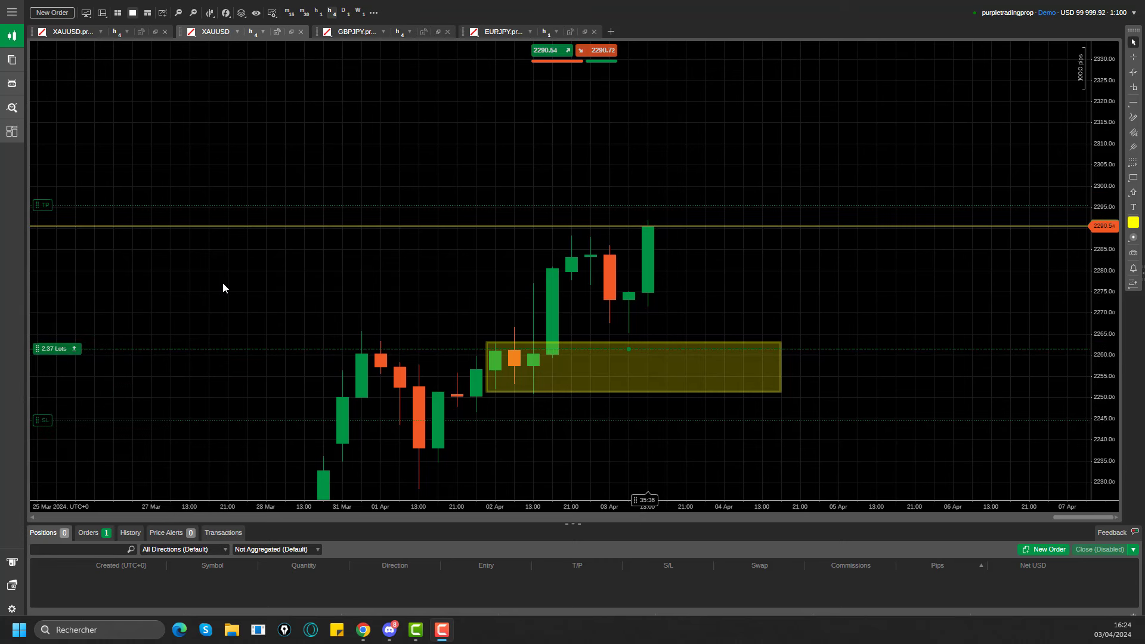
Delete the yellow rectangle zone around the pending order's entry on the XAUUSD chart.
{"action": "mouse_move", "coordinate": [66, 350]}
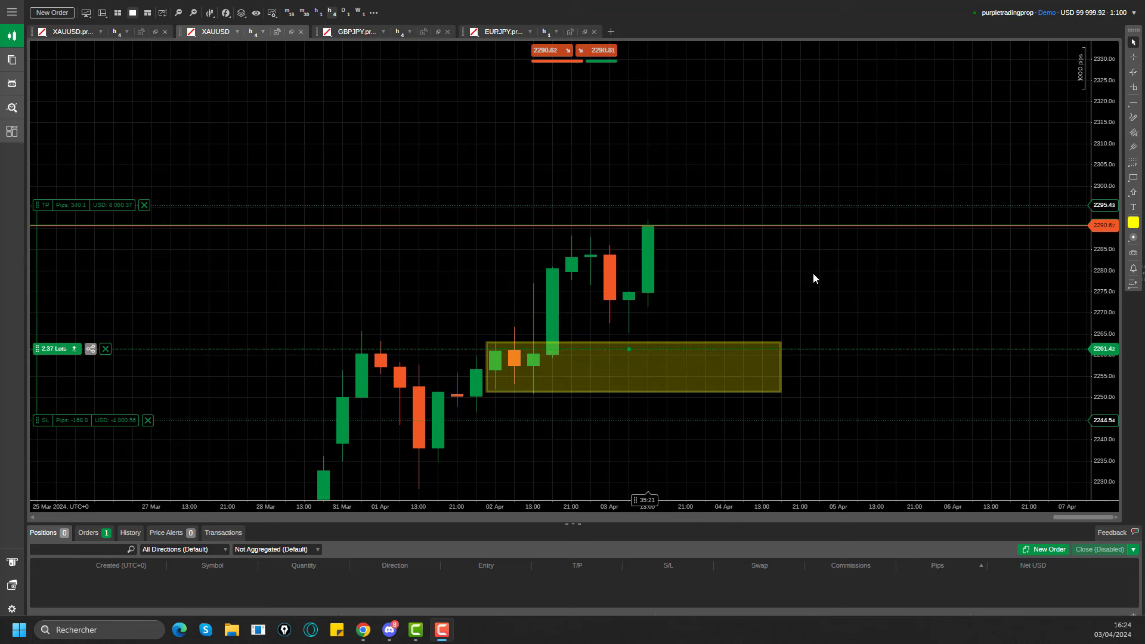
{"action": "left_click", "coordinate": [649, 376]}
{"action": "key", "text": "Delete"}
Review the XAUUSD price action around the pending entry and cancel the 2.37-lot buy order.
{"action": "mouse_move", "coordinate": [639, 347]}
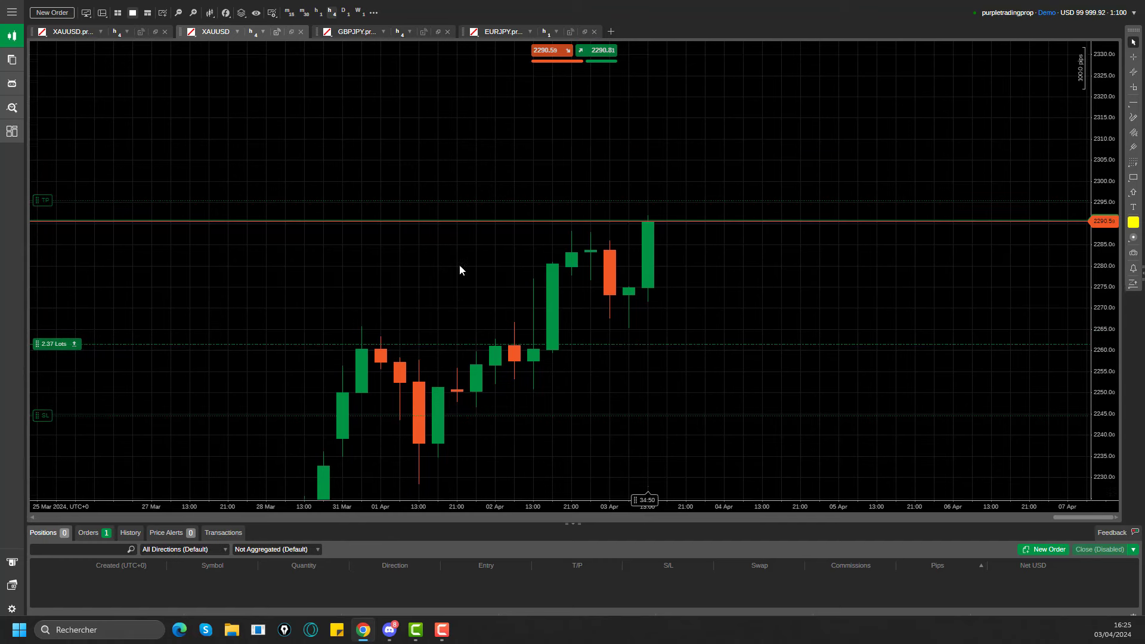
{"action": "scroll", "coordinate": [459, 263], "scroll_direction": "up", "scroll_amount": 2}
{"action": "scroll", "coordinate": [438, 357], "scroll_direction": "up", "scroll_amount": 4}
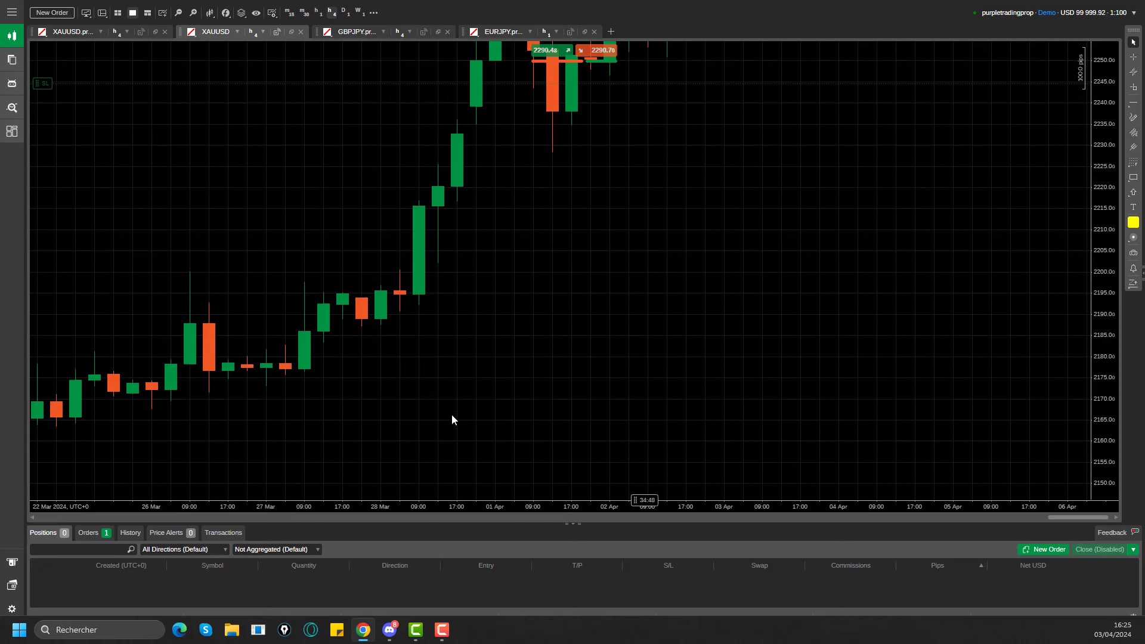
{"action": "scroll", "coordinate": [423, 338], "scroll_direction": "up", "scroll_amount": 1}
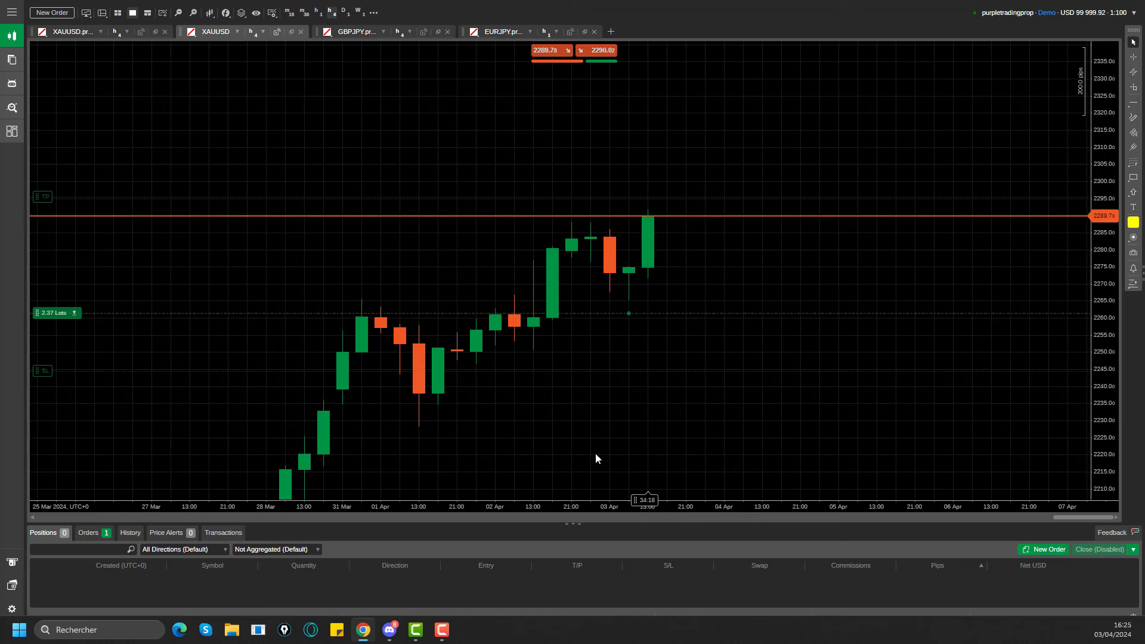
{"action": "mouse_move", "coordinate": [642, 314]}
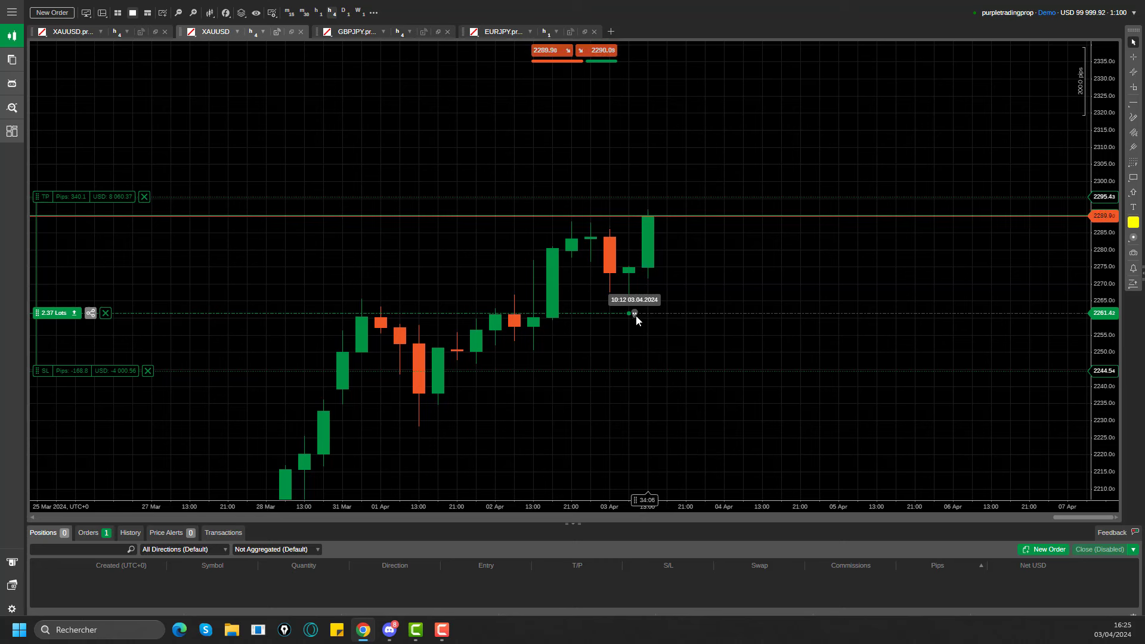
{"action": "left_click", "coordinate": [106, 314]}
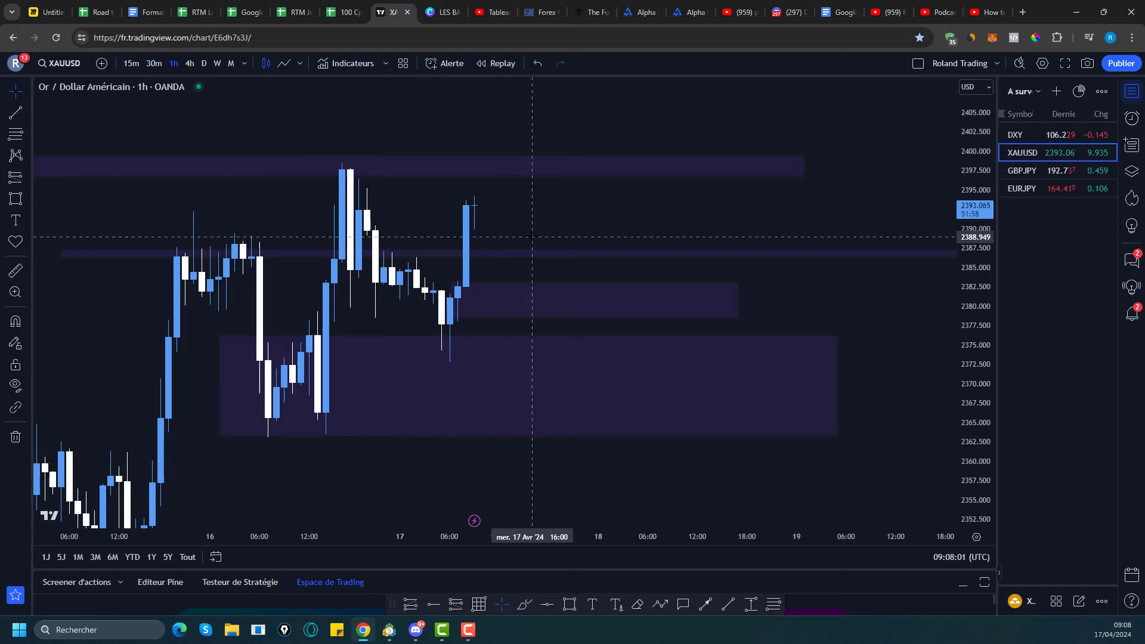
Check AlphaCapitalGr's challenge status and its funded-account first trade date in the Road to xm$ spreadsheet.
{"action": "left_click", "coordinate": [691, 12]}
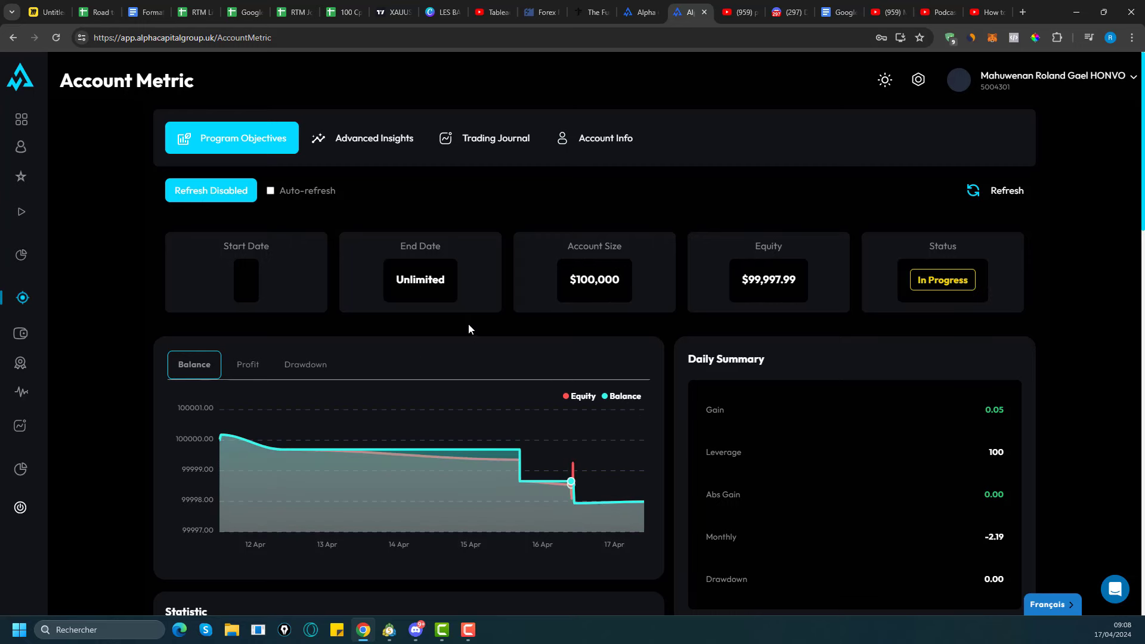
{"action": "left_click", "coordinate": [90, 7]}
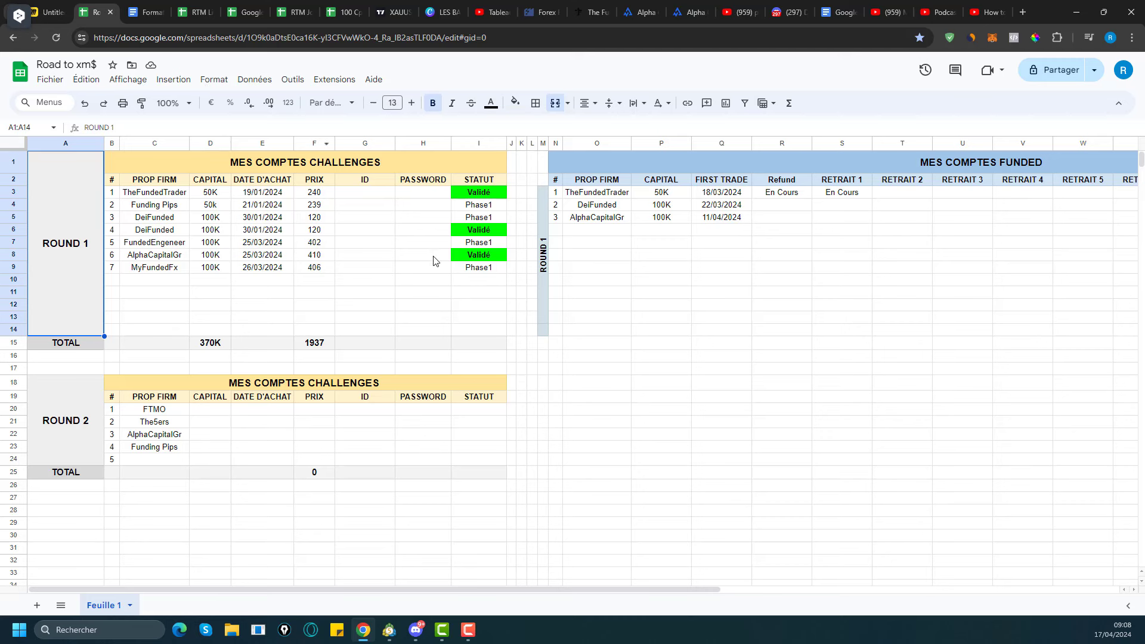
{"action": "left_click", "coordinate": [495, 257]}
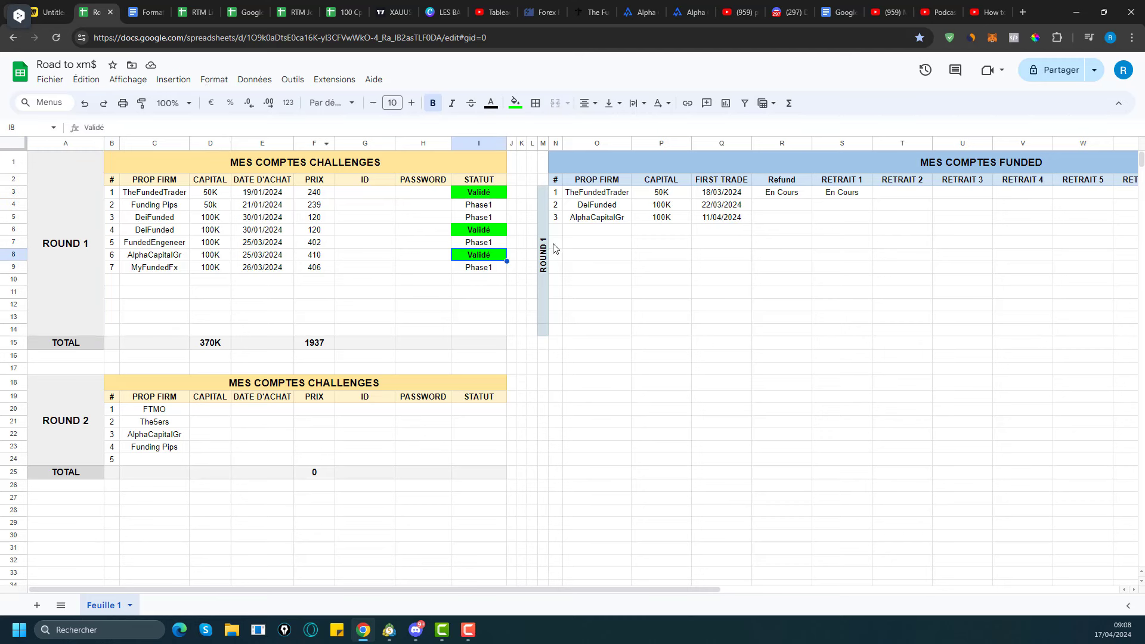
{"action": "left_click", "coordinate": [600, 221]}
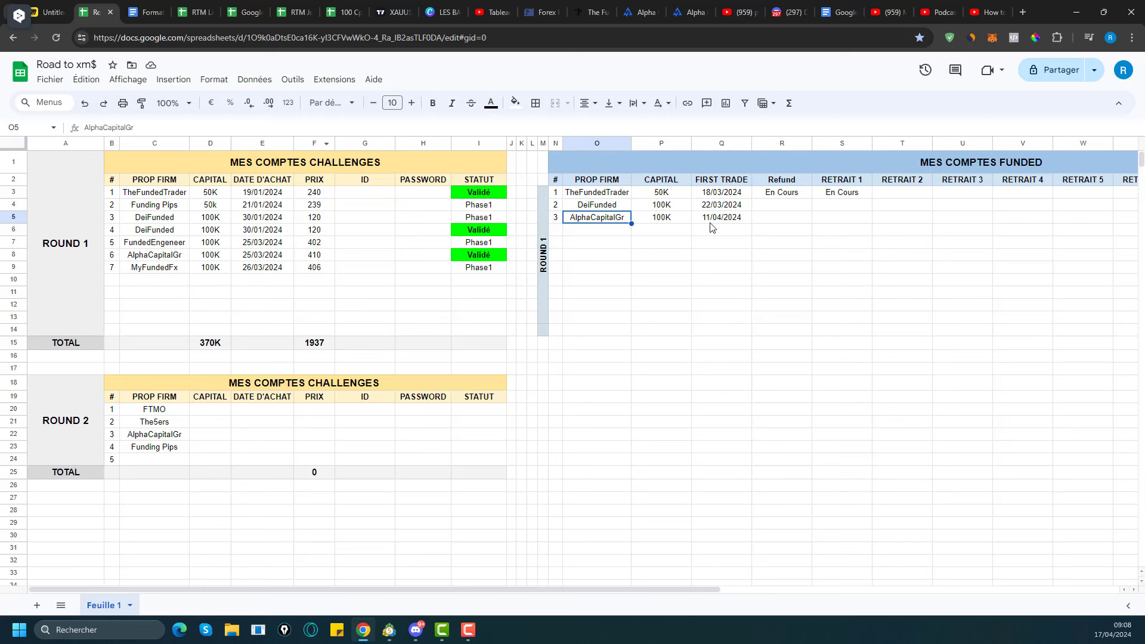
{"action": "left_click", "coordinate": [711, 223]}
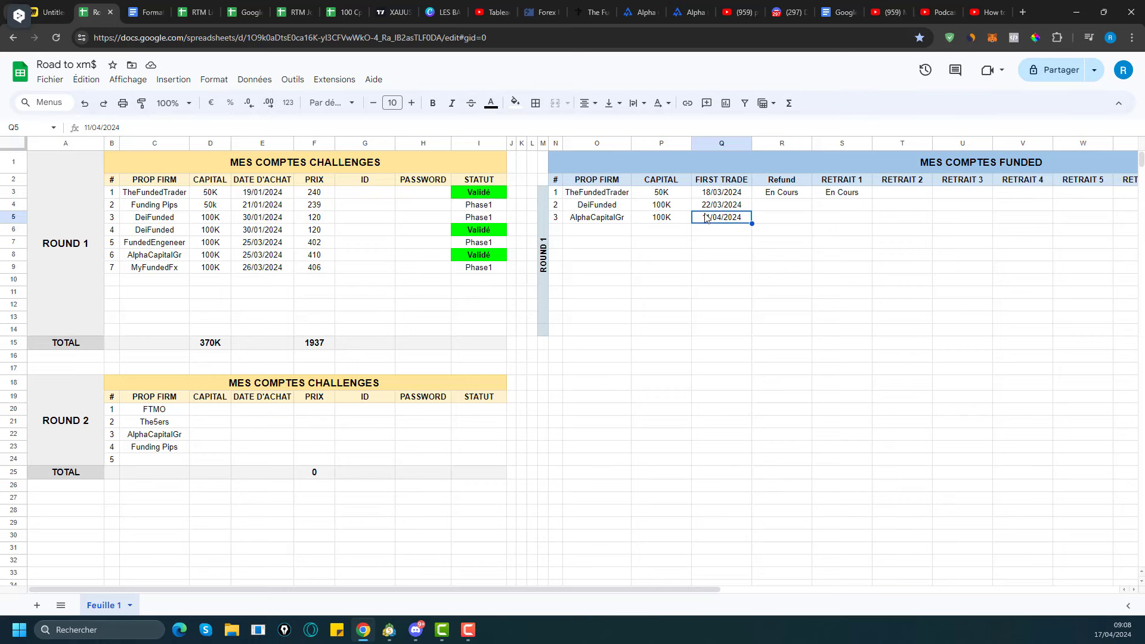
Examine the Alpha Capital funded account's balance curve, statistics, withdrawal dates and loss limits on the Account Metric page.
{"action": "left_click", "coordinate": [681, 13]}
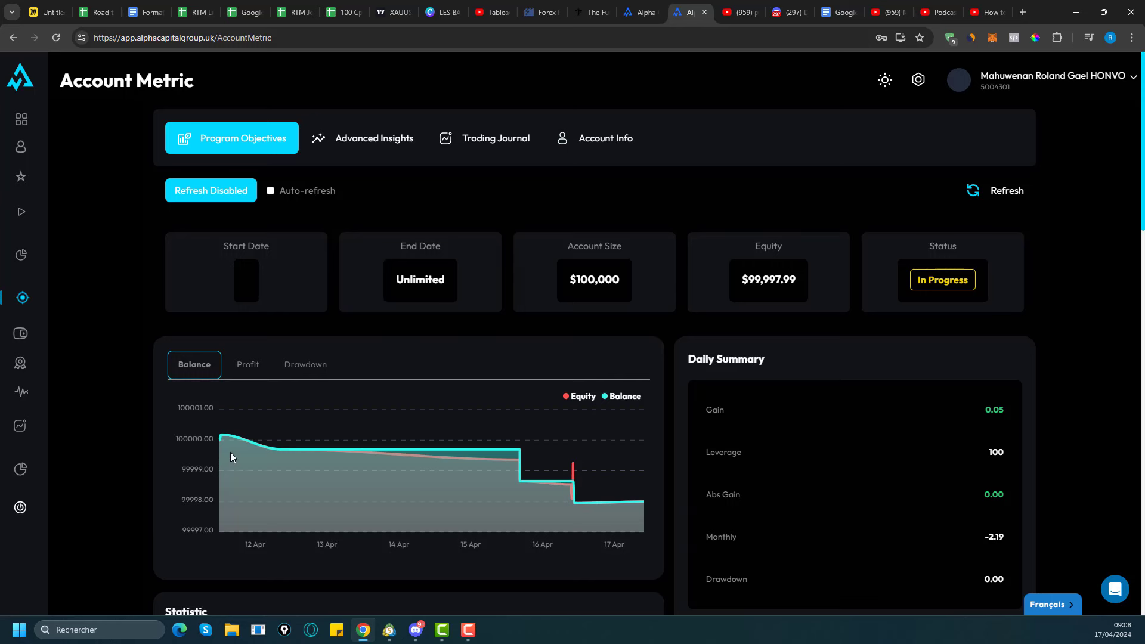
{"action": "scroll", "coordinate": [1124, 139], "scroll_direction": "down", "scroll_amount": 5}
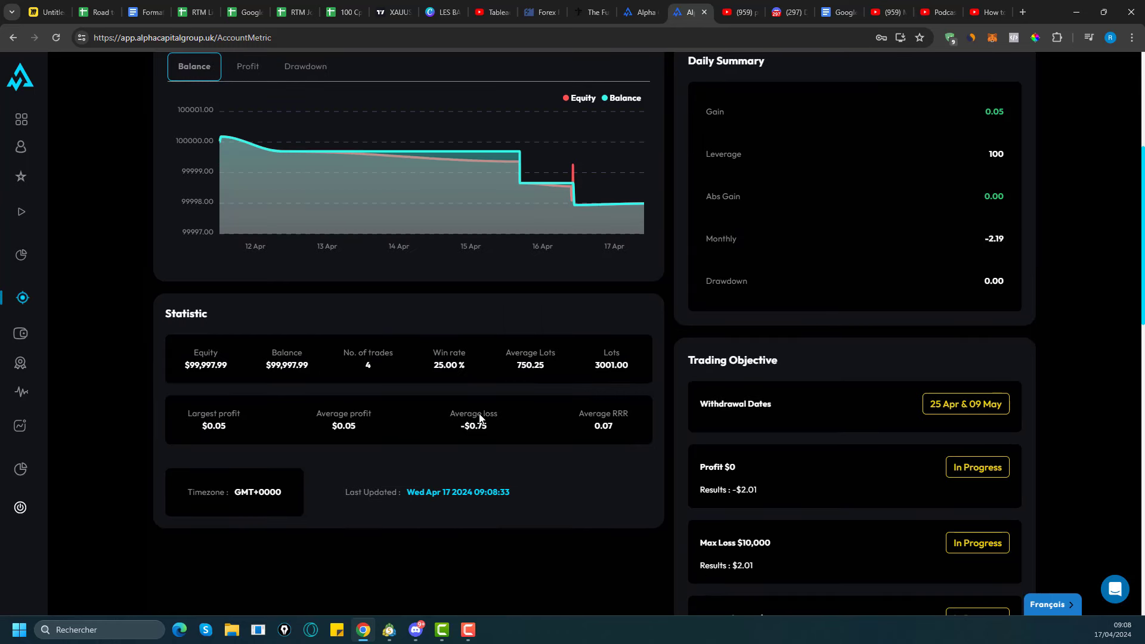
{"action": "scroll", "coordinate": [460, 367], "scroll_direction": "up", "scroll_amount": 1}
{"action": "scroll", "coordinate": [459, 367], "scroll_direction": "down", "scroll_amount": 7}
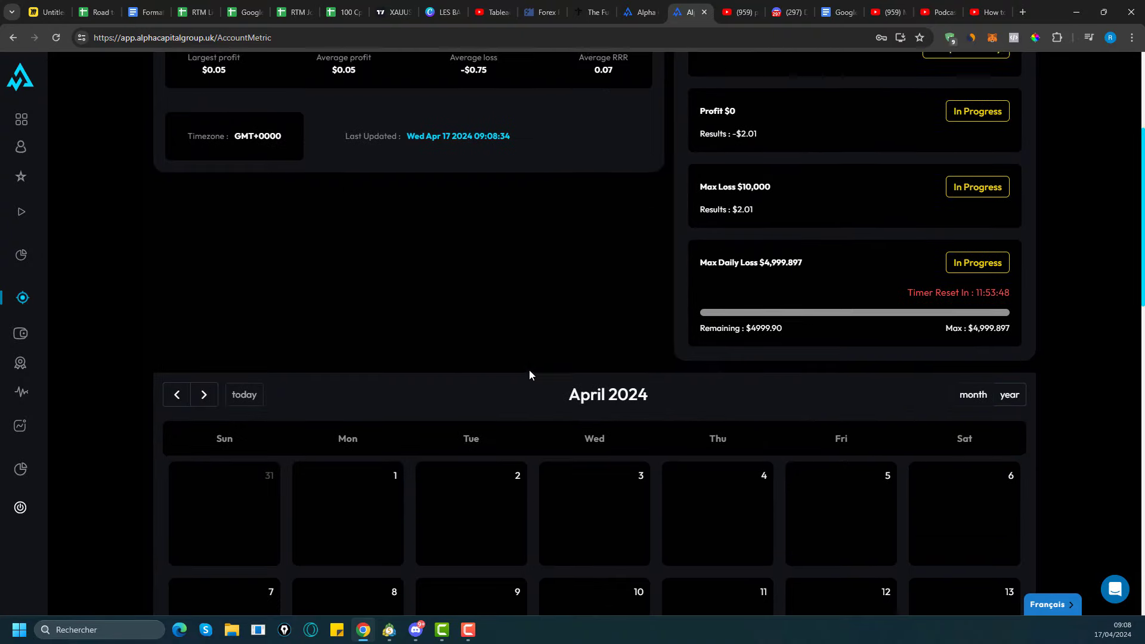
{"action": "scroll", "coordinate": [529, 373], "scroll_direction": "down", "scroll_amount": 3}
{"action": "scroll", "coordinate": [513, 364], "scroll_direction": "down", "scroll_amount": 3}
{"action": "scroll", "coordinate": [504, 373], "scroll_direction": "up", "scroll_amount": 5}
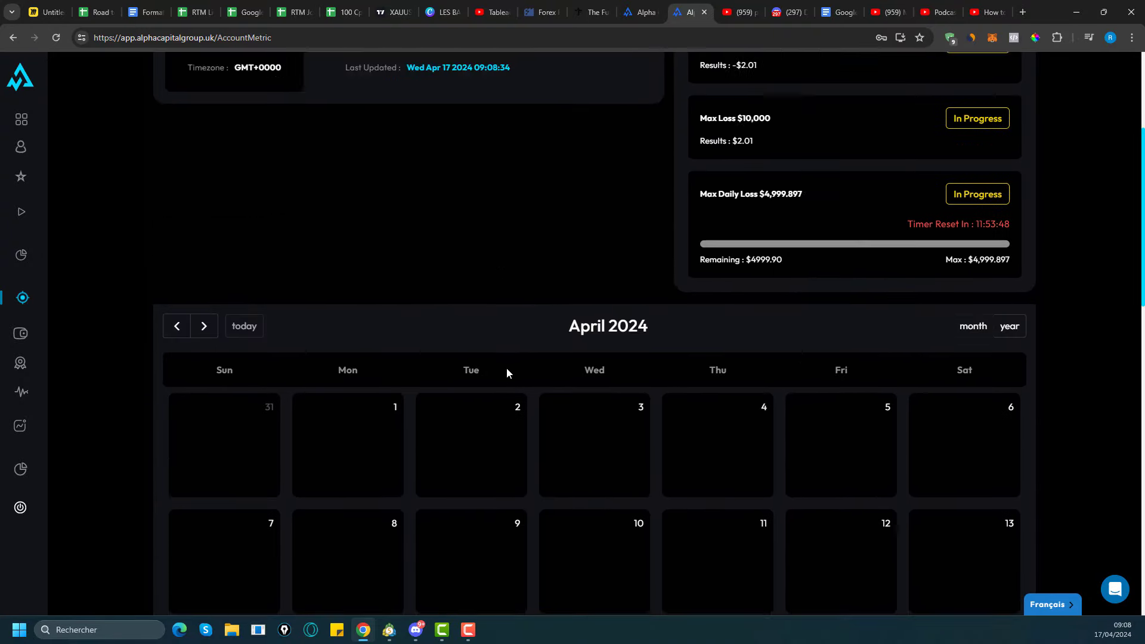
{"action": "scroll", "coordinate": [507, 370], "scroll_direction": "up", "scroll_amount": 5}
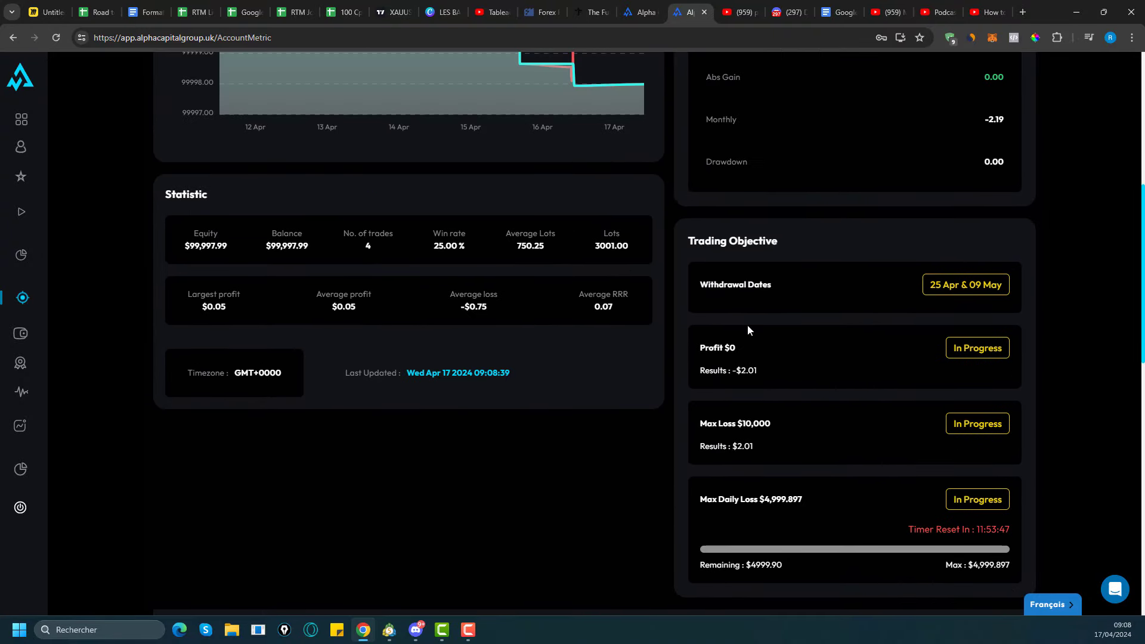
Review the Alpha Capital account's statistics, trading objectives, withdrawal dates and monthly calendar under Program Objectives.
{"action": "scroll", "coordinate": [747, 324], "scroll_direction": "up", "scroll_amount": 2}
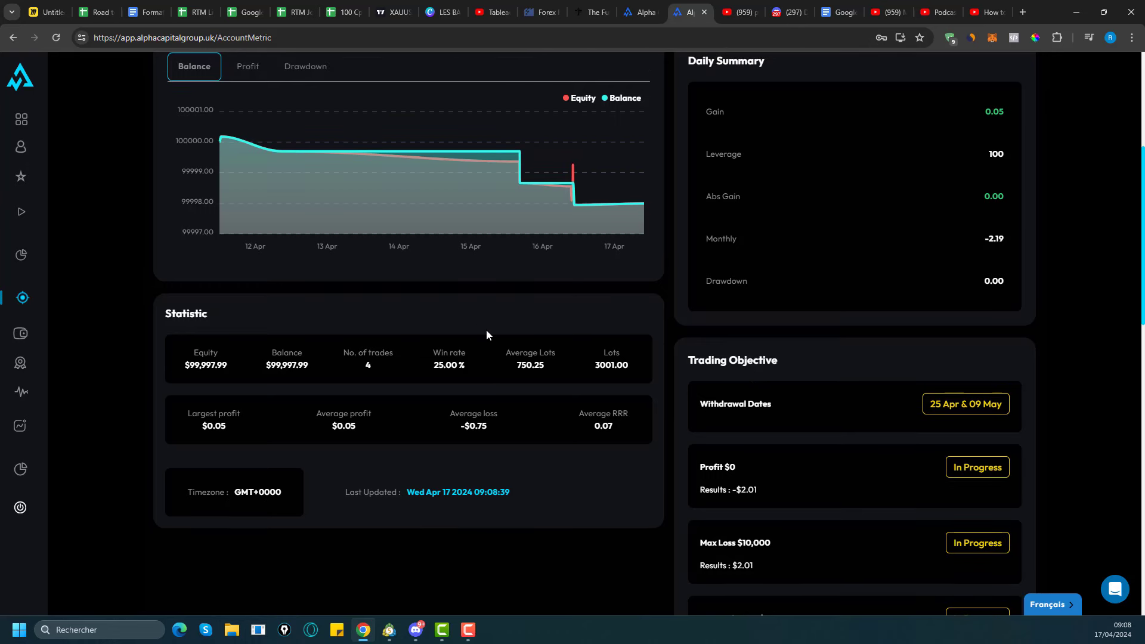
{"action": "scroll", "coordinate": [486, 334], "scroll_direction": "up", "scroll_amount": 5}
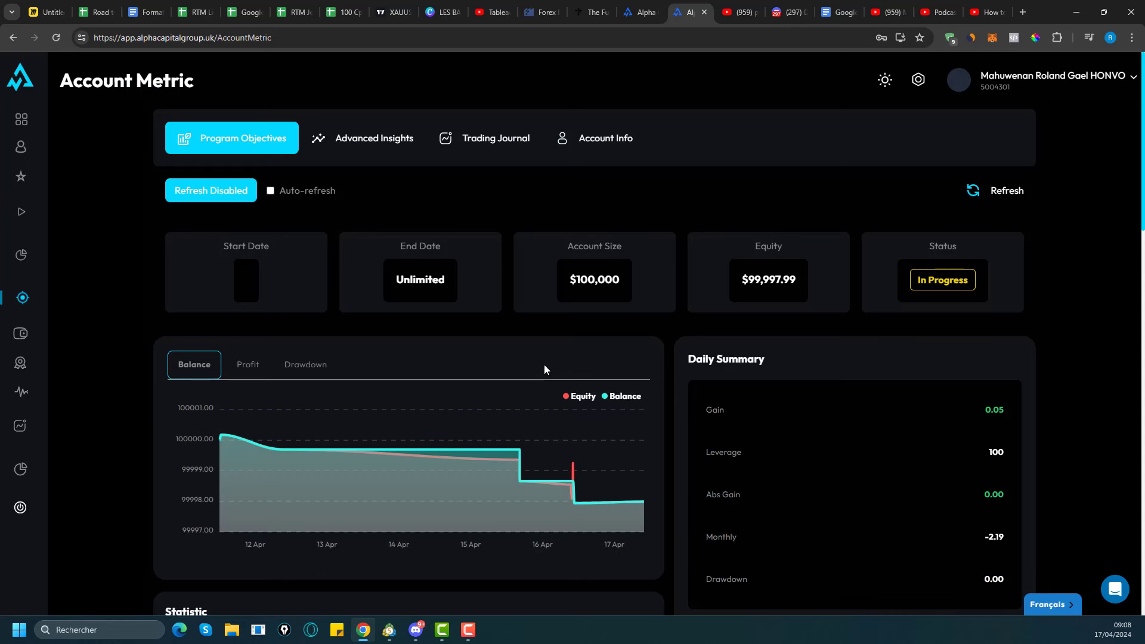
{"action": "scroll", "coordinate": [543, 370], "scroll_direction": "down", "scroll_amount": 6}
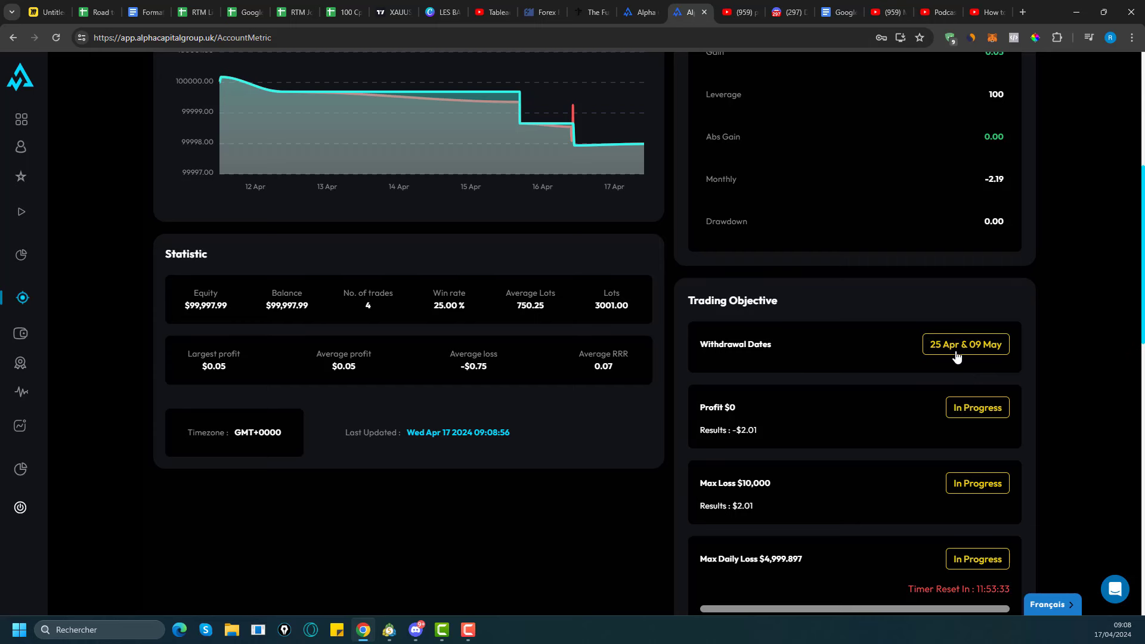
{"action": "scroll", "coordinate": [733, 378], "scroll_direction": "down", "scroll_amount": 1}
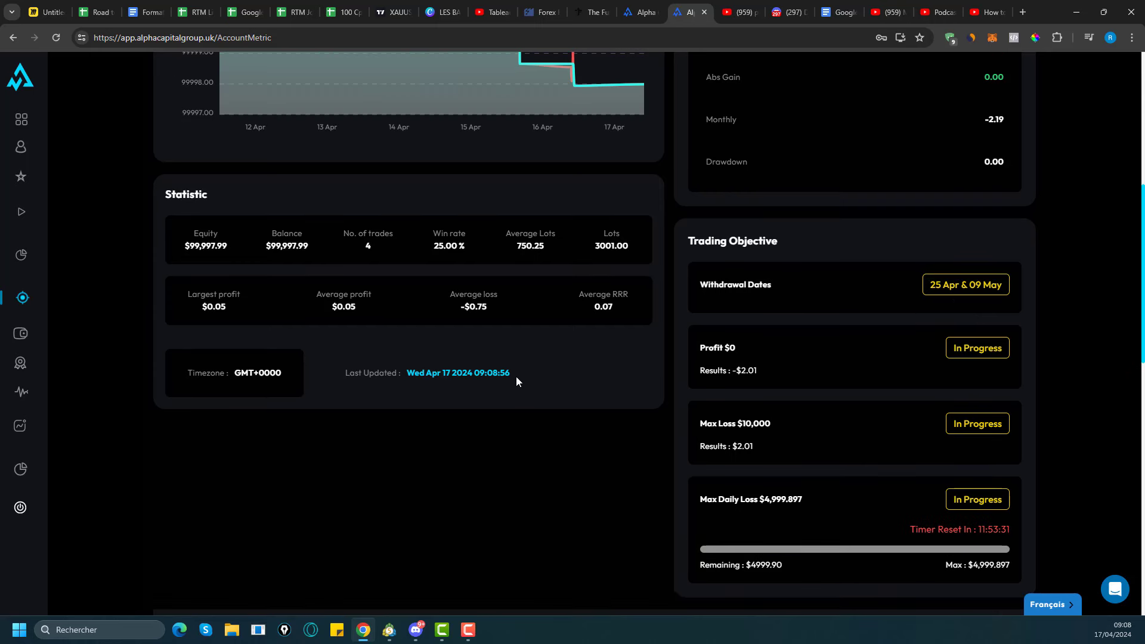
{"action": "scroll", "coordinate": [521, 385], "scroll_direction": "down", "scroll_amount": 9}
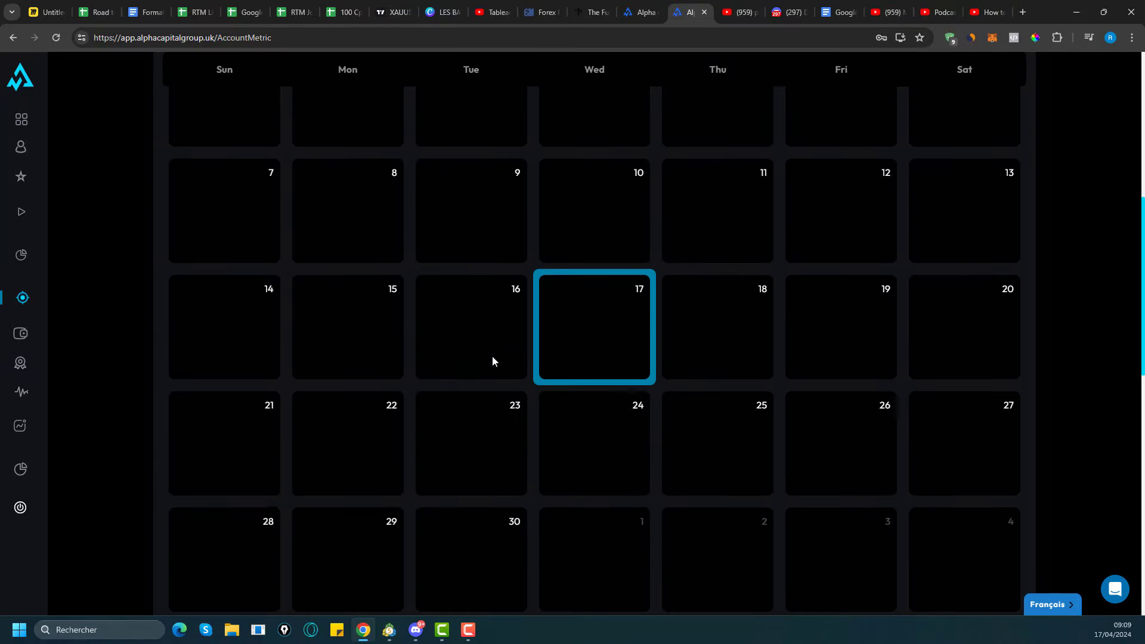
{"action": "scroll", "coordinate": [546, 449], "scroll_direction": "up", "scroll_amount": 10}
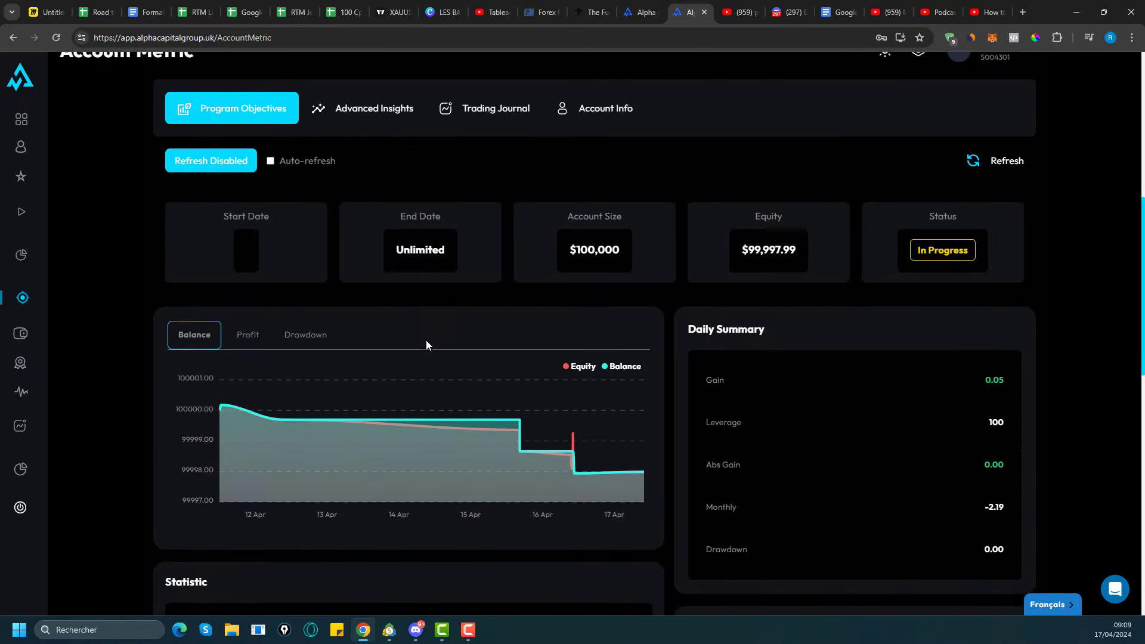
{"action": "scroll", "coordinate": [426, 345], "scroll_direction": "up", "scroll_amount": 1}
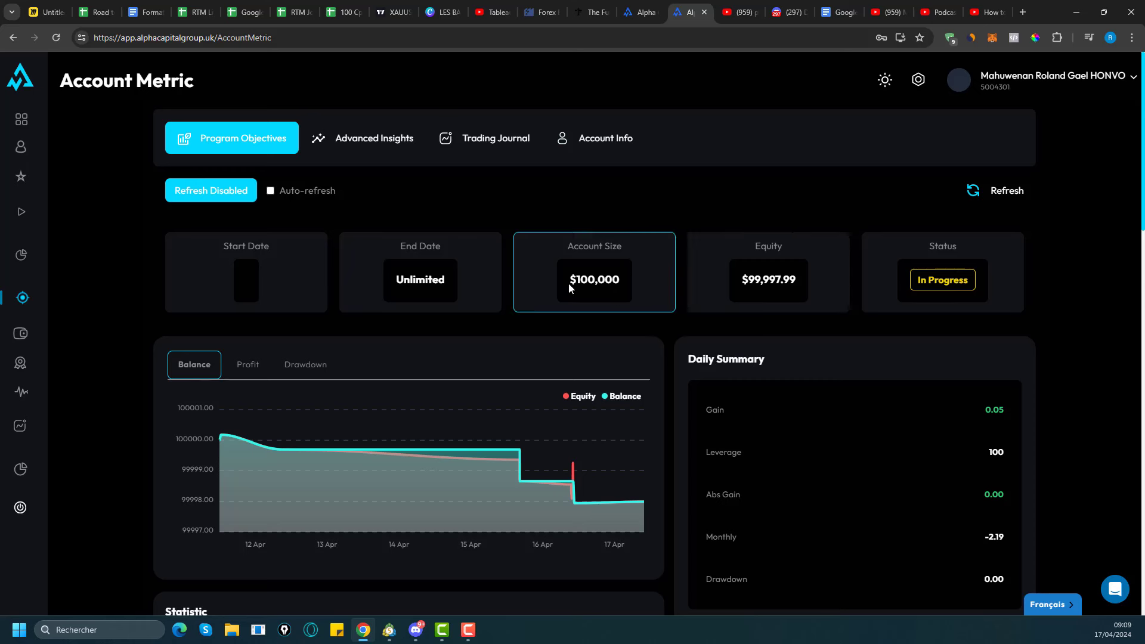
Examine the account's Advanced Insights, Trading Journal entries and the April 2024 calendar of daily trade results.
{"action": "left_click", "coordinate": [368, 154]}
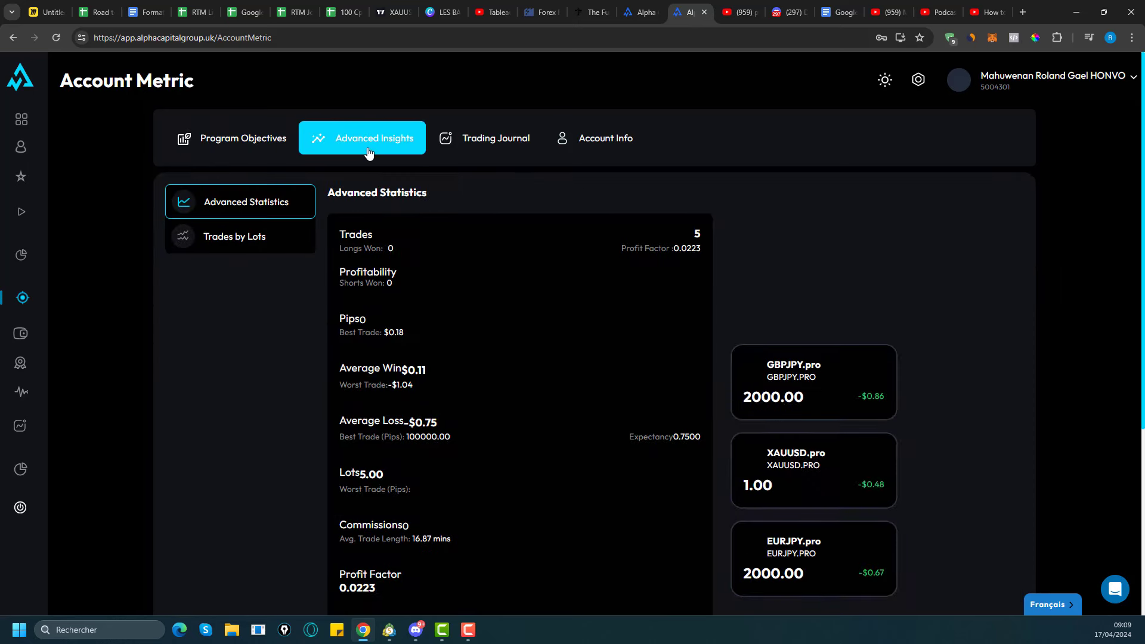
{"action": "left_click", "coordinate": [466, 149]}
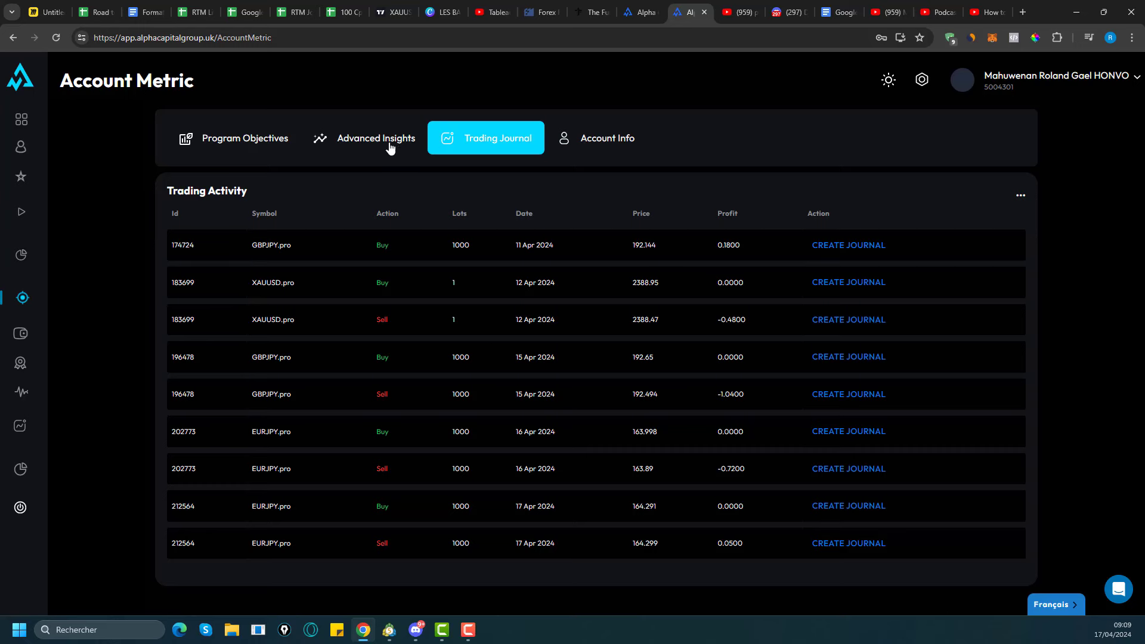
{"action": "left_click", "coordinate": [346, 143]}
{"action": "left_click", "coordinate": [226, 149]}
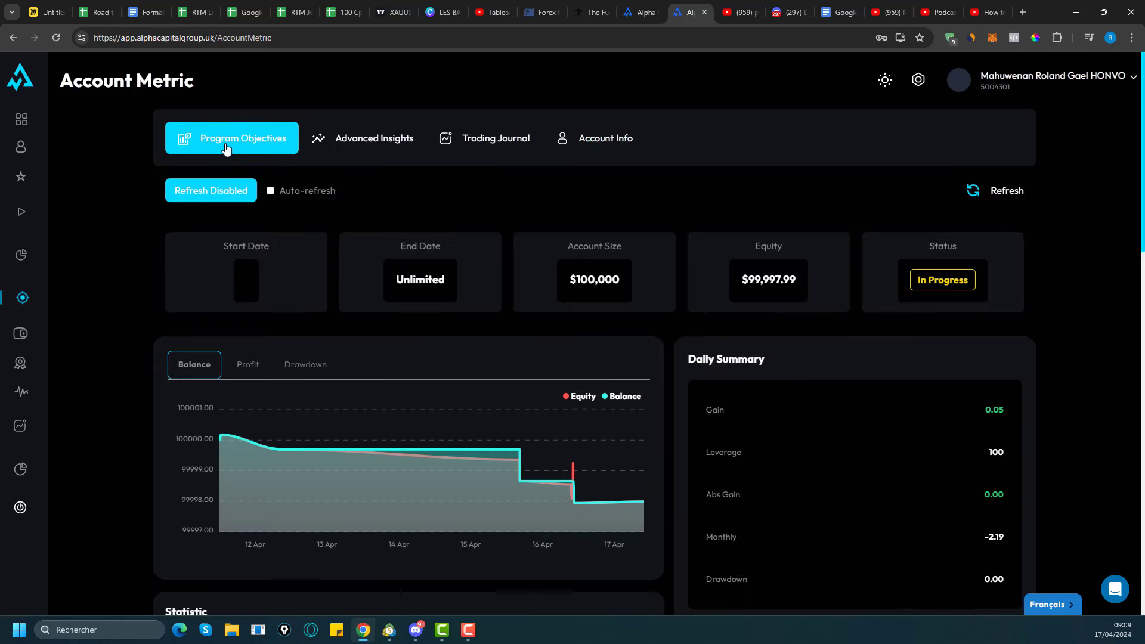
{"action": "scroll", "coordinate": [632, 406], "scroll_direction": "down", "scroll_amount": 14}
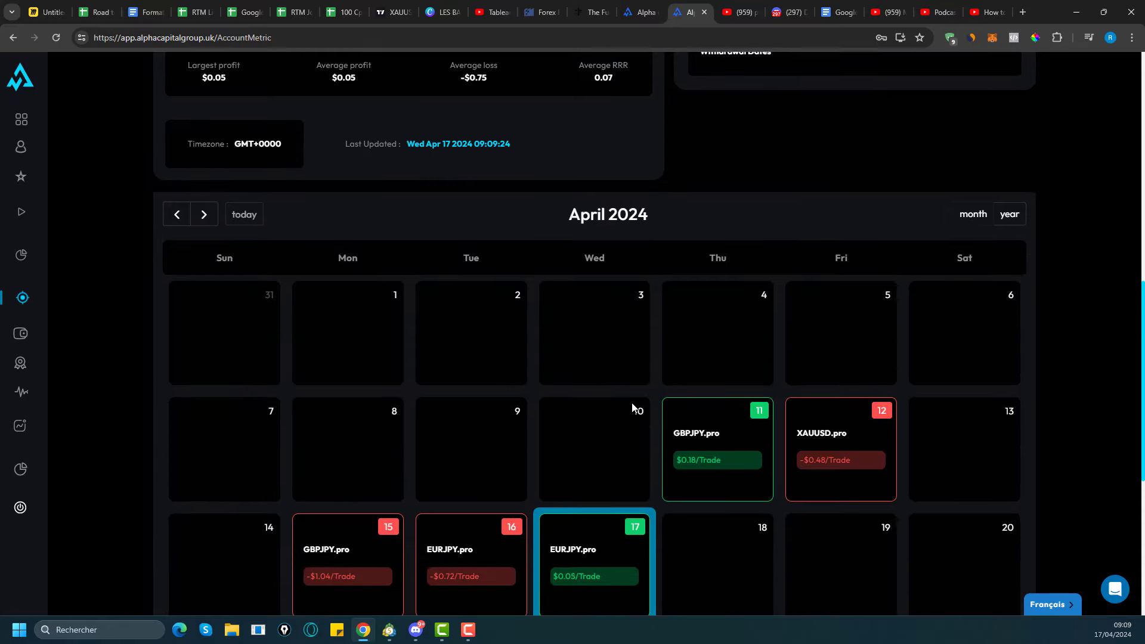
{"action": "scroll", "coordinate": [632, 402], "scroll_direction": "up", "scroll_amount": 1}
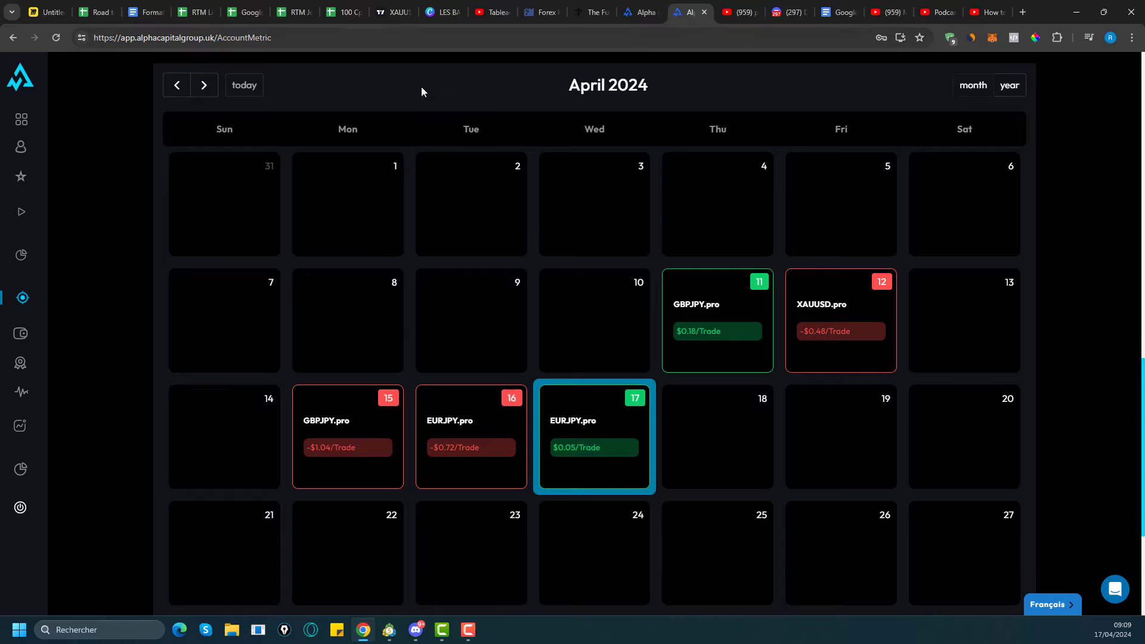
Switch to the TradingView XAUUSD chart and show it on the 4-hour timeframe in full screen.
{"action": "left_click", "coordinate": [394, 12]}
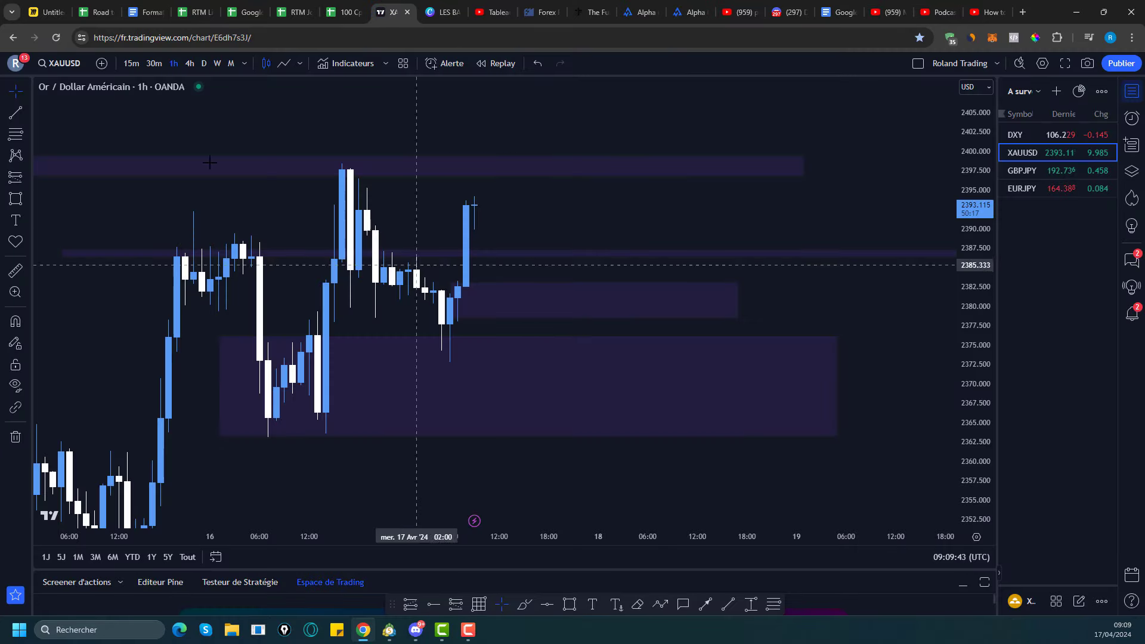
{"action": "left_click", "coordinate": [189, 63]}
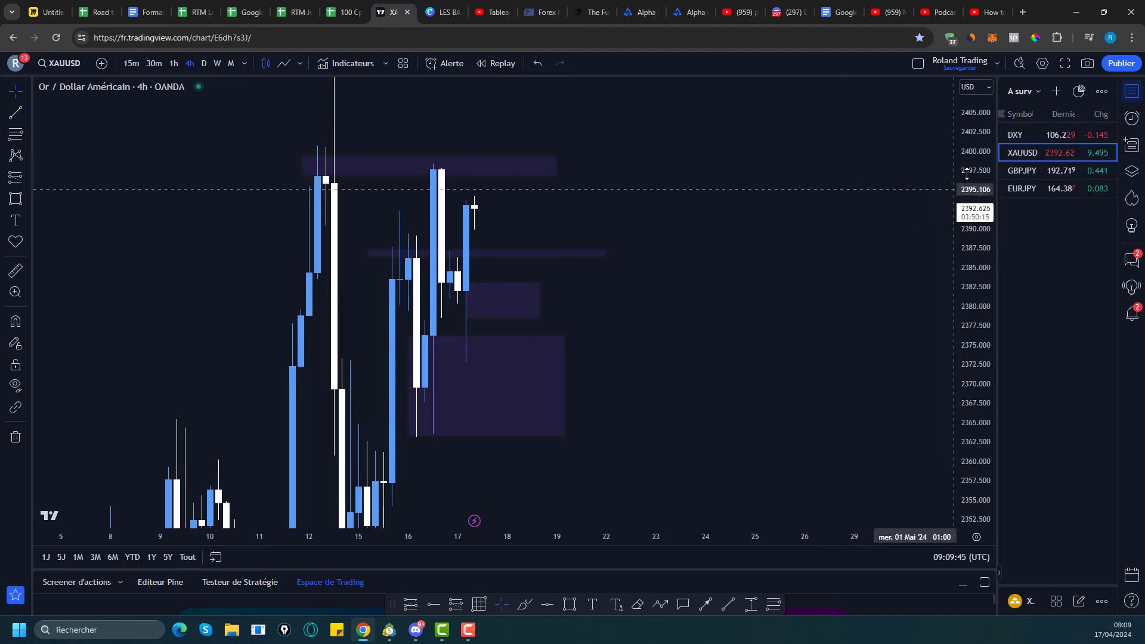
{"action": "left_click", "coordinate": [1134, 38]}
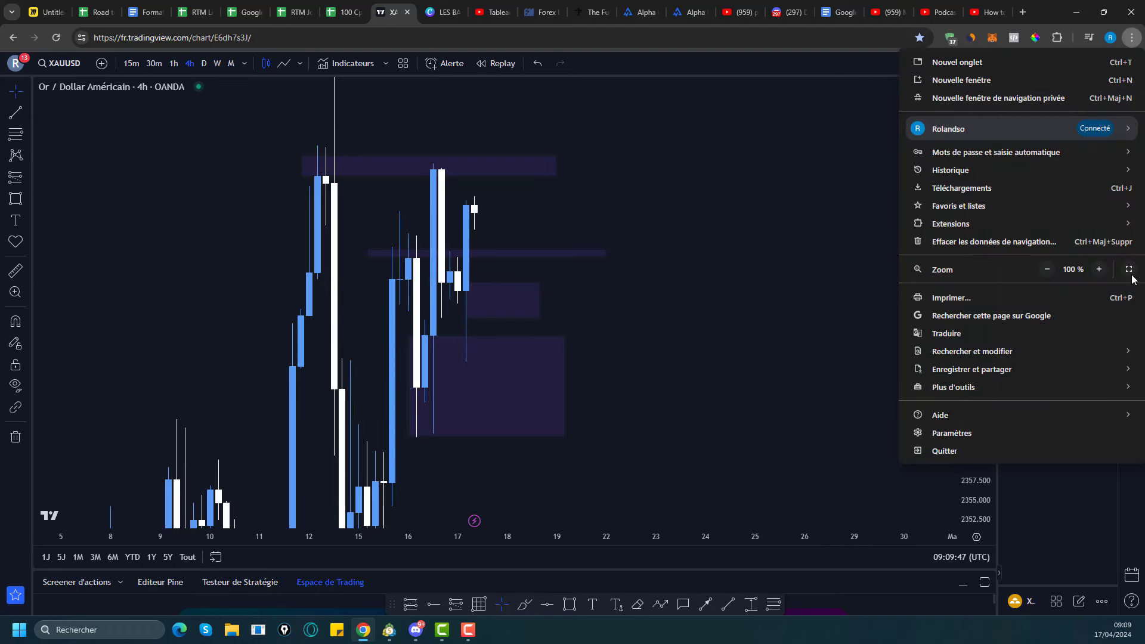
{"action": "left_click", "coordinate": [1130, 269]}
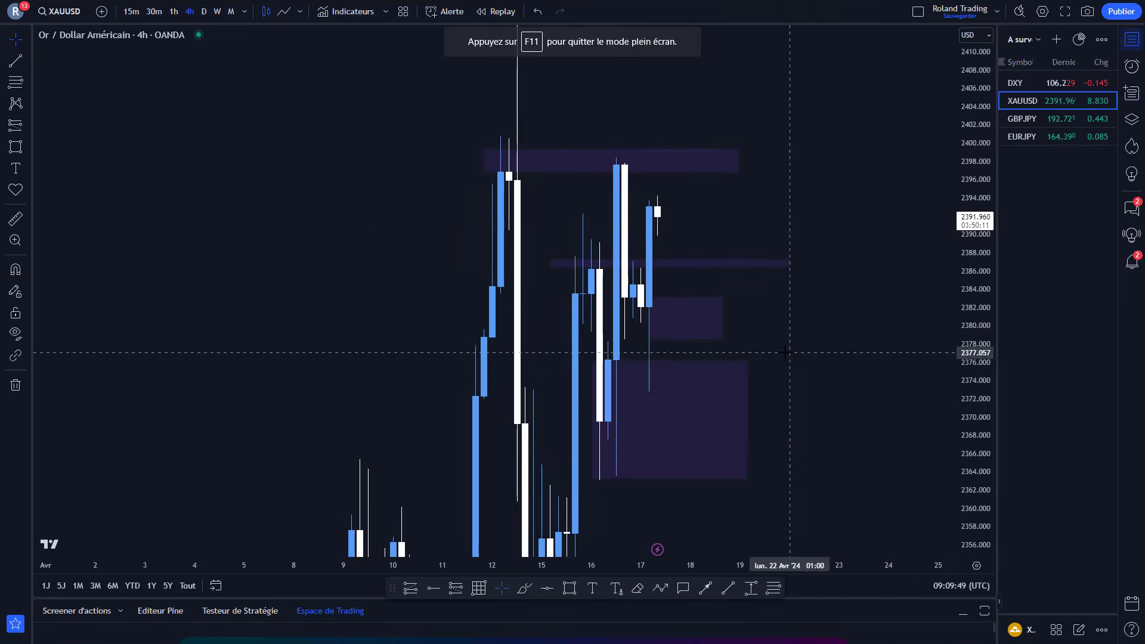
{"action": "scroll", "coordinate": [787, 352], "scroll_direction": "up", "scroll_amount": 5}
{"action": "scroll", "coordinate": [750, 193], "scroll_direction": "down", "scroll_amount": 3}
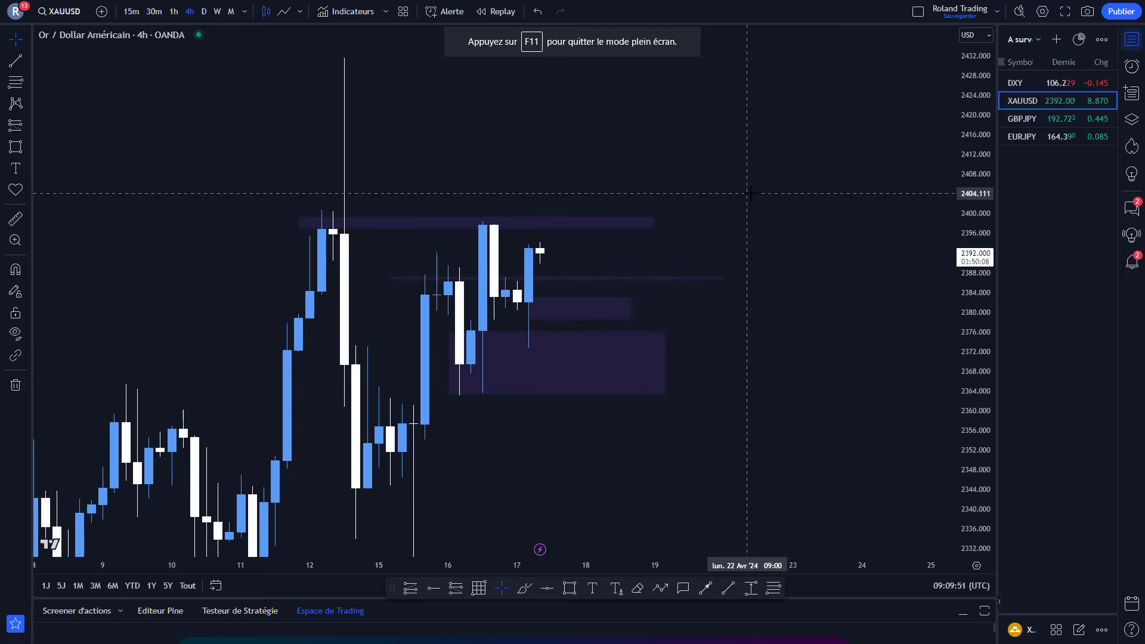
{"action": "left_click_drag", "start_coordinate": [750, 193], "coordinate": [760, 215]}
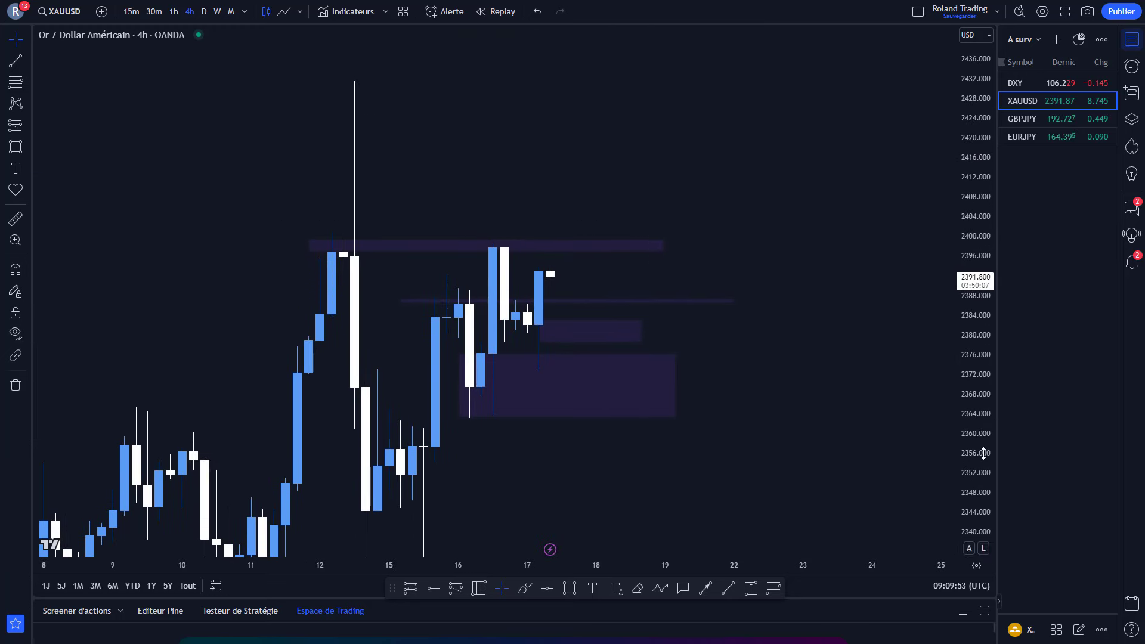
{"action": "scroll", "coordinate": [835, 305], "scroll_direction": "up", "scroll_amount": 3}
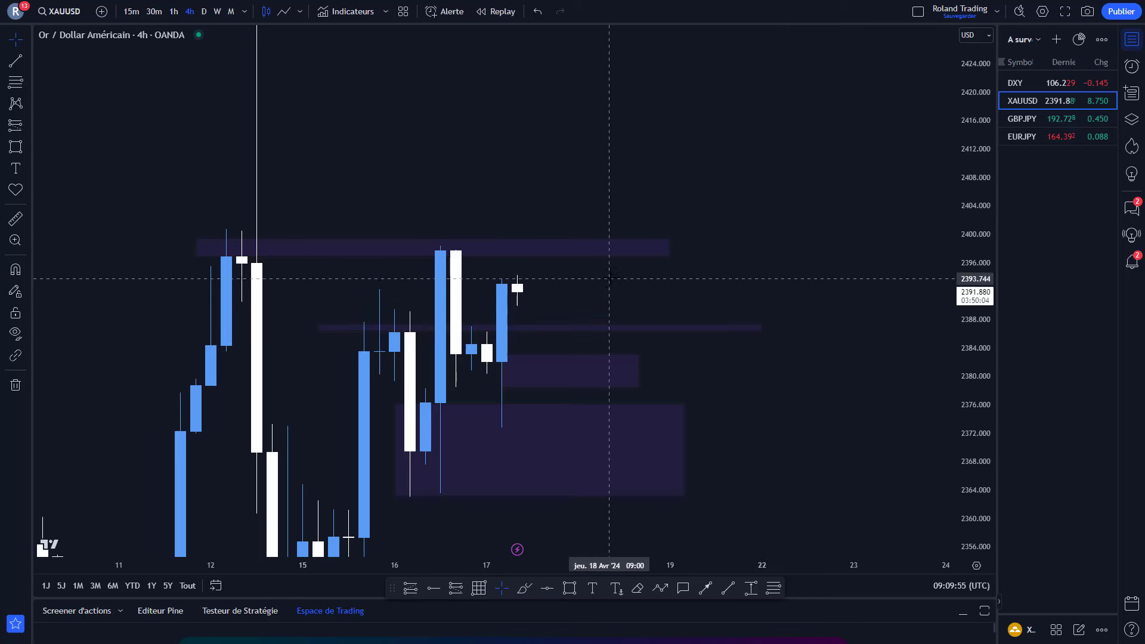
Remove all four drawings from the XAUUSD chart.
{"action": "left_click", "coordinate": [593, 387]}
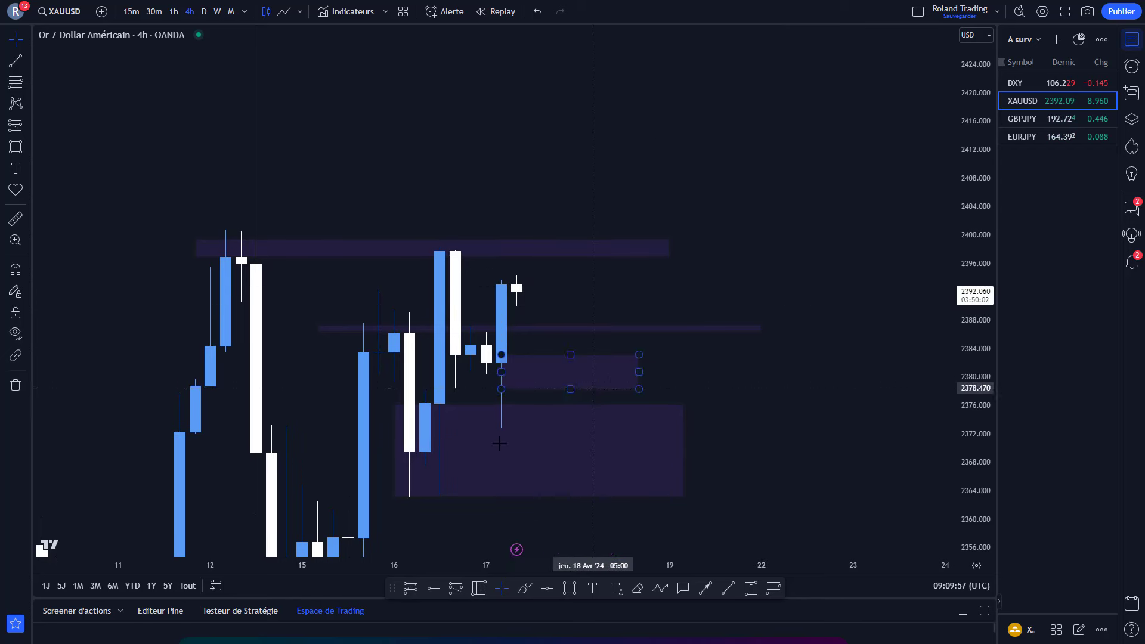
{"action": "left_click", "coordinate": [16, 385]}
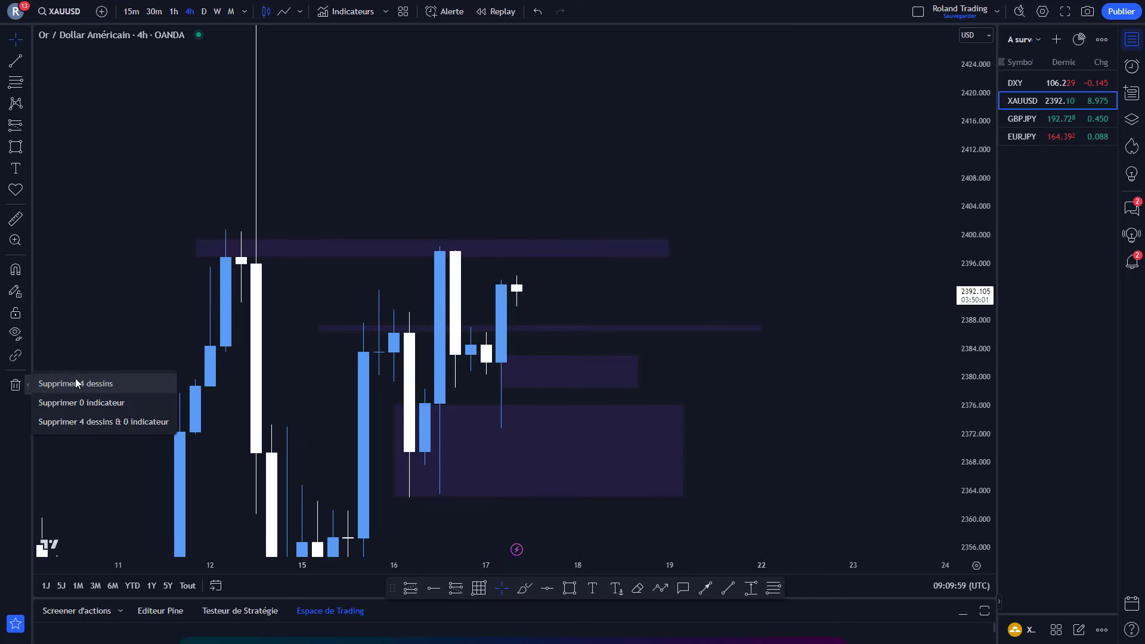
{"action": "left_click", "coordinate": [77, 384]}
Draw a rectangle zone over the 16 April lows from about 2376.5 down to 2364, extending to 18 April.
{"action": "left_click", "coordinate": [570, 589]}
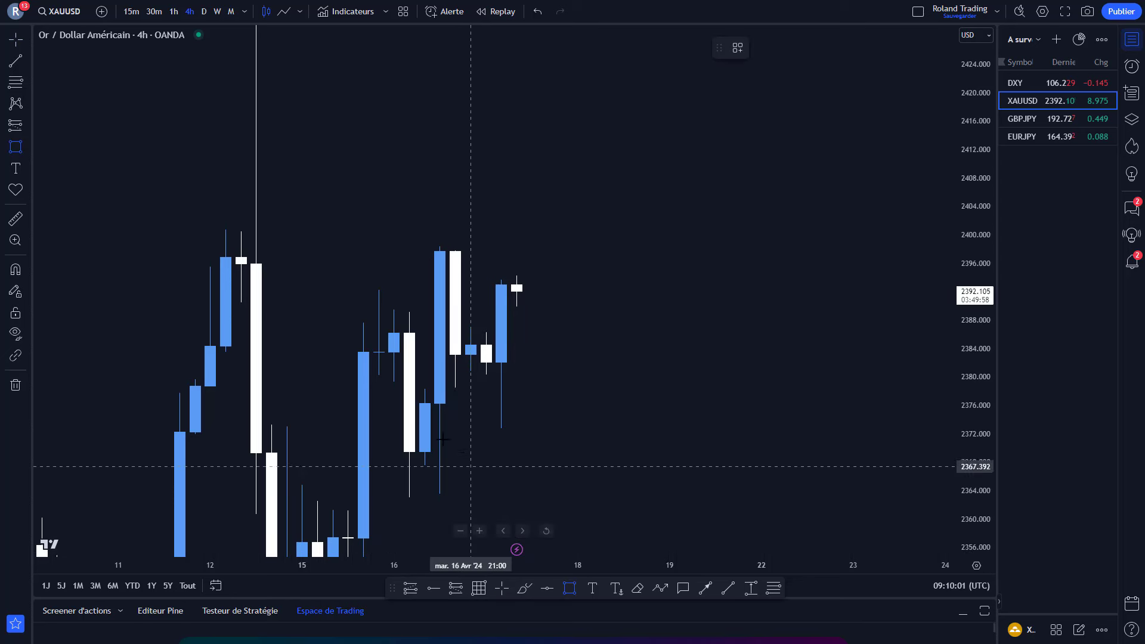
{"action": "left_click", "coordinate": [410, 403]}
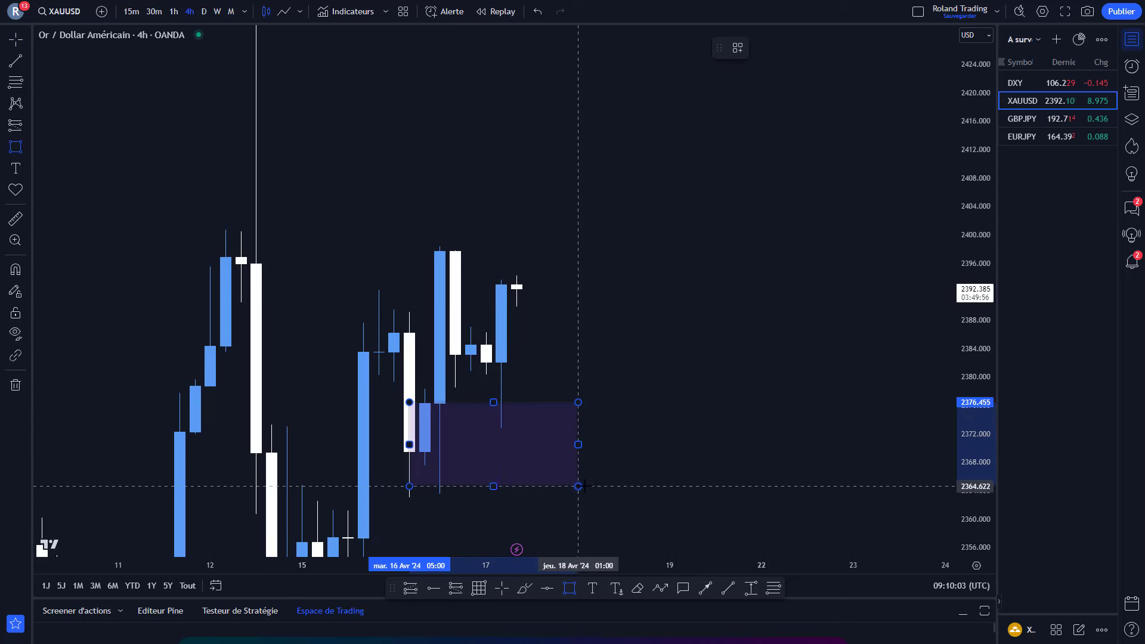
{"action": "left_click", "coordinate": [591, 491]}
{"action": "key", "text": "Escape"}
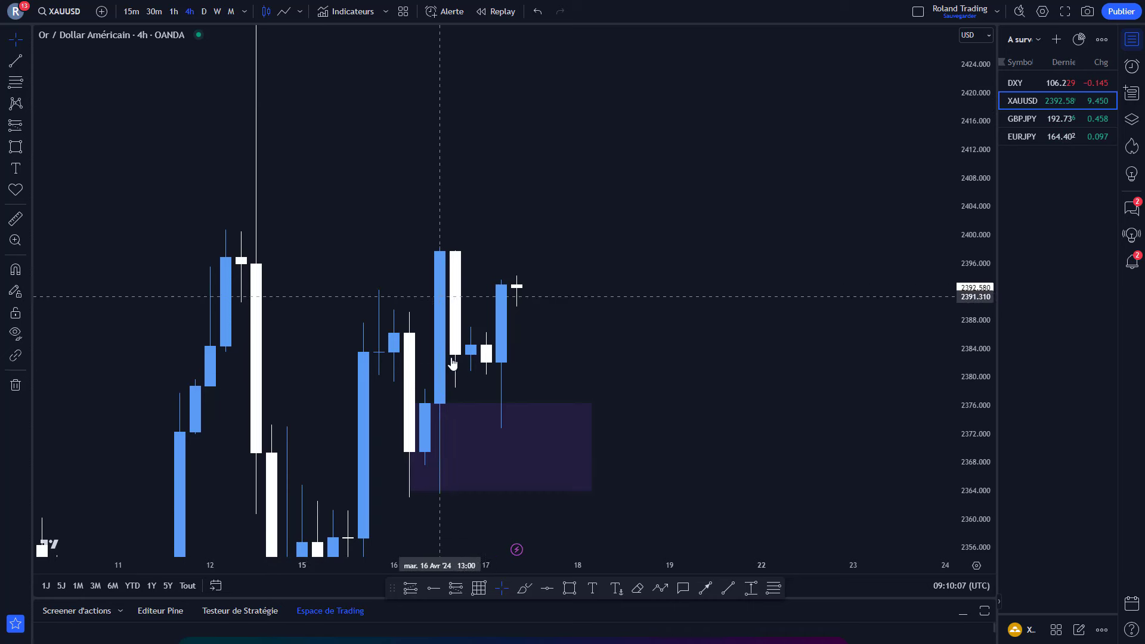
Draw a thin rectangle zone at about 2386 from 15 April to 18 April.
{"action": "left_click", "coordinate": [572, 590]}
{"action": "left_click", "coordinate": [348, 331]}
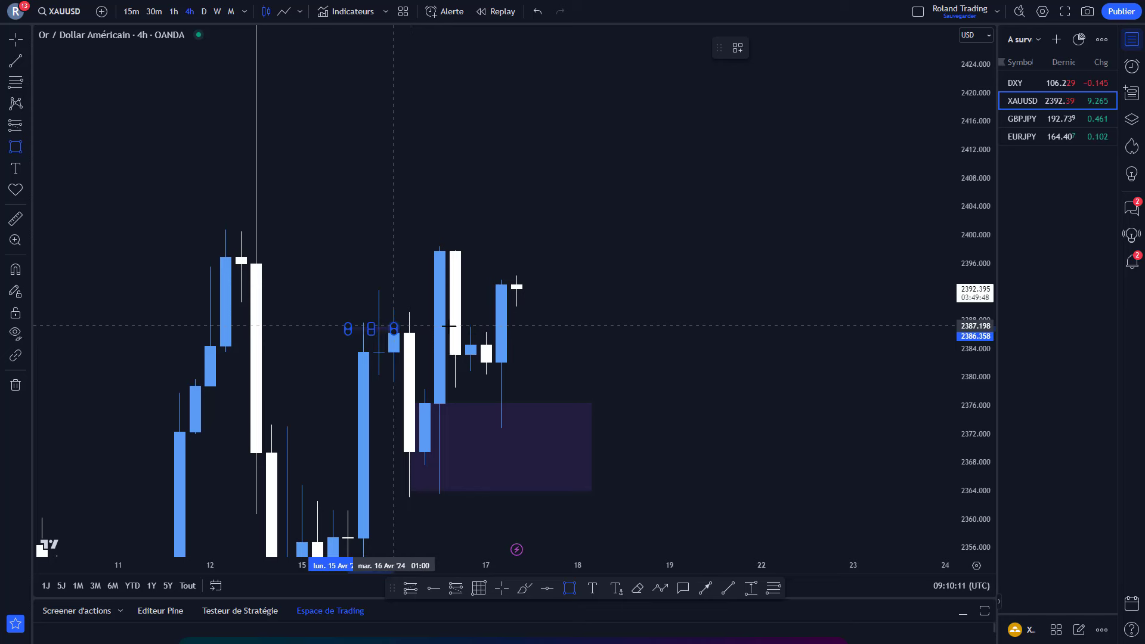
{"action": "left_click", "coordinate": [624, 337]}
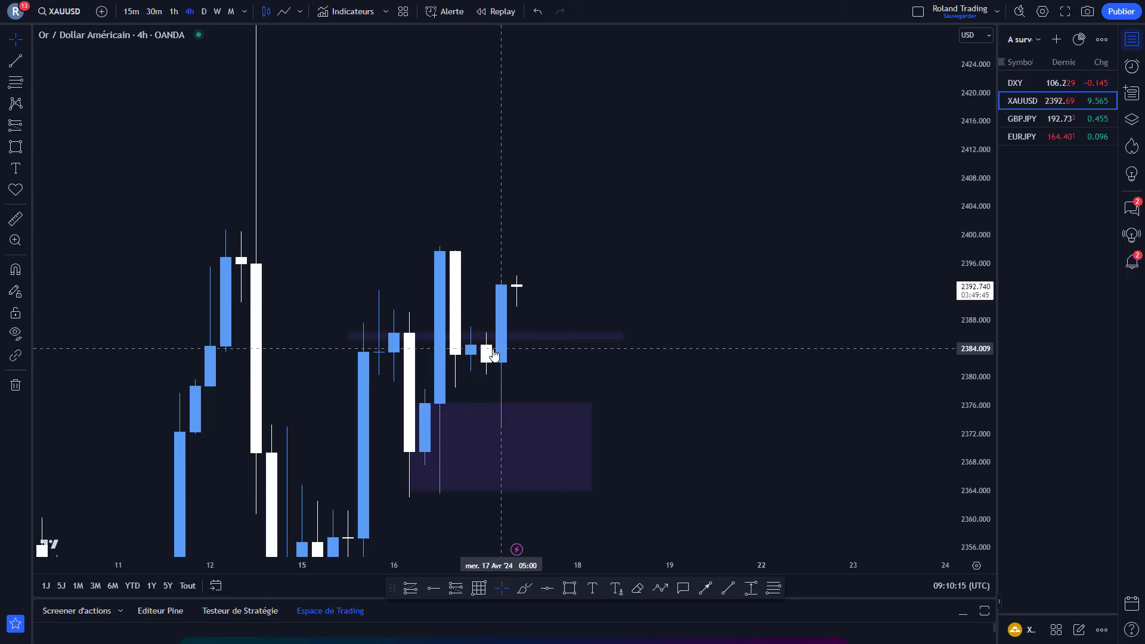
Draw a rectangle zone at the 16 April high from about 2398.3 to 2395.4, extending to 18 April 13:00.
{"action": "left_click_drag", "start_coordinate": [733, 435], "coordinate": [797, 434]}
{"action": "scroll", "coordinate": [525, 404], "scroll_direction": "up", "scroll_amount": 2}
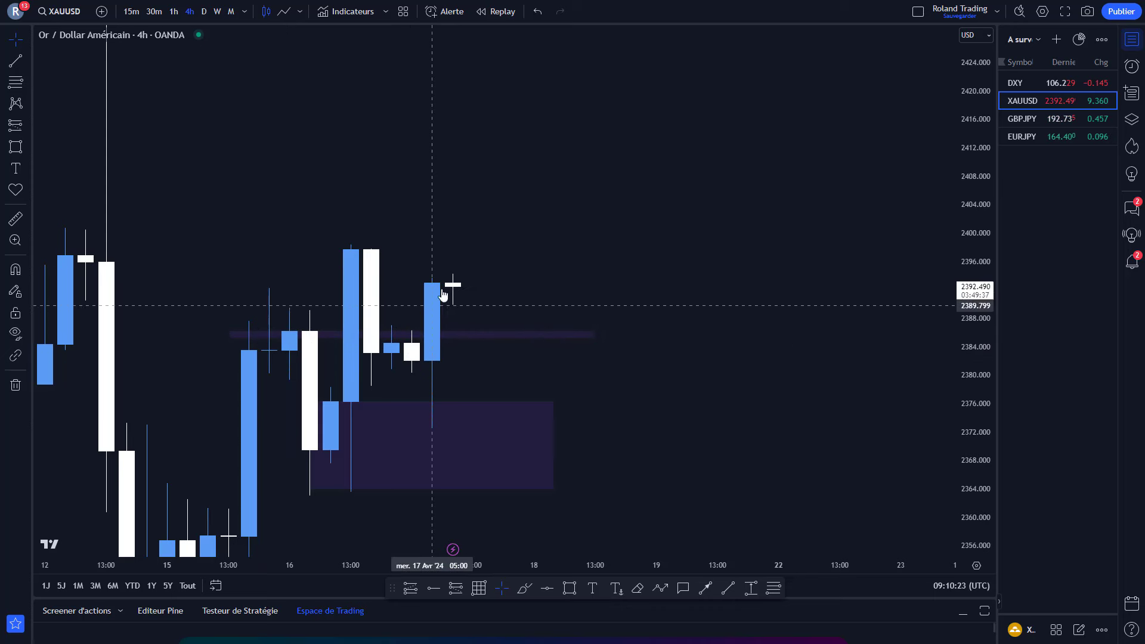
{"action": "left_click_drag", "start_coordinate": [437, 298], "coordinate": [526, 301]}
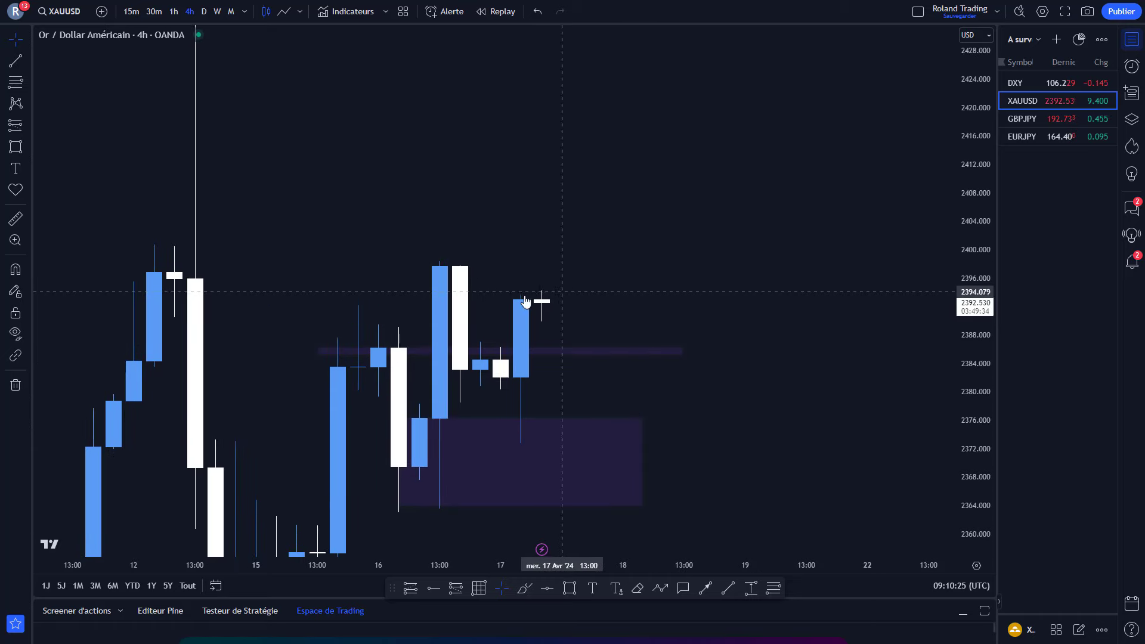
{"action": "left_click", "coordinate": [566, 590]}
{"action": "mouse_move", "coordinate": [398, 261]}
{"action": "left_mouse_down"}
{"action": "mouse_move", "coordinate": [664, 260]}
{"action": "mouse_move", "coordinate": [683, 280]}
{"action": "left_mouse_up"}
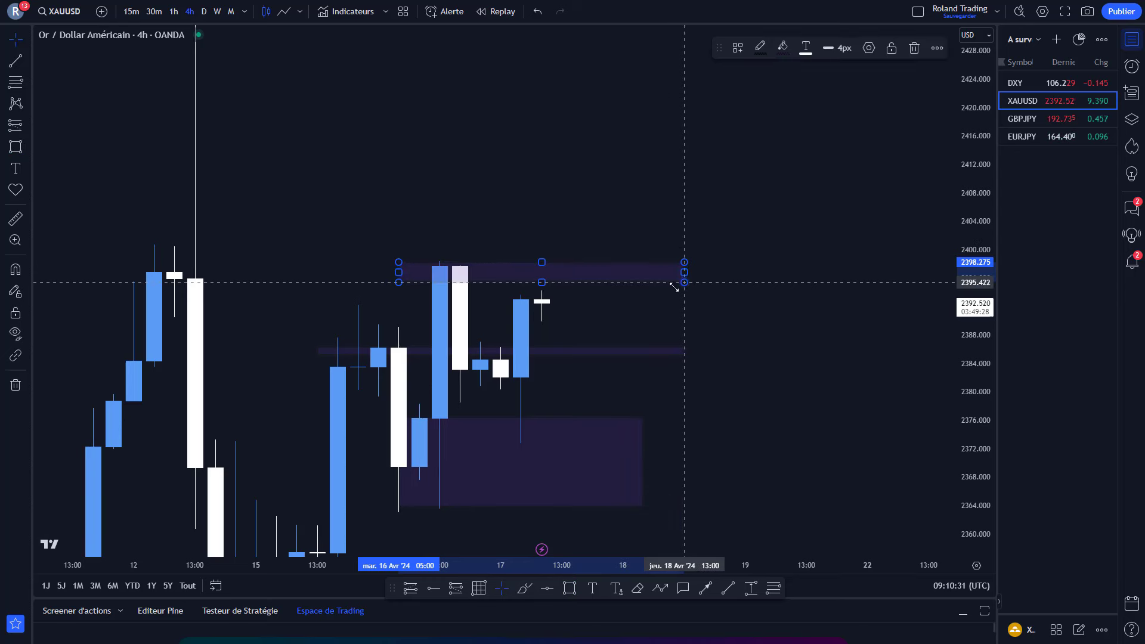
Adjust the zone at the 16 April high to span from about 2399.3 down to 2397.
{"action": "left_click_drag", "start_coordinate": [609, 286], "coordinate": [549, 273]}
{"action": "left_click", "coordinate": [557, 284]}
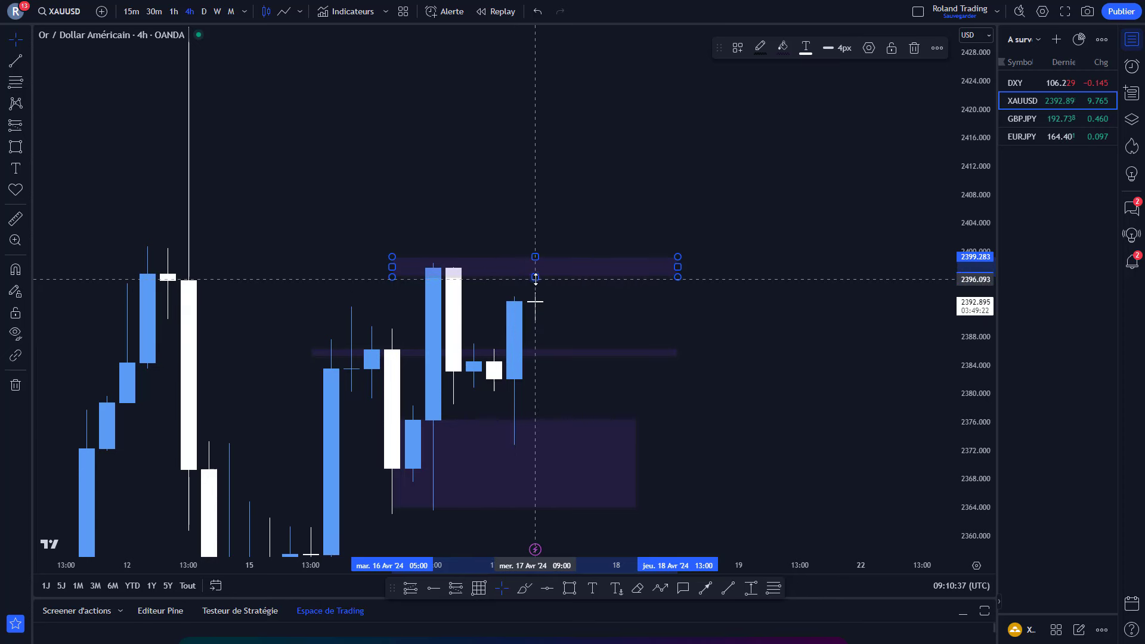
{"action": "left_click_drag", "start_coordinate": [536, 279], "coordinate": [548, 273]}
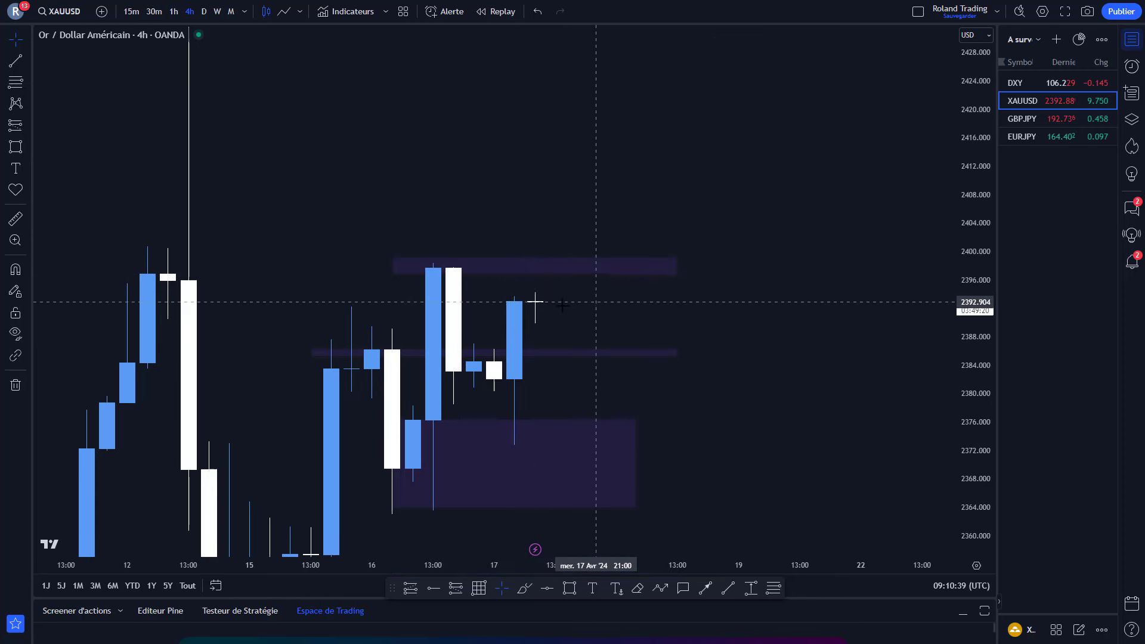
{"action": "left_click", "coordinate": [556, 291]}
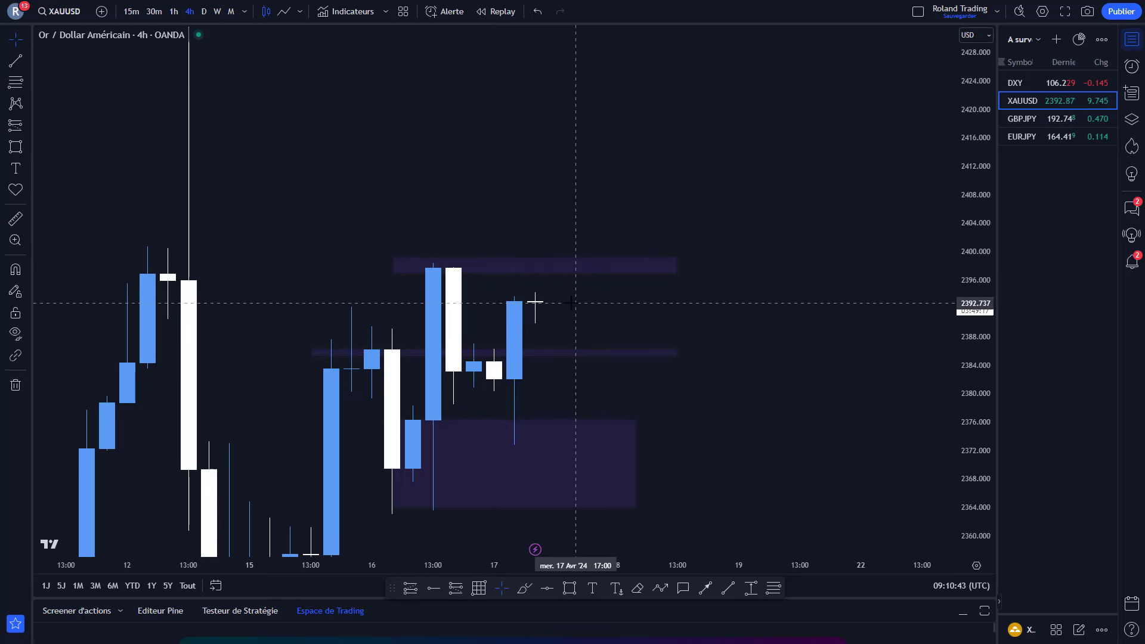
Switch the XAUUSD chart to the 1-hour timeframe with the recent candles and drawn zones in view.
{"action": "left_click_drag", "start_coordinate": [571, 304], "coordinate": [587, 306]}
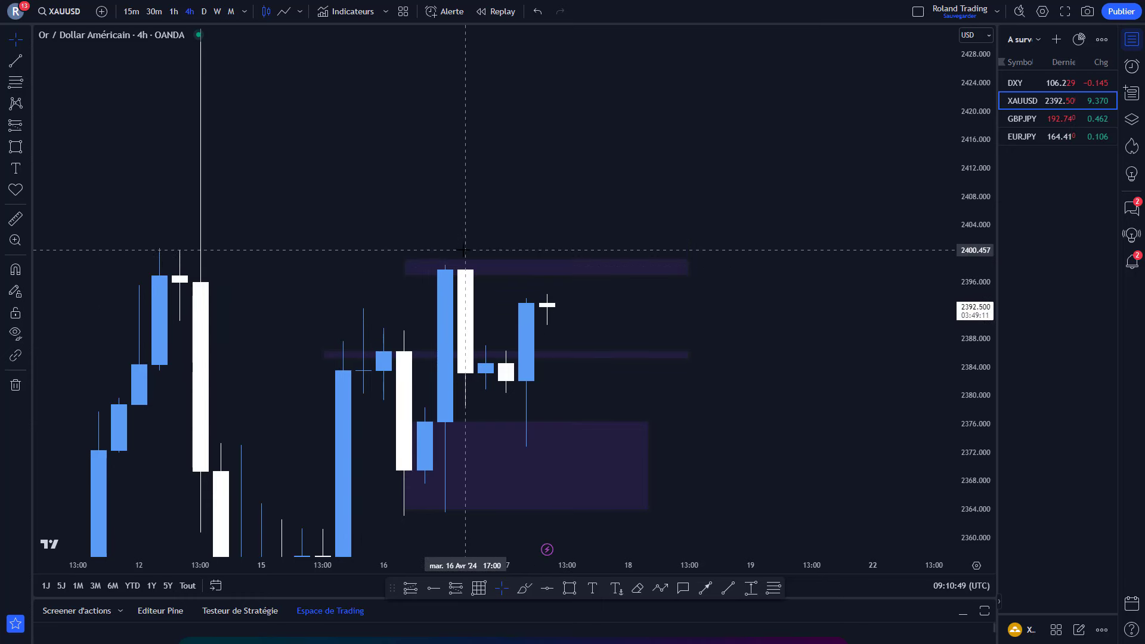
{"action": "left_click", "coordinate": [174, 12]}
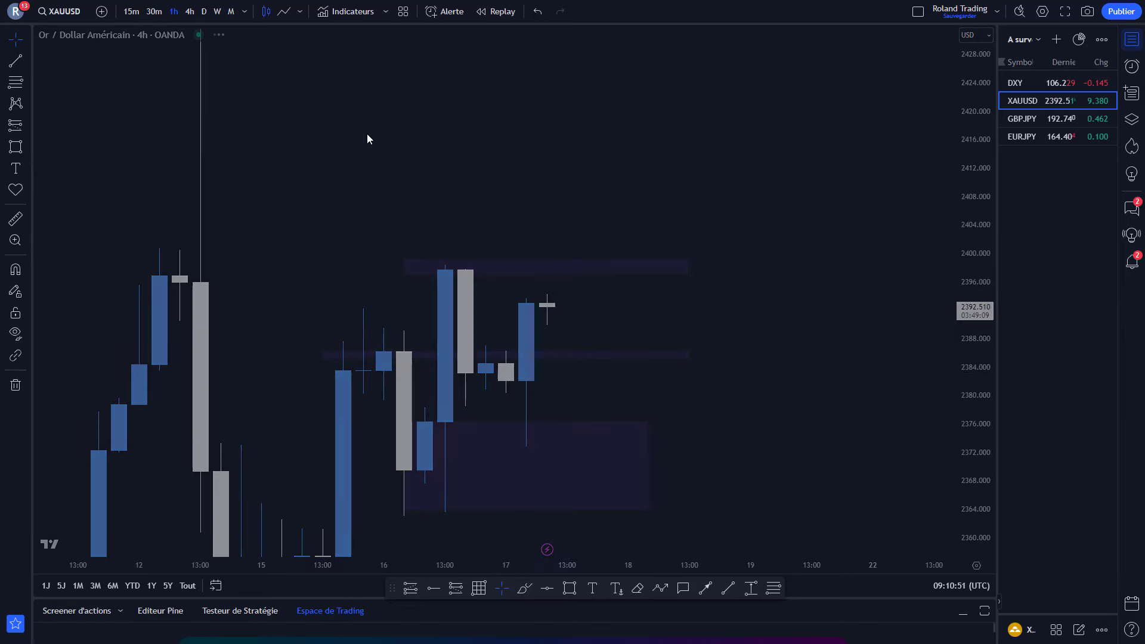
{"action": "left_click_drag", "start_coordinate": [525, 146], "coordinate": [454, 184]}
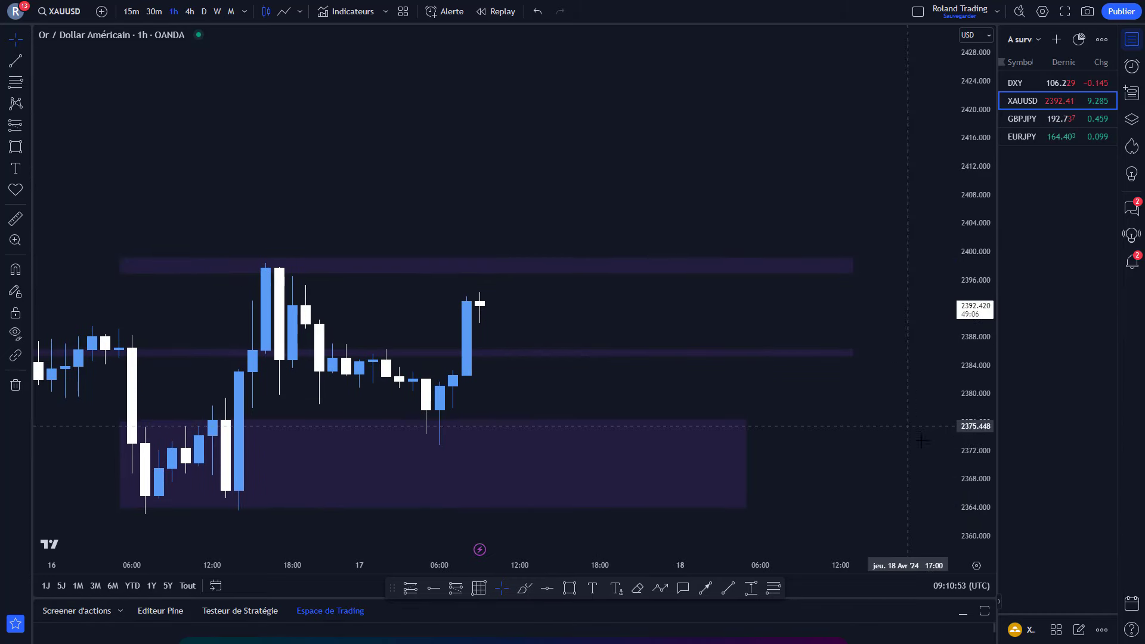
Draw a rectangle zone from about 2383.3 down to 2378.2, spanning 17 April 06:00 to 18 April 10:00.
{"action": "scroll", "coordinate": [731, 370], "scroll_direction": "down", "scroll_amount": 2}
{"action": "left_click_drag", "start_coordinate": [731, 370], "coordinate": [701, 425]}
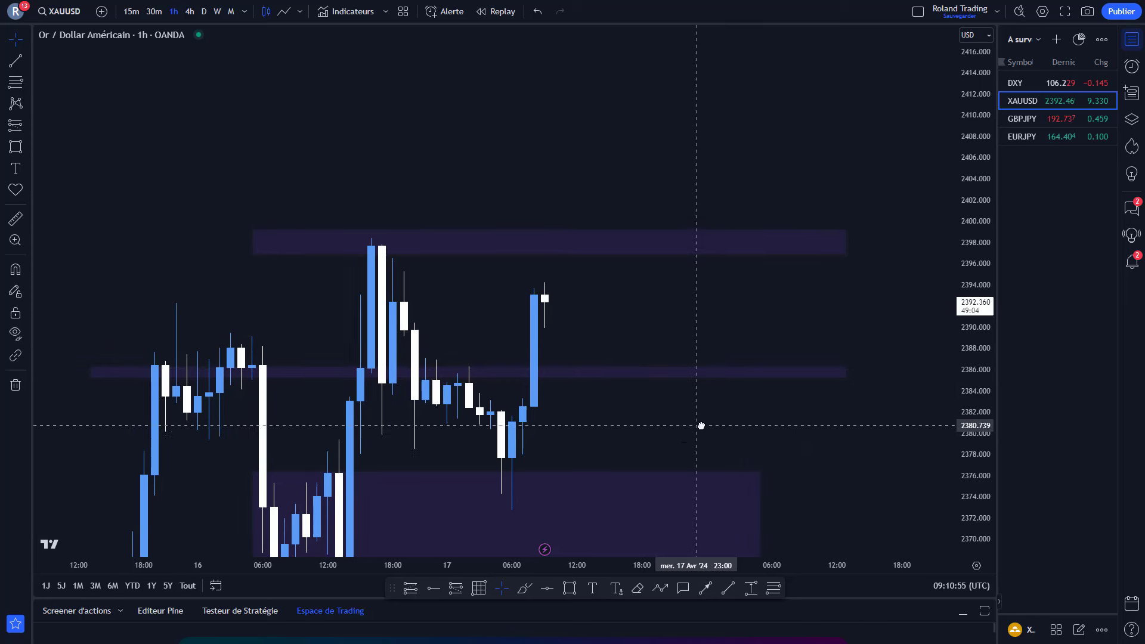
{"action": "left_click", "coordinate": [568, 593]}
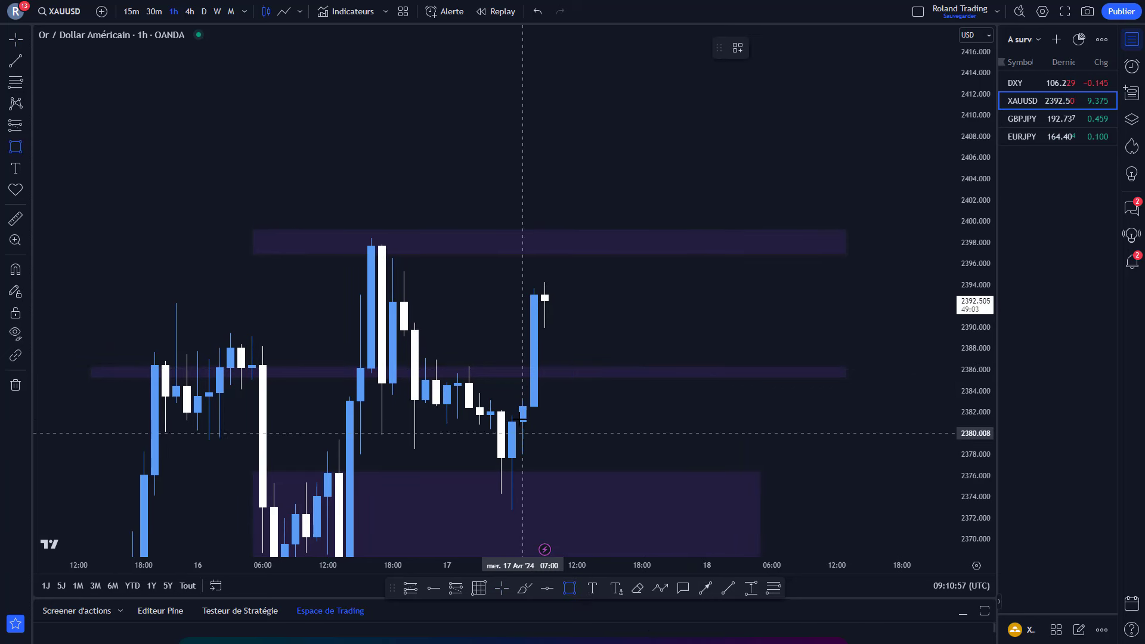
{"action": "left_click", "coordinate": [514, 398]}
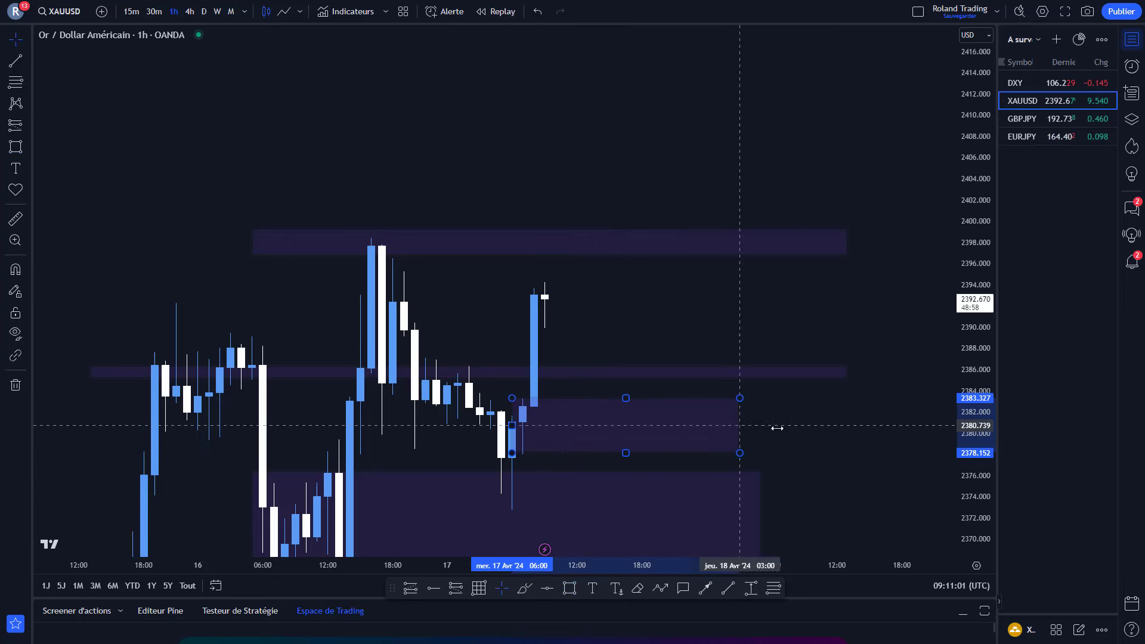
{"action": "left_click", "coordinate": [815, 453]}
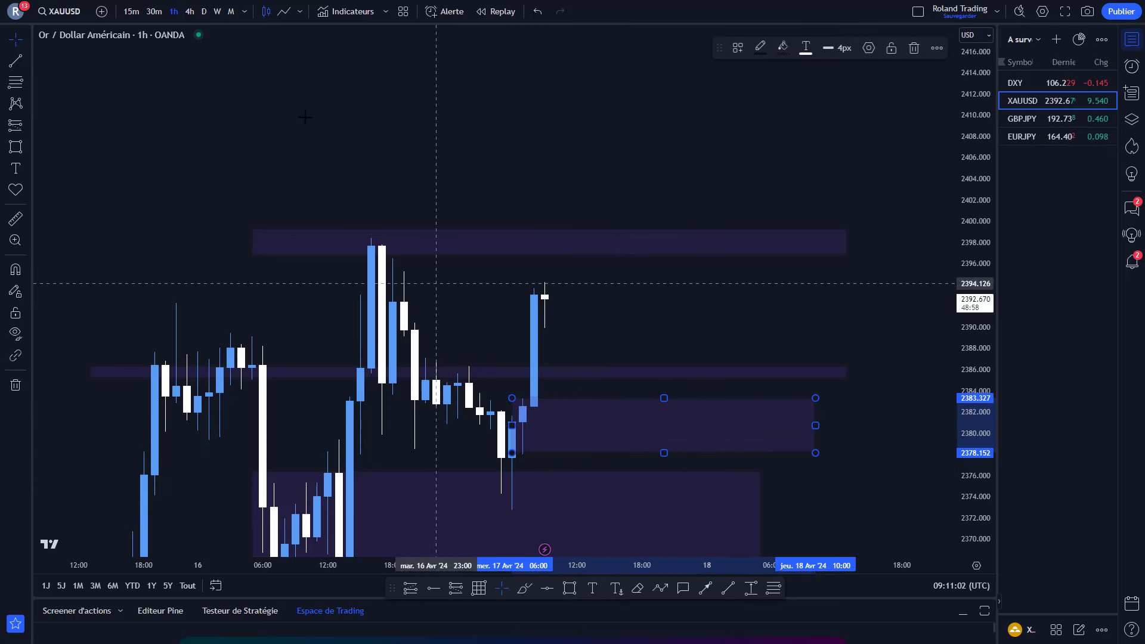
Switch the XAUUSD chart to the 30-minute timeframe and move the new zone's upper-left corner to 17 April 06:30 at about 2383.
{"action": "left_click", "coordinate": [158, 18]}
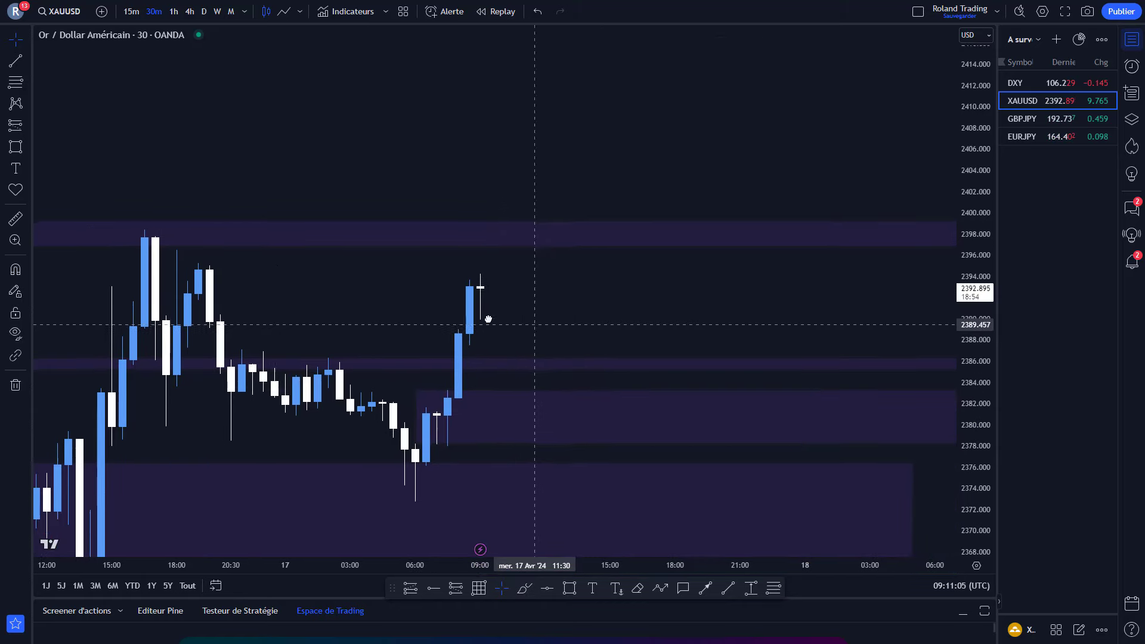
{"action": "scroll", "coordinate": [488, 320], "scroll_direction": "down", "scroll_amount": 5}
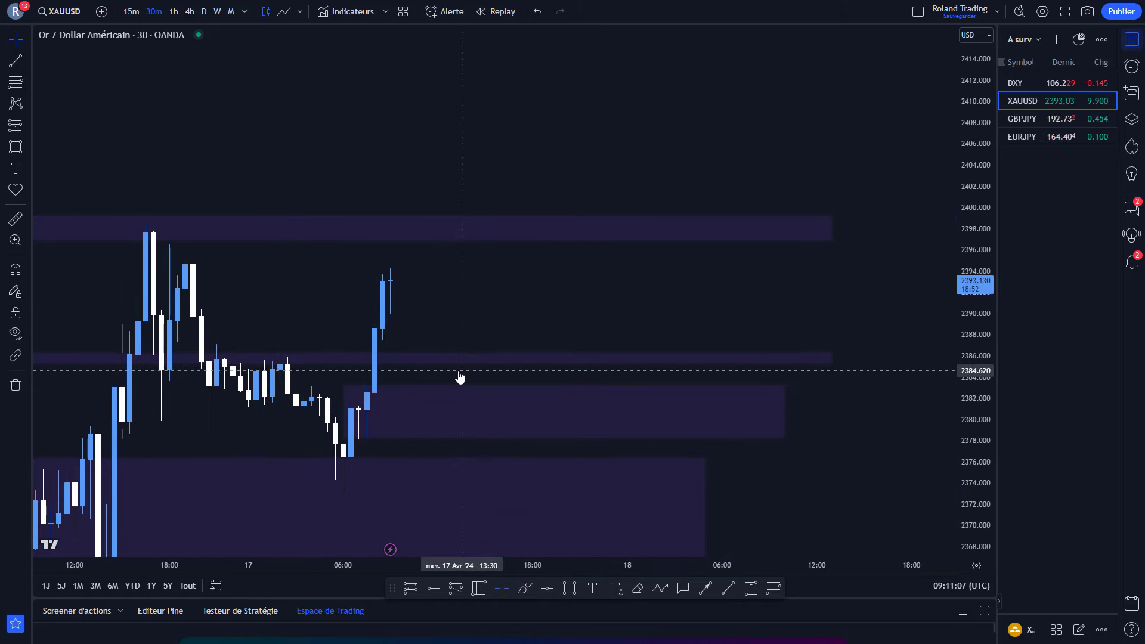
{"action": "scroll", "coordinate": [460, 377], "scroll_direction": "down", "scroll_amount": 1}
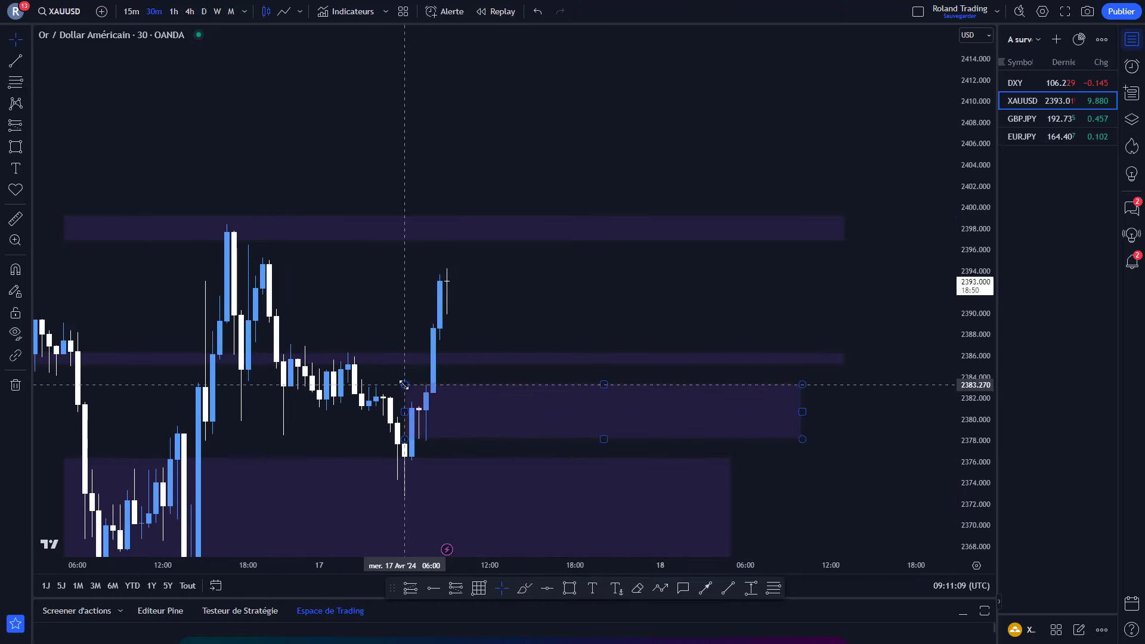
{"action": "mouse_move", "coordinate": [626, 334]}
{"action": "left_mouse_down"}
{"action": "mouse_move", "coordinate": [605, 316]}
{"action": "mouse_move", "coordinate": [716, 289]}
{"action": "mouse_move", "coordinate": [634, 297]}
{"action": "left_mouse_up"}
{"action": "scroll", "coordinate": [715, 291], "scroll_direction": "up", "scroll_amount": 1}
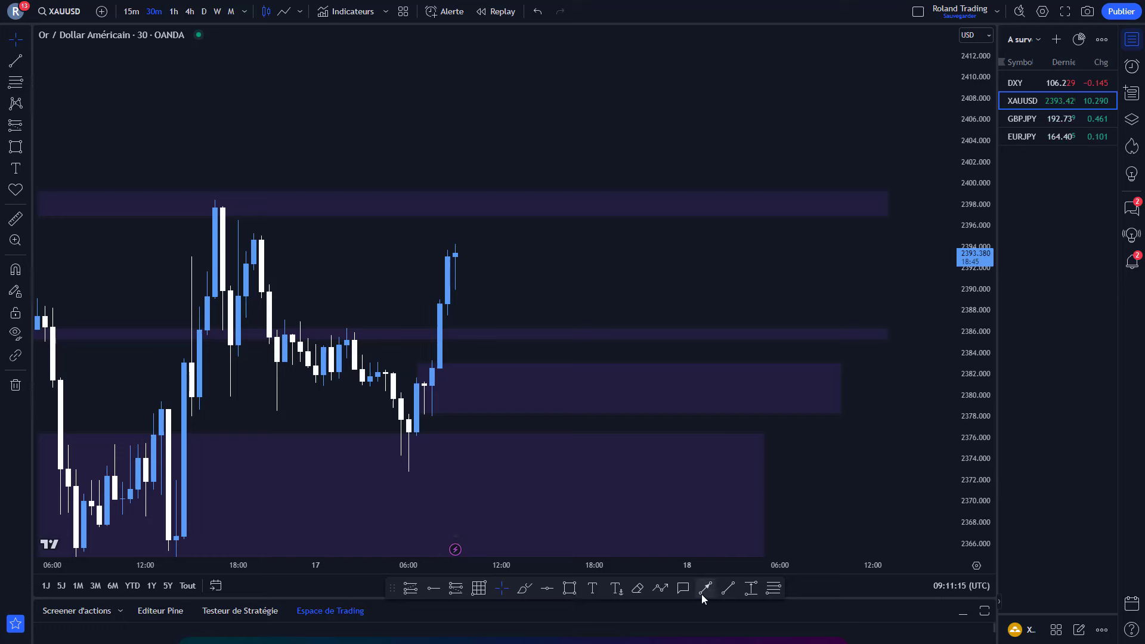
Draw a path dipping from about 2385 to 2382.3, rising to about 2398, and shift it forward so its low sits near 17 April 19:30.
{"action": "left_click", "coordinate": [660, 591]}
{"action": "left_click", "coordinate": [502, 319]}
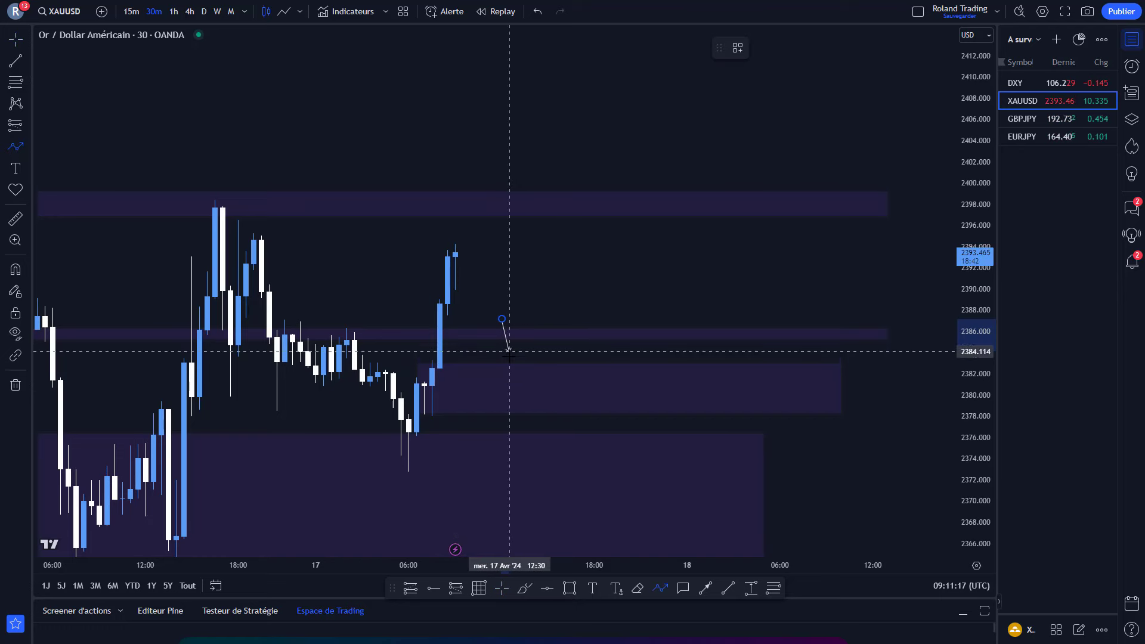
{"action": "left_click", "coordinate": [525, 369]}
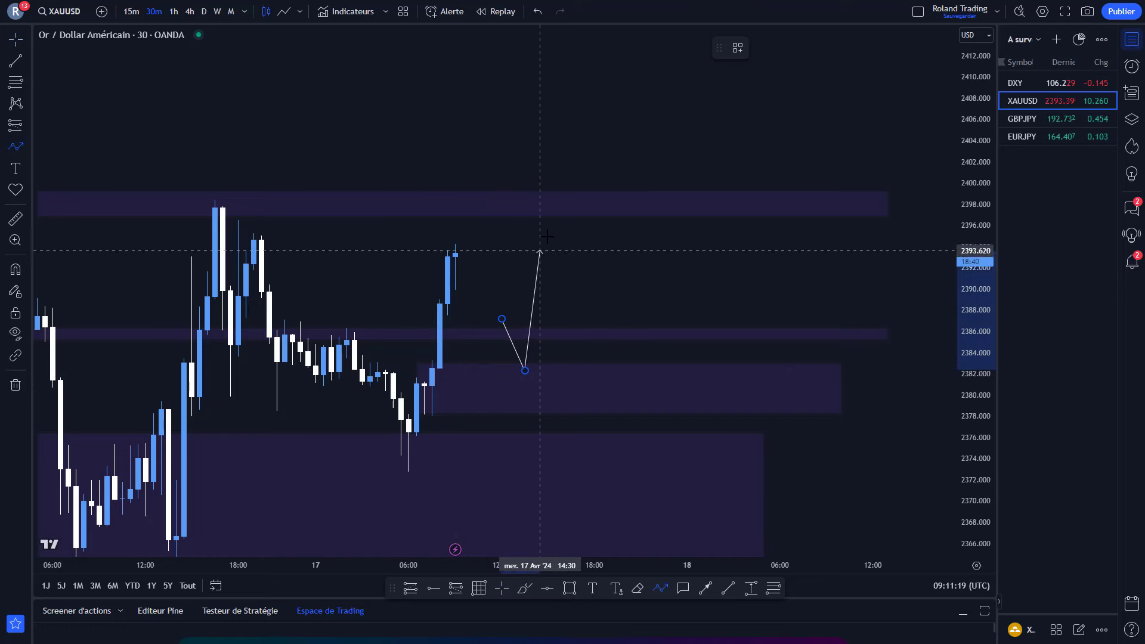
{"action": "double_click", "coordinate": [548, 201]}
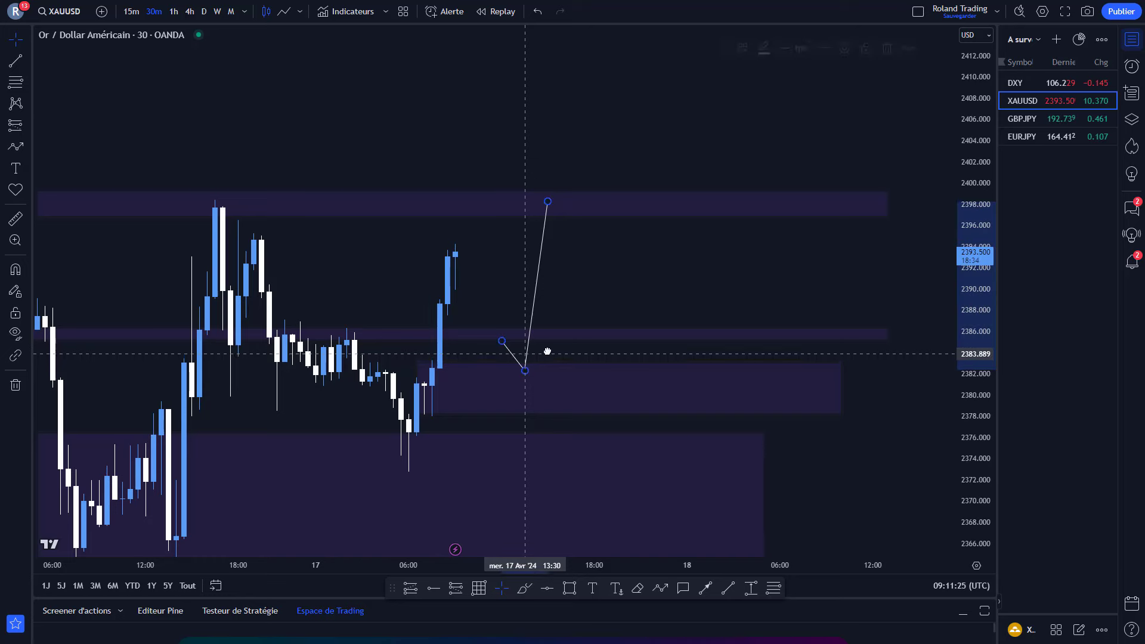
{"action": "left_click_drag", "start_coordinate": [548, 352], "coordinate": [641, 352]}
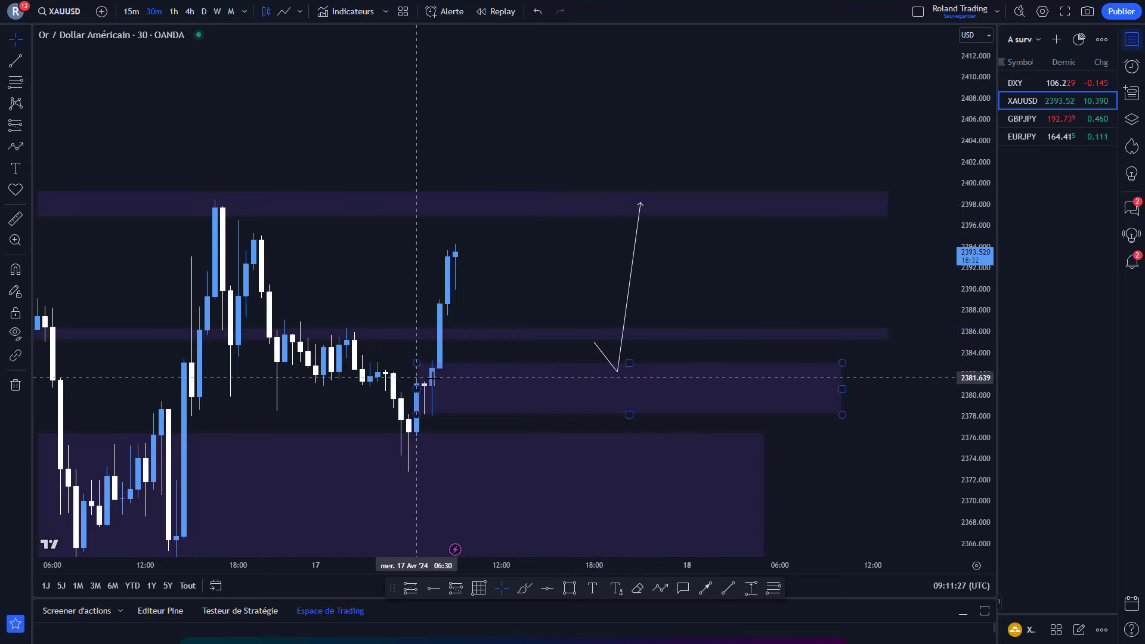
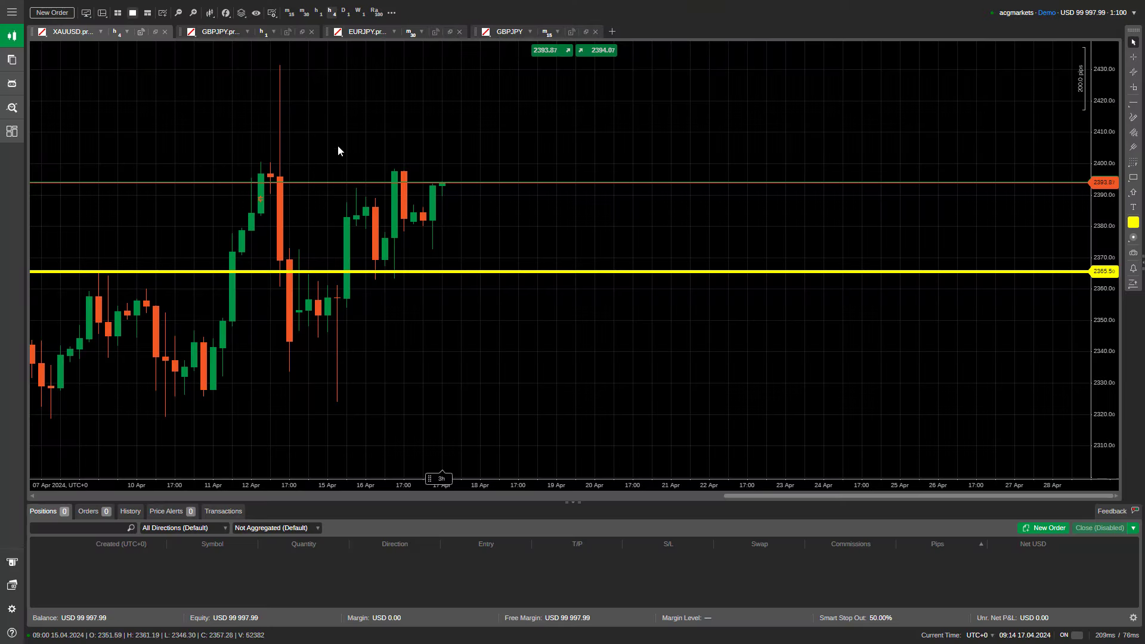
Switch to cTrader and delete the yellow horizontal line at about 2365.5 on the XAUUSD chart.
{"action": "left_click", "coordinate": [370, 272]}
{"action": "left_click", "coordinate": [564, 285]}
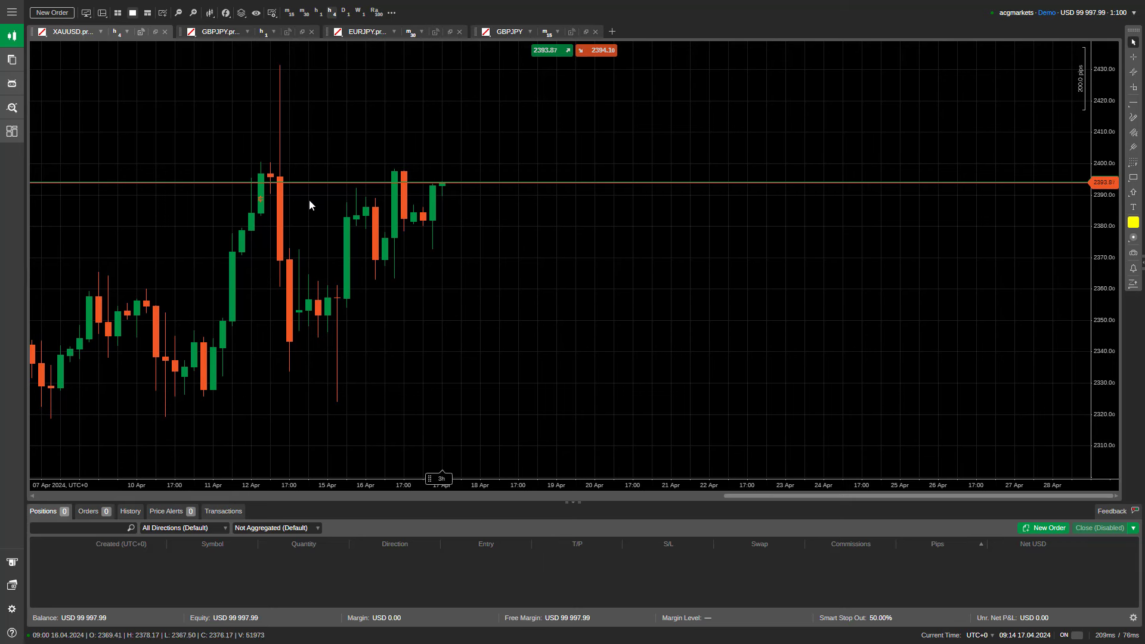
Show the closed-trade history for the current month in an enlarged trade list.
{"action": "left_click", "coordinate": [130, 512]}
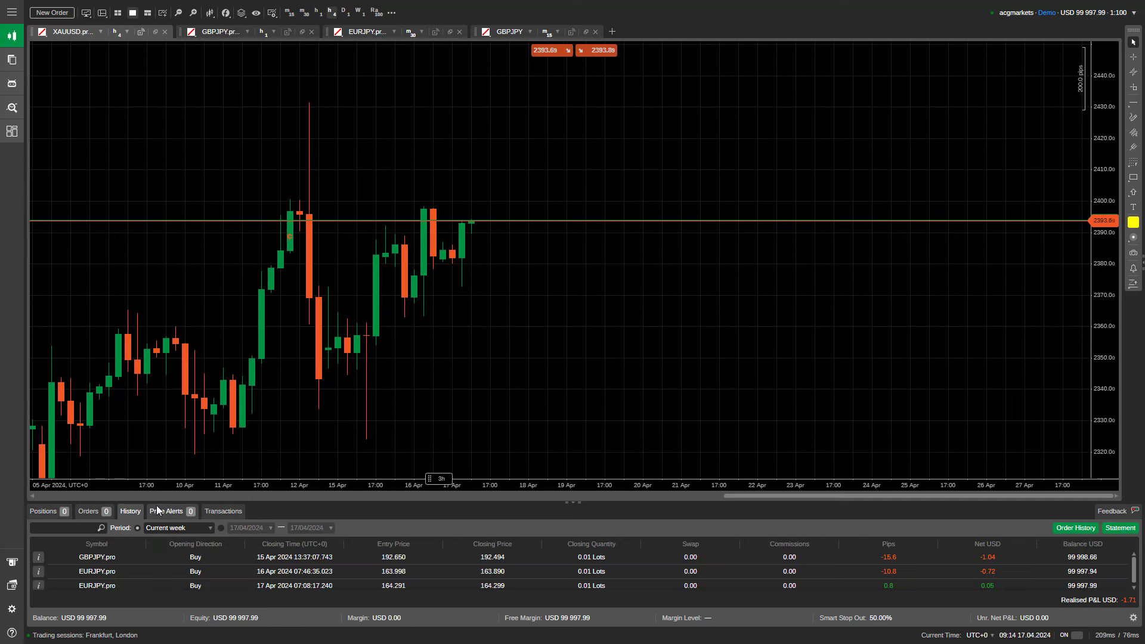
{"action": "left_click_drag", "start_coordinate": [160, 503], "coordinate": [191, 409]}
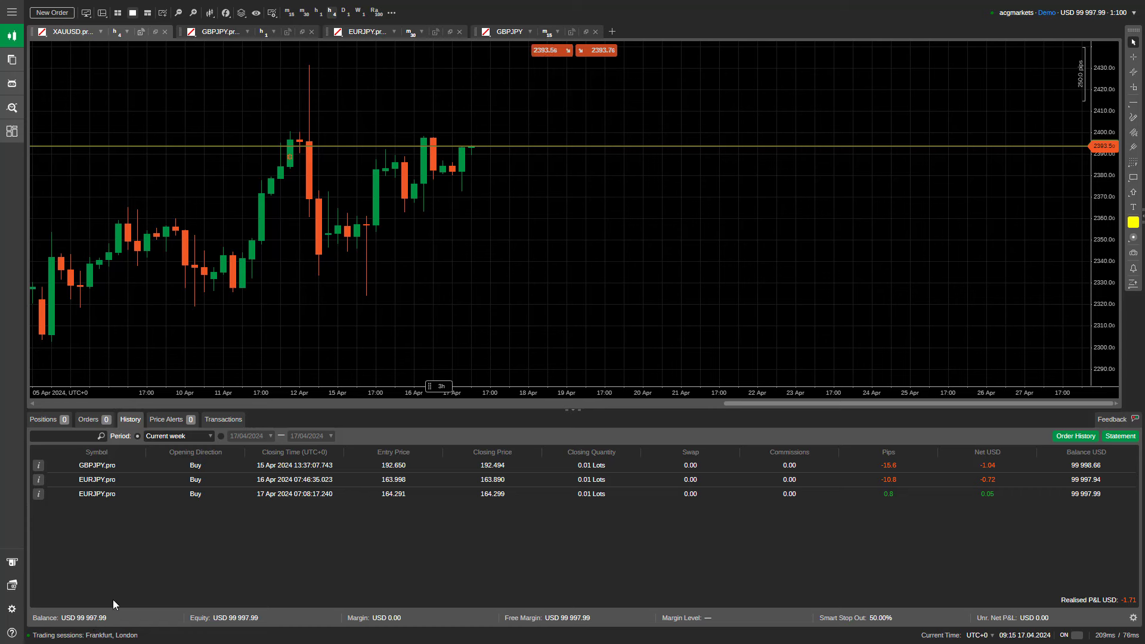
{"action": "left_click", "coordinate": [207, 434]}
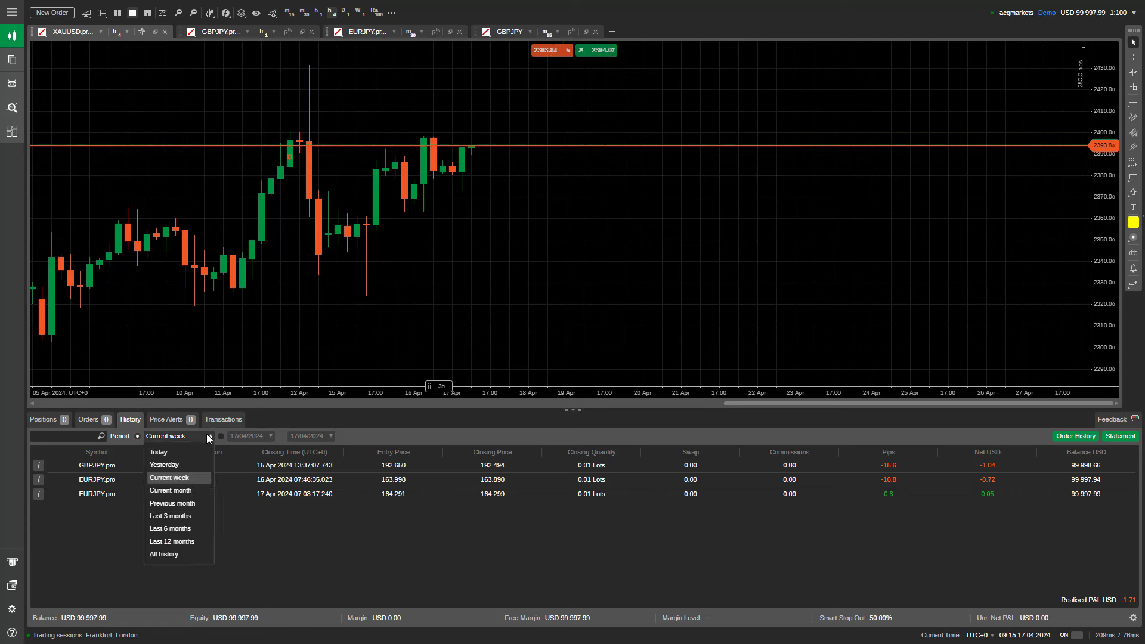
{"action": "left_click", "coordinate": [182, 491]}
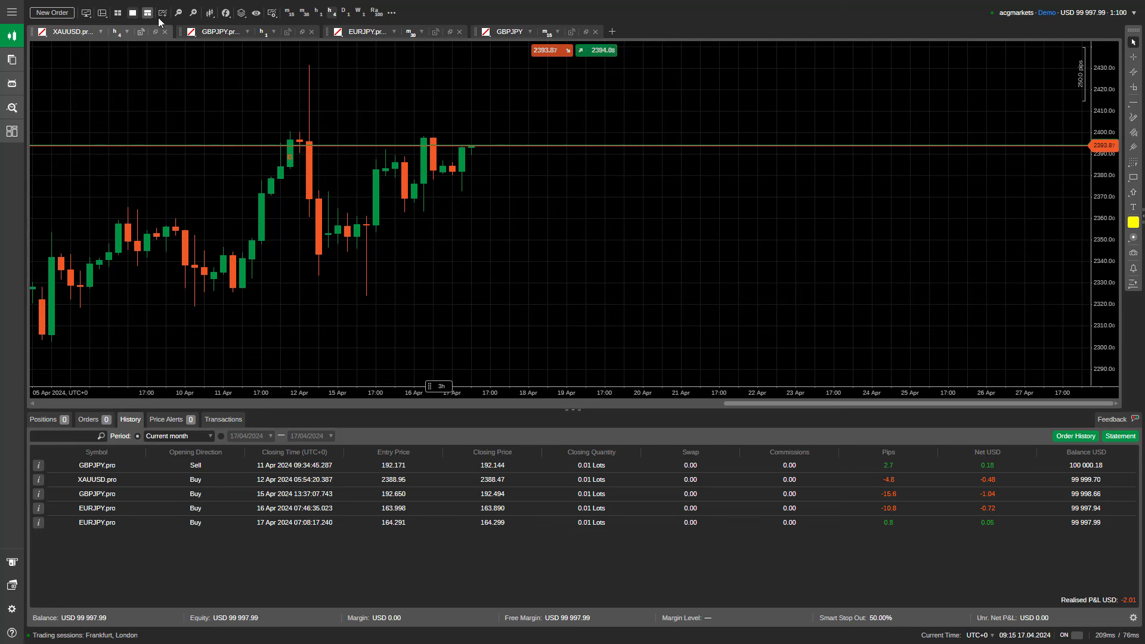
Hide the Trade Watch area and zoom in on the XAUUSD chart.
{"action": "left_click", "coordinate": [87, 15]}
{"action": "left_click", "coordinate": [101, 14]}
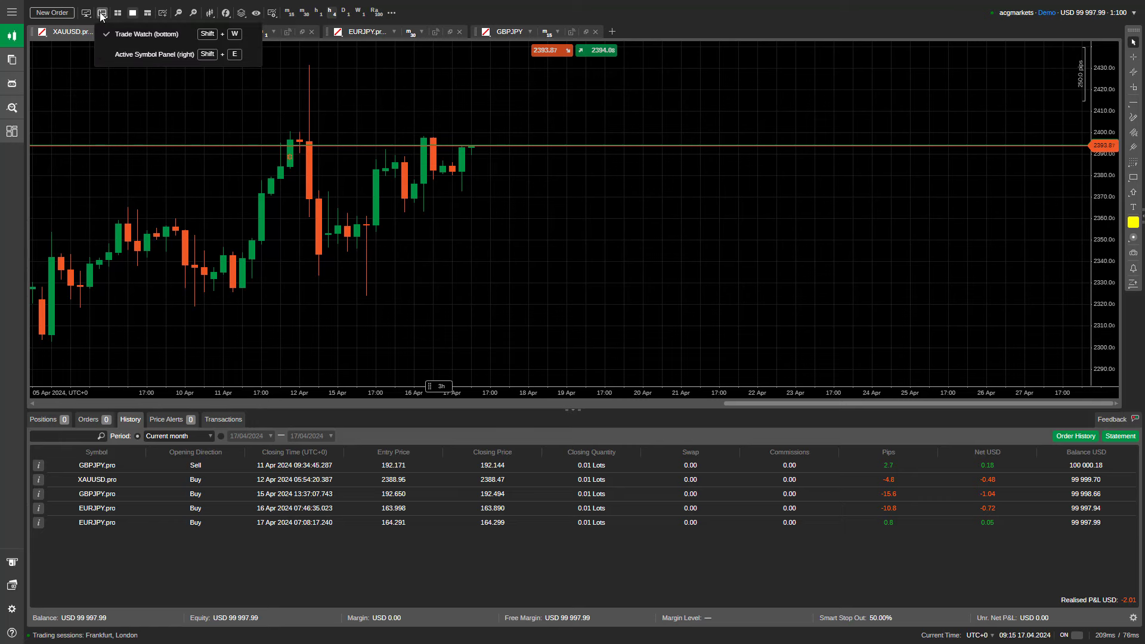
{"action": "left_click", "coordinate": [115, 33]}
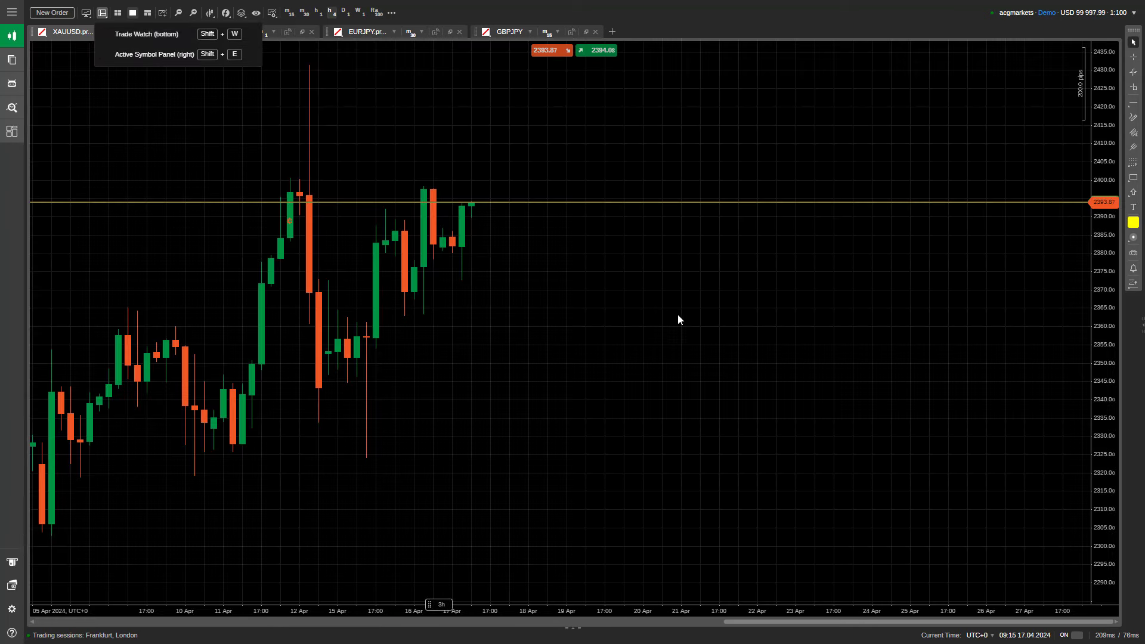
{"action": "left_click", "coordinate": [195, 17]}
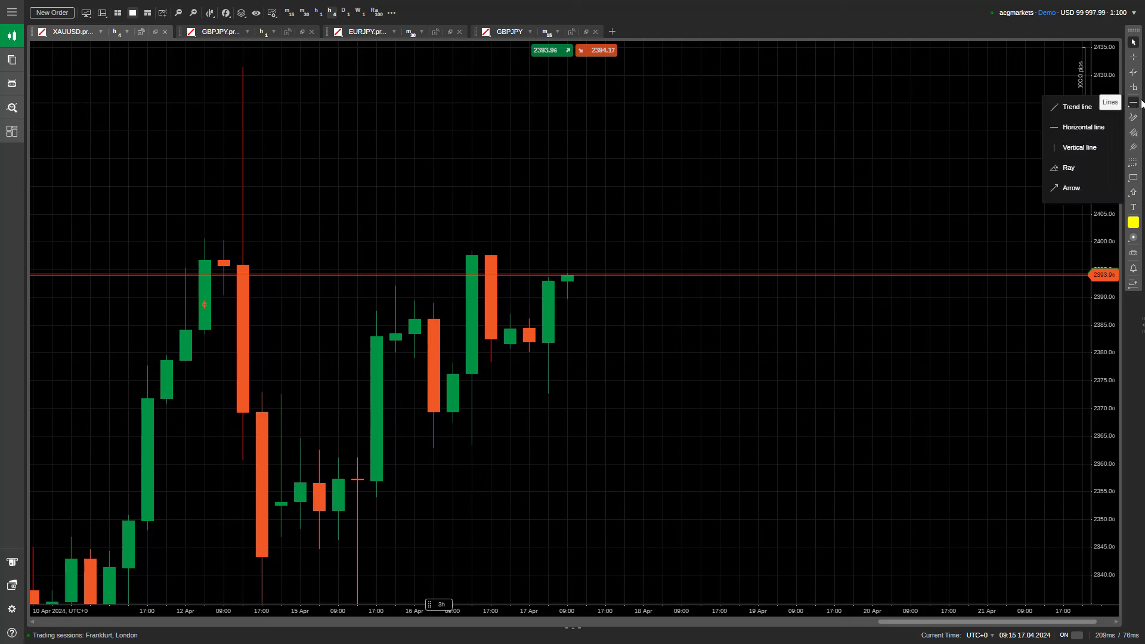
Draw a Fibonacci retracement from the 17 April low at about 2372.7 up to about 2393.5.
{"action": "mouse_move", "coordinate": [1136, 166]}
{"action": "left_click", "coordinate": [1061, 167]}
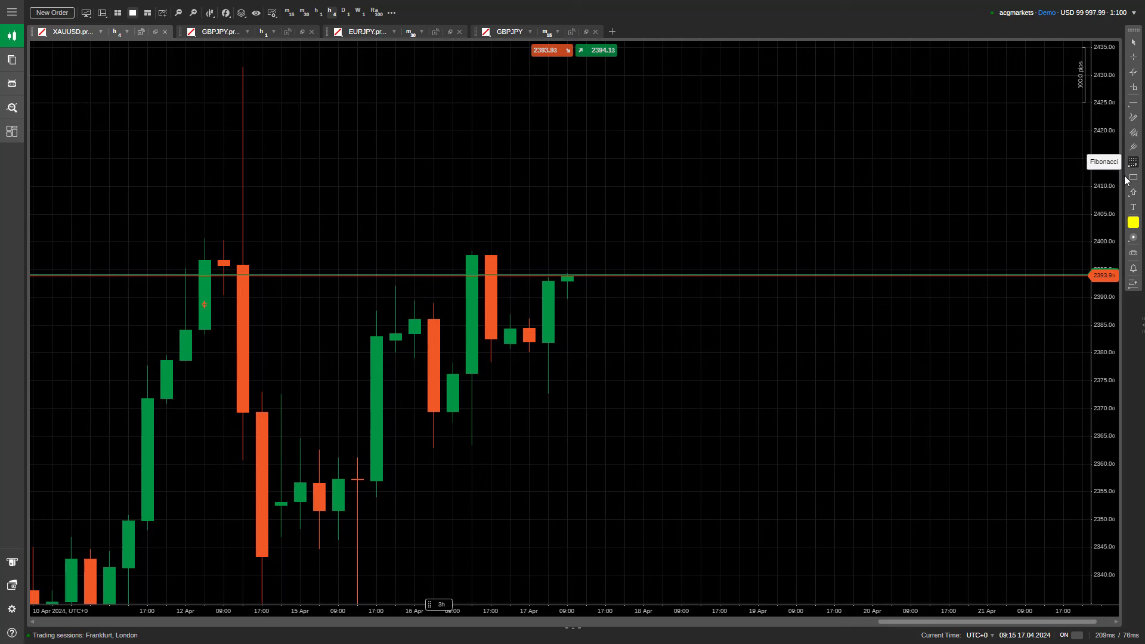
{"action": "left_click", "coordinate": [548, 394]}
{"action": "left_click", "coordinate": [498, 278]}
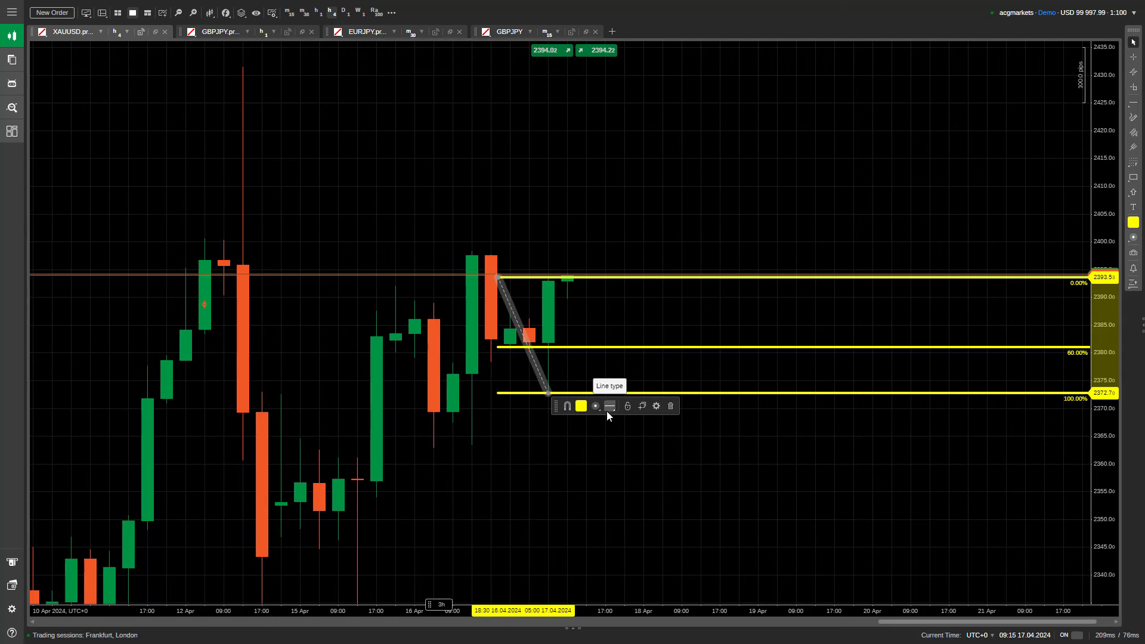
Place a buy risk-reward projection with entry about 2381.8, stop 2371.7 and target 2402.3, and switch to the 1-hour timeframe.
{"action": "left_click", "coordinate": [525, 337]}
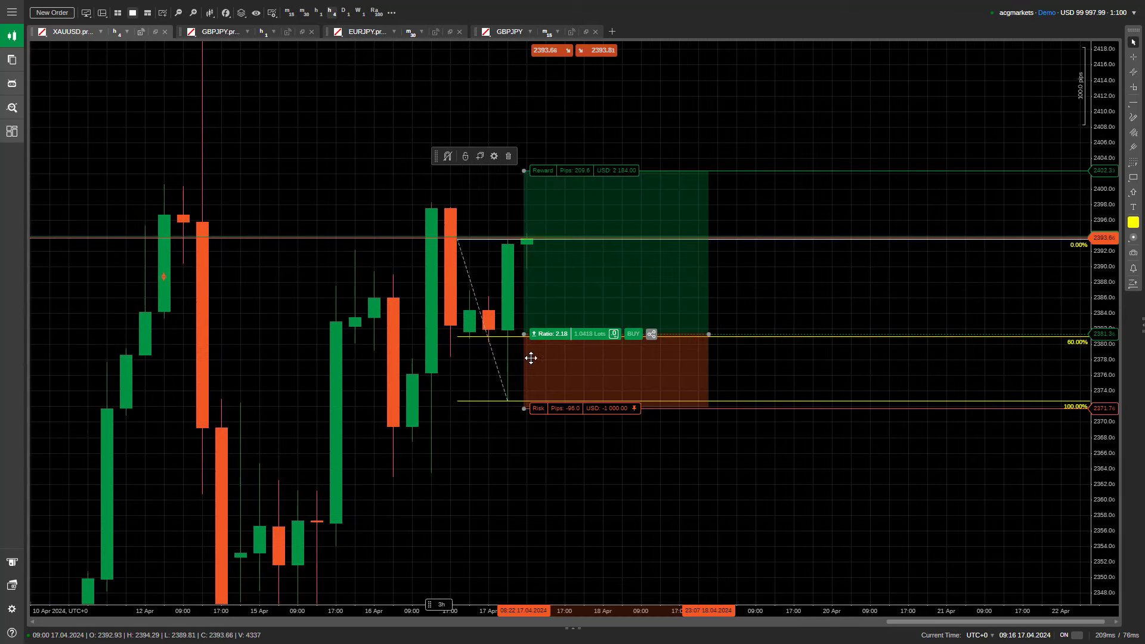
{"action": "left_click_drag", "start_coordinate": [524, 335], "coordinate": [525, 331]}
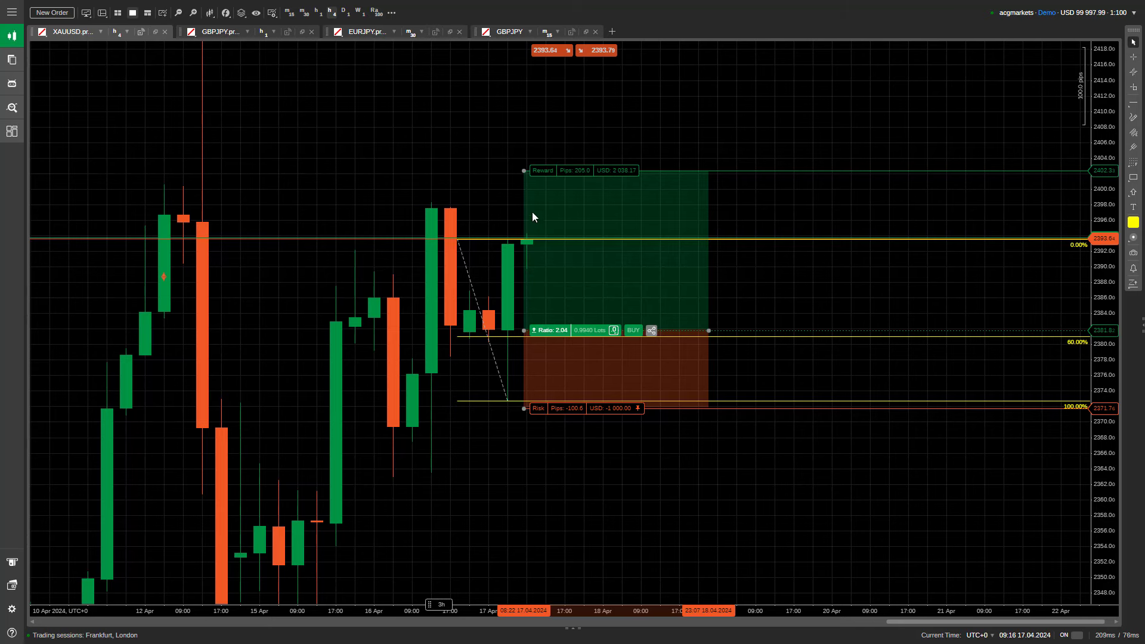
{"action": "left_click", "coordinate": [318, 13]}
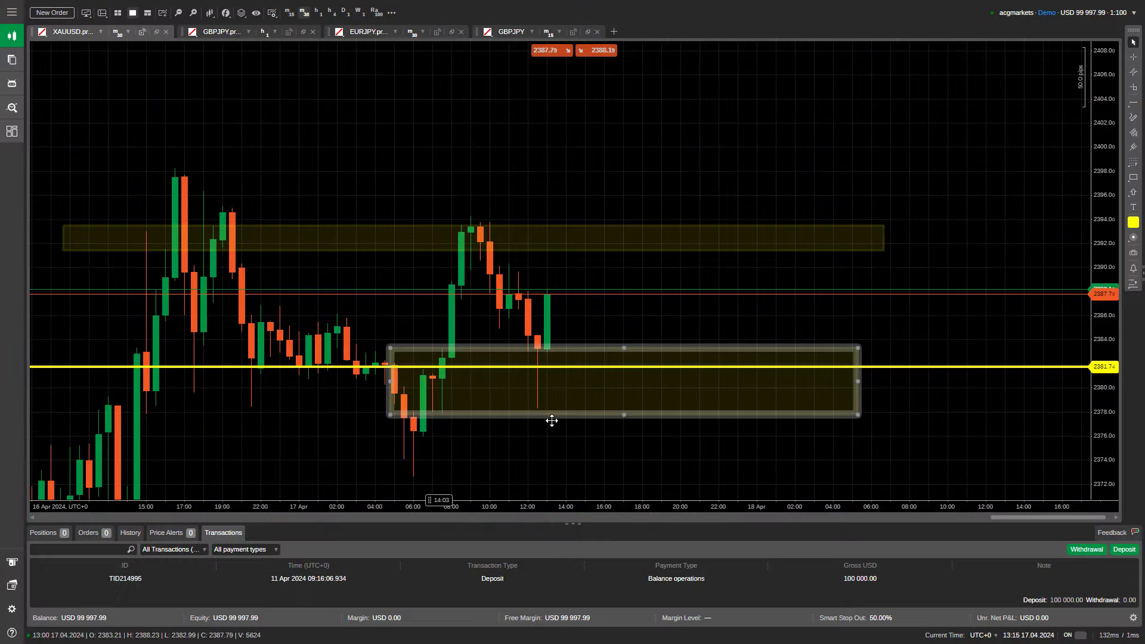
{"action": "left_click", "coordinate": [566, 458]}
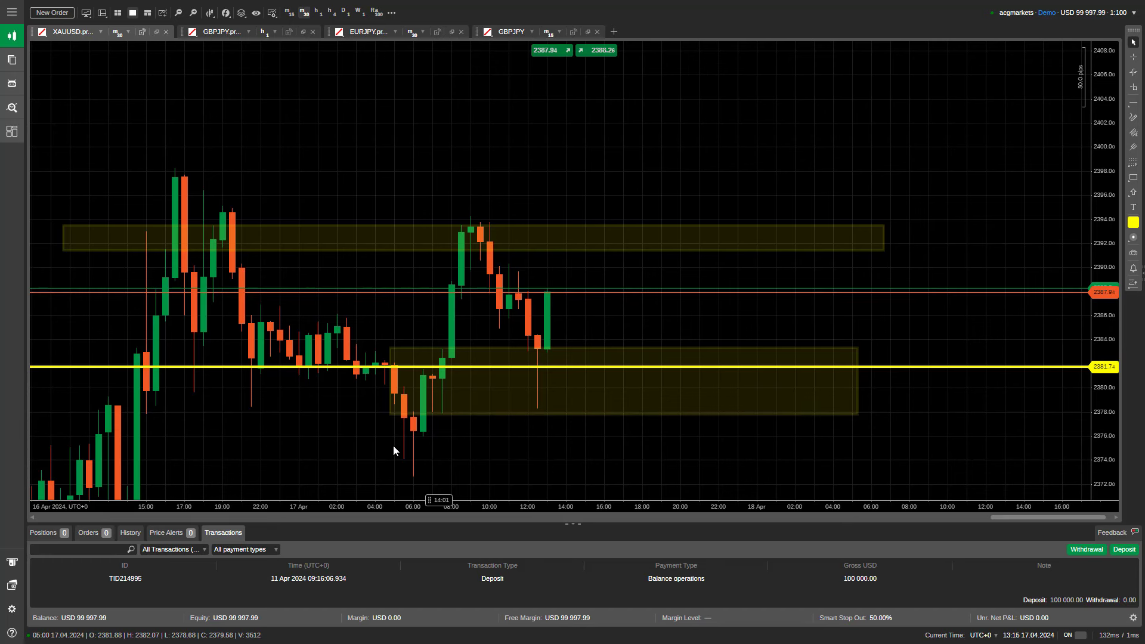
{"action": "left_click", "coordinate": [542, 346]}
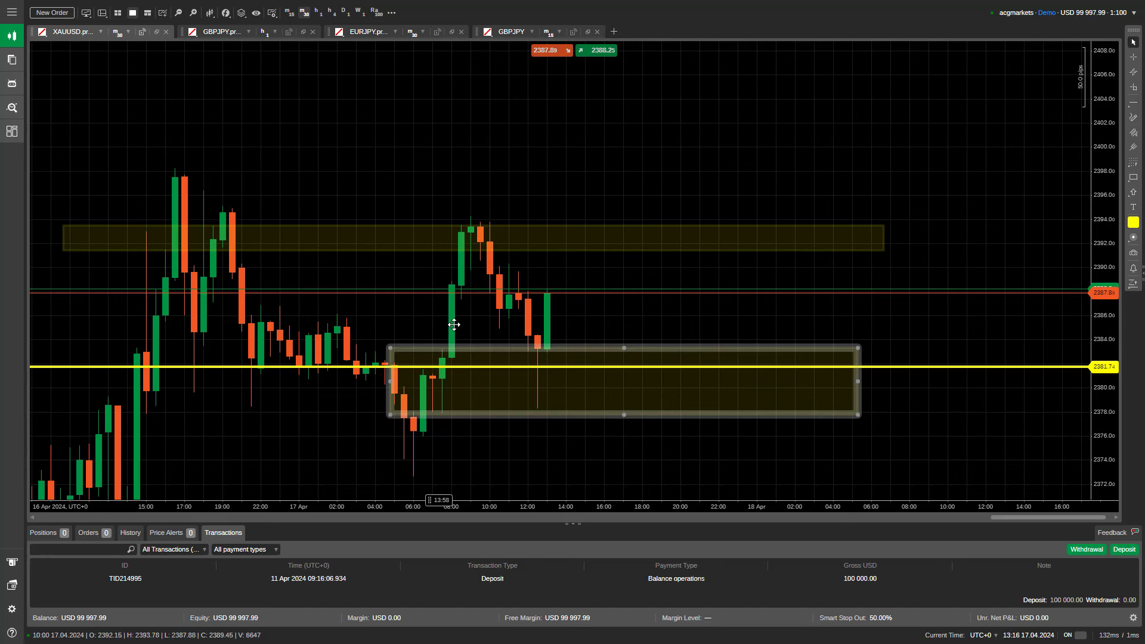
{"action": "left_click", "coordinate": [472, 247]}
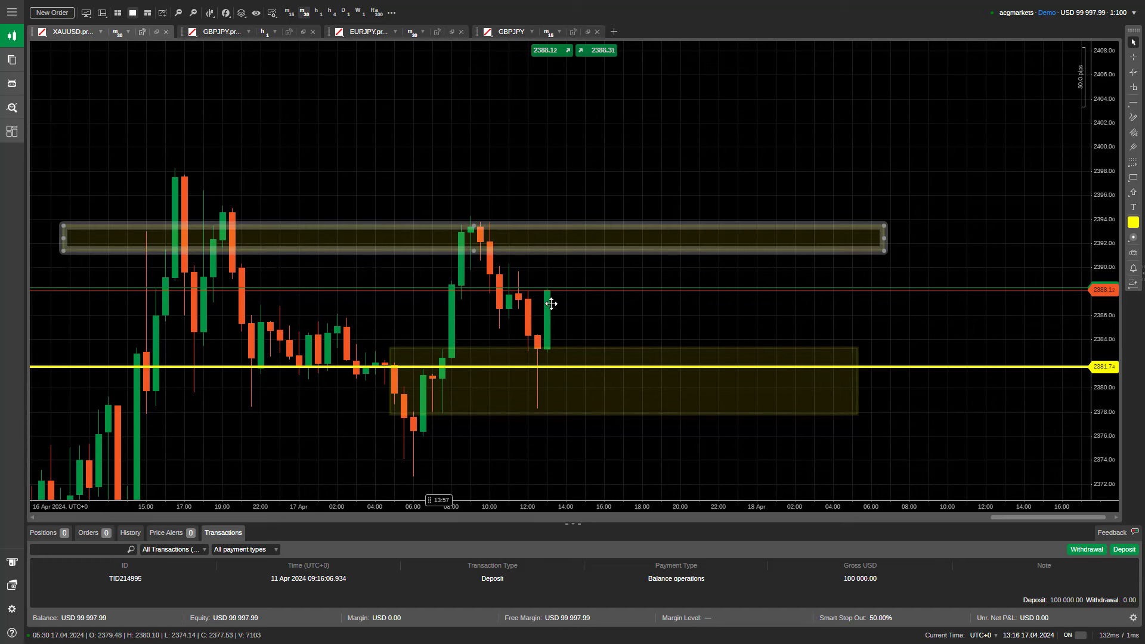
{"action": "left_click", "coordinate": [530, 357]}
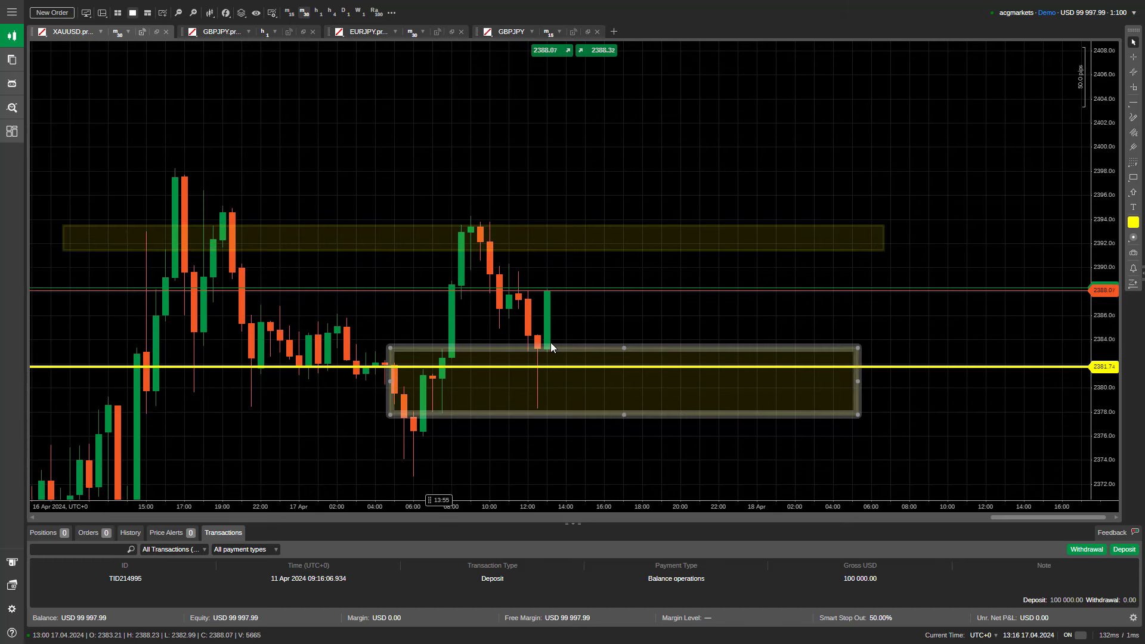
{"action": "left_click", "coordinate": [551, 341]}
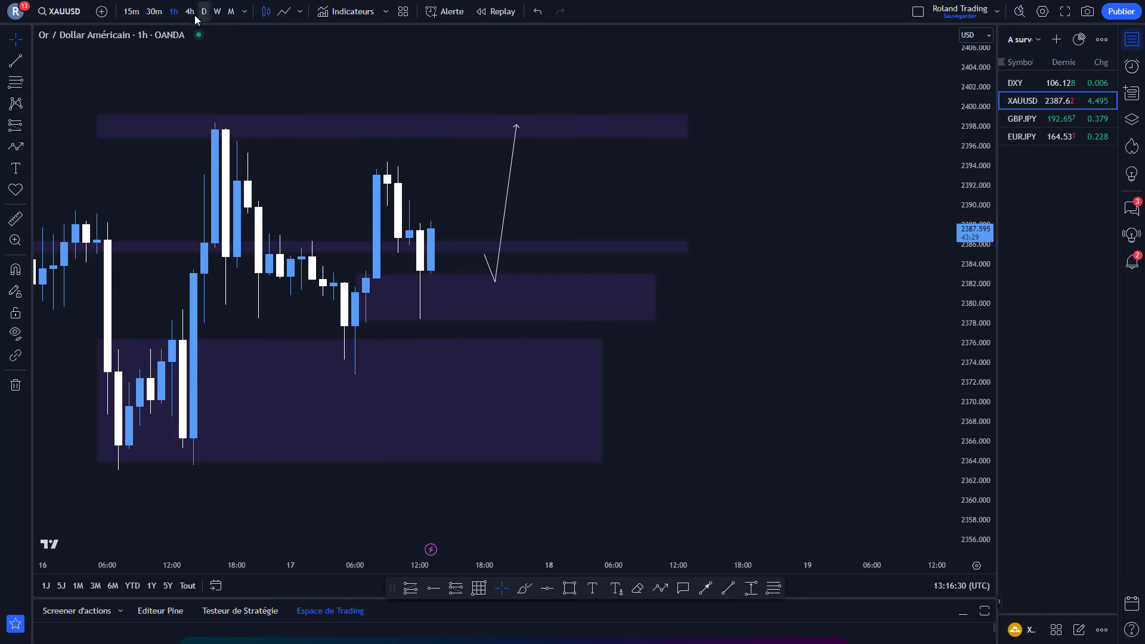
Switch to TradingView's 30-minute XAUUSD chart and place a long position at 17 April 12:30 with entry about 2381.8 and stop about 2377.5.
{"action": "left_click", "coordinate": [154, 13]}
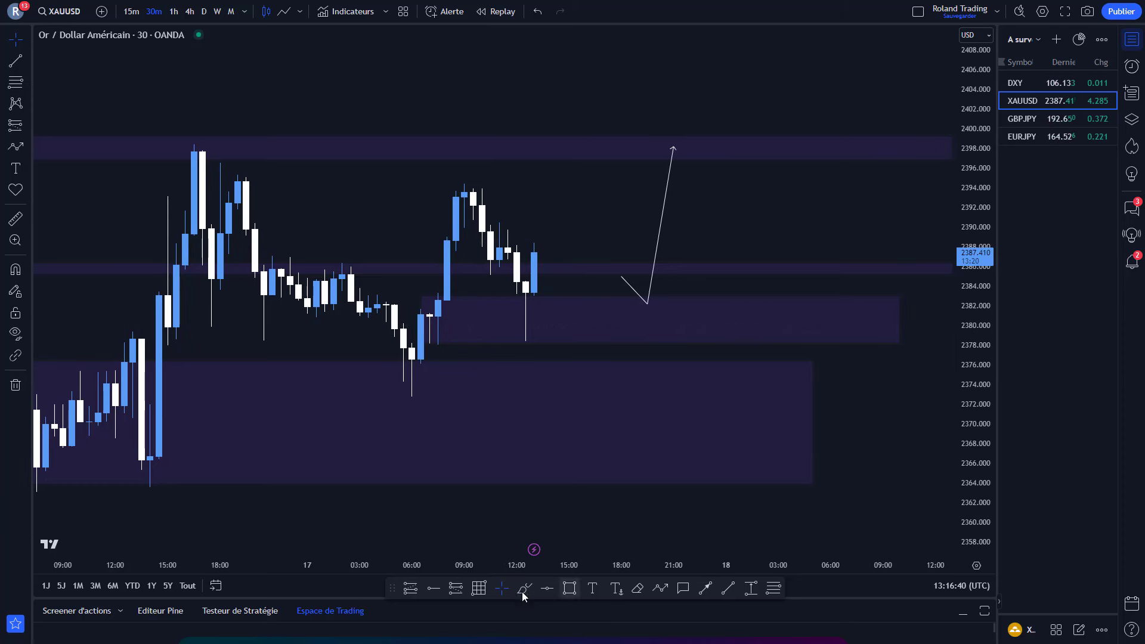
{"action": "left_click", "coordinate": [410, 589]}
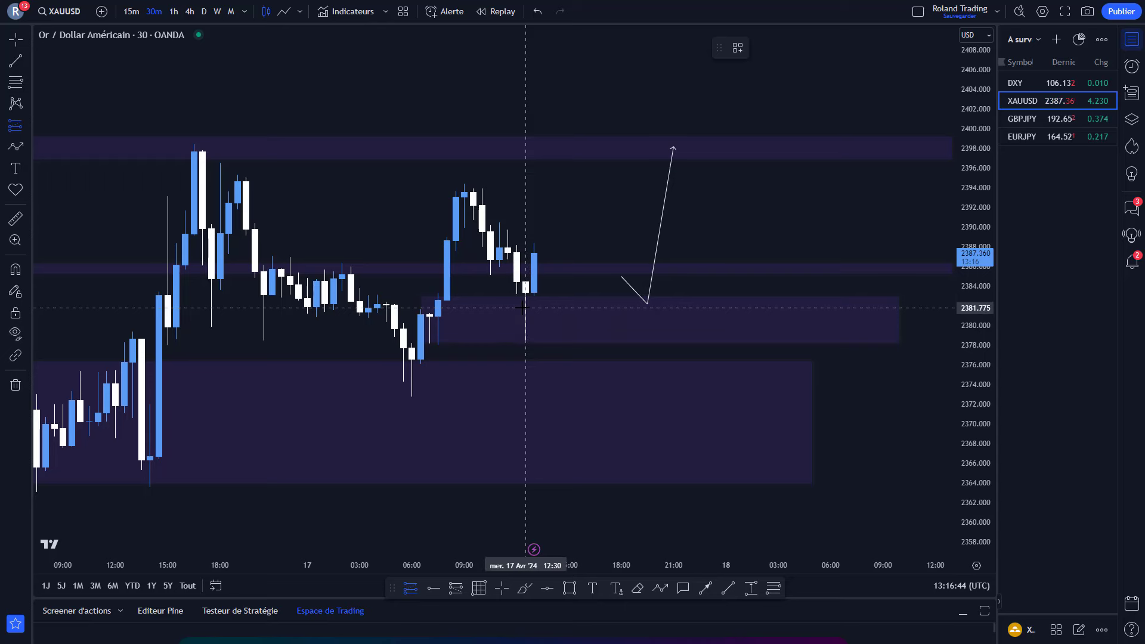
{"action": "left_click", "coordinate": [526, 308]}
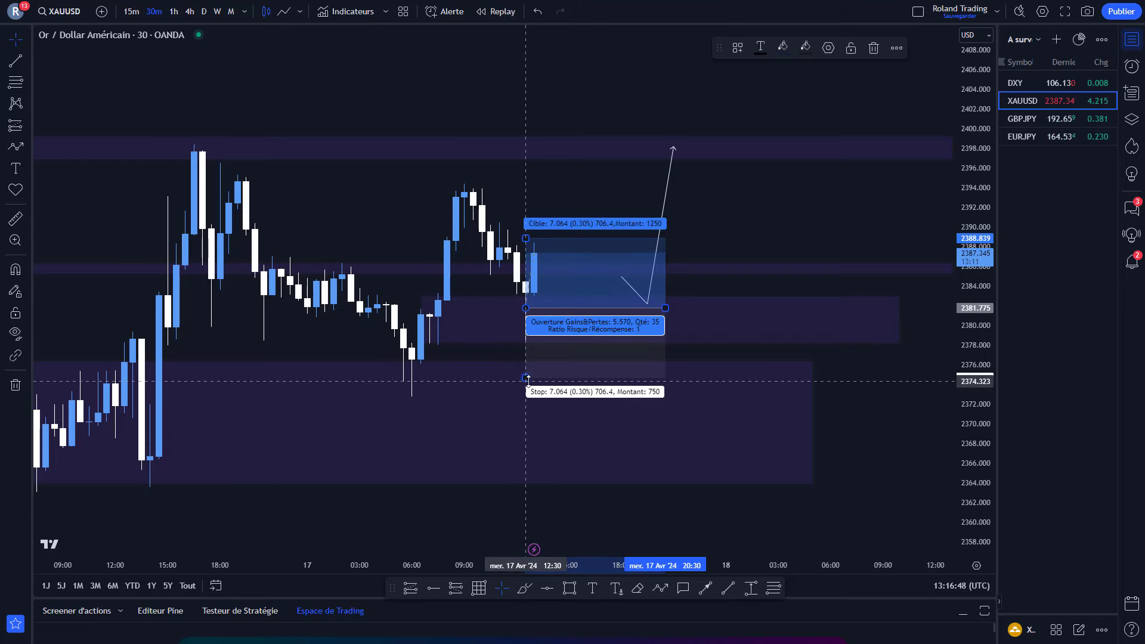
{"action": "left_click_drag", "start_coordinate": [526, 377], "coordinate": [528, 349]}
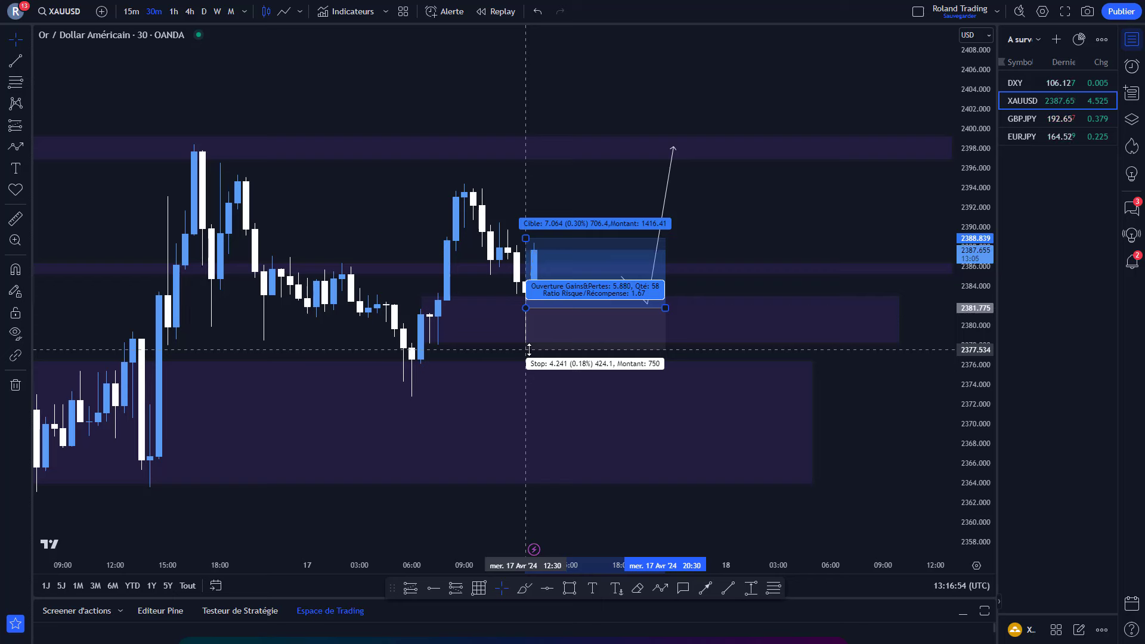
Lower the long position's stop to about 2371.9 and compare it on the 1-hour and 4-hour timeframes, returning to 30 minutes.
{"action": "left_click_drag", "start_coordinate": [529, 354], "coordinate": [534, 405]}
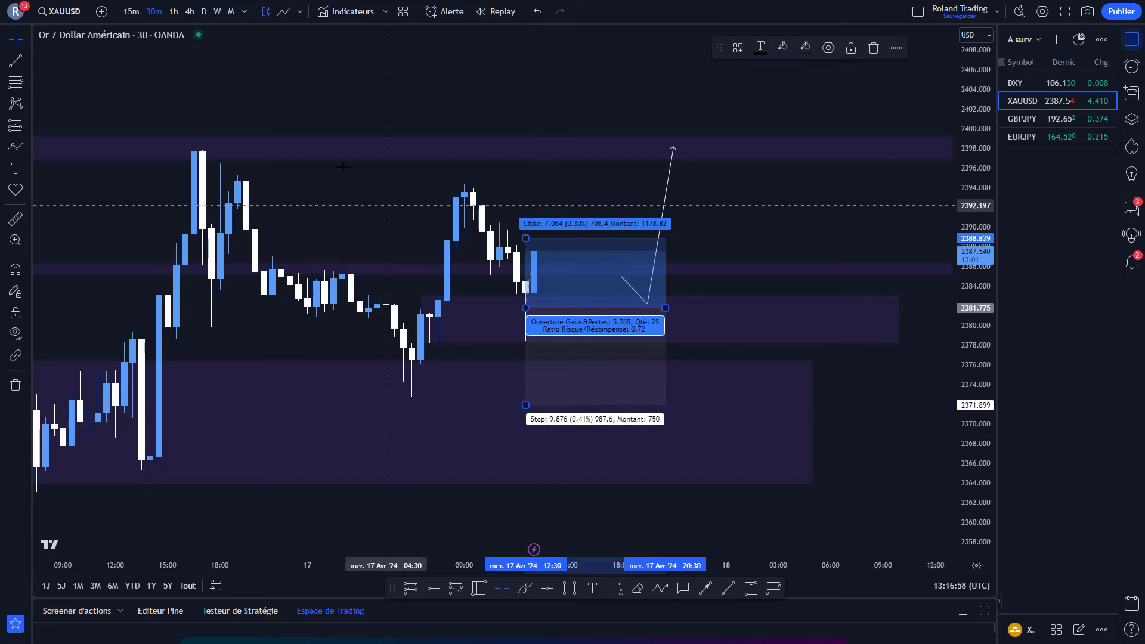
{"action": "left_click", "coordinate": [174, 11]}
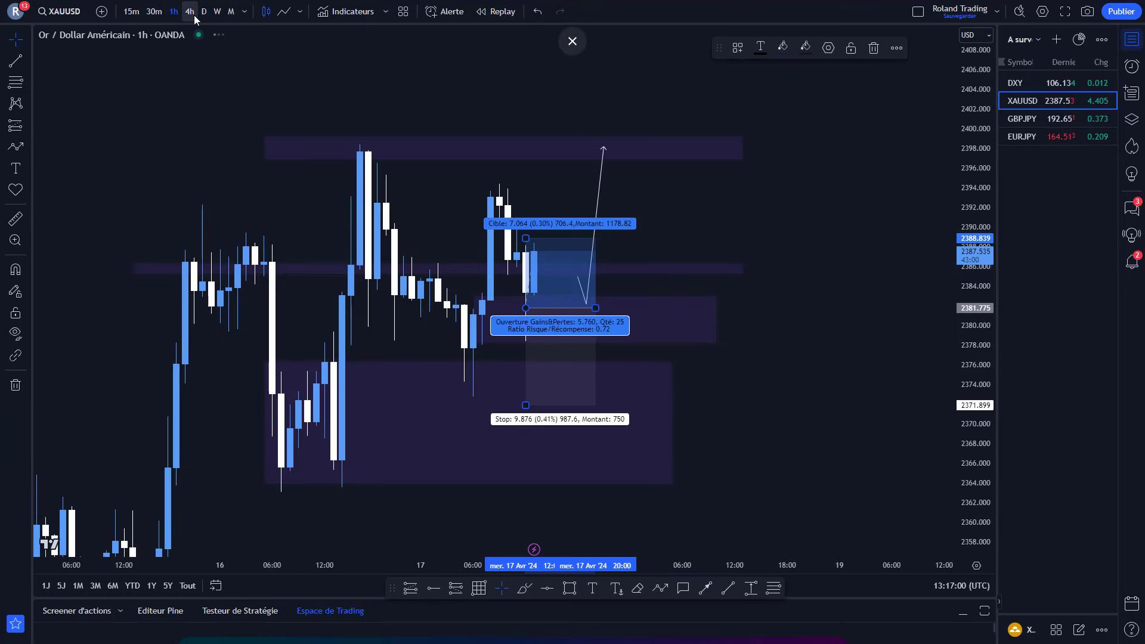
{"action": "left_click", "coordinate": [194, 16]}
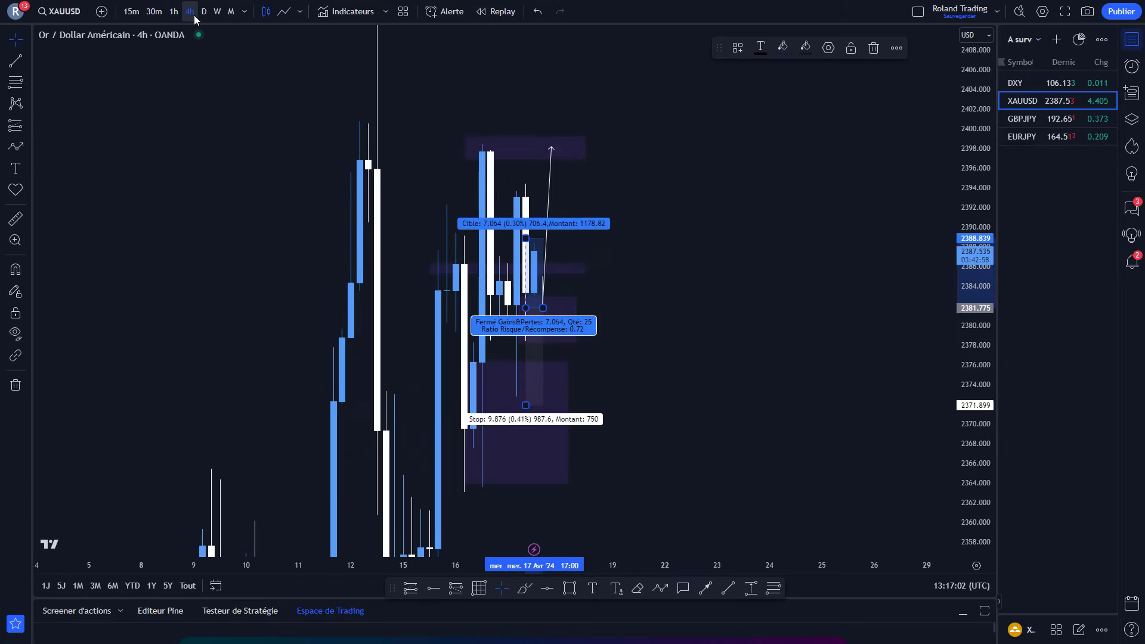
{"action": "left_click", "coordinate": [177, 17]}
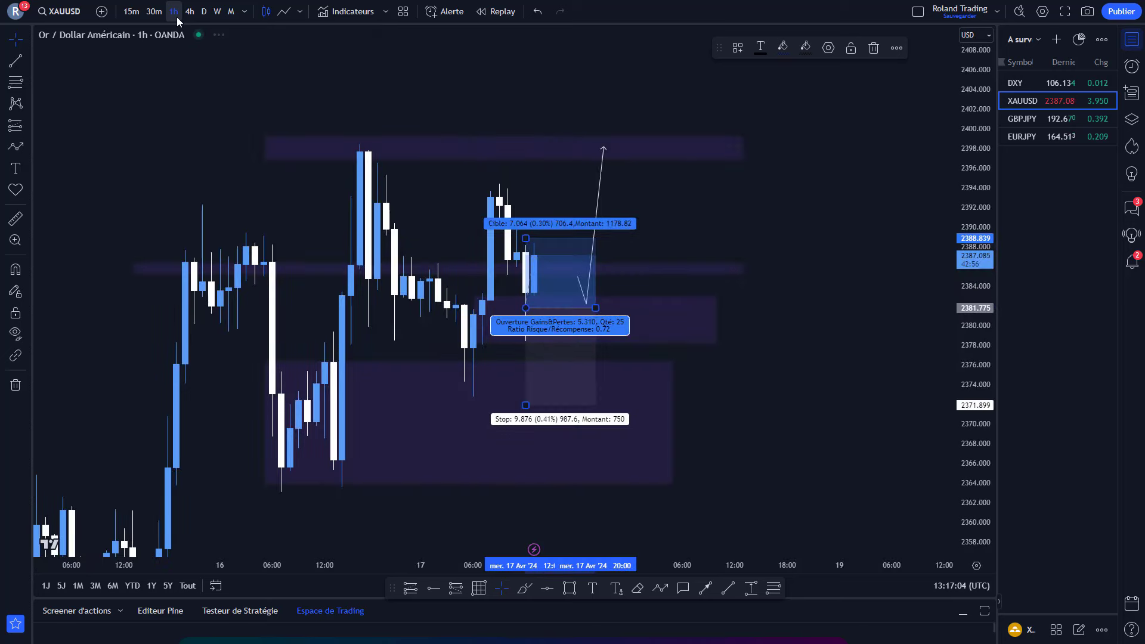
{"action": "left_click", "coordinate": [154, 12]}
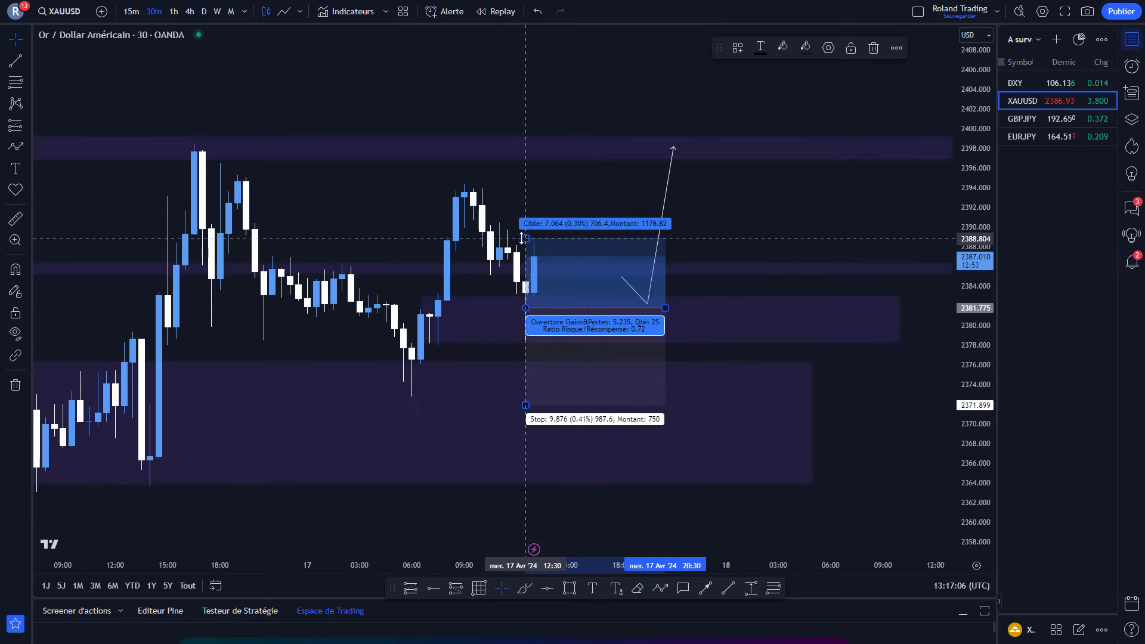
Raise the long position's target above the upper supply zone to about 2402.1.
{"action": "left_click_drag", "start_coordinate": [527, 236], "coordinate": [526, 130]}
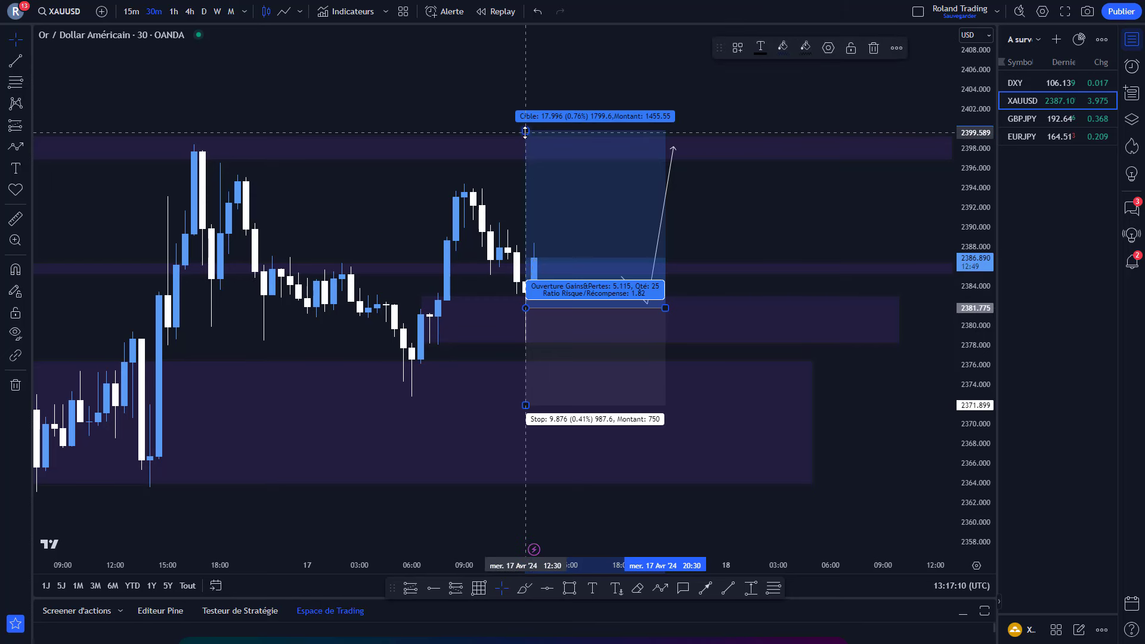
{"action": "left_click_drag", "start_coordinate": [525, 132], "coordinate": [525, 108]}
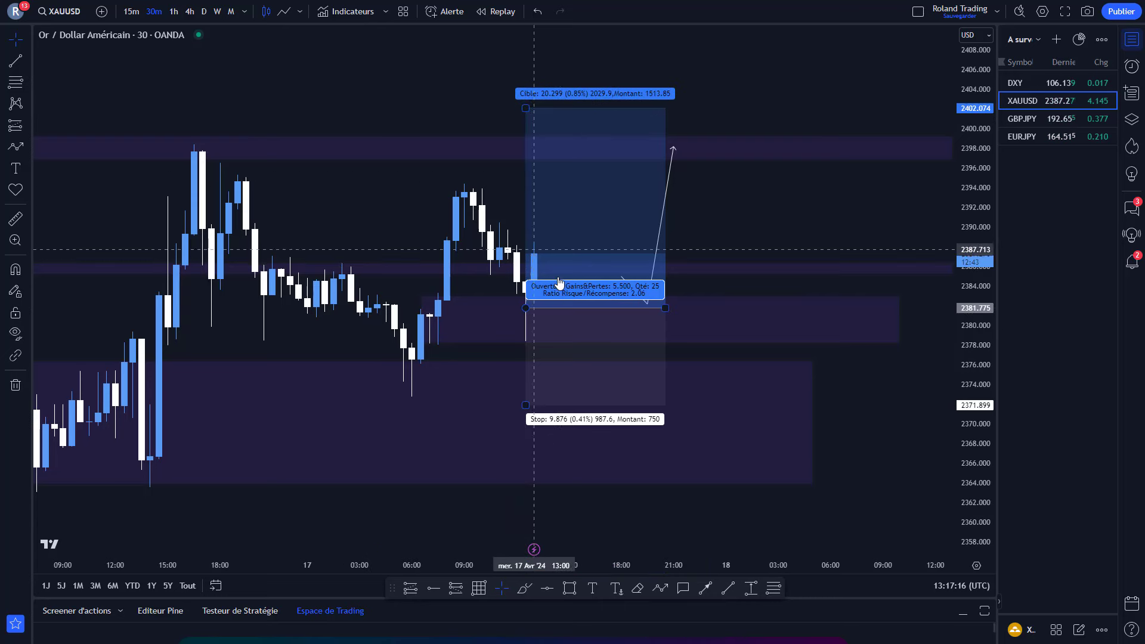
{"action": "left_click", "coordinate": [501, 277]}
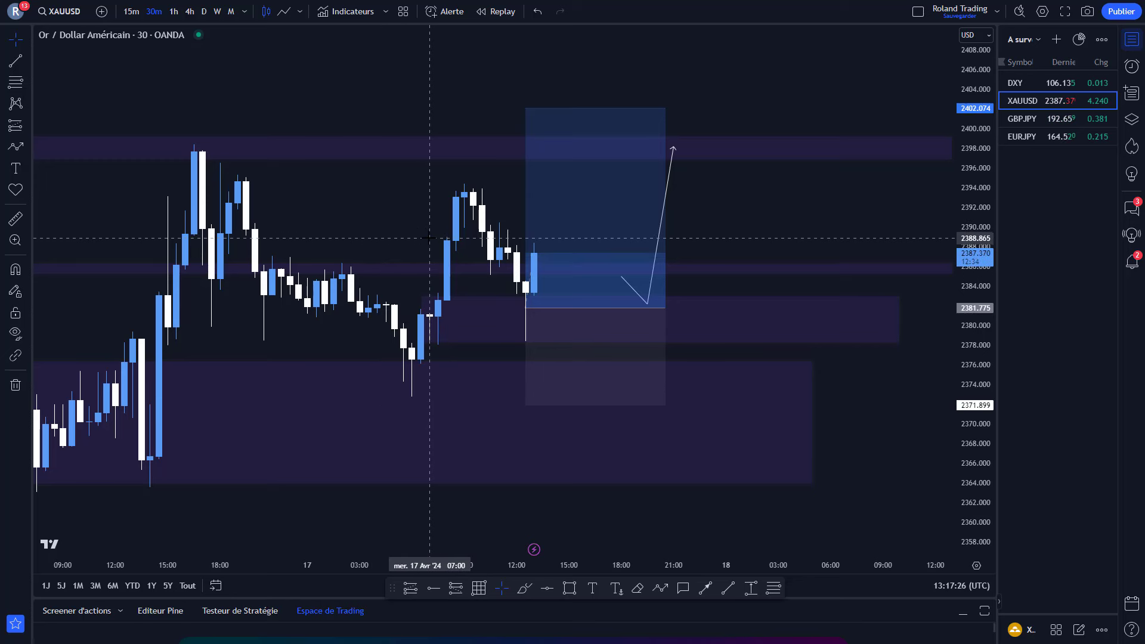
Raise the long position's stop up to its entry level at about 2381.8 to simulate break-even.
{"action": "left_click", "coordinate": [547, 221]}
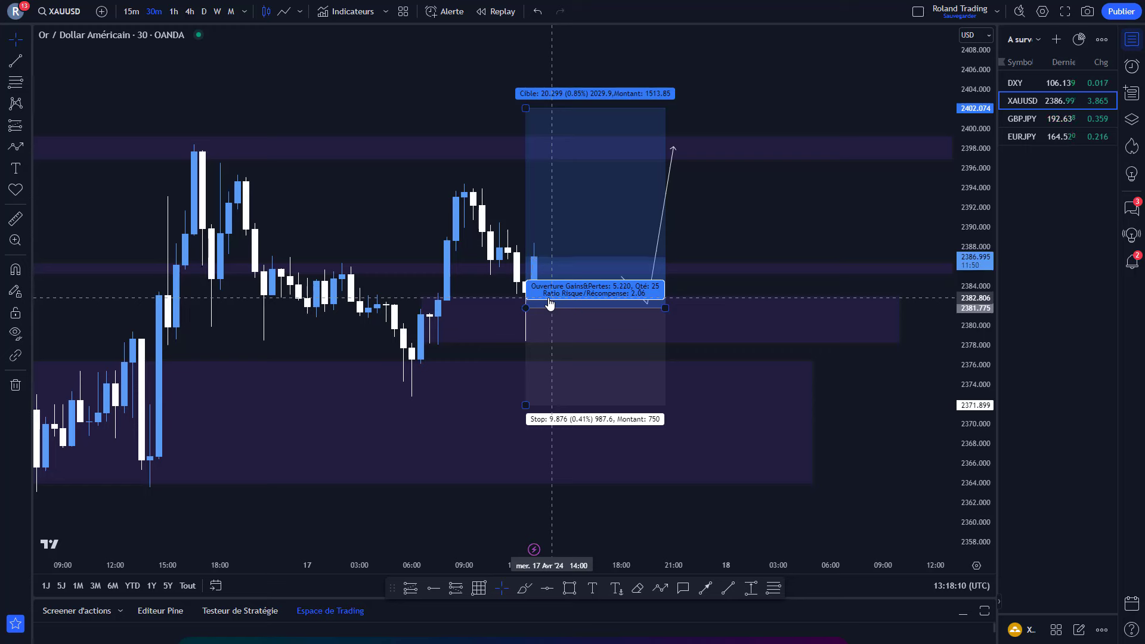
{"action": "left_click", "coordinate": [775, 142]}
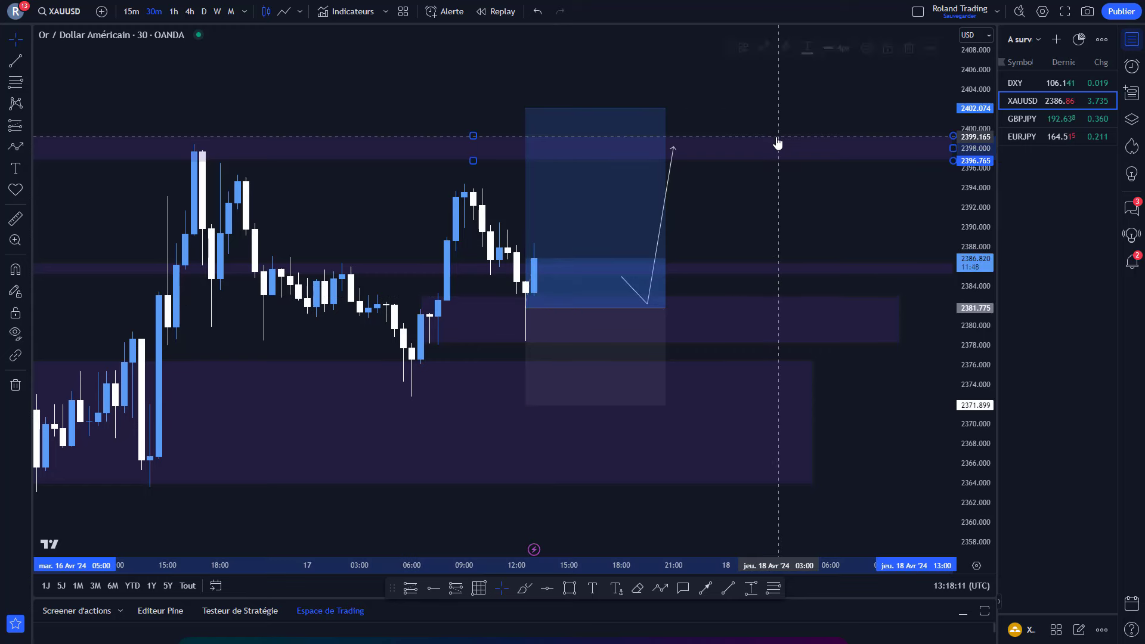
{"action": "left_click", "coordinate": [866, 357]}
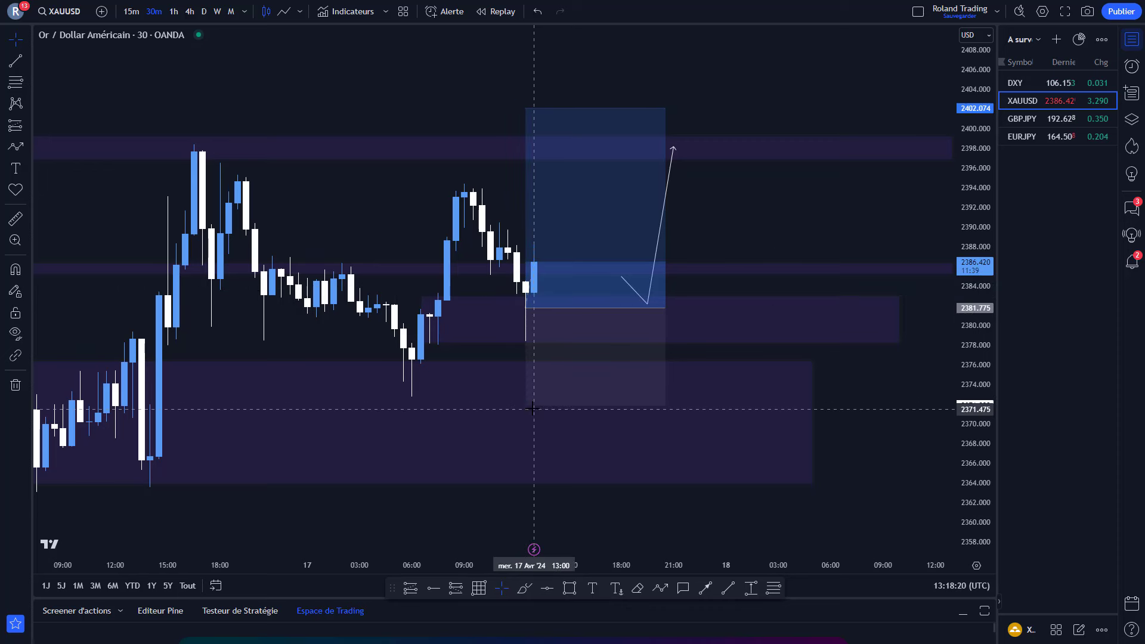
{"action": "left_click_drag", "start_coordinate": [533, 409], "coordinate": [525, 308]}
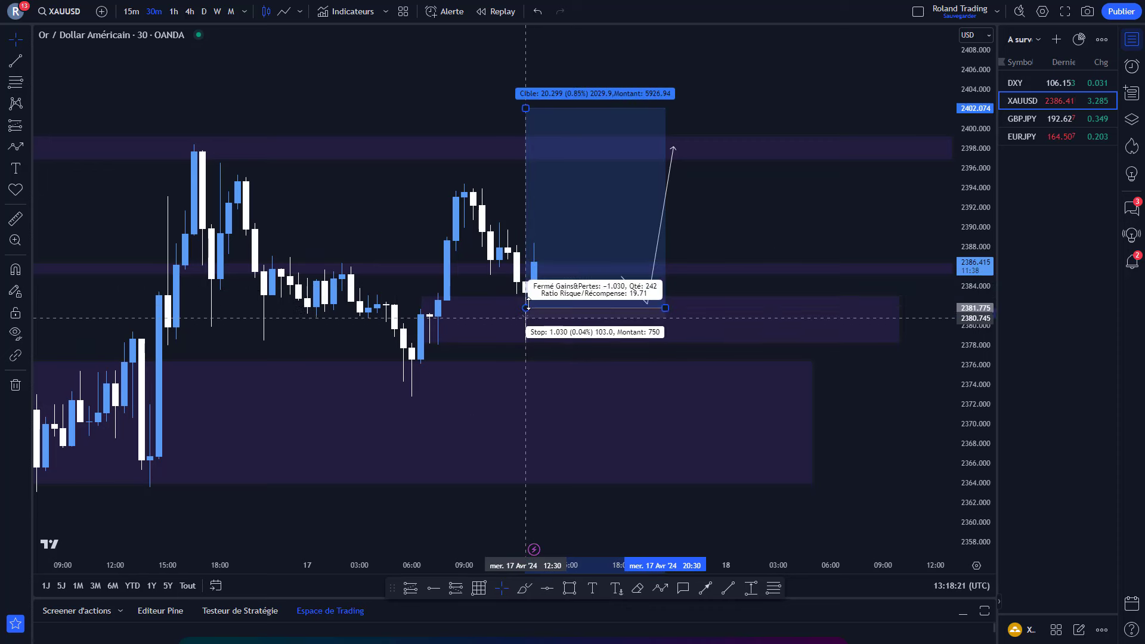
{"action": "left_click", "coordinate": [840, 460]}
Switch to cTrader and check the XAUUSD chart on the 1-hour and 30-minute periods.
{"action": "key", "text": "alt+Tab"}
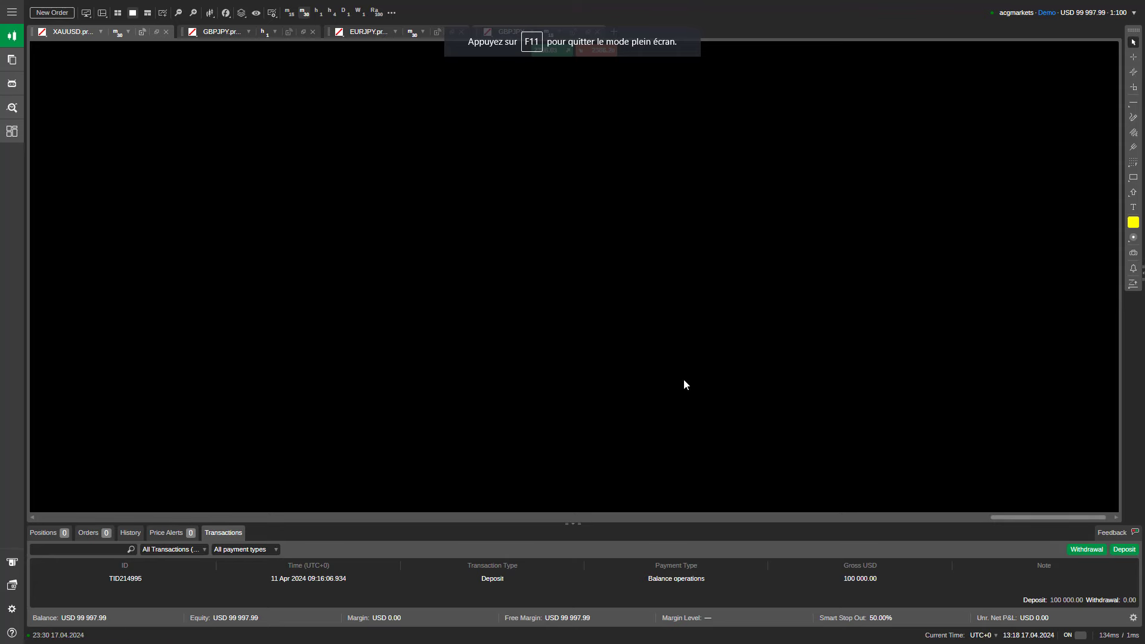
{"action": "left_click_drag", "start_coordinate": [574, 397], "coordinate": [540, 469]}
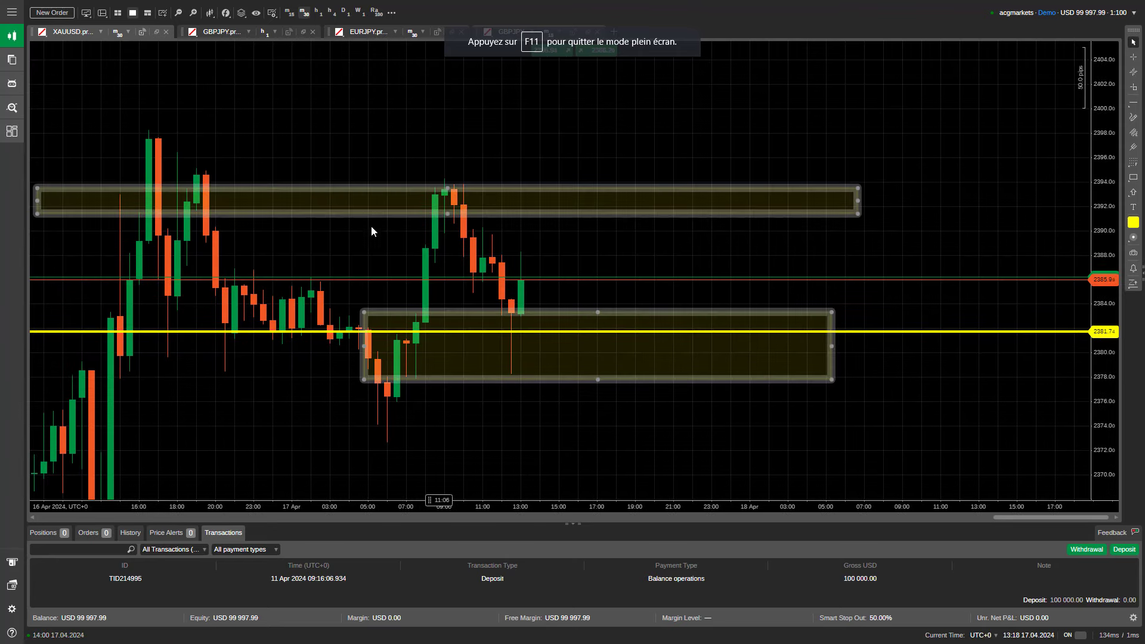
{"action": "left_click", "coordinate": [456, 314]}
{"action": "left_click", "coordinate": [456, 288]}
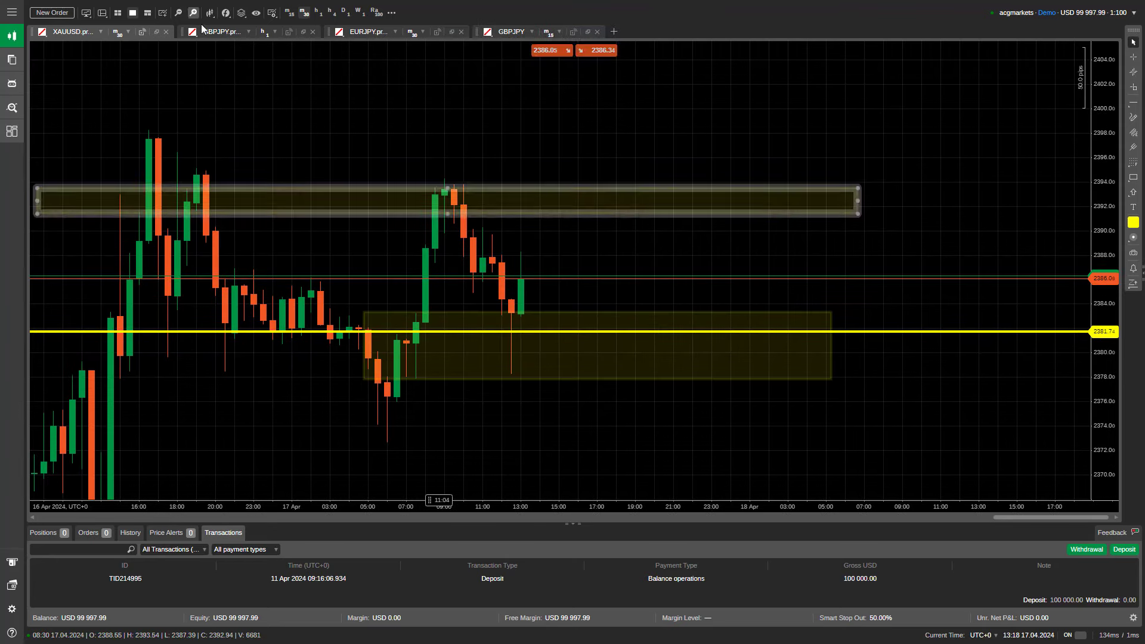
{"action": "left_click", "coordinate": [319, 14]}
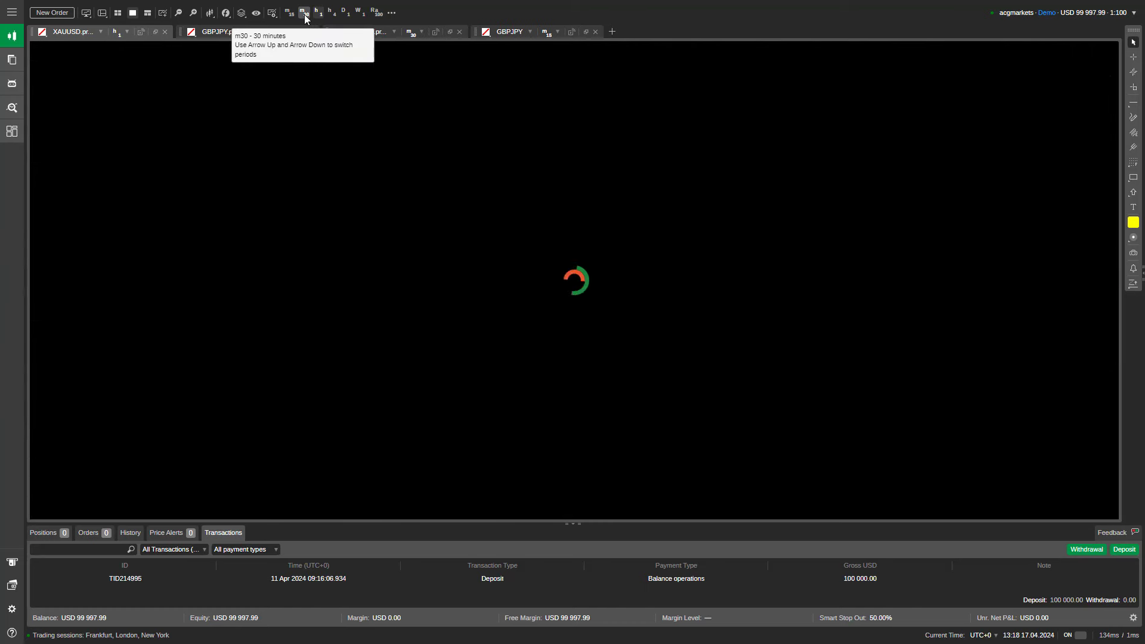
{"action": "left_click", "coordinate": [305, 16]}
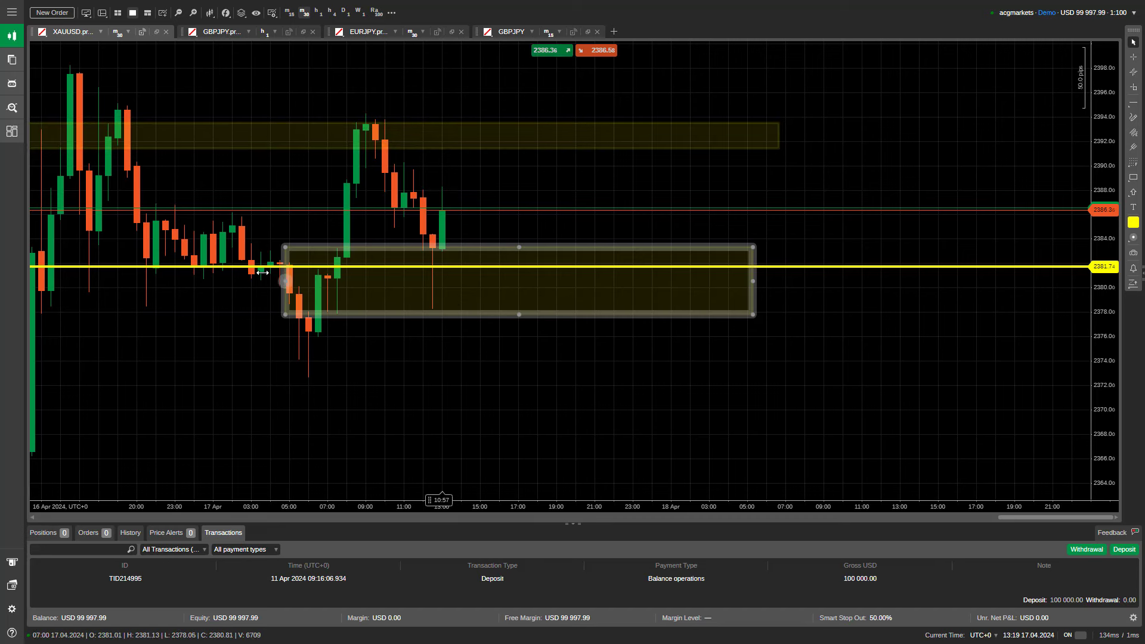
Shift the yellow horizontal line down to about 2381.6 and set the XAUUSD chart to the 1-hour period.
{"action": "mouse_move", "coordinate": [241, 267]}
{"action": "left_mouse_down"}
{"action": "mouse_move", "coordinate": [243, 287]}
{"action": "mouse_move", "coordinate": [249, 270]}
{"action": "mouse_move", "coordinate": [261, 273]}
{"action": "left_mouse_up"}
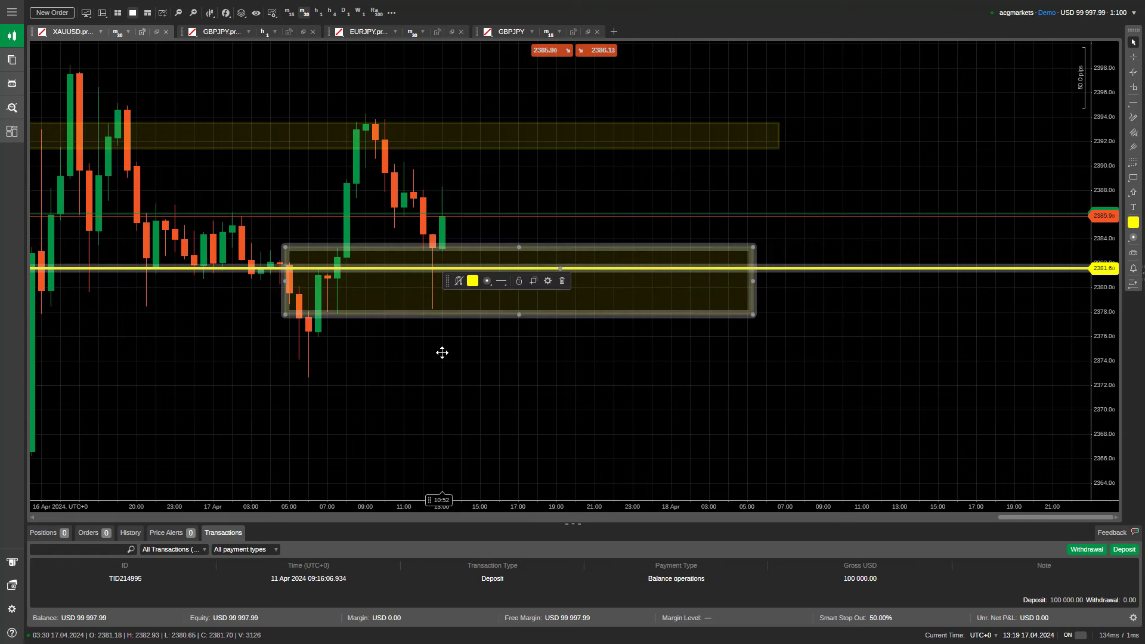
{"action": "left_click_drag", "start_coordinate": [442, 353], "coordinate": [457, 396]}
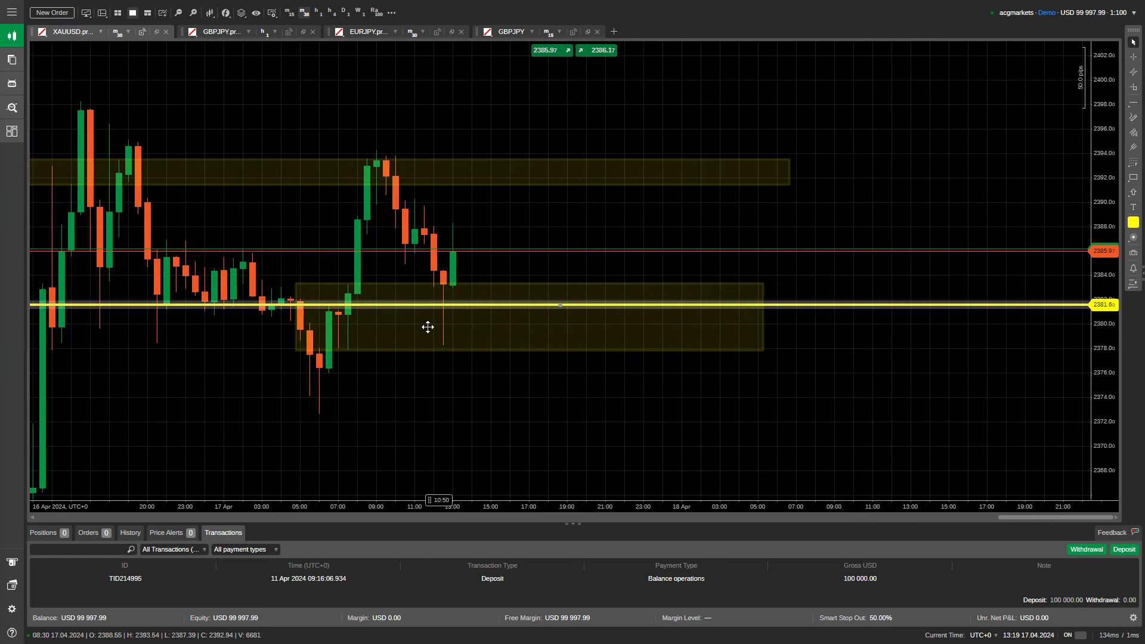
{"action": "left_click", "coordinate": [460, 306]}
{"action": "left_click", "coordinate": [412, 376]}
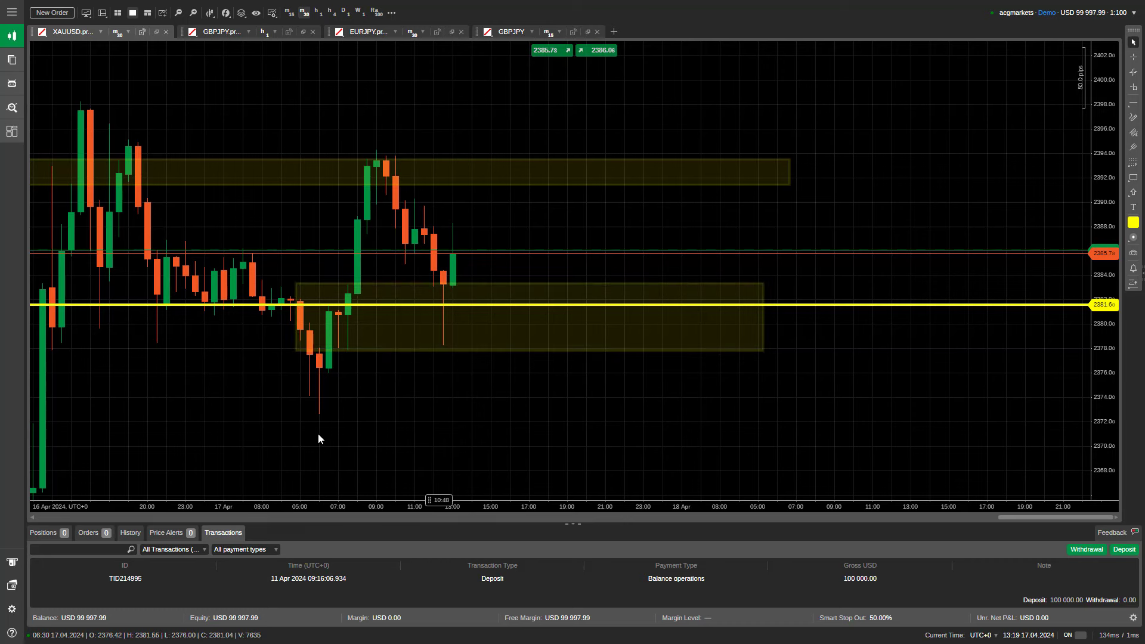
{"action": "left_click", "coordinate": [319, 12]}
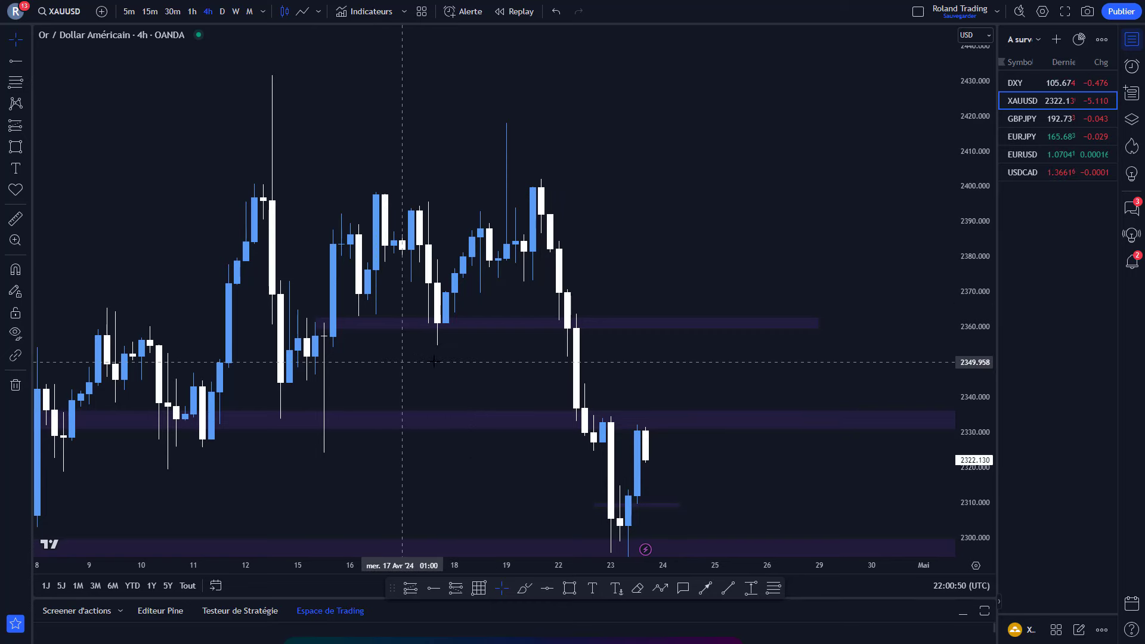
Centre TradingView's 4-hour XAUUSD chart around 17 April and delete all of its drawings.
{"action": "scroll", "coordinate": [433, 361], "scroll_direction": "up", "scroll_amount": 2}
{"action": "left_click_drag", "start_coordinate": [343, 320], "coordinate": [383, 307]}
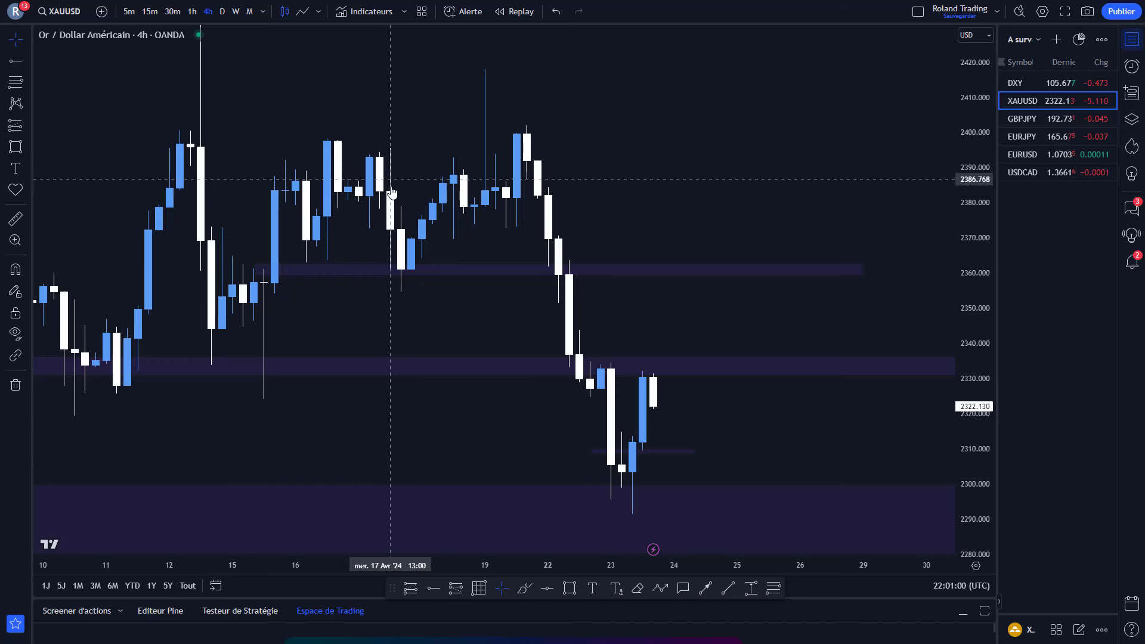
{"action": "left_click_drag", "start_coordinate": [392, 192], "coordinate": [509, 297]}
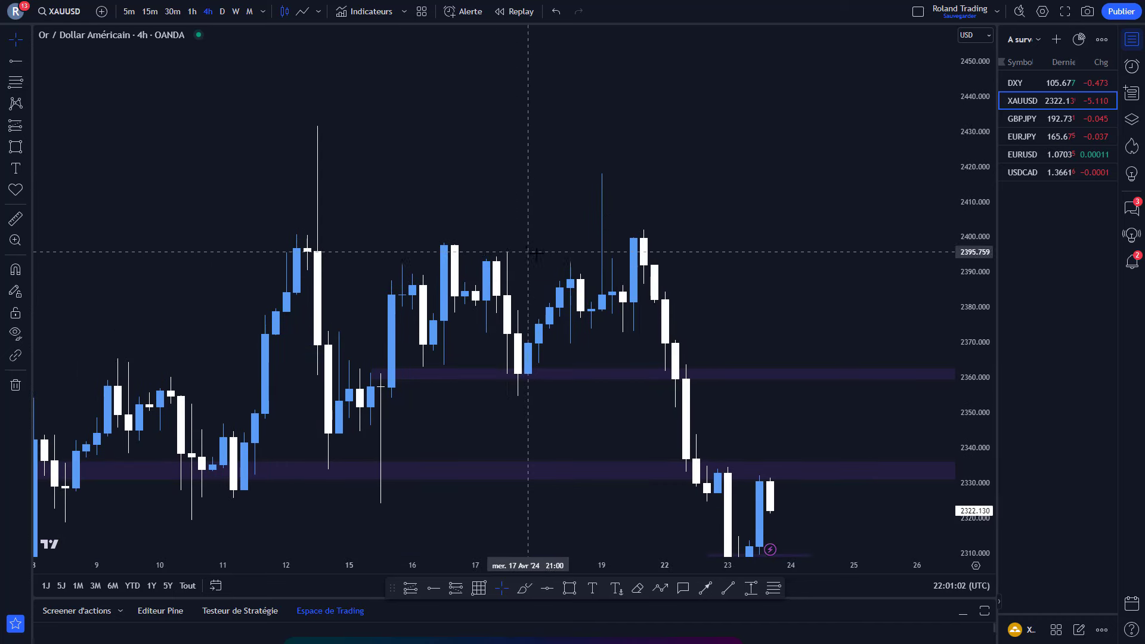
{"action": "scroll", "coordinate": [513, 251], "scroll_direction": "up", "scroll_amount": 1}
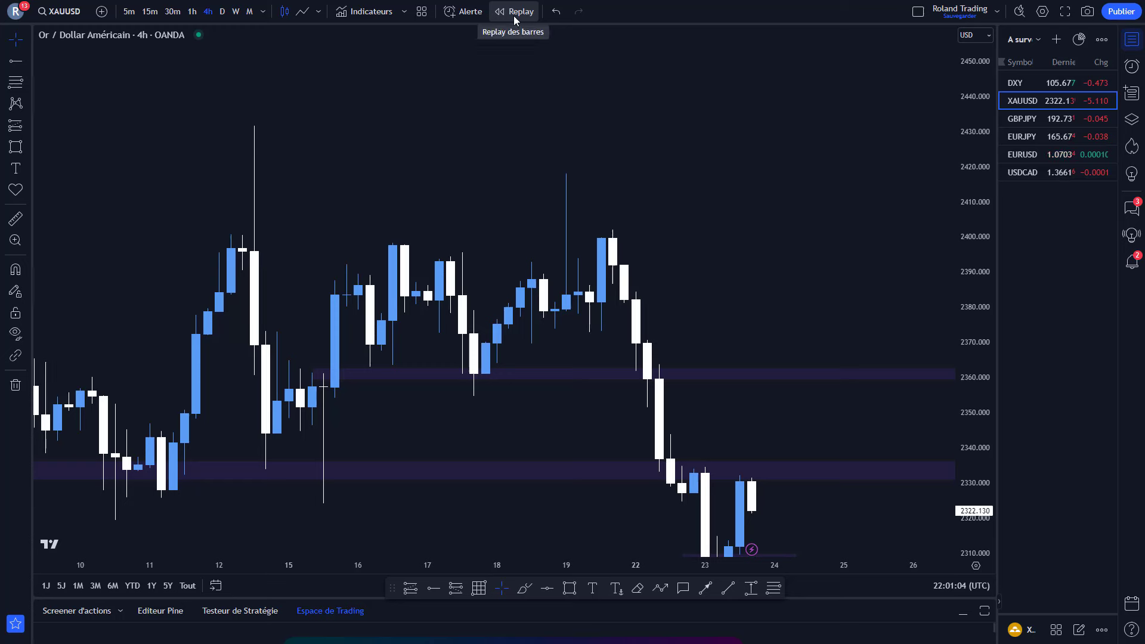
{"action": "left_click", "coordinate": [15, 385]}
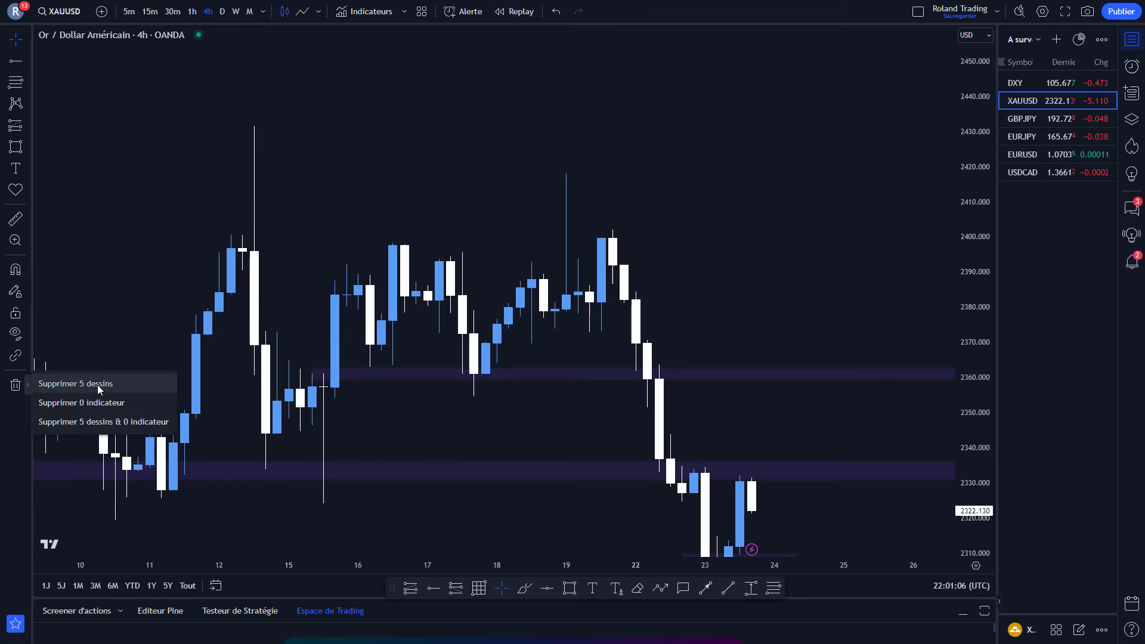
{"action": "left_click", "coordinate": [99, 384]}
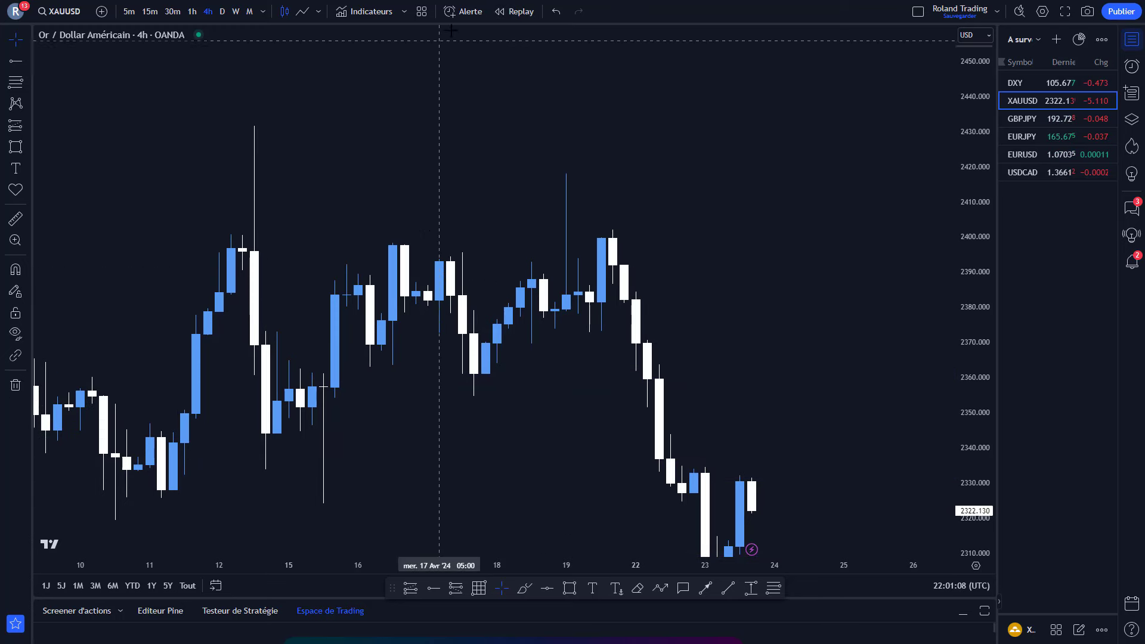
Draw a rectangle zone over the 16 April highs from 16 April 05:00, adjusted to span about 2396 to 2399.
{"action": "left_click", "coordinate": [571, 585]}
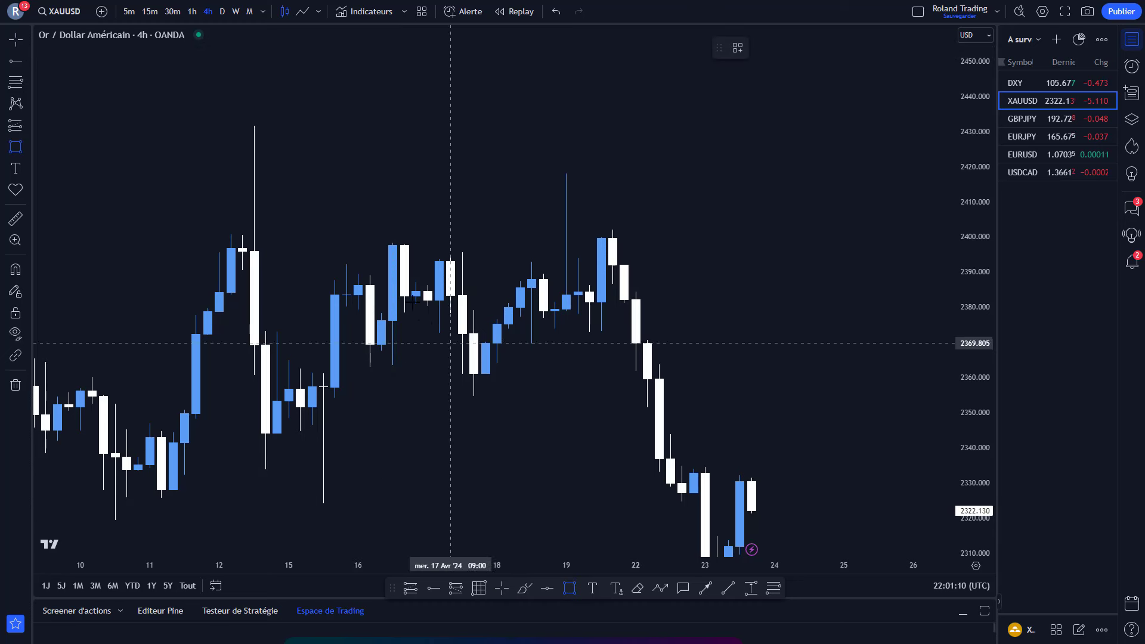
{"action": "left_click", "coordinate": [370, 246]}
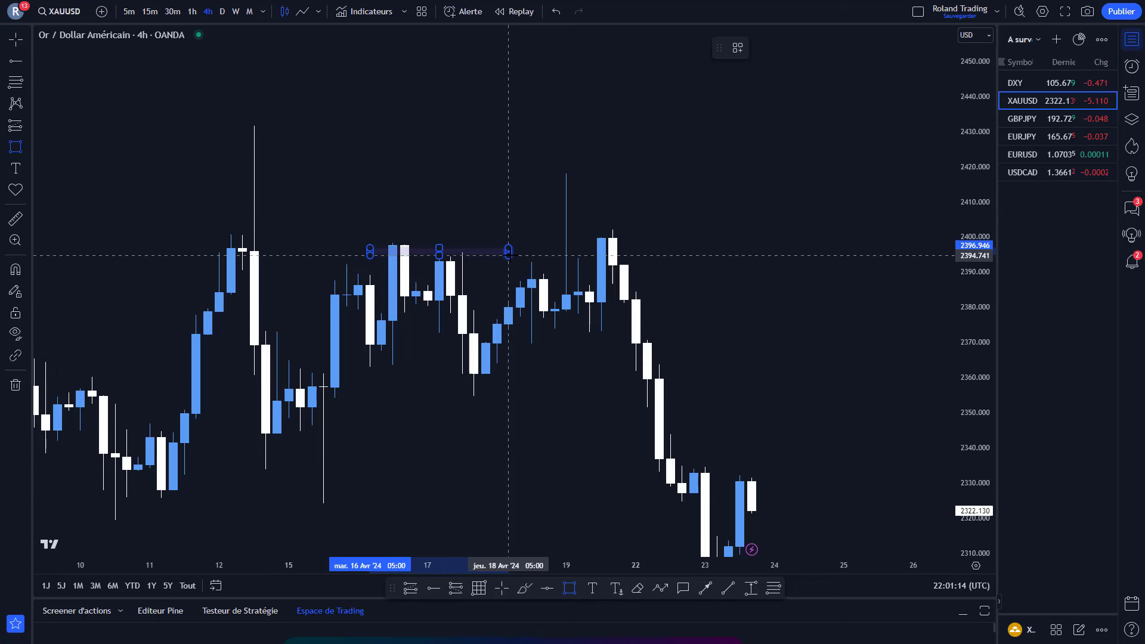
{"action": "left_click", "coordinate": [509, 254]}
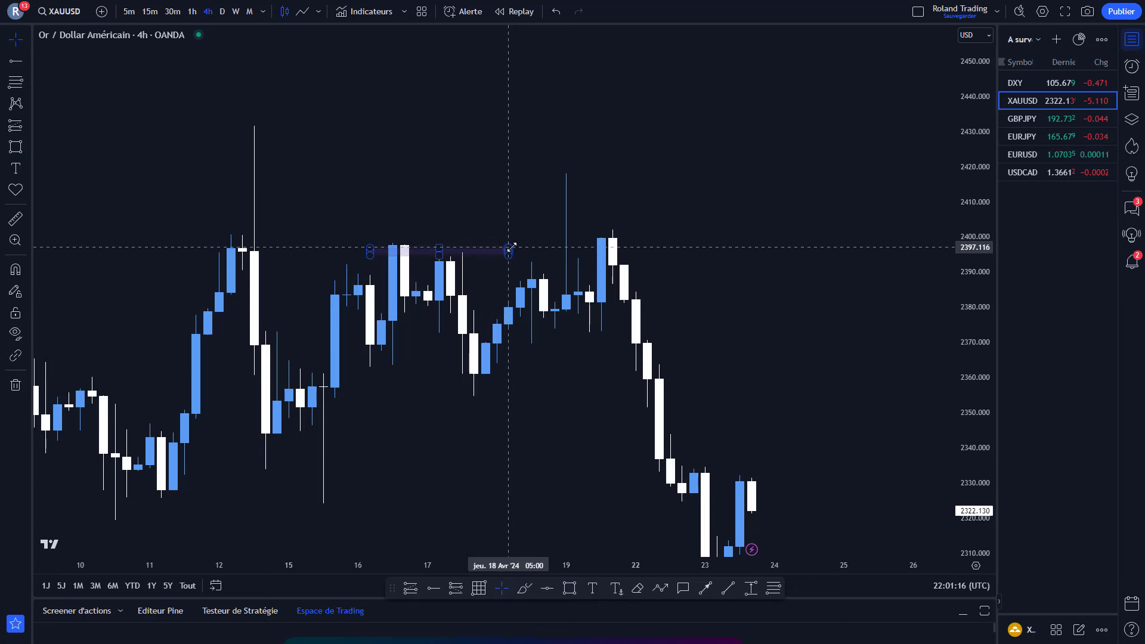
{"action": "left_click_drag", "start_coordinate": [510, 245], "coordinate": [531, 253]}
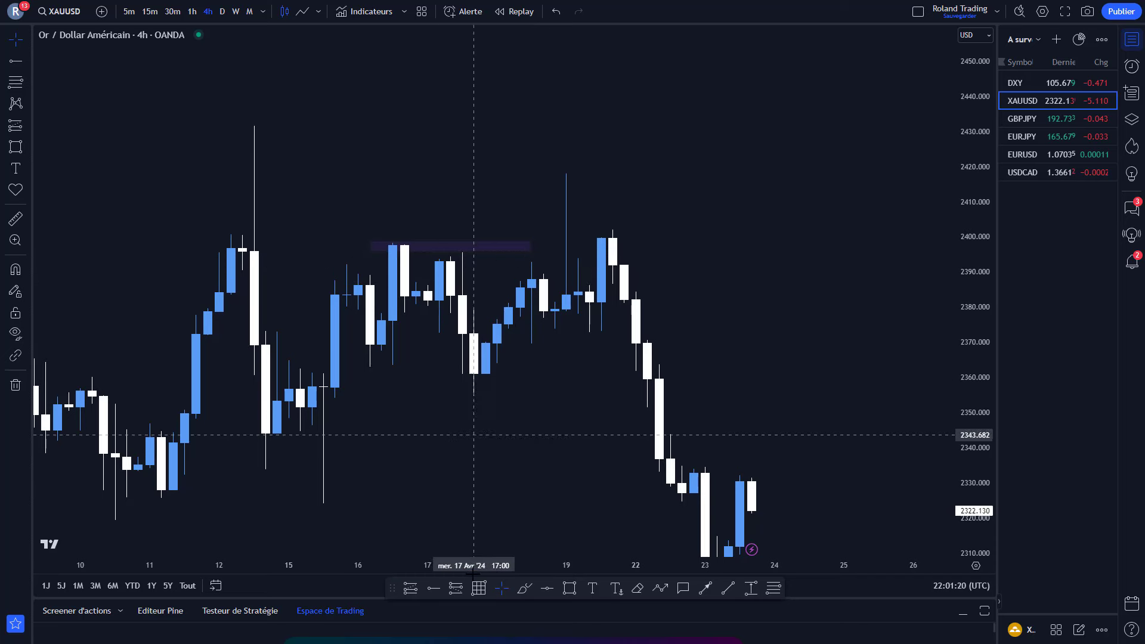
Draw a second rectangle zone from 16 April 13:00 to 18 April 01:00 between about 2384.7 and 2382.
{"action": "left_click", "coordinate": [570, 590]}
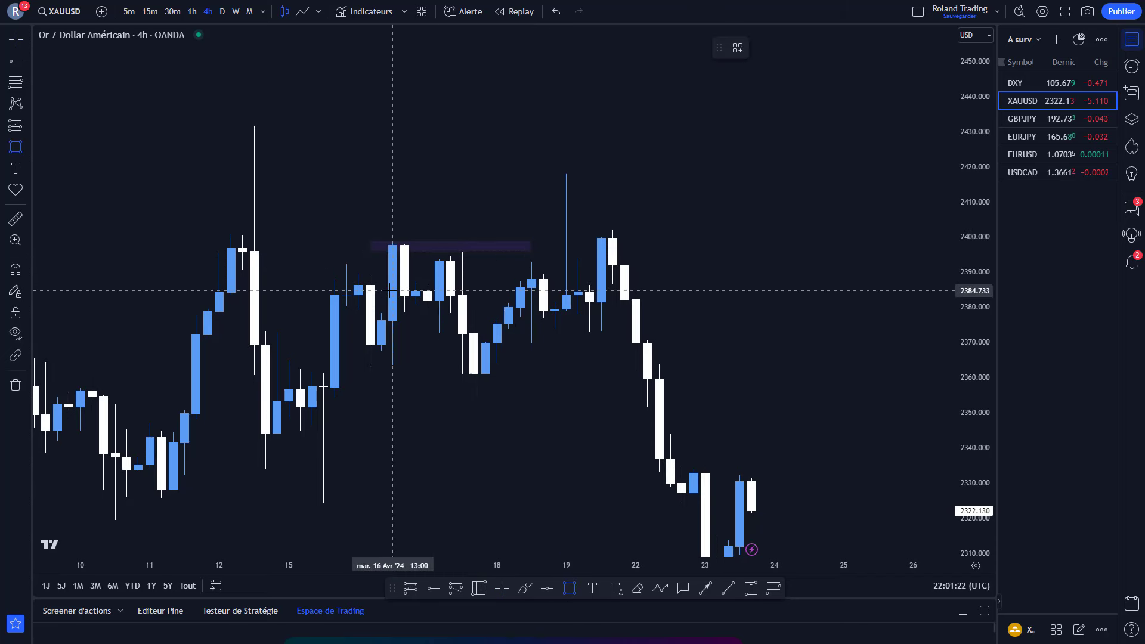
{"action": "left_click", "coordinate": [393, 291]}
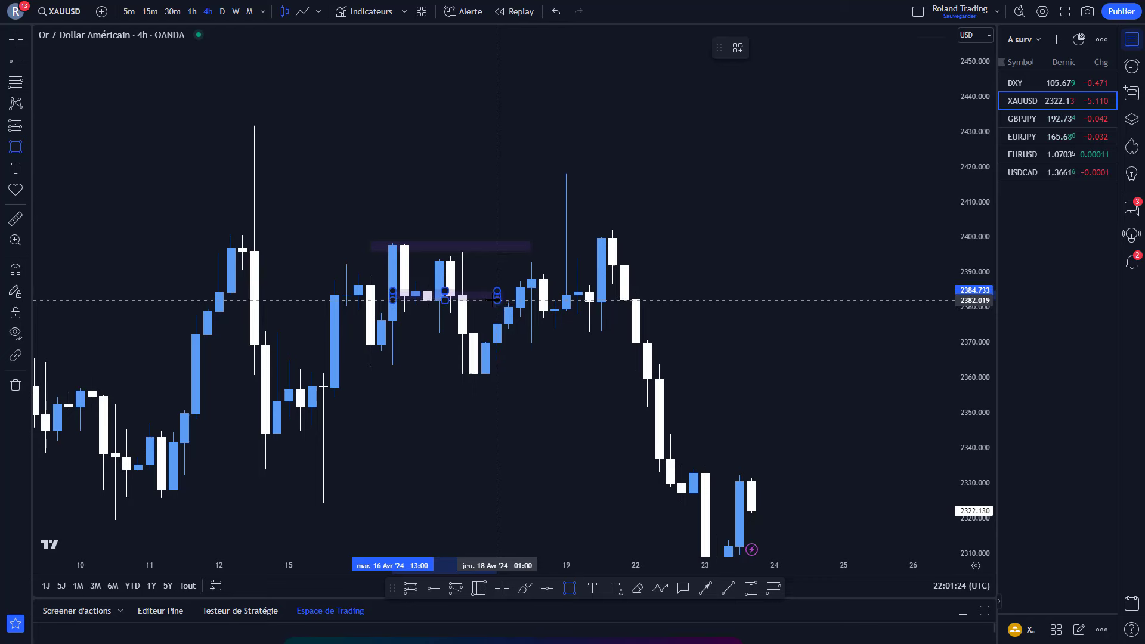
{"action": "left_click", "coordinate": [495, 296]}
View the two new zones on the 1-hour timeframe, enlarge the price scale and switch to the 30-minute timeframe.
{"action": "left_click", "coordinate": [192, 11]}
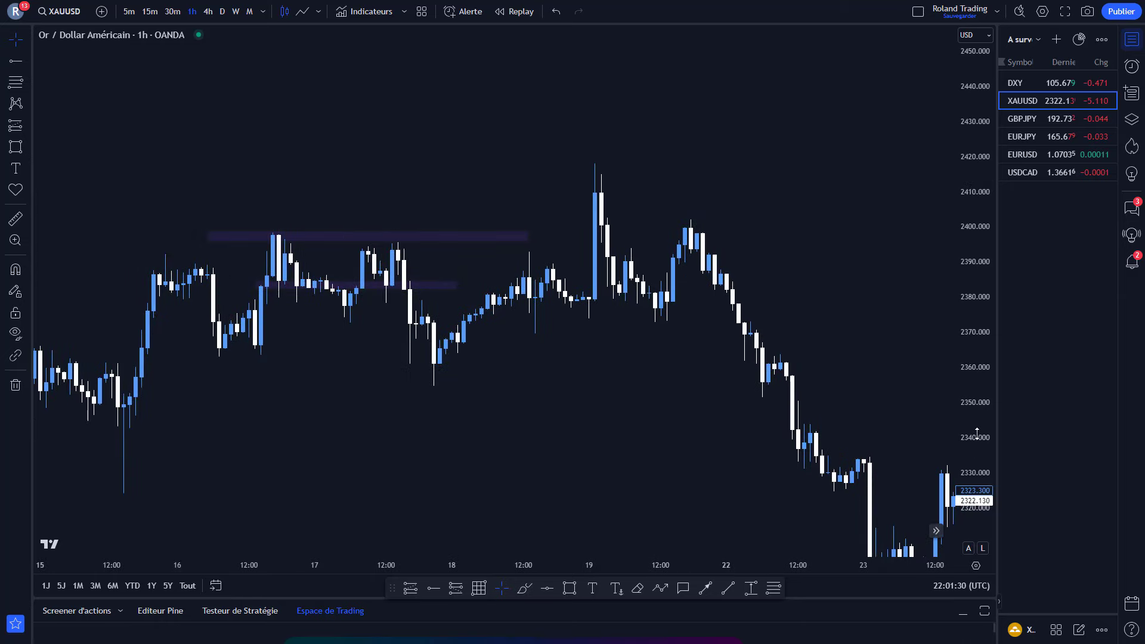
{"action": "left_click_drag", "start_coordinate": [977, 433], "coordinate": [328, 418]}
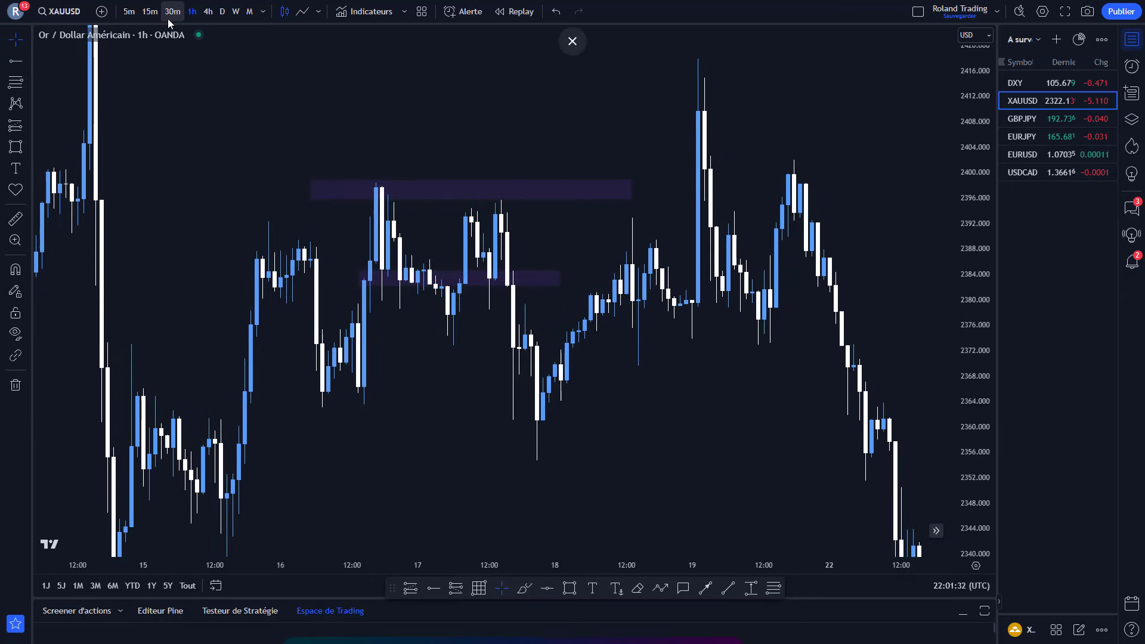
{"action": "left_click", "coordinate": [170, 12]}
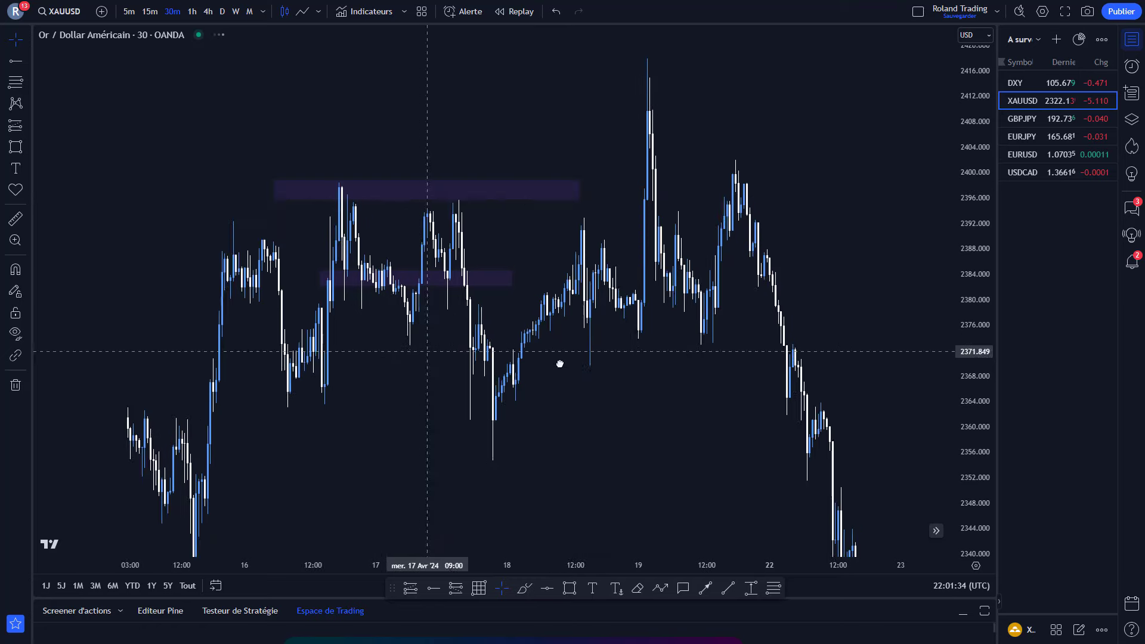
Reposition the lower rectangle zone to span 17 April 02:00 to 18:30 between about 2381.7 and 2376.8.
{"action": "left_click_drag", "start_coordinate": [560, 364], "coordinate": [734, 363]}
{"action": "scroll", "coordinate": [378, 389], "scroll_direction": "up", "scroll_amount": 3}
{"action": "left_click", "coordinate": [654, 292]}
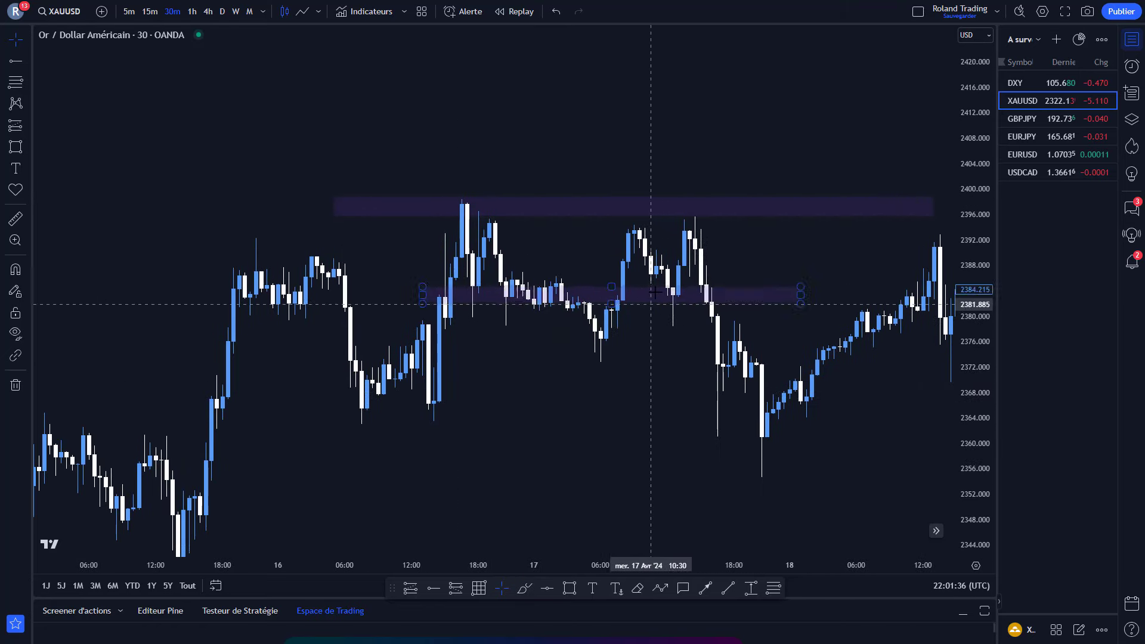
{"action": "scroll", "coordinate": [606, 392], "scroll_direction": "up", "scroll_amount": 2}
{"action": "left_click_drag", "start_coordinate": [606, 391], "coordinate": [433, 406]}
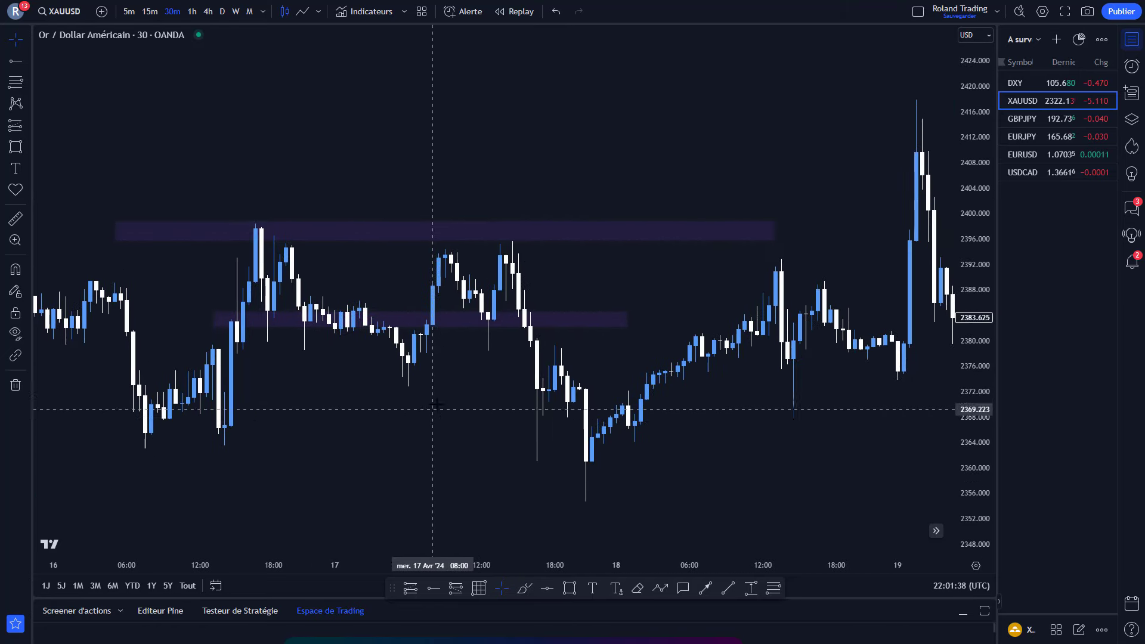
{"action": "left_click_drag", "start_coordinate": [458, 327], "coordinate": [608, 348]}
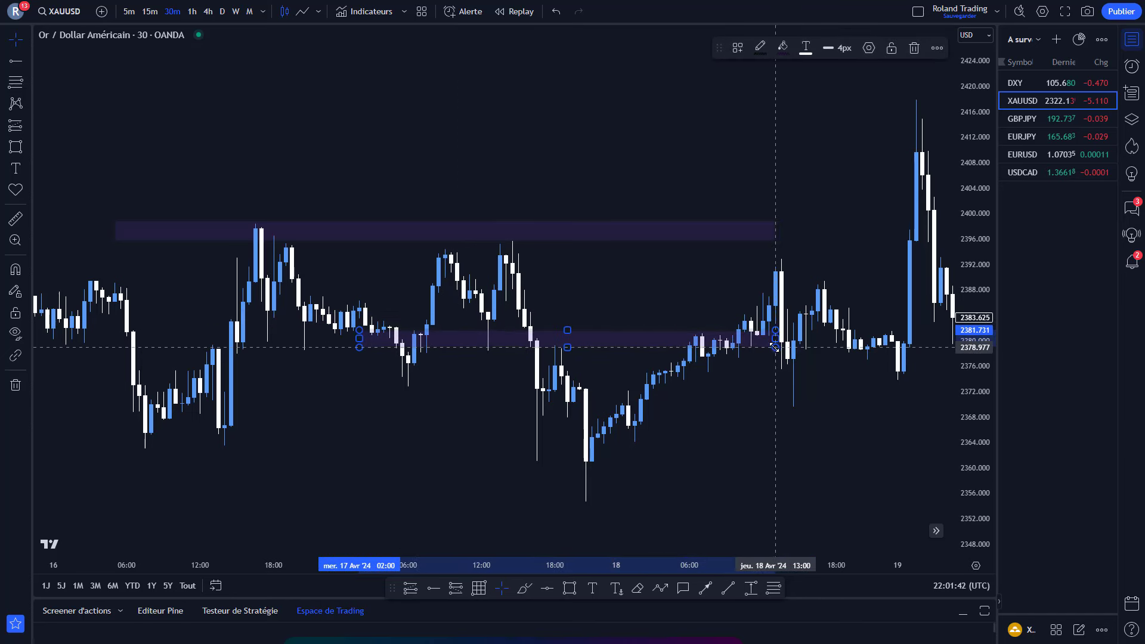
{"action": "left_click_drag", "start_coordinate": [775, 347], "coordinate": [563, 358]}
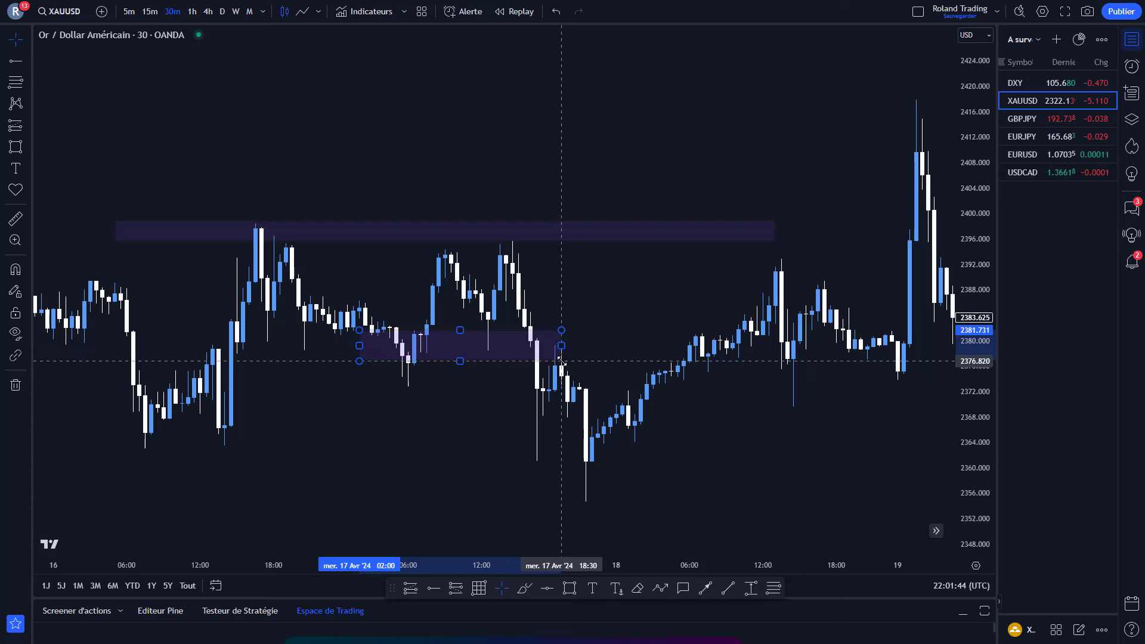
{"action": "left_click", "coordinate": [579, 354]}
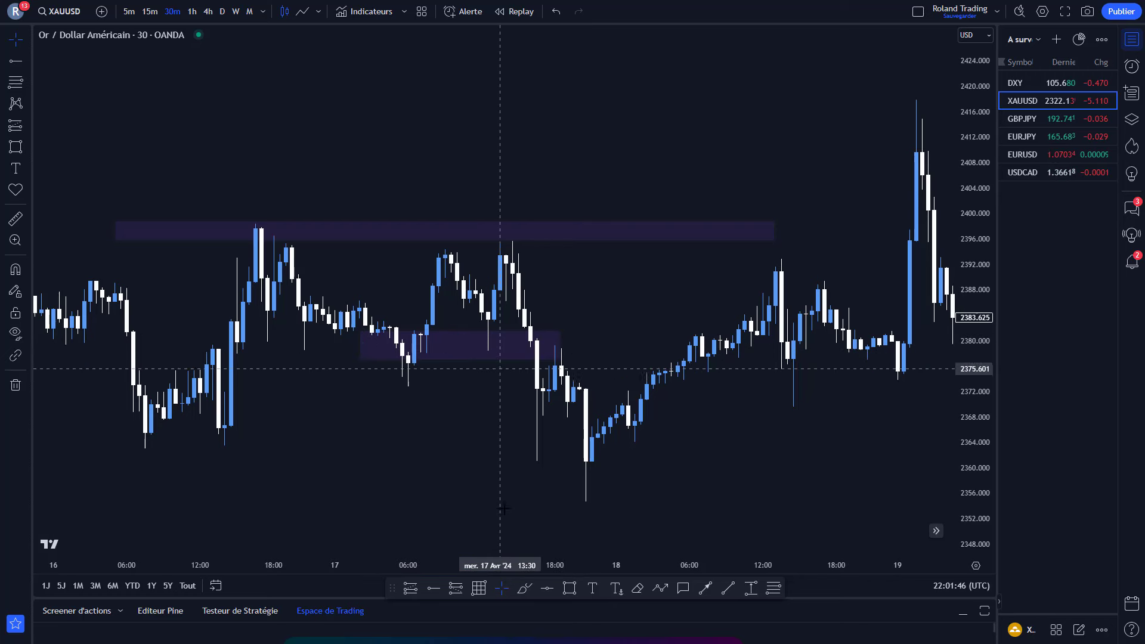
Draw a path arrow from 17 April 11:00 dipping to about 2380.7 in the lower zone, then rising to about 2404 above the upper zone.
{"action": "left_click", "coordinate": [660, 588]}
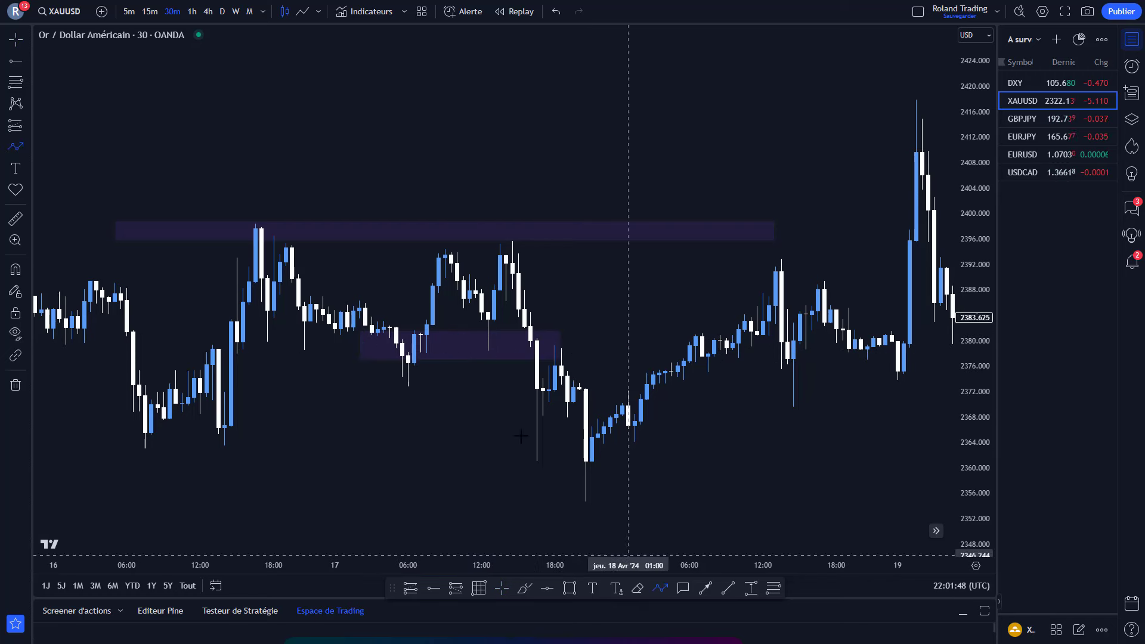
{"action": "left_click", "coordinate": [470, 318]}
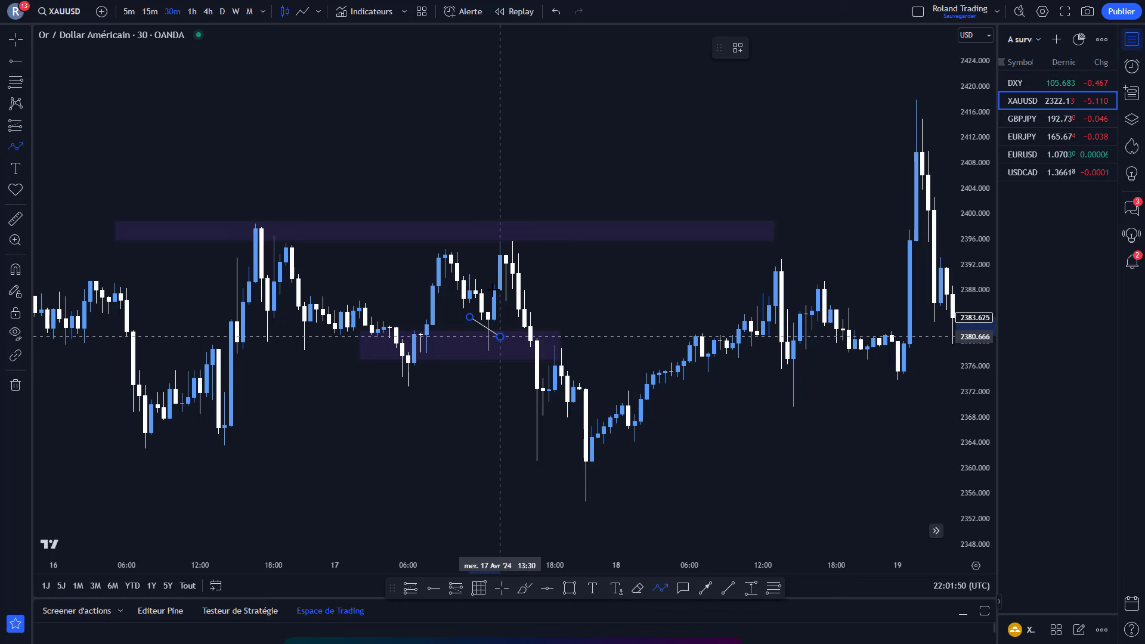
{"action": "left_click", "coordinate": [500, 336]}
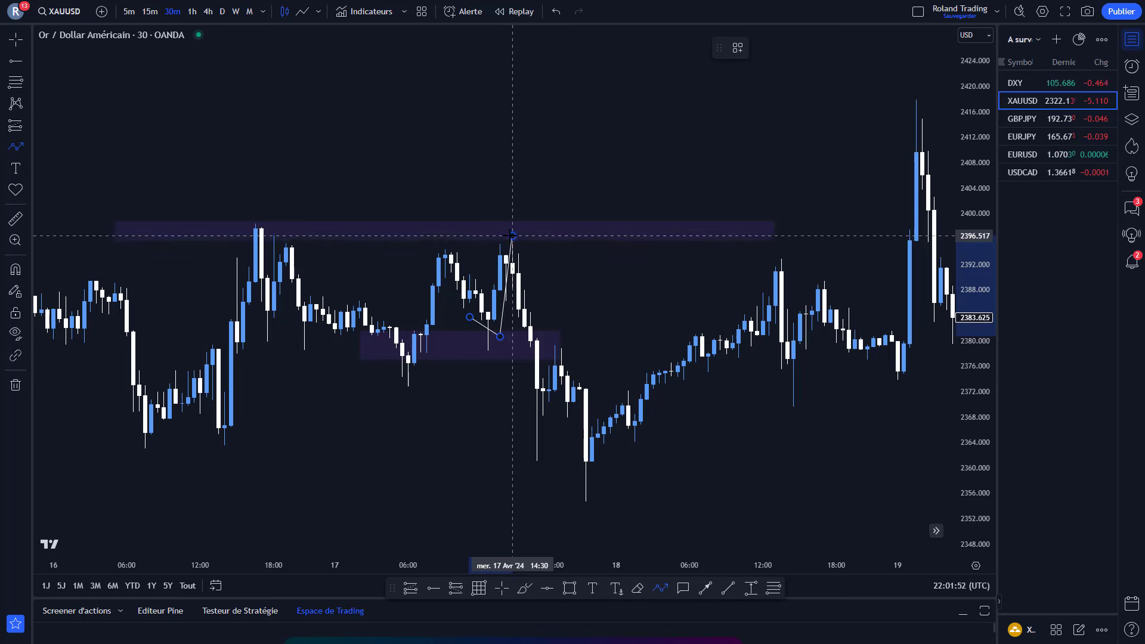
{"action": "double_click", "coordinate": [513, 236]}
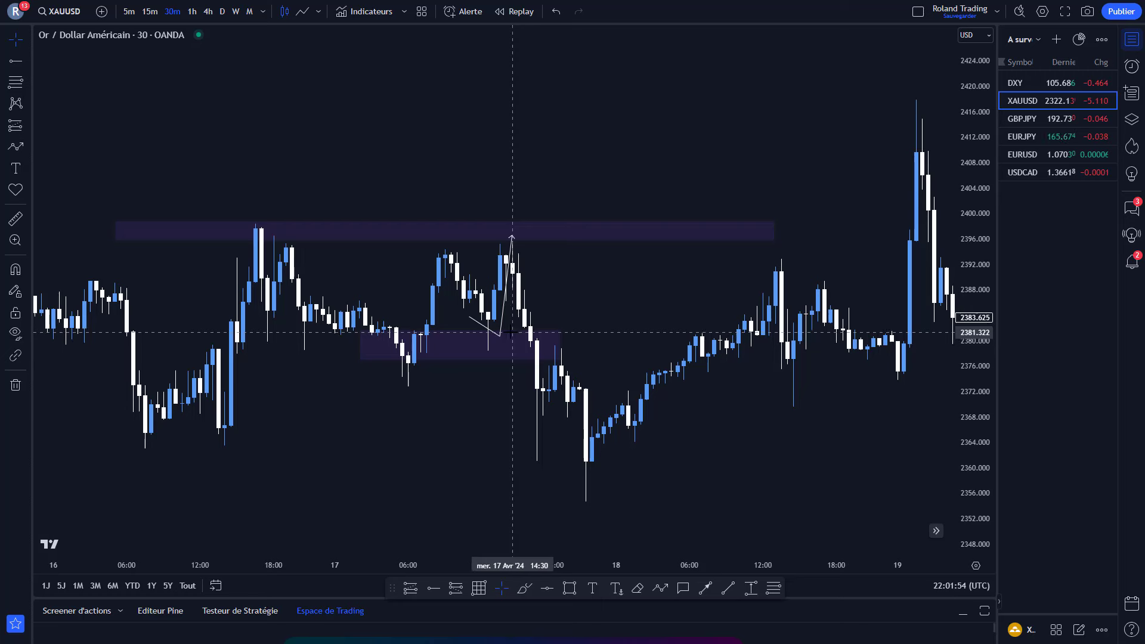
{"action": "left_click_drag", "start_coordinate": [513, 236], "coordinate": [518, 186]}
{"action": "left_click", "coordinate": [466, 327]}
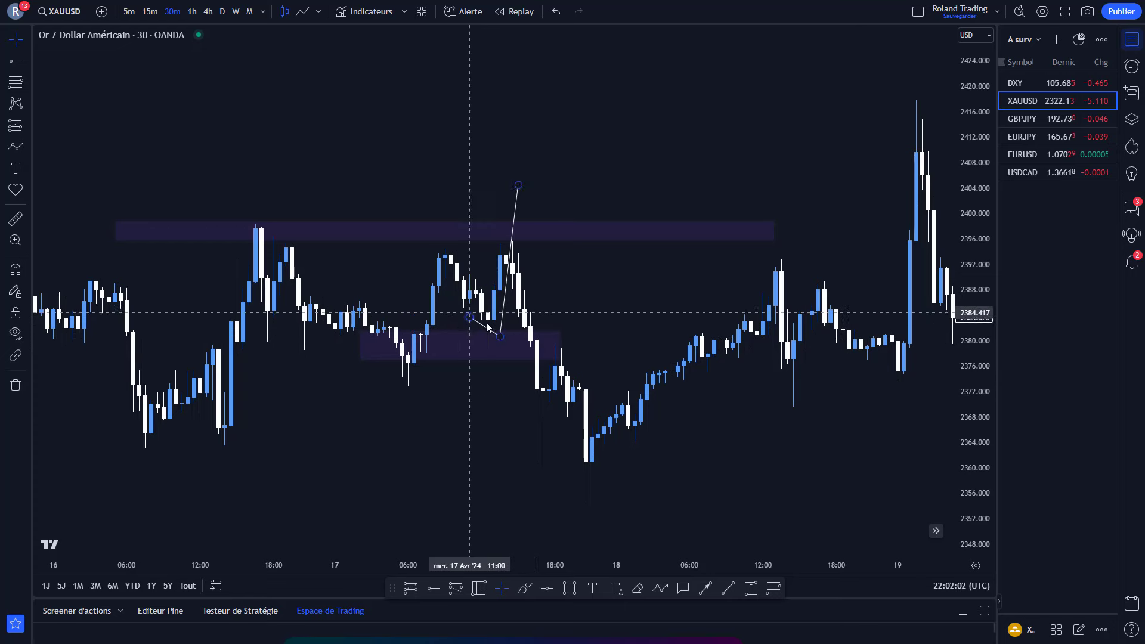
{"action": "left_click_drag", "start_coordinate": [605, 307], "coordinate": [104, 275]}
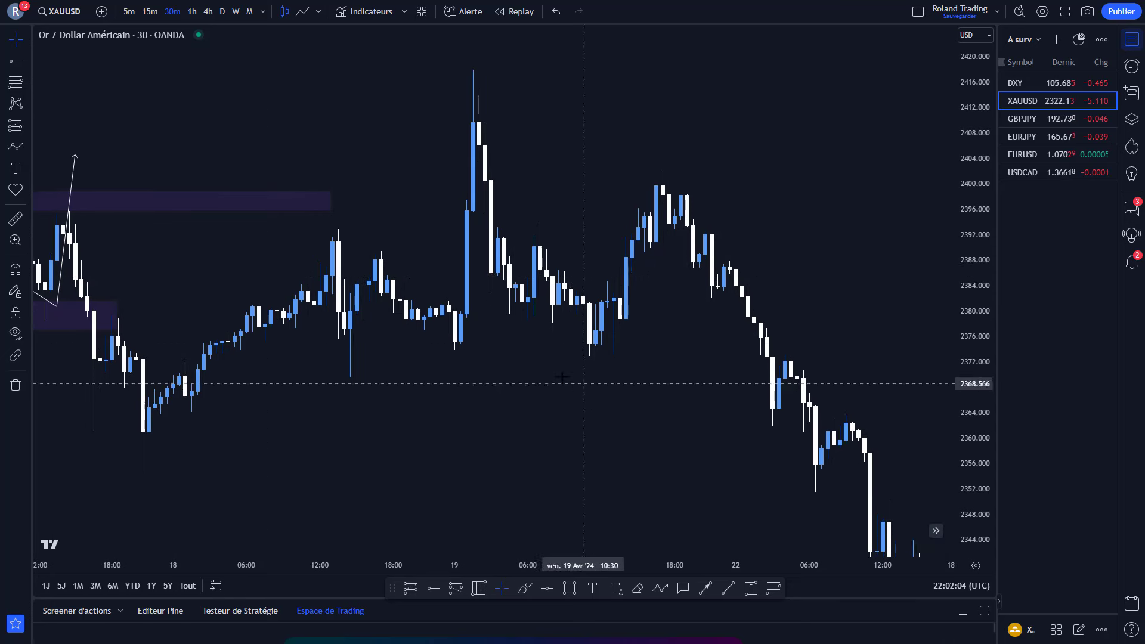
Open the EURUSD chart at its latest candles and delete all of its drawings.
{"action": "left_click", "coordinate": [1048, 160]}
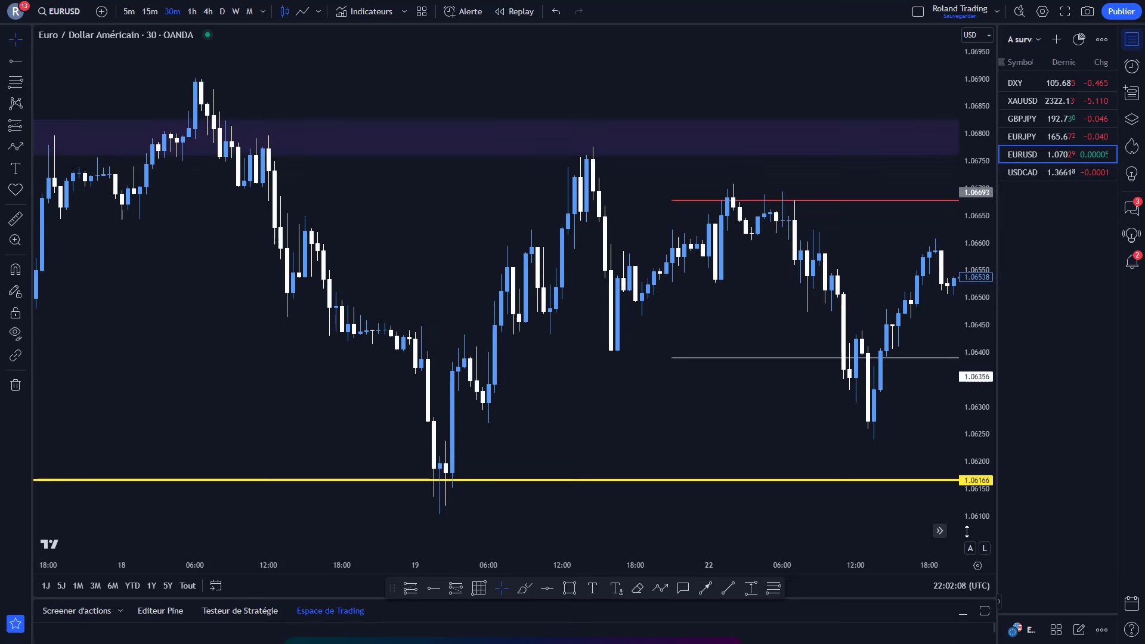
{"action": "left_click", "coordinate": [940, 531]}
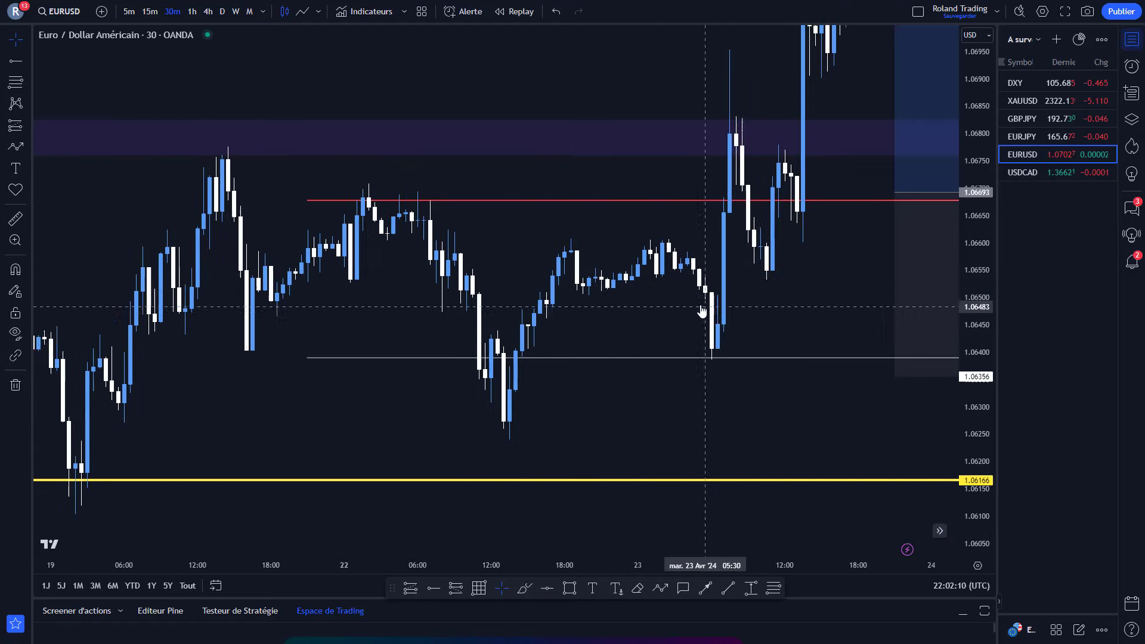
{"action": "left_click_drag", "start_coordinate": [729, 256], "coordinate": [414, 255]}
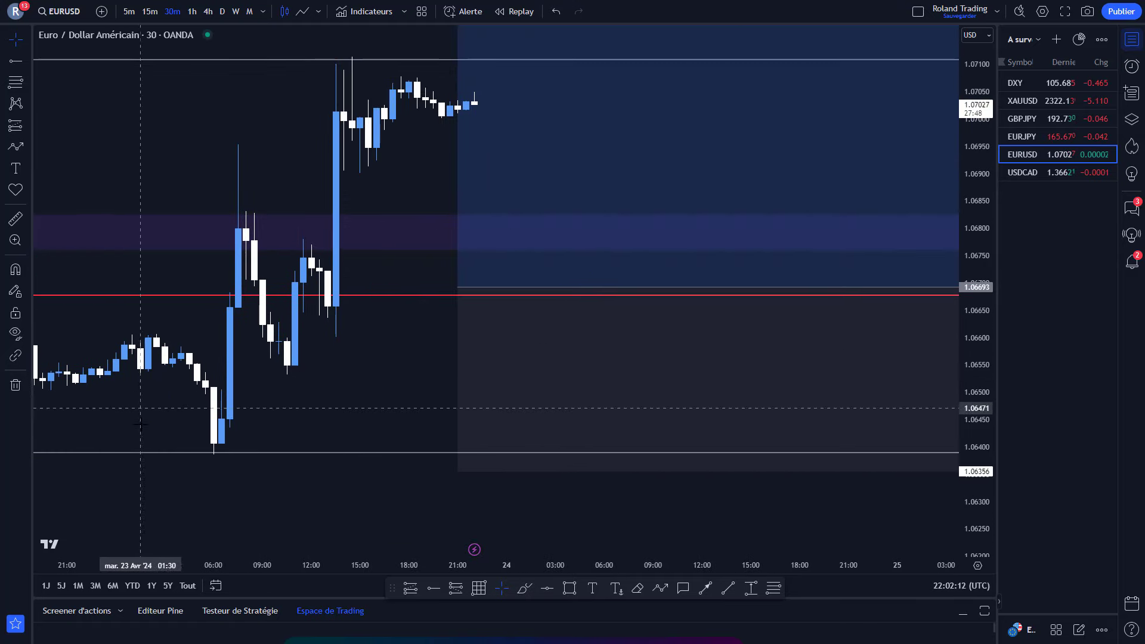
{"action": "left_click", "coordinate": [15, 385]}
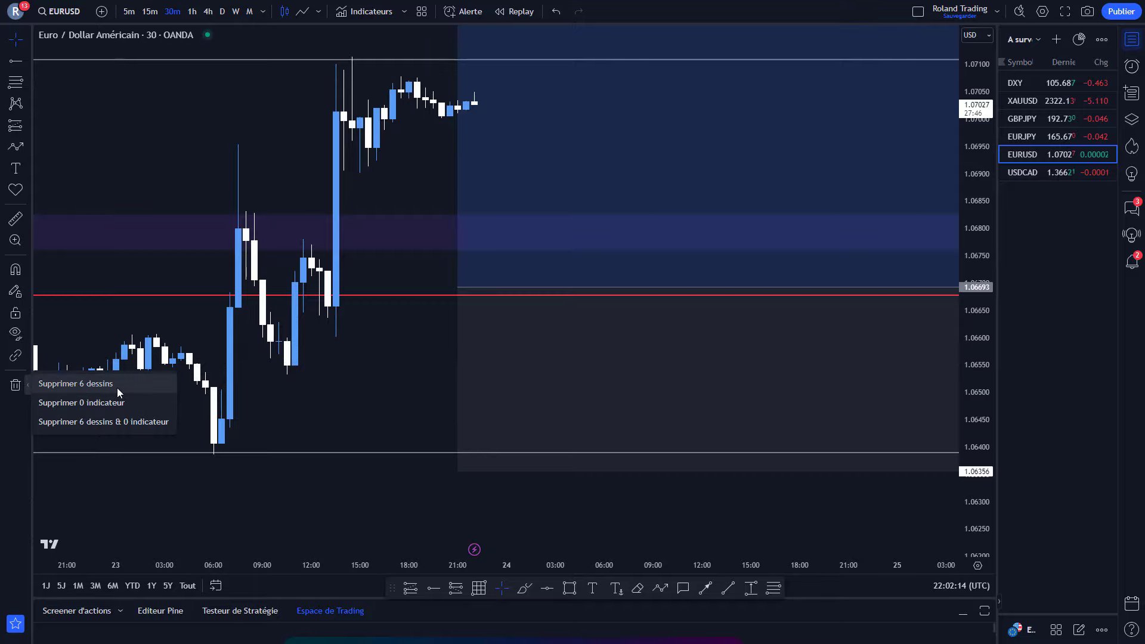
{"action": "left_click", "coordinate": [116, 388]}
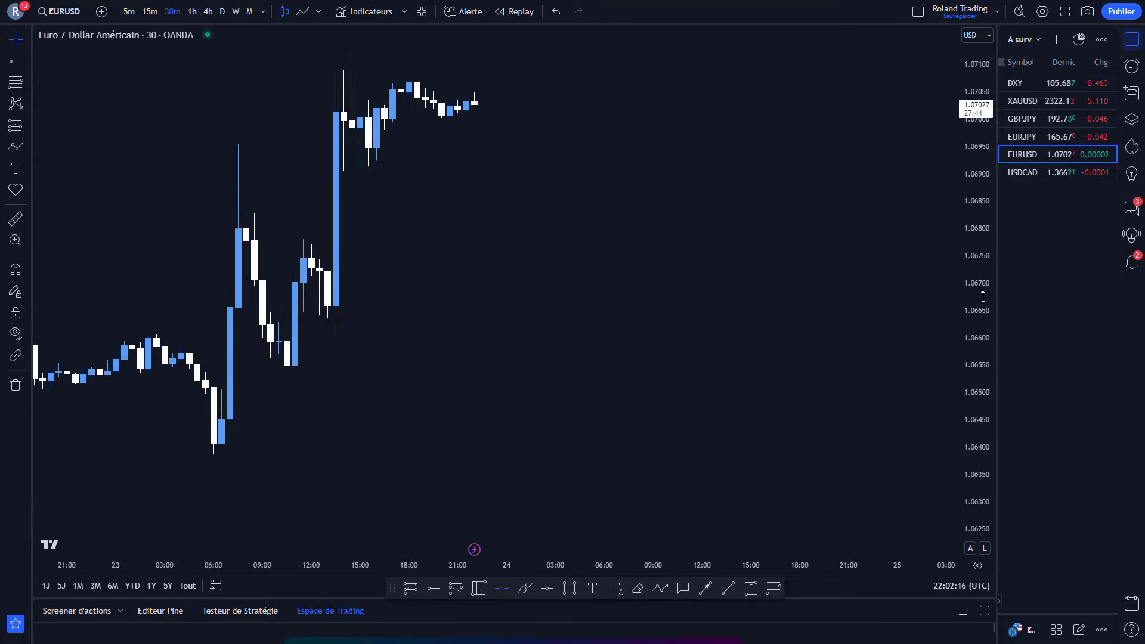
{"action": "left_click_drag", "start_coordinate": [983, 297], "coordinate": [844, 273]}
{"action": "scroll", "coordinate": [435, 274], "scroll_direction": "down", "scroll_amount": 3}
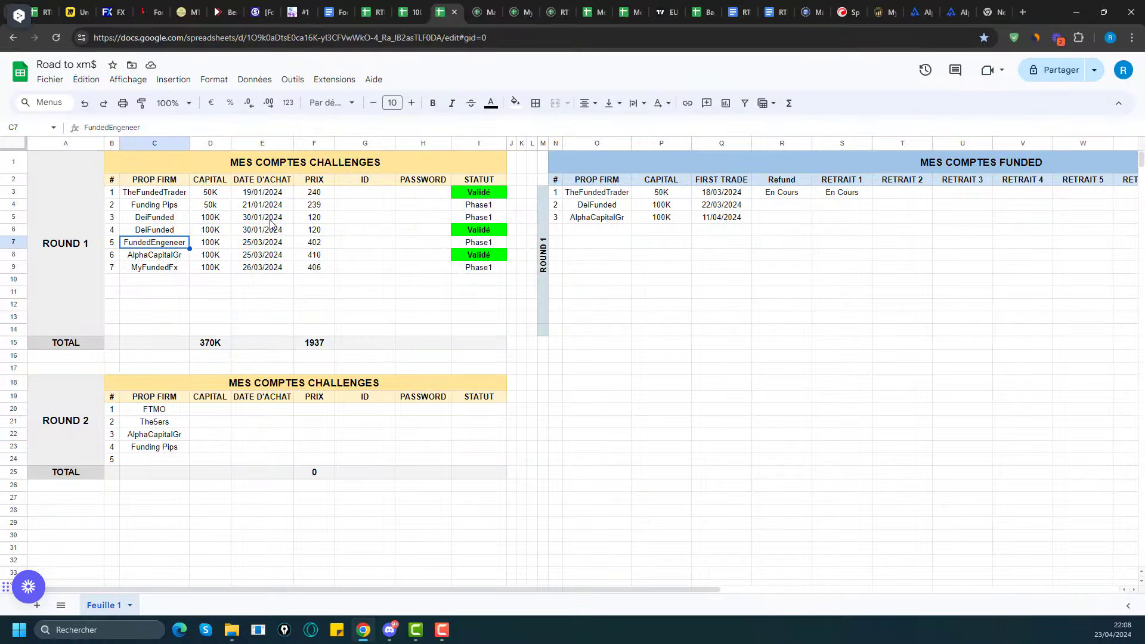
Switch to the Google Sheets challenge tracker and check the Funding Pips entry's capital and status.
{"action": "left_click", "coordinate": [150, 208]}
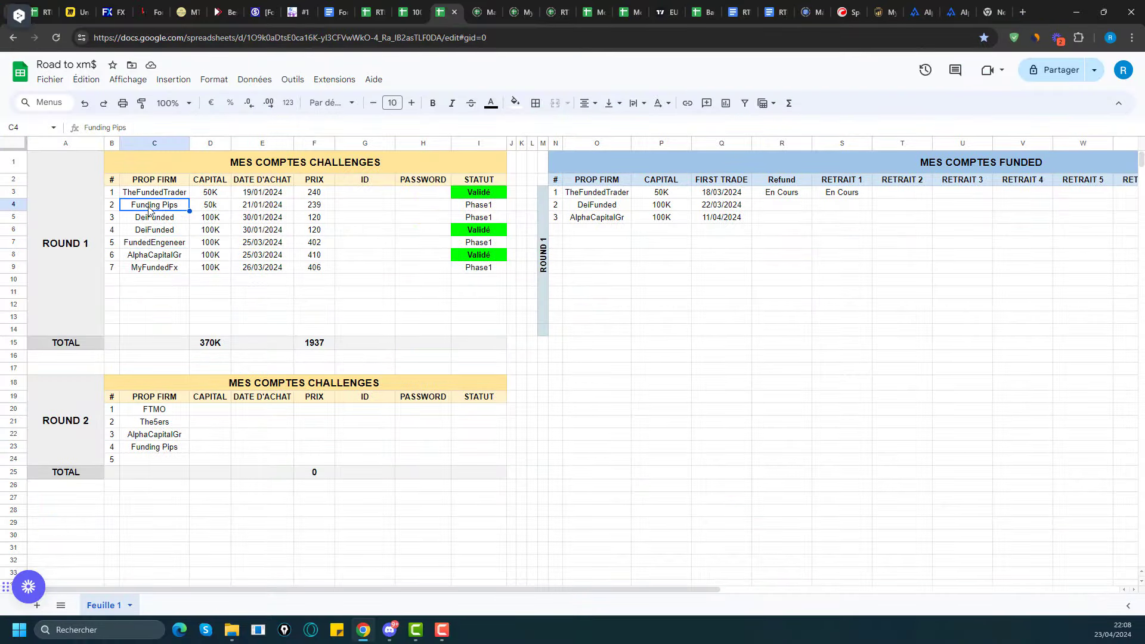
{"action": "left_click", "coordinate": [210, 208]}
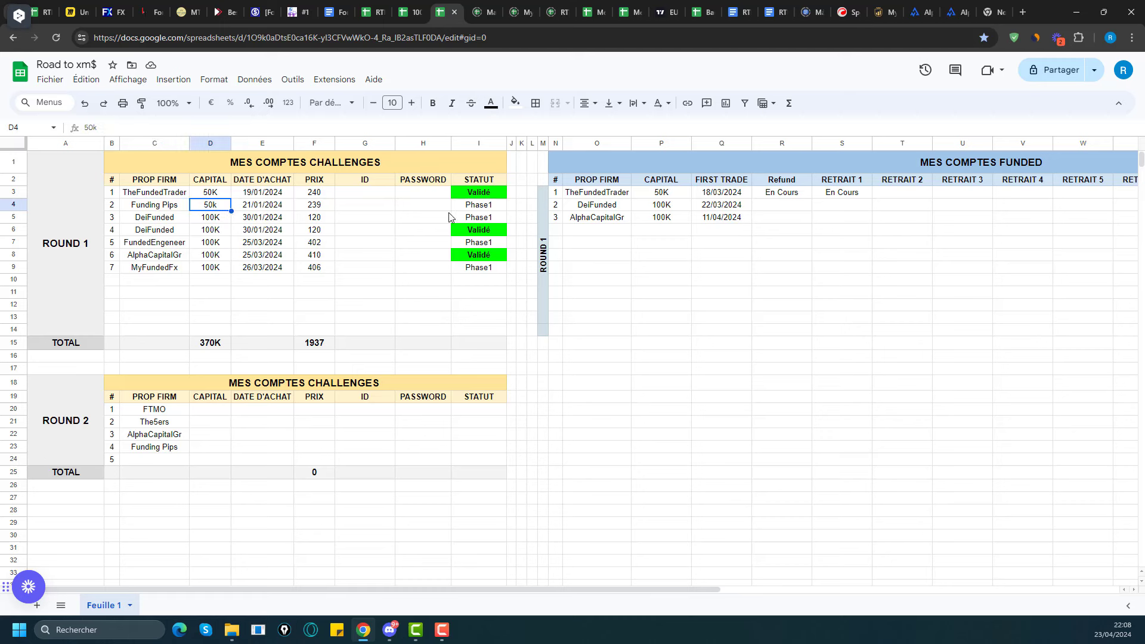
{"action": "left_click", "coordinate": [475, 207]}
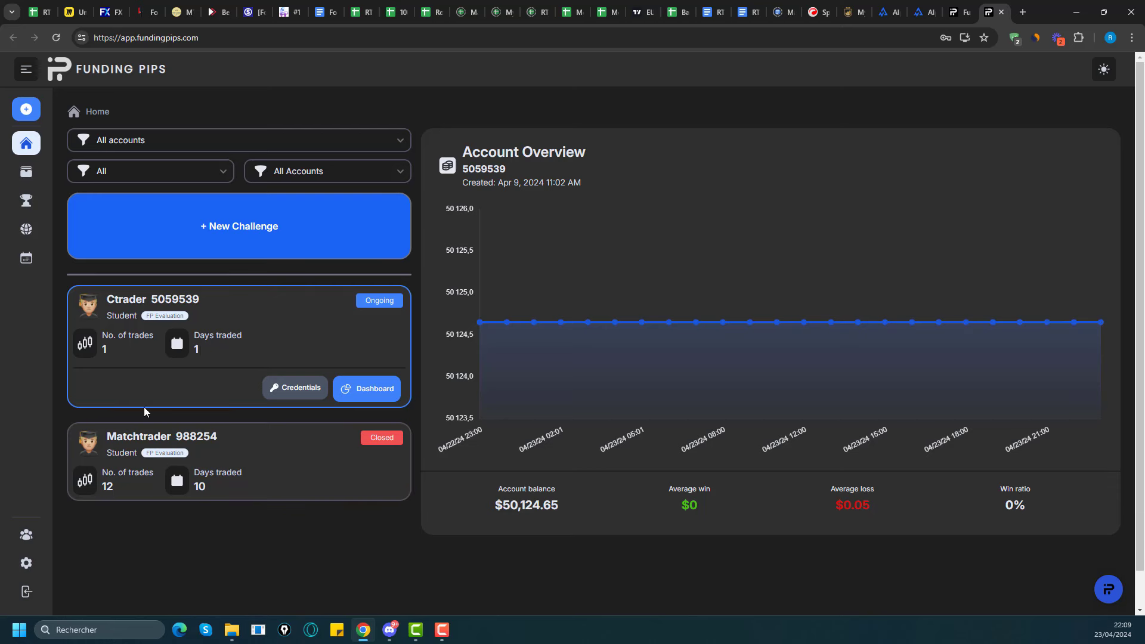
Open the ongoing cTrader account's dashboard on Funding Pips and review its balance, trading objectives, daily summary and analysis.
{"action": "left_click", "coordinate": [358, 396]}
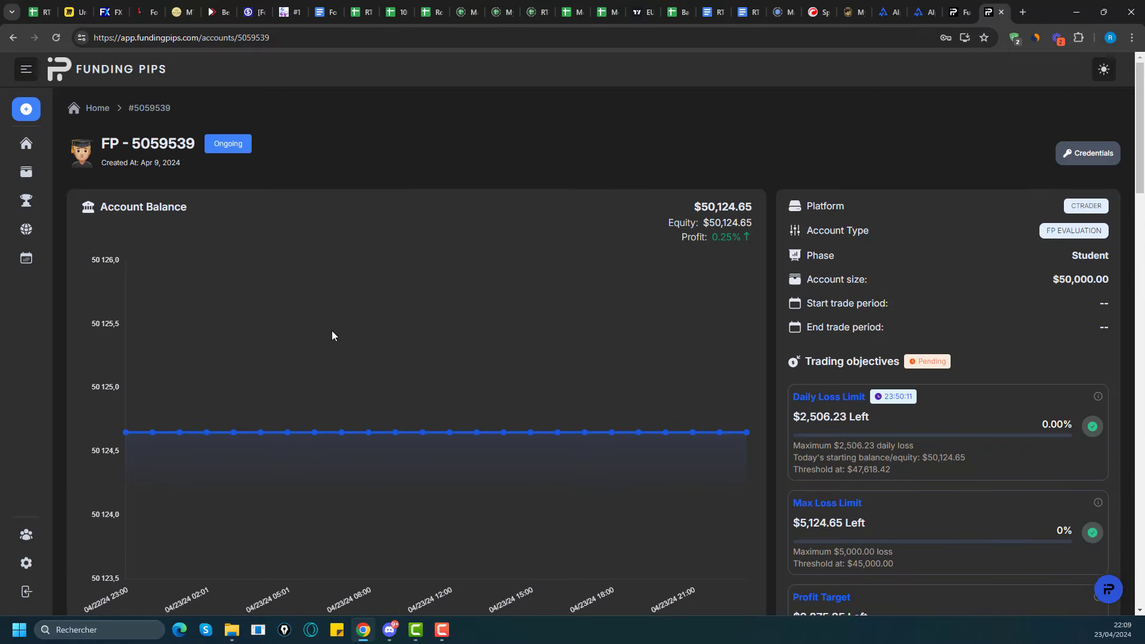
{"action": "scroll", "coordinate": [333, 334], "scroll_direction": "down", "scroll_amount": 1}
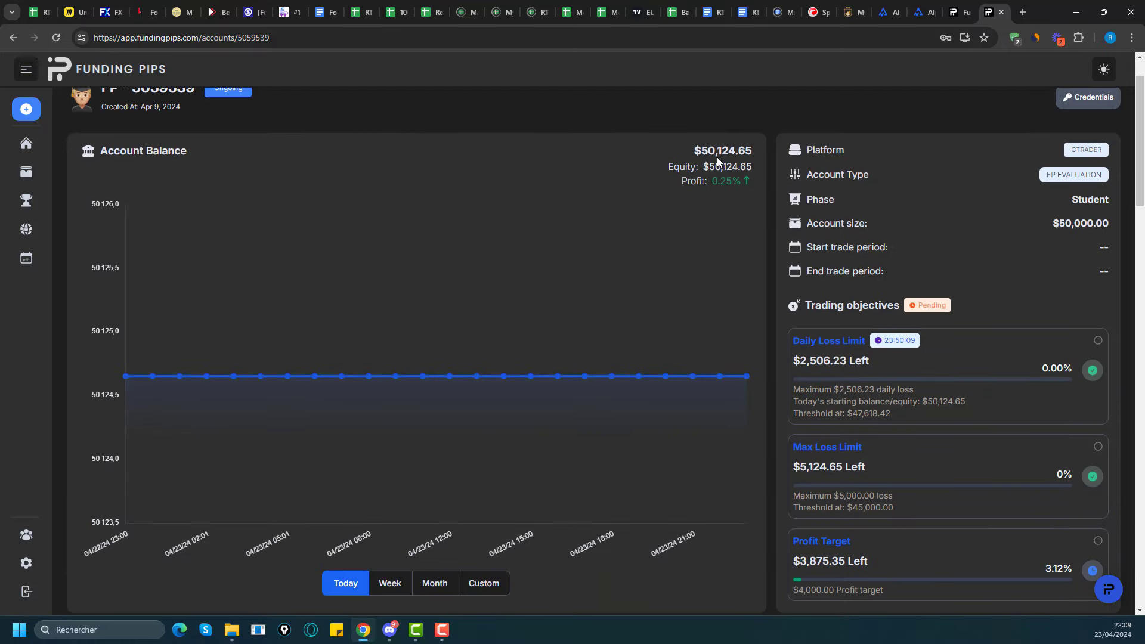
{"action": "scroll", "coordinate": [761, 349], "scroll_direction": "down", "scroll_amount": 13}
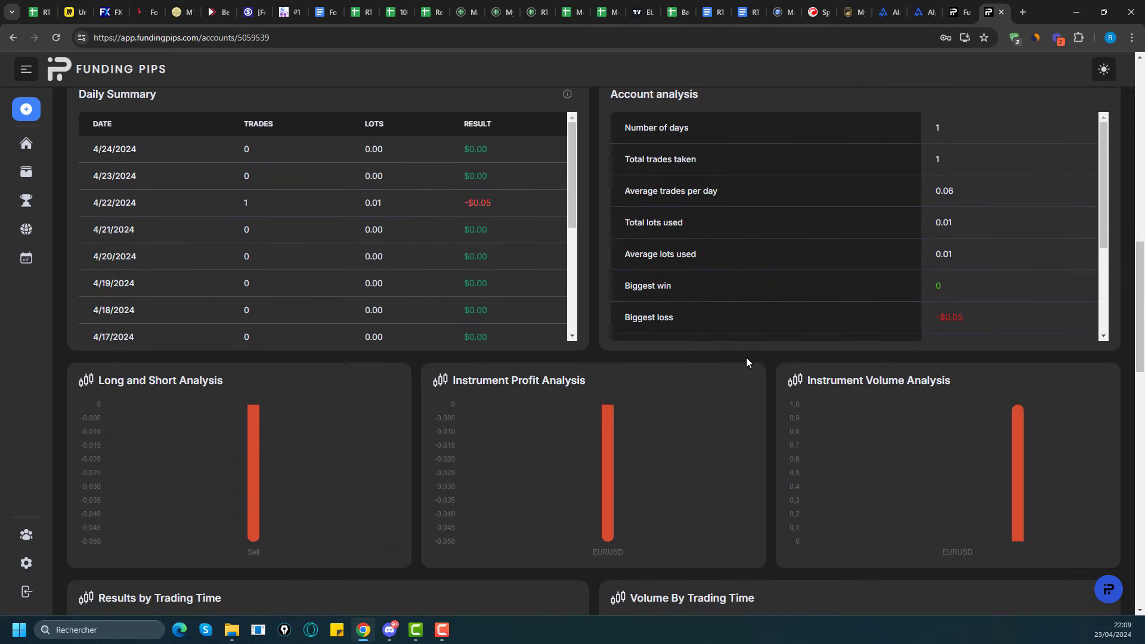
{"action": "scroll", "coordinate": [735, 401], "scroll_direction": "down", "scroll_amount": 4}
{"action": "scroll", "coordinate": [740, 394], "scroll_direction": "up", "scroll_amount": 11}
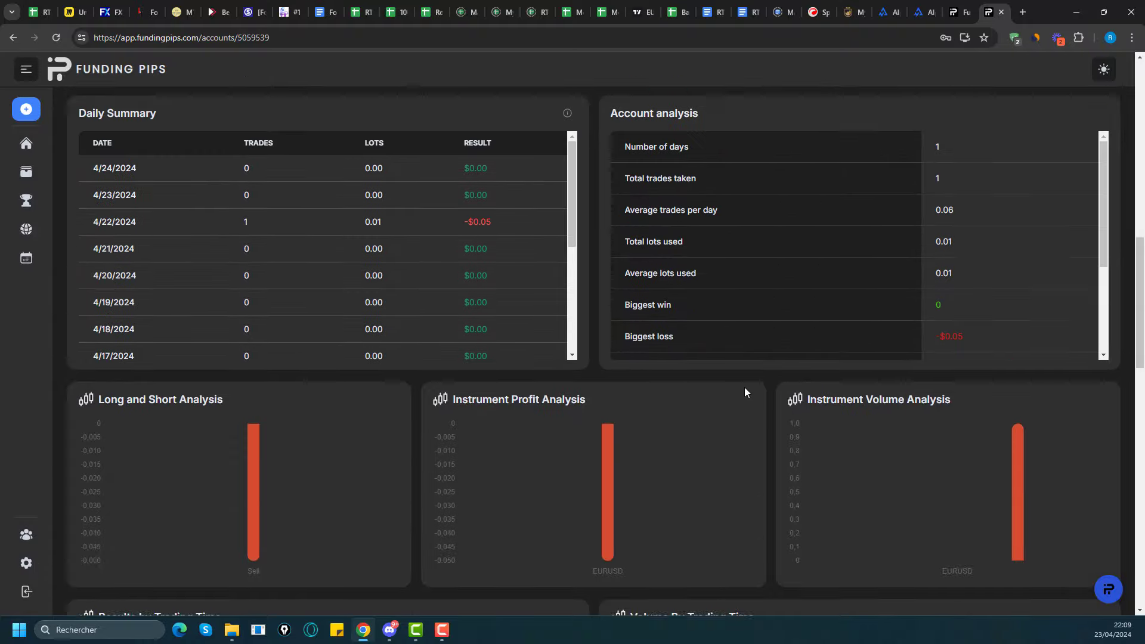
{"action": "scroll", "coordinate": [815, 314], "scroll_direction": "up", "scroll_amount": 6}
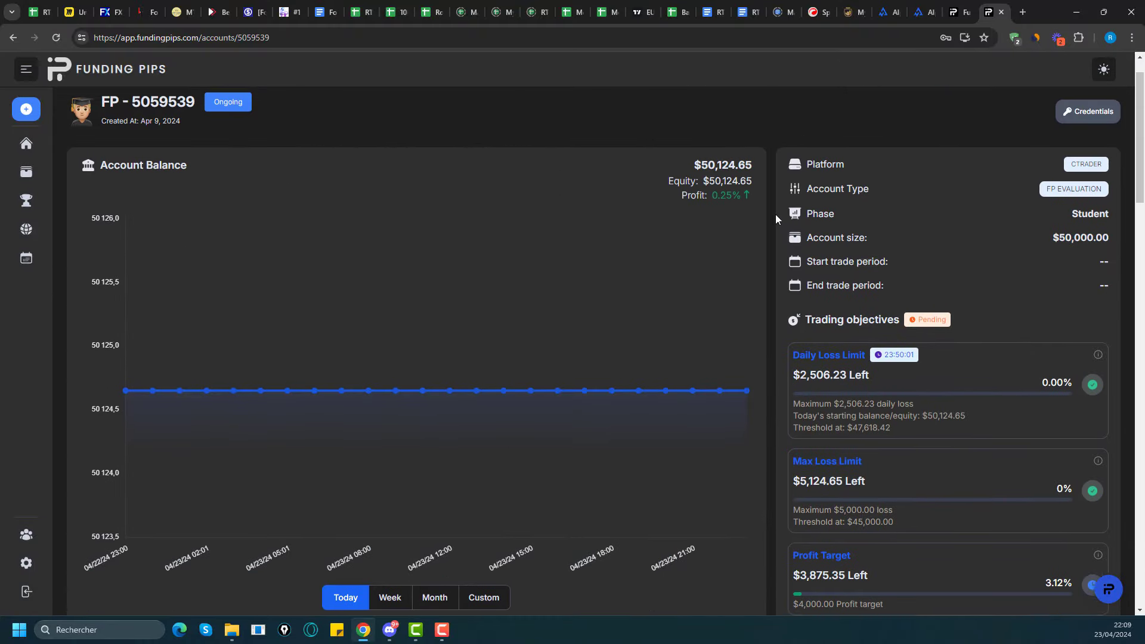
Switch to cTrader's EURJPY chart and review the pending buy limit order and the account's trade history.
{"action": "key", "text": "alt+Tab"}
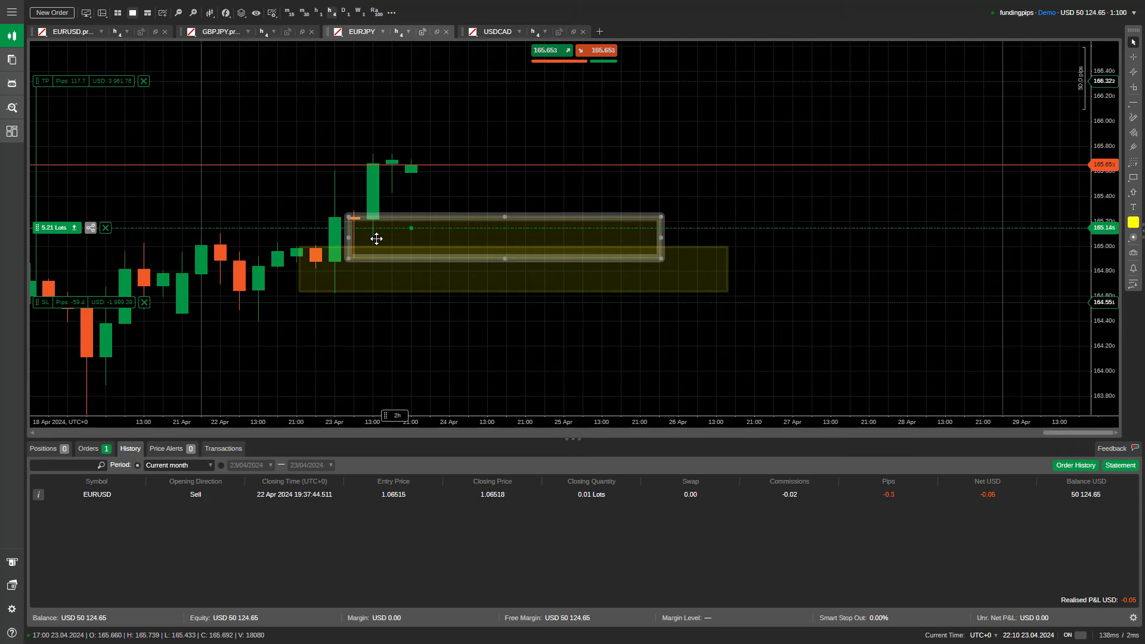
{"action": "mouse_move", "coordinate": [80, 228]}
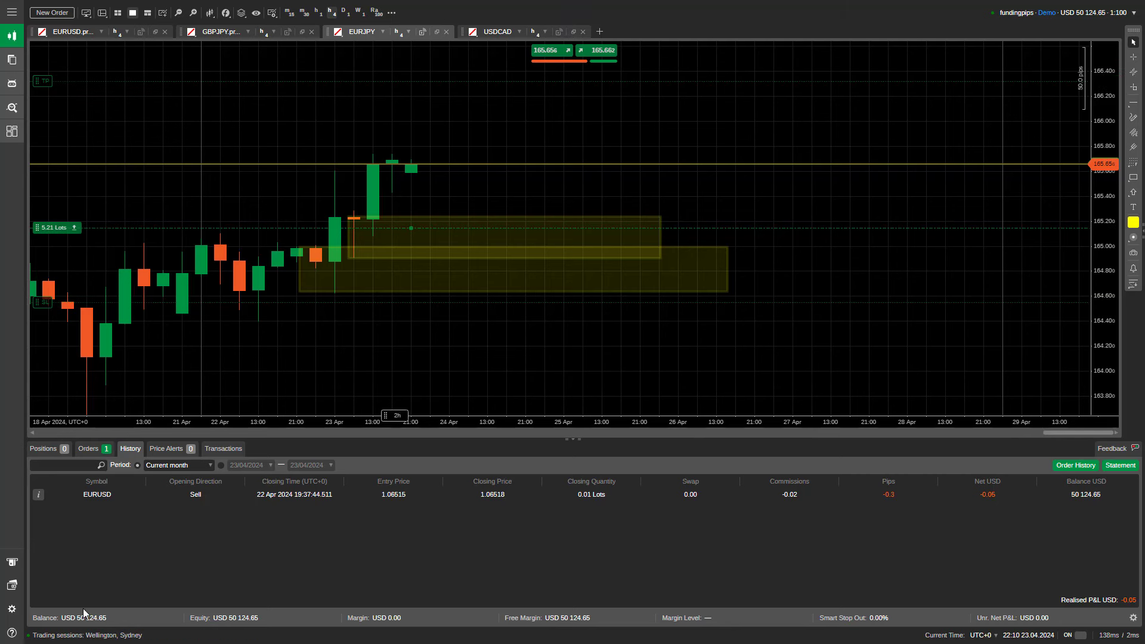
{"action": "left_click", "coordinate": [89, 449]}
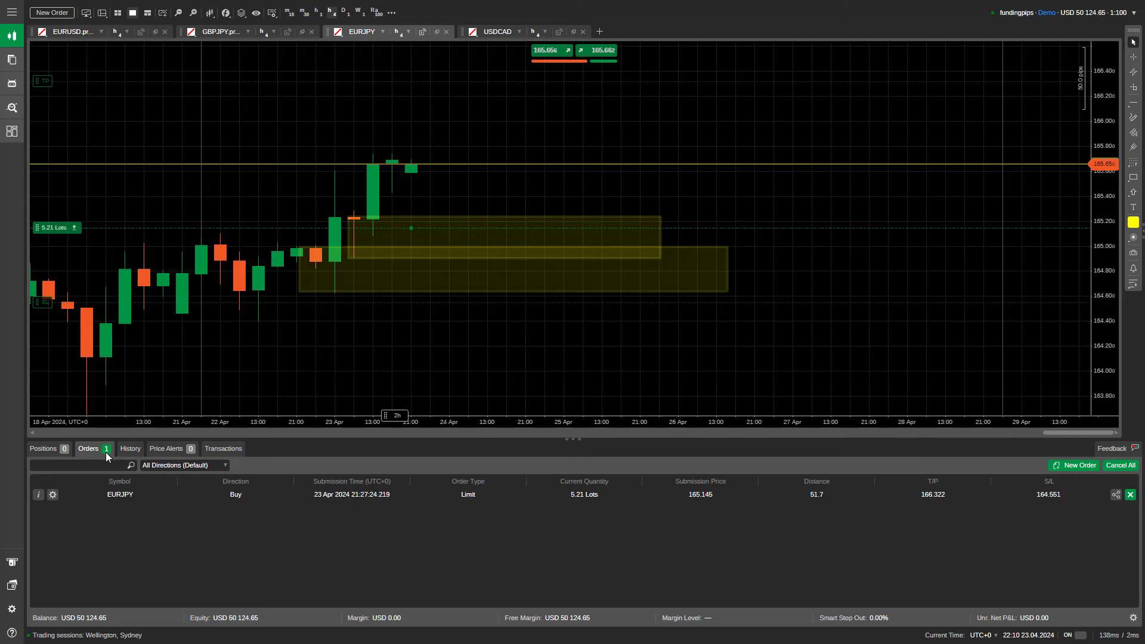
{"action": "left_click", "coordinate": [129, 450]}
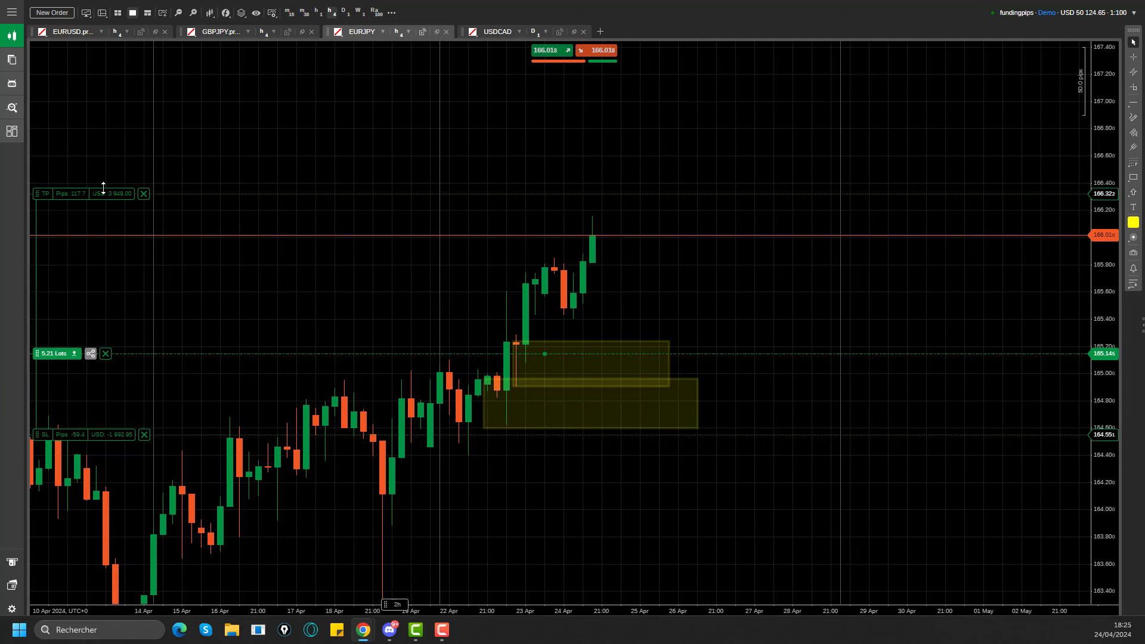
Examine the EURJPY limit order's entry, stop and target against the two yellow zones and recent price action.
{"action": "mouse_move", "coordinate": [112, 356]}
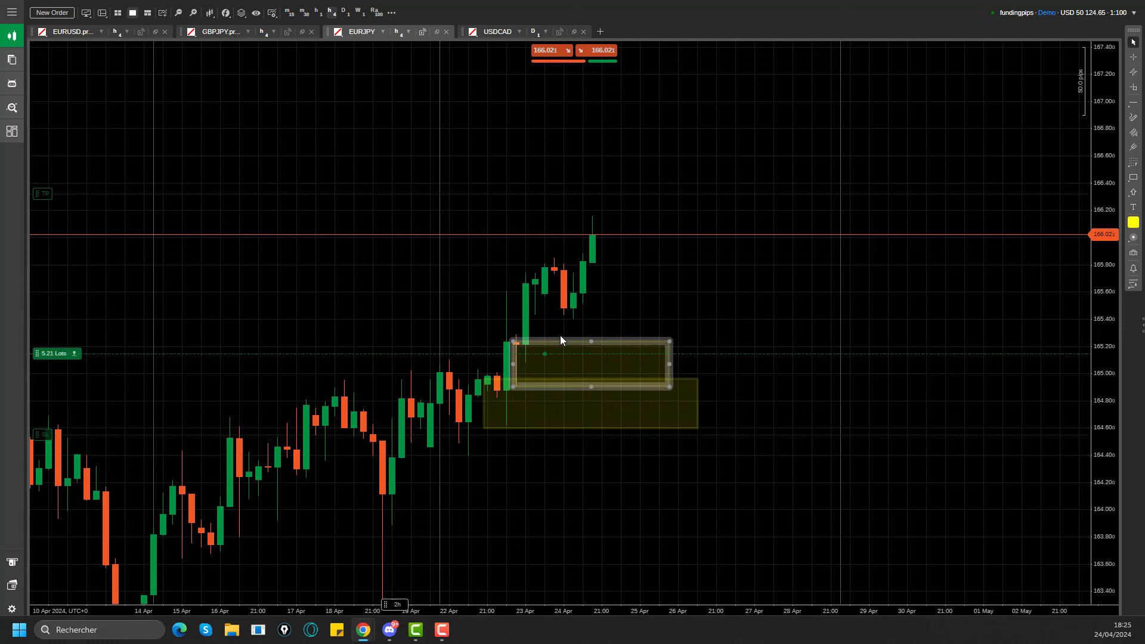
{"action": "left_click", "coordinate": [551, 354]}
{"action": "left_click", "coordinate": [519, 418]}
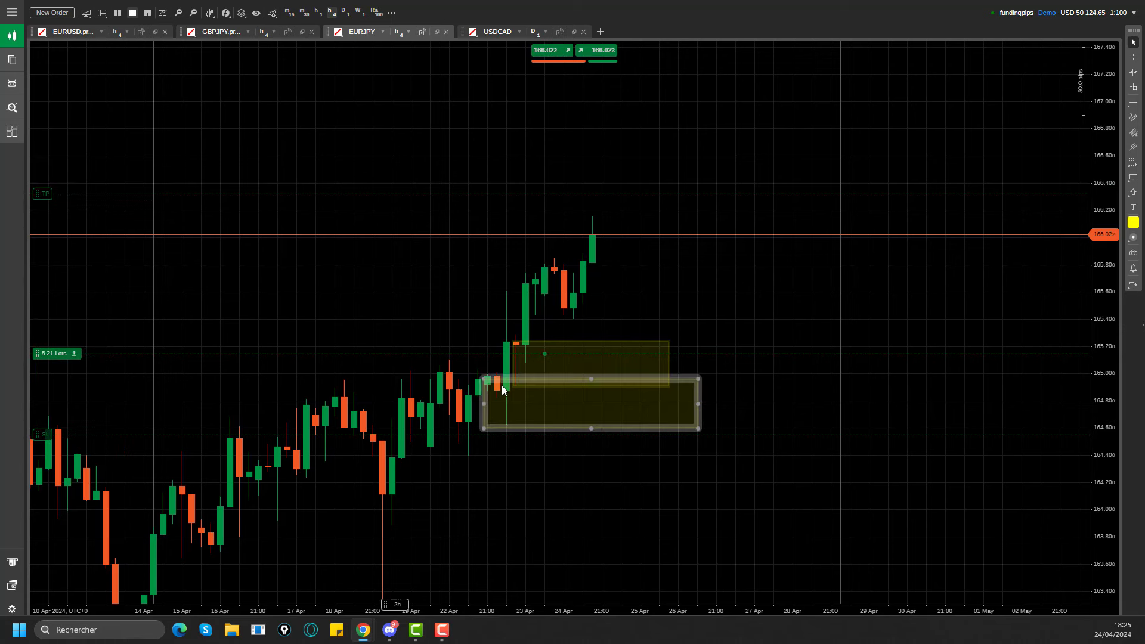
{"action": "left_click", "coordinate": [570, 357]}
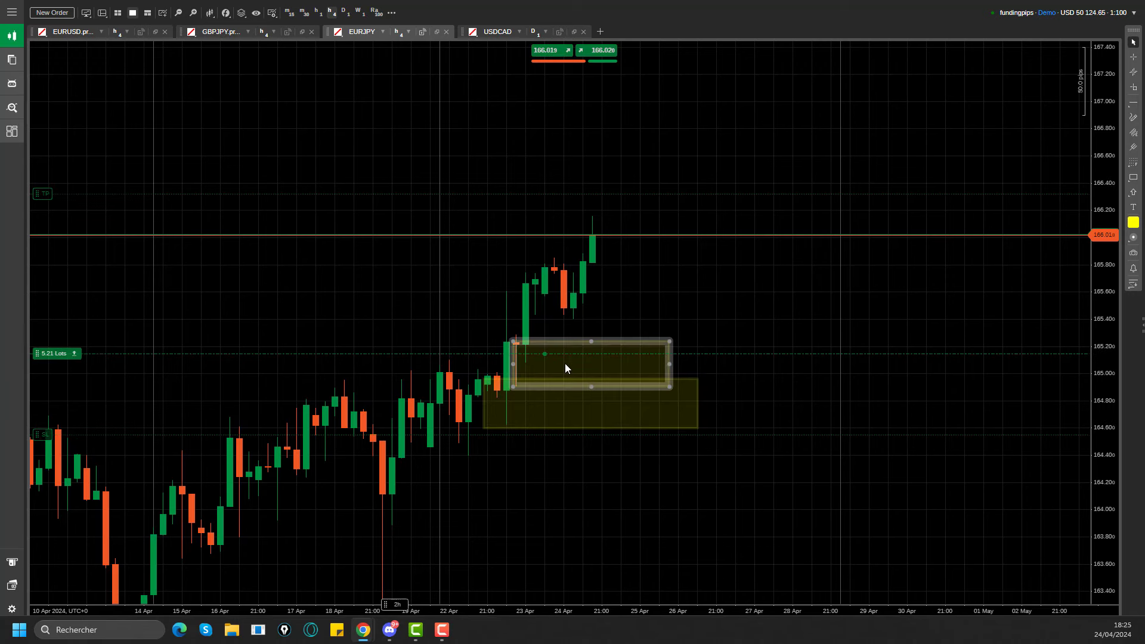
{"action": "left_click", "coordinate": [585, 257]}
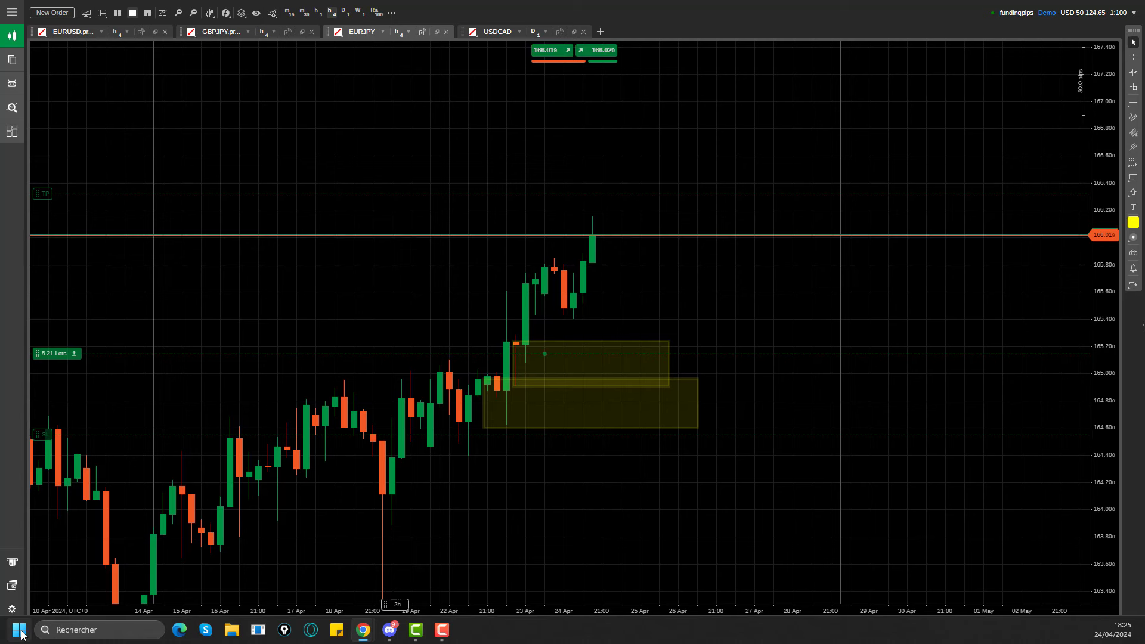
{"action": "key", "text": "super"}
{"action": "key", "text": "Escape"}
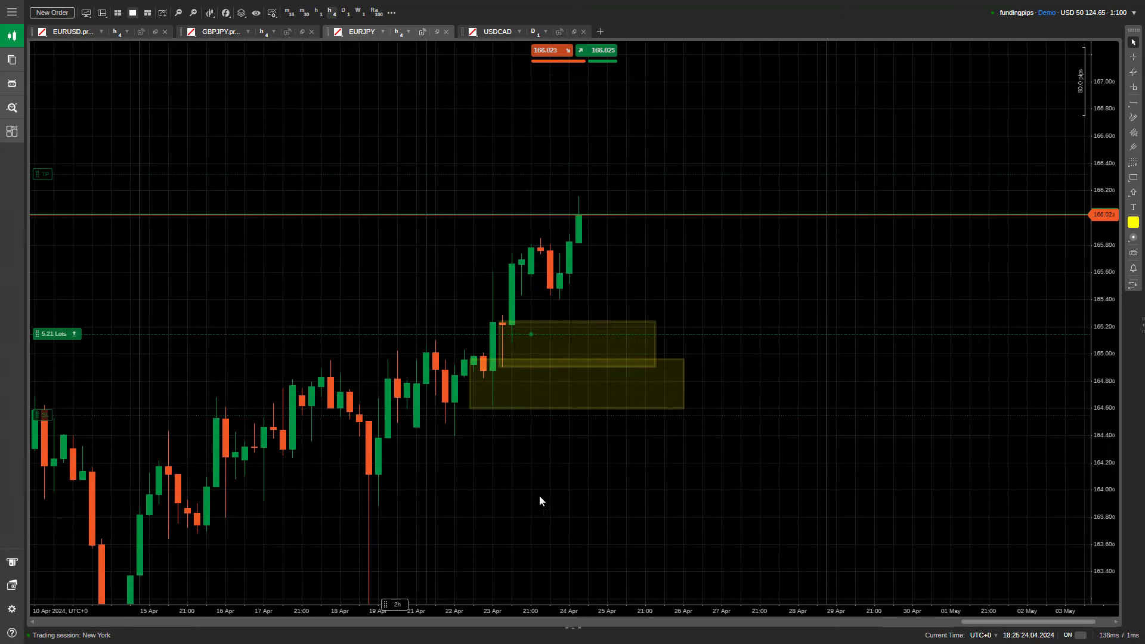
{"action": "mouse_move", "coordinate": [82, 332]}
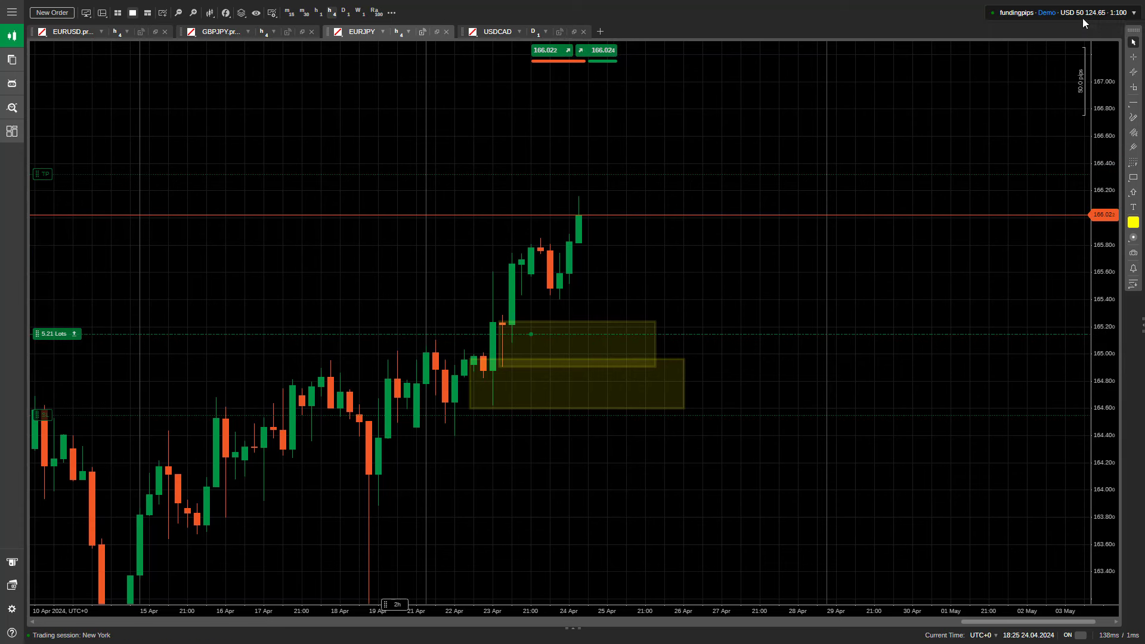
Switch to The Funded Trader dashboard and check the account list while keeping the breached 50K Royal Challenge account selected.
{"action": "mouse_move", "coordinate": [187, 423]}
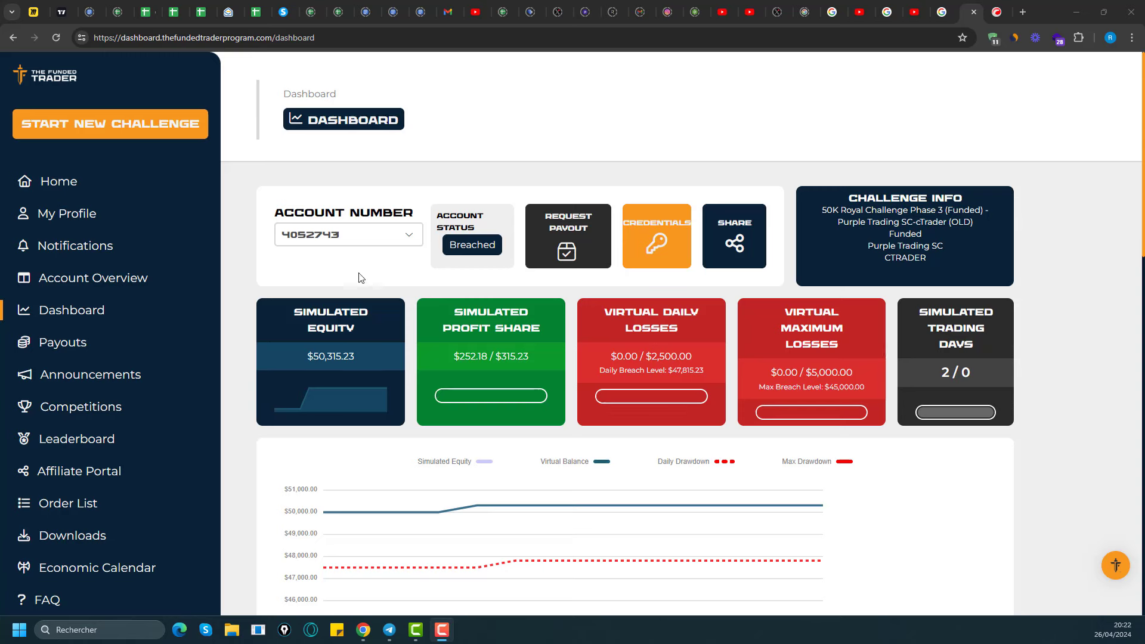
{"action": "left_click", "coordinate": [408, 240]}
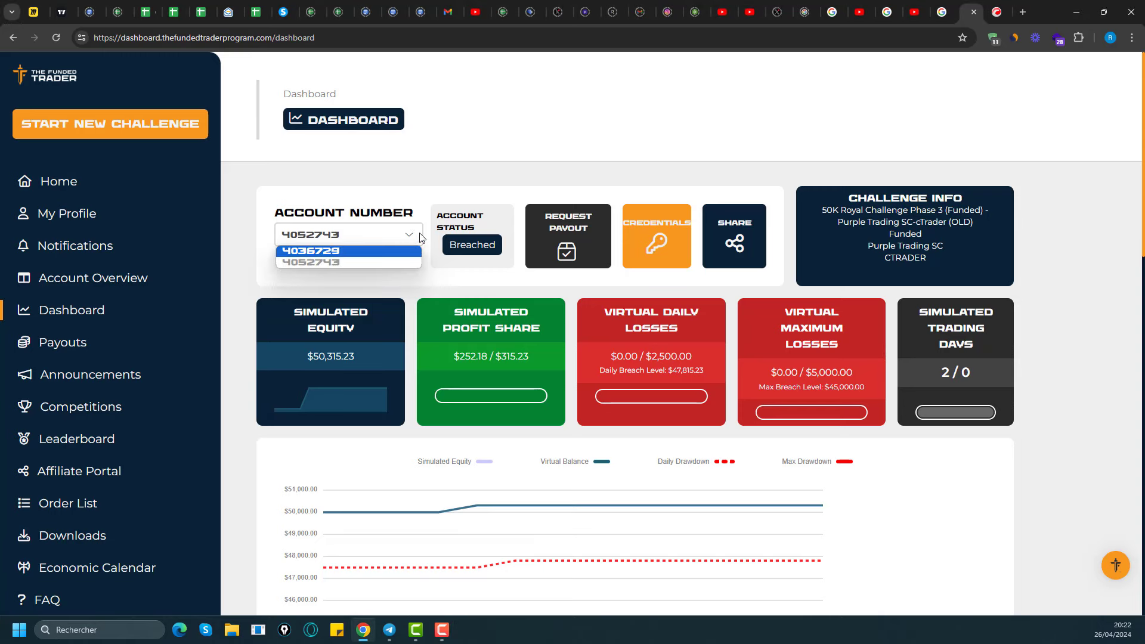
{"action": "left_click", "coordinate": [246, 295]}
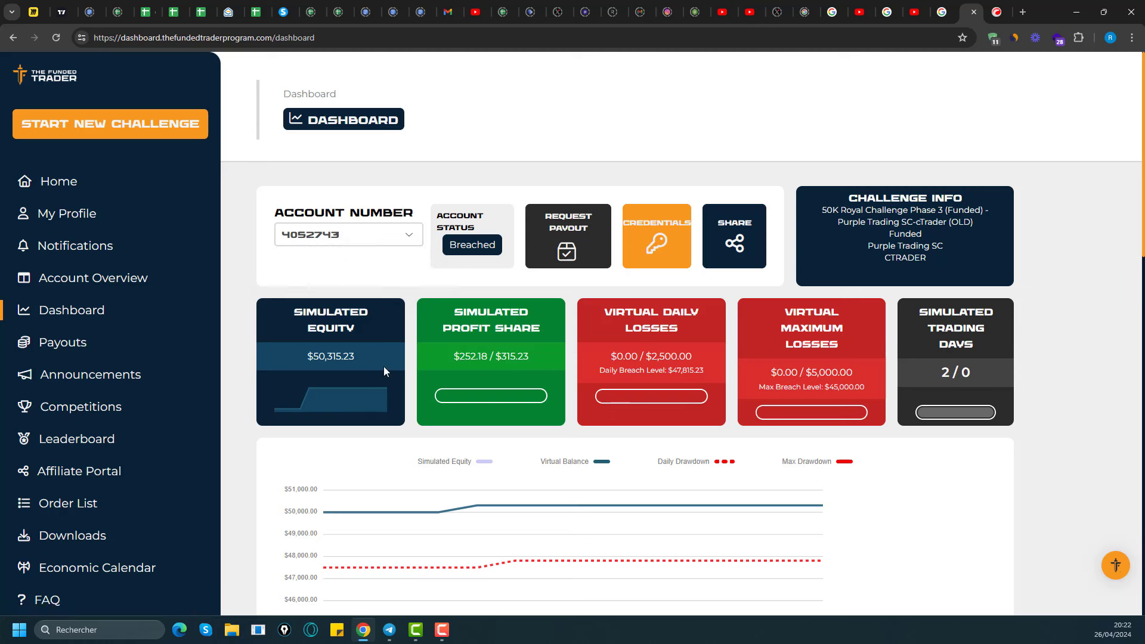
Open The Funded Trader's payouts page and check the account's withdrawable payout and client payout amounts.
{"action": "left_click", "coordinate": [50, 344]}
{"action": "scroll", "coordinate": [723, 393], "scroll_direction": "down", "scroll_amount": 1}
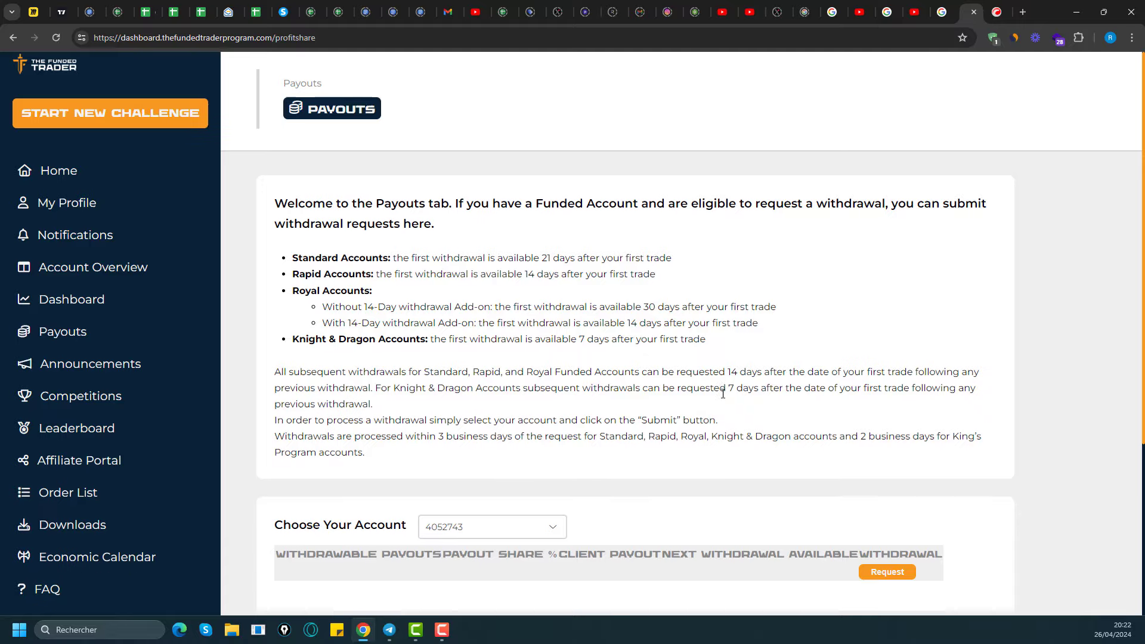
{"action": "scroll", "coordinate": [723, 393], "scroll_direction": "down", "scroll_amount": 4}
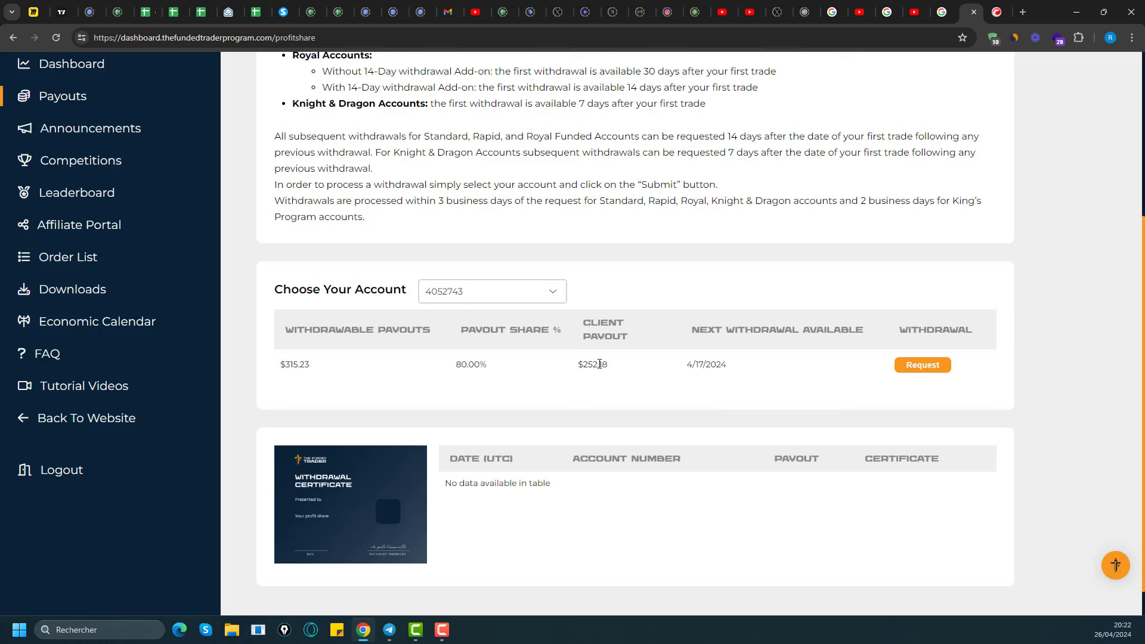
{"action": "left_click_drag", "start_coordinate": [615, 366], "coordinate": [577, 373]}
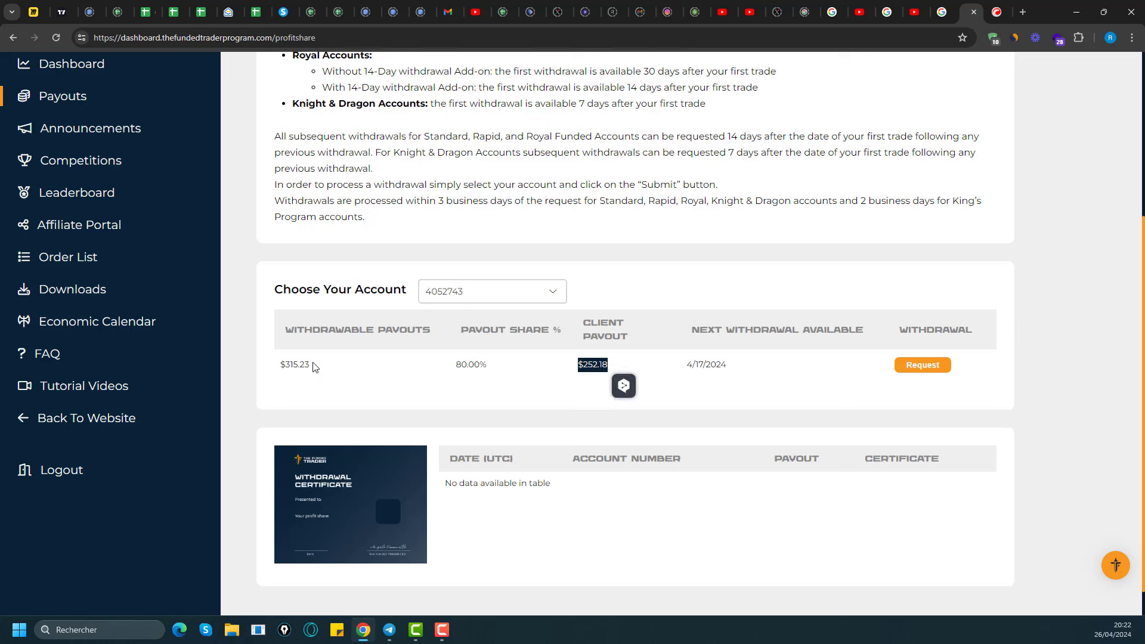
{"action": "left_click_drag", "start_coordinate": [315, 367], "coordinate": [279, 365]}
{"action": "left_click_drag", "start_coordinate": [611, 365], "coordinate": [580, 365]}
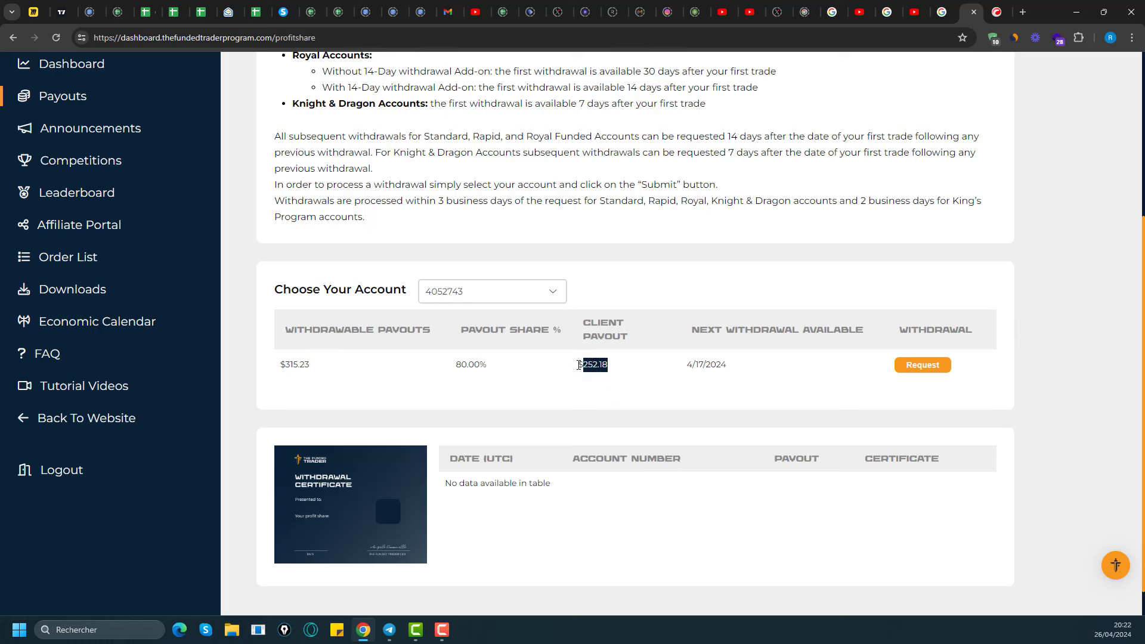
{"action": "left_click", "coordinate": [567, 386]}
Open the account's payout request form, cancel it without submitting, and review the withdrawal rules and payout history.
{"action": "left_click", "coordinate": [923, 366]}
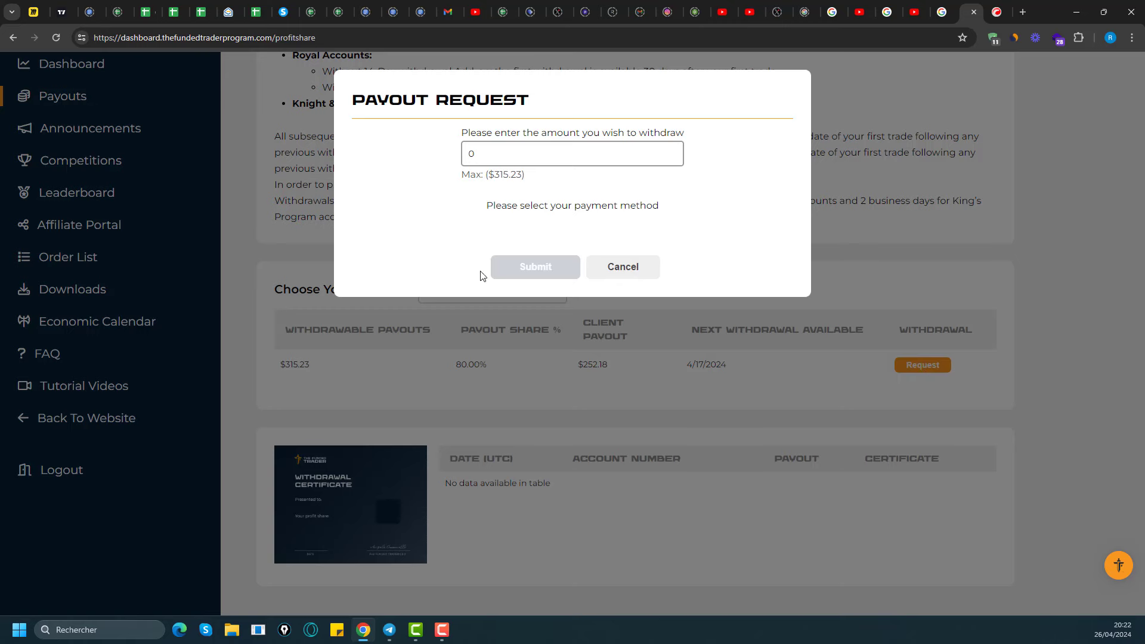
{"action": "left_click", "coordinate": [624, 268]}
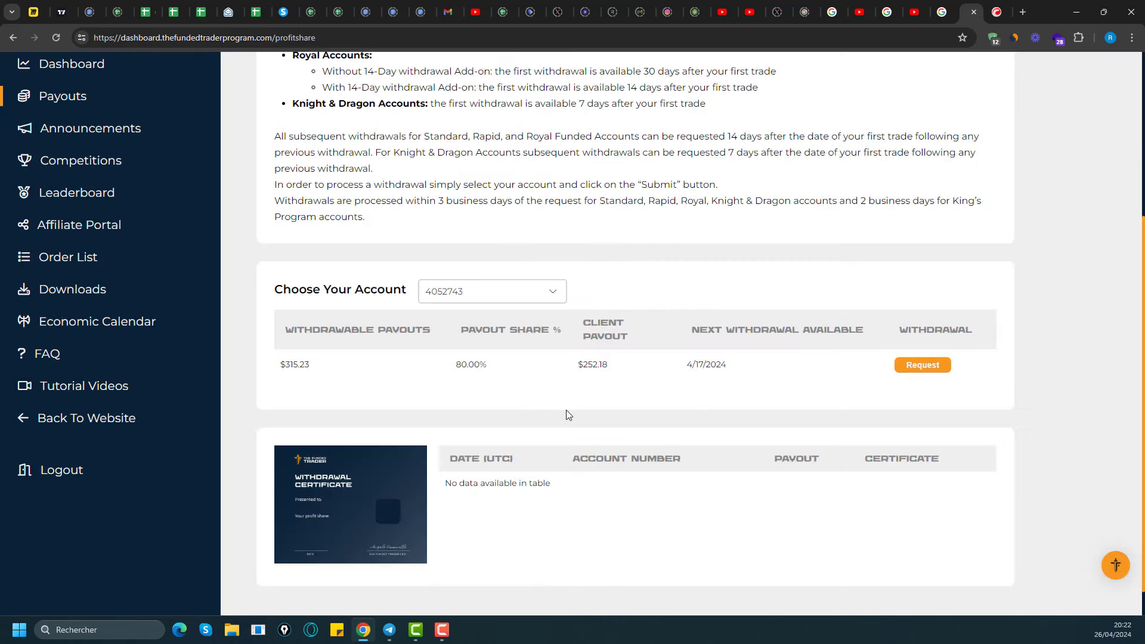
{"action": "scroll", "coordinate": [568, 414], "scroll_direction": "up", "scroll_amount": 2}
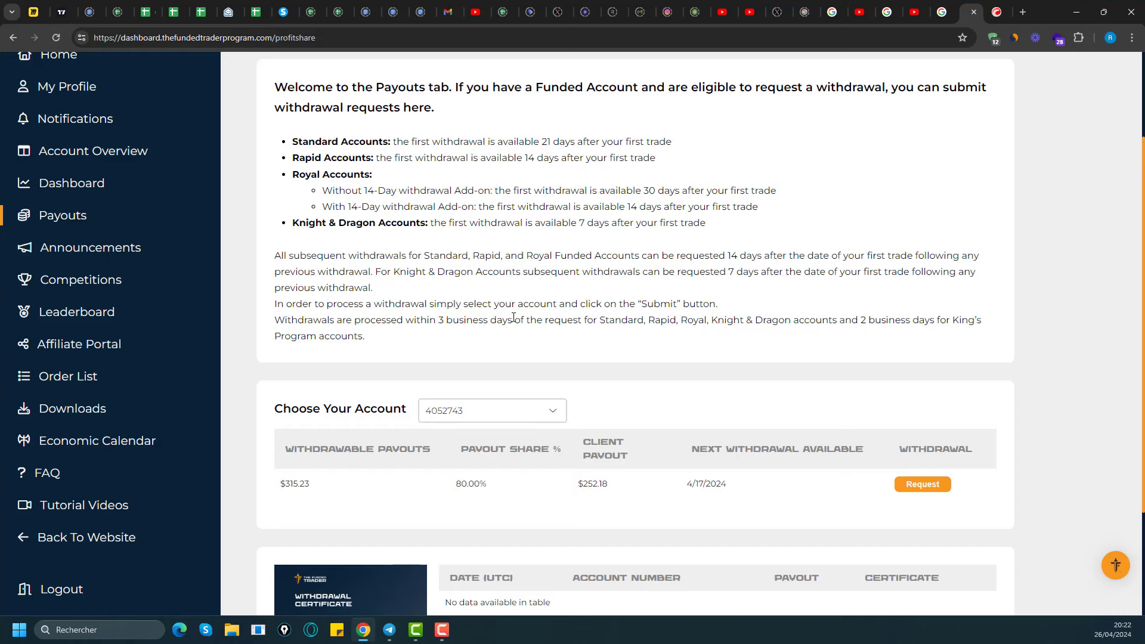
{"action": "scroll", "coordinate": [512, 328], "scroll_direction": "up", "scroll_amount": 2}
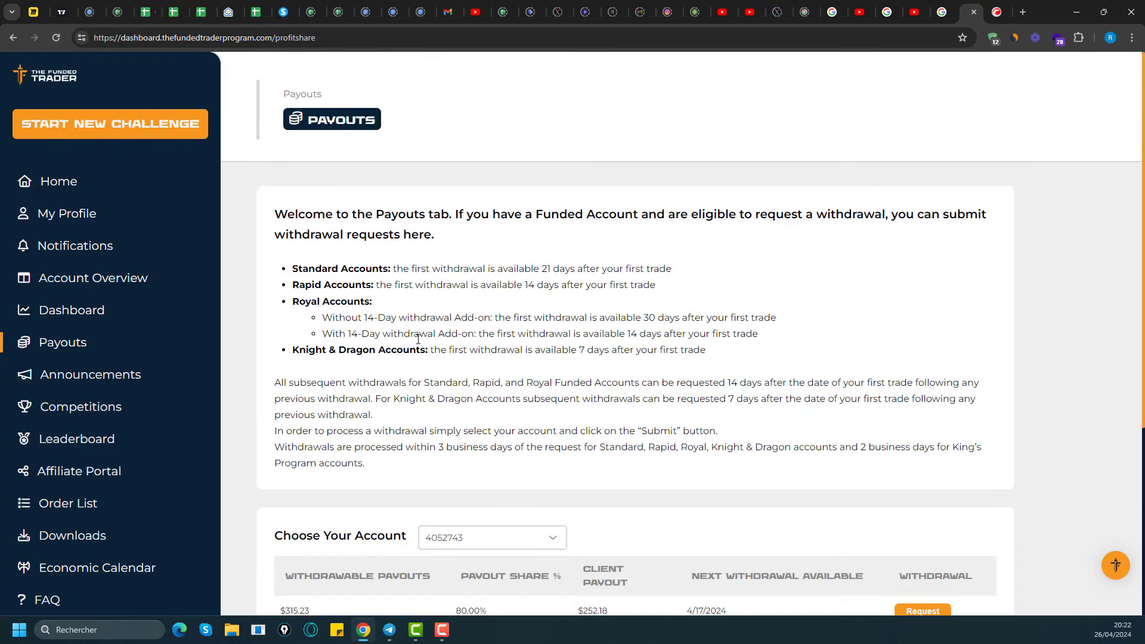
{"action": "scroll", "coordinate": [418, 339], "scroll_direction": "down", "scroll_amount": 4}
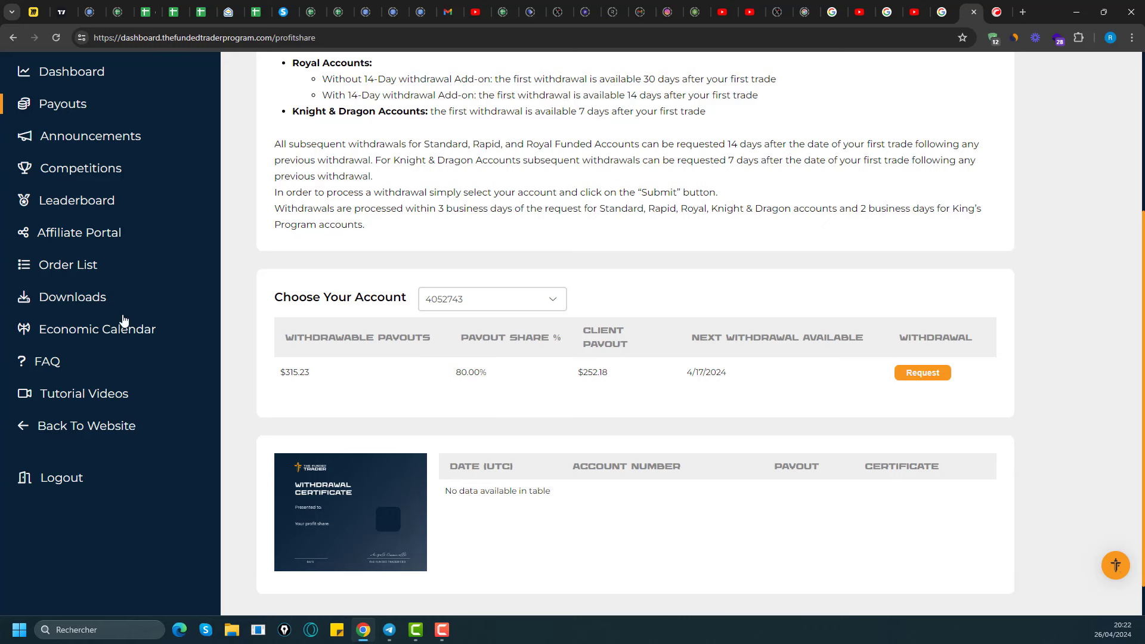
Return to the account's dashboard and review its status, balance chart, manual breach notice and profit statistics.
{"action": "scroll", "coordinate": [87, 212], "scroll_direction": "up", "scroll_amount": 2}
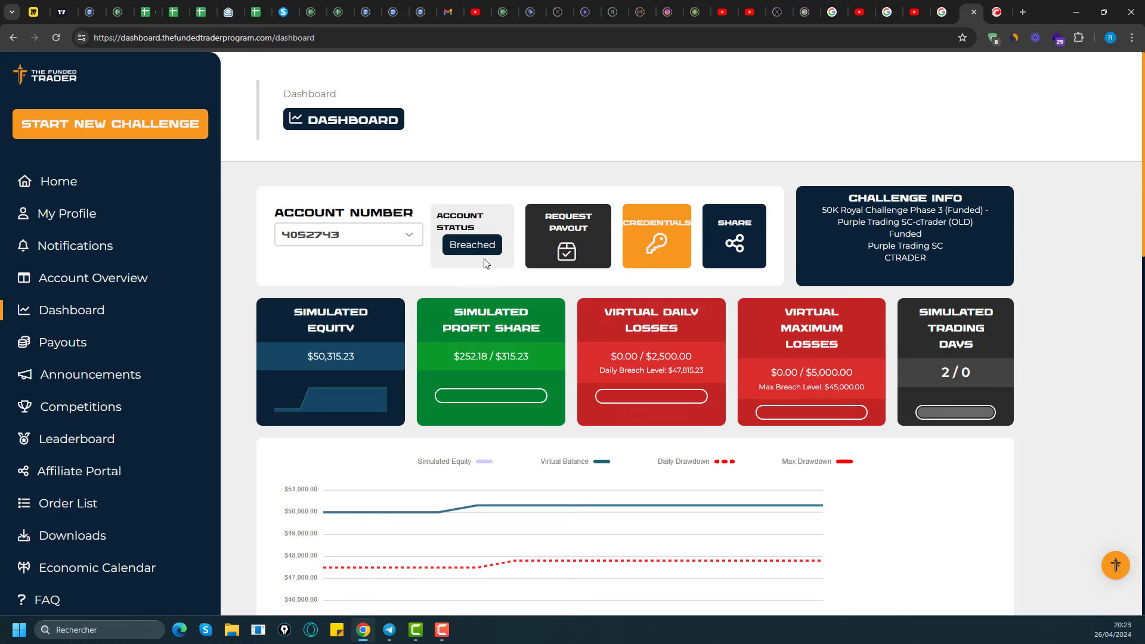
{"action": "scroll", "coordinate": [489, 253], "scroll_direction": "down", "scroll_amount": 7}
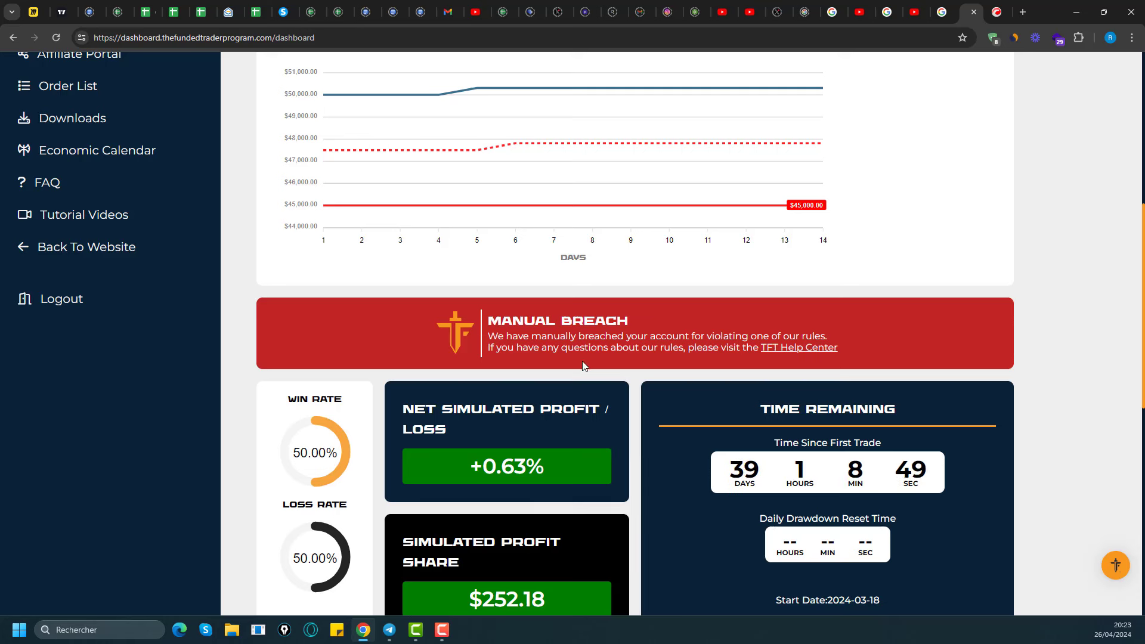
{"action": "scroll", "coordinate": [583, 366], "scroll_direction": "up", "scroll_amount": 5}
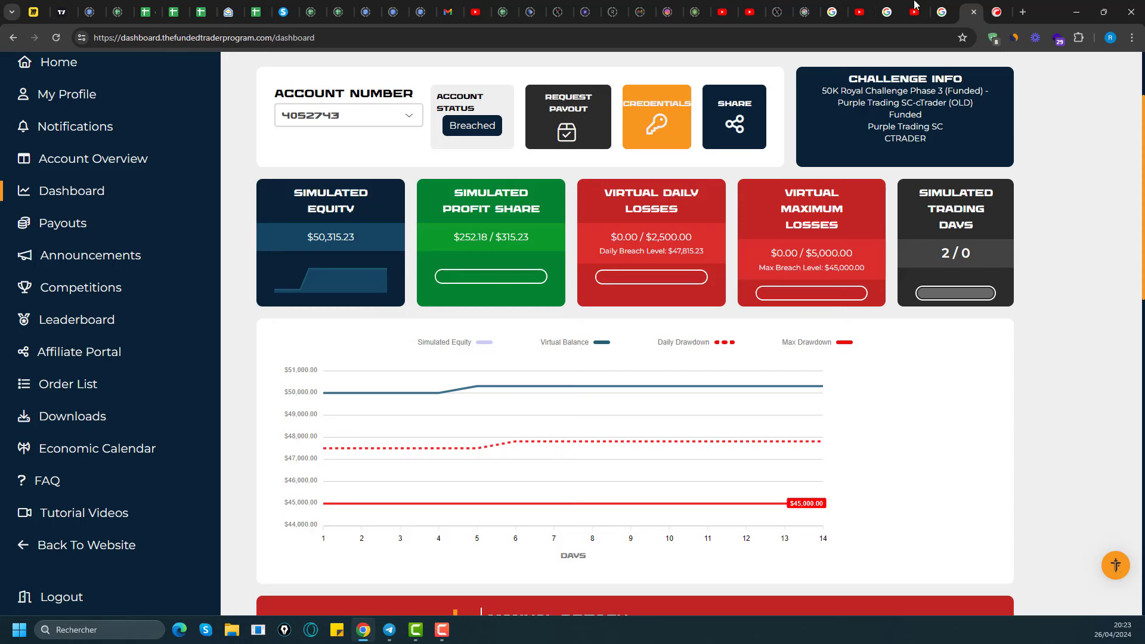
Switch to cTrader in full screen and locate the closed 21 March sell trade on the GBPJPY_x chart.
{"action": "left_click", "coordinate": [995, 7]}
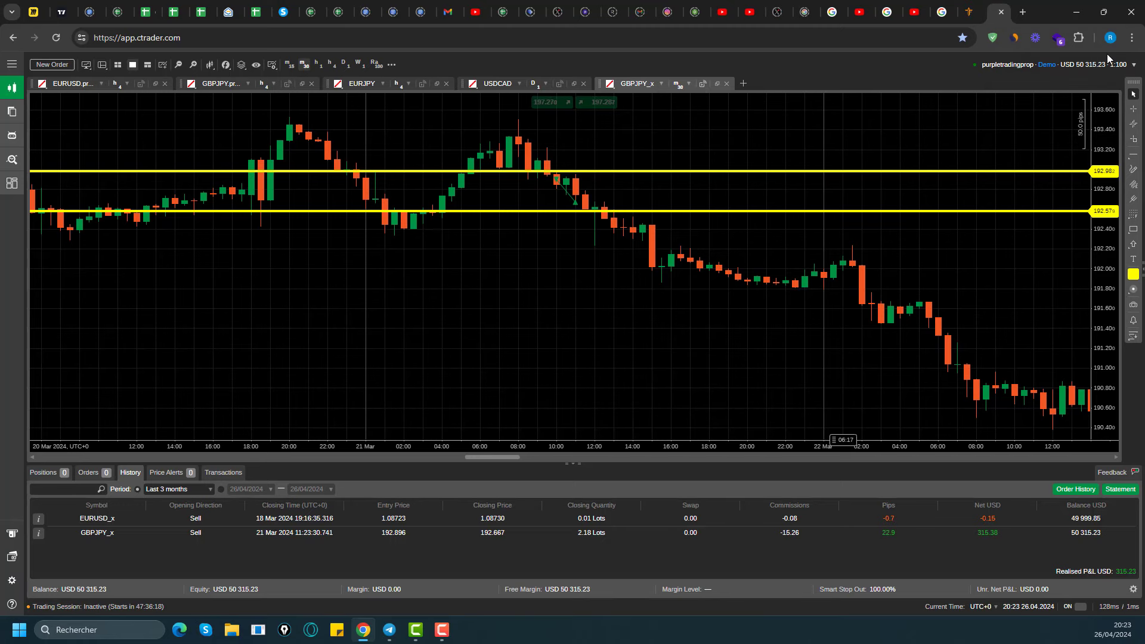
{"action": "left_click", "coordinate": [1133, 37]}
{"action": "left_click", "coordinate": [1128, 272]}
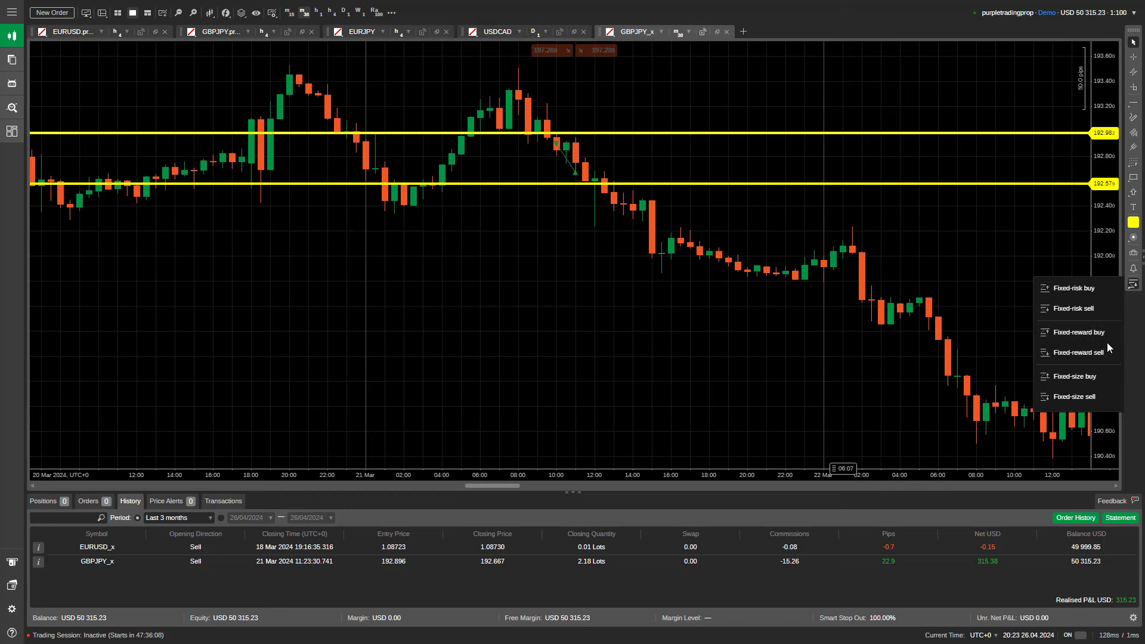
{"action": "scroll", "coordinate": [1056, 322], "scroll_direction": "down", "scroll_amount": 3}
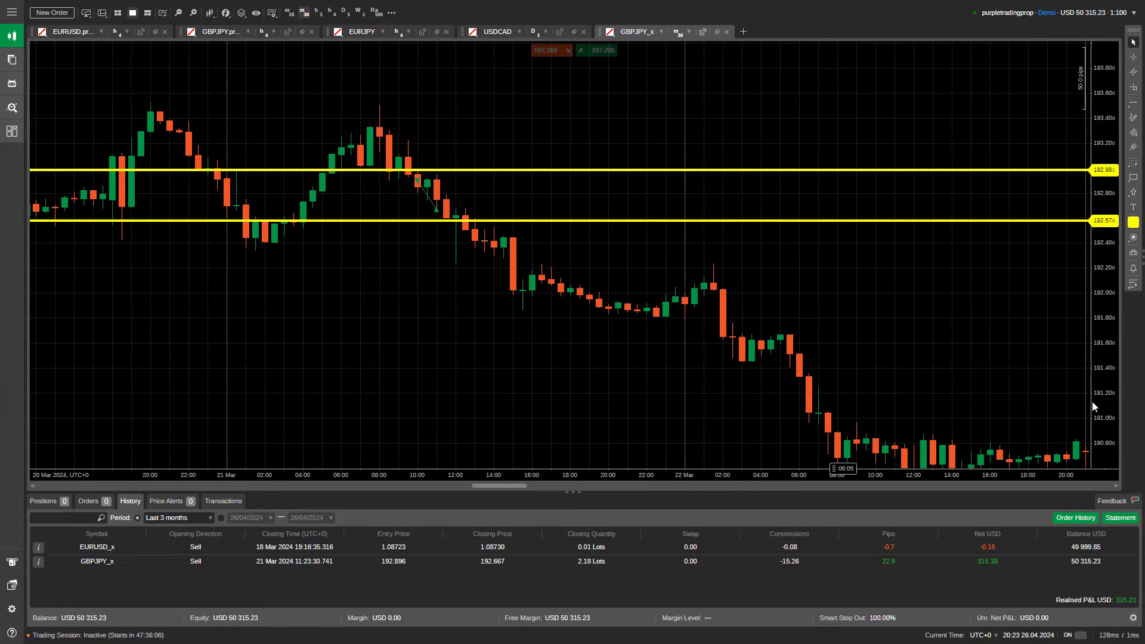
{"action": "scroll", "coordinate": [1030, 102], "scroll_direction": "up", "scroll_amount": 3}
Examine the GBPJPY_x sell trade's entry and exit against the two yellow horizontal lines and surrounding candles.
{"action": "left_click_drag", "start_coordinate": [366, 267], "coordinate": [414, 450]}
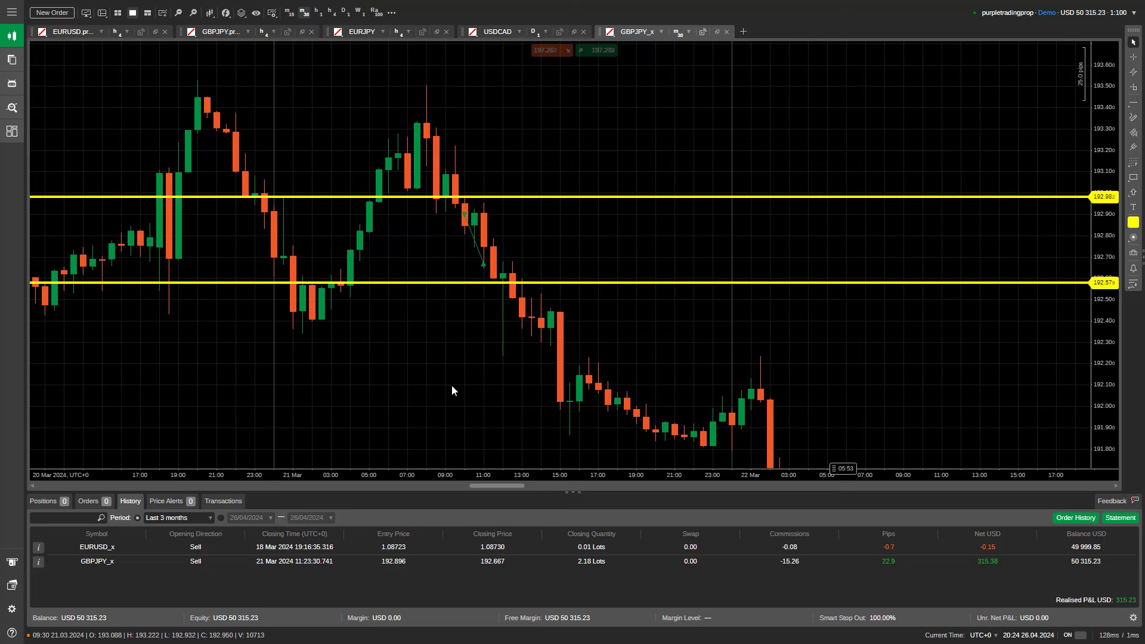
{"action": "left_click", "coordinate": [733, 282]}
{"action": "left_click_drag", "start_coordinate": [895, 370], "coordinate": [650, 377]}
{"action": "left_click", "coordinate": [417, 264]}
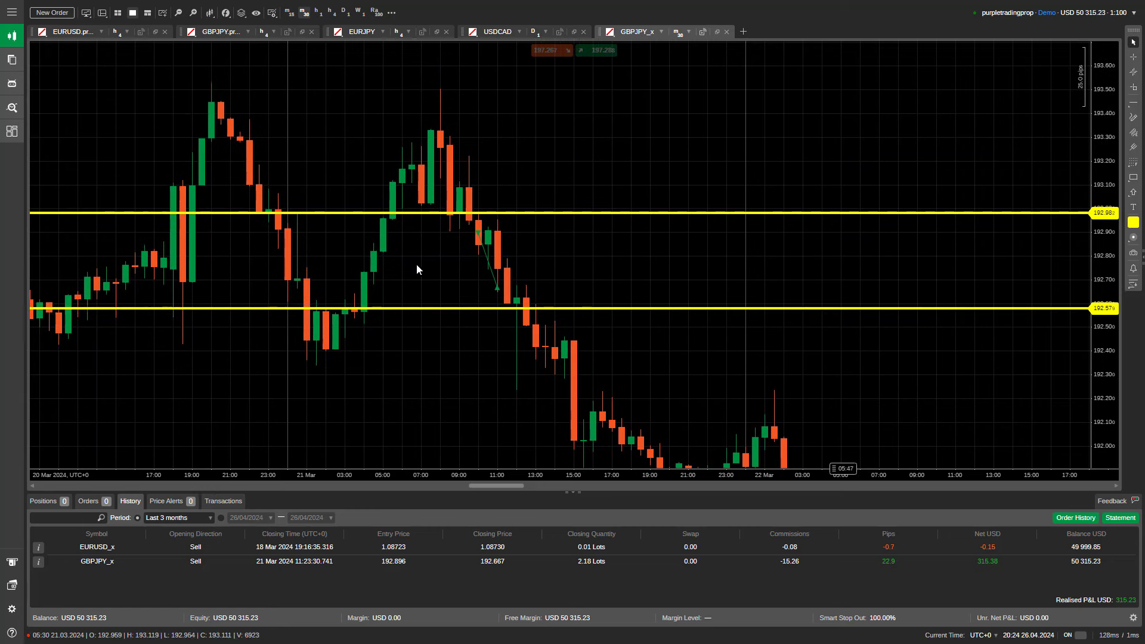
{"action": "mouse_move", "coordinate": [483, 238]}
{"action": "left_click_drag", "start_coordinate": [738, 288], "coordinate": [726, 317]}
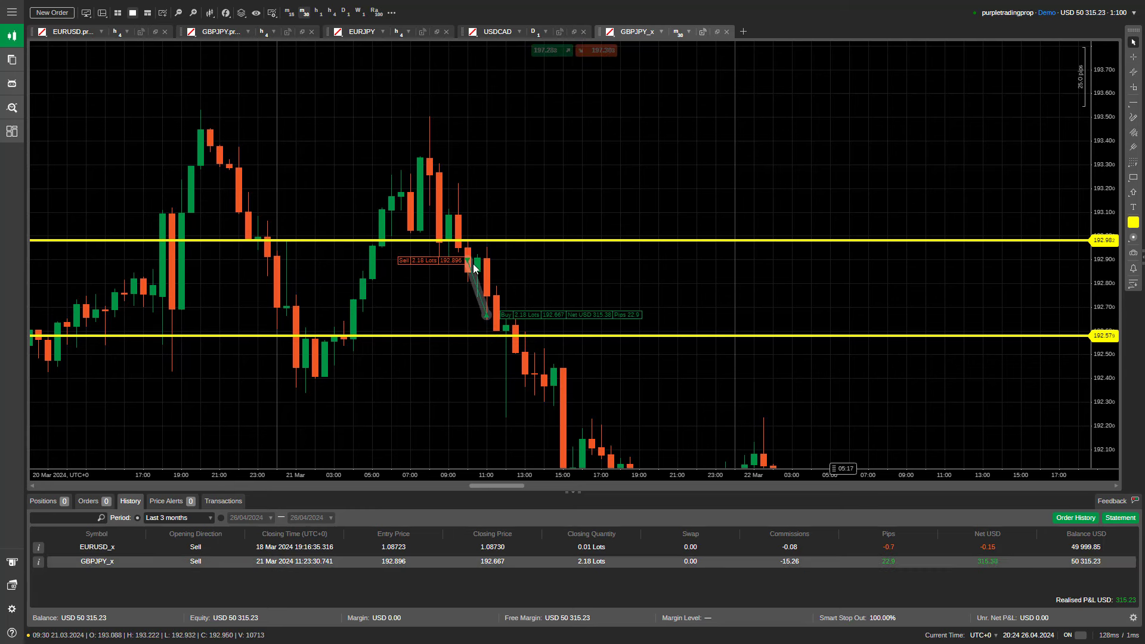
Move the lower yellow horizontal line up to about 192.64 and review the price drop following the trade.
{"action": "left_click", "coordinate": [357, 337]}
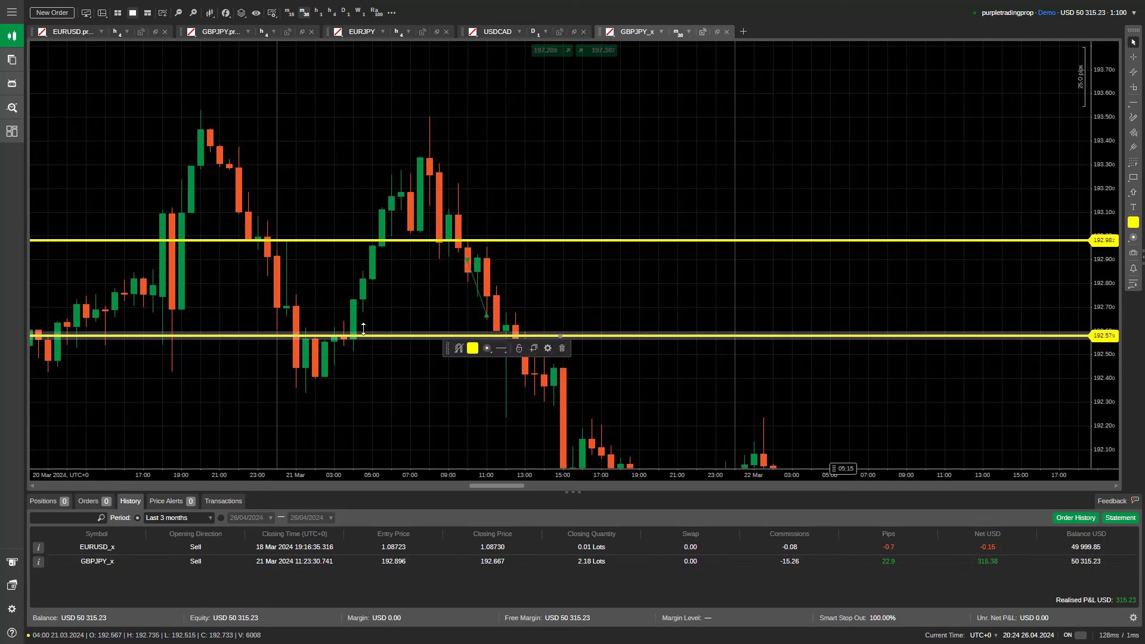
{"action": "mouse_move", "coordinate": [360, 336]}
{"action": "left_mouse_down"}
{"action": "mouse_move", "coordinate": [381, 317]}
{"action": "mouse_move", "coordinate": [388, 338]}
{"action": "left_mouse_up"}
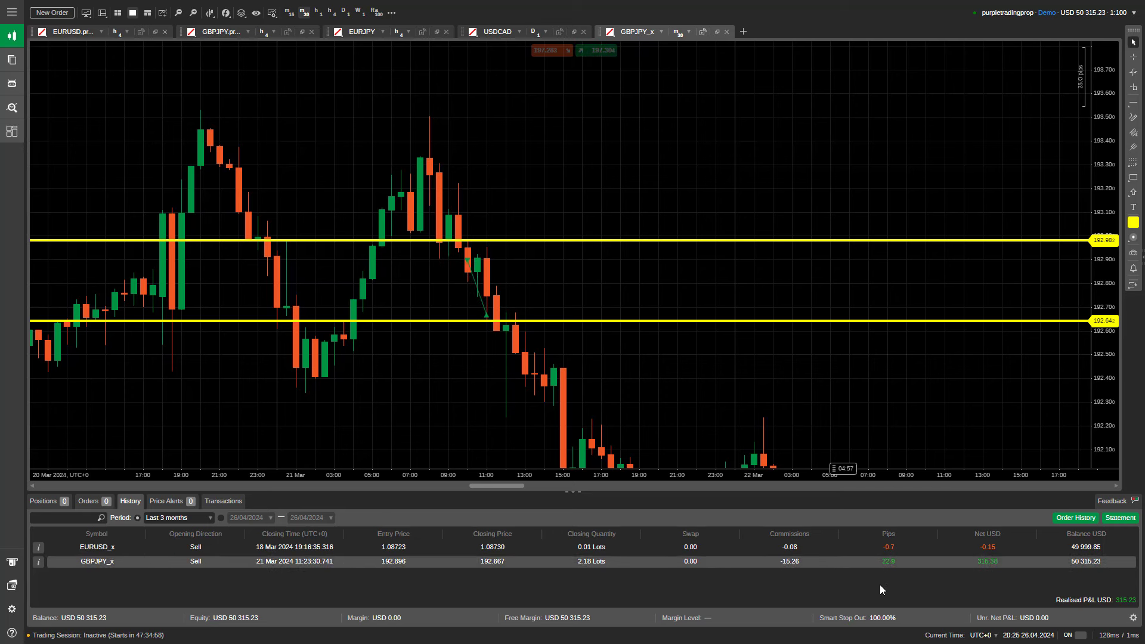
{"action": "left_click_drag", "start_coordinate": [701, 428], "coordinate": [495, 109]}
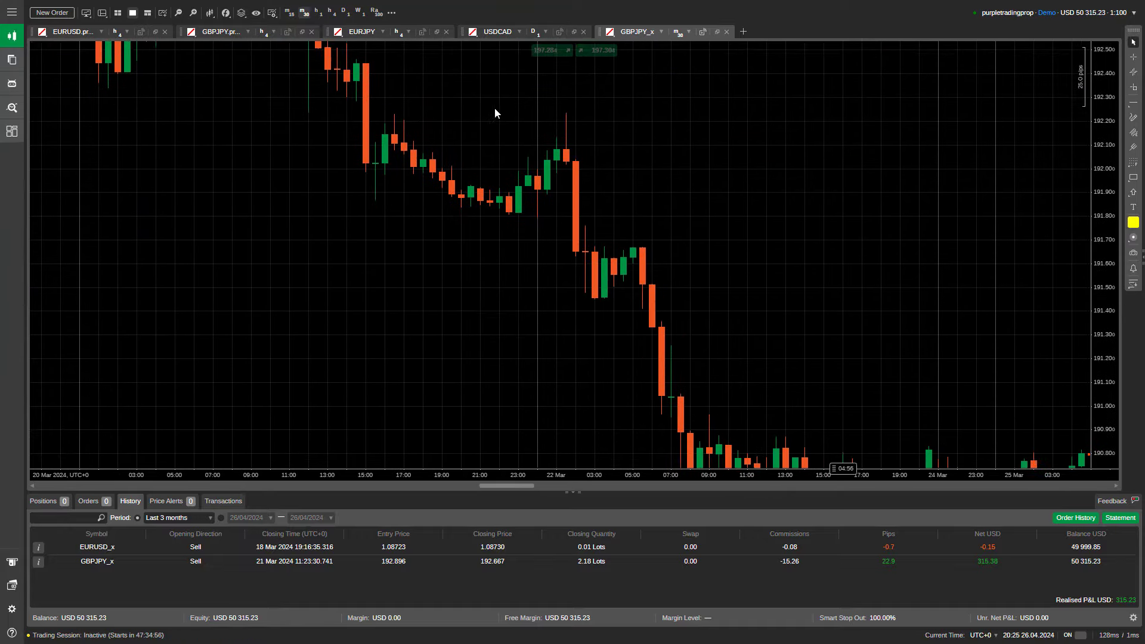
{"action": "left_click_drag", "start_coordinate": [586, 234], "coordinate": [689, 375]}
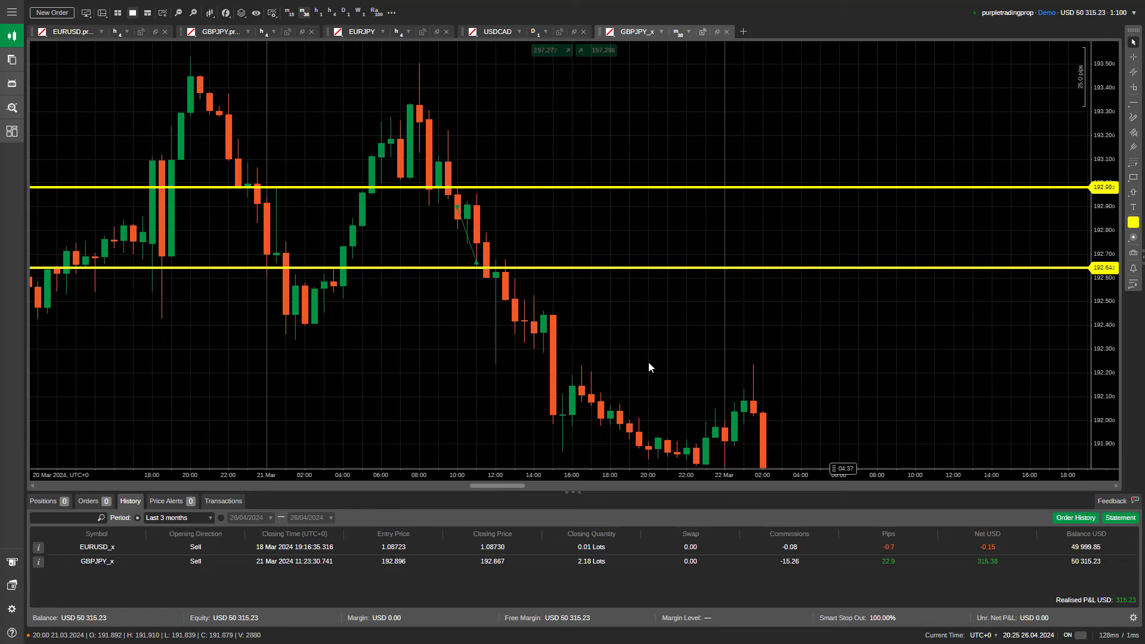
Switch to the Telegram trading channel and view the enlarged Phase 2 TFT cTrader history photo from 22 March.
{"action": "key", "text": "alt+Tab"}
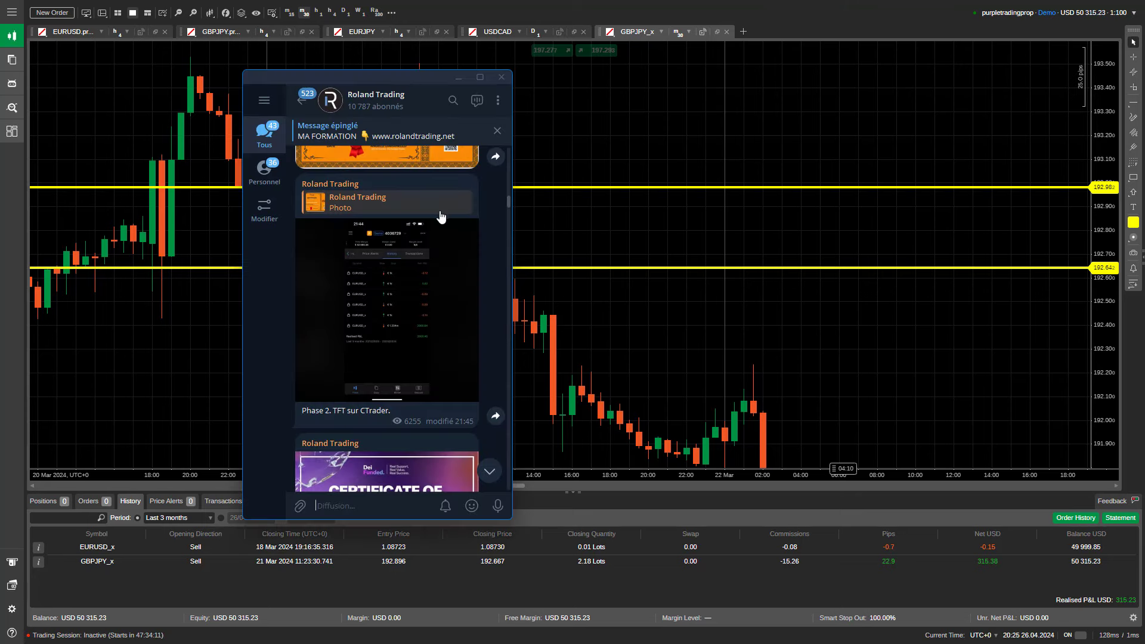
{"action": "scroll", "coordinate": [367, 322], "scroll_direction": "up", "scroll_amount": 3}
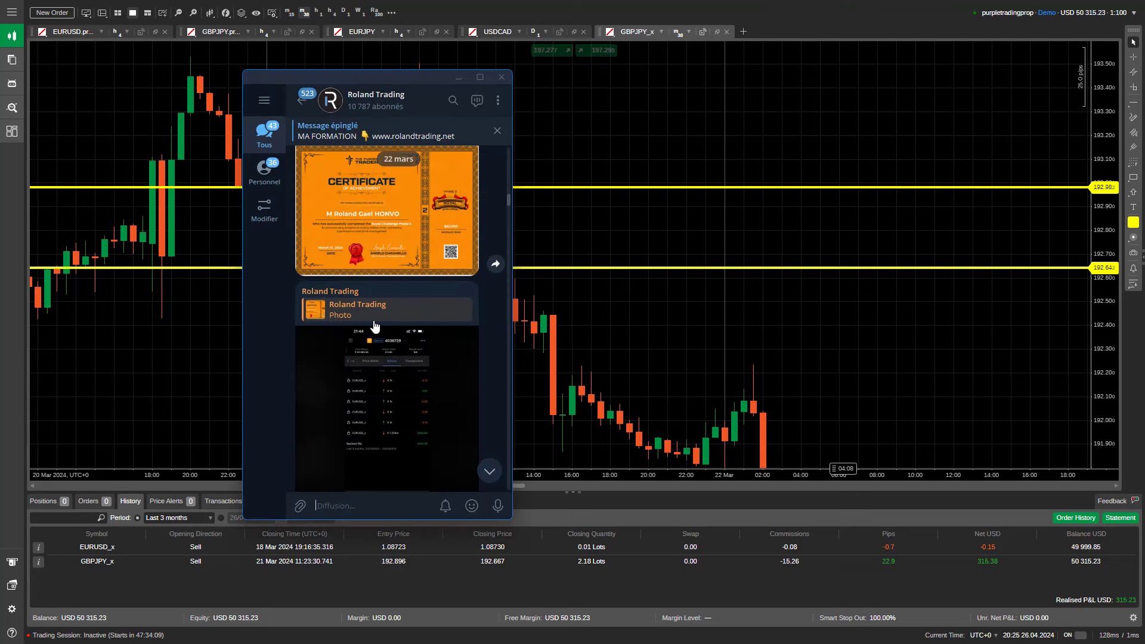
{"action": "scroll", "coordinate": [370, 320], "scroll_direction": "down", "scroll_amount": 6}
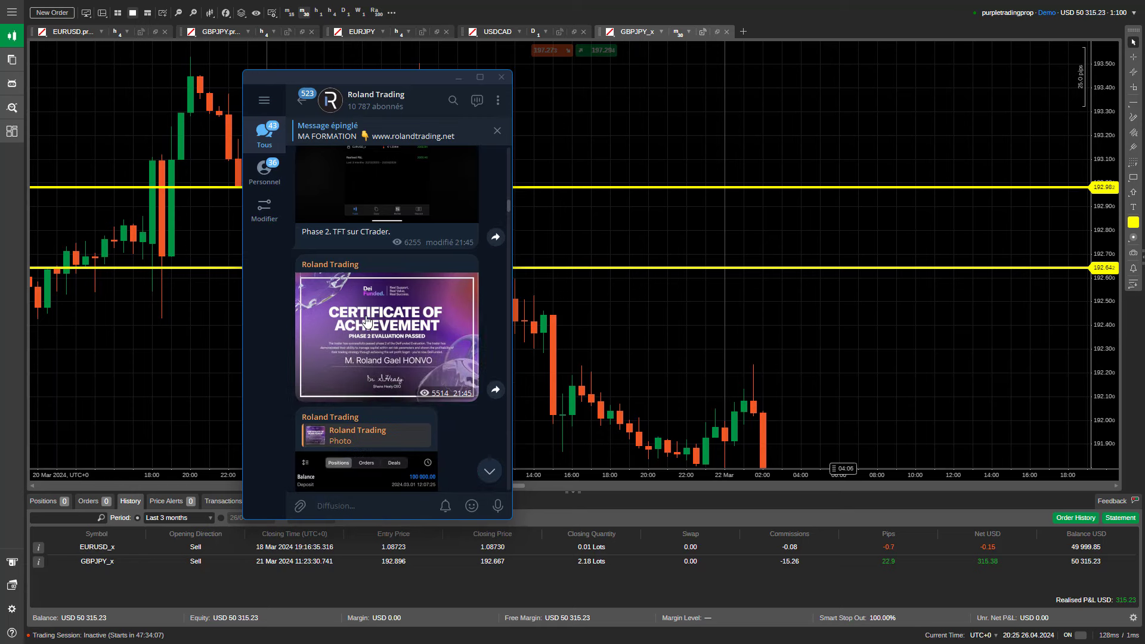
{"action": "scroll", "coordinate": [391, 178], "scroll_direction": "up", "scroll_amount": 1}
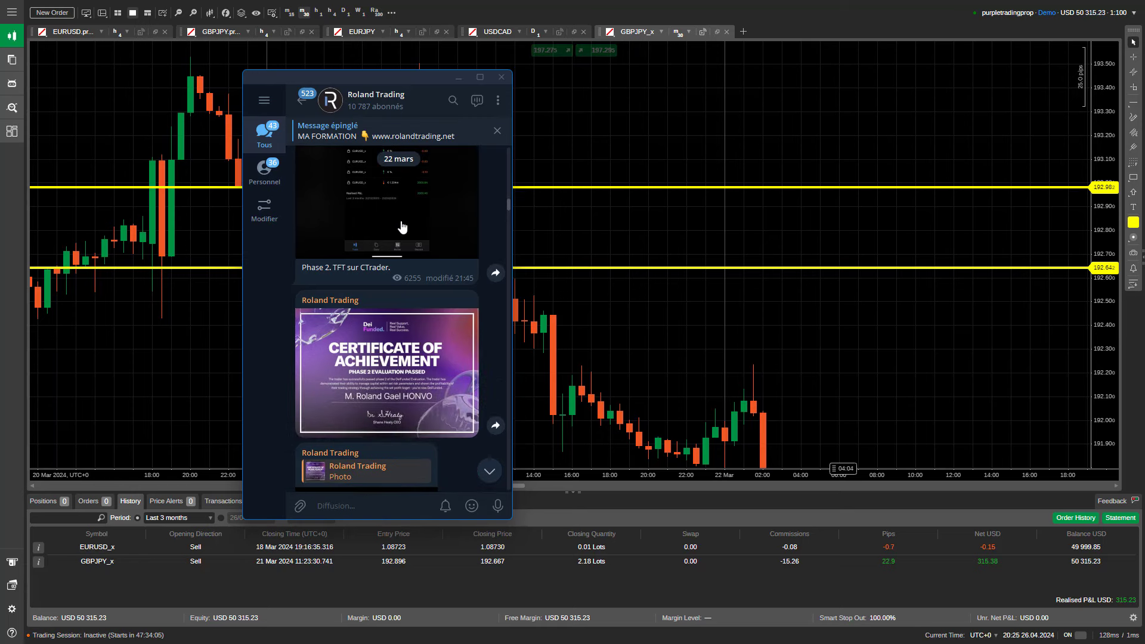
{"action": "scroll", "coordinate": [406, 251], "scroll_direction": "up", "scroll_amount": 2}
{"action": "left_click", "coordinate": [413, 275]}
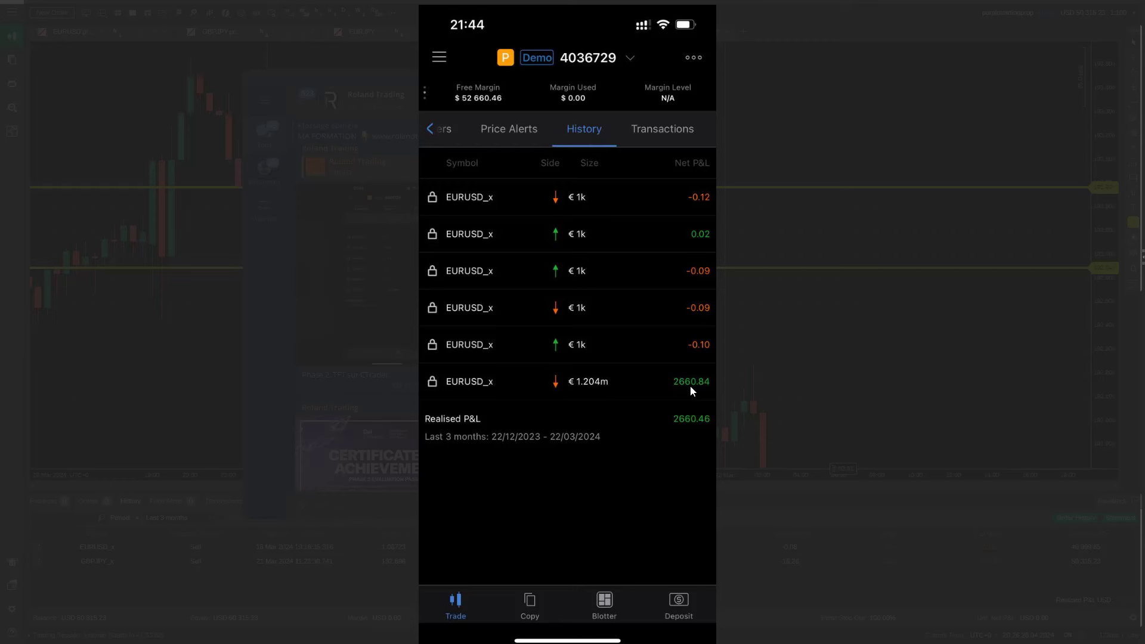
{"action": "left_click", "coordinate": [822, 315]}
Find the Phase 2 Deifunded post in the channel and examine its enlarged photo of closed positions and account balance.
{"action": "scroll", "coordinate": [324, 241], "scroll_direction": "down", "scroll_amount": 5}
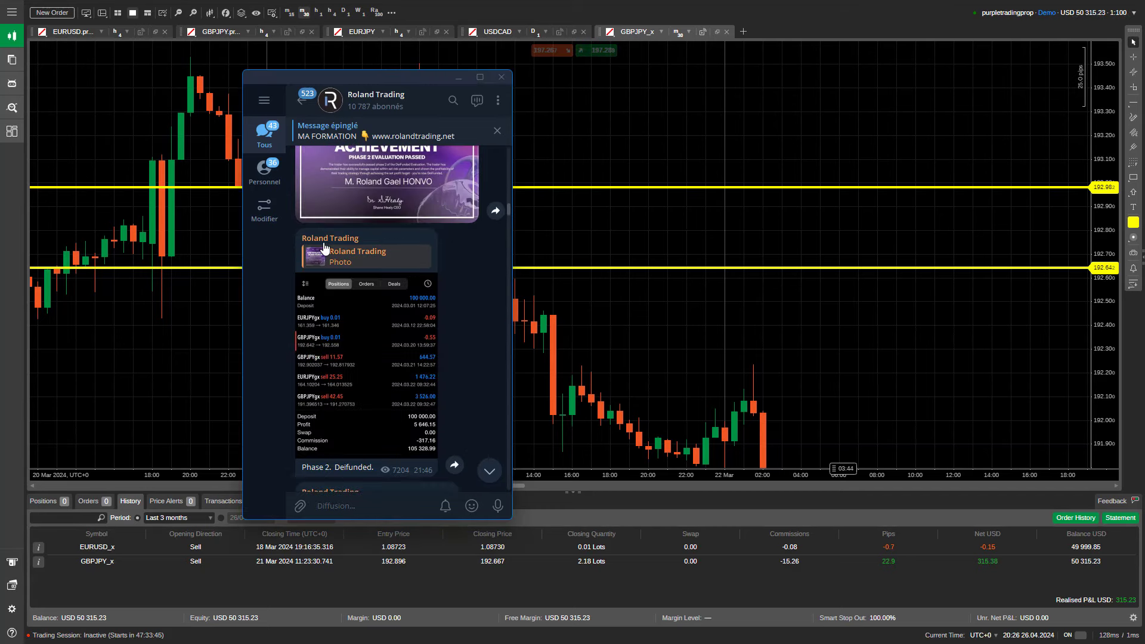
{"action": "left_click", "coordinate": [370, 322]}
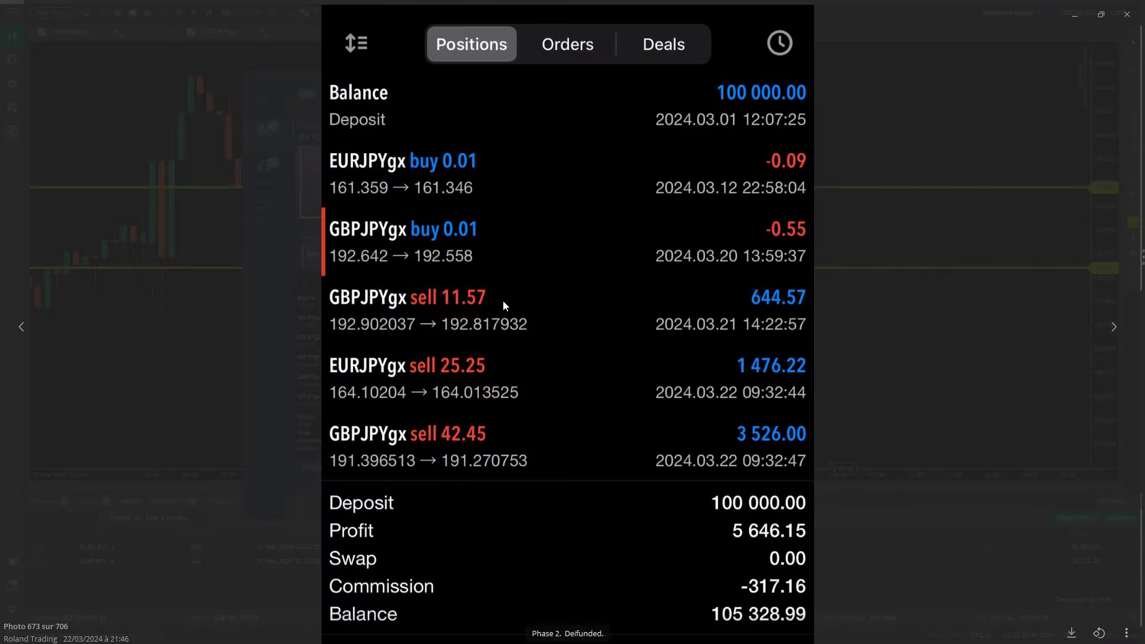
{"action": "left_click", "coordinate": [828, 346]}
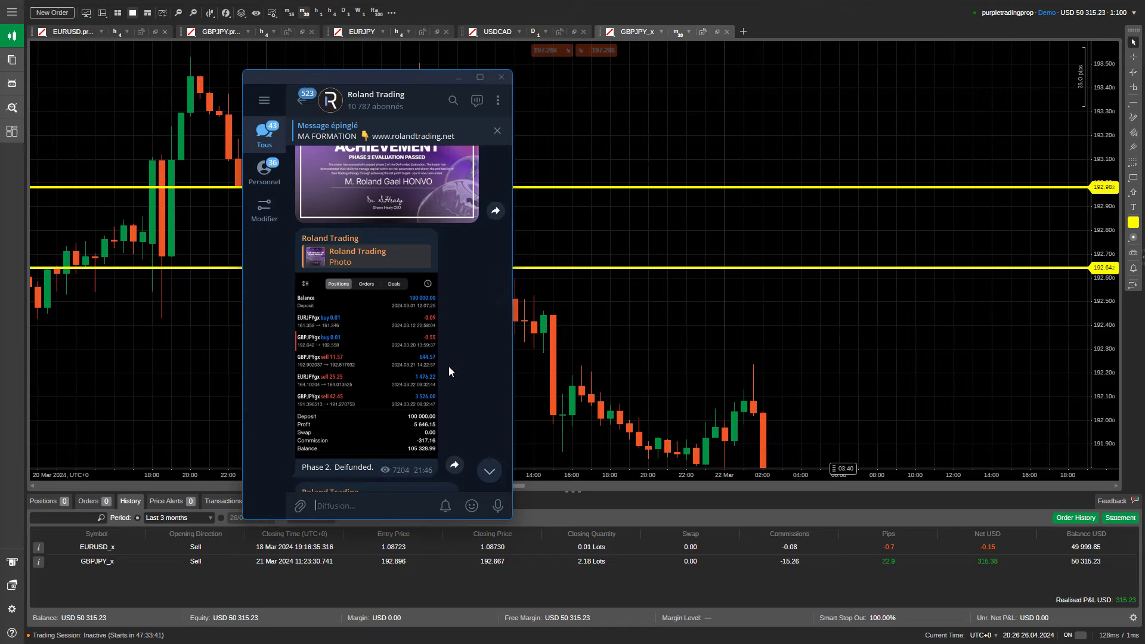
{"action": "scroll", "coordinate": [449, 366], "scroll_direction": "down", "scroll_amount": 4}
{"action": "scroll", "coordinate": [395, 349], "scroll_direction": "up", "scroll_amount": 4}
{"action": "left_click", "coordinate": [381, 347]}
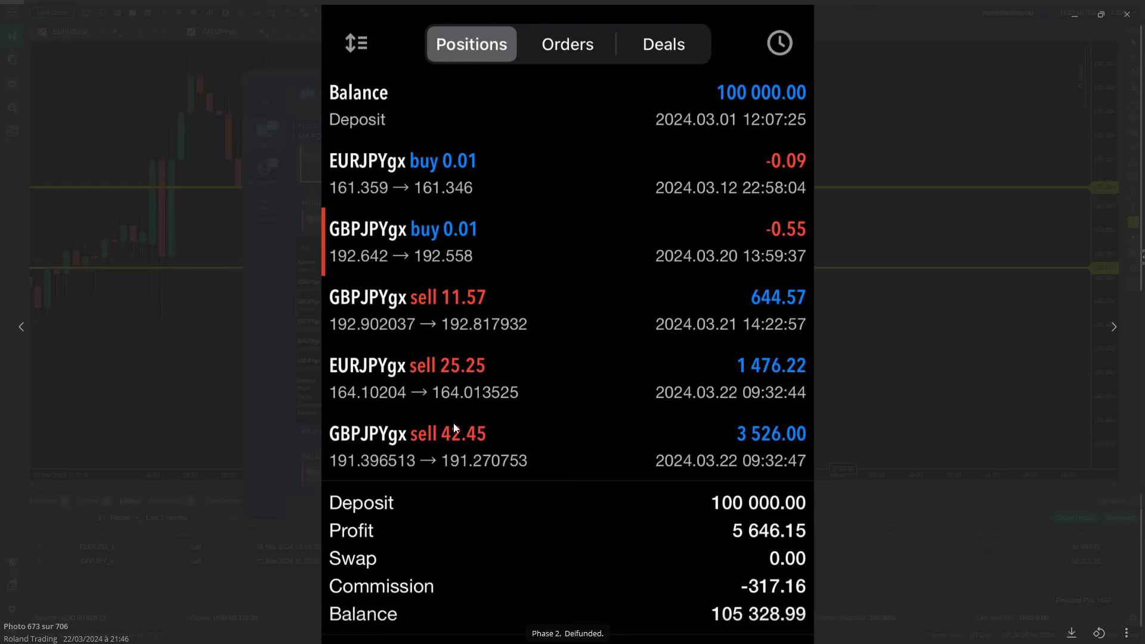
{"action": "left_click", "coordinate": [936, 397]}
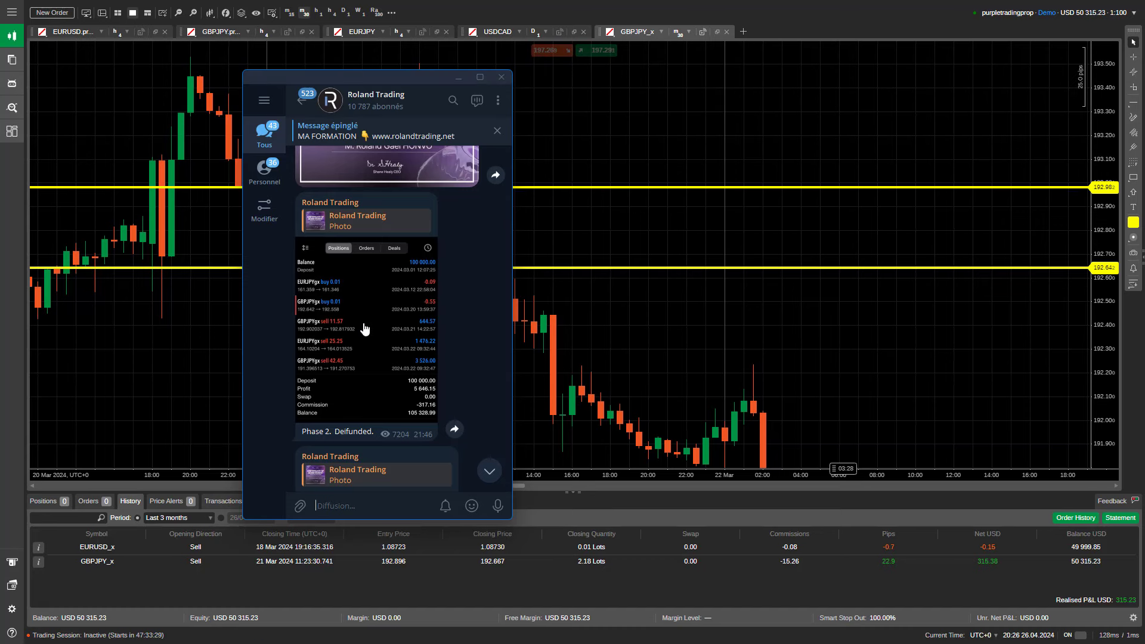
View the Deifunded Phase 2 certificate post above the positions photo and return to the cTrader GBPJPY_x chart.
{"action": "scroll", "coordinate": [364, 328], "scroll_direction": "up", "scroll_amount": 3}
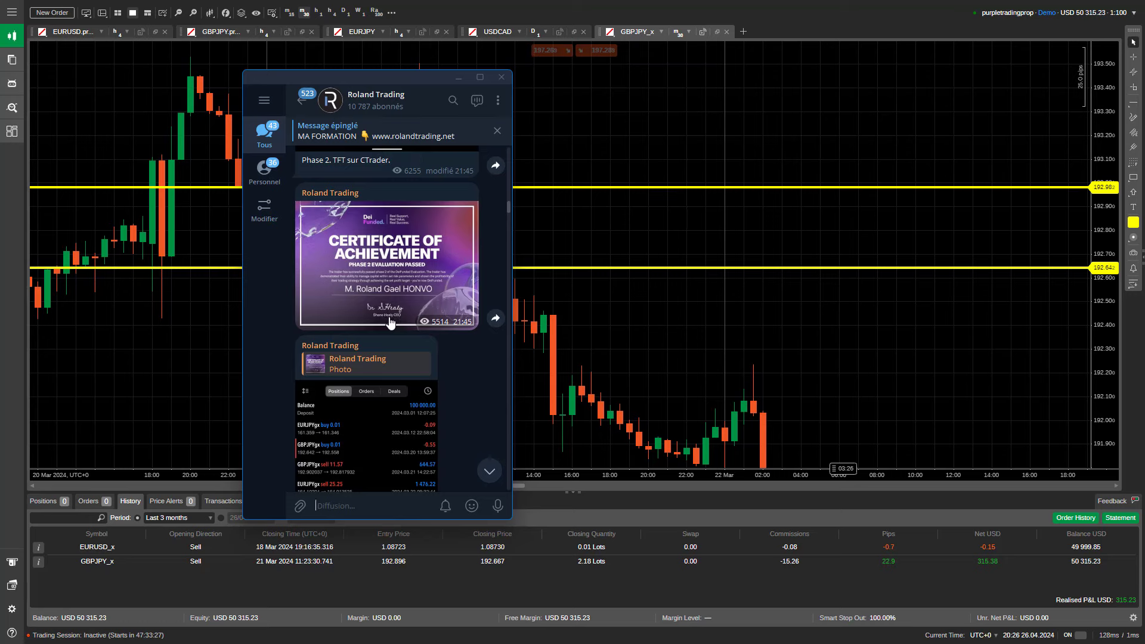
{"action": "left_click", "coordinate": [458, 77]}
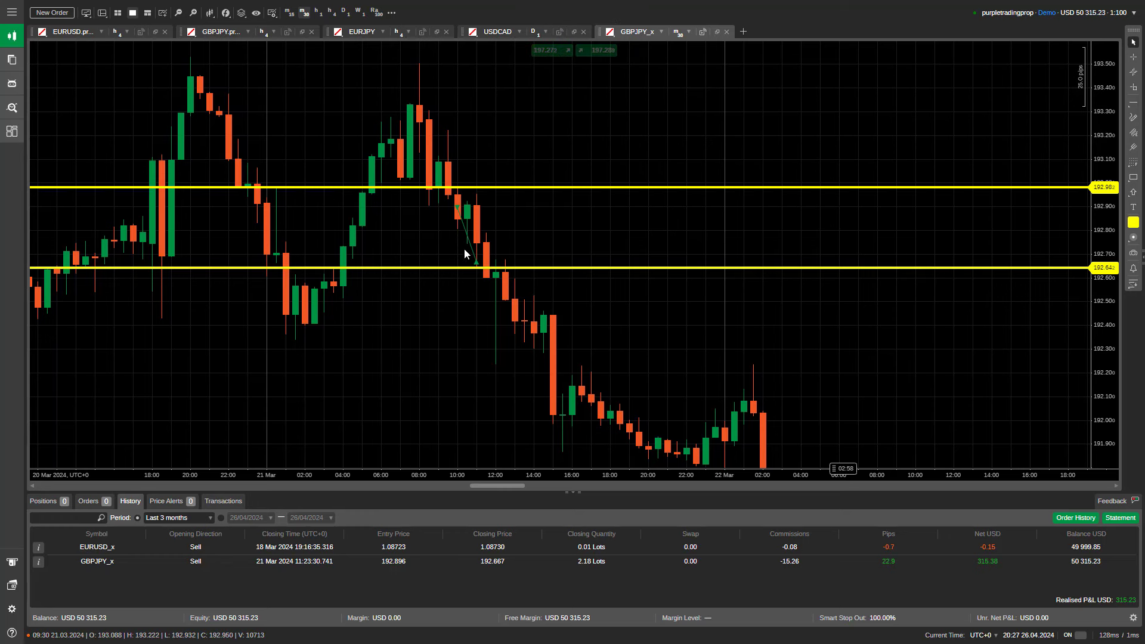
{"action": "left_click", "coordinate": [576, 39]}
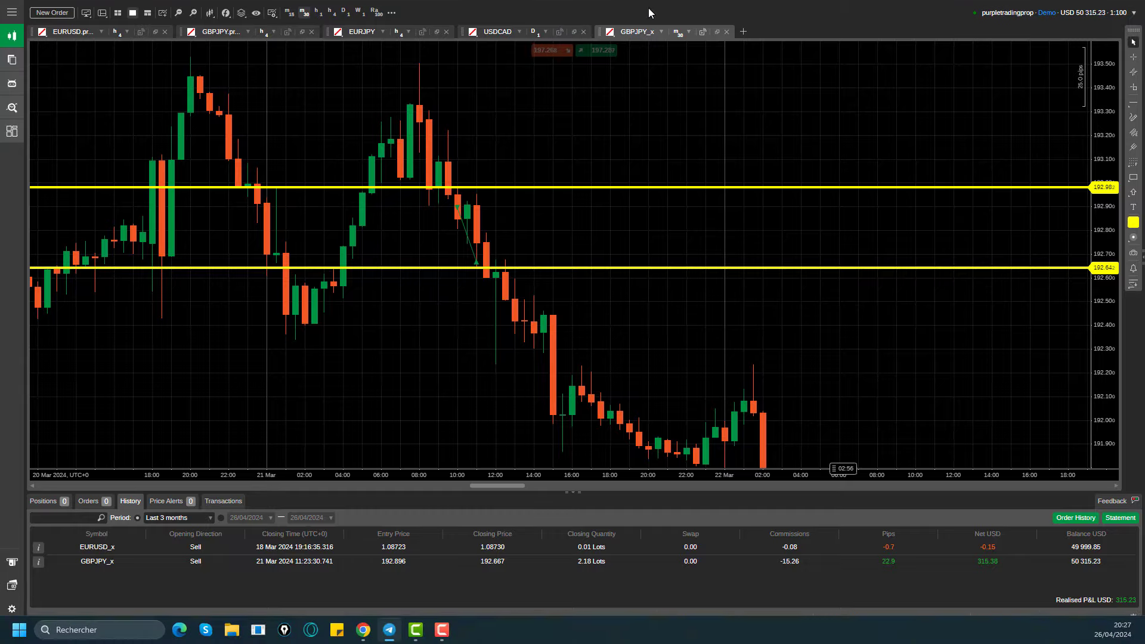
Switch to The Funded Trader dashboard in Chrome and review the breached 50K Royal account's equity, profit share and loss limits.
{"action": "left_click", "coordinate": [966, 7]}
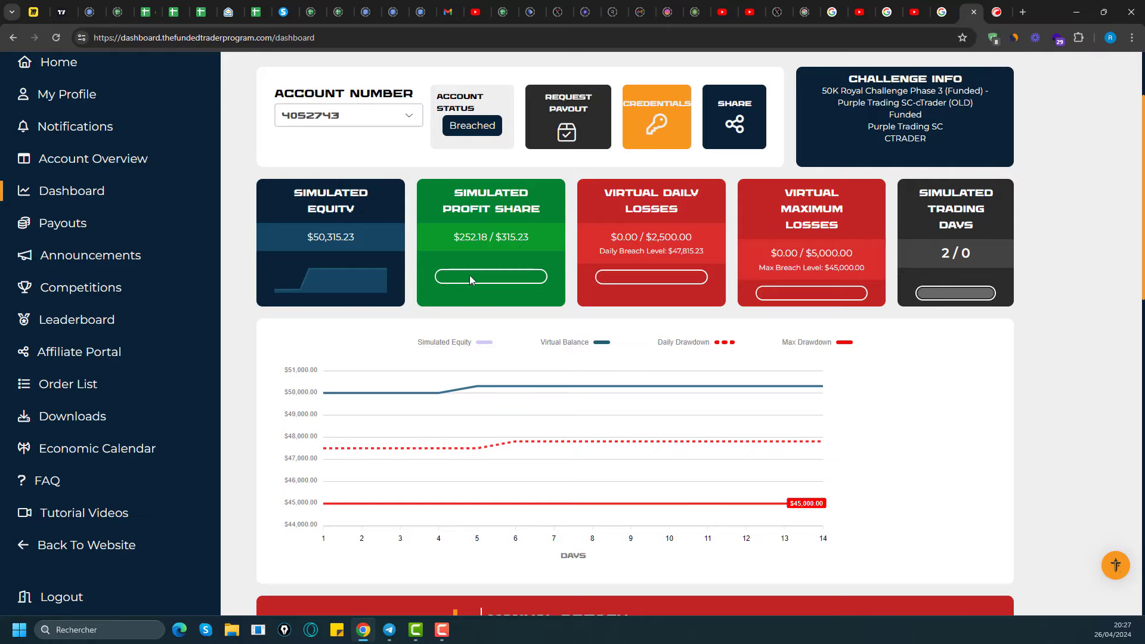
{"action": "scroll", "coordinate": [470, 274], "scroll_direction": "up", "scroll_amount": 2}
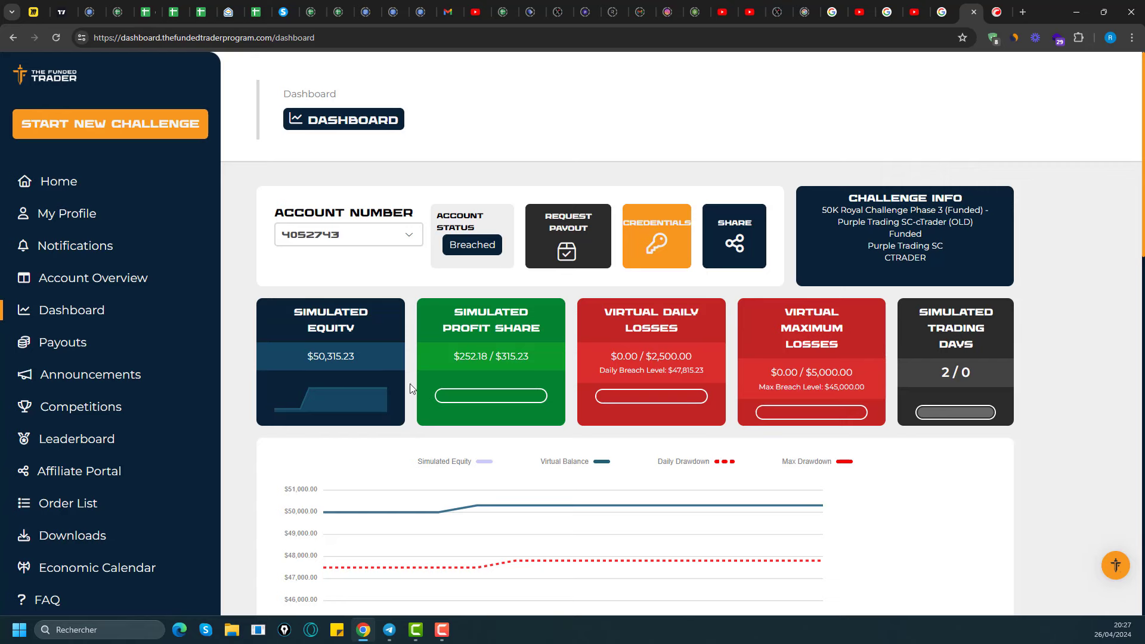
{"action": "scroll", "coordinate": [433, 374], "scroll_direction": "down", "scroll_amount": 3}
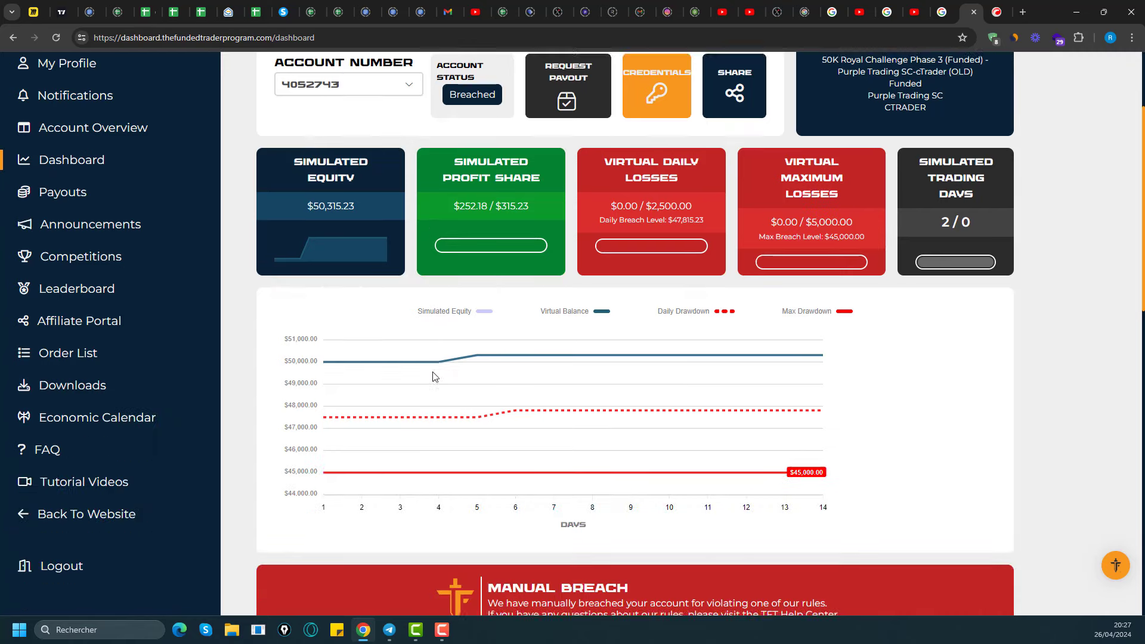
{"action": "scroll", "coordinate": [433, 374], "scroll_direction": "up", "scroll_amount": 3}
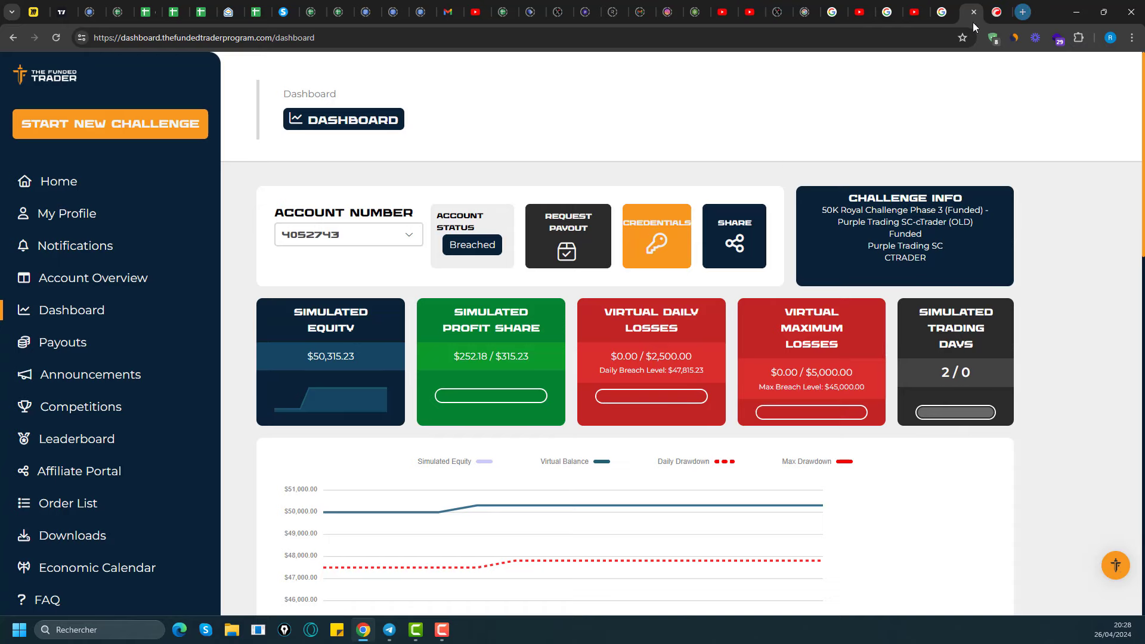
{"action": "left_click", "coordinate": [1023, 12]}
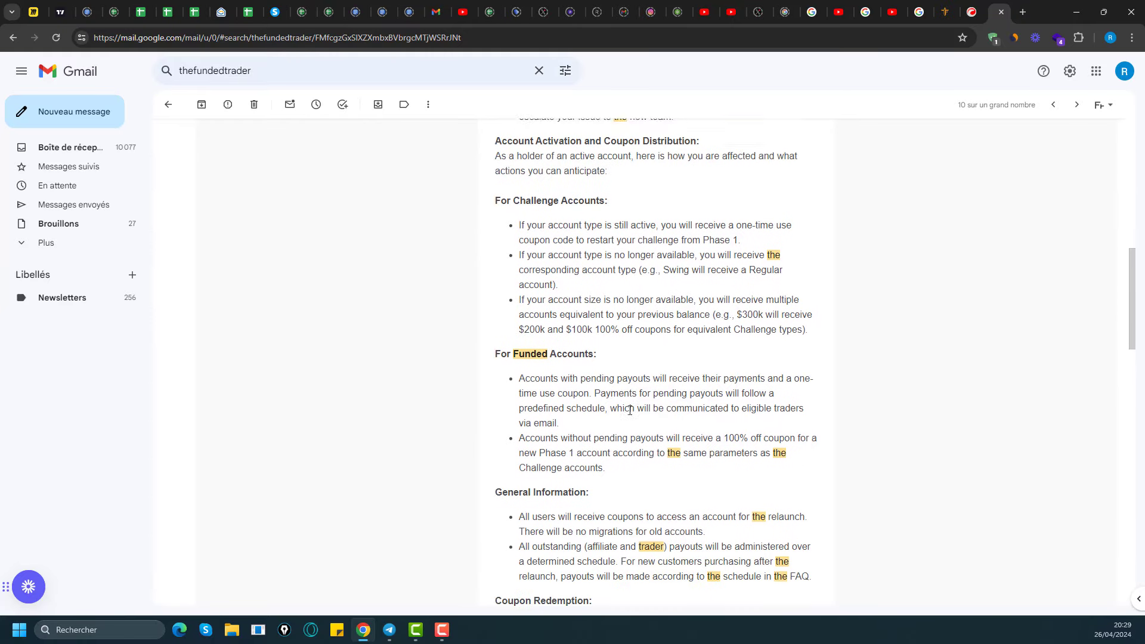
{"action": "scroll", "coordinate": [630, 410], "scroll_direction": "up", "scroll_amount": 1}
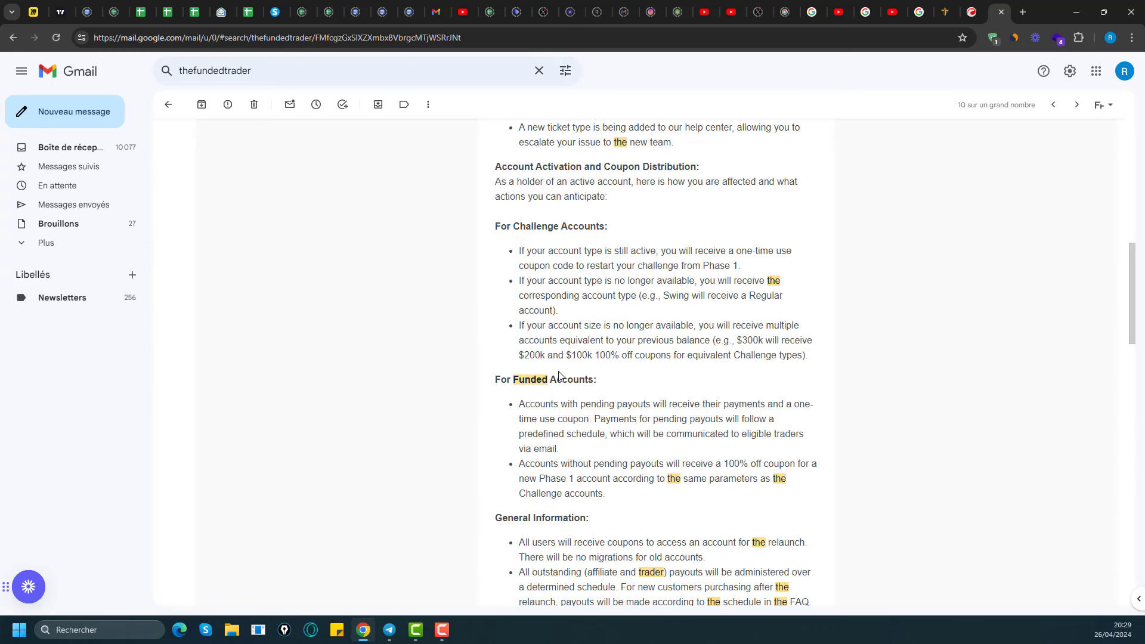
{"action": "scroll", "coordinate": [559, 376], "scroll_direction": "up", "scroll_amount": 5}
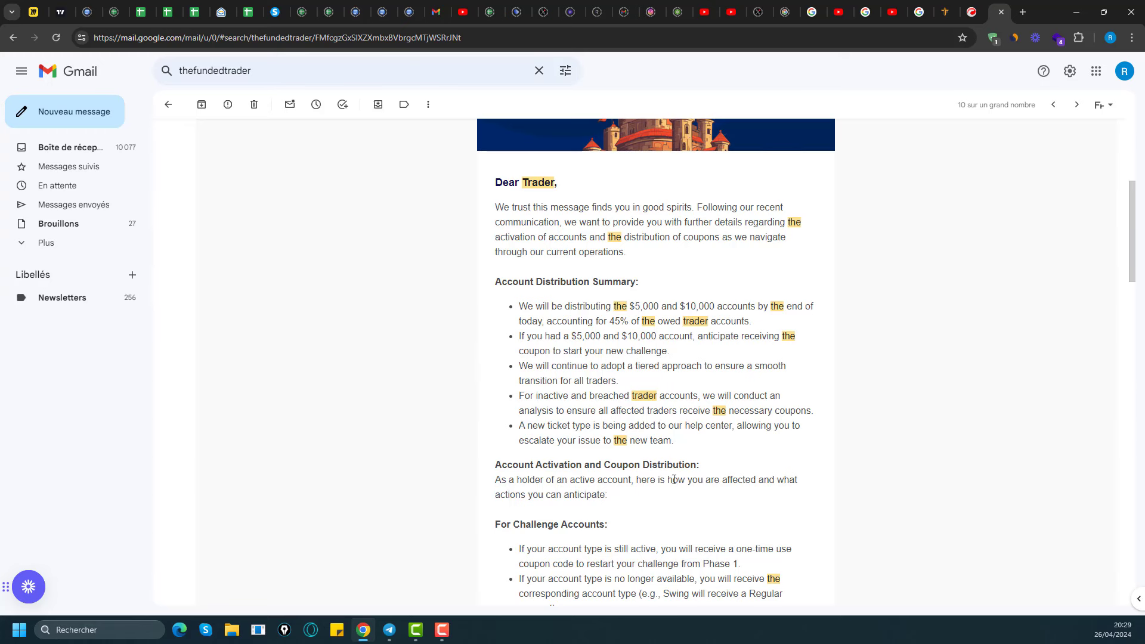
{"action": "scroll", "coordinate": [637, 434], "scroll_direction": "down", "scroll_amount": 3}
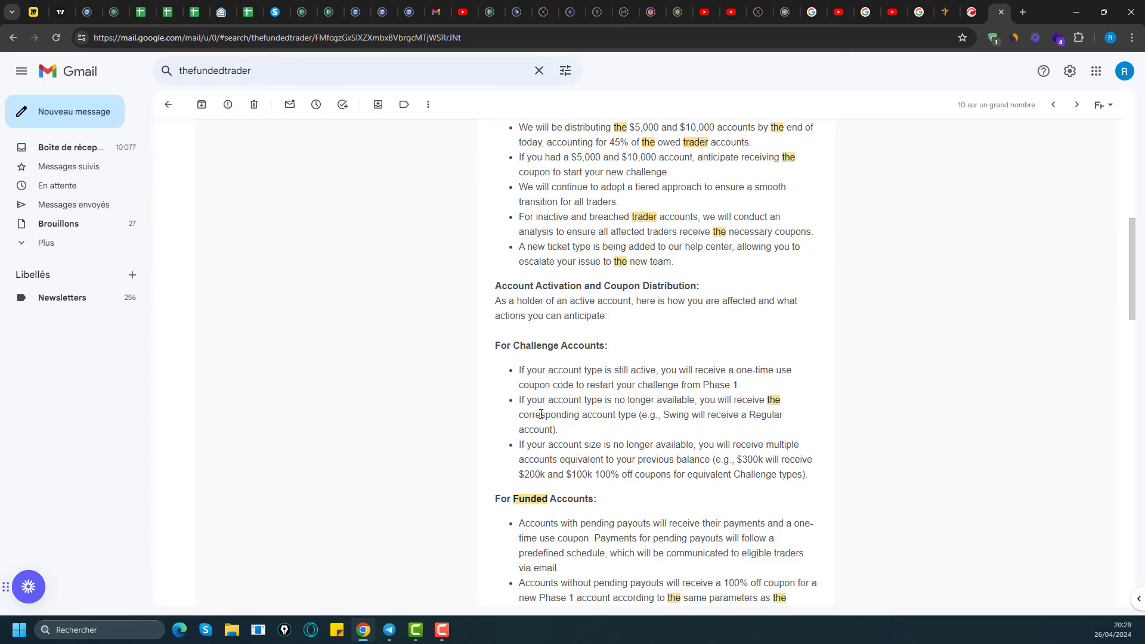
{"action": "scroll", "coordinate": [618, 440], "scroll_direction": "down", "scroll_amount": 3}
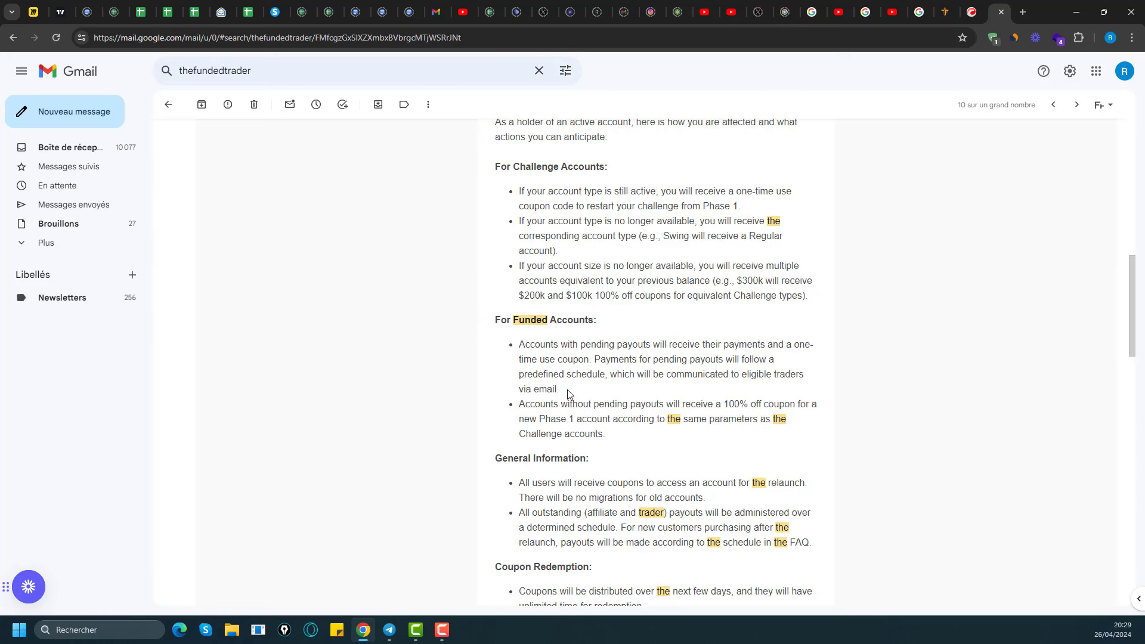
Highlight the For Funded Accounts bullet about accounts with pending payouts receiving their payments and a one-time use coupon.
{"action": "left_click_drag", "start_coordinate": [560, 390], "coordinate": [546, 391]}
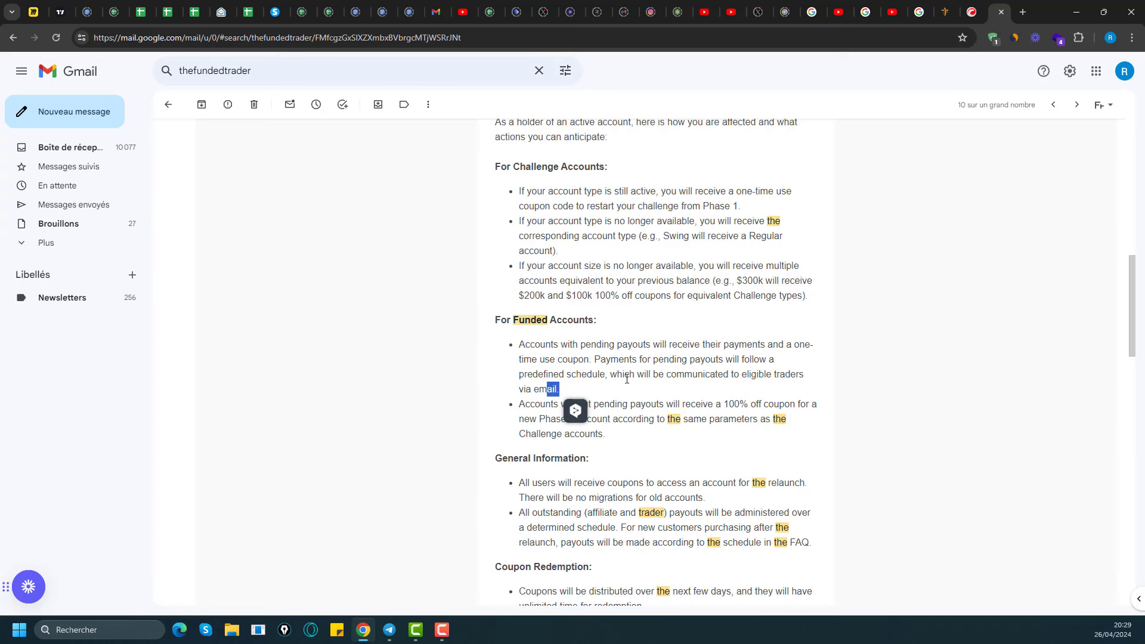
{"action": "left_click", "coordinate": [575, 411]}
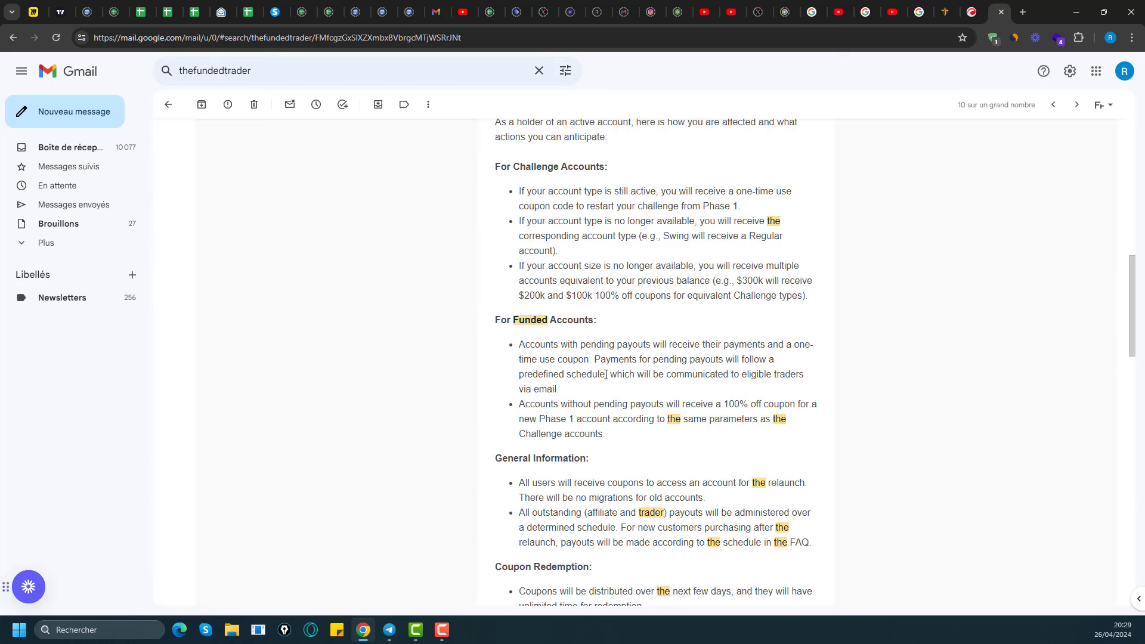
{"action": "scroll", "coordinate": [649, 370], "scroll_direction": "down", "scroll_amount": 1}
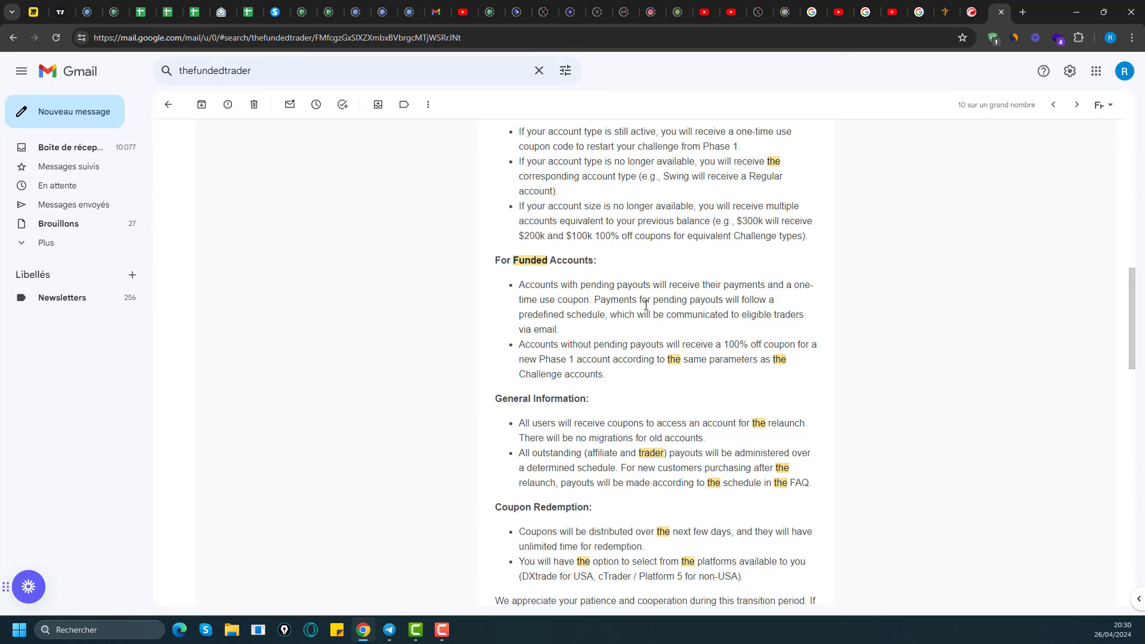
{"action": "left_click_drag", "start_coordinate": [560, 331], "coordinate": [509, 296]}
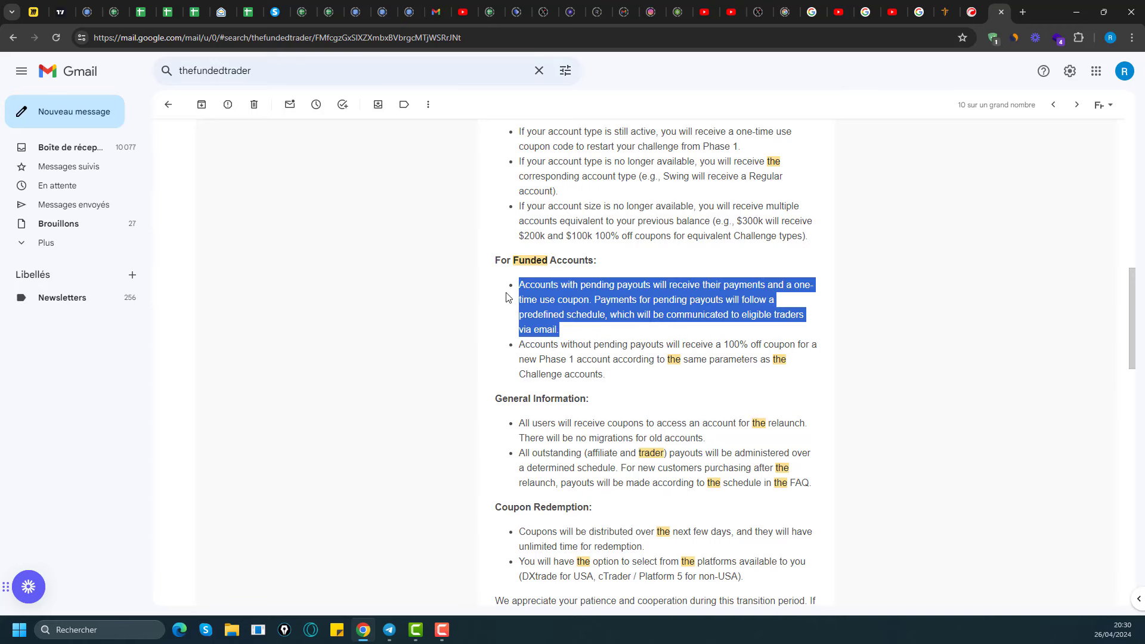
Check the email's subject and date, and highlight the bullet about 100% off coupons for funded accounts without pending payouts.
{"action": "scroll", "coordinate": [575, 352], "scroll_direction": "up", "scroll_amount": 12}
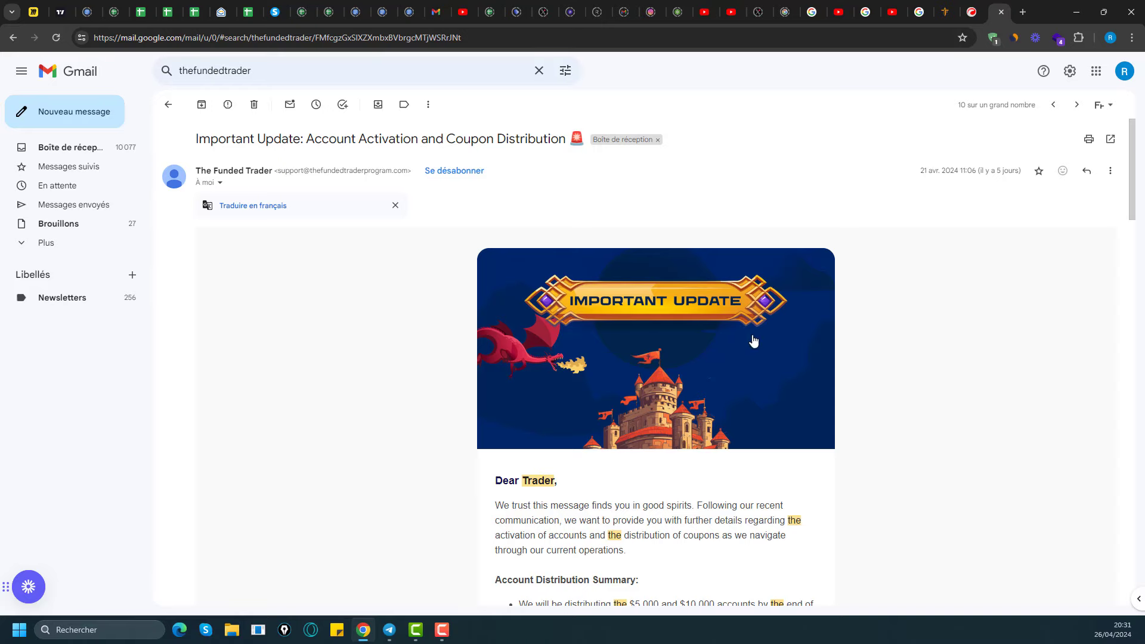
{"action": "scroll", "coordinate": [752, 341], "scroll_direction": "down", "scroll_amount": 5}
{"action": "scroll", "coordinate": [662, 319], "scroll_direction": "down", "scroll_amount": 5}
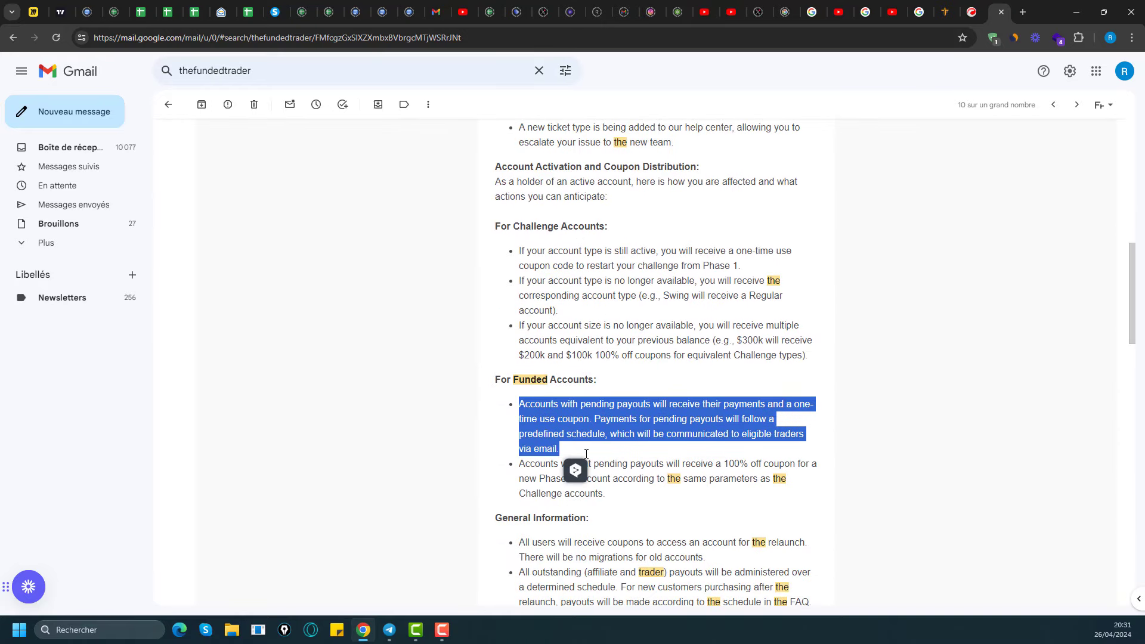
{"action": "left_click", "coordinate": [587, 453]}
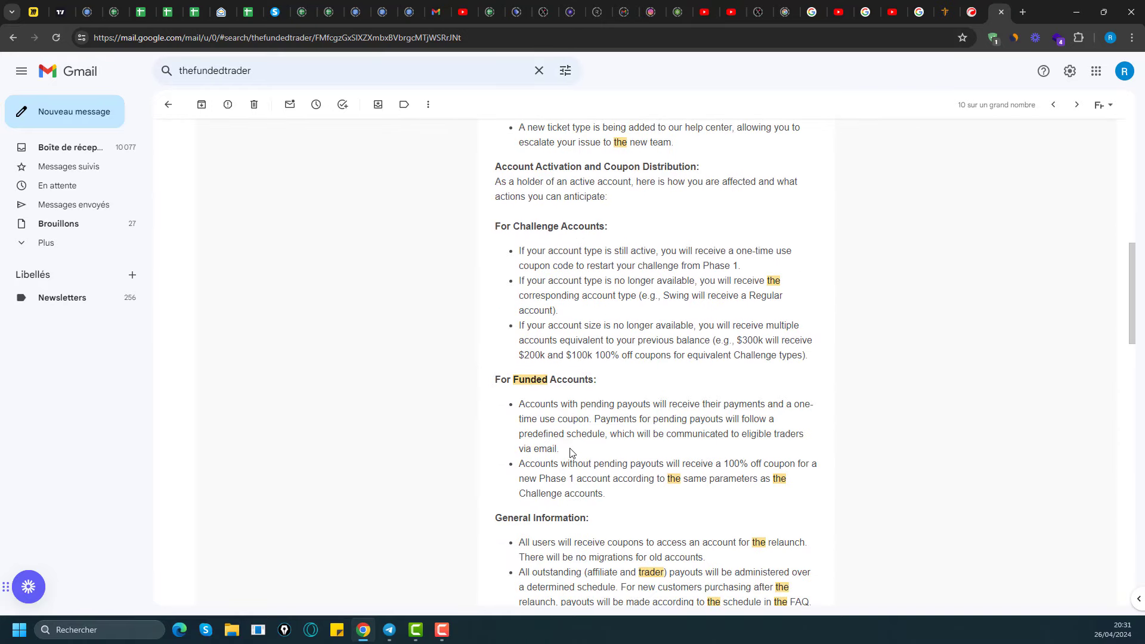
{"action": "left_click_drag", "start_coordinate": [606, 494], "coordinate": [514, 473]}
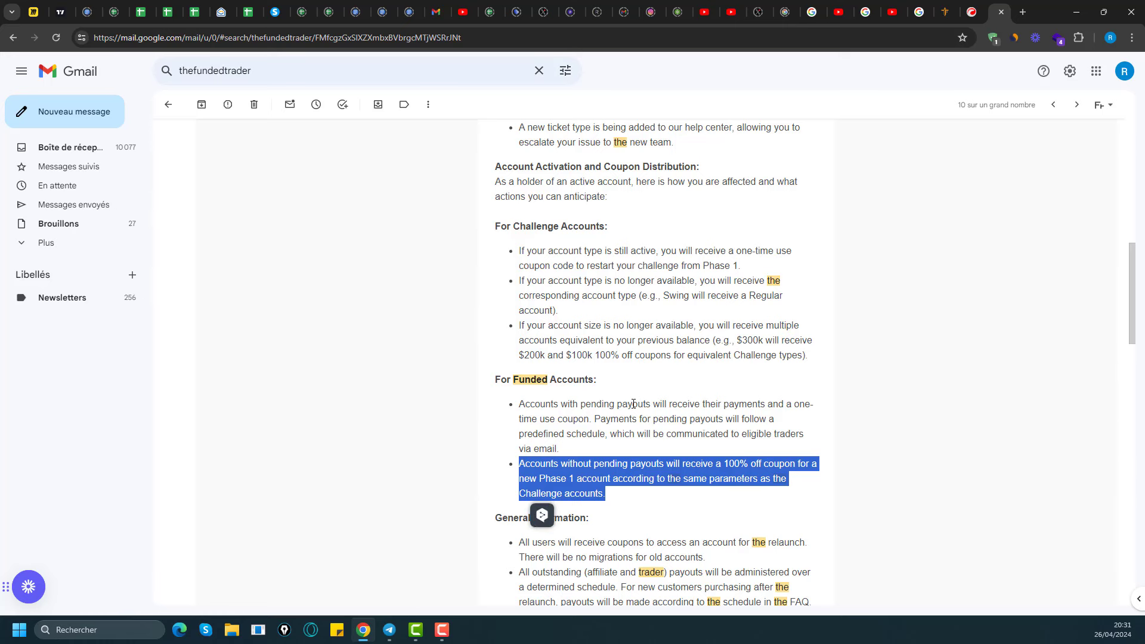
Return to The Funded Trader dashboard and review the equity chart, Manual Breach notice and net simulated profit section.
{"action": "left_click", "coordinate": [940, 7]}
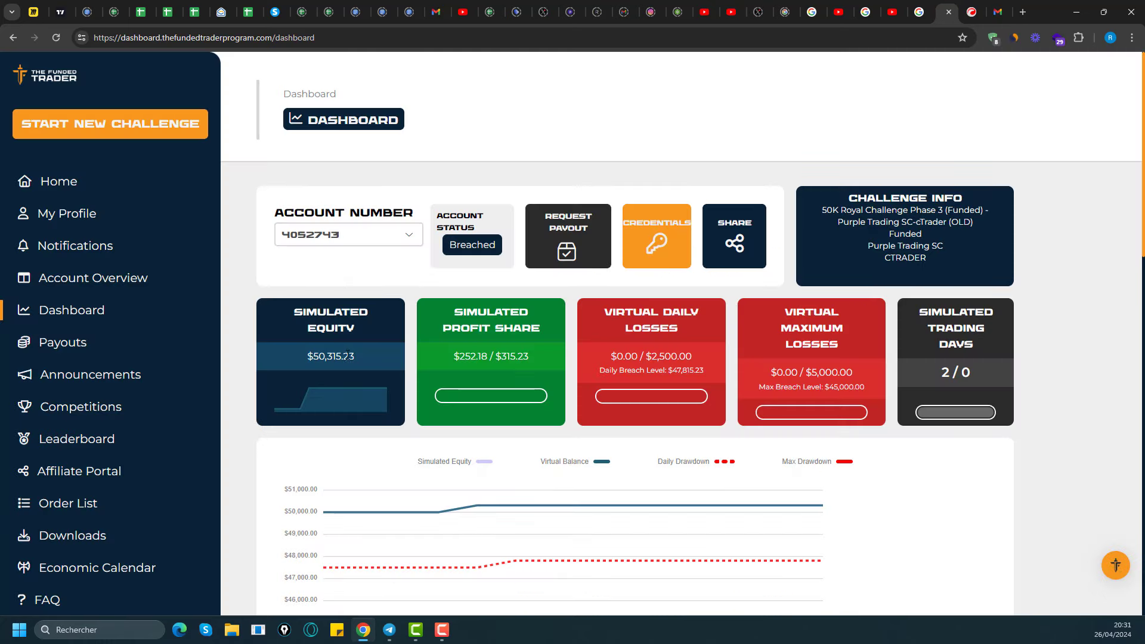
{"action": "scroll", "coordinate": [356, 356], "scroll_direction": "down", "scroll_amount": 4}
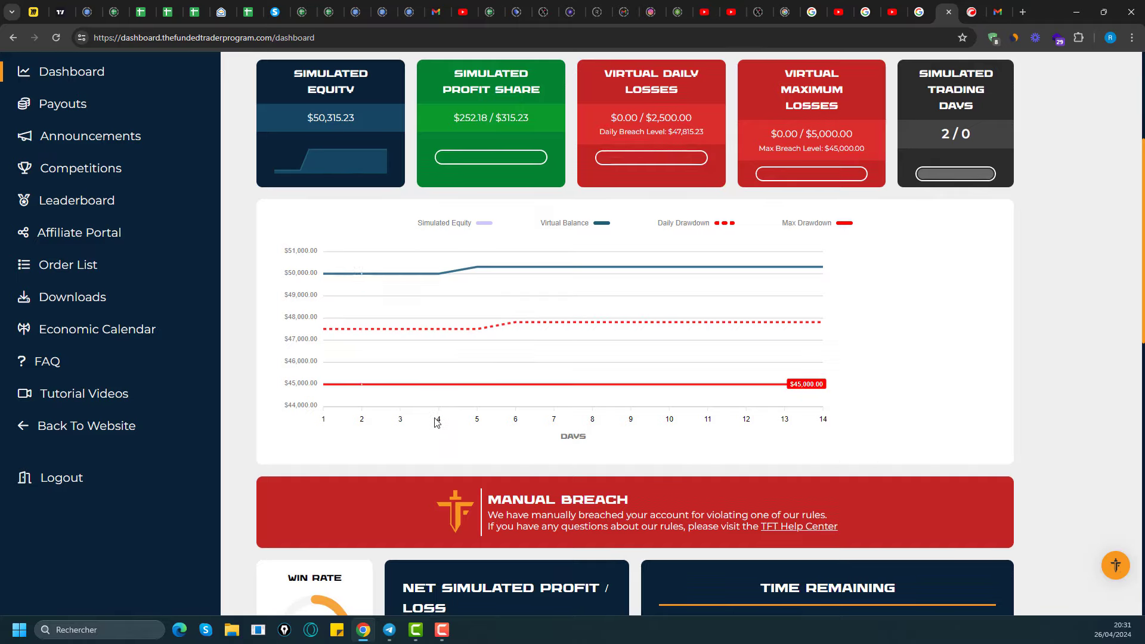
{"action": "scroll", "coordinate": [434, 418], "scroll_direction": "down", "scroll_amount": 3}
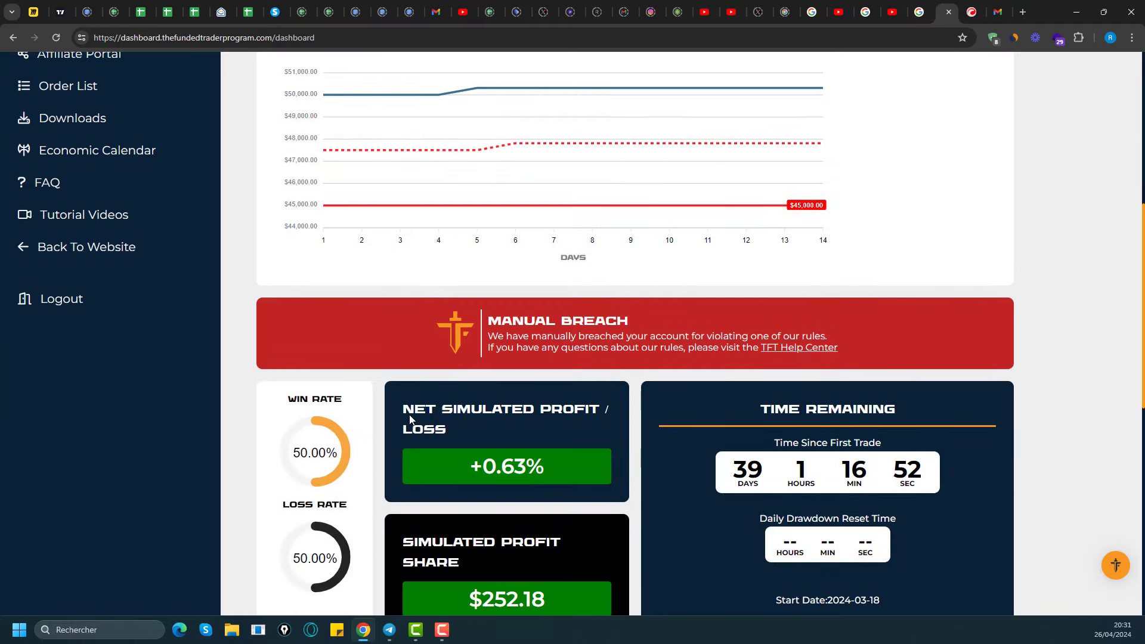
{"action": "scroll", "coordinate": [411, 420], "scroll_direction": "up", "scroll_amount": 7}
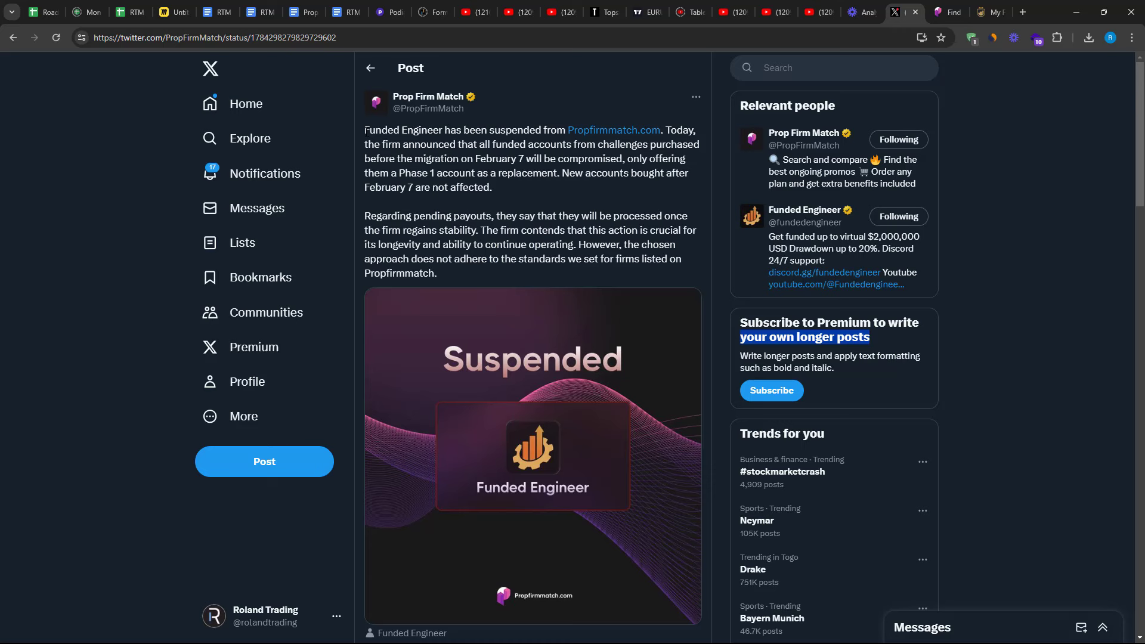
Read Prop Firm Match's post on Funded Engineer's suspension, highlighting its full text and the phrase about the firm regaining stability.
{"action": "left_click_drag", "start_coordinate": [365, 130], "coordinate": [458, 278]}
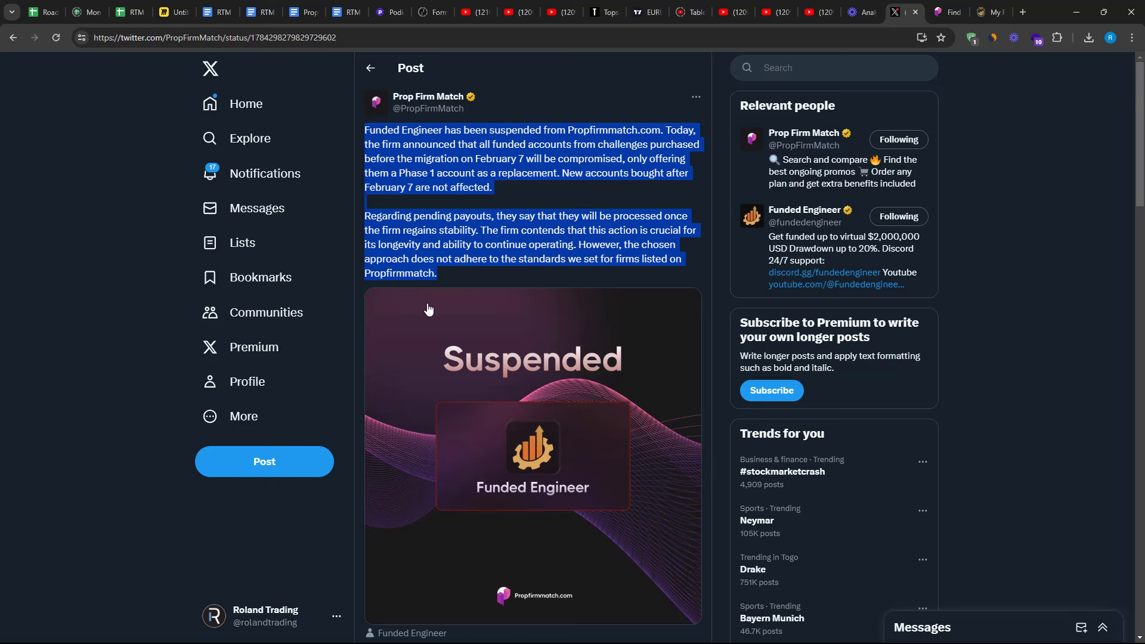
{"action": "left_click", "coordinate": [456, 281]}
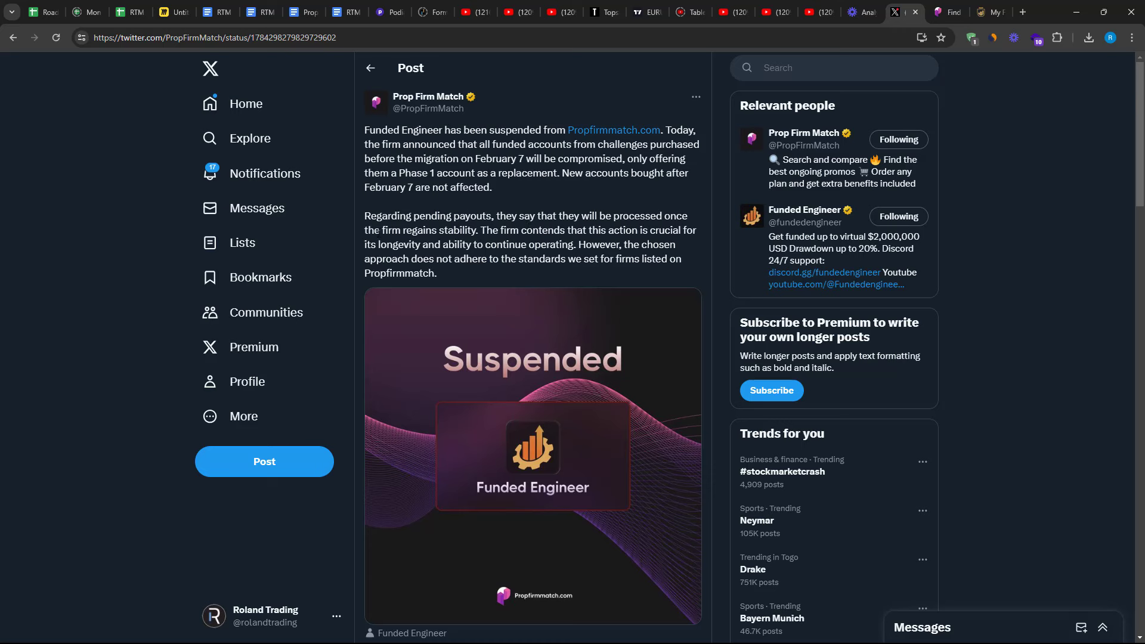
{"action": "left_click_drag", "start_coordinate": [367, 231], "coordinate": [475, 231]}
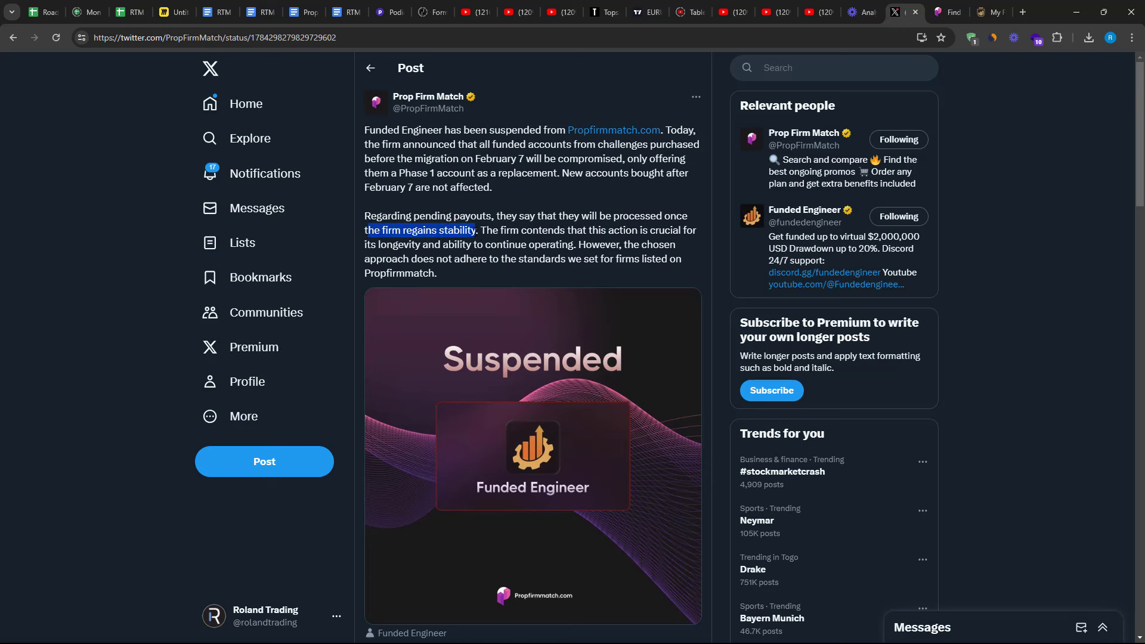
{"action": "left_click", "coordinate": [544, 258]}
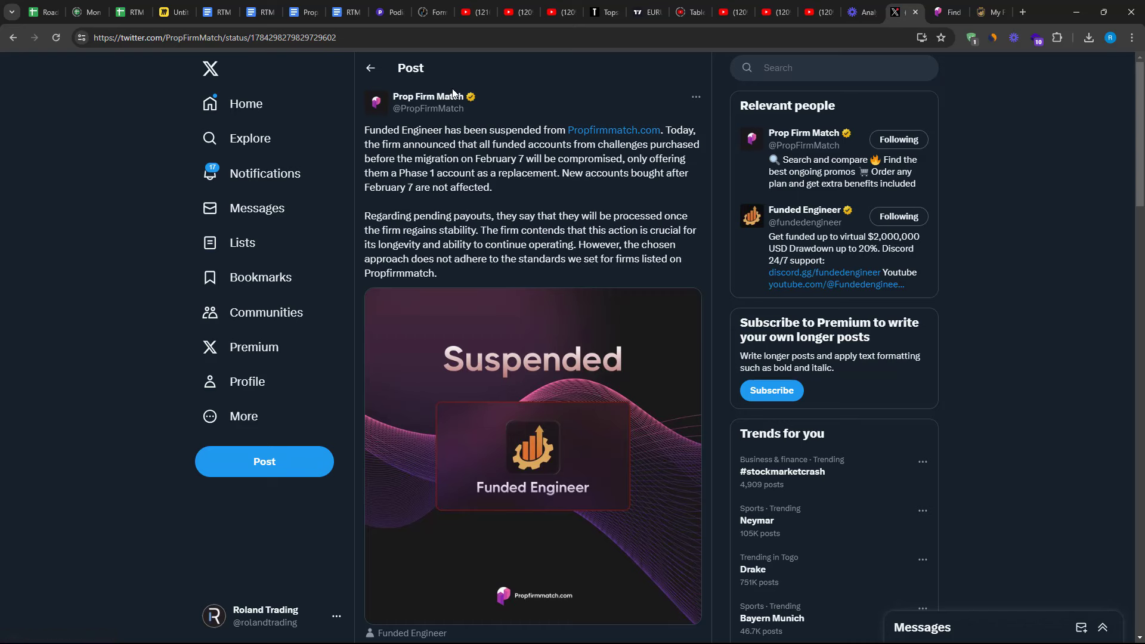
Switch to Telegram and read the All things Prop Firm Related discussion messages reacting to the FE news.
{"action": "mouse_move", "coordinate": [438, 98]}
{"action": "key", "text": "alt+Tab"}
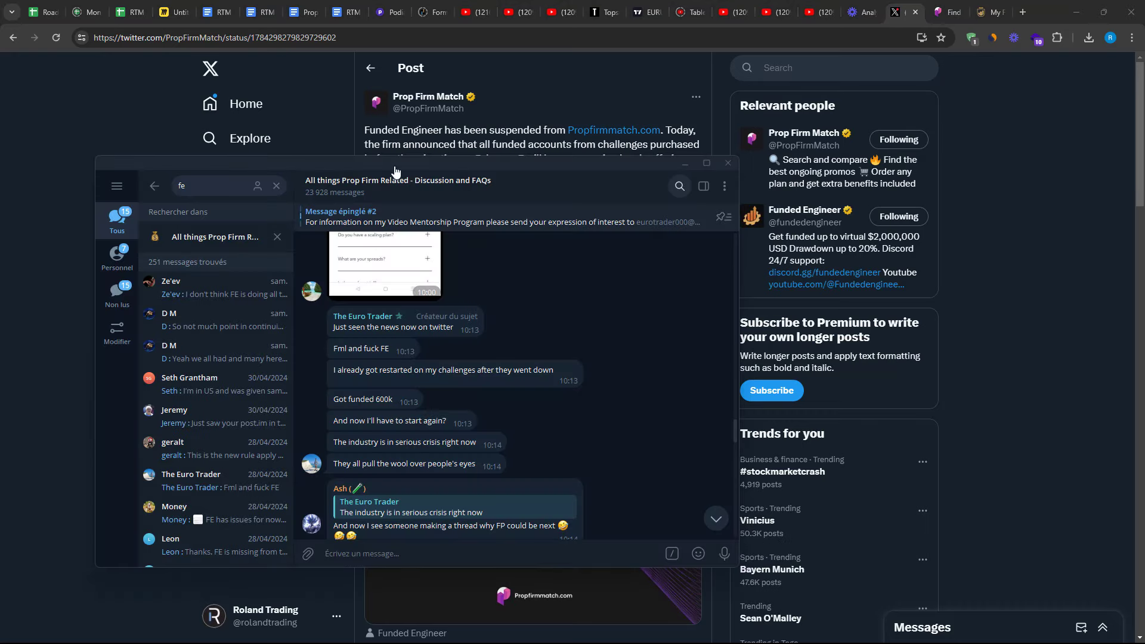
{"action": "left_click_drag", "start_coordinate": [388, 164], "coordinate": [381, 172]}
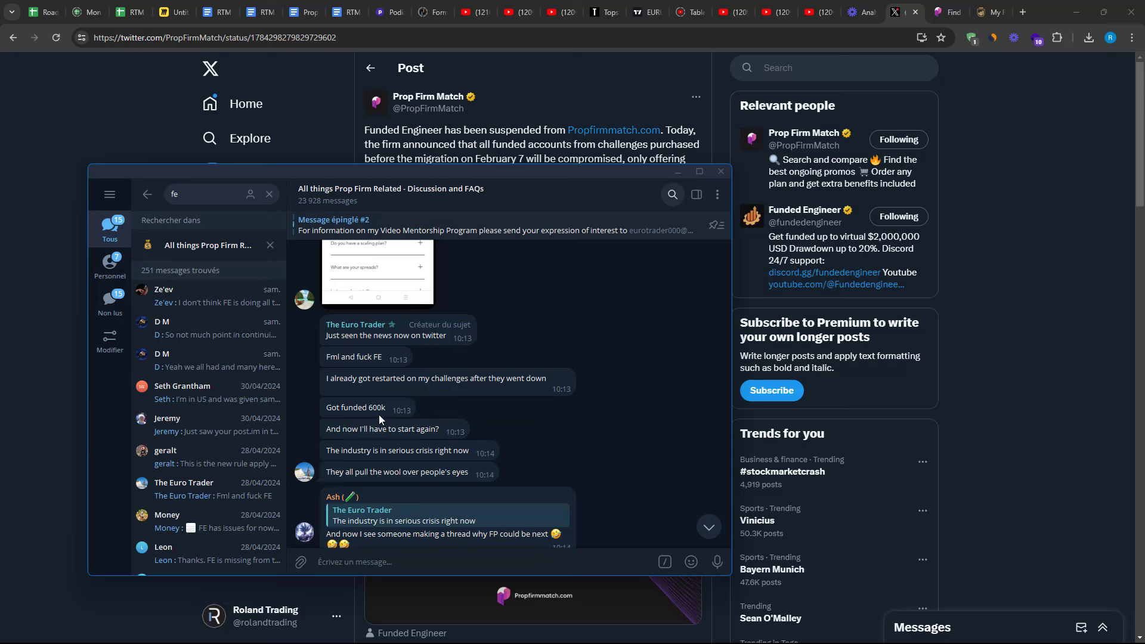
{"action": "mouse_move", "coordinate": [380, 419]}
{"action": "mouse_move", "coordinate": [405, 433]}
Return to X in Chrome and view MyFundedFX's weekly processed payout post for April 29 to May 5.
{"action": "left_click", "coordinate": [1043, 261]}
{"action": "key", "text": "alt+Left"}
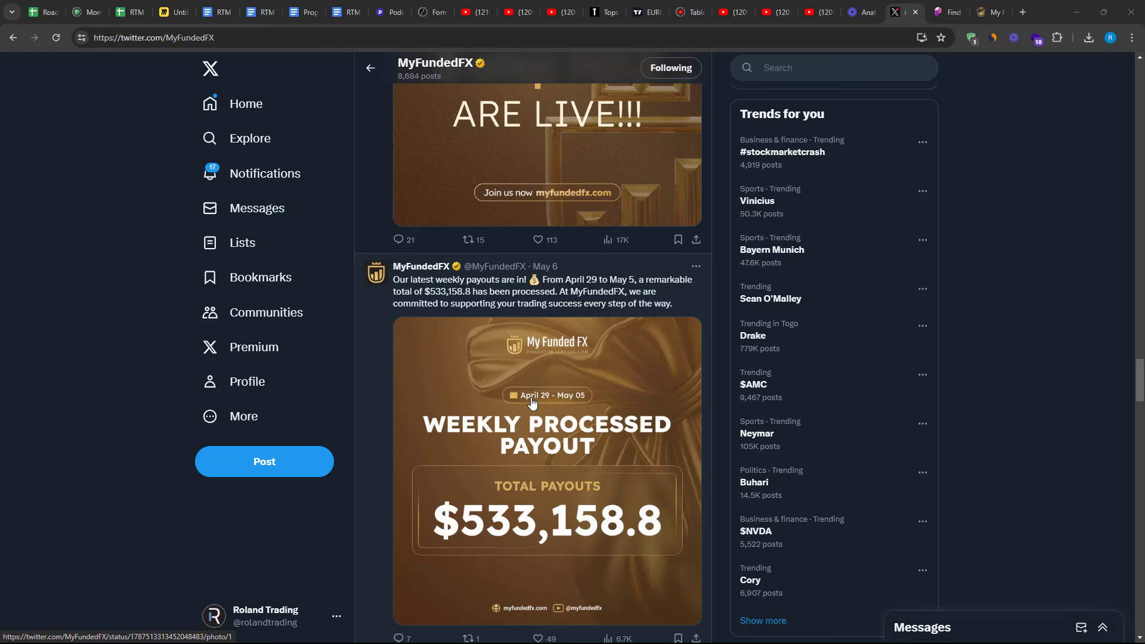
{"action": "scroll", "coordinate": [533, 403], "scroll_direction": "down", "scroll_amount": 1}
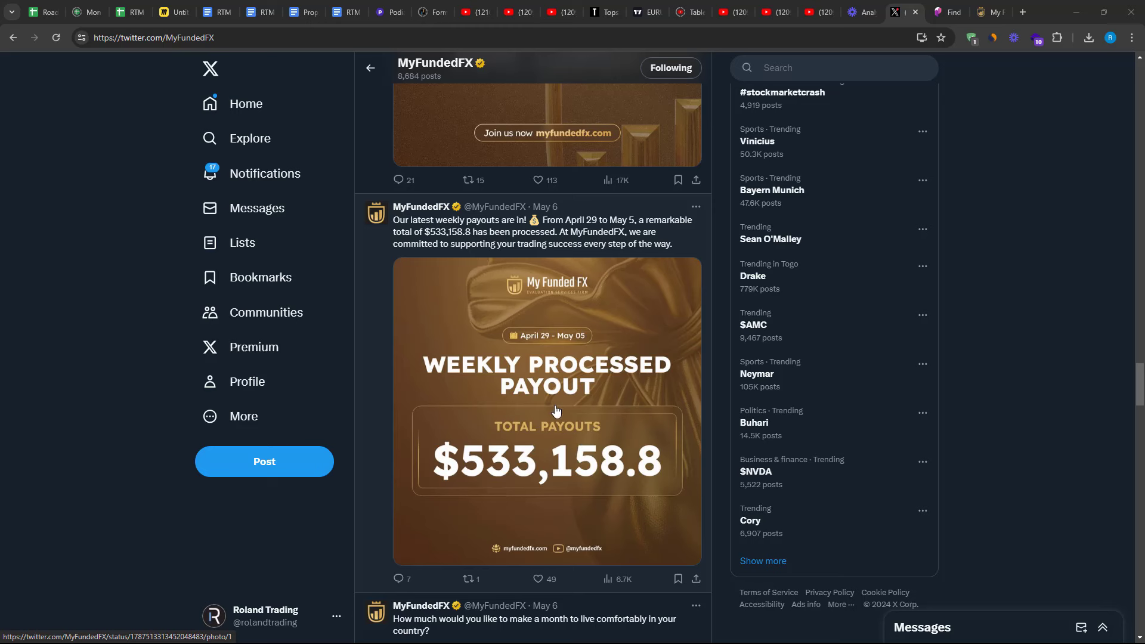
{"action": "scroll", "coordinate": [556, 438], "scroll_direction": "up", "scroll_amount": 1}
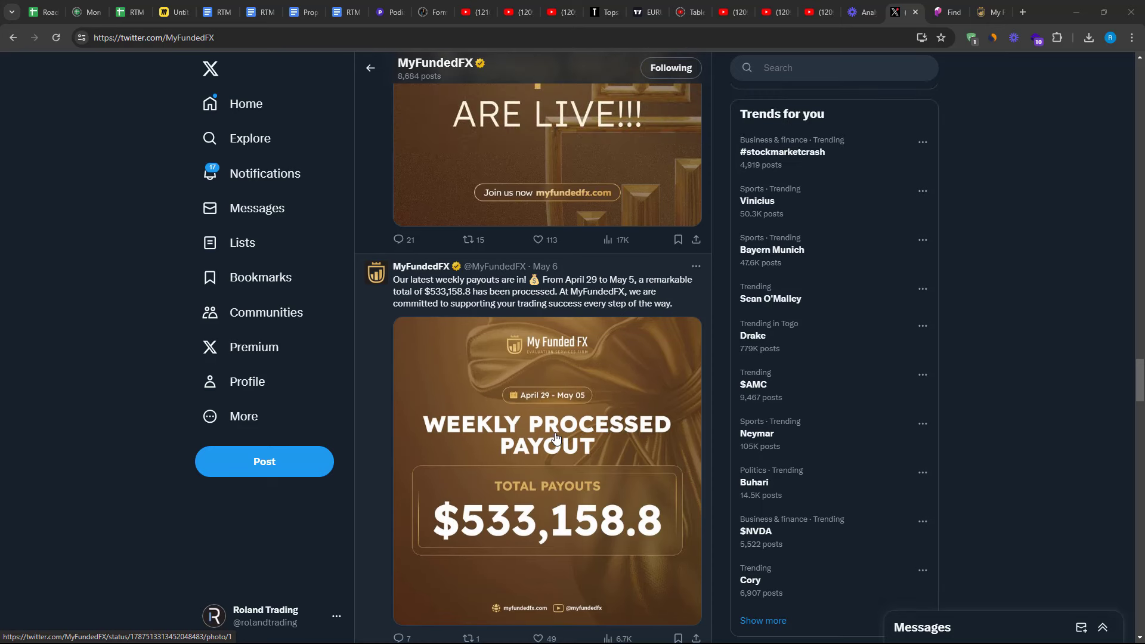